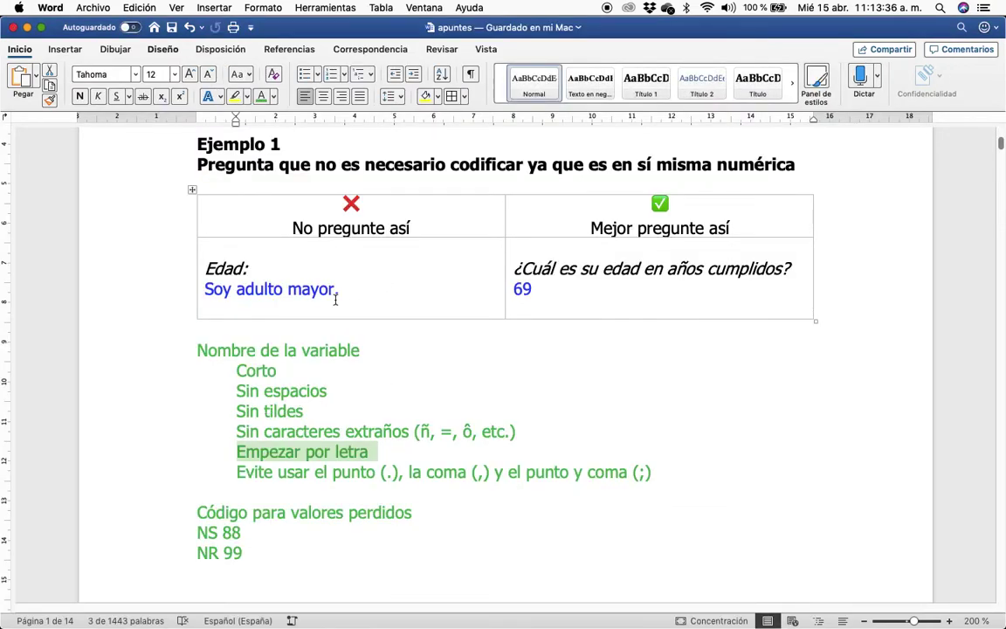
Step: Highlight the answer "Soy adulto mayor." in Word, switch to Excel and enter 99 under edad in B2
left_click(305, 264)
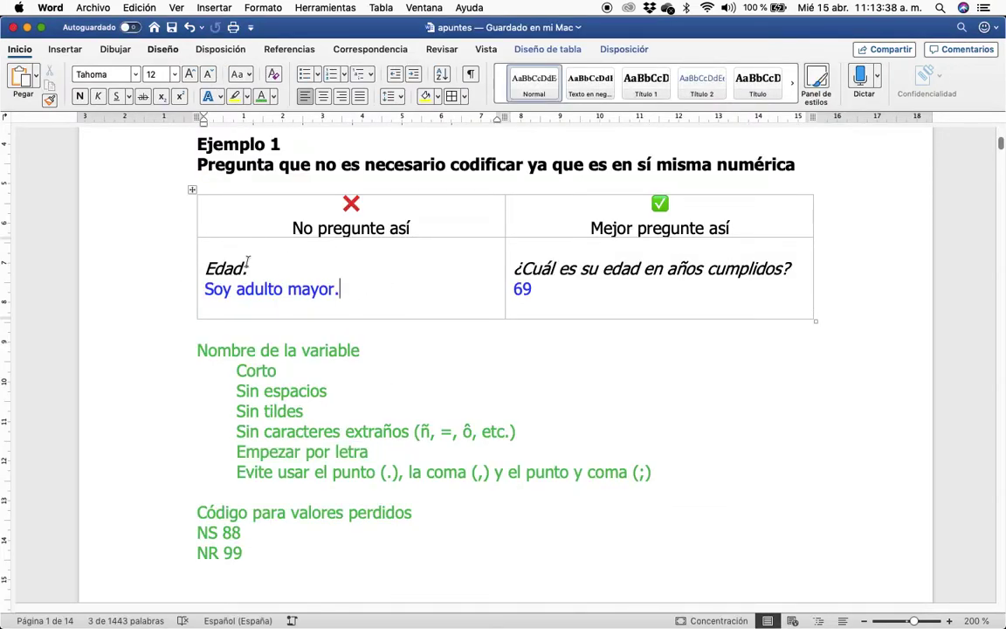
left_click_drag(206, 288, 343, 288)
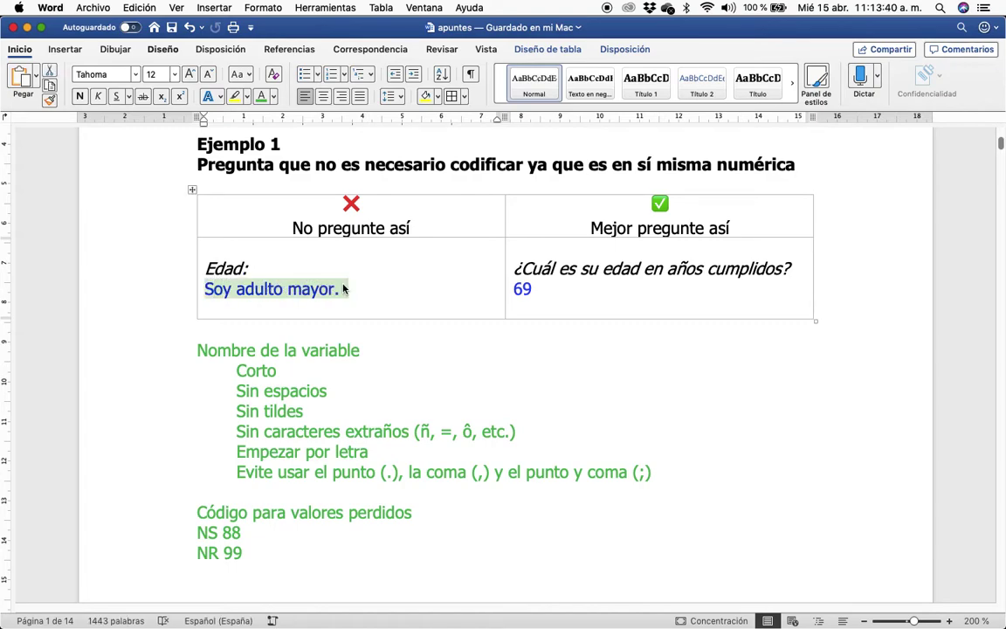
key("super+Tab")
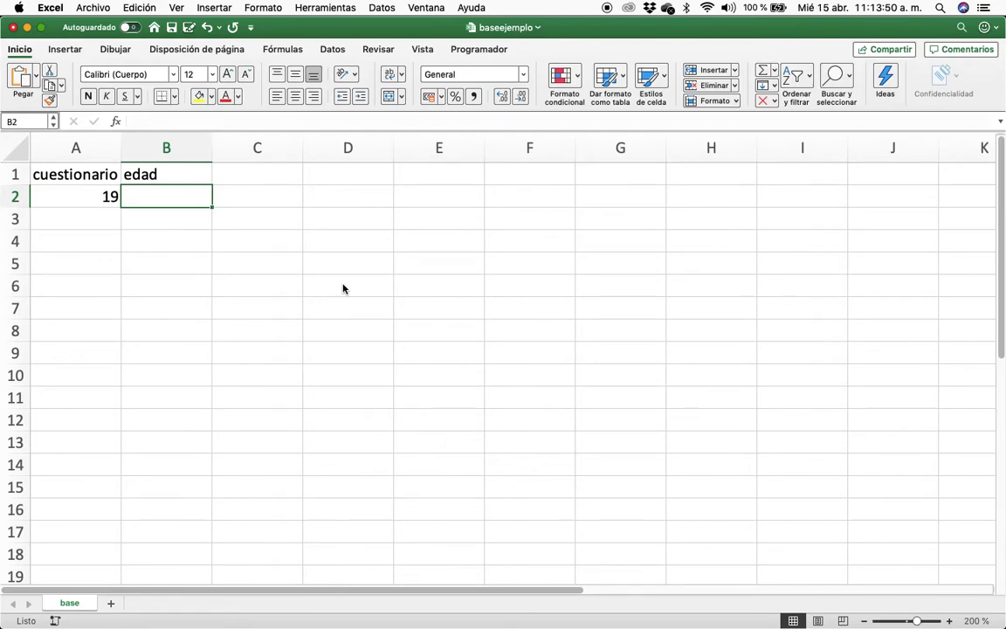
type("99")
key("Return")
key("Up")
Step: Highlight the recommended question's answer in Word, switch to Excel and set the edad value in B2 to 69
key("super+Tab")
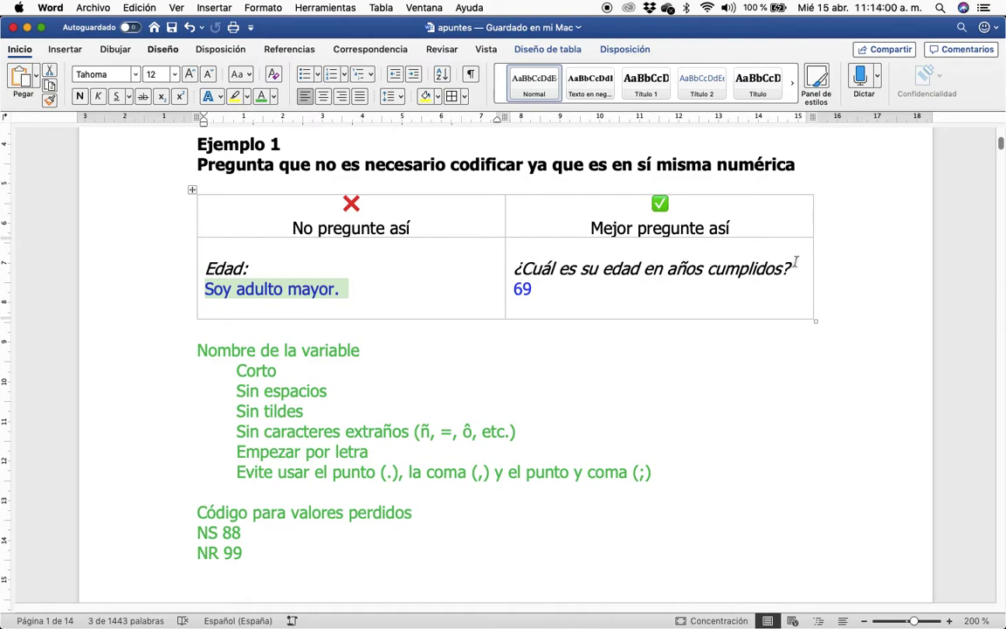
triple_click(659, 297)
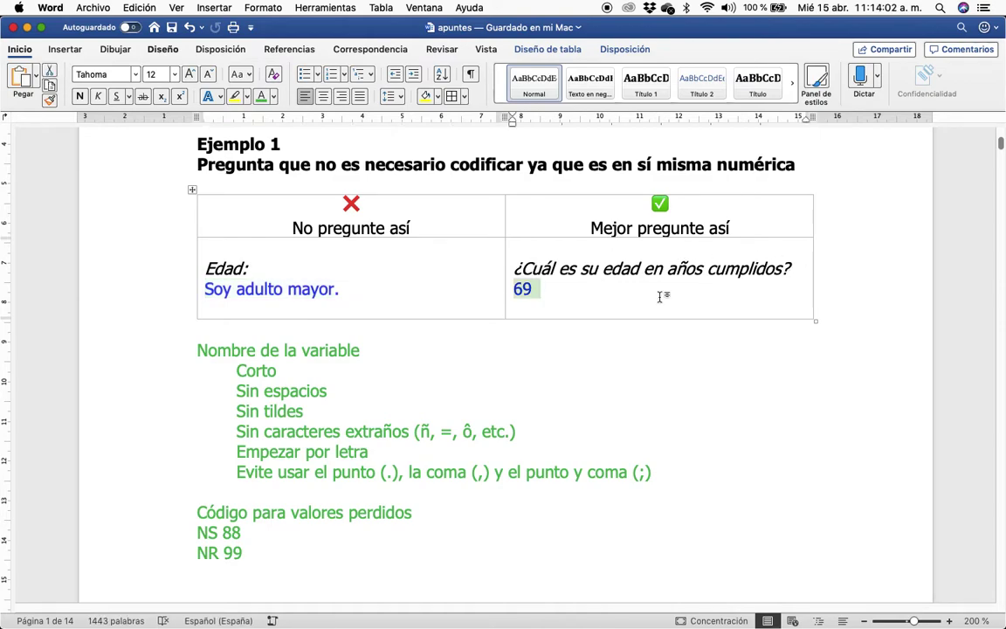
key("super+Tab")
type("69")
key("Return")
key("Up")
key("Right")
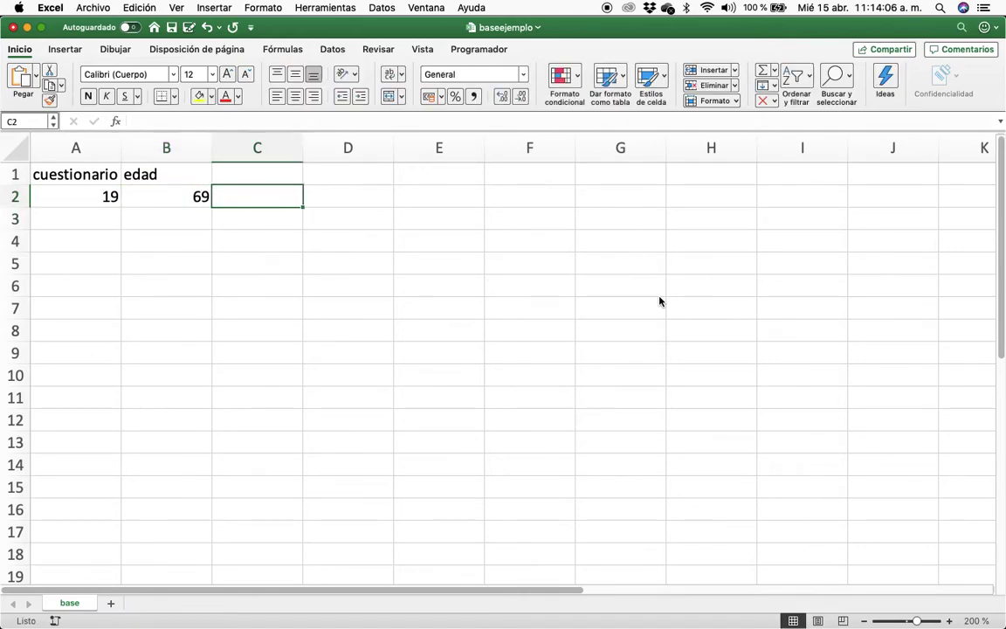
Step: Switch to Word and highlight the NS and NR codes under "Código para valores perdidos" one after the other
key("super+Tab")
scroll(384, 258, "down", 5)
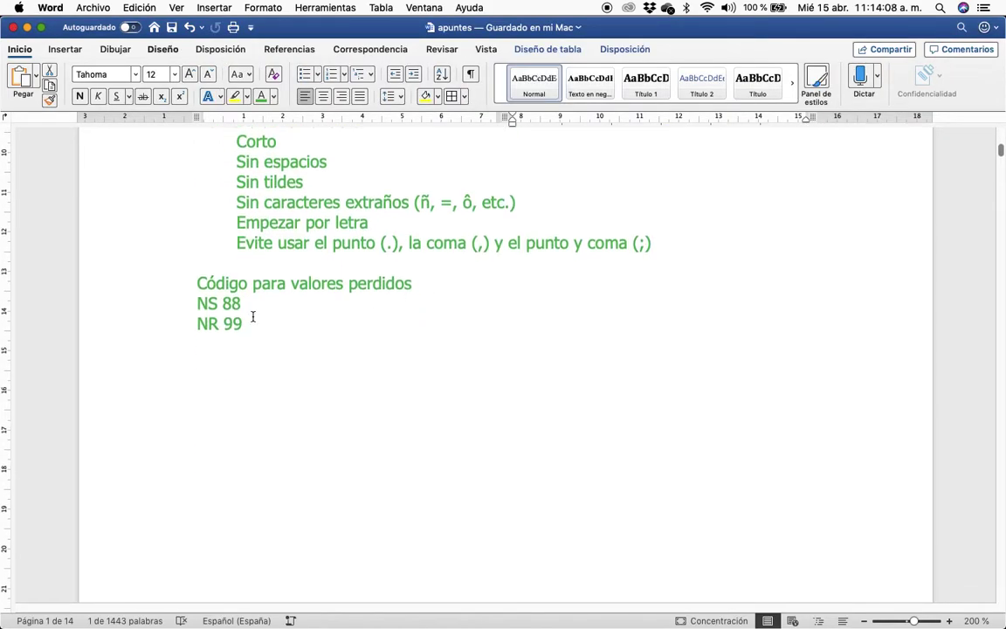
left_click(150, 285)
left_click(154, 305)
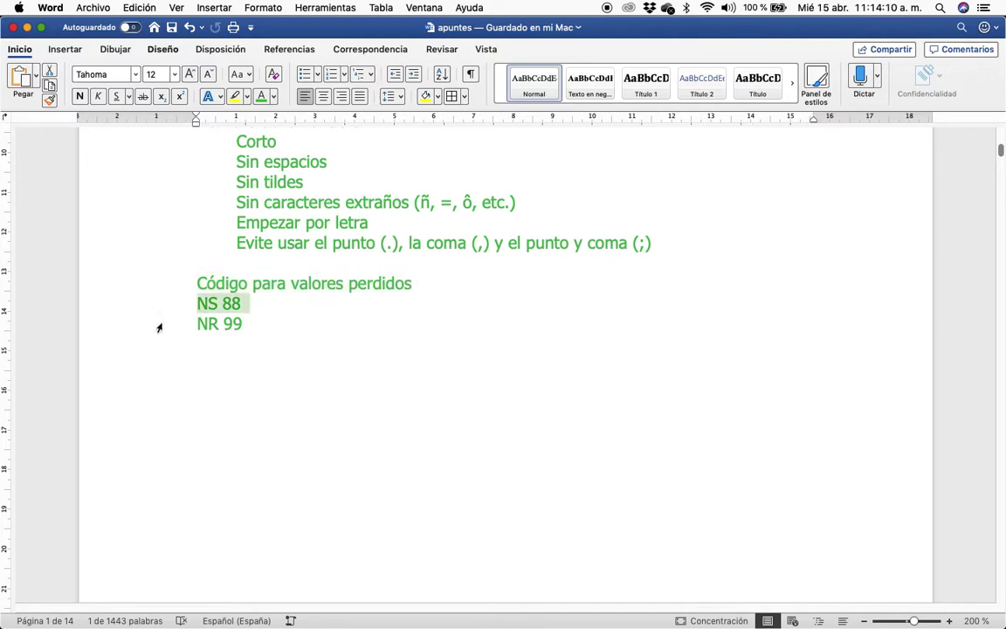
left_click(158, 326)
Step: Switch to Excel and set the edad value in B2 to the no-response code 99
key("super+Tab")
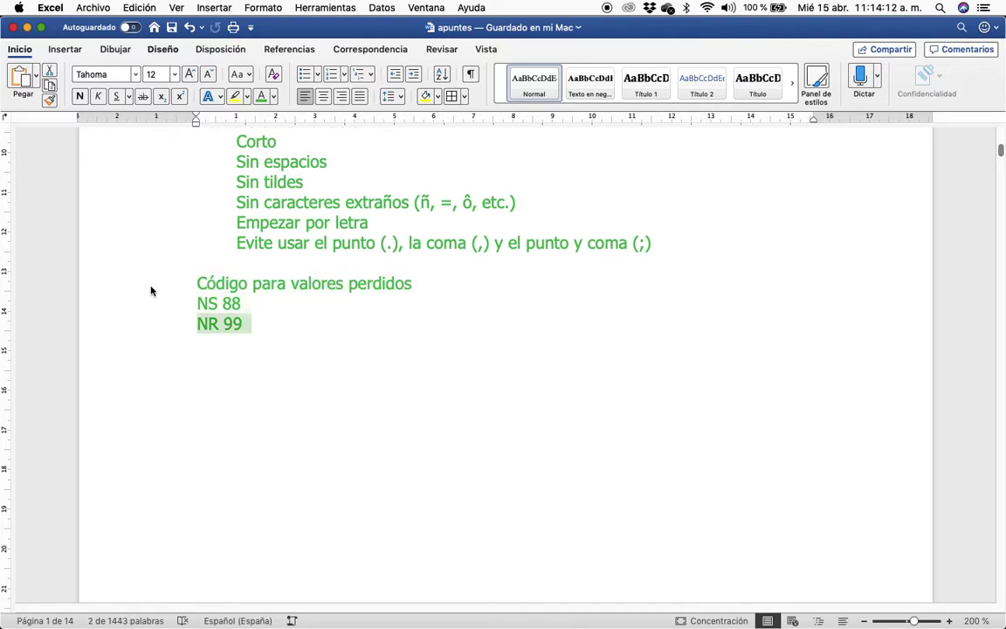
key("Left")
key("Down")
key("Right")
key("Left")
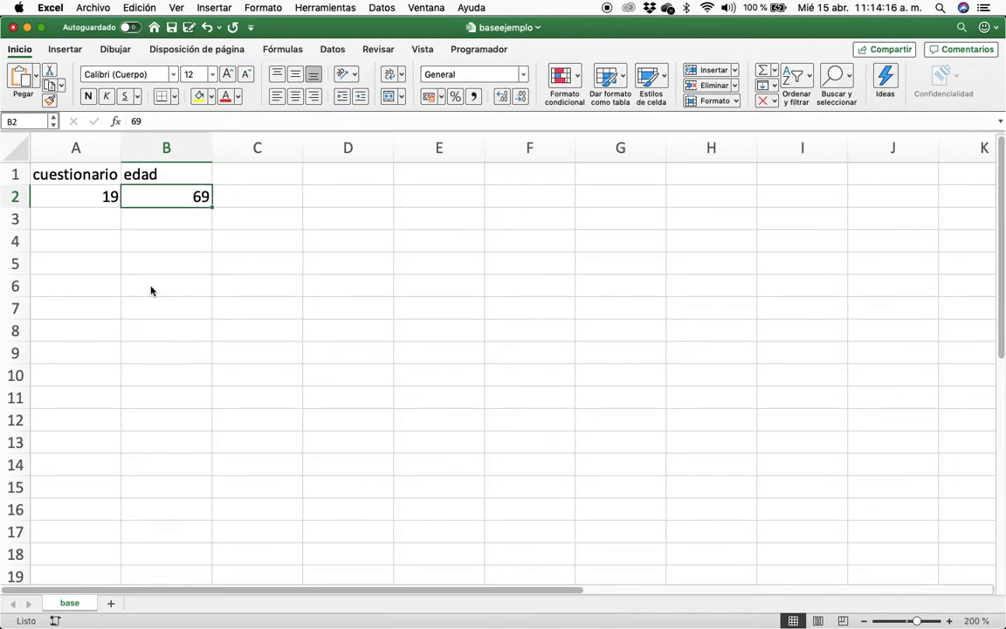
type("999")
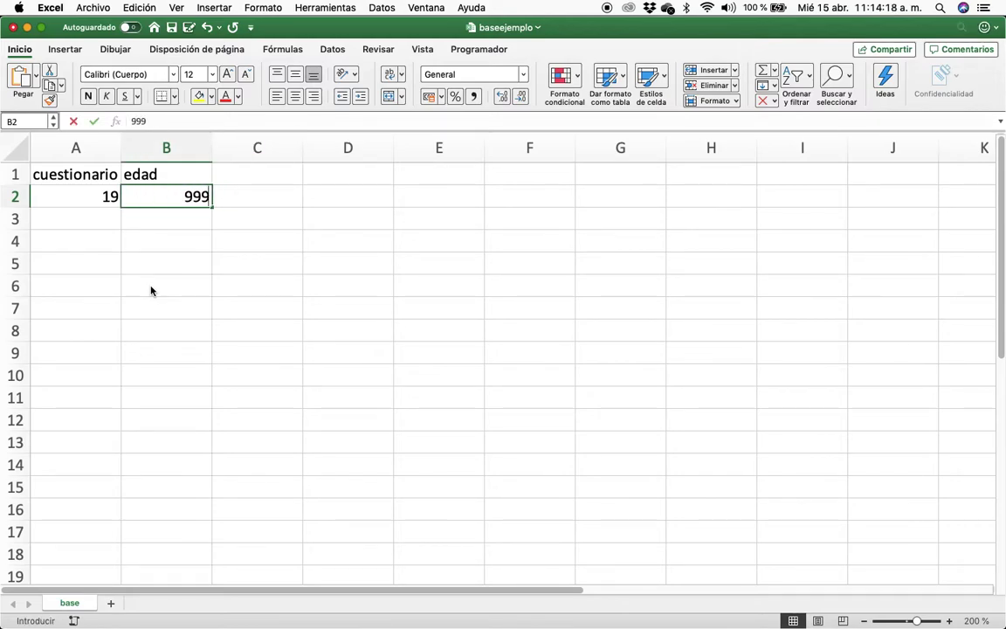
key("BackSpace")
key("Return")
key("Up")
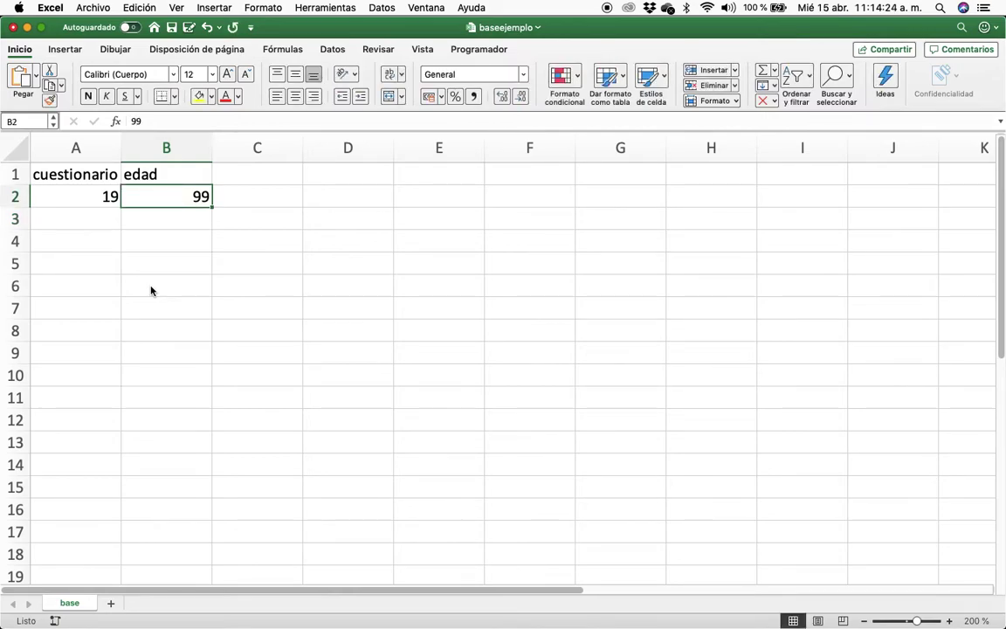
Step: Go over the NS and NR codes in Word, switch to Excel and set edad in B2 to 88
key("super+Tab")
left_click(147, 306)
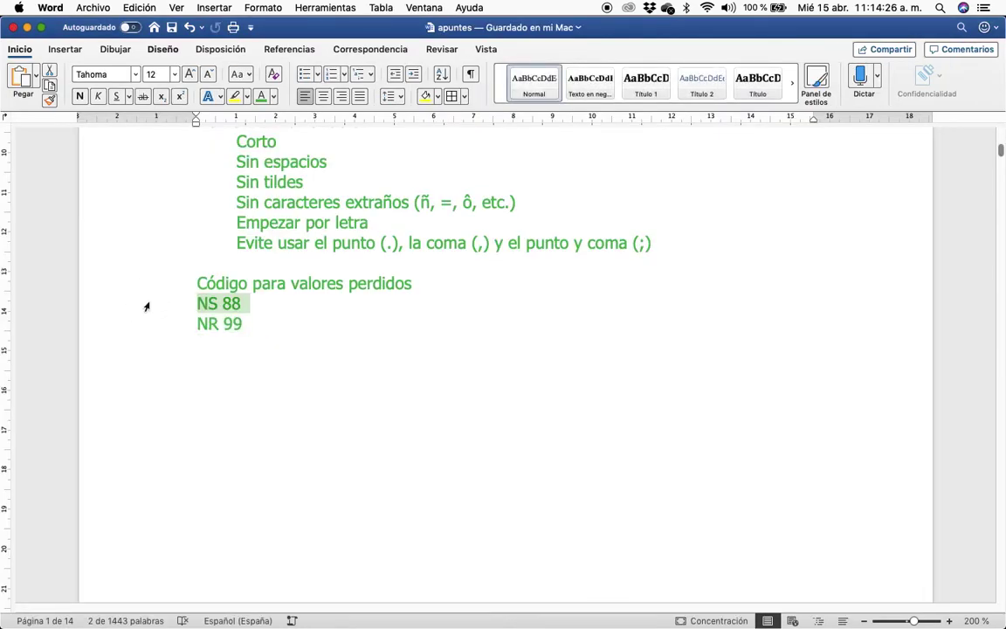
left_click(129, 320)
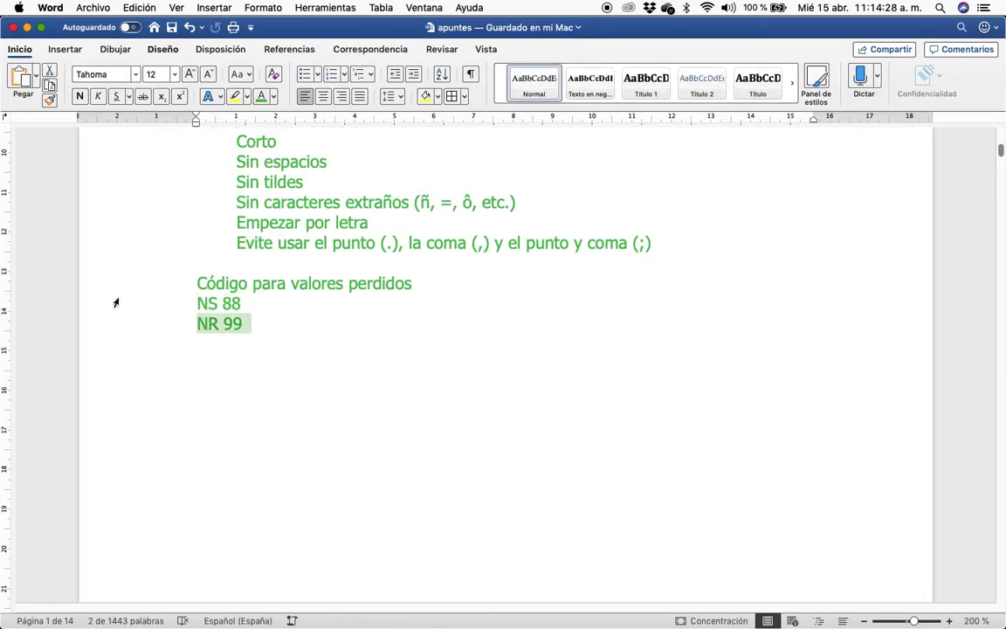
left_click(115, 303)
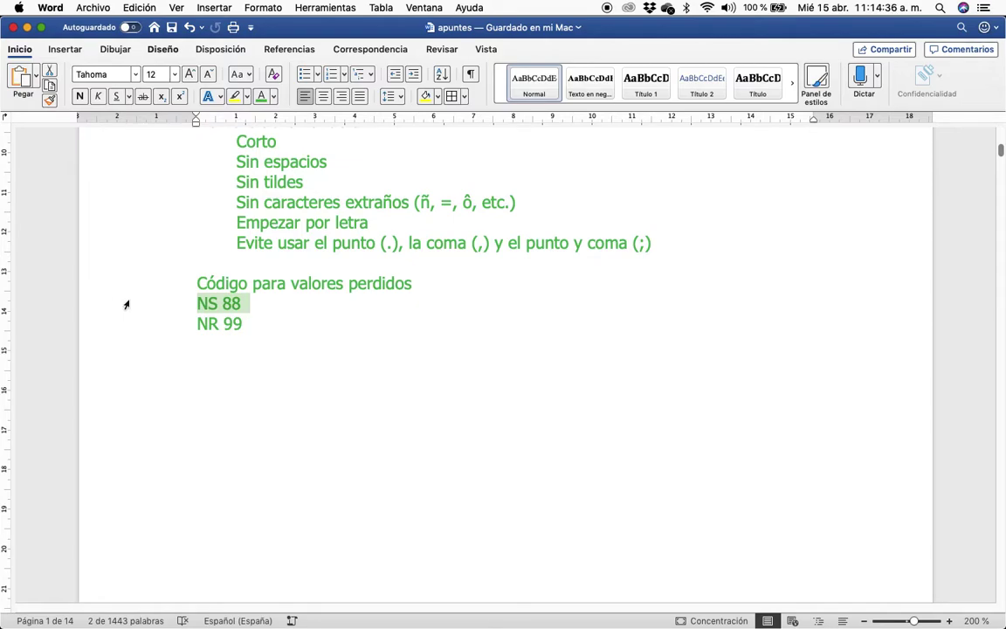
left_click(135, 323)
left_click(123, 303)
key("super+Tab")
type("88")
key("Return")
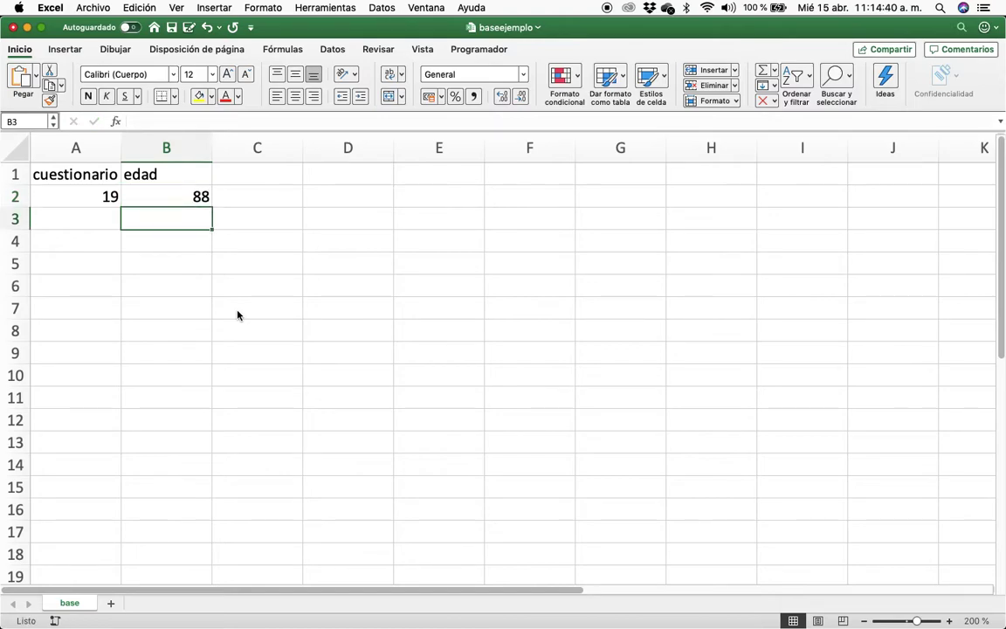
Step: Switch to Word and highlight the NS and NR code lines together for review
key("super+Tab")
key("shift+Down")
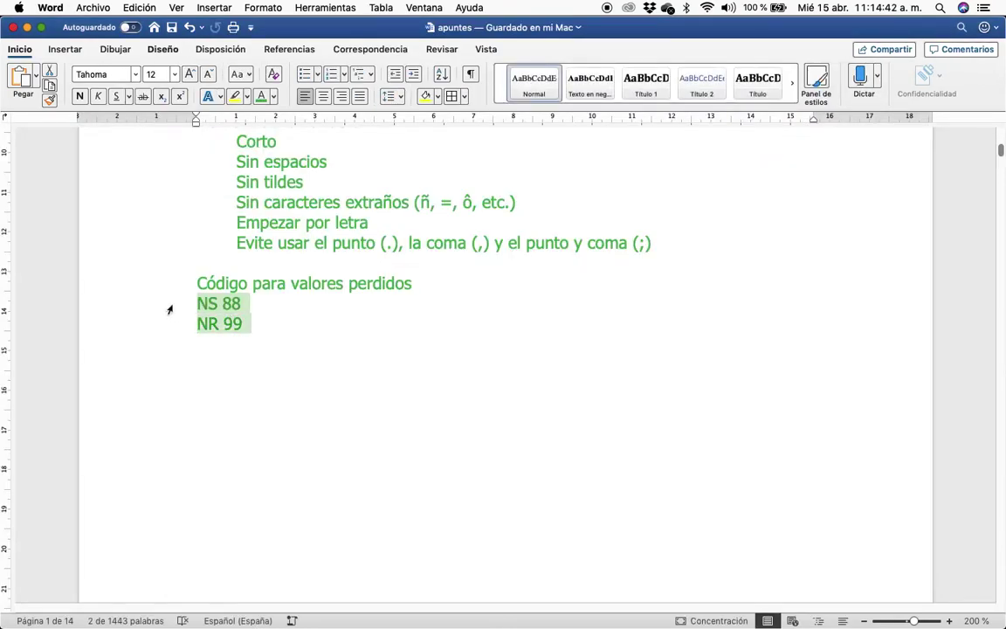
key("Up")
key("Down")
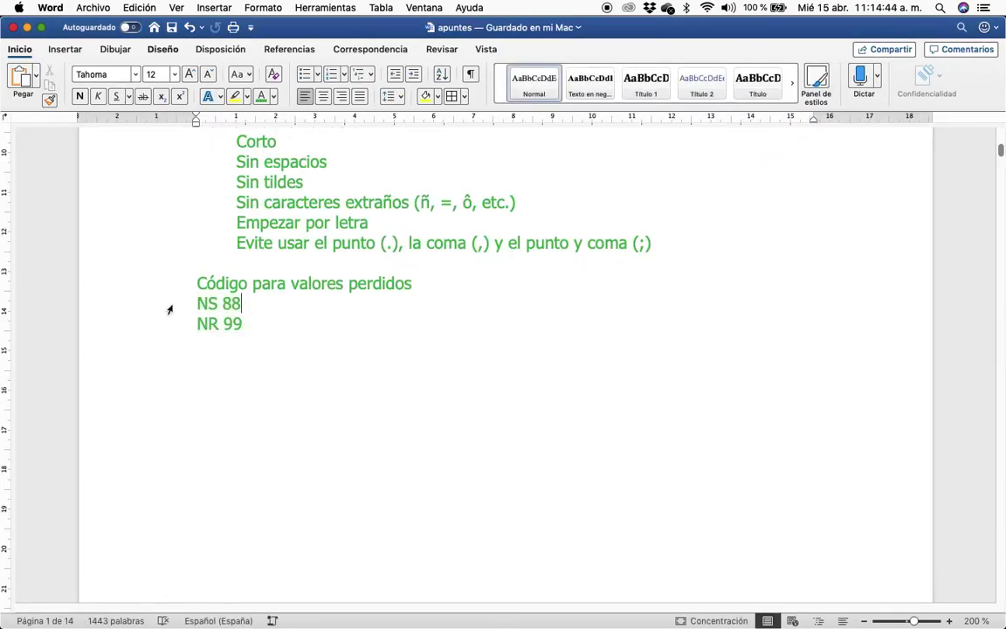
key("shift+Down")
key("shift+Down")
key("Up")
key("Down")
key("shift+Down")
key("shift+Down")
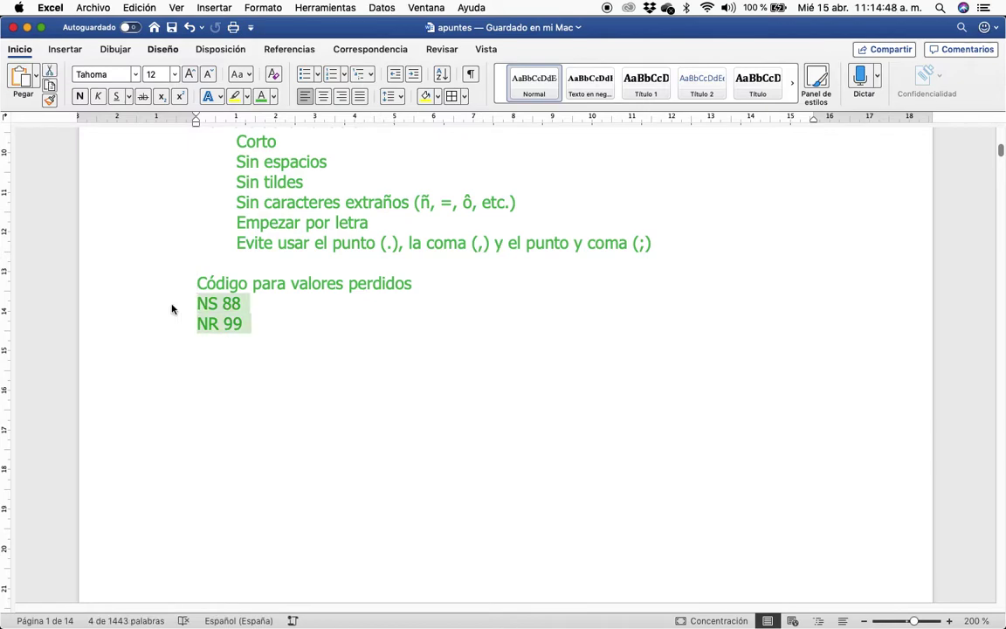
Step: Switch to Excel and replace the edad code in B2 with 99
key("super+Tab")
key("Up")
type("99")
key("Right")
key("Left")
Step: Revisit the recommended age question in Word, switch to Excel, enter 69 in B2 and select C1
key("super+Tab")
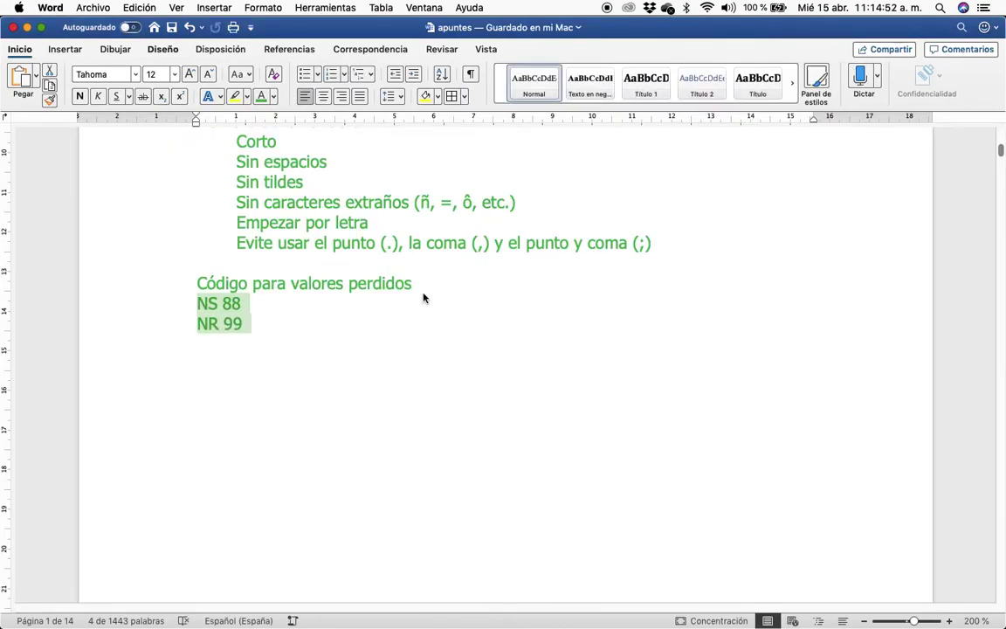
scroll(381, 262, "up", 5)
left_click(561, 266)
key("super+Tab")
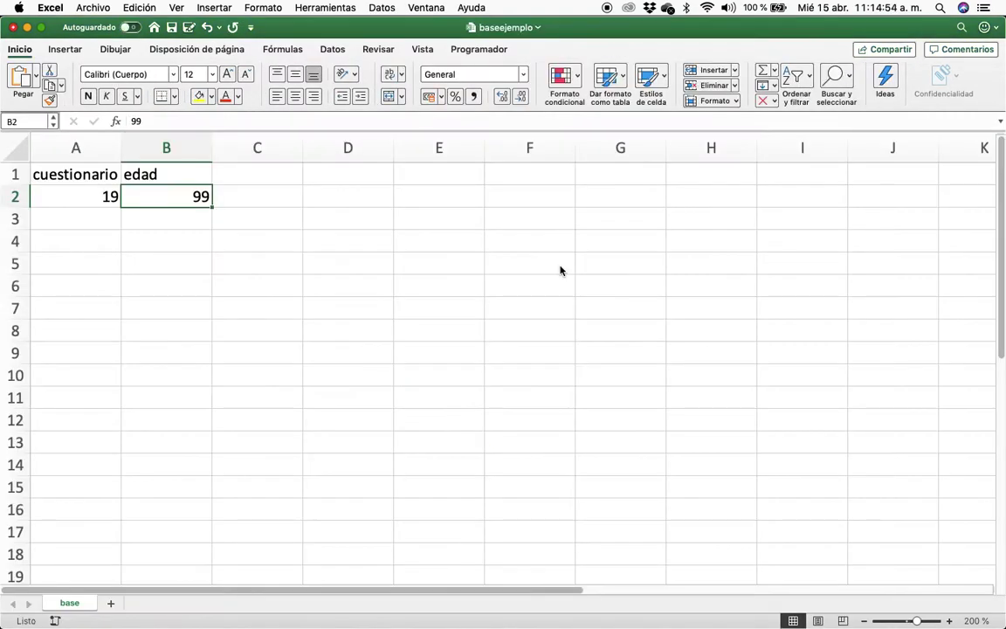
type("69")
key("Tab")
key("Up")
Step: Switch to Word, go to Ejemplo 2 and highlight "manera abierta" in its heading
key("super+Tab")
scroll(561, 271, "down", 10)
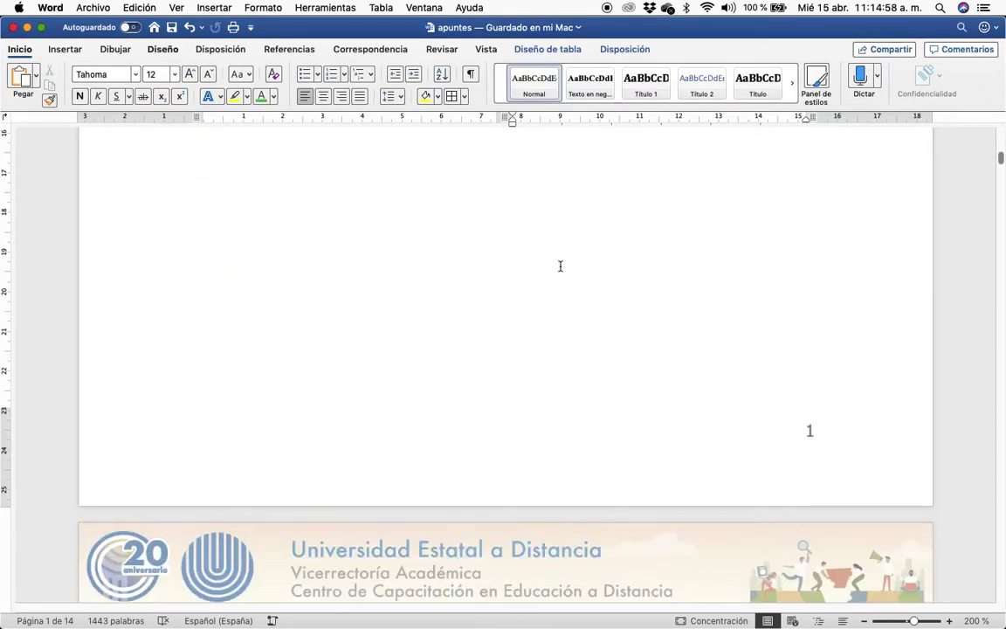
scroll(560, 270, "down", 3)
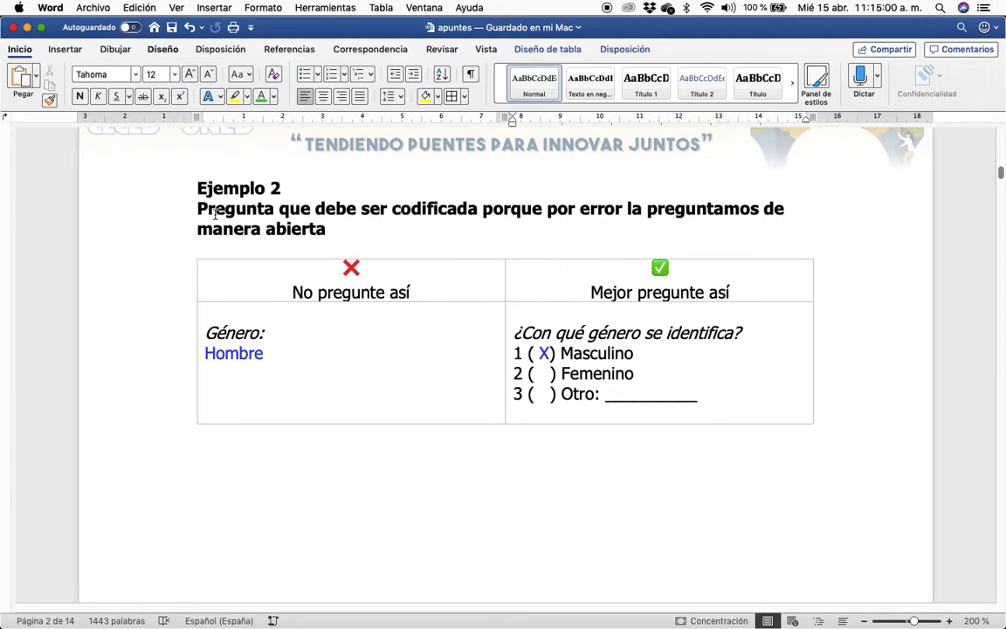
left_click(130, 216)
left_click(421, 230)
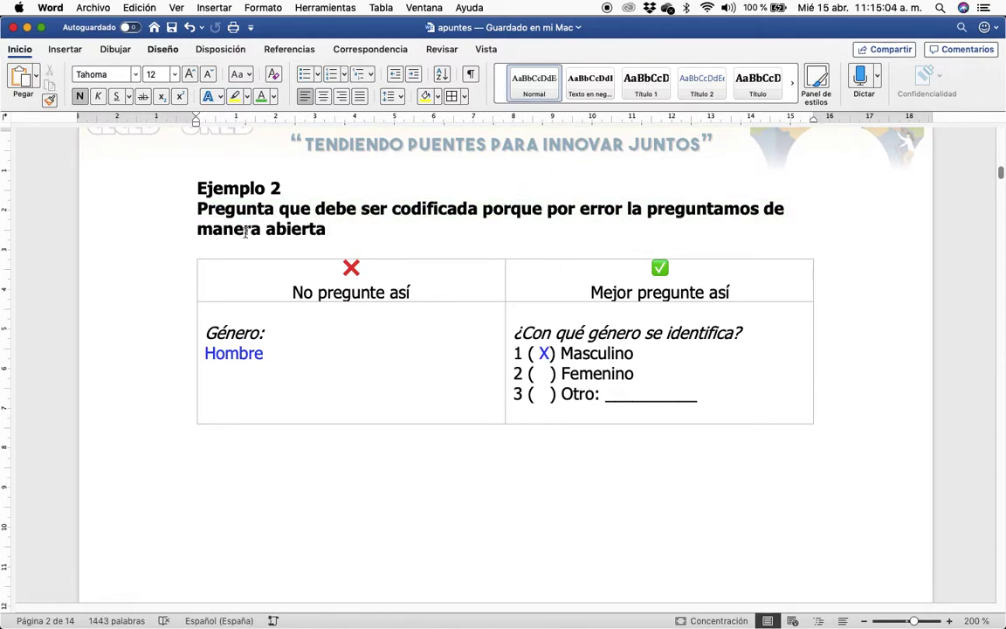
left_click(147, 230)
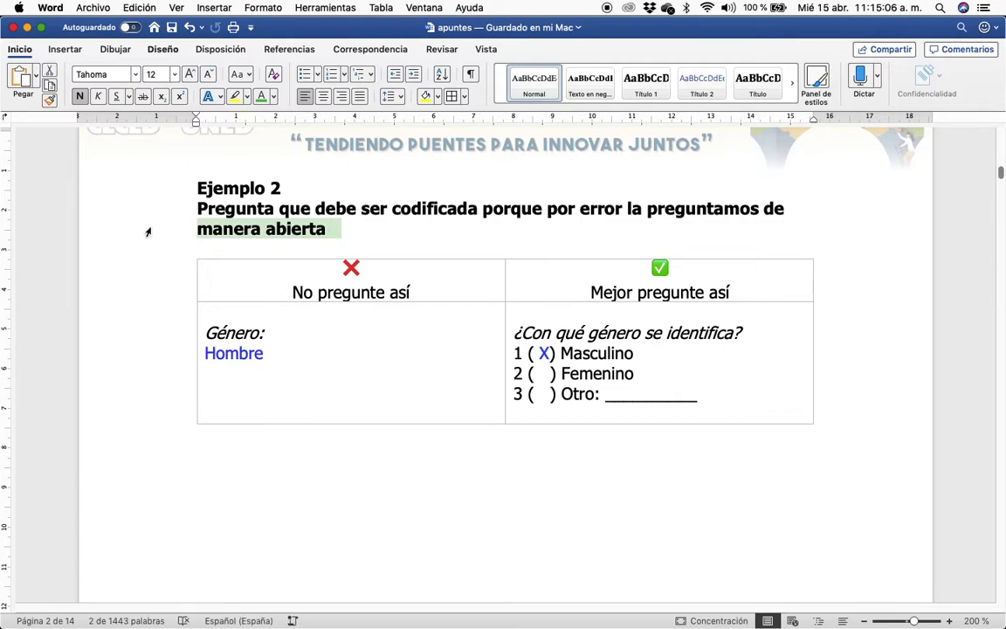
scroll(147, 231, "down", 2)
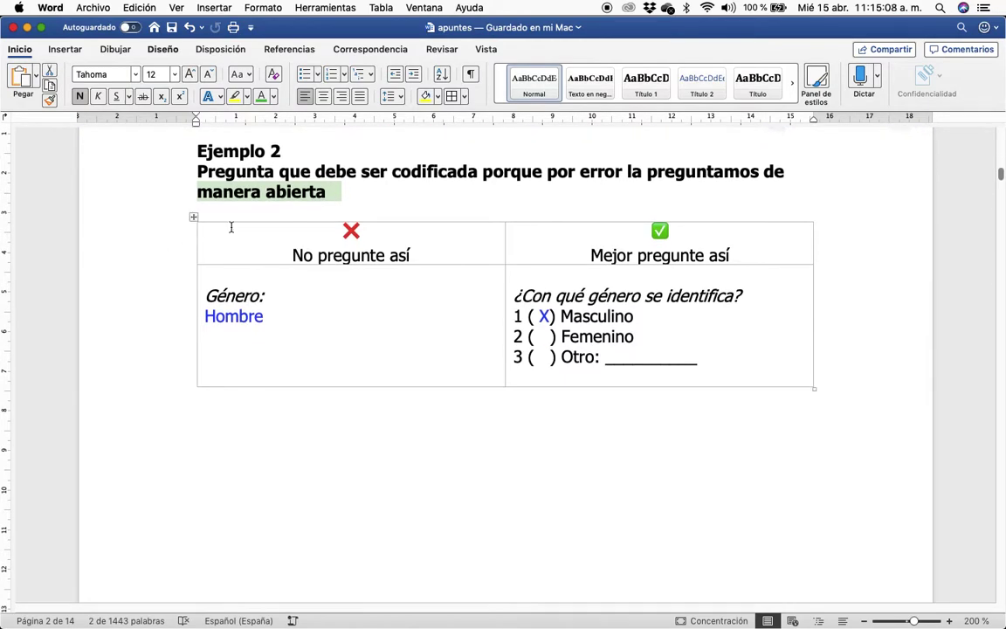
Step: Examine the open question "Género:" and its answer "Hombre" in the "No pregunte así" column
left_click(291, 299)
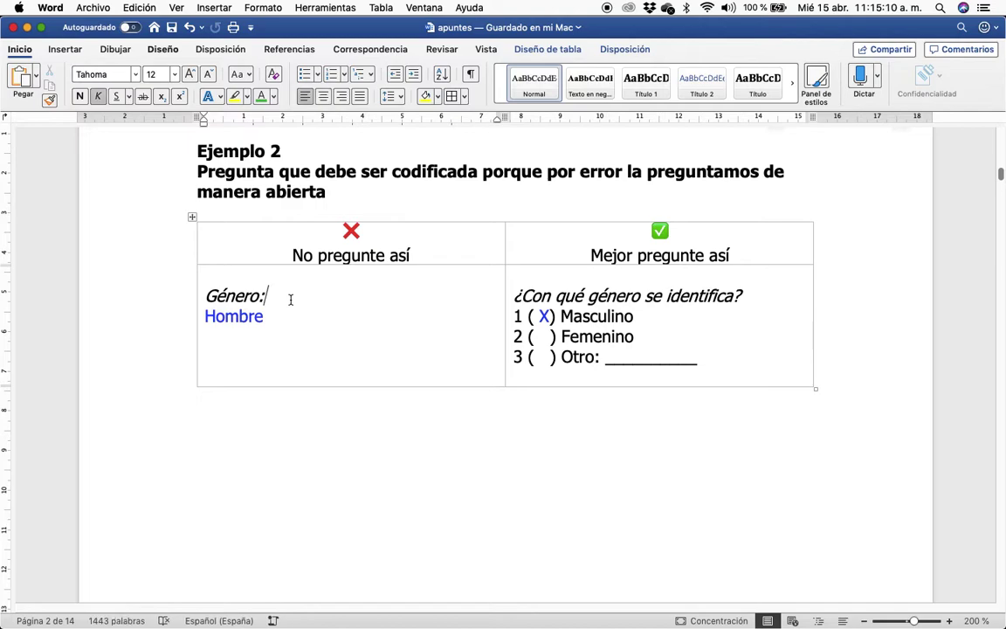
double_click(290, 299)
left_click(296, 299)
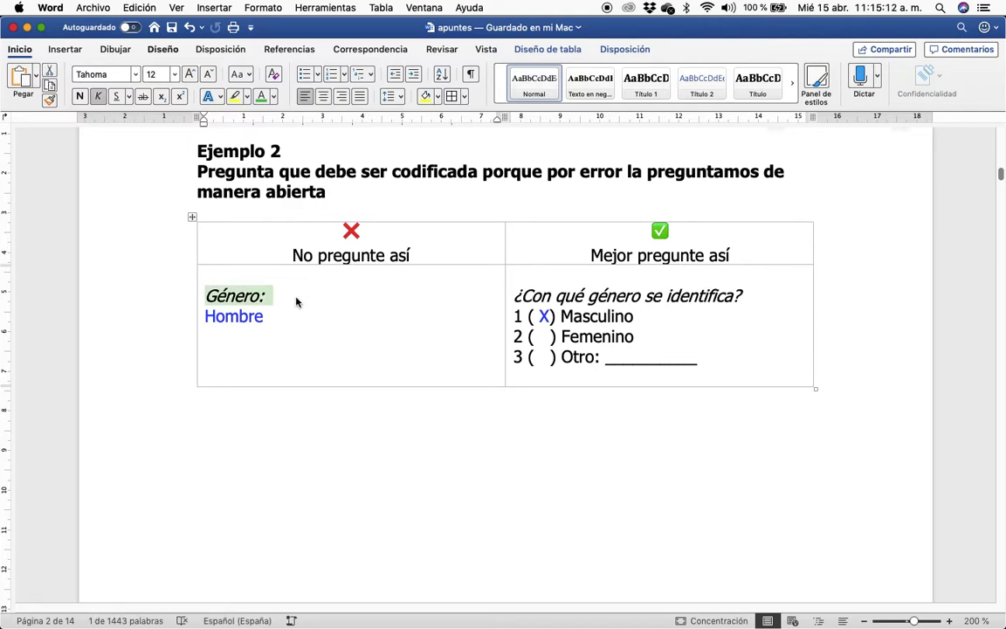
key("Right")
key("shift+Down")
key("shift+Left")
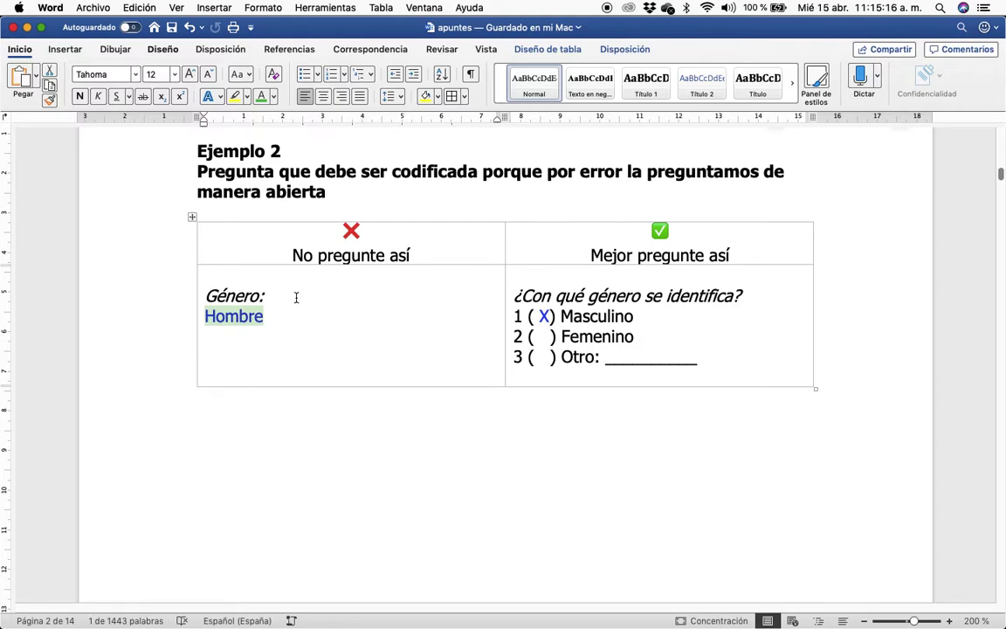
key("Left")
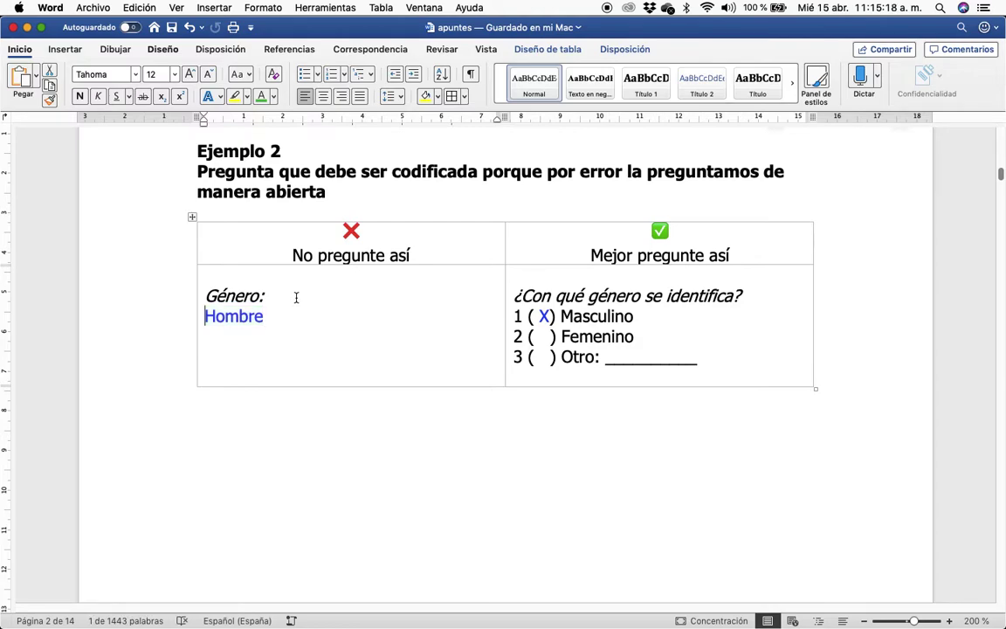
key("Left")
key("shift+Home")
key("Left")
key("shift+End")
key("Right")
key("Right")
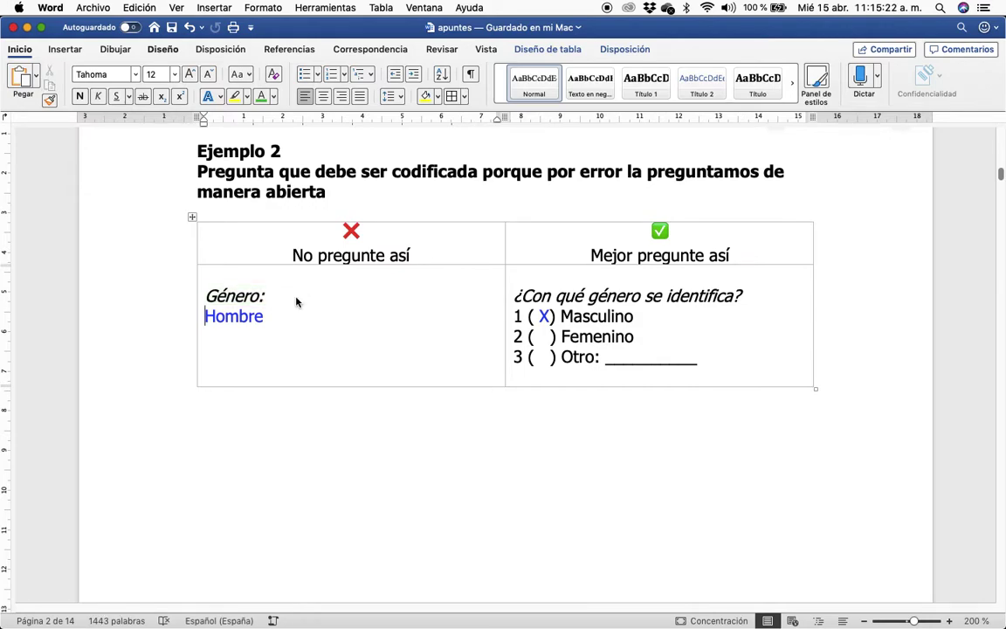
Step: Switch to Excel and enter the variable name genero as the column header in C1
key("super+Tab")
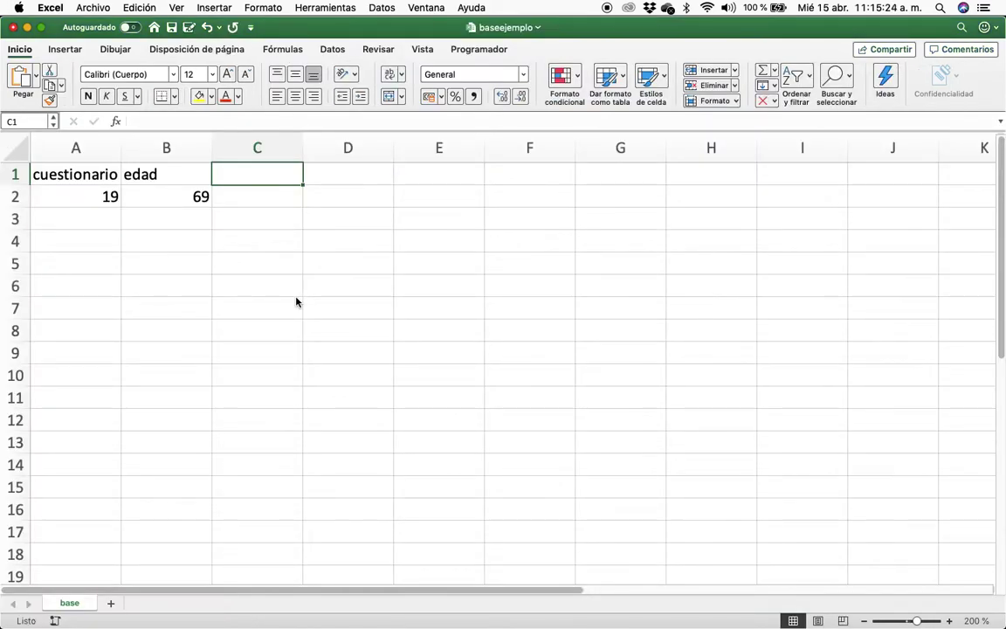
type("genero")
key("Return")
Step: Check the gender table in Word, enter 99 under genero in C2 in Excel, and return to Word
key("super+Tab")
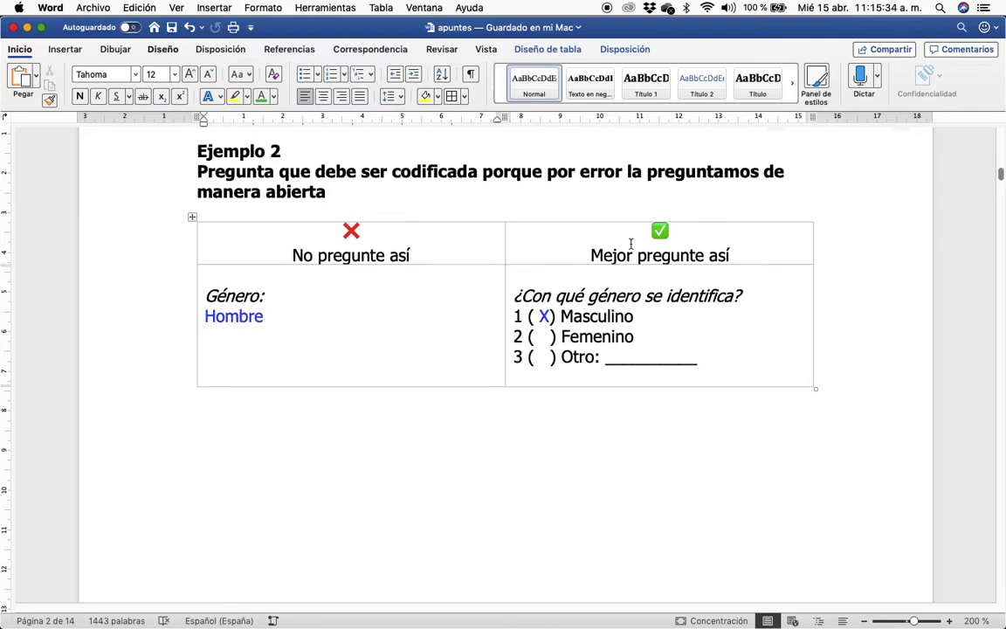
key("super+Tab")
type("99")
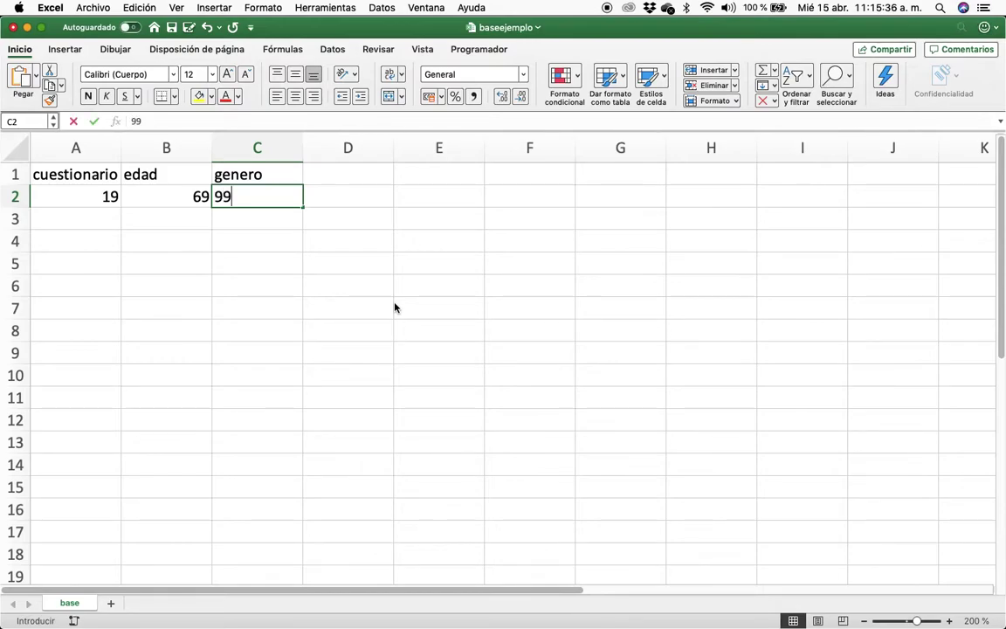
key("Return")
key("super+Tab")
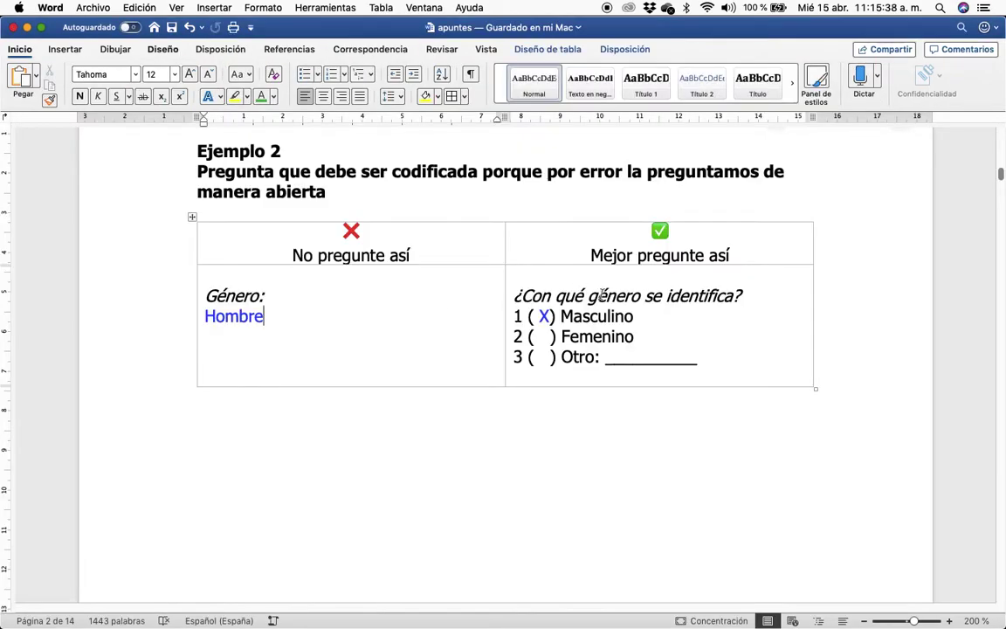
Step: Examine the closed question "¿Con qué género se identifica?" and its Masculino, Femenino and Otro options in the "Mejor pregunte así" column
left_click(542, 294)
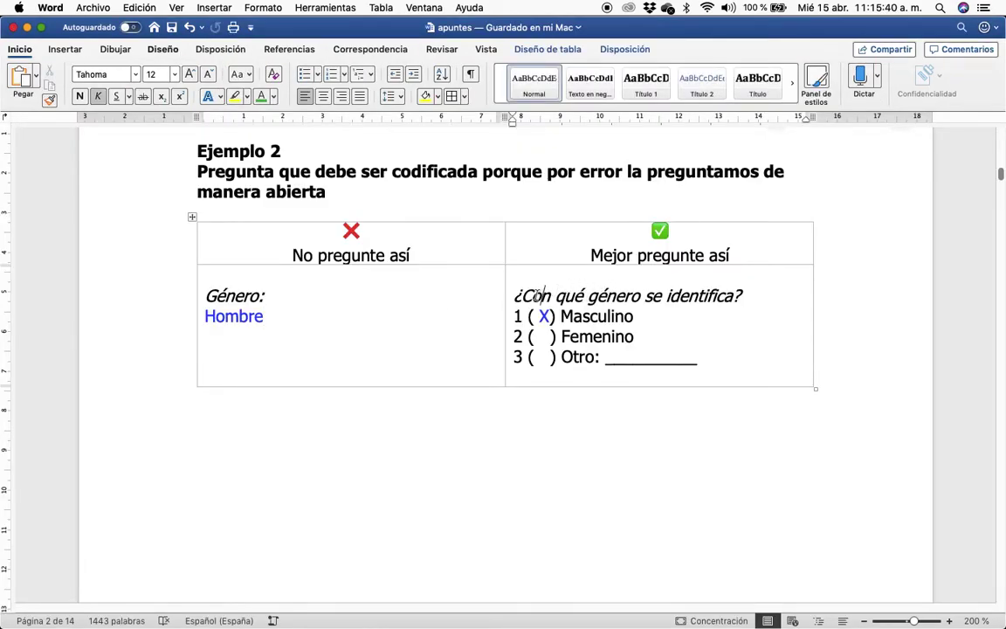
left_click(750, 296)
key("shift+Down")
key("shift+Down")
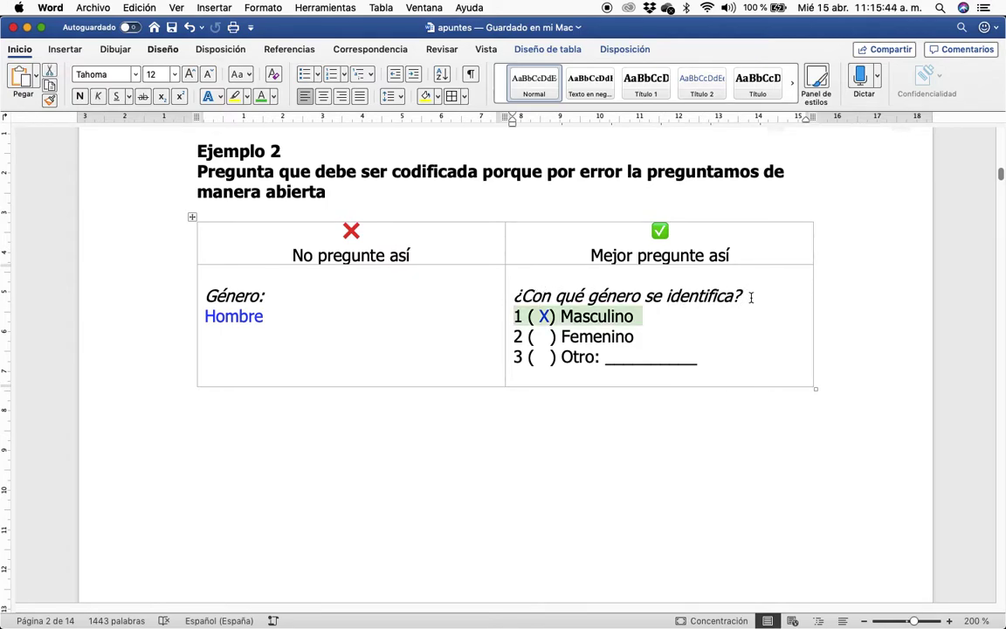
key("Right")
key("shift+Down")
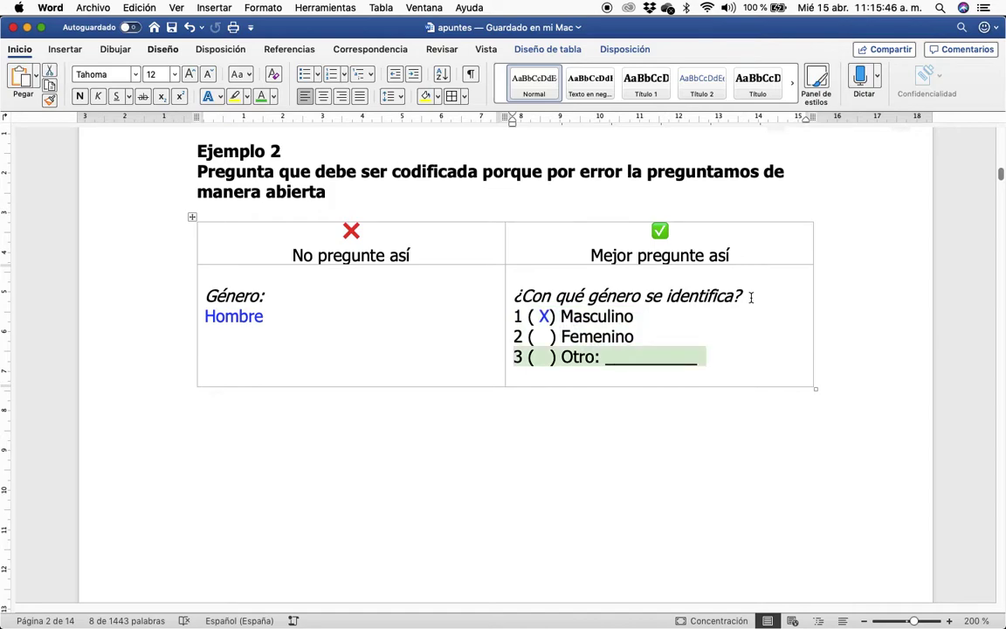
left_click(750, 297)
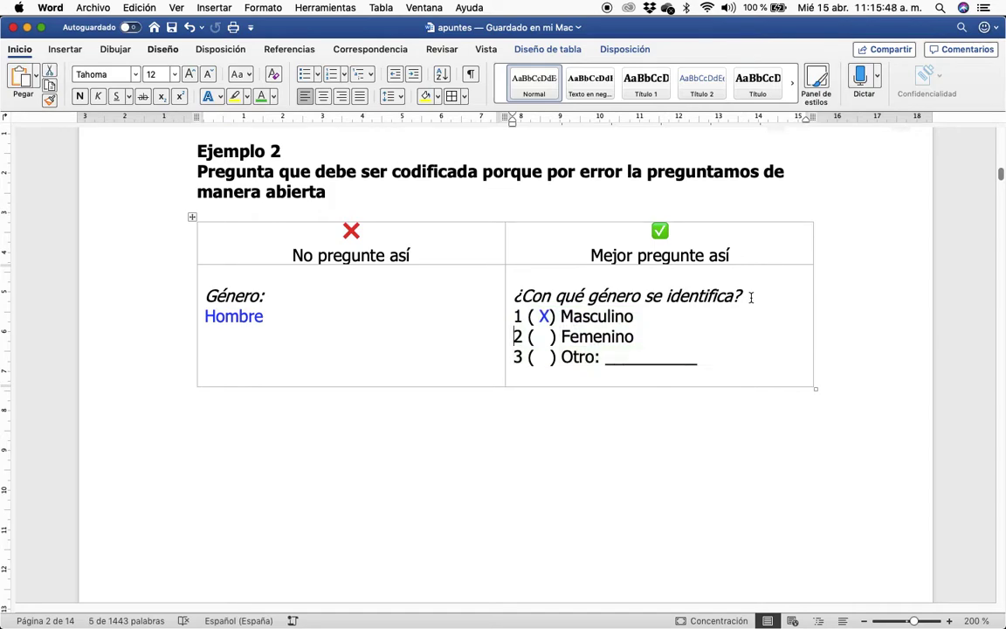
key("shift+Down")
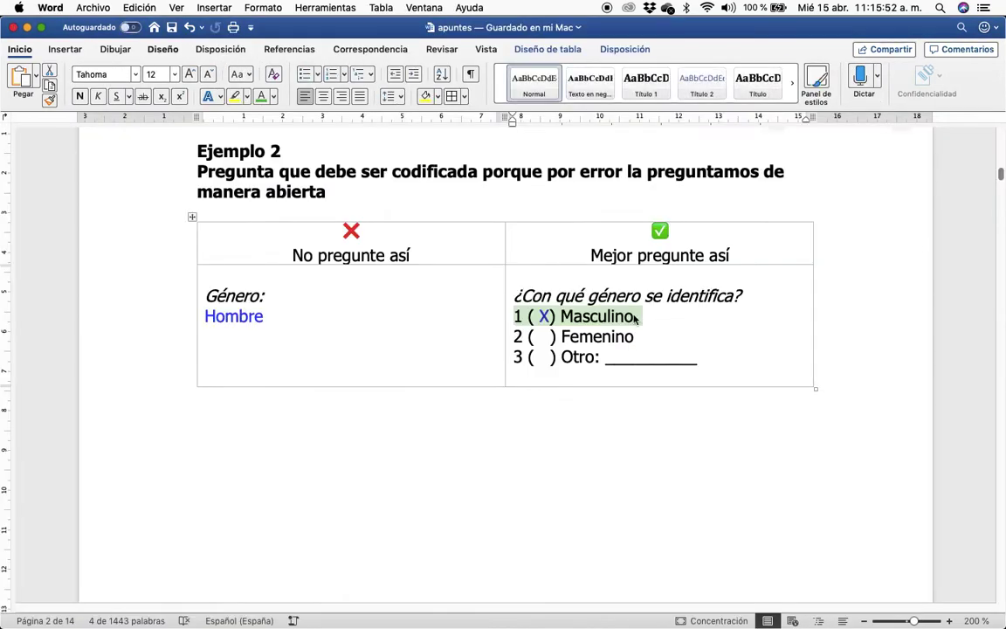
Step: Switch to Excel and enter code 1 under genero in C2
key("super+Tab")
key("Up")
key("Up")
key("Down")
type("1")
key("Tab")
key("super+Tab")
key("super+Tab")
left_click(261, 188)
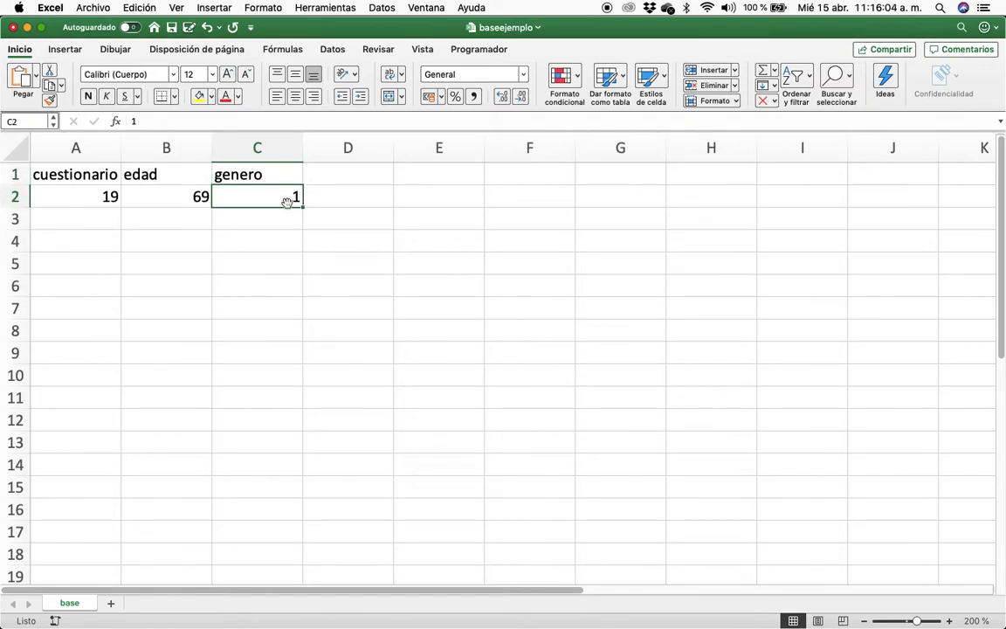
Step: Check the gender options in Word, return to Excel and change the genero code in C2 to 2
key("super+Tab")
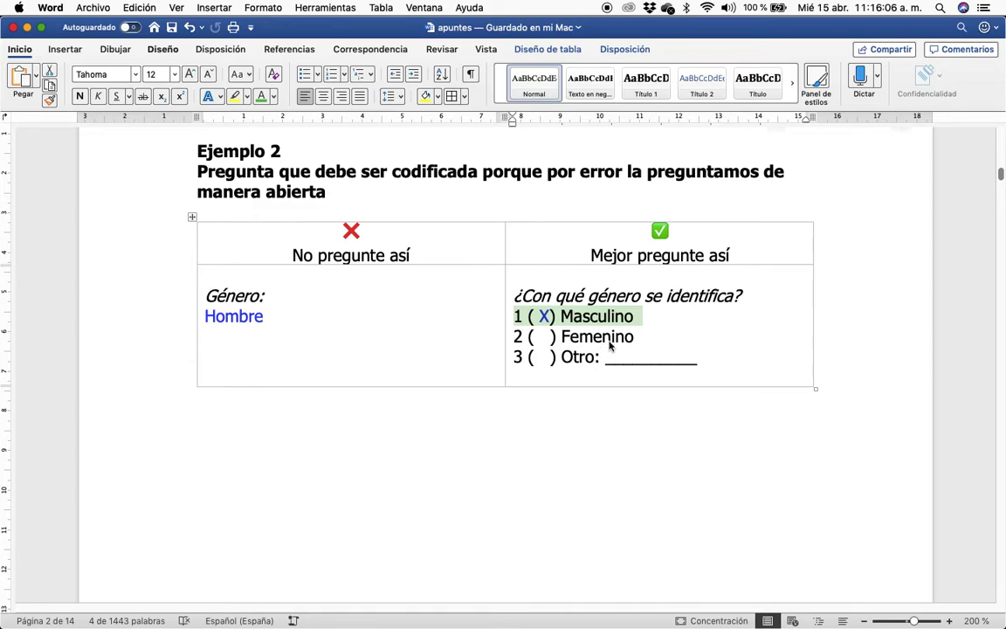
key("super+Tab")
key("super+Tab")
key("super+Tab")
type("2")
key("Return")
Step: Glance at the gender options in Word again and change the genero code in C2 to 3 in Excel
key("super+Tab")
key("super+Tab")
key("Up")
type("3")
key("Return")
key("Up")
key("Right")
key("Left")
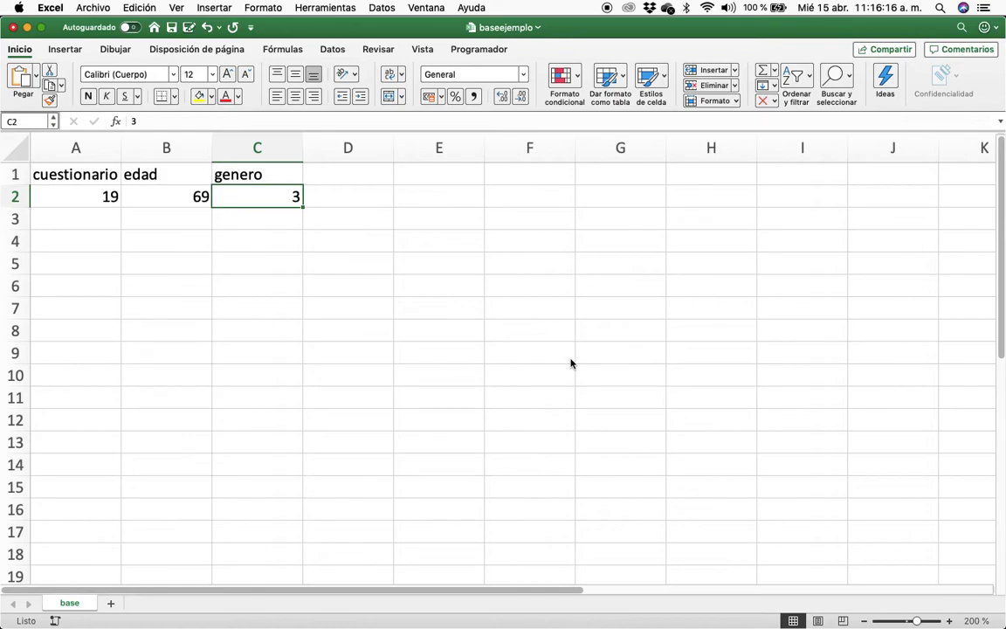
key("Right")
key("Left")
key("Up")
key("Down")
key("Up")
key("Right")
key("Left")
key("Down")
Step: Switch to Word and highlight the option labels Femenino, Otro and Masculino one after another
key("super+Tab")
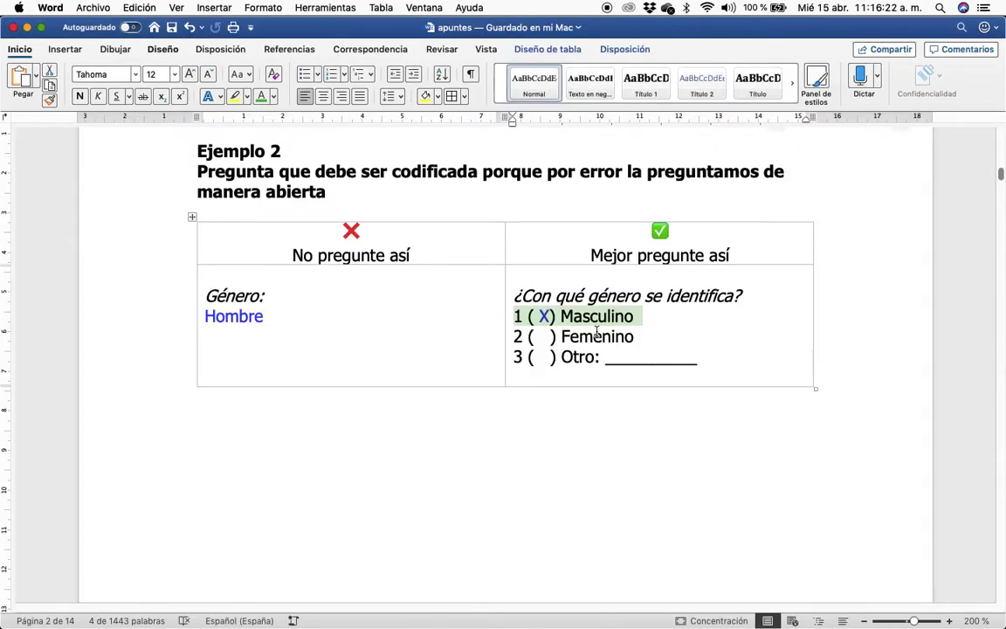
double_click(602, 336)
double_click(578, 356)
double_click(587, 319)
Step: Return to Excel and set the genero code in C2 to 1, matching the Masculino option marked in Word
key("super+Tab")
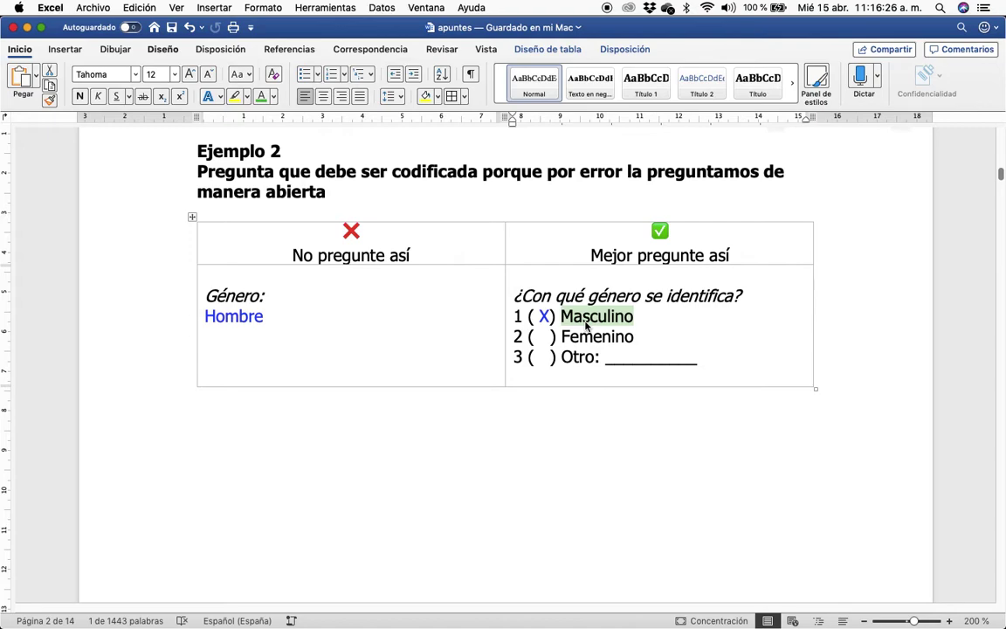
key("Up")
key("Down")
key("Up")
key("Down")
key("Up")
key("super+Tab")
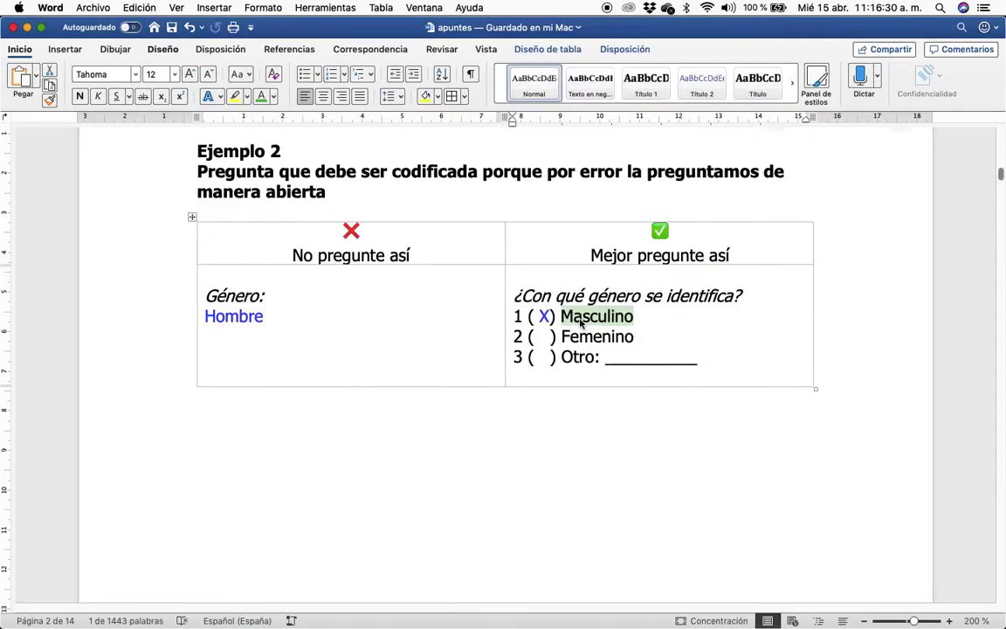
key("super+Tab")
key("Down")
type("1")
key("Tab")
Step: Enter the variable name generot as the column header in D1
key("Up")
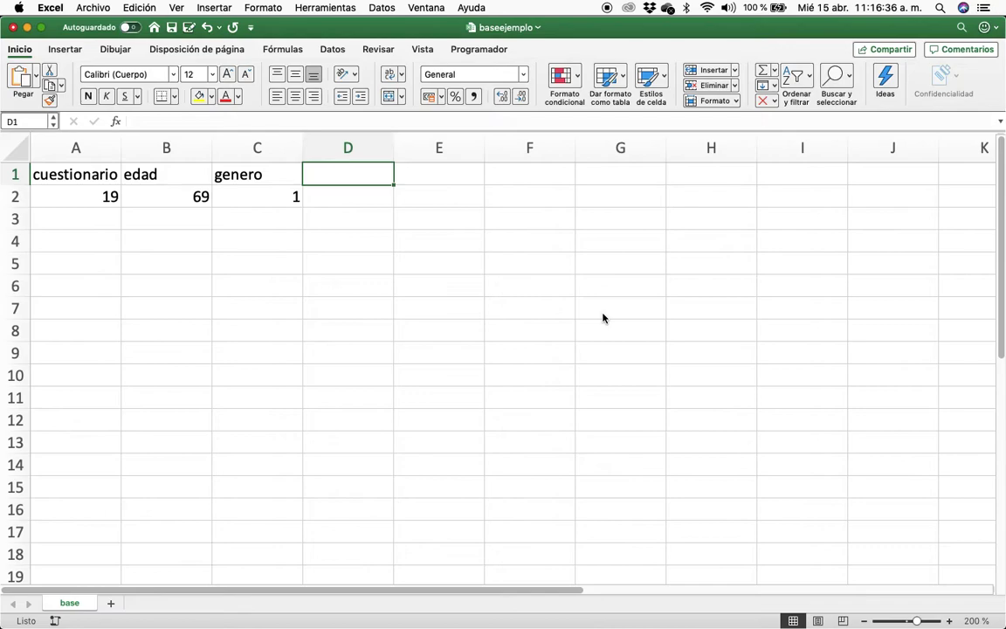
type("generot")
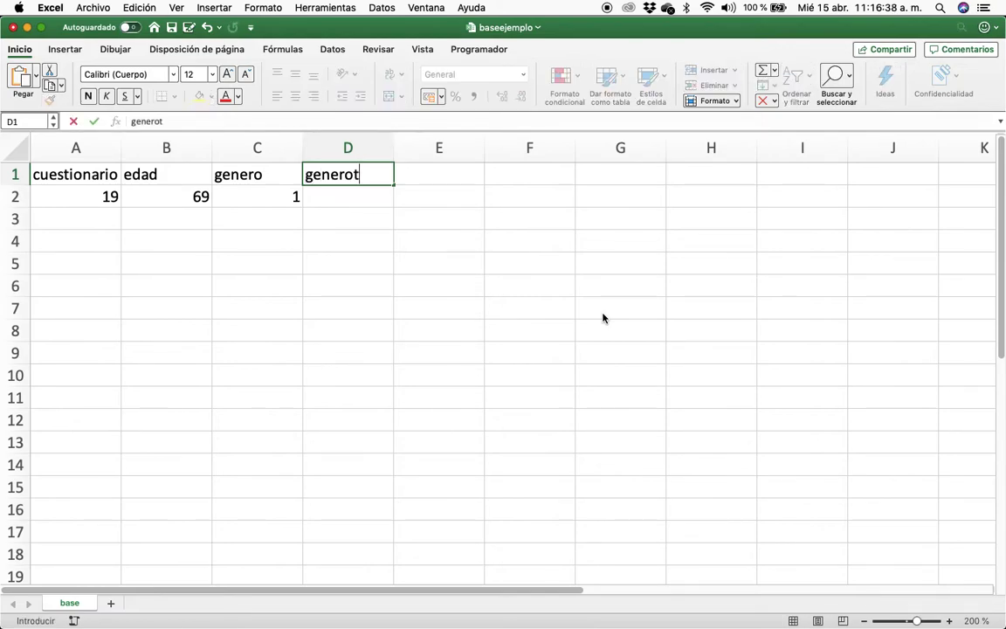
key("Return")
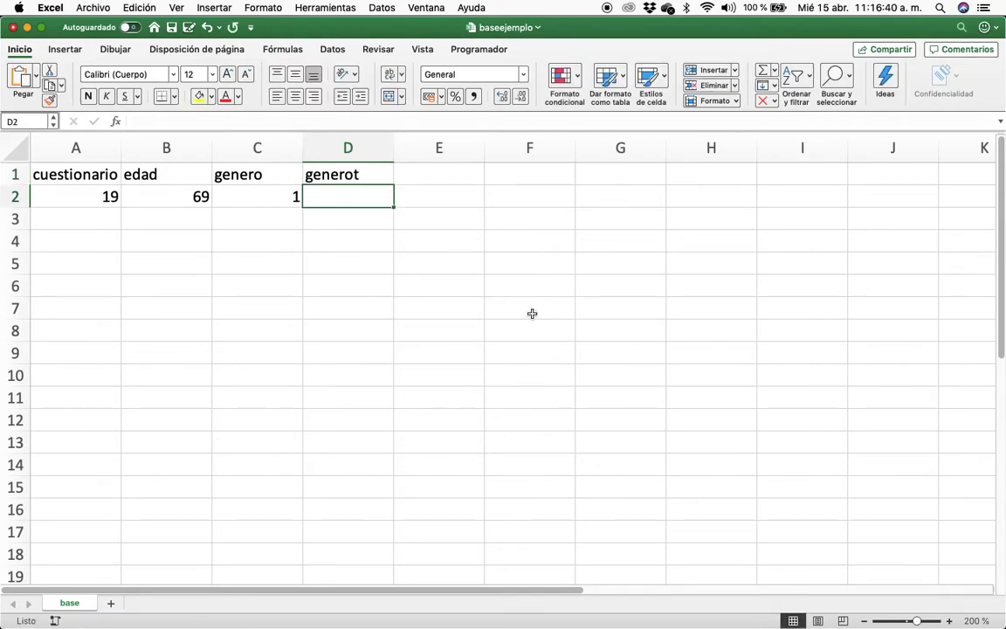
key("Left")
key("Right")
Step: Check the marked gender option in Word and enter Masculino under generot in D2 in Excel
key("super+Tab")
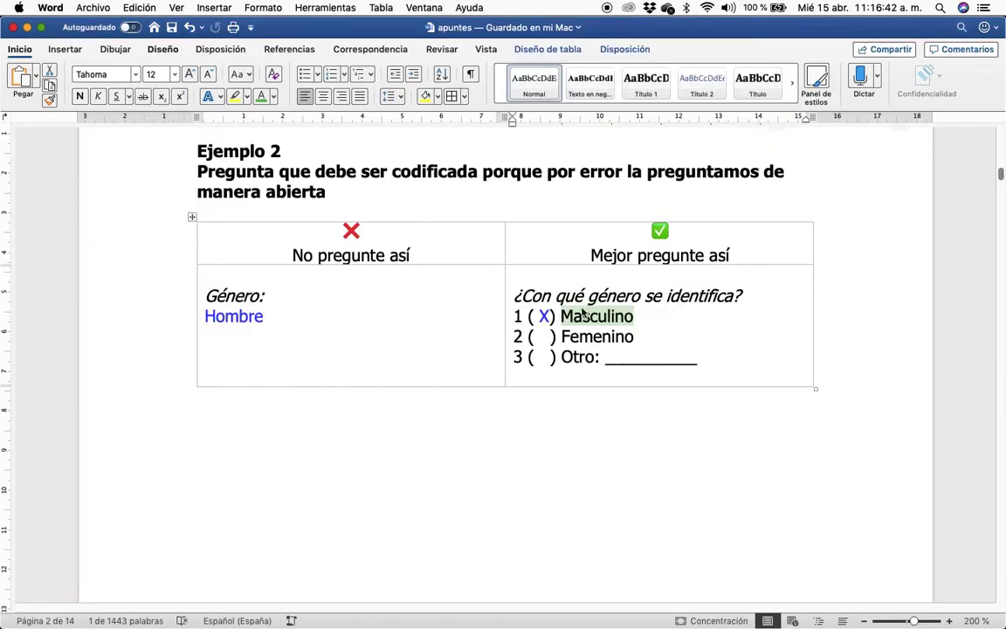
key("super+Tab")
type("Masculino")
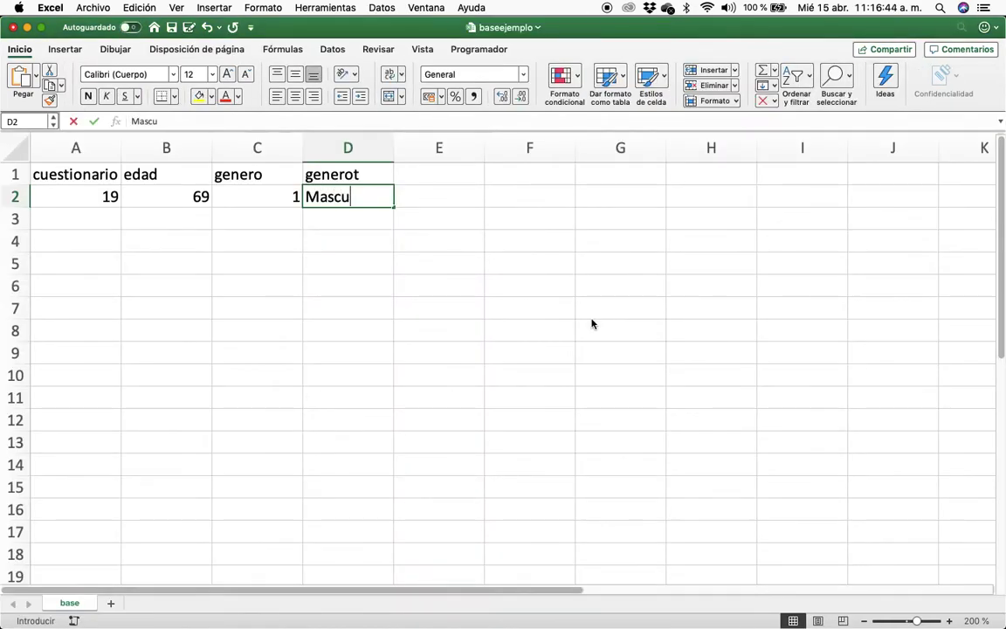
key("Right")
Step: Compare the coded genero column with the text generot column, going through their headers and row 2 values
key("Left")
key("Left")
key("Up")
key("Right")
key("Down")
key("Left")
key("Up")
key("Down")
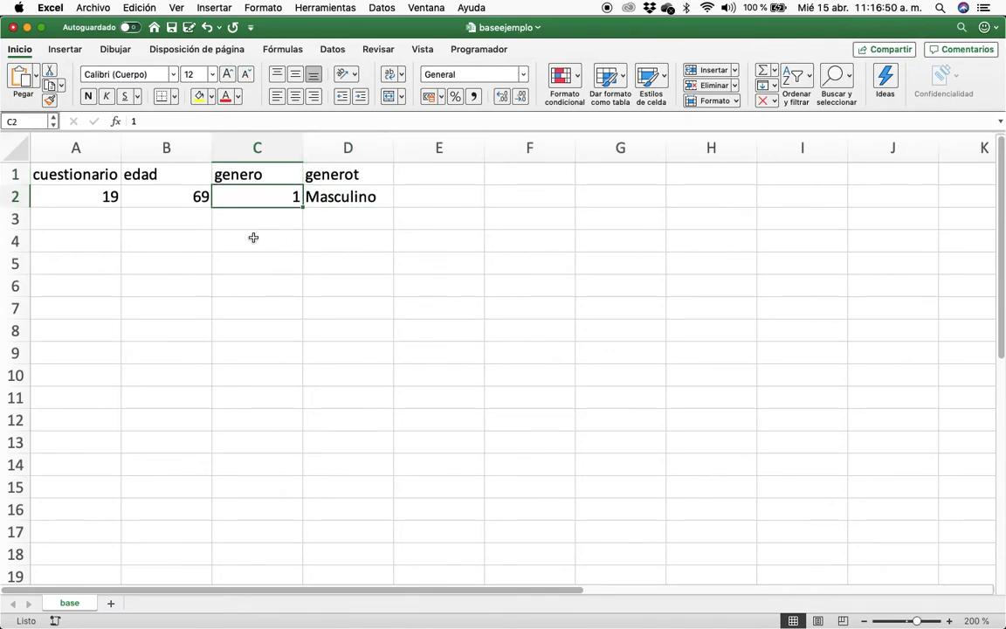
left_click(332, 198)
left_click(271, 199)
key("Up")
key("Right")
left_click(272, 199)
key("Up")
key("shift+Right")
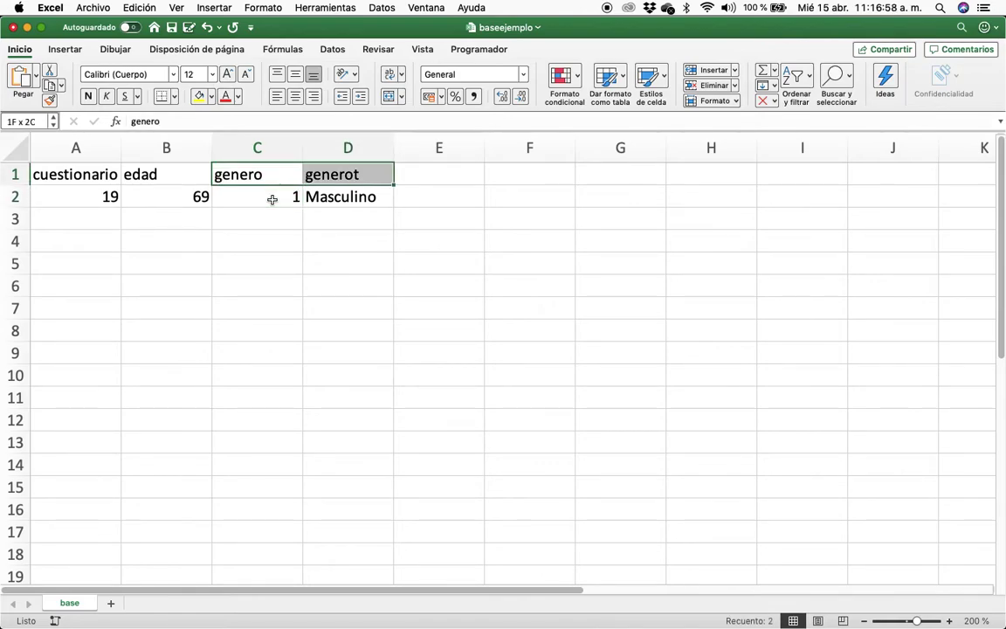
key("shift+Down")
key("Up")
key("shift+Left")
key("Down")
key("Up")
key("Right")
key("Down")
key("Right")
key("Up")
Step: Switch to Word, go to Ejemplo 3 and highlight both lines of its heading about questions taking too much space
key("super+Tab")
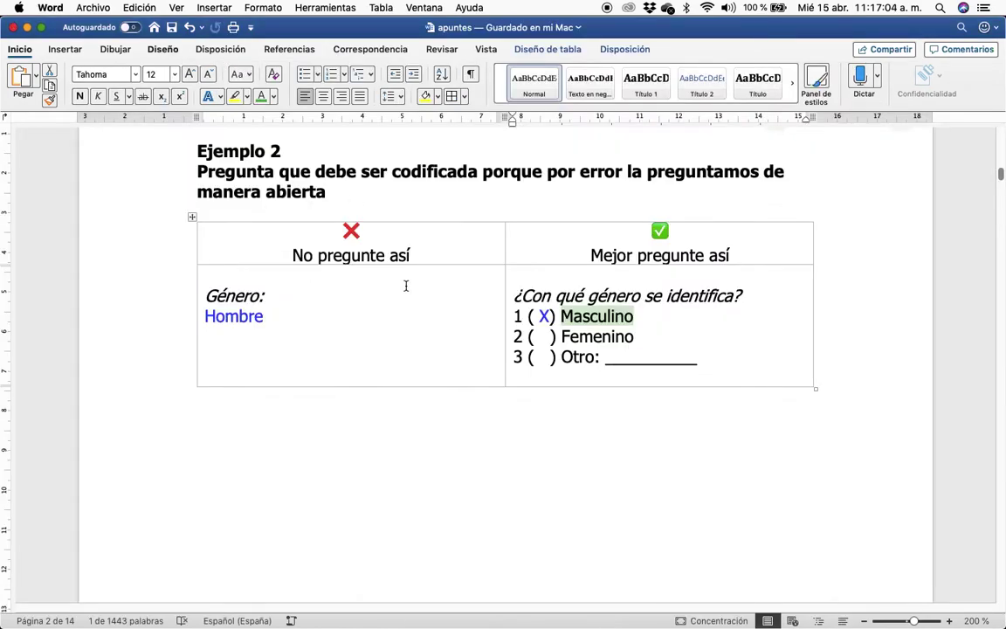
scroll(405, 285, "down", 15)
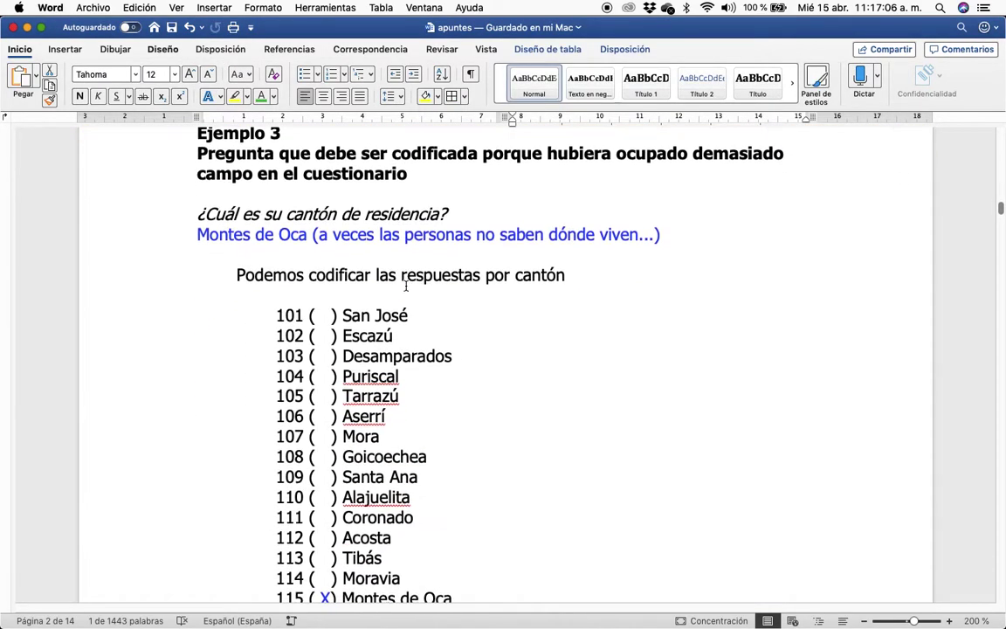
scroll(406, 285, "up", 1)
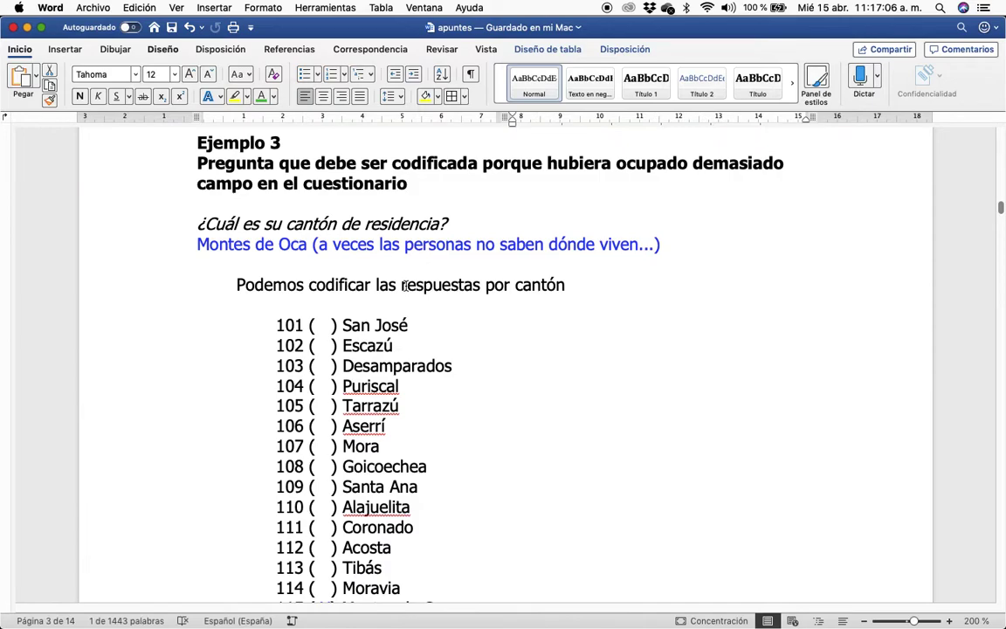
left_click(139, 164)
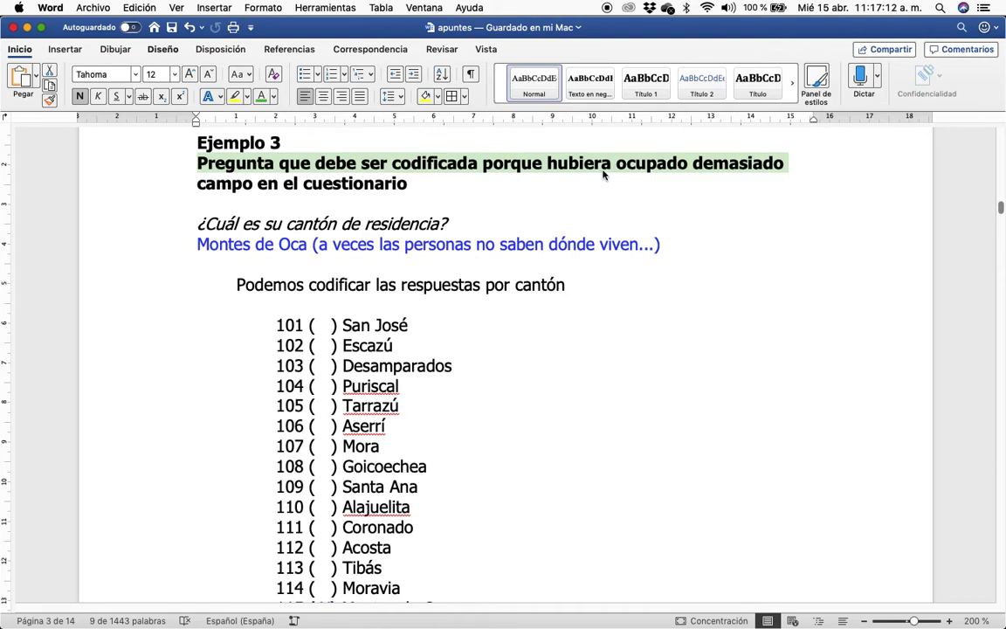
left_click(125, 181)
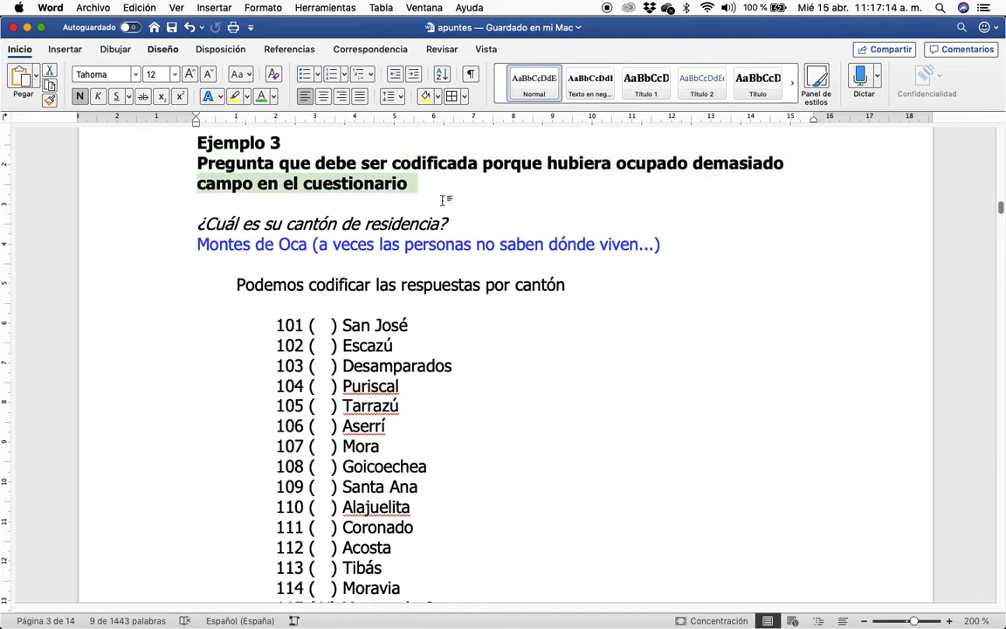
left_click(437, 188)
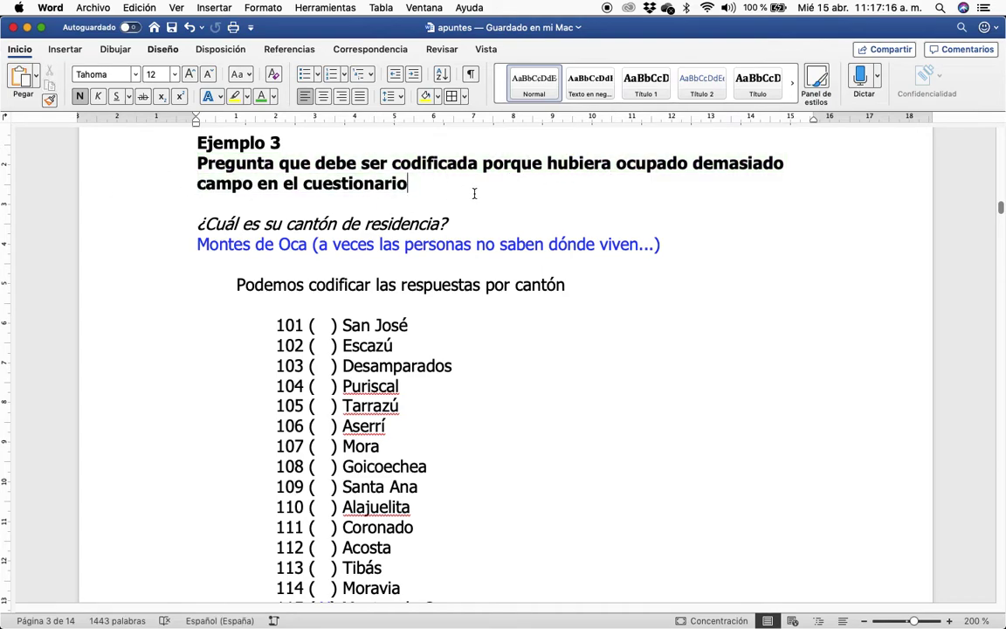
Step: Highlight the question "¿Cuál es su cantón de residencia?" and its answer beginning "Montes de Oca"
scroll(185, 159, "down", 3)
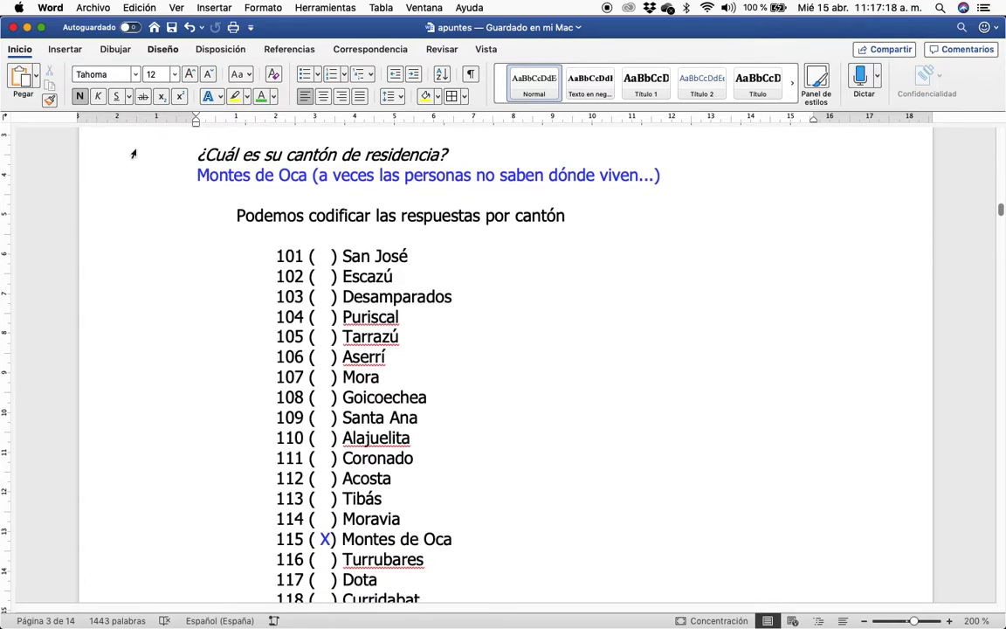
left_click(185, 156)
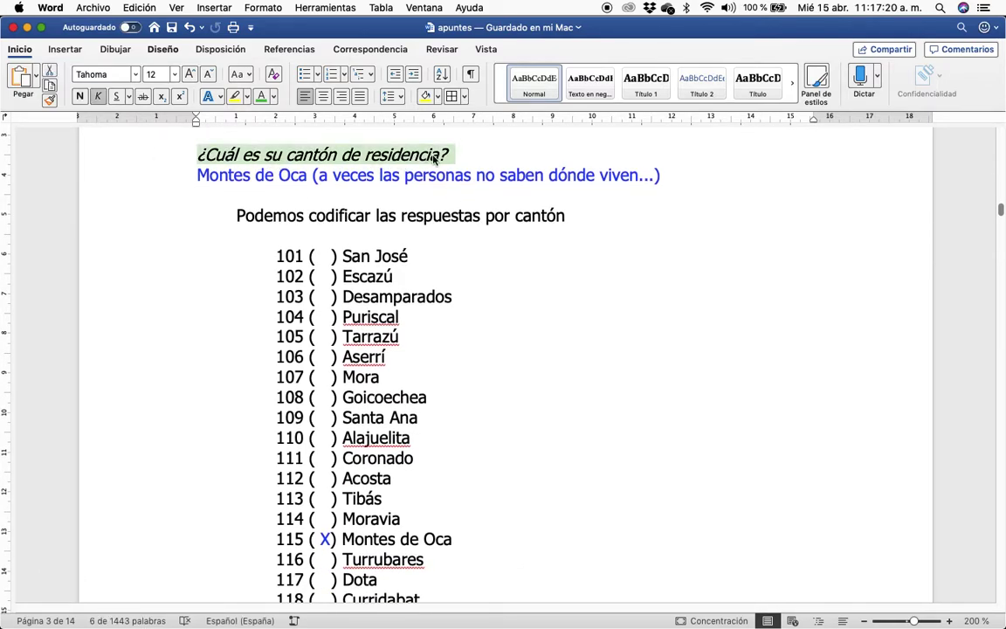
left_click(116, 178)
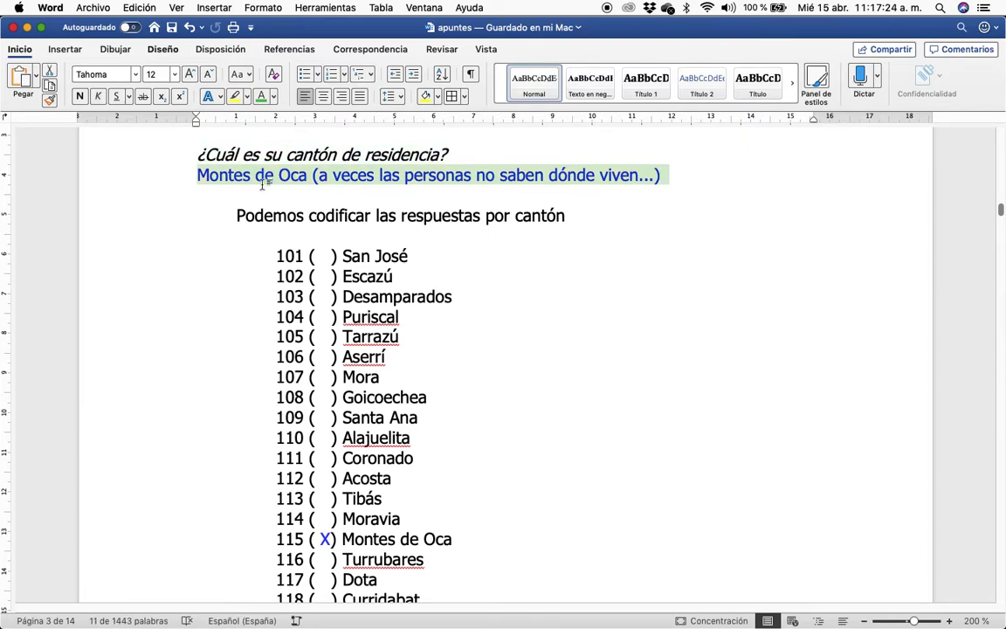
Step: Switch to Excel and enter the variable name canton as the column header in E1
key("super+Tab")
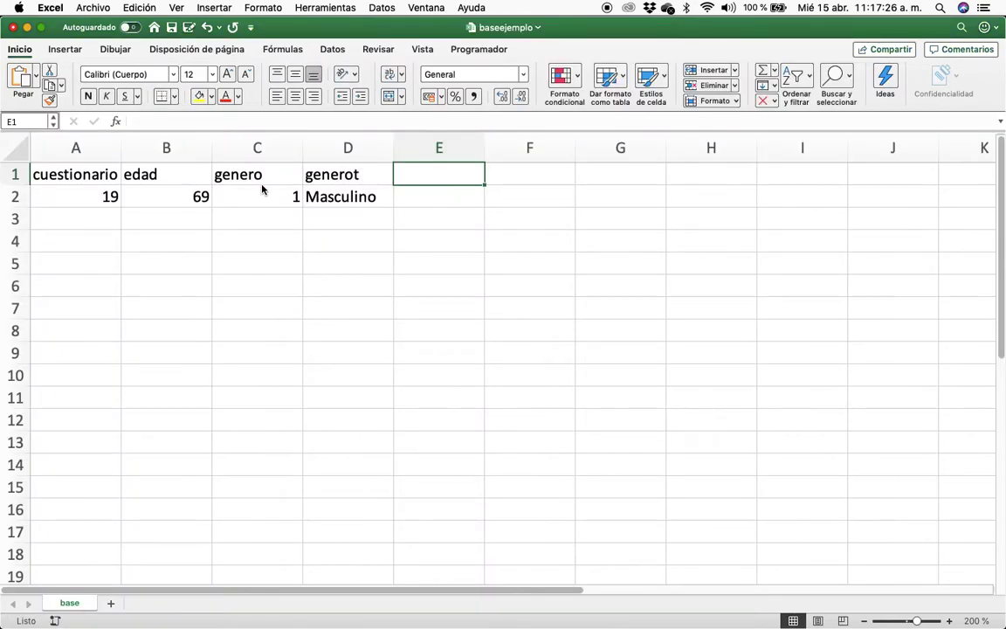
type("canton")
key("Return")
key("Up")
Step: Return to Word and reread the canton question and the blue Montes de Oca answer below it
key("super+Tab")
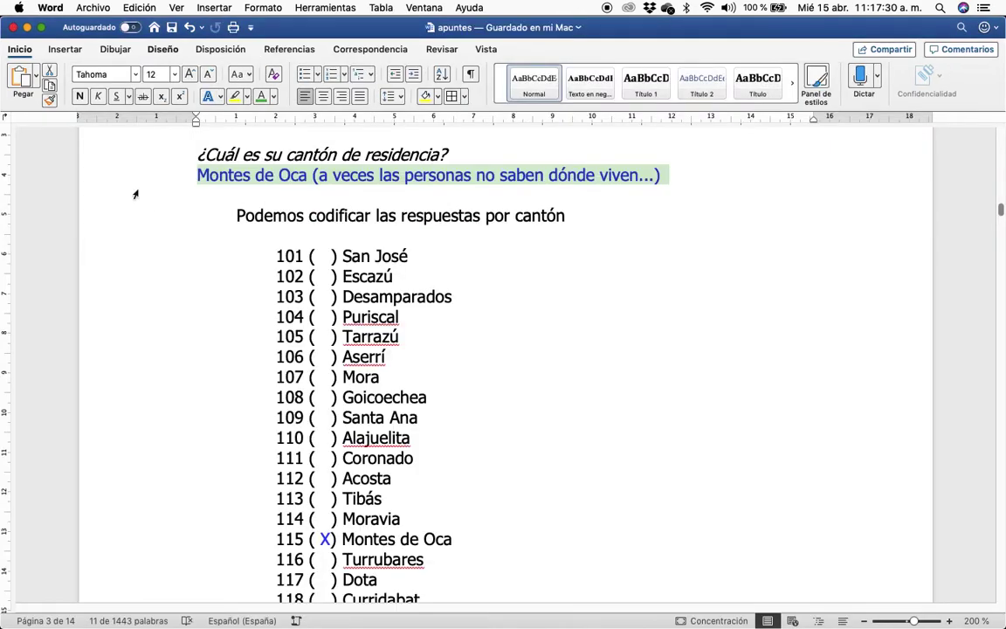
left_click(324, 166)
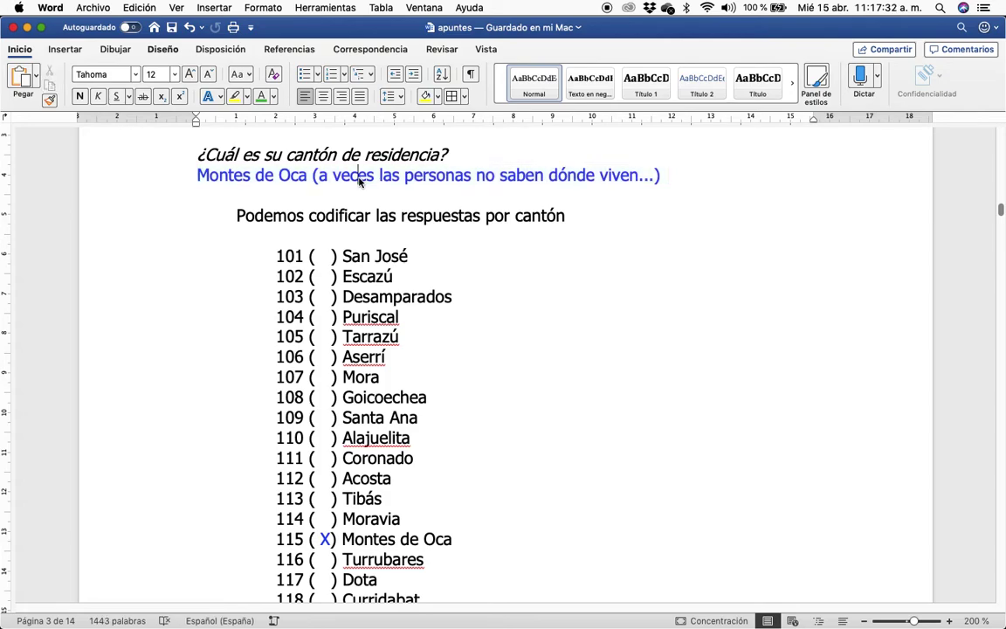
left_click(124, 158)
left_click(130, 177)
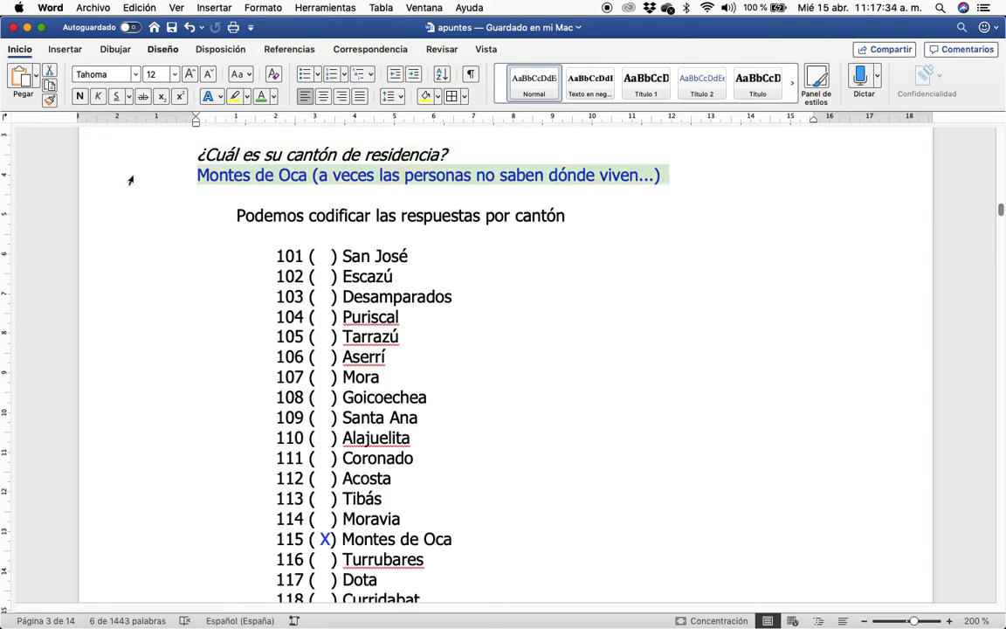
left_click(141, 156)
left_click(147, 183)
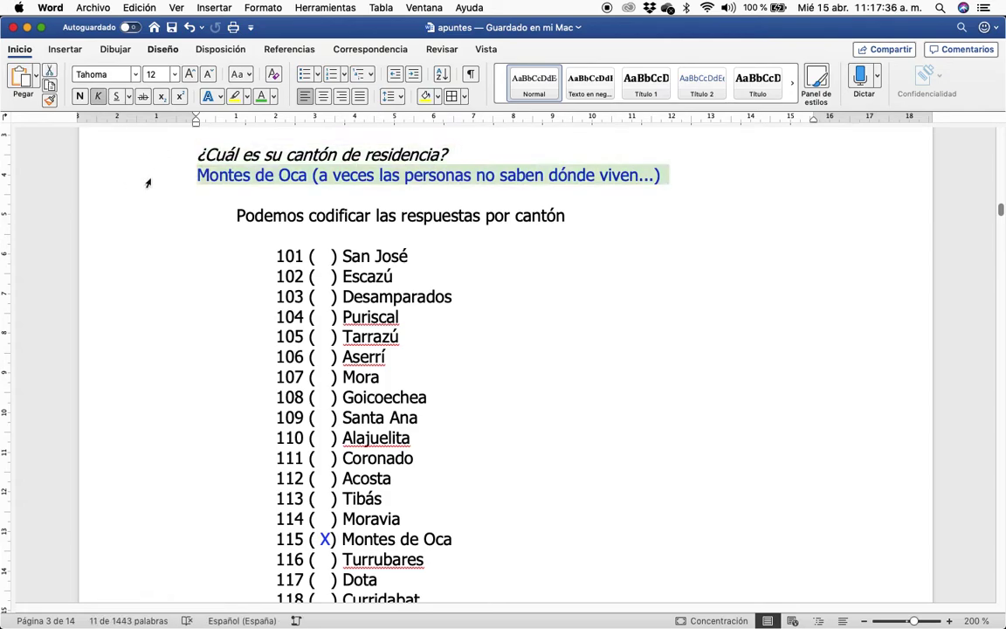
left_click(378, 178)
key("Up")
key("Right")
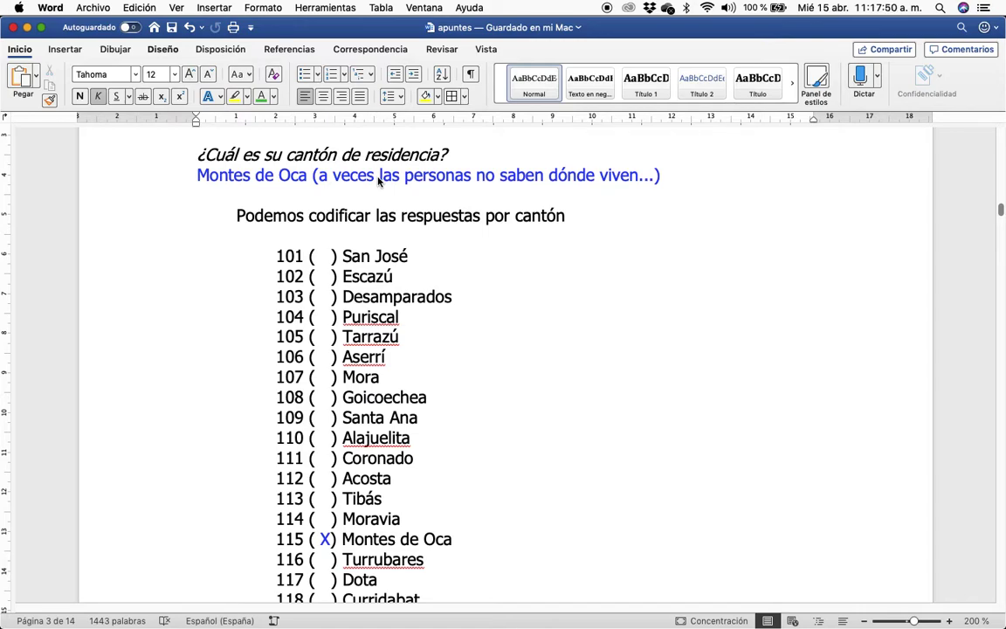
key("Home")
Step: Highlight the canton codes 101 San José to 105 Tarrazú in the code list, then clear the selection
left_click(161, 265)
key("shift+Down")
key("shift+Down")
key("shift+Down")
key("shift+Down")
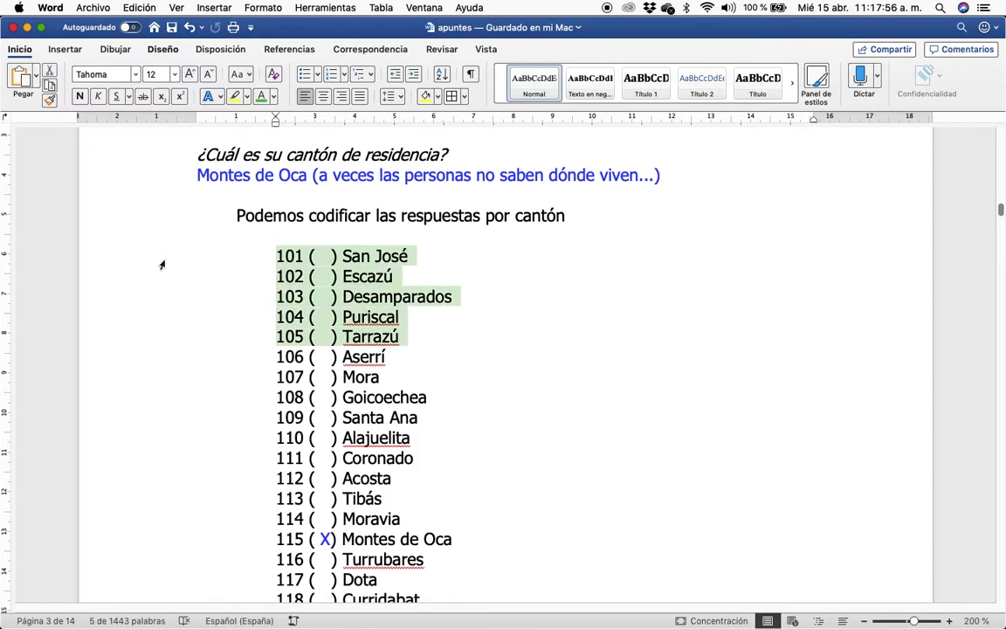
key("Up")
key("Up")
key("Up")
key("Up")
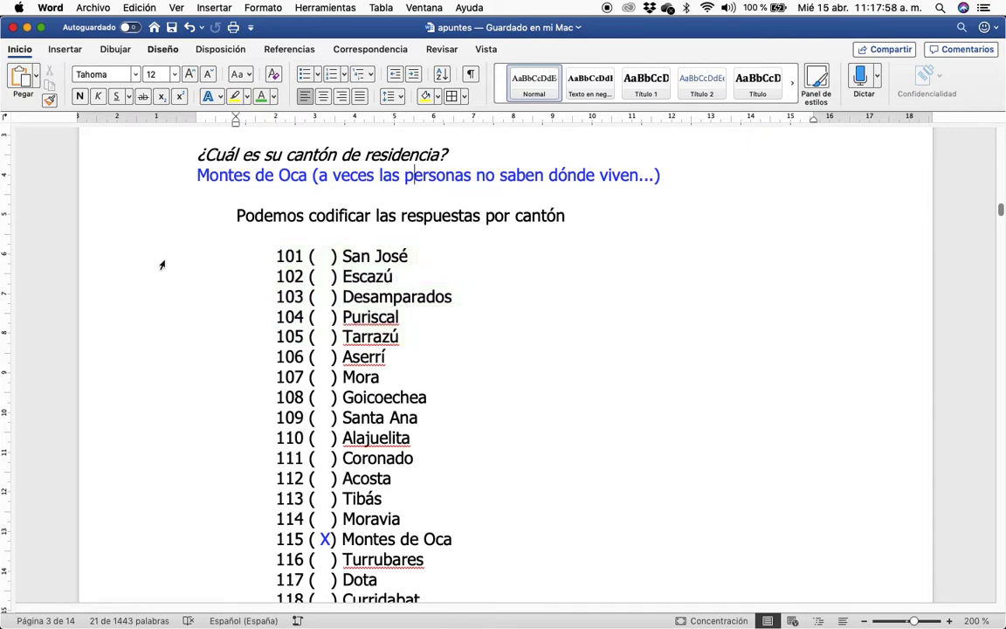
Step: Highlight the blue "Montes de Oca" answer line, then clear the selection in the canton code list
key("shift+Down")
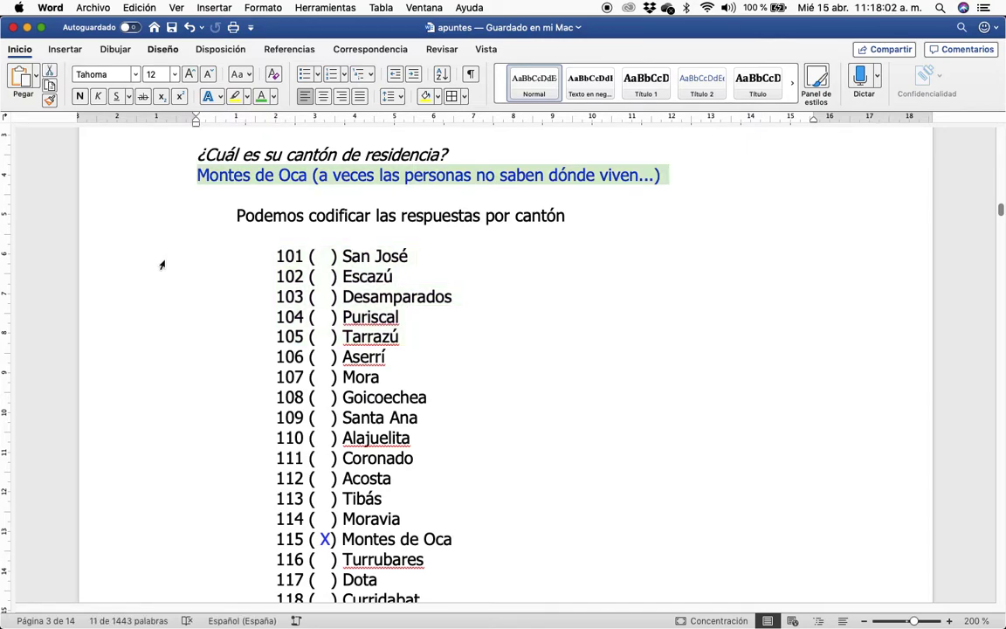
key("shift+Up")
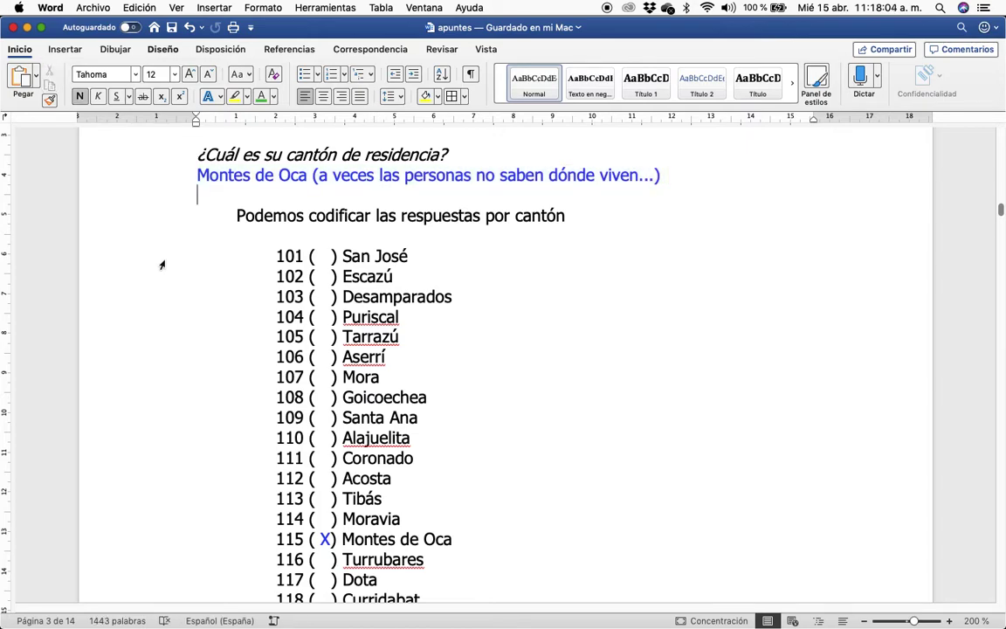
key("shift+Down")
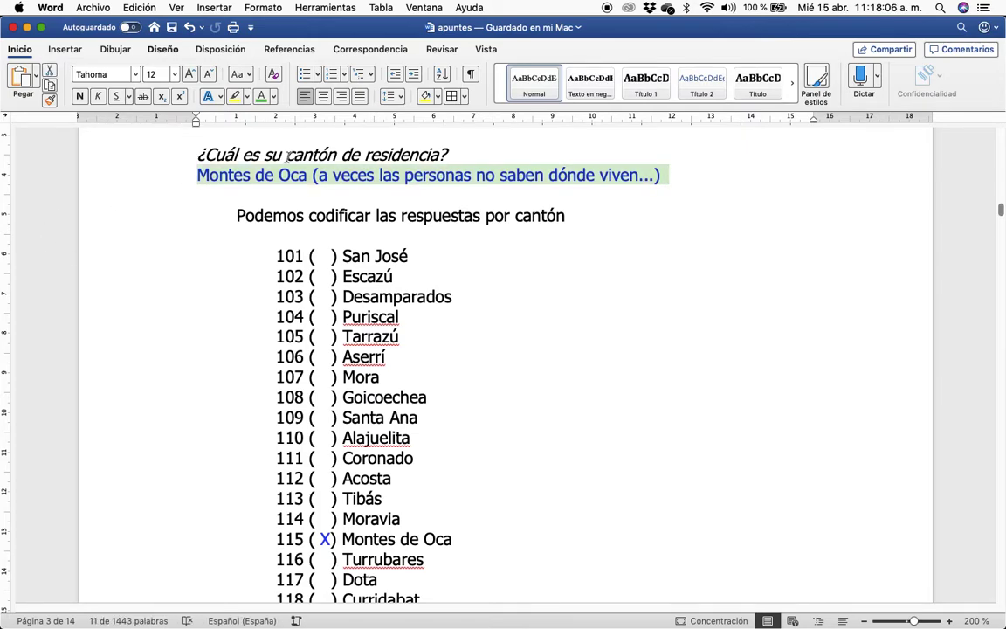
left_click(374, 260)
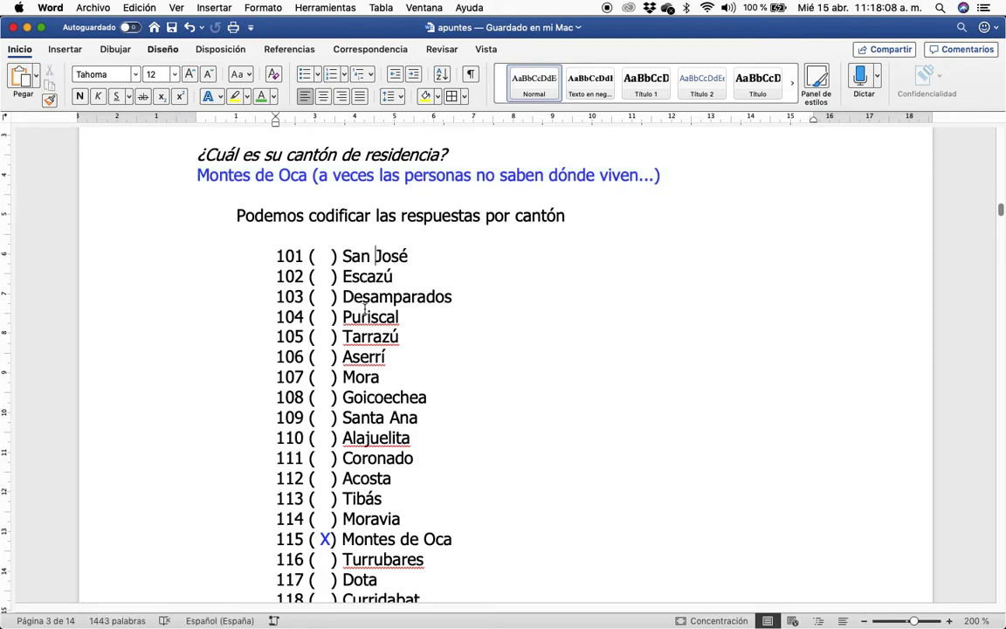
Step: Highlight the canton list from 101 San José to 115 Montes de Oca, then codes 101 to 104 one by one
scroll(358, 331, "down", 5)
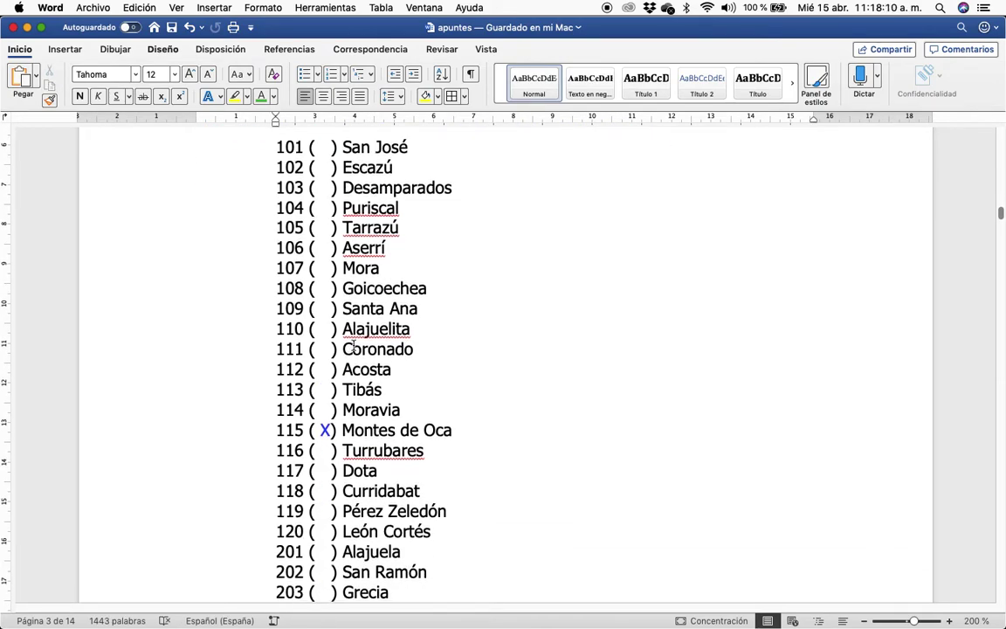
scroll(354, 346, "up", 2)
left_click_drag(271, 202, 434, 496)
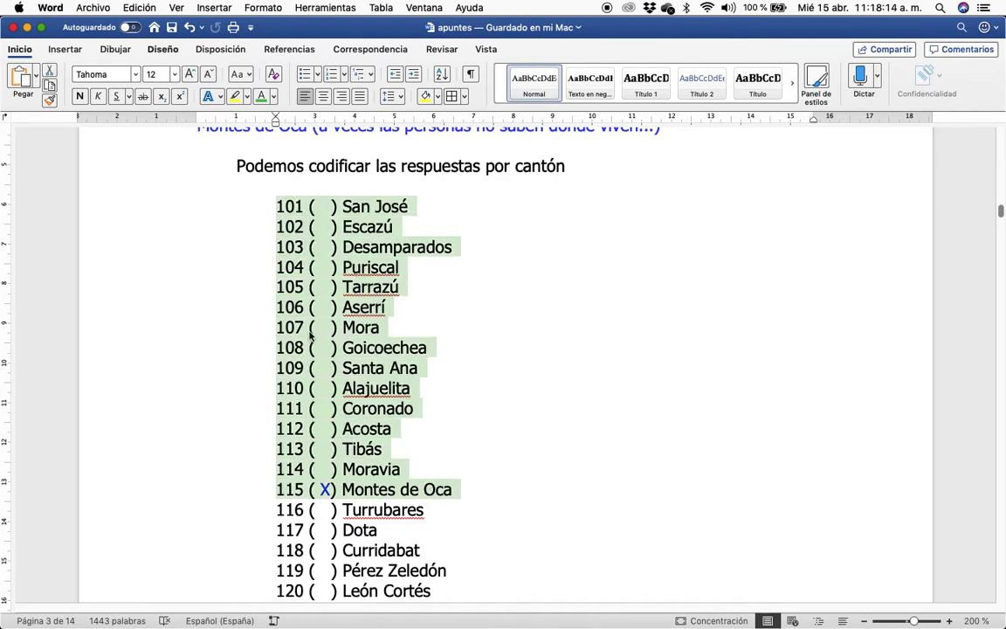
left_click_drag(274, 206, 291, 208)
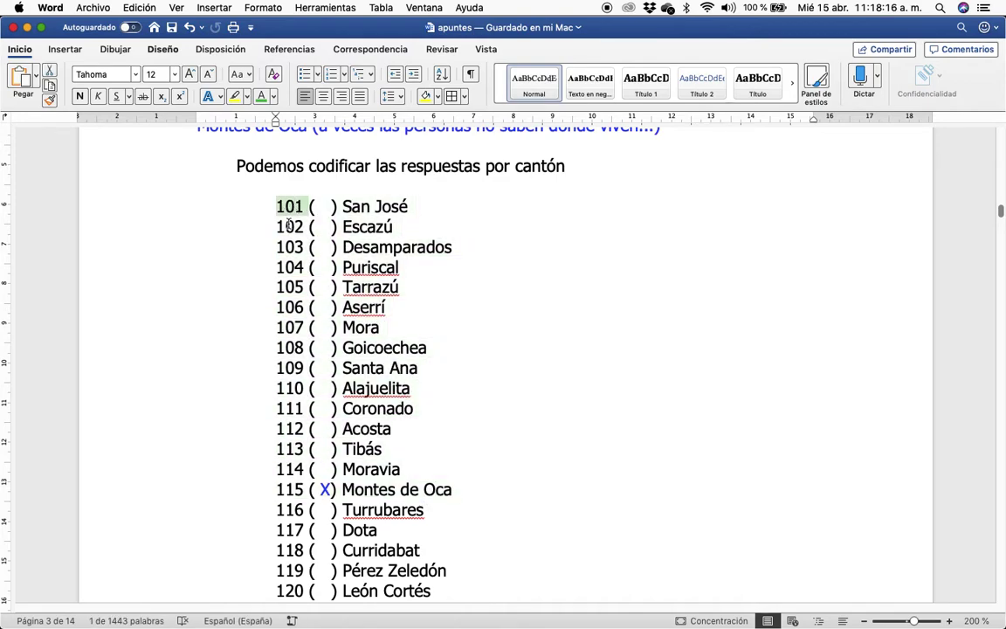
double_click(289, 226)
double_click(288, 246)
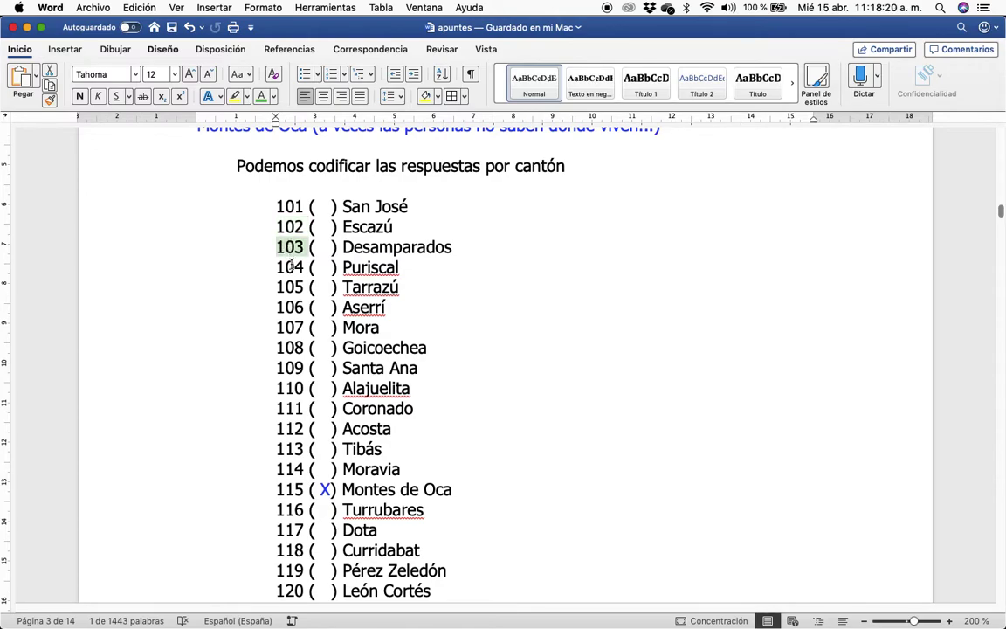
double_click(289, 267)
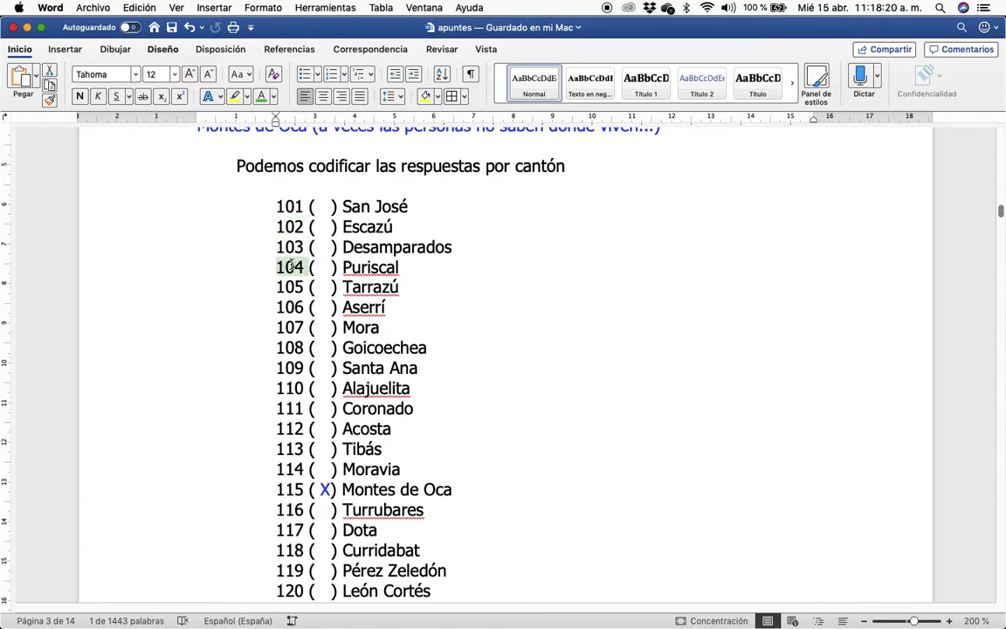
Step: Mark Montes de Oca in the list, then switch to Excel and enter its code 115 in E2
double_click(366, 491)
key("super+Tab")
key("Return")
type("115")
key("Tab")
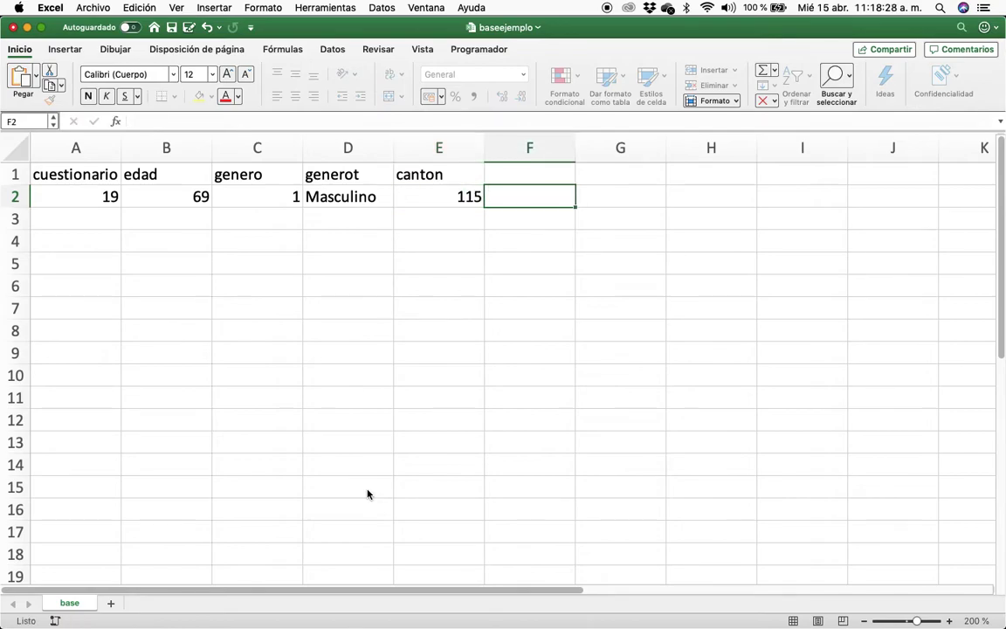
Step: Enter the text variable name cantont as the column header in F1
key("Up")
key("Left")
key("Right")
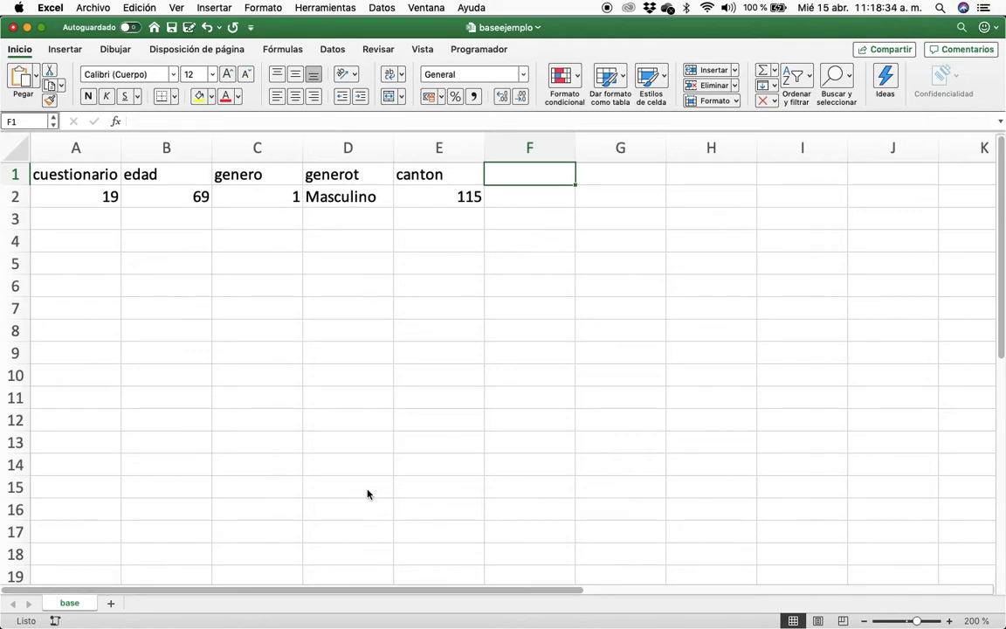
key("Down")
key("Left")
key("Up")
key("Right")
type("canton")
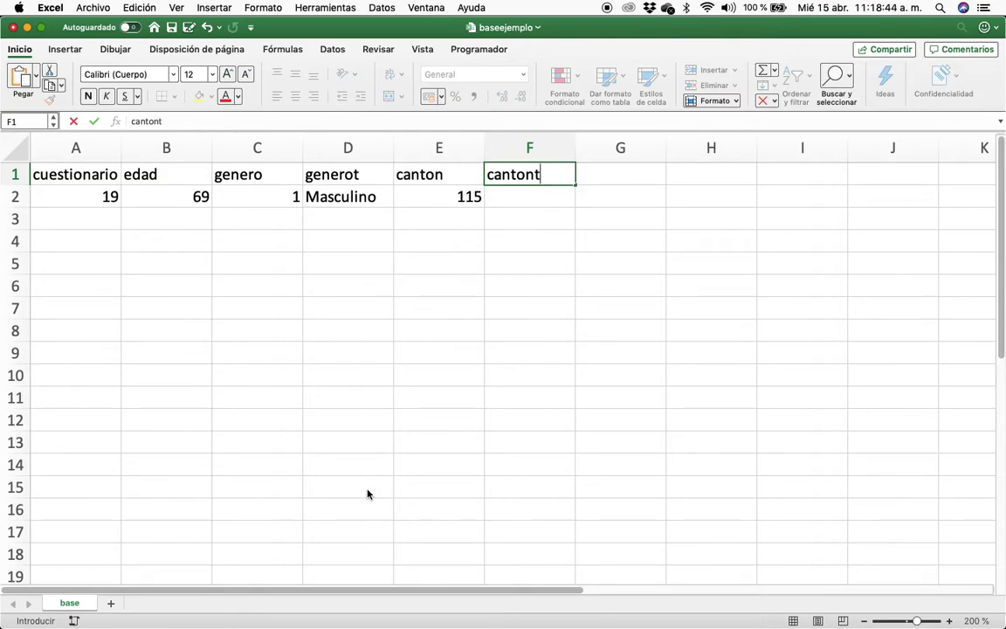
type("t")
key("Return")
Step: Check the canton name in Word, then enter Montes de Oca in Excel cell F2 under cantont
key("super+Tab")
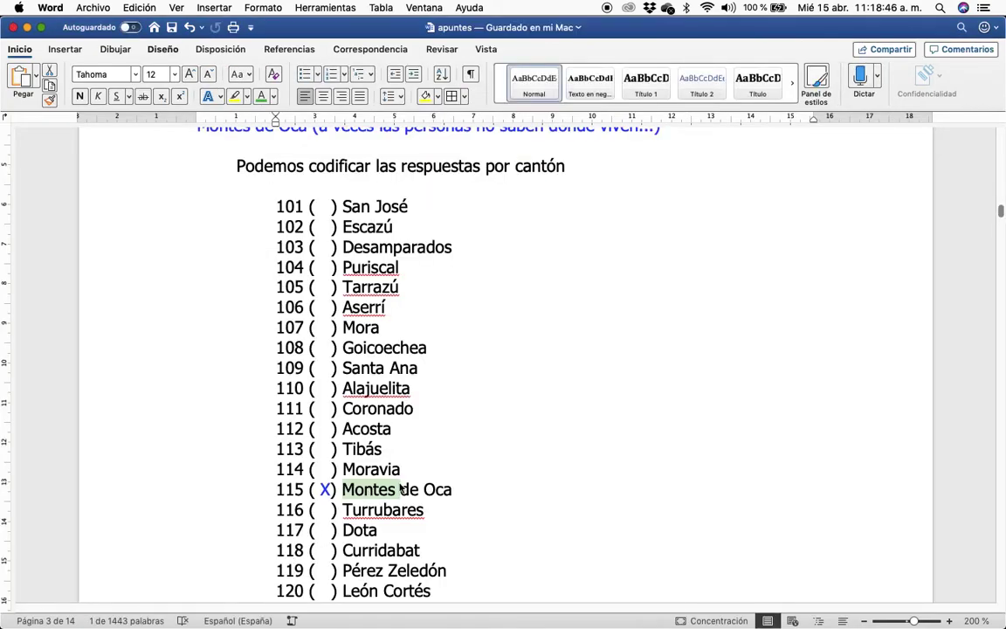
key("super+Tab")
key("Up")
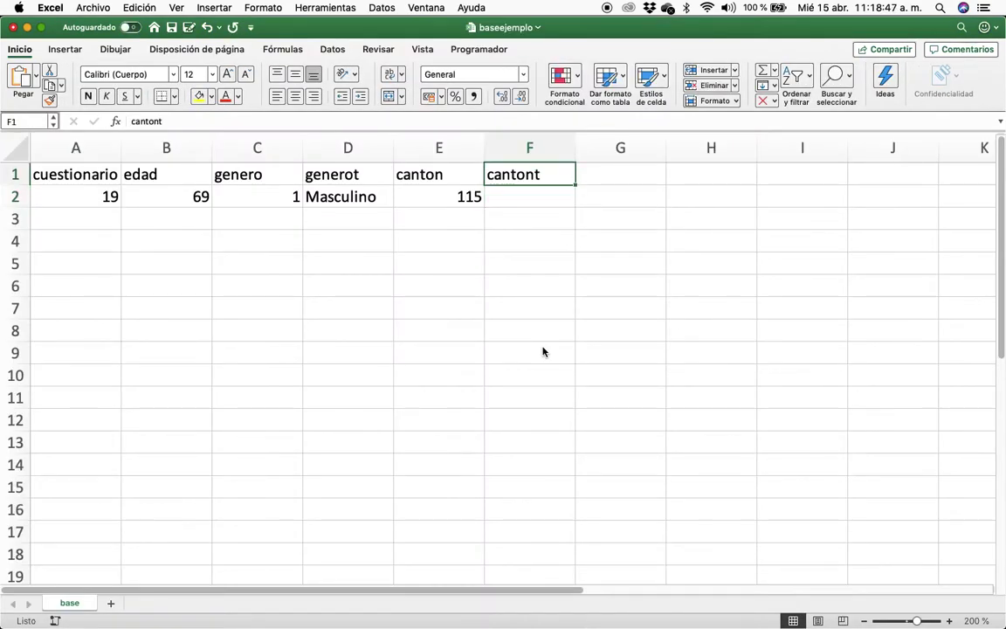
left_click(530, 200)
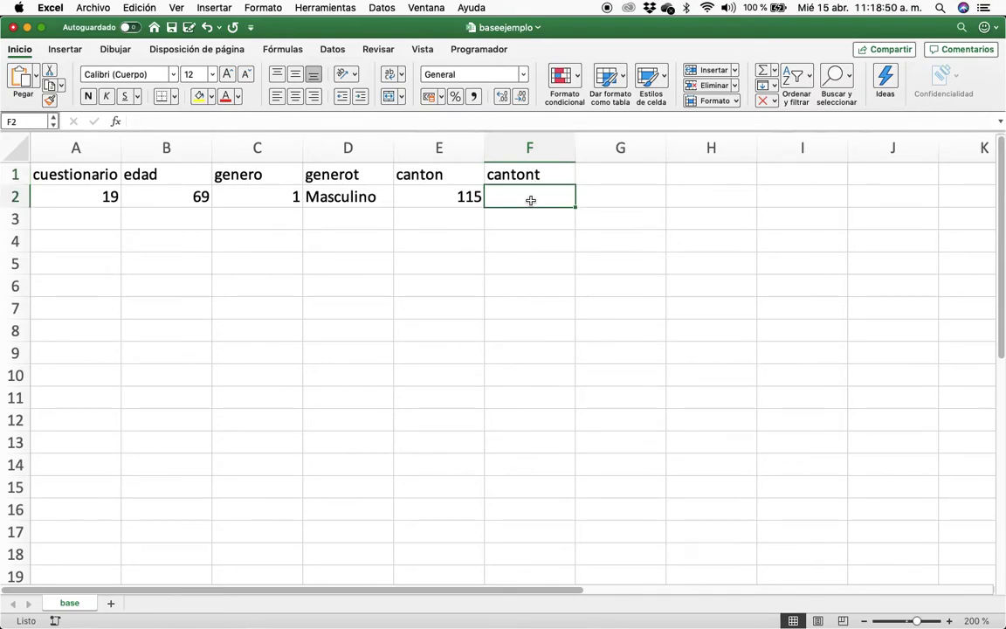
key("Left")
key("Up")
key("Right")
key("Down")
key("Left")
key("Right")
key("super+Tab")
key("super+Tab")
type("Montes de Oca")
key("Return")
key("Up")
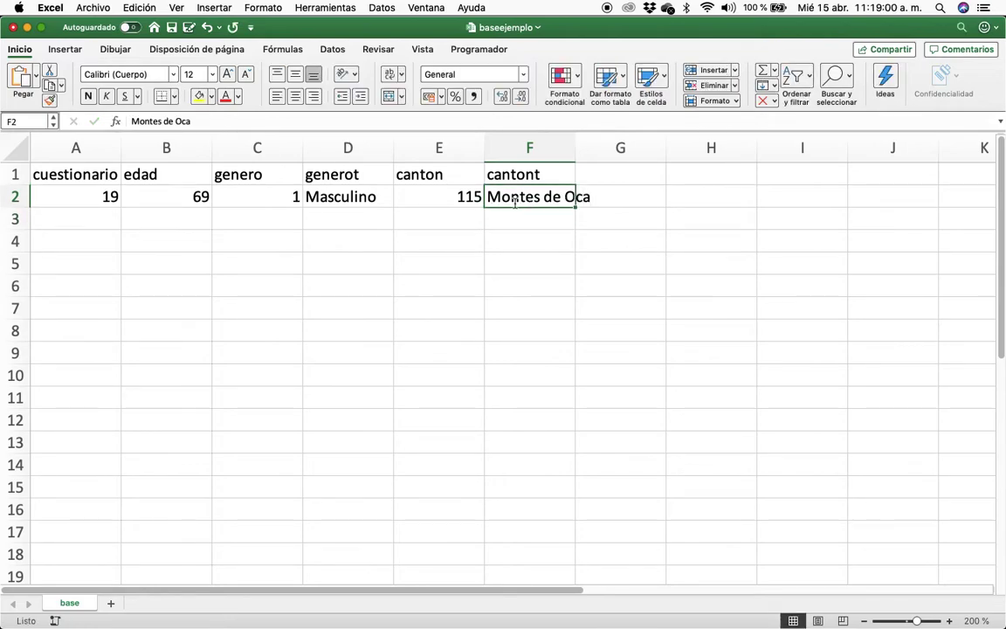
Step: Compare the numeric canton code in E2 with the canton name in F2
key("Left")
key("Right")
left_click(442, 193)
left_click(543, 198)
left_click(461, 192)
left_click(531, 194)
left_click(519, 217)
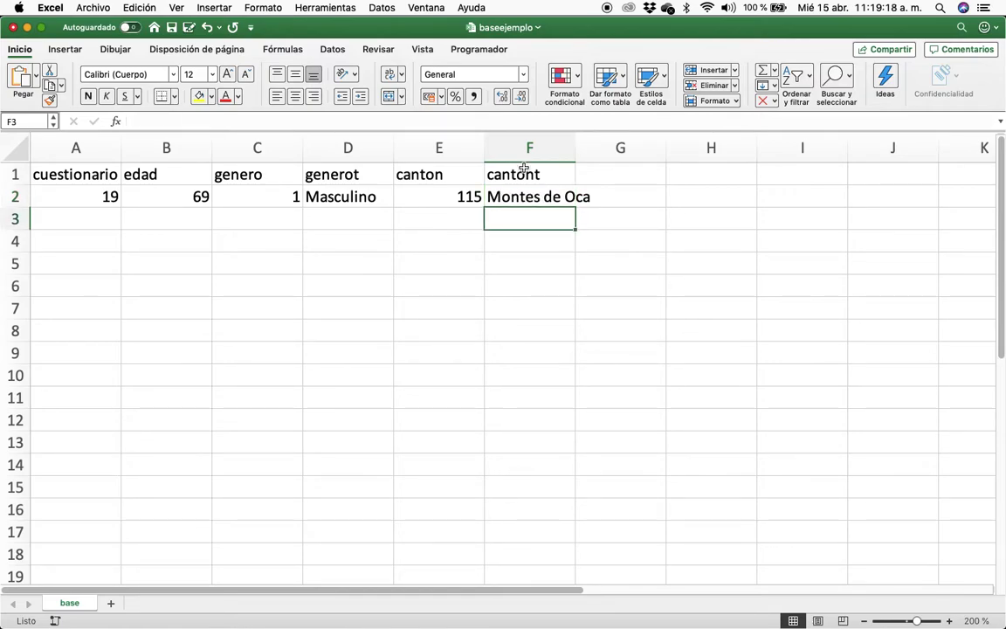
Step: Widen column F to fit the text Montes de Oca and save the workbook
left_click(508, 198)
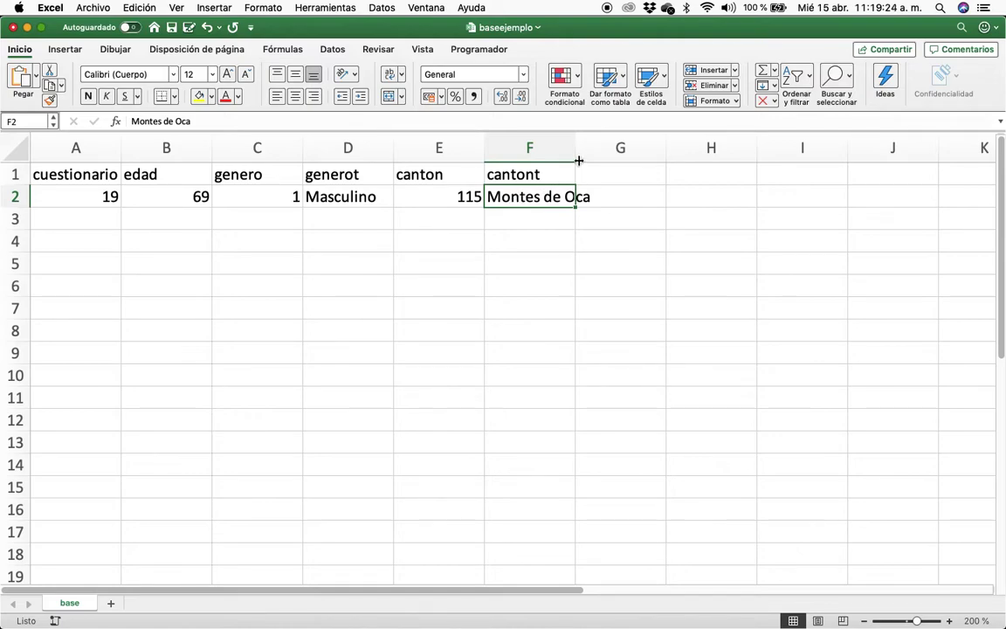
left_click_drag(575, 147, 598, 147)
key("Right")
key("Up")
key("Left")
key("Right")
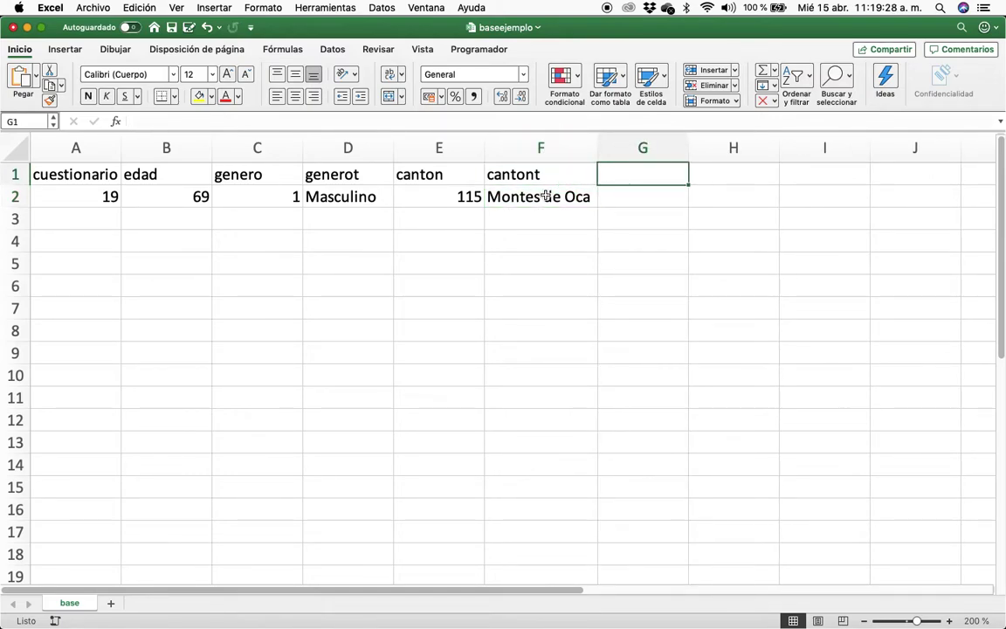
key("super+s")
Step: Return to Word and highlight the question "¿Cuál es su cantón de residencia?" and its blue answer line
key("super+Tab")
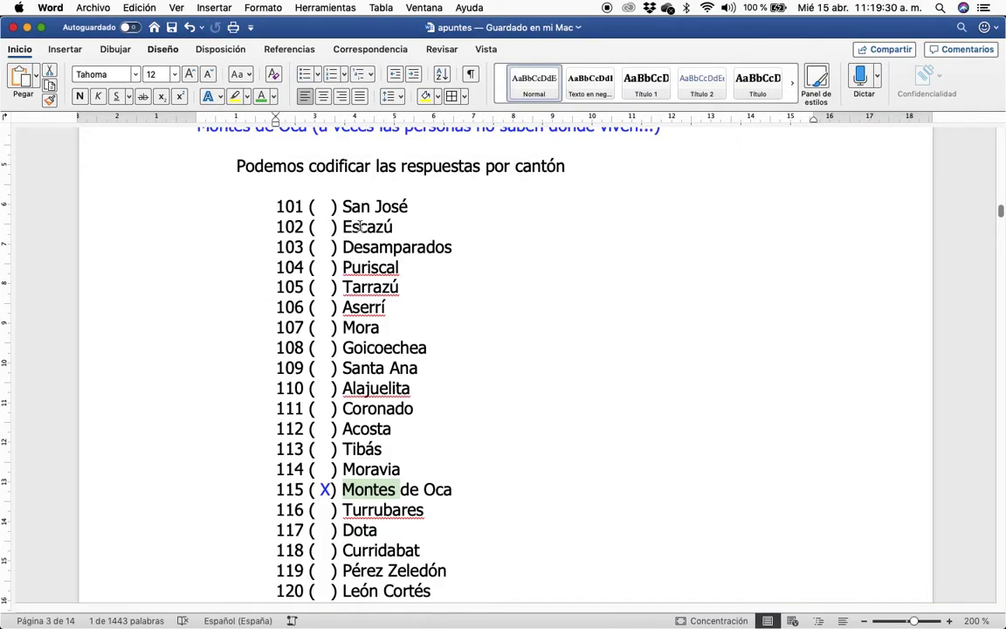
scroll(236, 227, "down", 5)
scroll(218, 220, "up", 8)
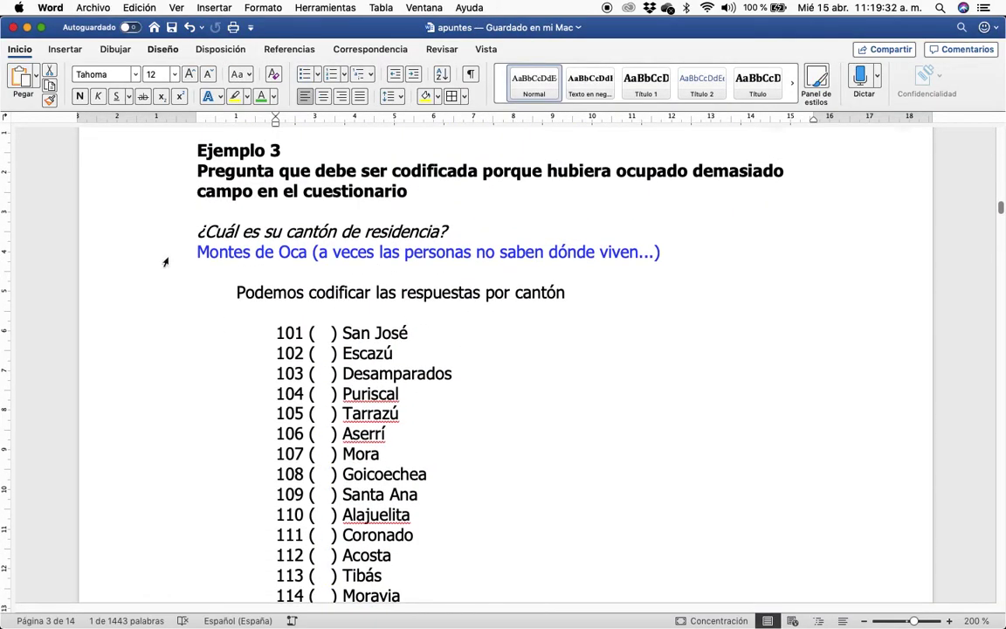
left_click(151, 251)
left_click(150, 232)
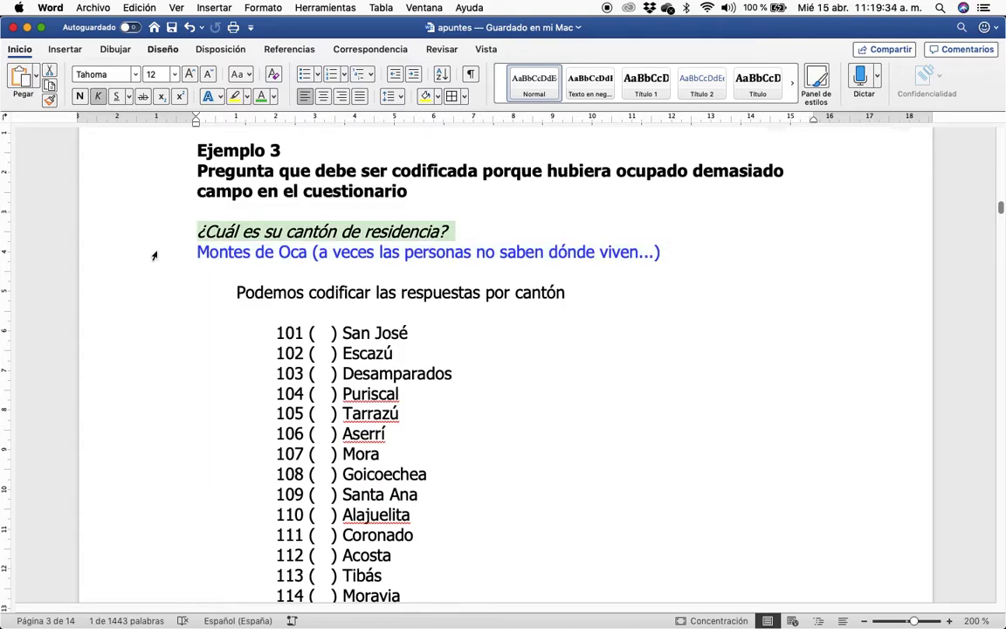
left_click(154, 253)
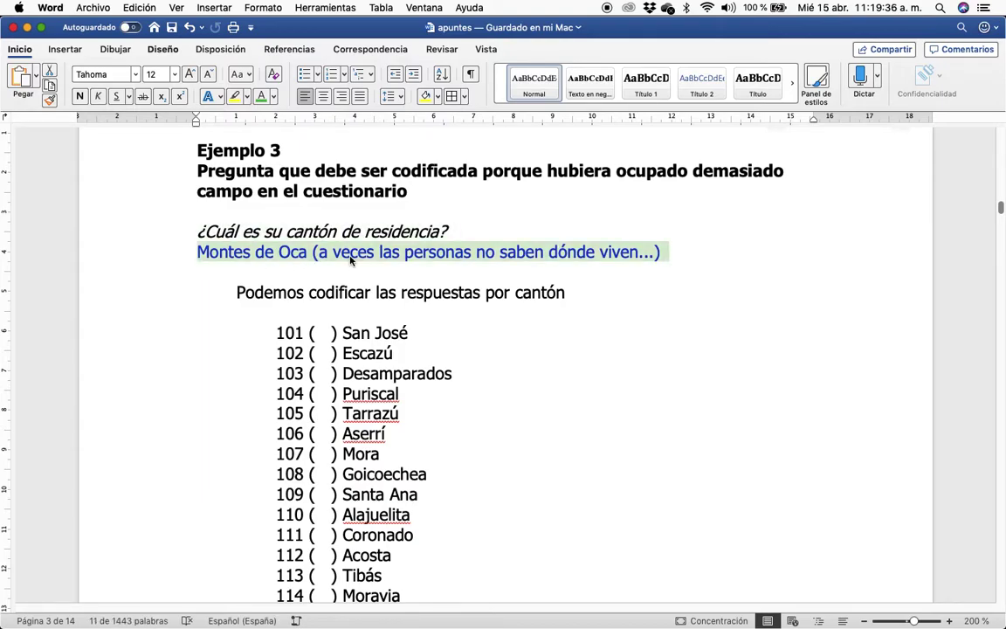
Step: Find "Podemos codificar las respuestas por provincia" and highlight this heading and the option 1 San José
scroll(351, 256, "down", 3)
scroll(350, 256, "down", 20)
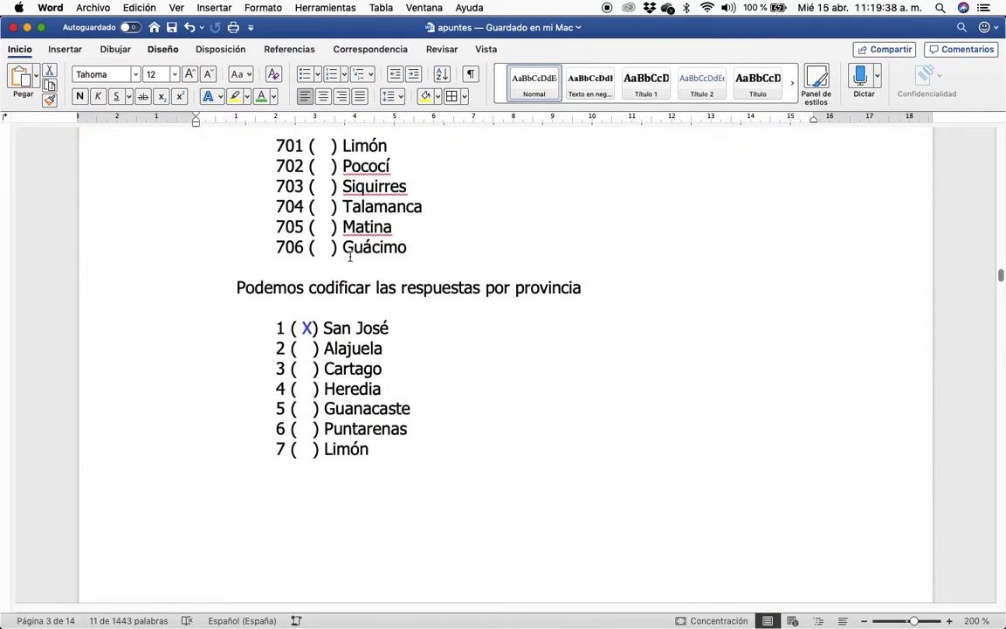
left_click(141, 233)
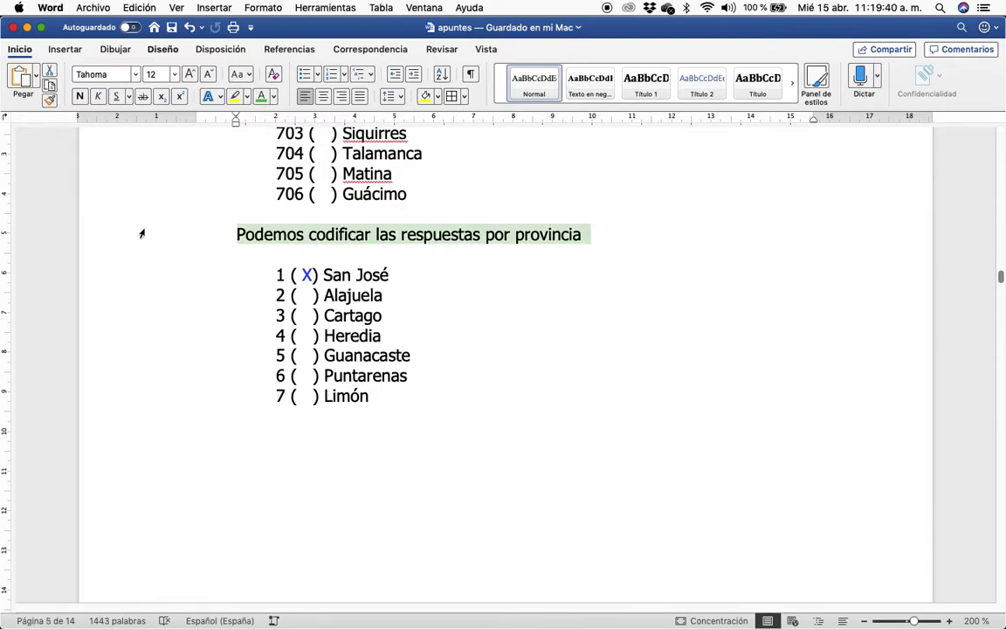
left_click(166, 268)
Step: Switch to Excel and enter the variable name provincia as the column header in G1
key("super+Tab")
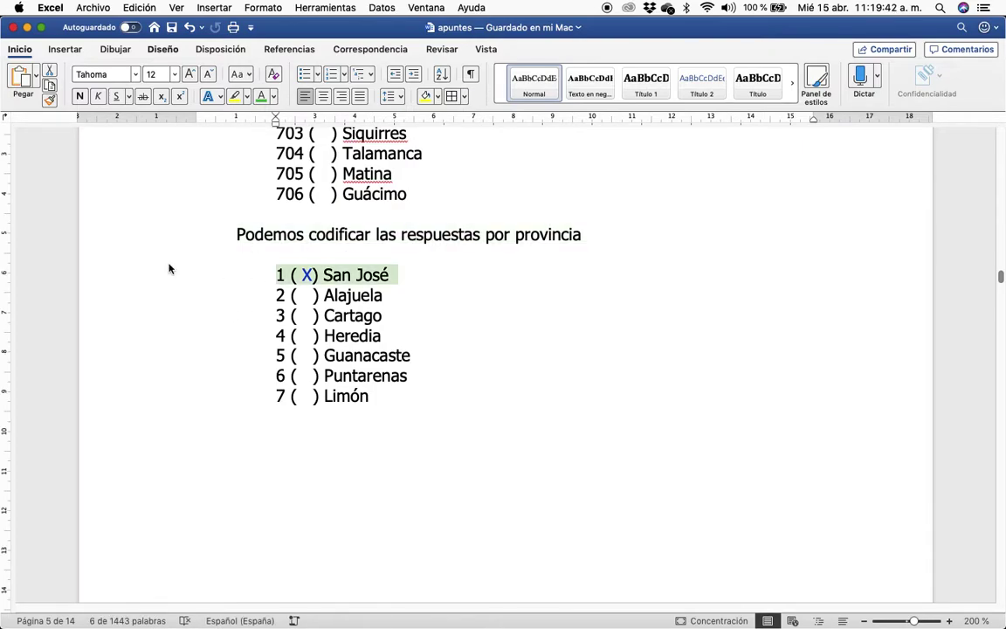
key("Right")
key("Left")
type("pr")
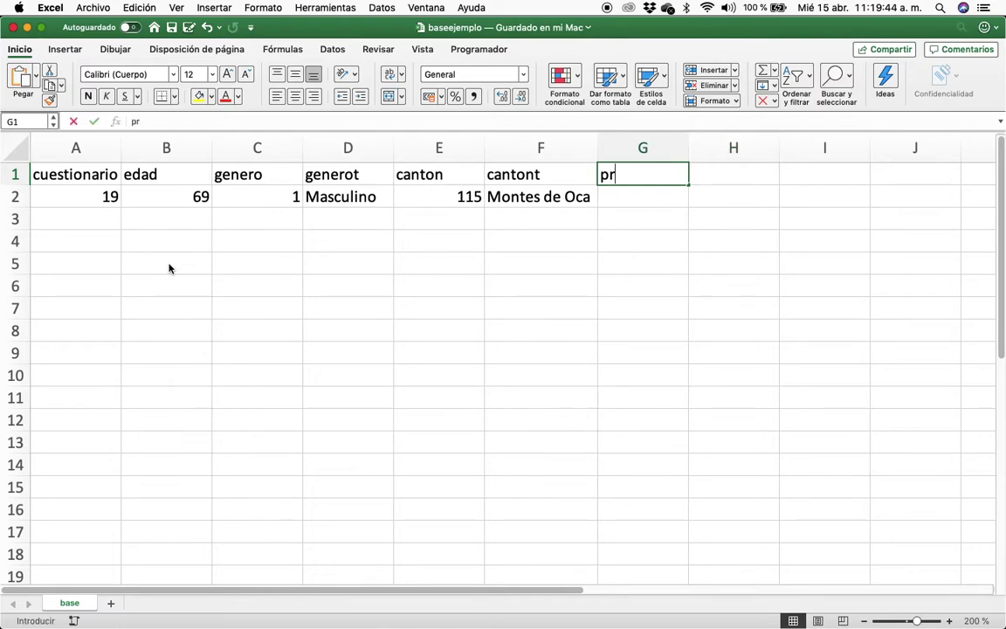
type("ovincia")
key("Tab")
Step: Check the marked province in Word, then enter its code 1 in Excel cell G2
key("Down")
key("Left")
key("super+Tab")
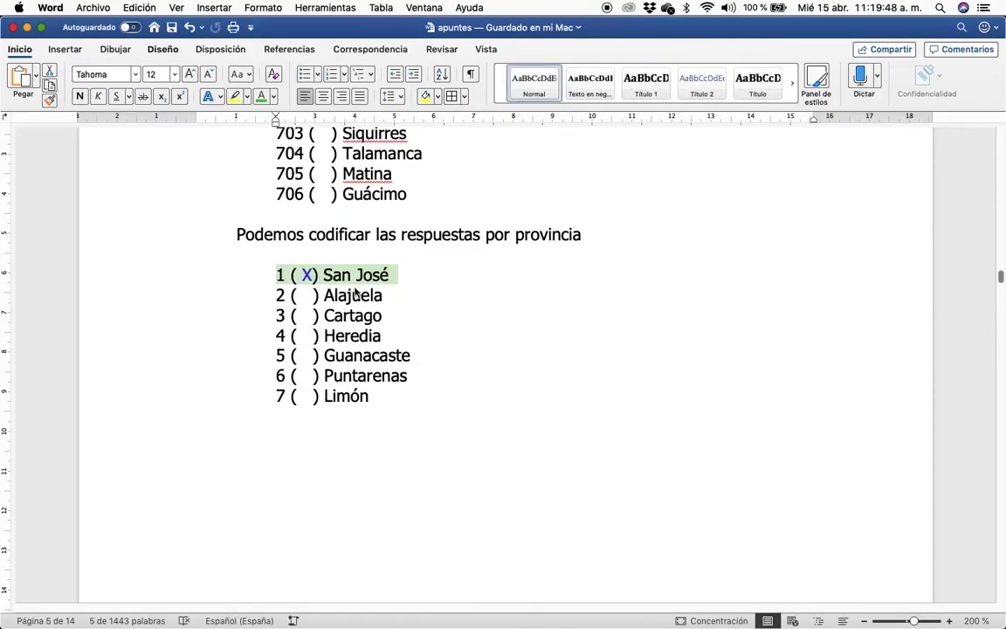
key("super+Tab")
type("1")
key("Tab")
Step: Enter the text variable name provinciat in H1 and the value San Jose in H2
key("Up")
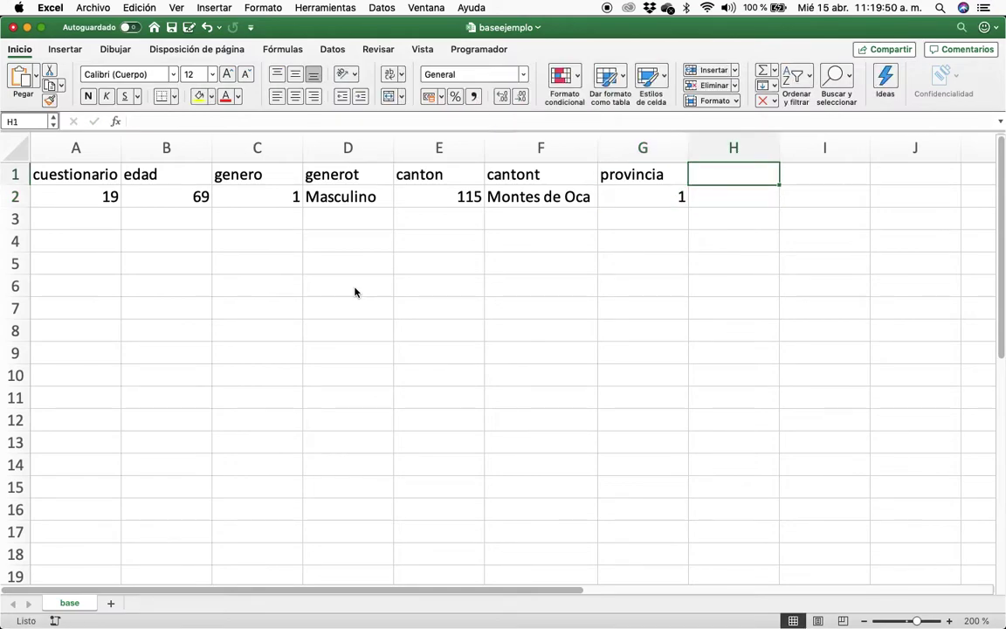
type("provinciat")
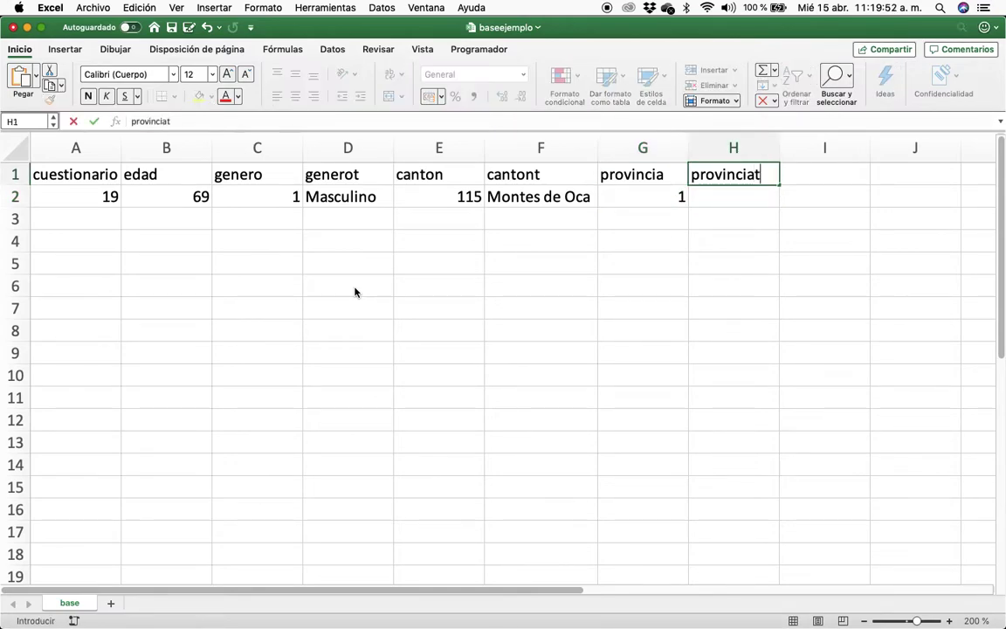
key("Return")
type("San jo")
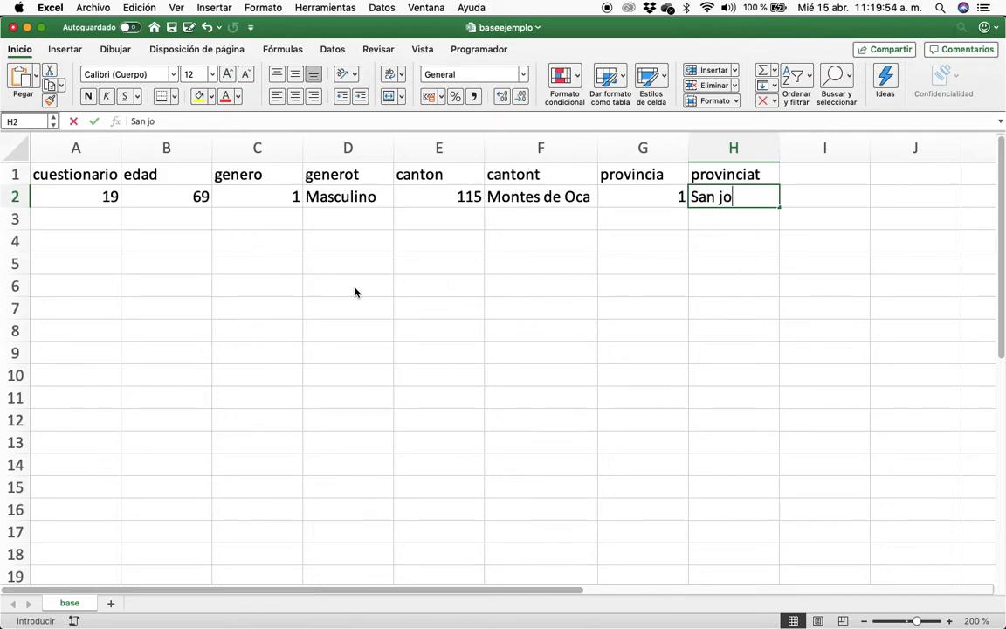
key("BackSpace")
key("BackSpace")
type("Jose")
key("Tab")
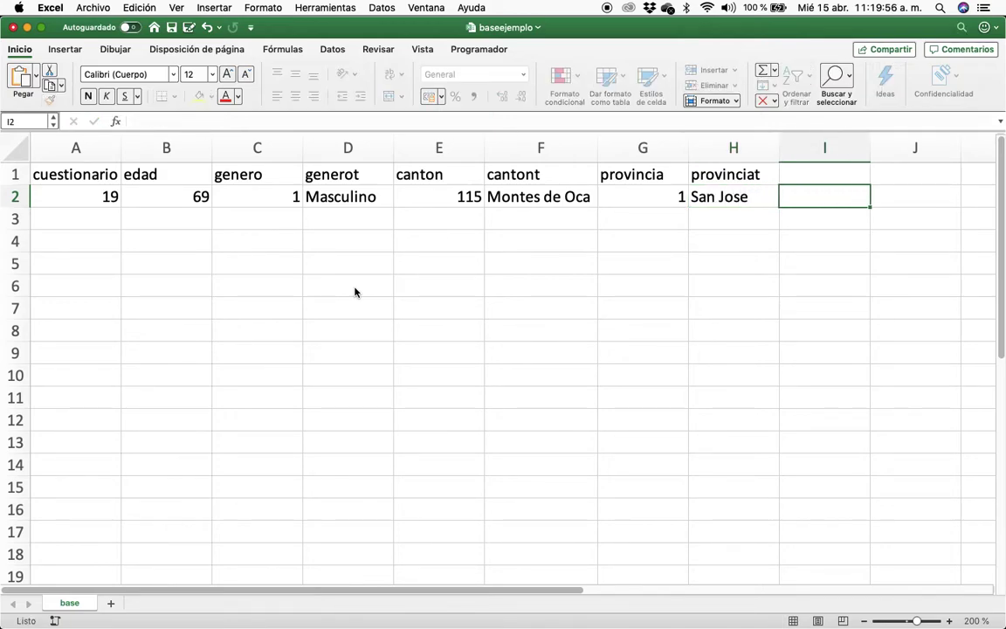
Step: Review the province code list in Word, highlight its heading, and switch back to Excel
key("super+Tab")
scroll(399, 320, "down", 2)
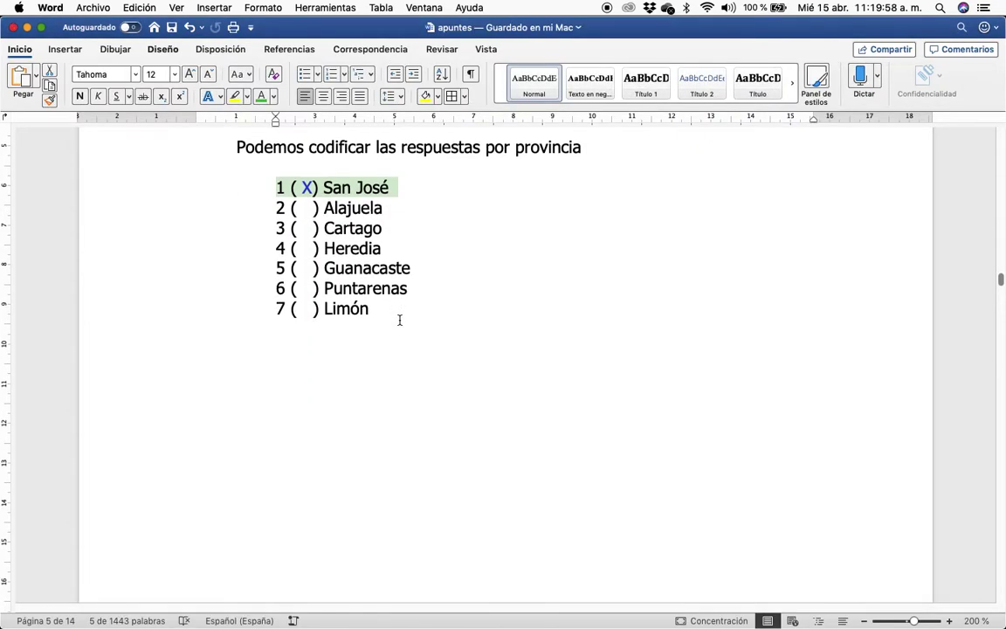
left_click(160, 154)
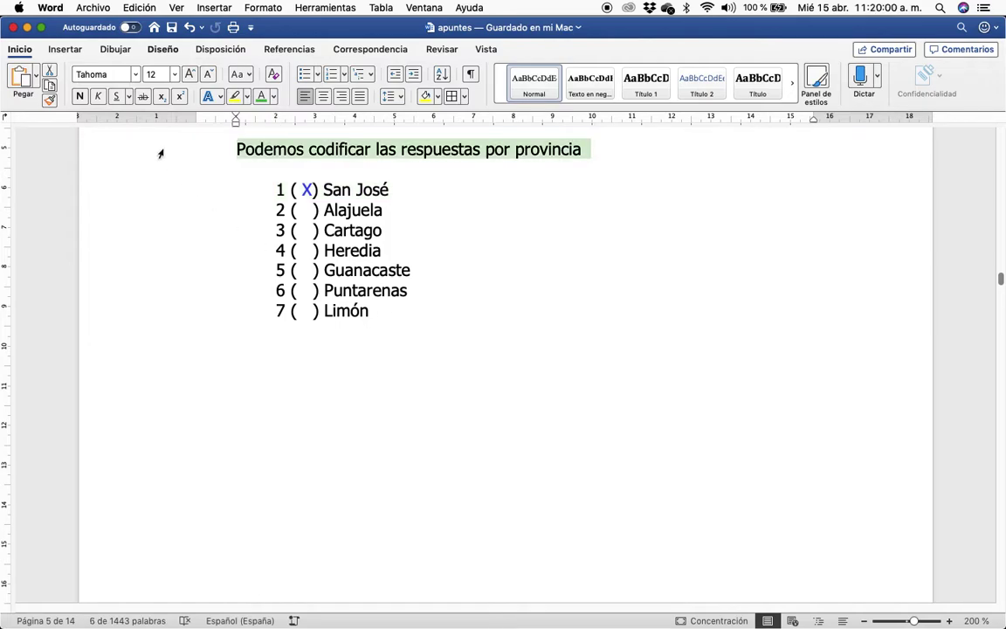
key("super+Tab")
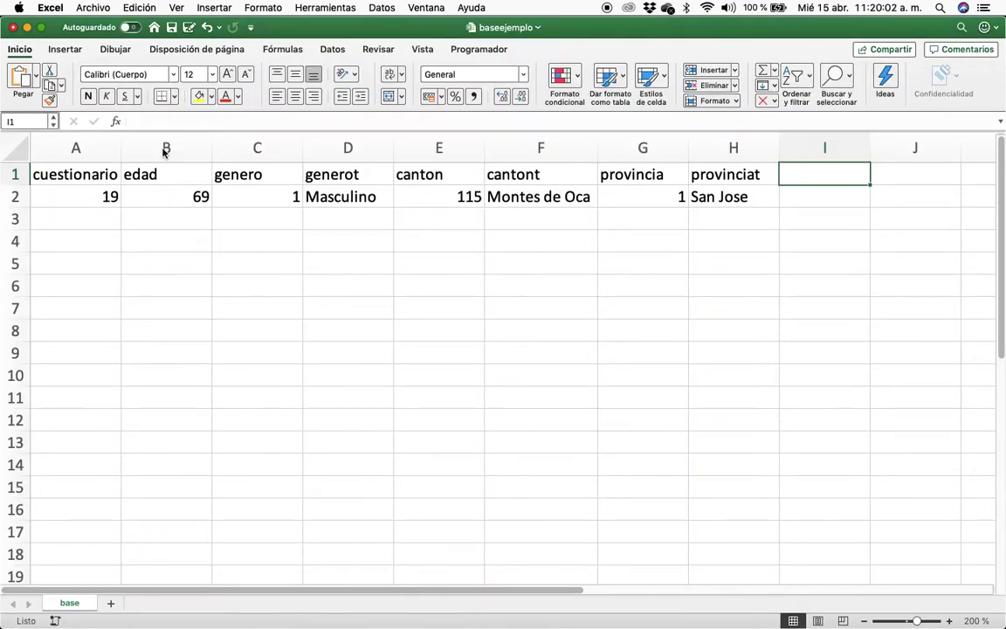
Step: Switch to Word and review the Example 4 heading, the open question about the community's main problem, and its written answer
key("super+Tab")
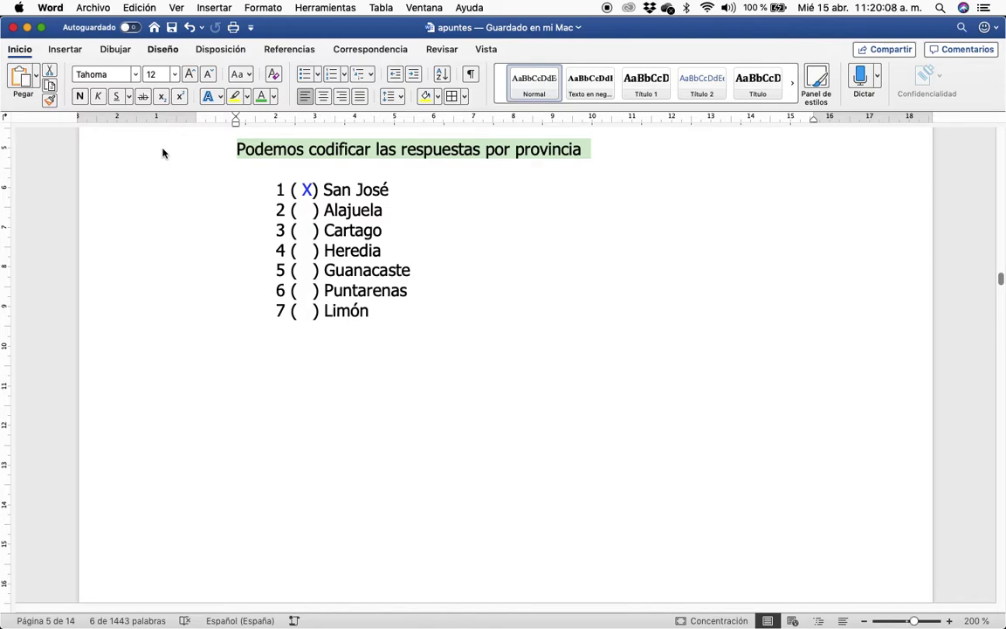
left_click(180, 196)
scroll(180, 198, "down", 10)
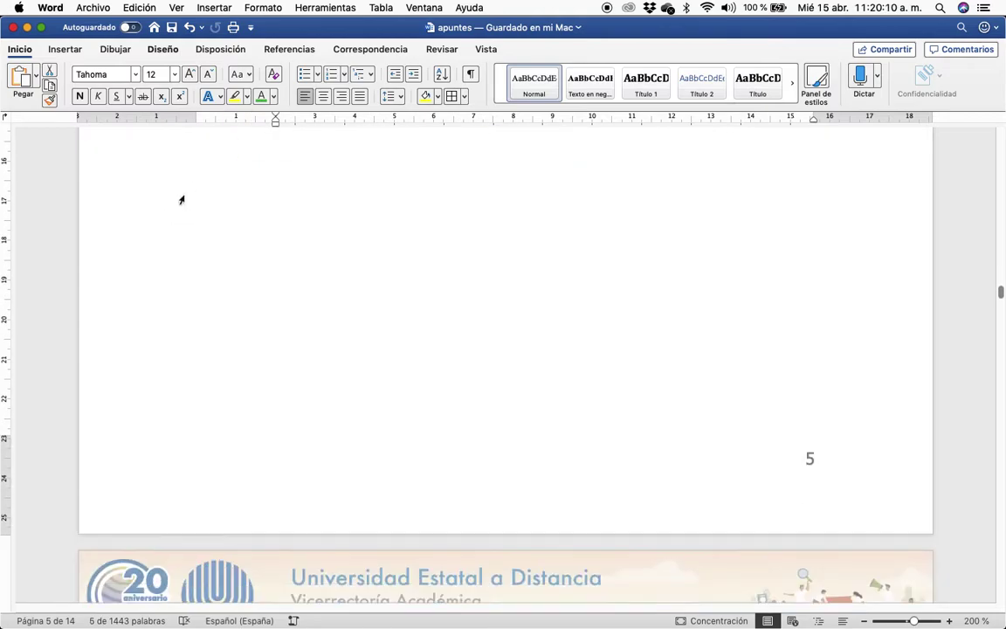
scroll(185, 198, "down", 4)
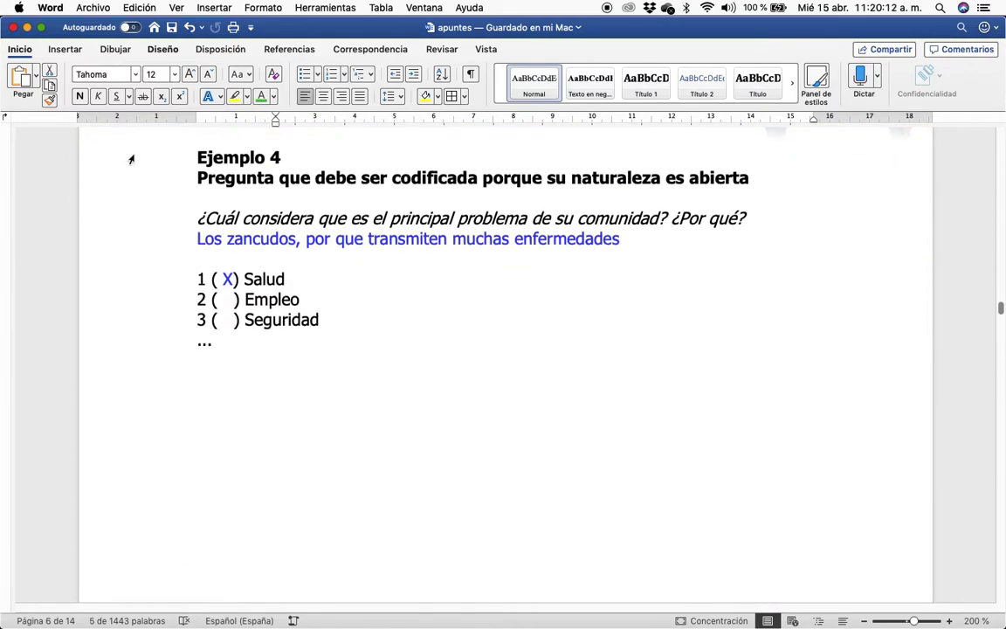
left_click(115, 184)
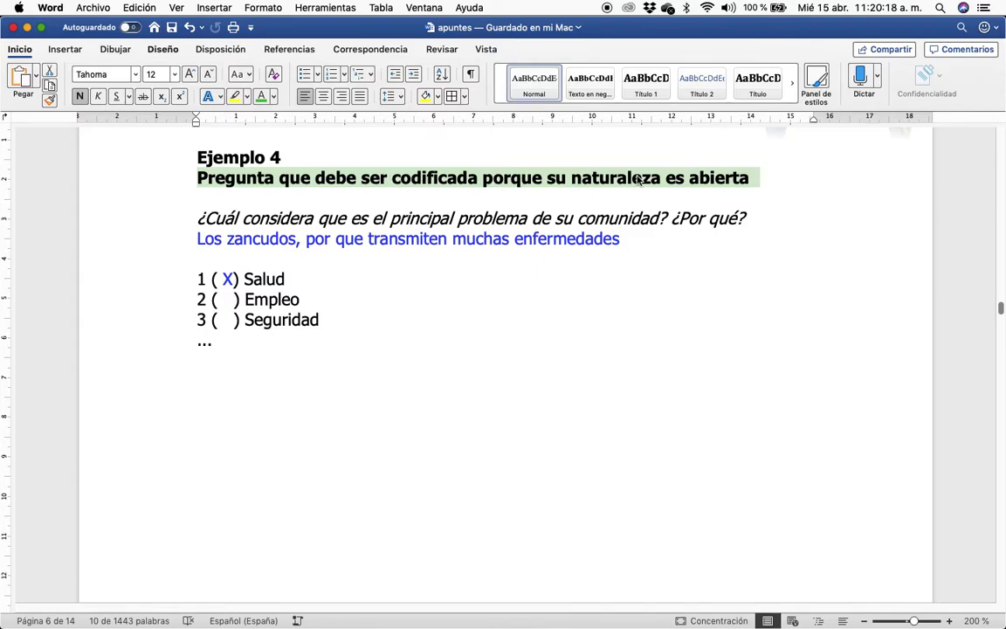
left_click(138, 221)
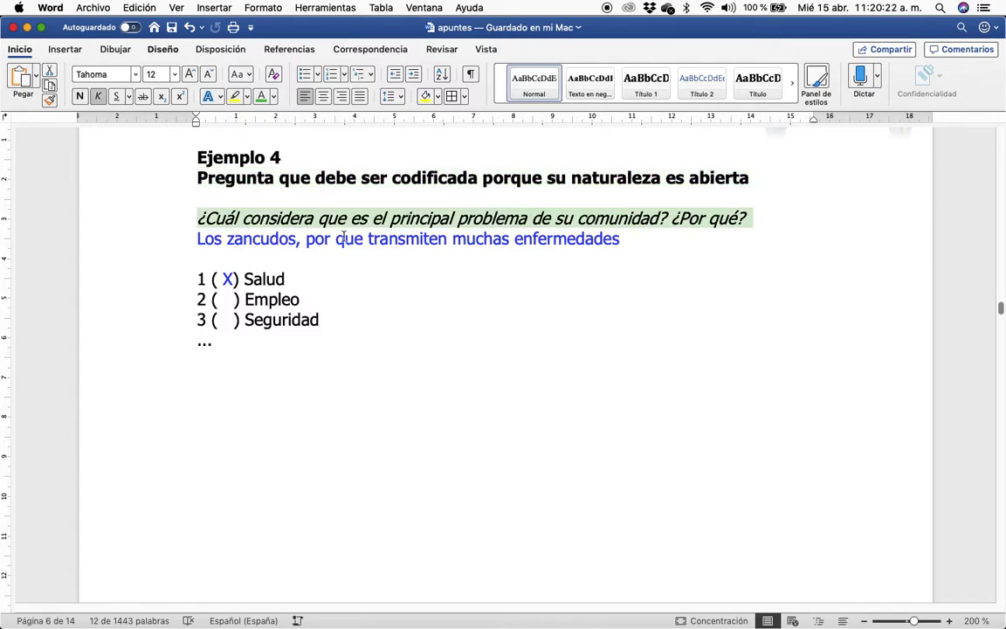
left_click(346, 238)
left_click(127, 221)
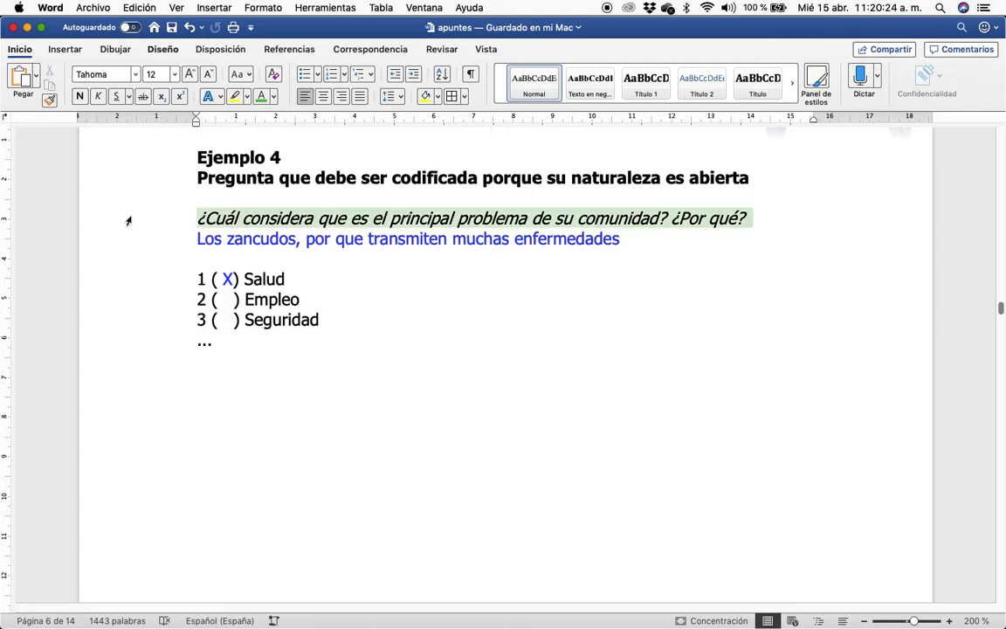
left_click(656, 226)
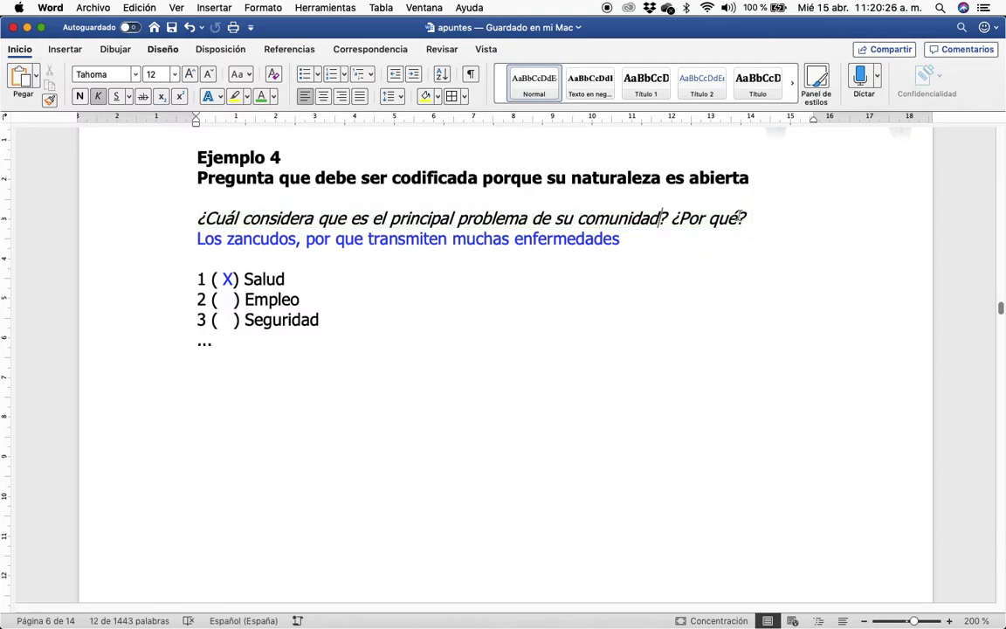
left_click(151, 238)
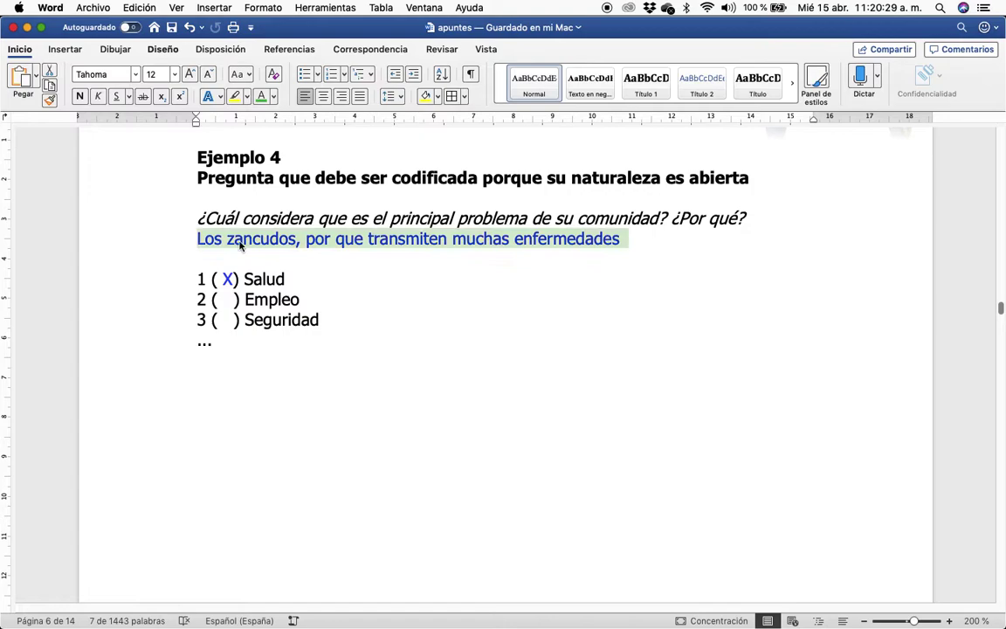
left_click(507, 237)
left_click(566, 238)
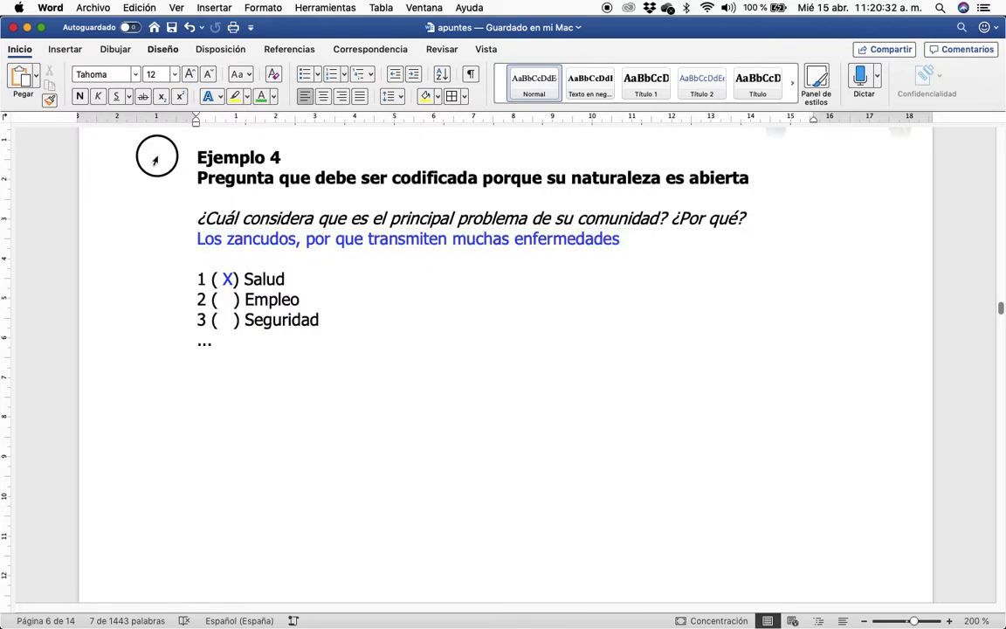
Step: Highlight Example 4 from its heading to the answer, and compare the open question with the response line
left_click_drag(153, 160, 158, 229)
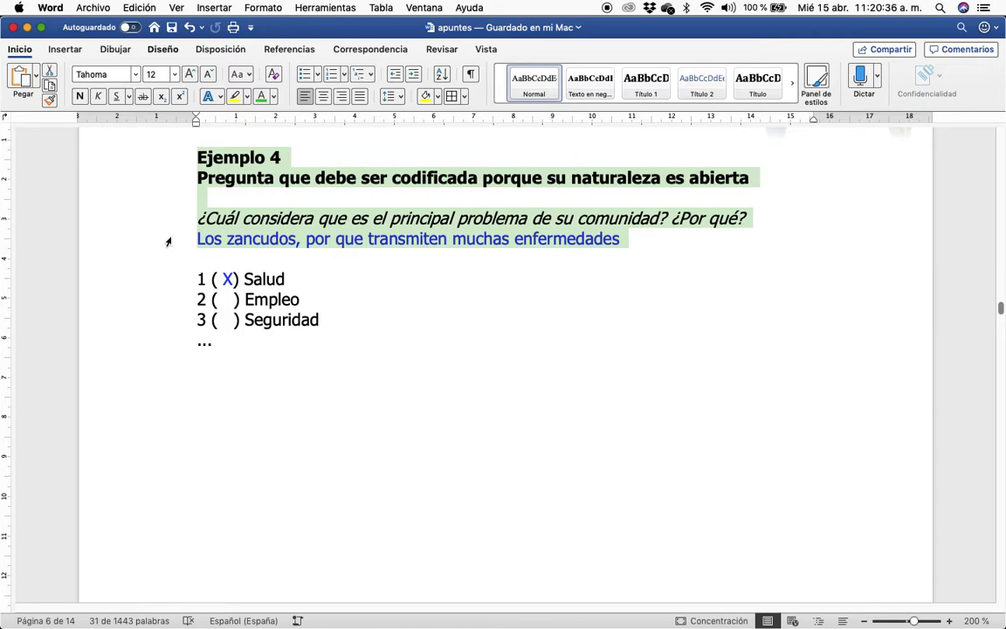
left_click(167, 242)
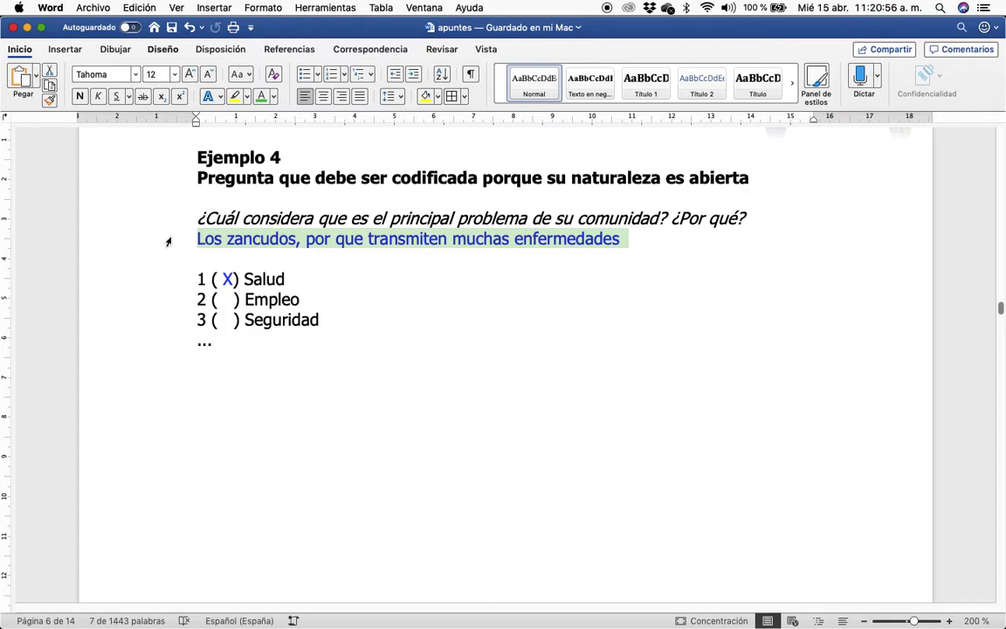
left_click(141, 224)
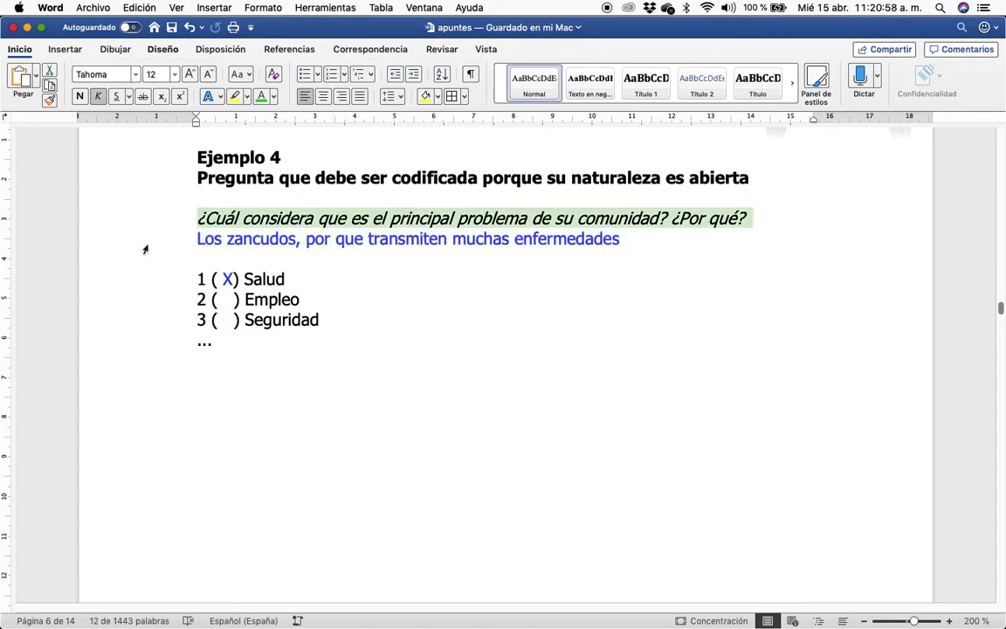
left_click(145, 246)
left_click(115, 212)
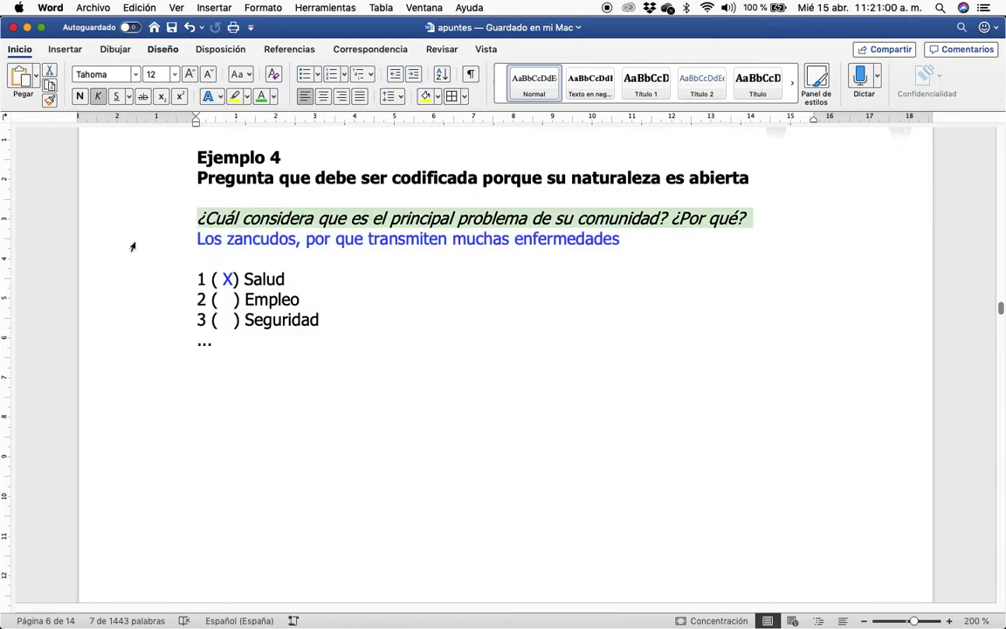
left_click(134, 247)
left_click(275, 250)
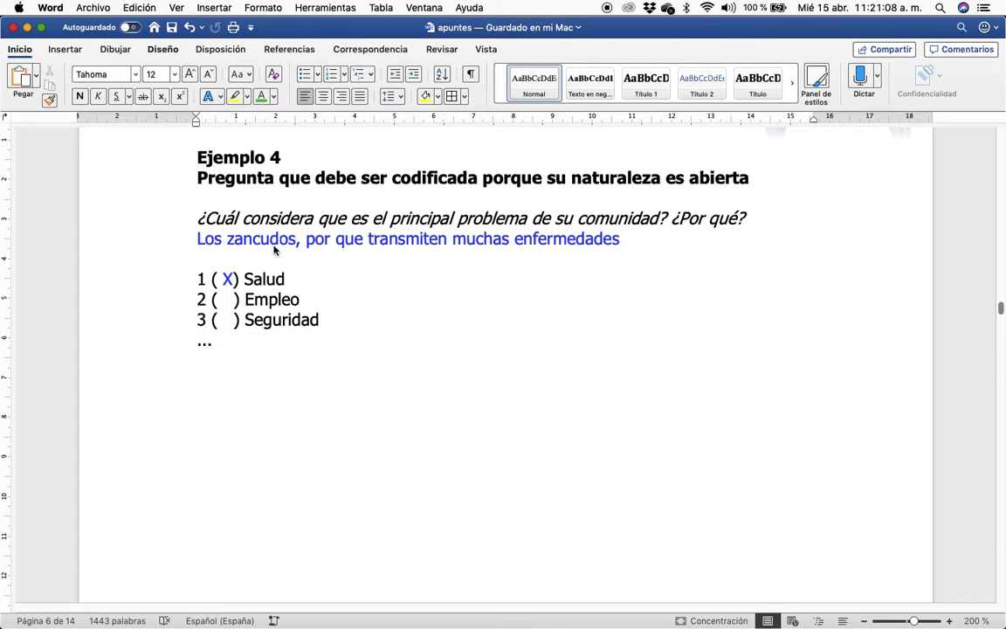
left_click(144, 244)
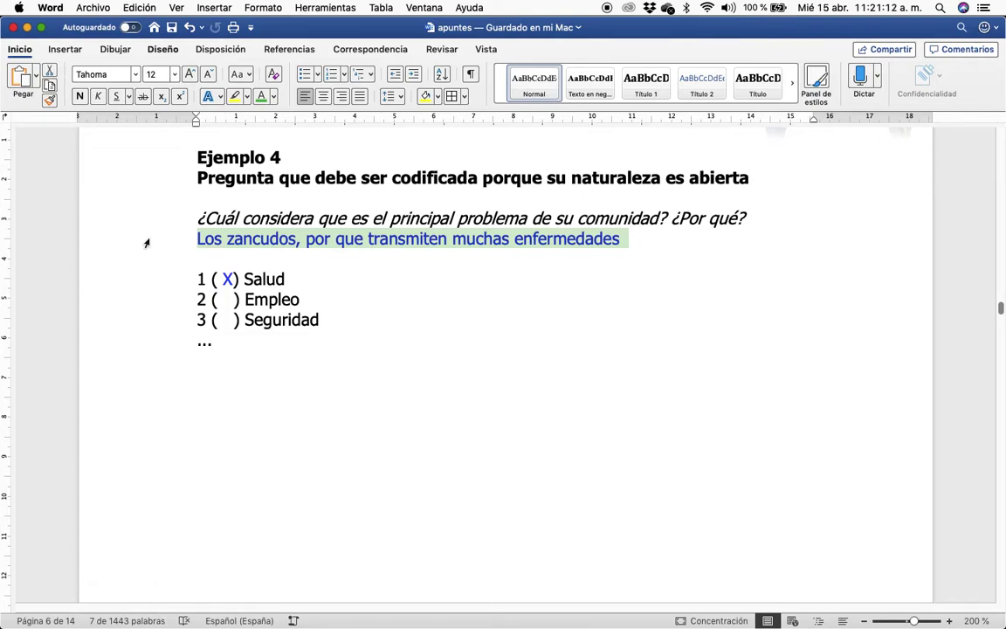
Step: Examine how the Example 4 answer relates to the code list Salud, Empleo and Seguridad, highlighting the answer and the categories
key("Down")
key("Up")
key("shift+Down")
key("Down")
key("Up")
key("shift+Down")
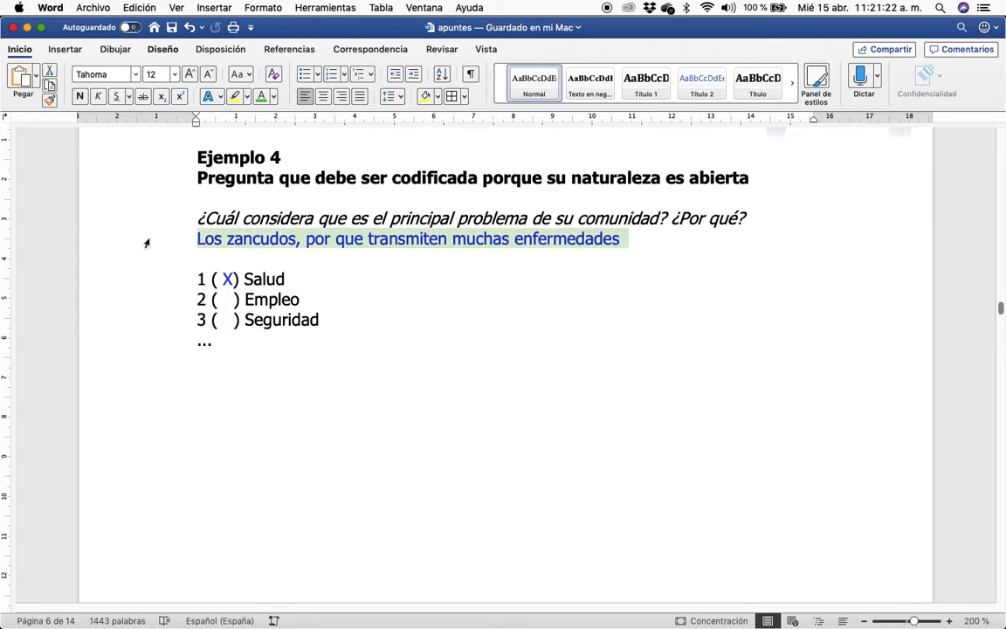
key("shift+Up")
key("shift+Down")
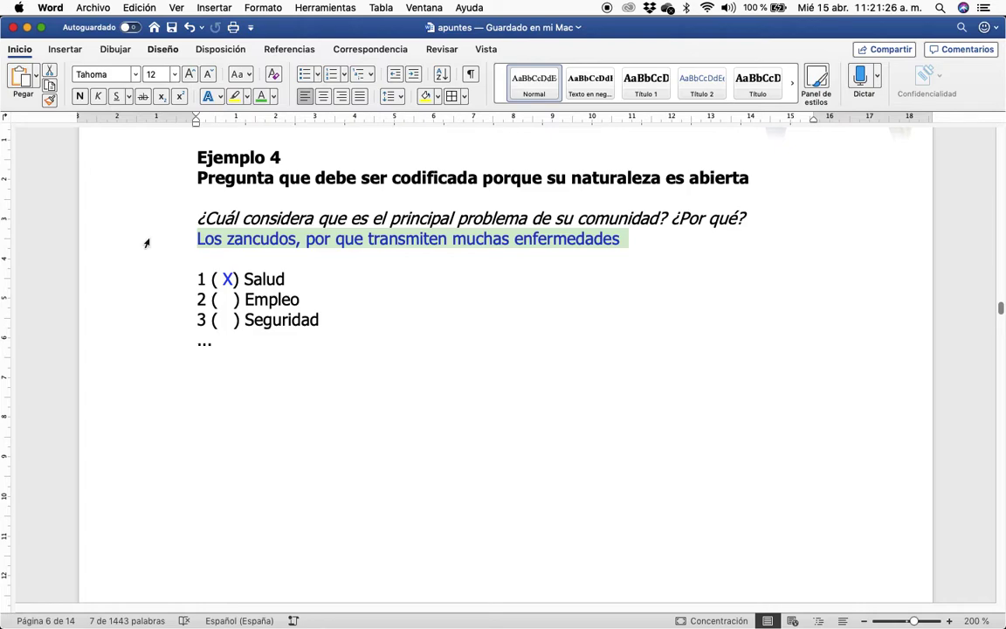
key("Down")
key("Down")
key("shift+Down")
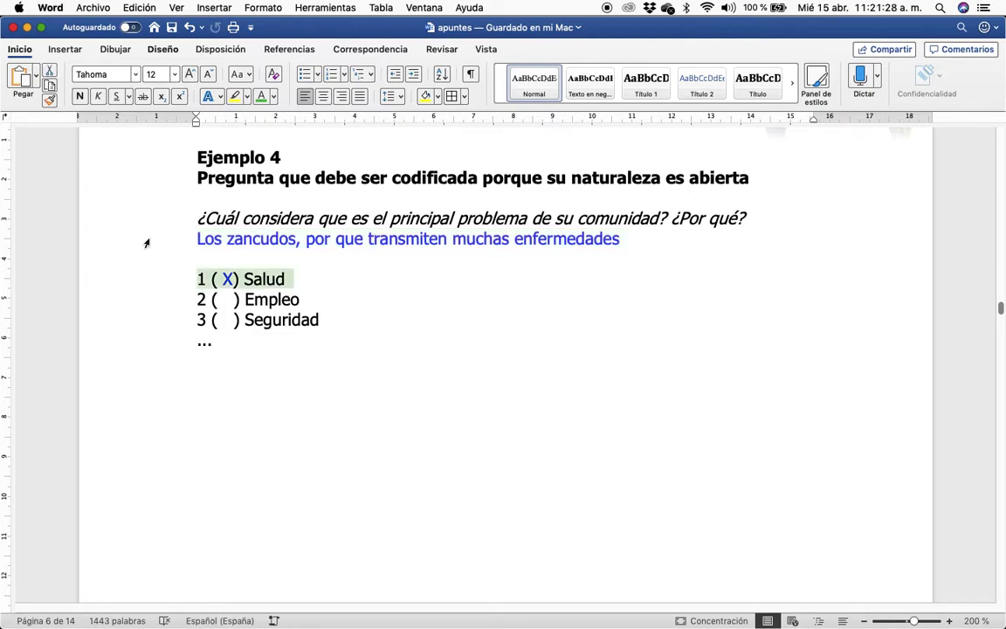
key("shift+Down")
key("shift+Down")
key("Up")
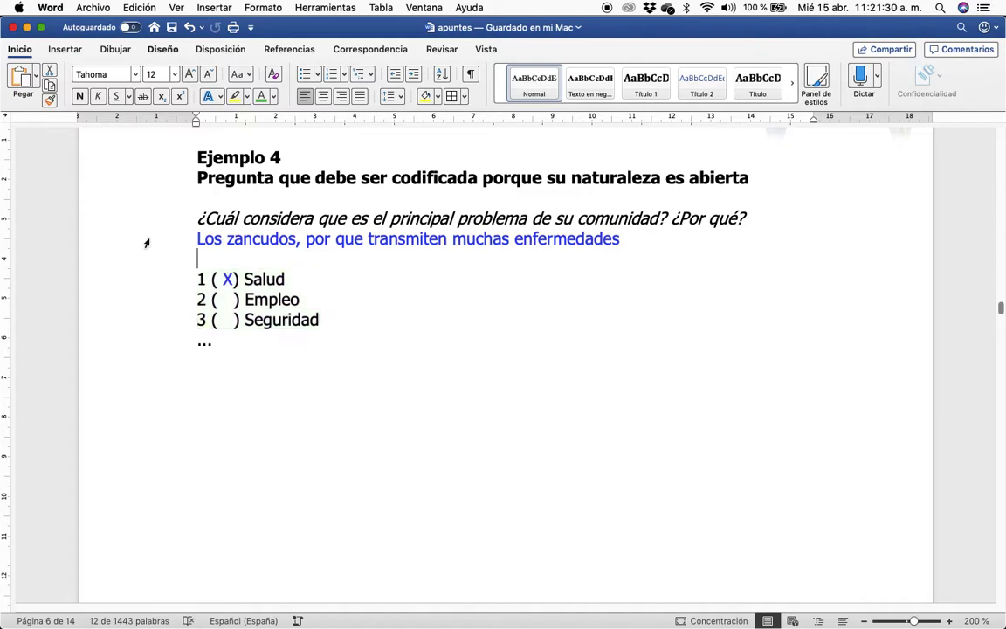
key("Down")
key("shift+Down")
key("shift+Down")
key("shift+Down")
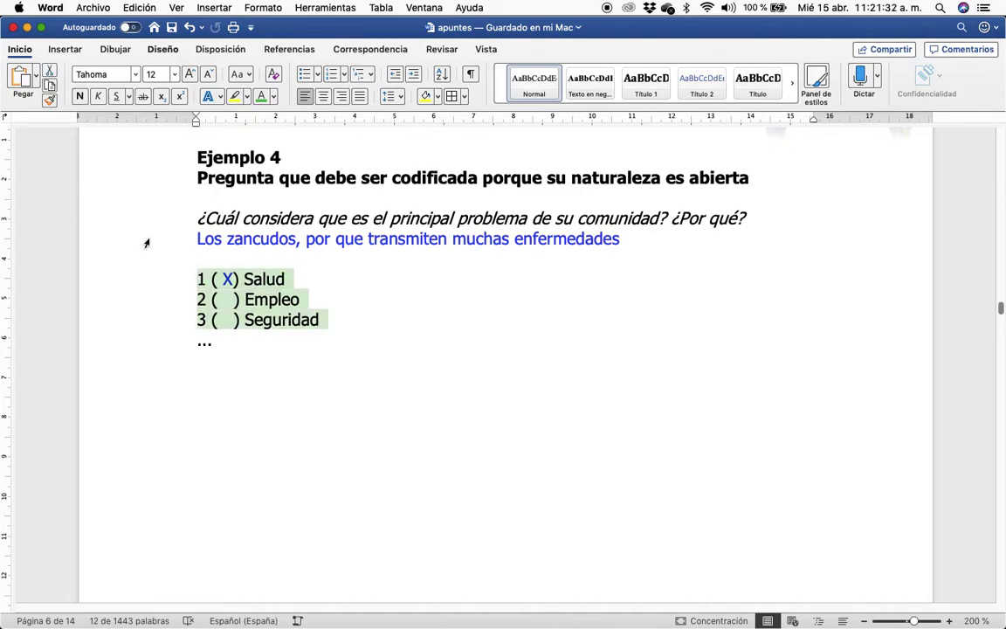
left_click(146, 242)
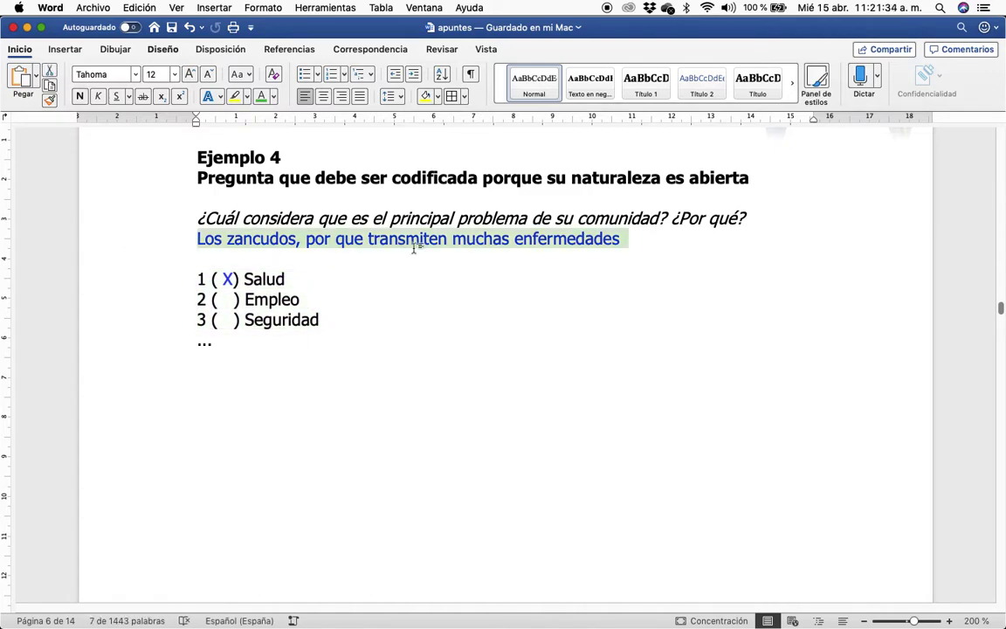
left_click(553, 240)
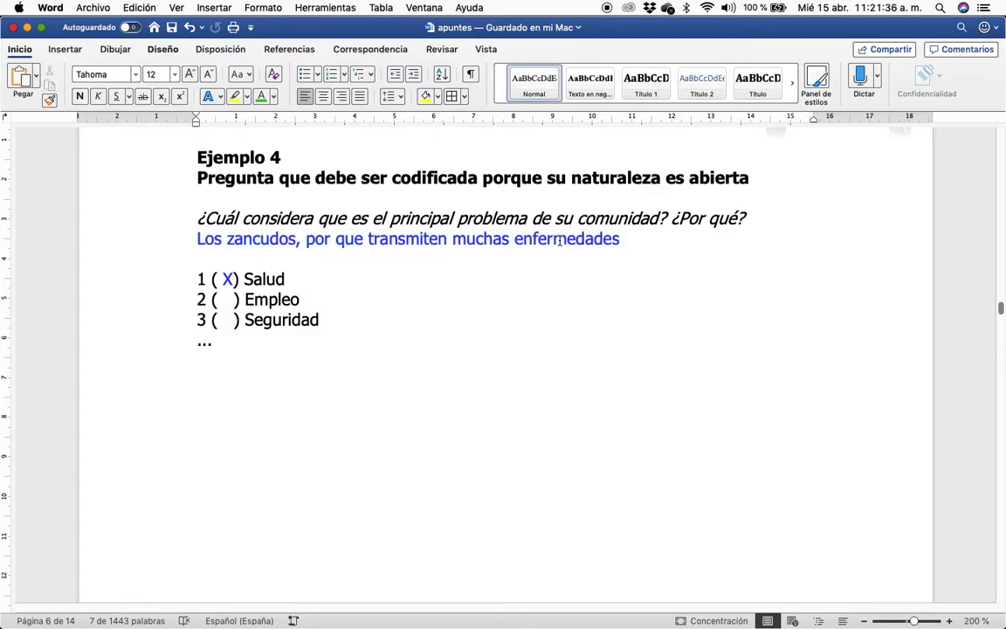
Step: Check the Example 4 question in Word, then enter the variable name problema in Excel cell I1
key("super+Tab")
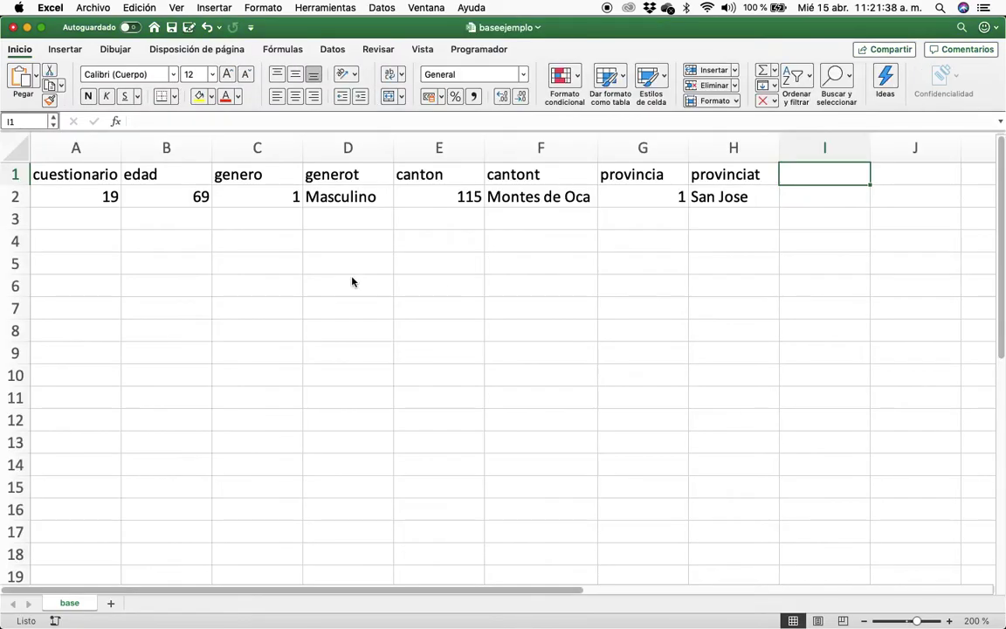
key("super+Tab")
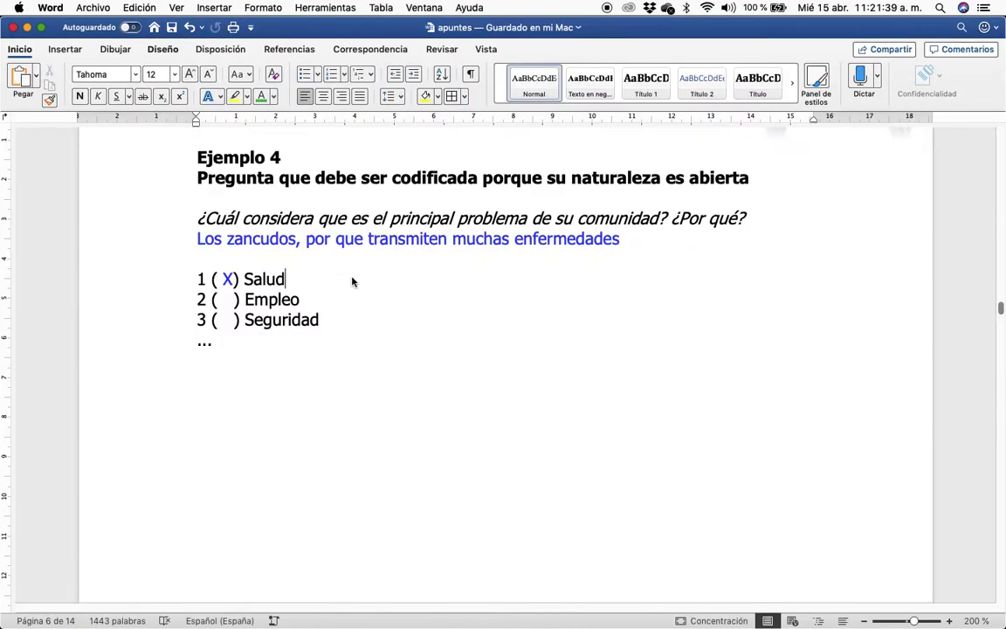
left_click(184, 220)
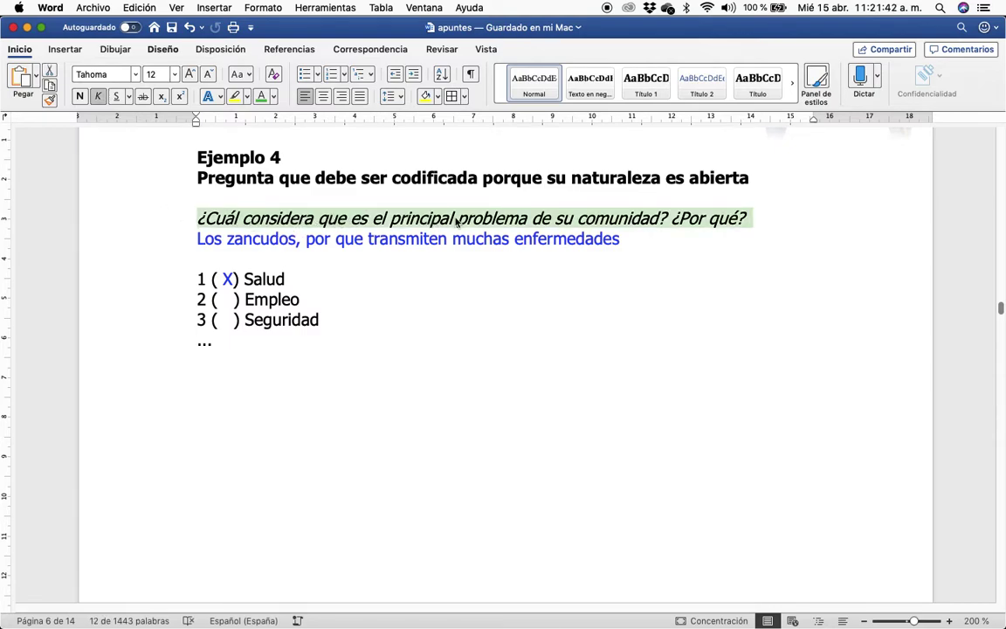
key("super+Tab")
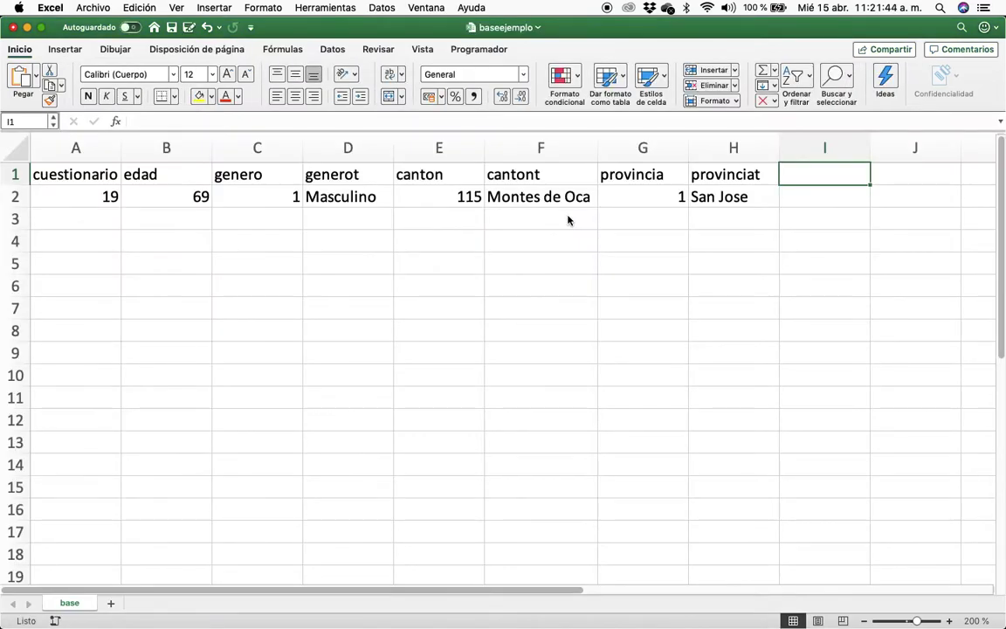
type("problema")
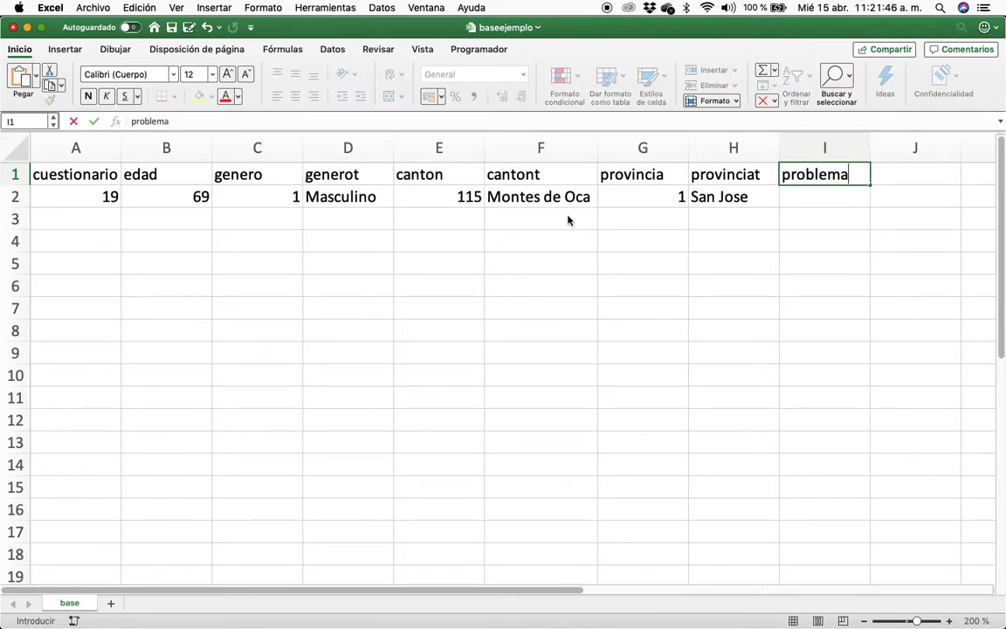
key("Tab")
key("Return")
Step: Check the marked problem category in Word, then enter its code 1 in Excel cell I2
key("super+Tab")
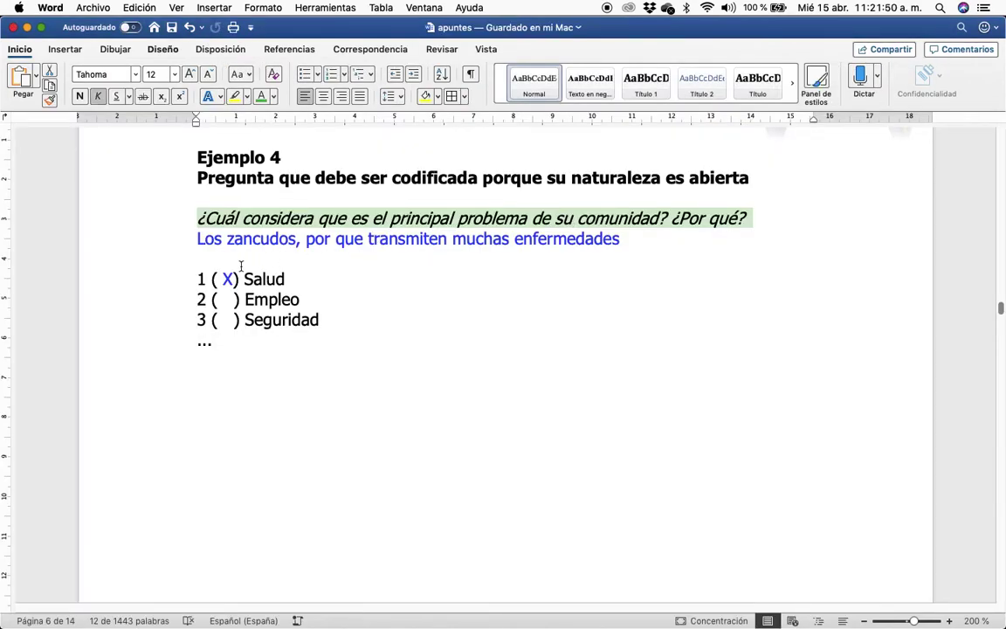
left_click(155, 241)
left_click(162, 279)
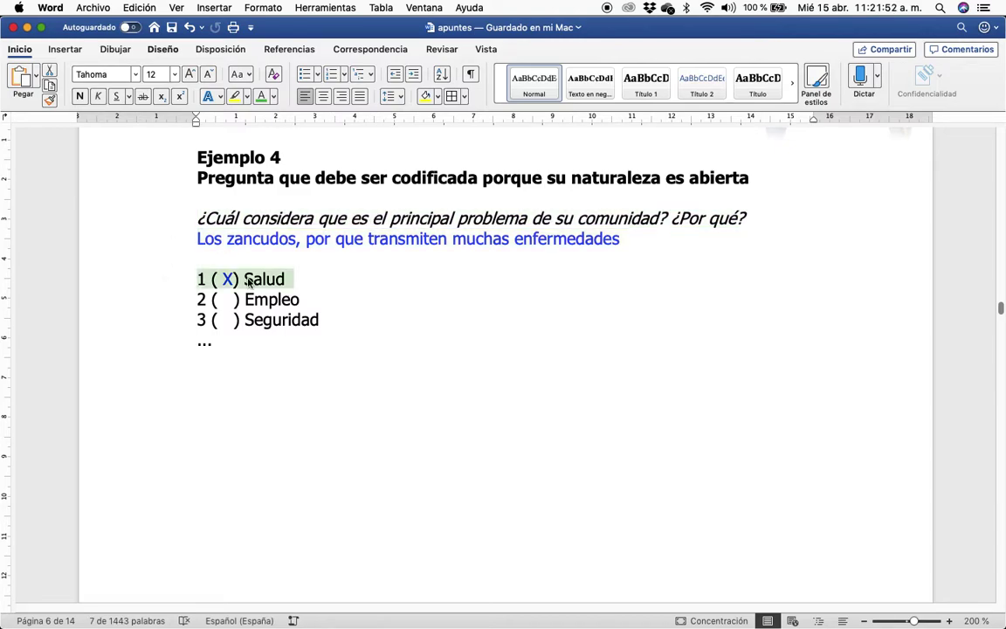
key("super+Tab")
type("1")
key("Tab")
Step: Recheck the marked category in Word, then enter problemat in Excel cell J1 and Salud in J2
key("Up")
key("super+Tab")
left_click(161, 298)
left_click(156, 282)
key("super+Tab")
type("prome")
key("BackSpace")
key("BackSpace")
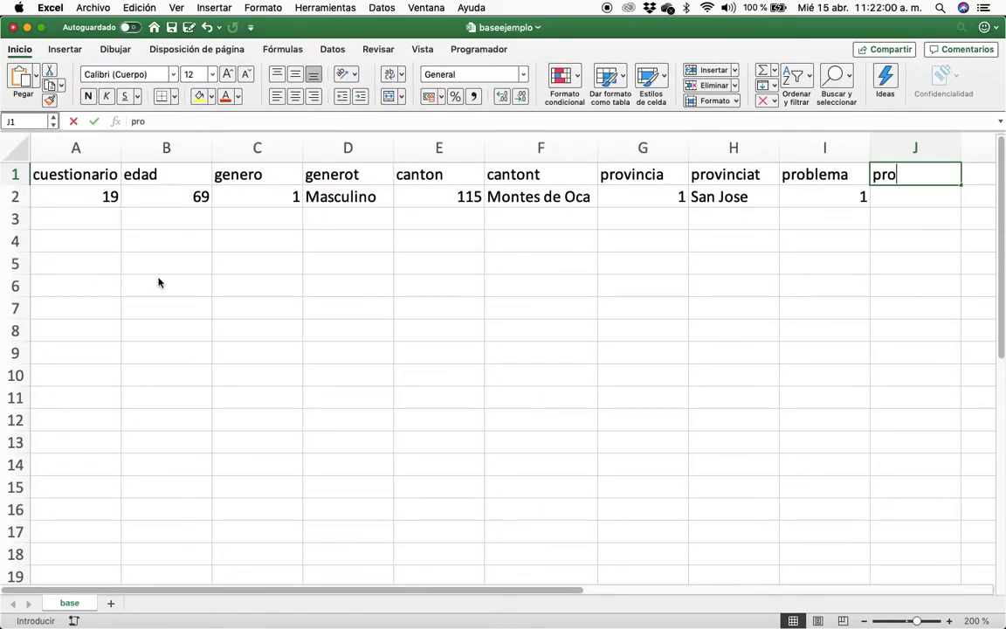
type("blemat")
key("Return")
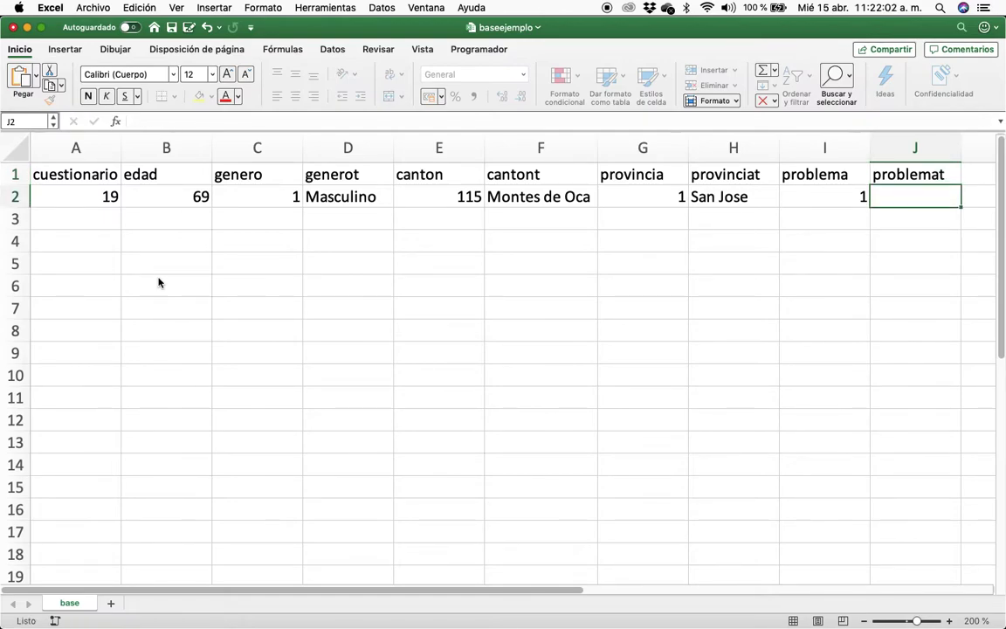
type("Salud")
key("Tab")
key("Up")
Step: Switch to Word, go to Example 5 and review its heading about coding an open question into several variables
key("super+Tab")
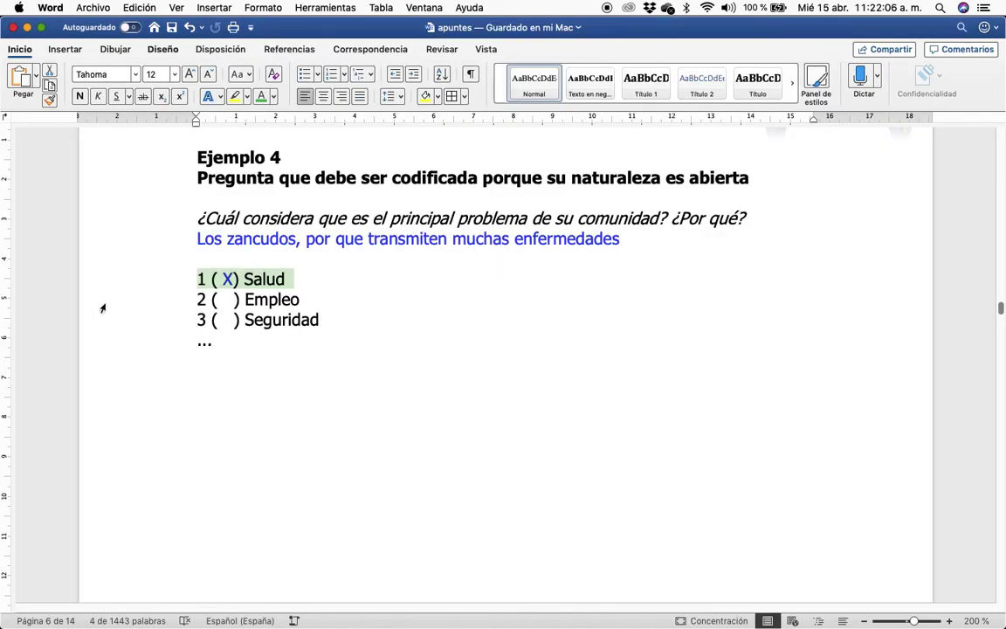
left_click(173, 302)
scroll(353, 301, "down", 3)
scroll(352, 300, "down", 15)
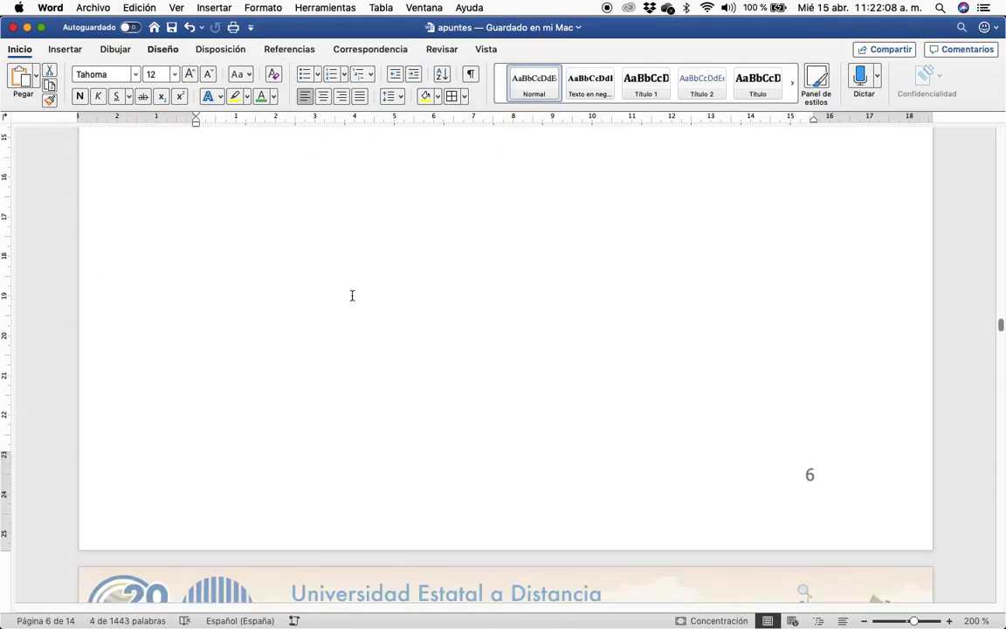
scroll(352, 295, "down", 2)
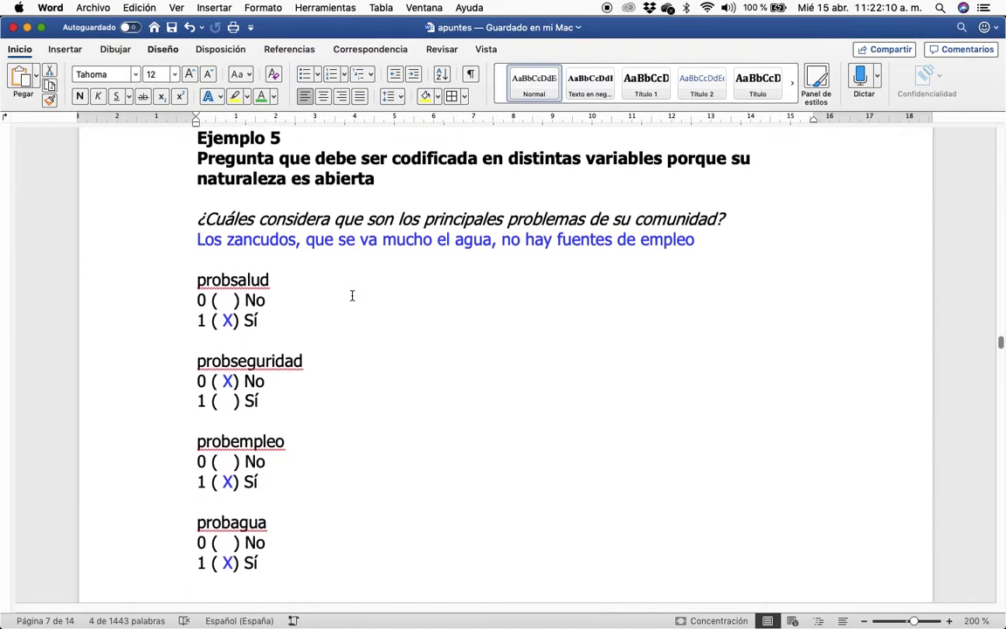
left_click(157, 167)
left_click(164, 192)
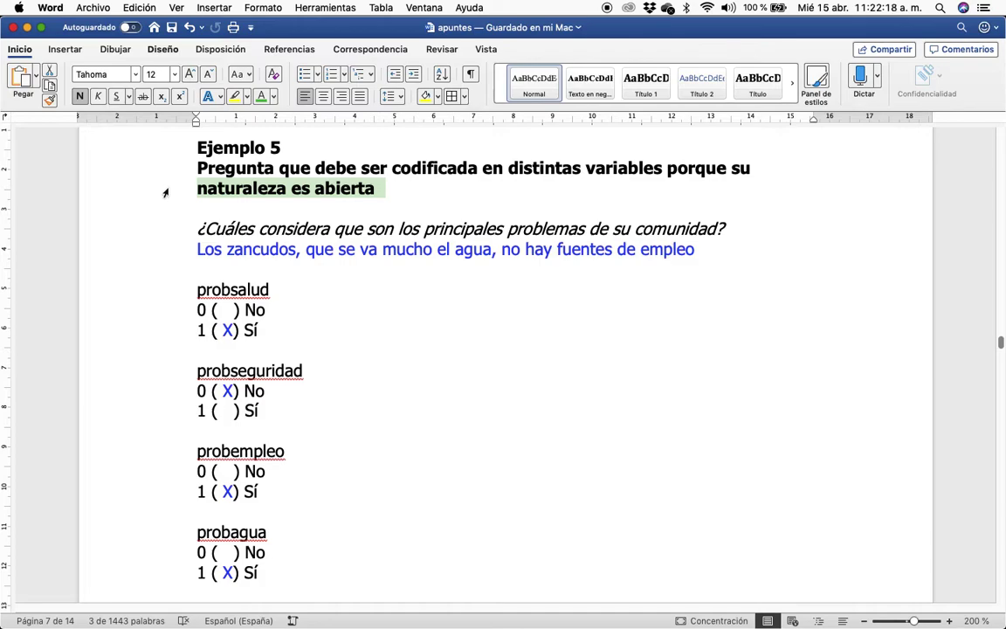
Step: Review the Example 5 question and its answer in Word, then enter the variable name problemageneral in Excel cell K1
left_click(158, 229)
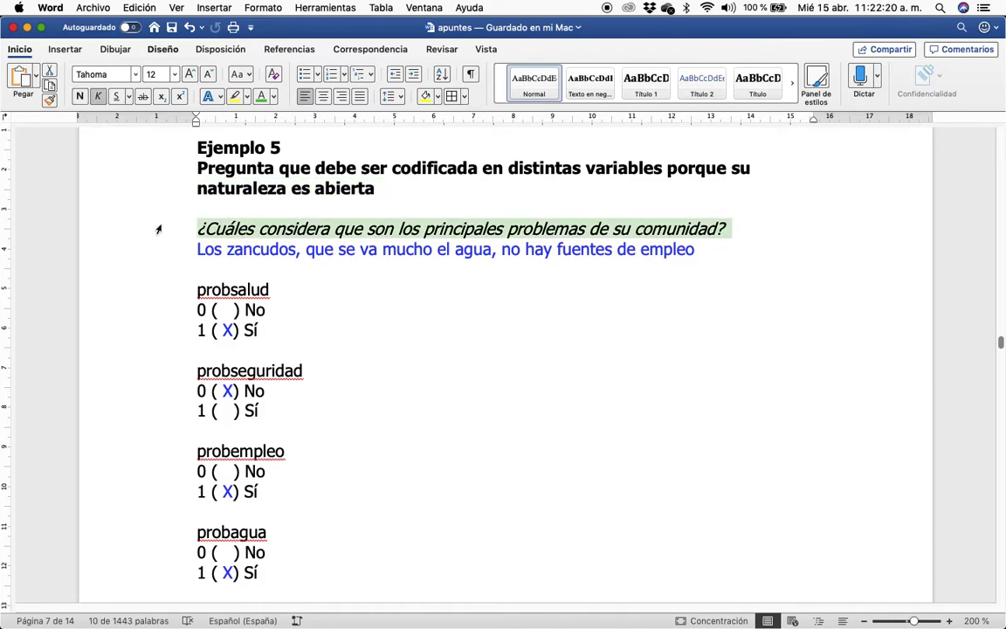
left_click(158, 247)
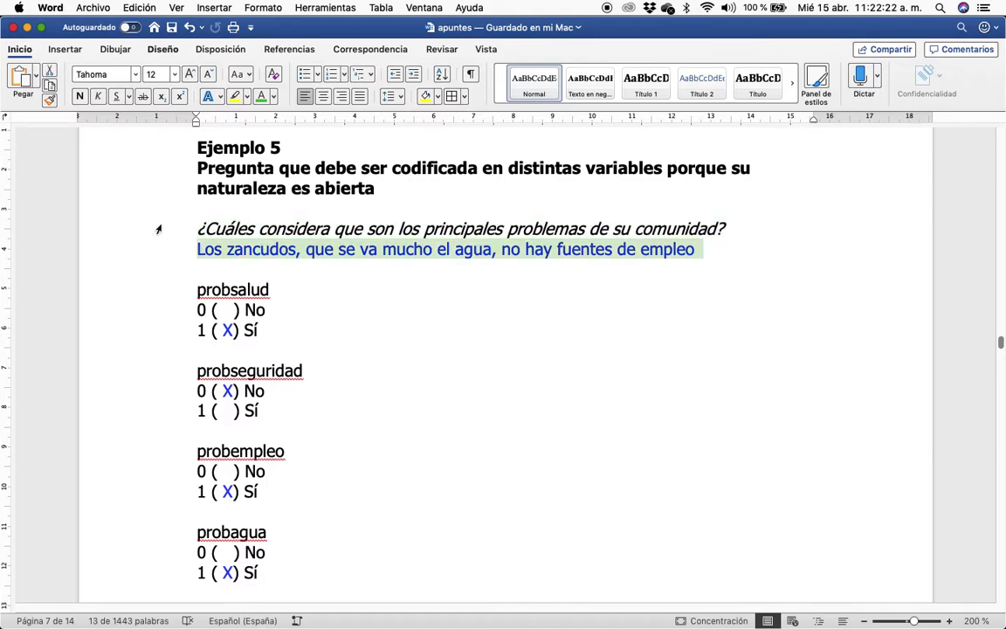
left_click(158, 229)
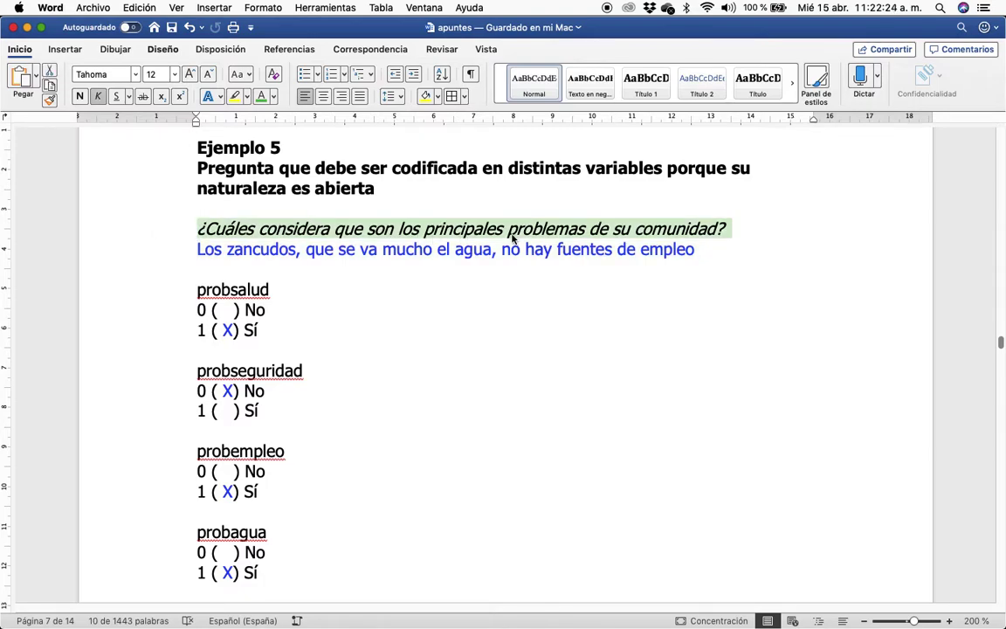
scroll(610, 244, "down", 1)
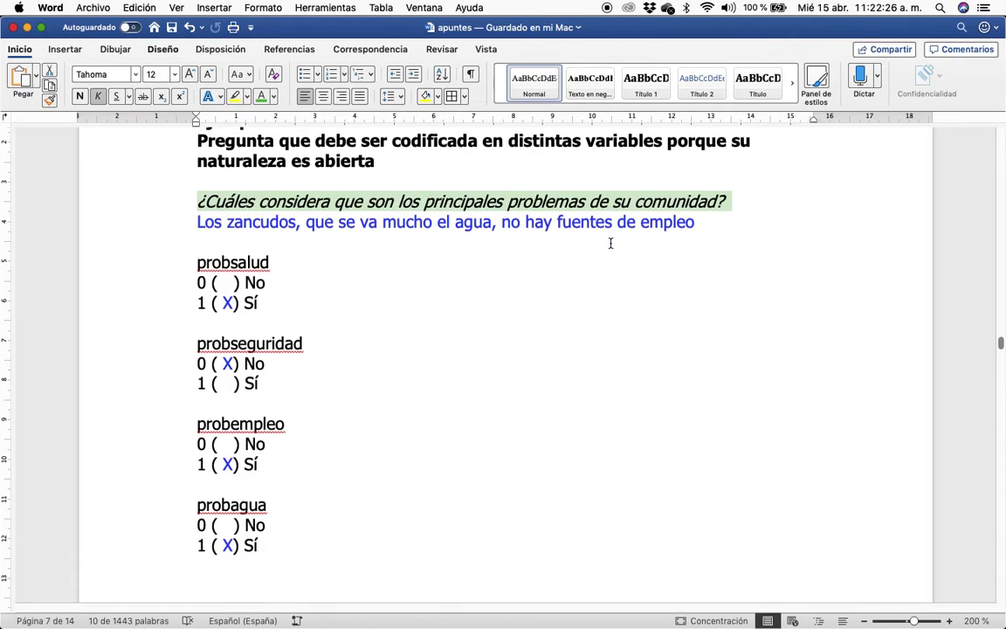
key("super+Tab")
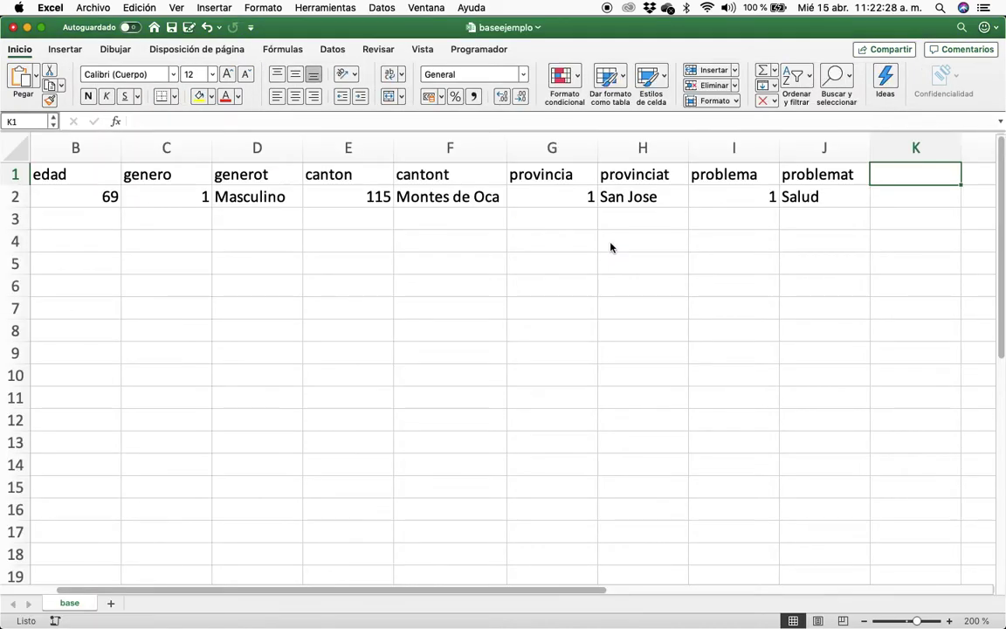
scroll(610, 247, "right", 3)
type("problema")
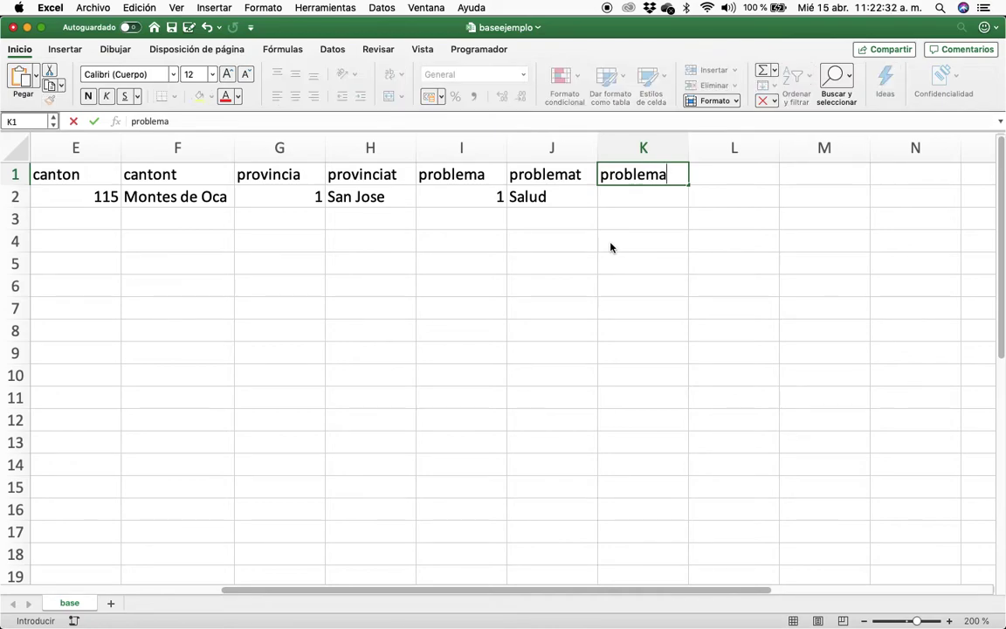
type("general")
key("Return")
Step: Compare the parts of the Example 5 open answer in Word with the problemageneral column in Excel
key("super+Tab")
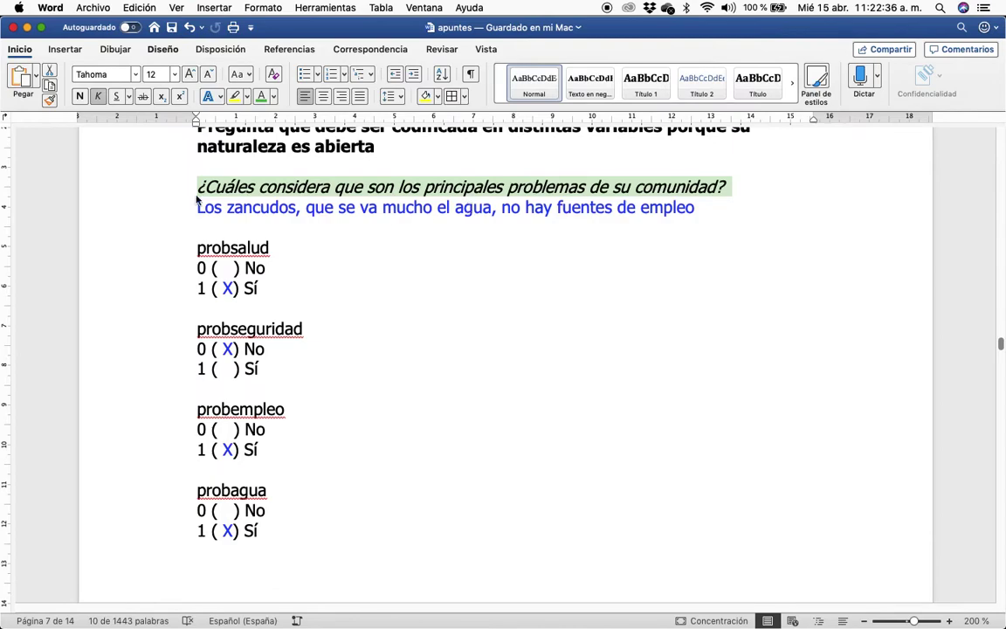
left_click(146, 212)
left_click(222, 210)
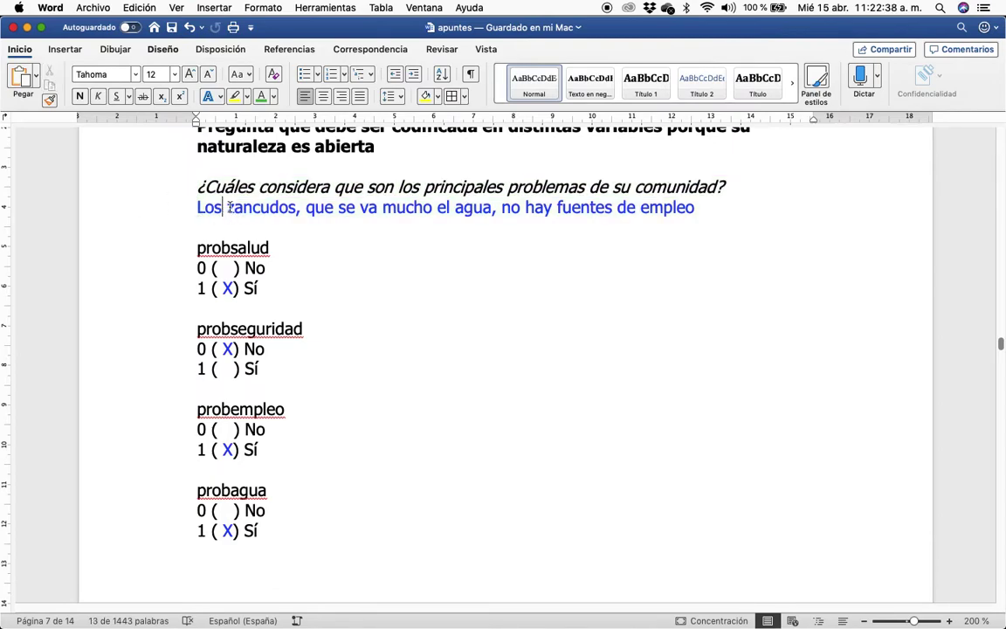
left_click(153, 209)
left_click(406, 209)
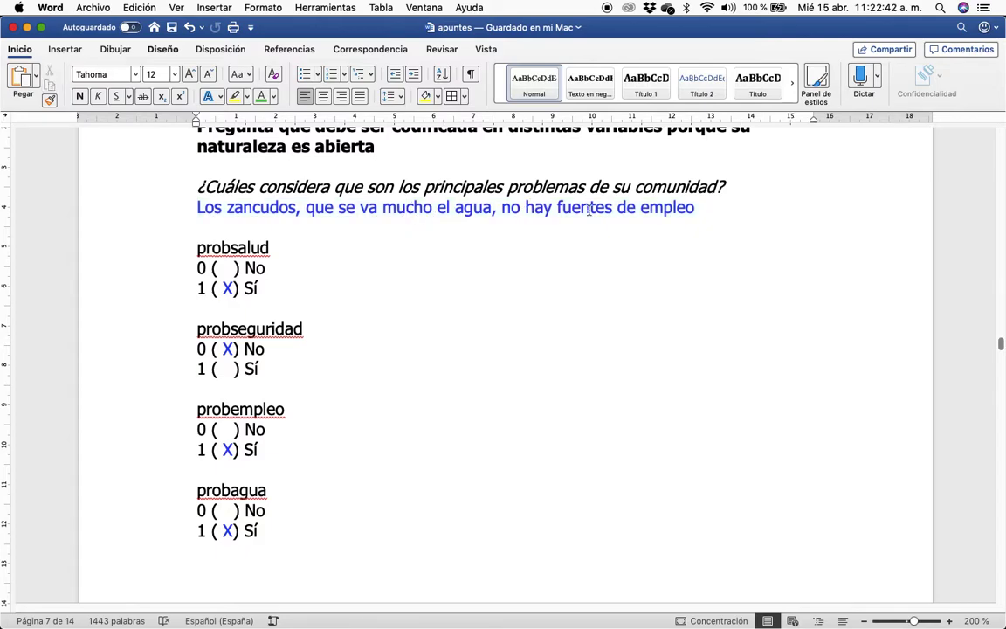
key("super+Tab")
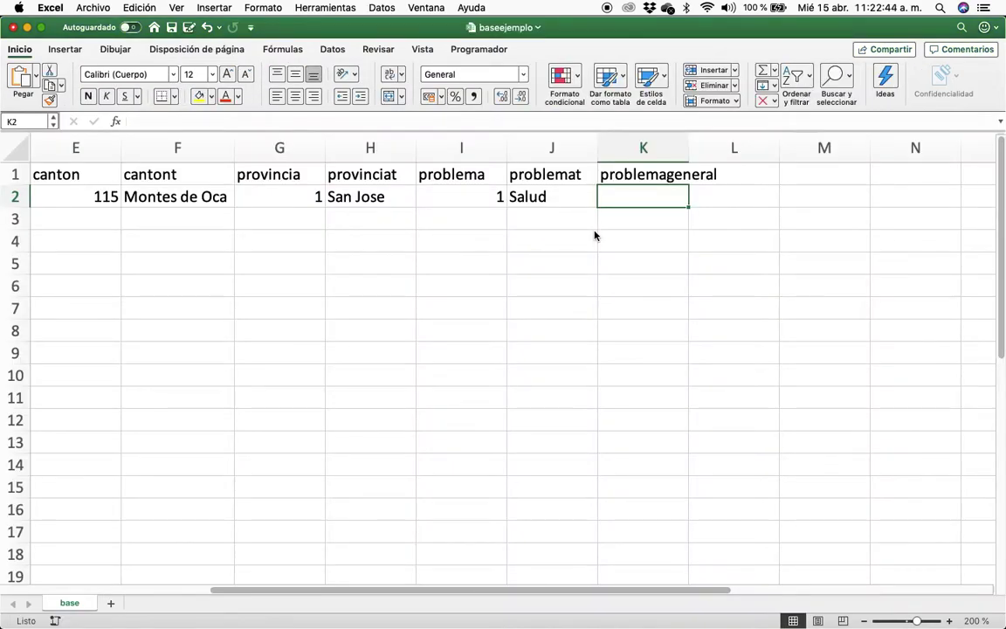
key("Up")
key("Down")
key("super+Tab")
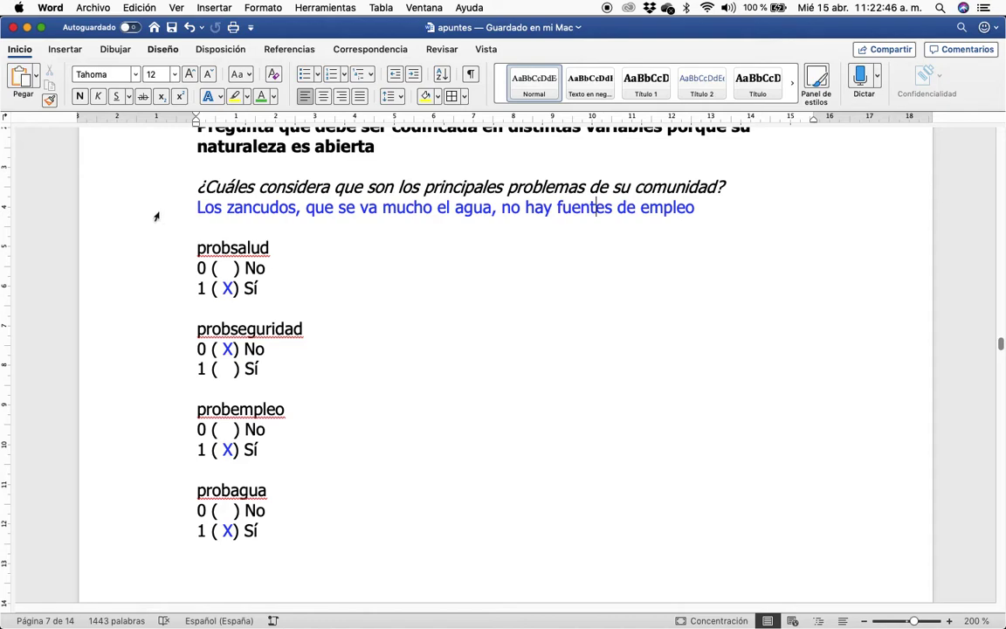
left_click(144, 210)
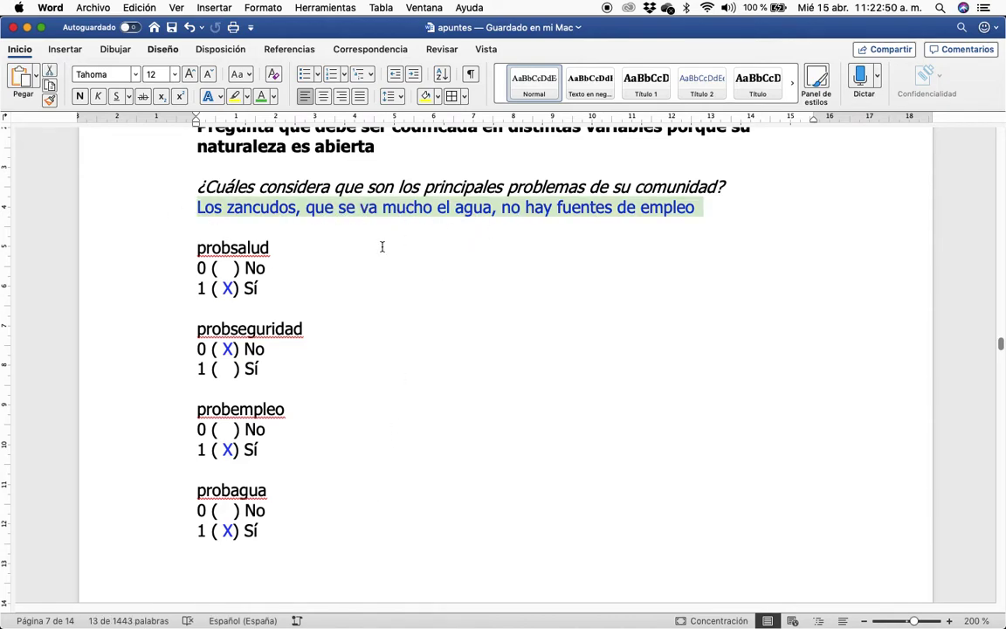
key("super+Tab")
key("Up")
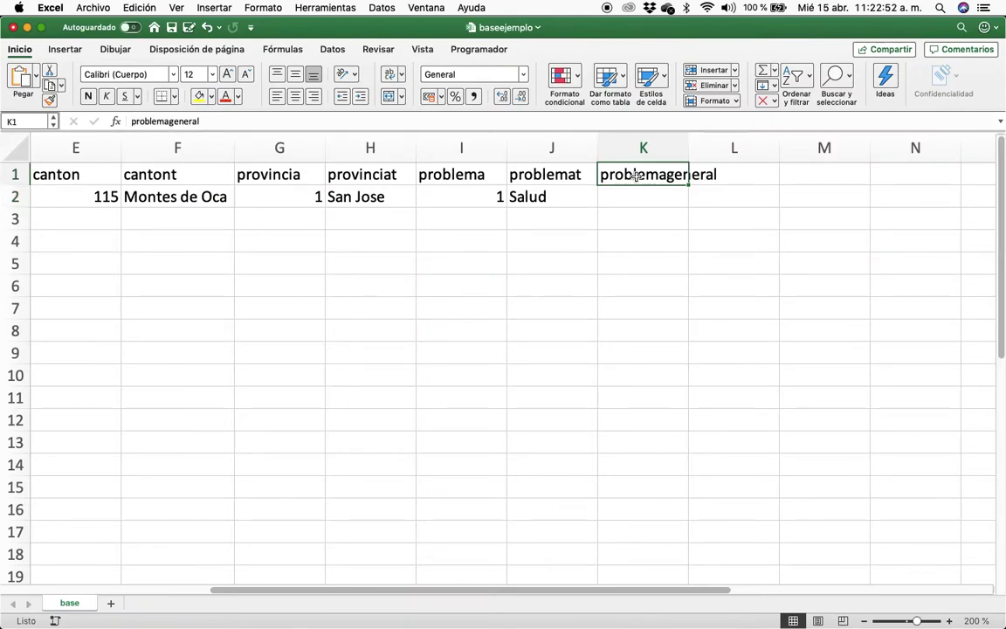
Step: Return to Word and reread the community problems question and its open answer line by line
key("super+Tab")
left_click(129, 188)
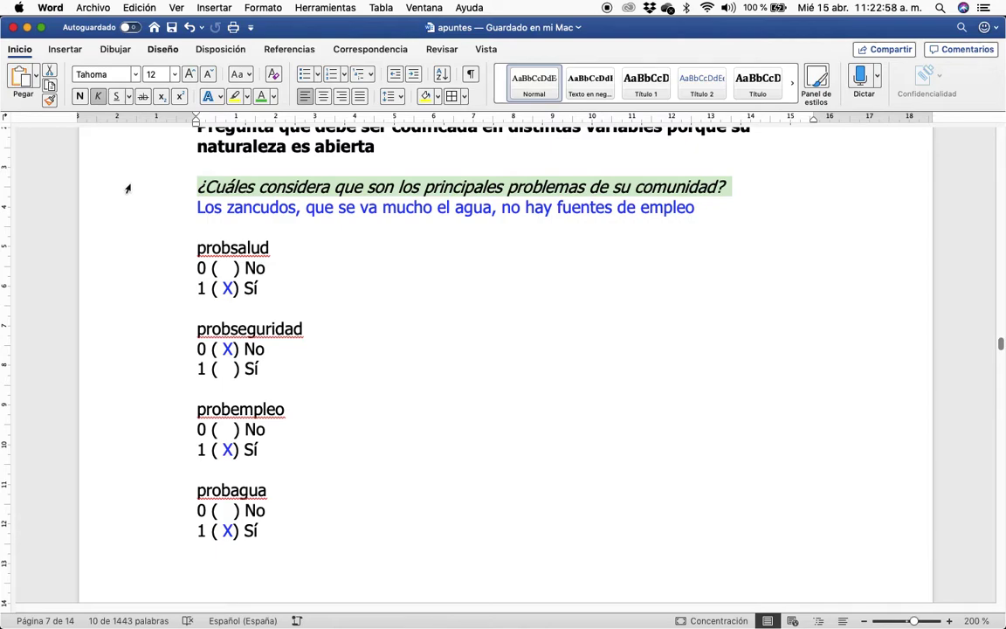
key("Down")
key("Up")
key("shift+Down")
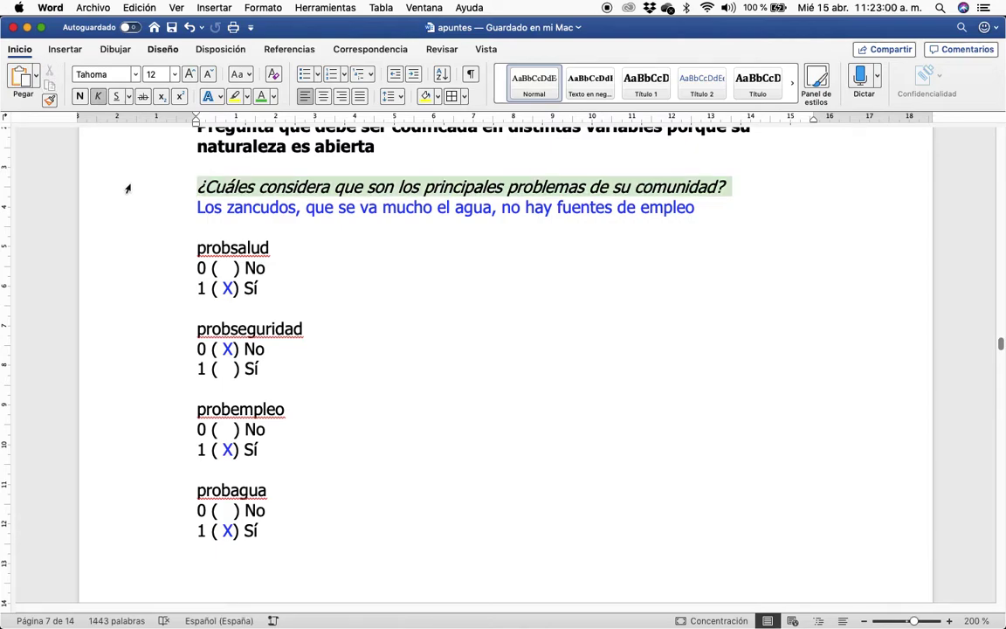
key("shift+Down")
key("Down")
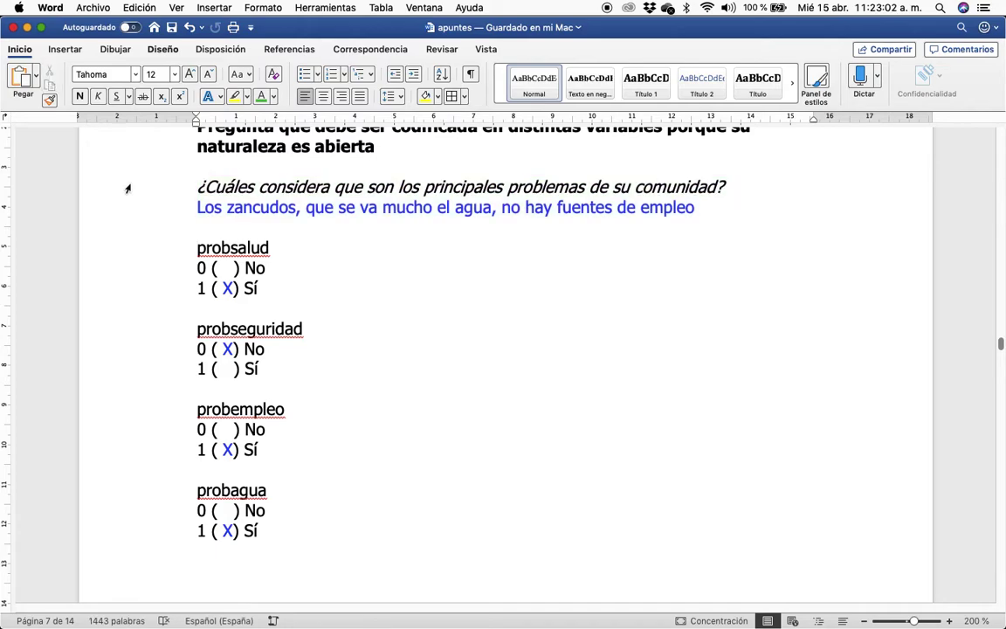
key("Up")
key("Up")
key("shift+Down")
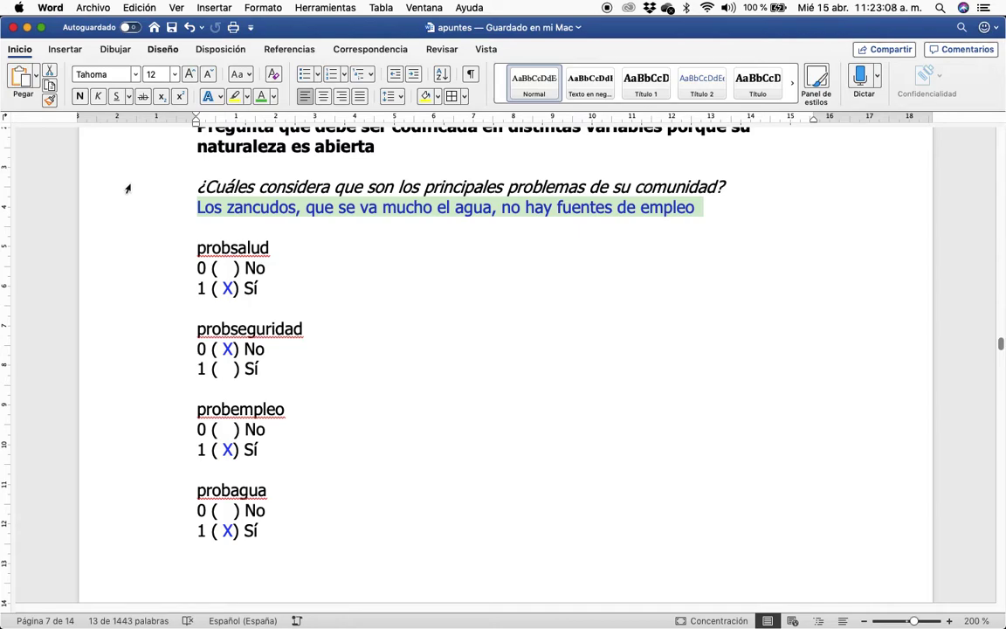
key("Down")
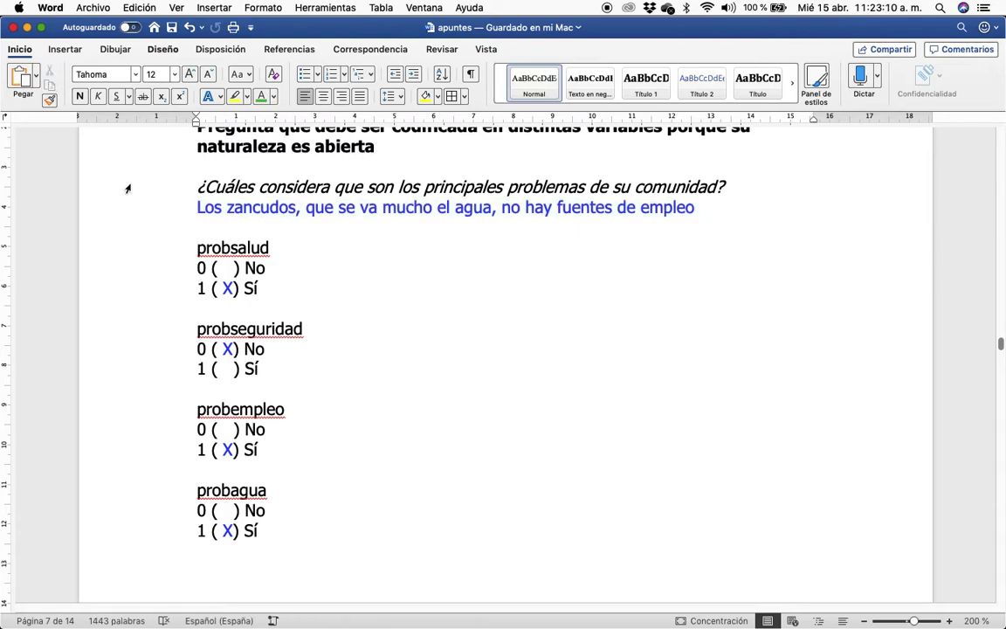
Step: Examine the variable names probsalud, probseguridad, probempleo and probagua listed under the answer
key("shift+Down")
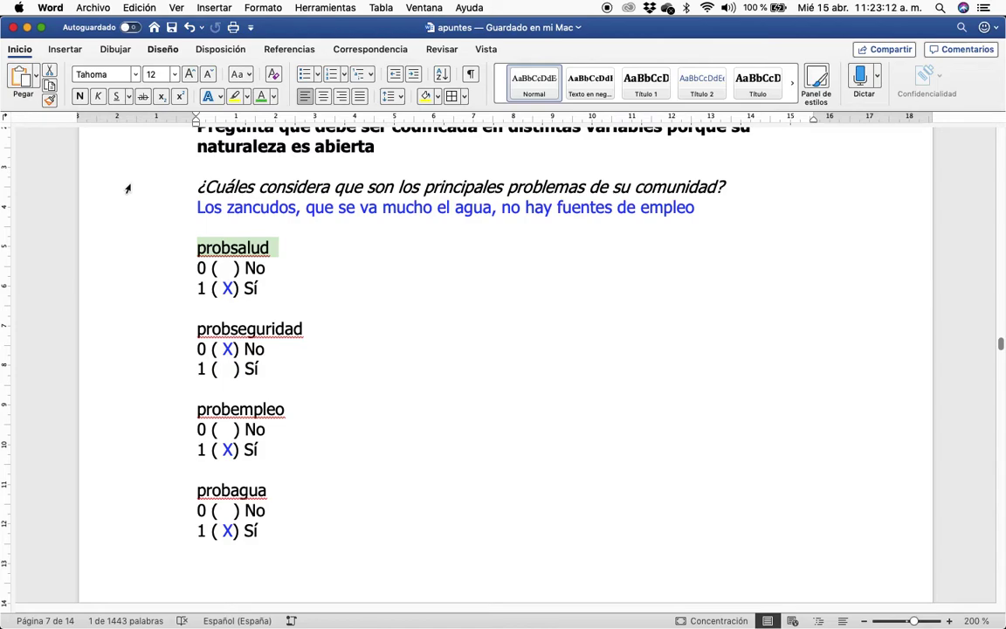
key("Up")
key("Up")
key("shift+Down")
key("Down")
key("Down")
key("Down")
key("shift+Down")
key("Down")
key("Down")
key("Down")
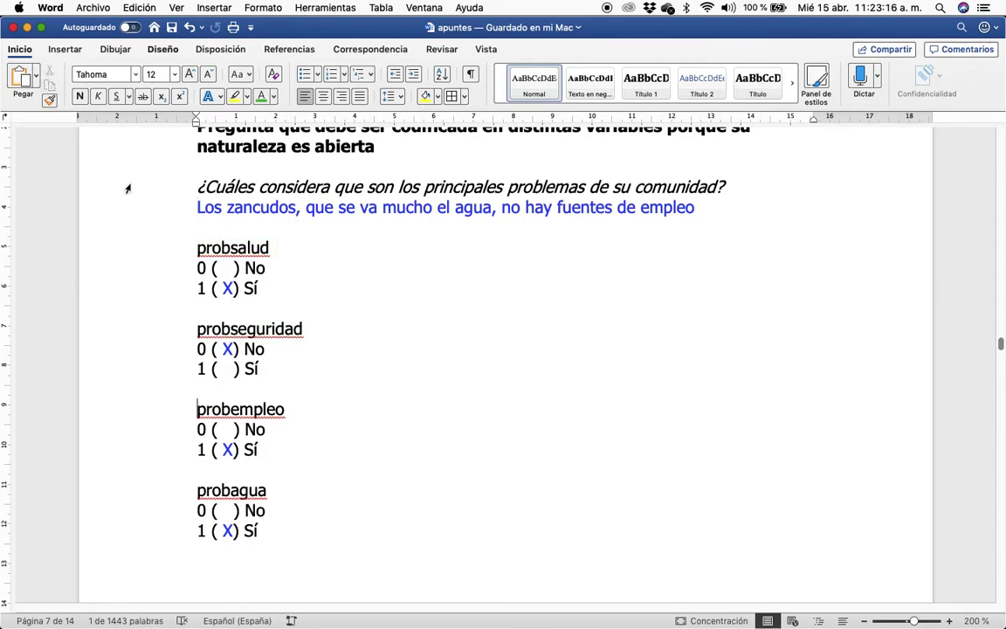
key("shift+Down")
key("Down")
key("Down")
key("Down")
key("shift+Down")
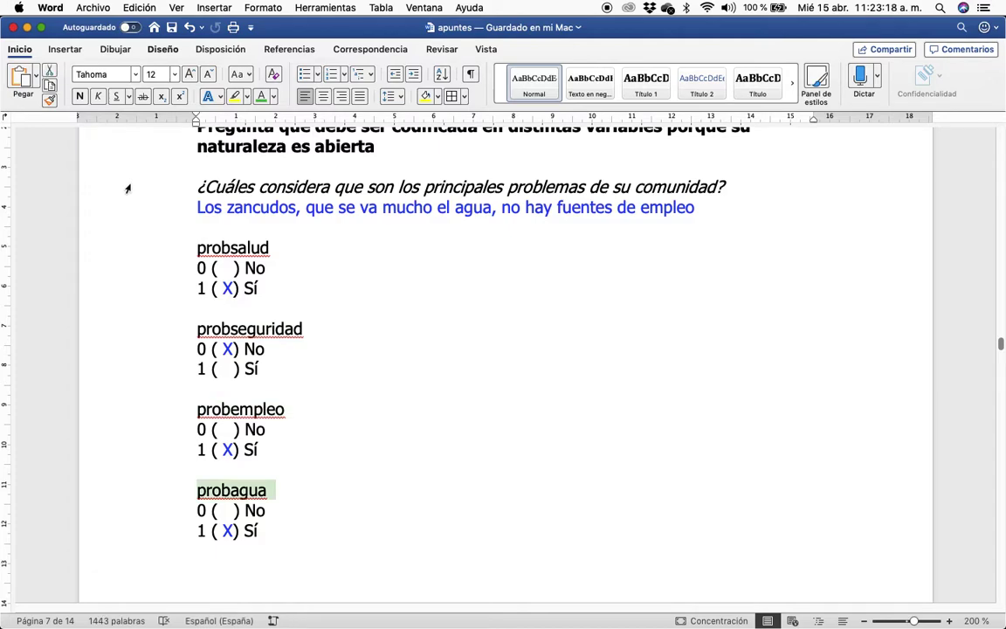
Step: Switch to Excel and undo the problemageneral entry in cell K1
key("super+Tab")
key("Left")
key("Right")
key("super+z")
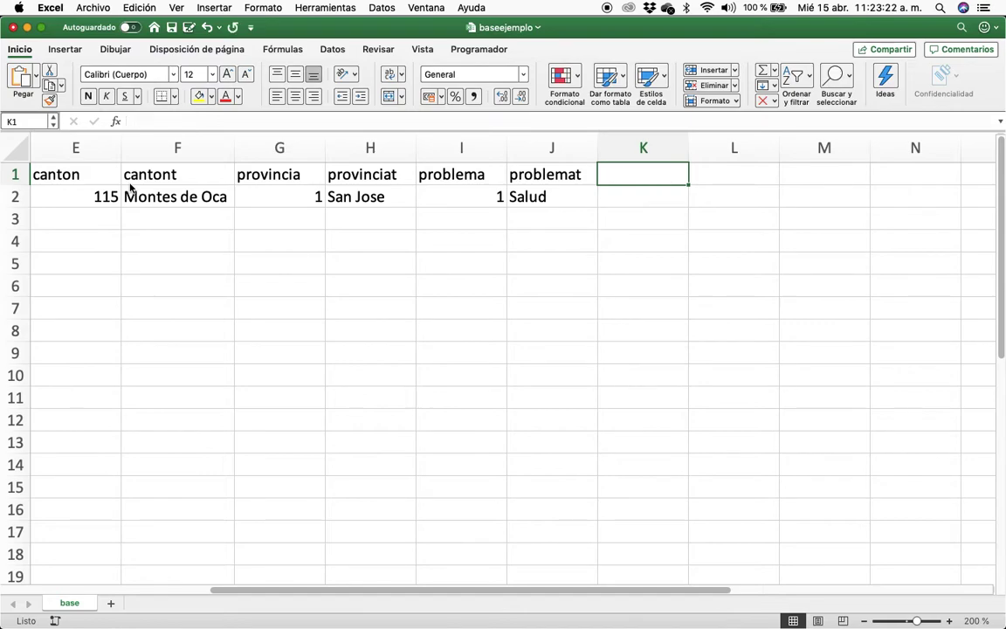
Step: Switch to Word and go over the question, its answer and the four separate problem variables
key("super+Tab")
left_click(160, 188)
left_click(160, 217)
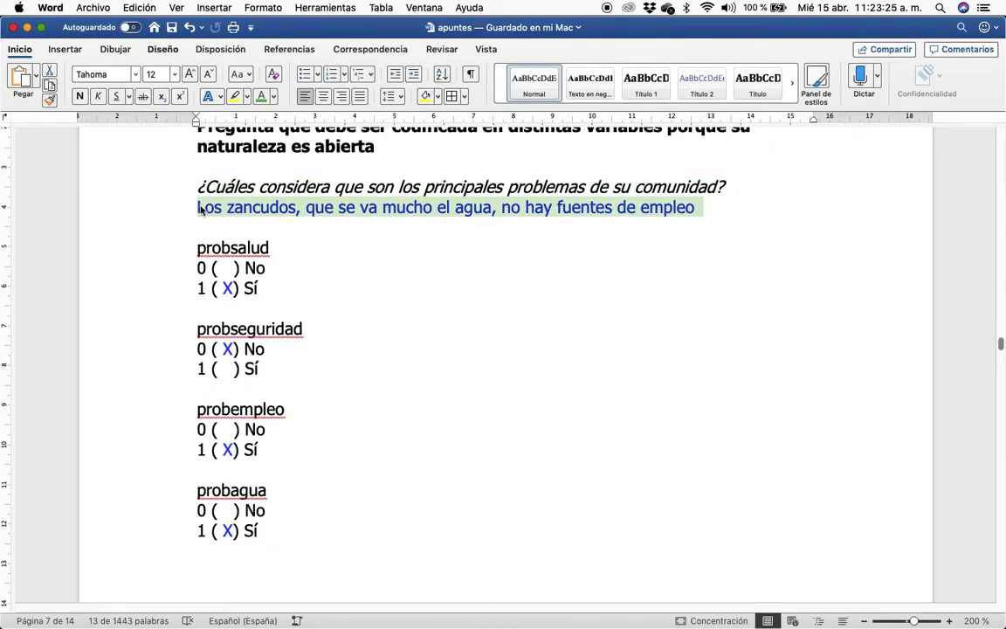
left_click(162, 250)
left_click(157, 331)
left_click(153, 418)
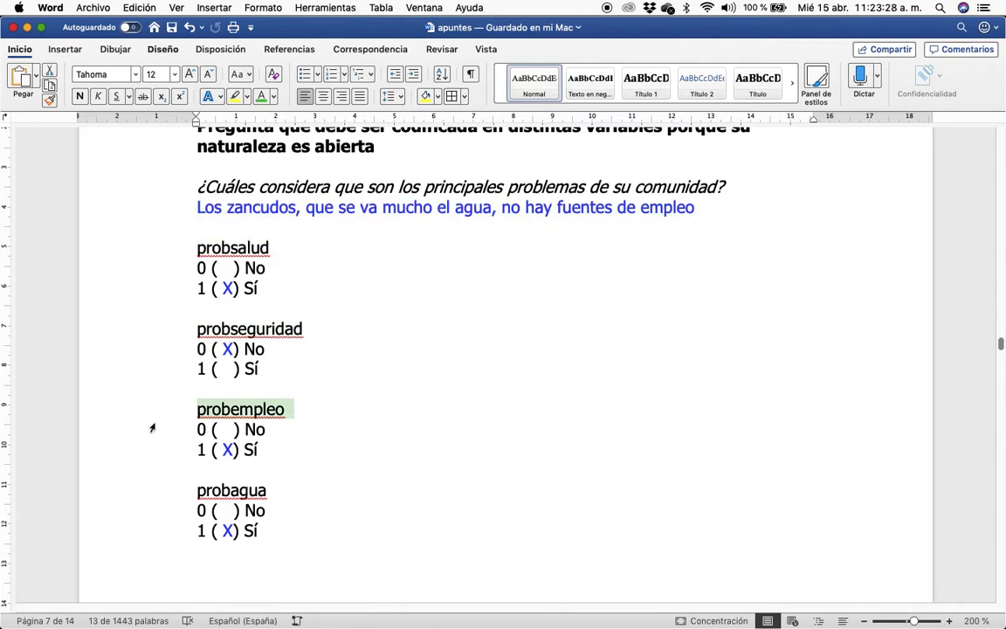
left_click(154, 493)
Step: Copy the variable name probsalud from Word into Excel cell K1
left_click(164, 256)
key("super+c")
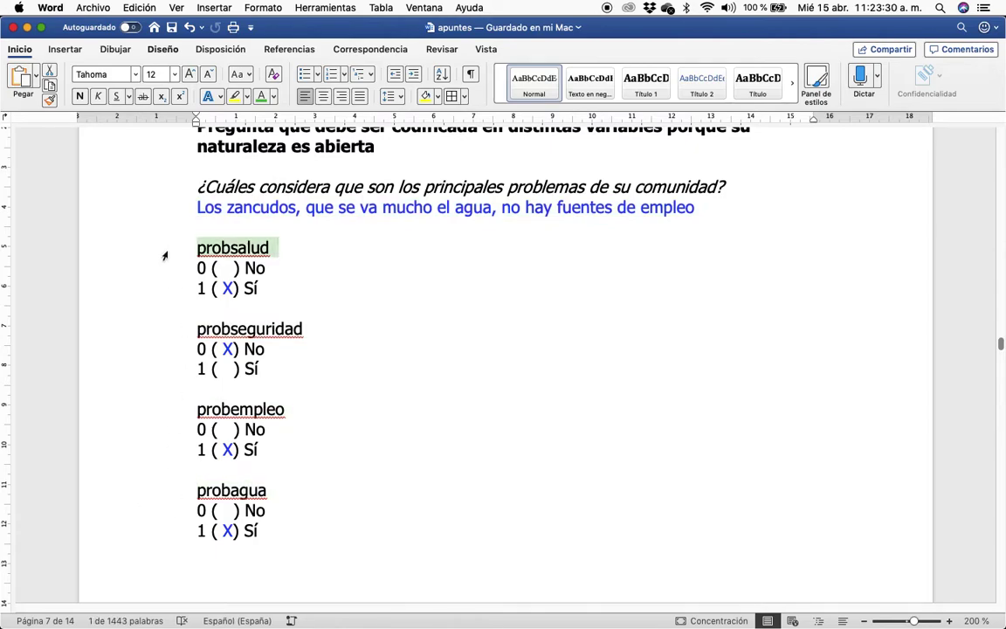
key("super+Tab")
double_click(630, 174)
key("super+v")
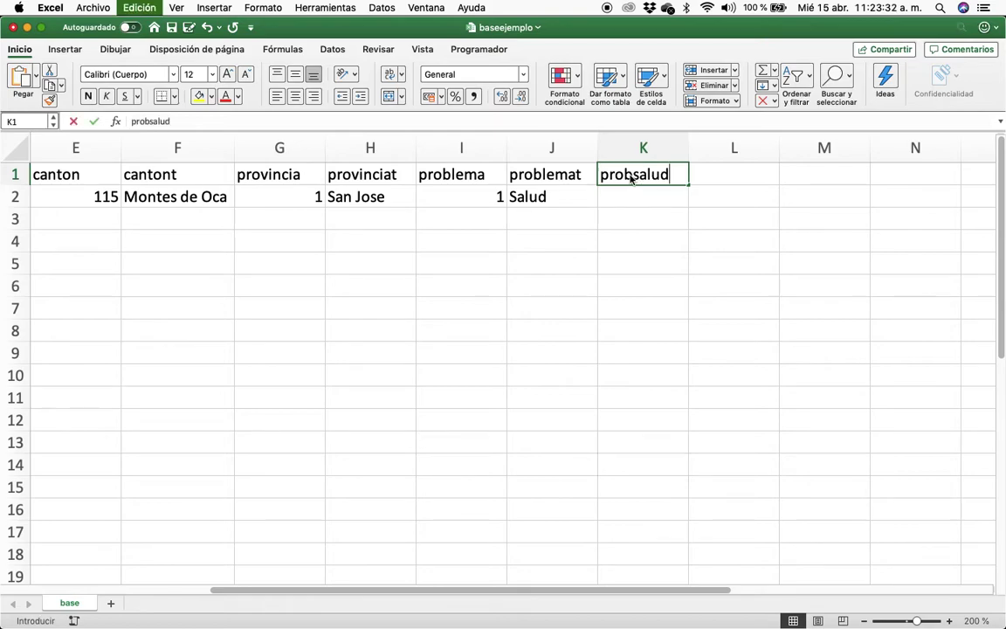
key("Tab")
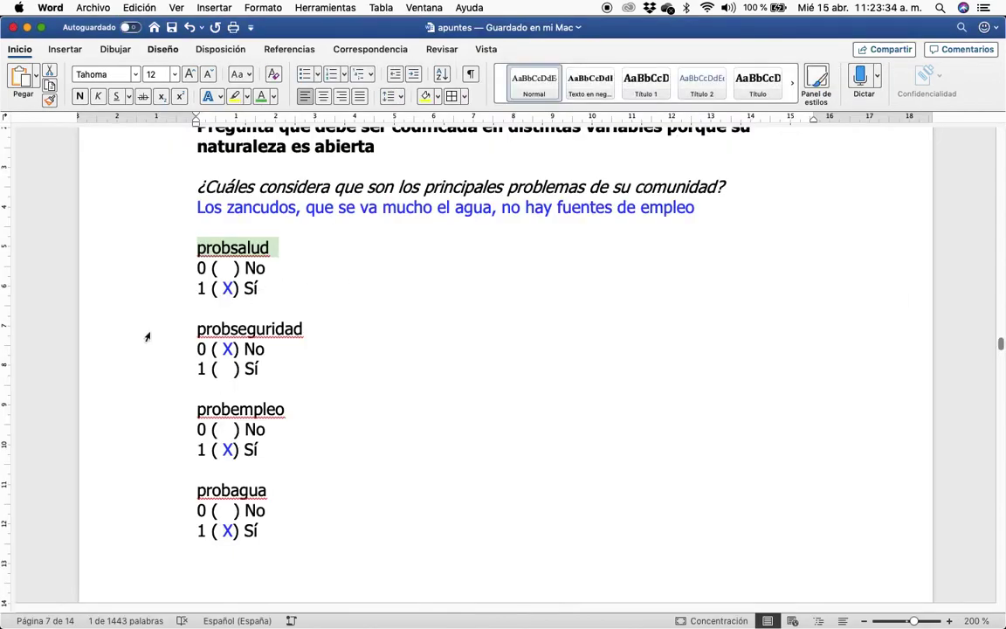
Step: Copy the variable name probseguridad from Word and paste it as Unicode text into Excel cell L1
left_click(146, 337)
key("super+c")
key("super+Tab")
key("super+v")
key("super+Tab")
key("super+Tab")
key("BackSpace")
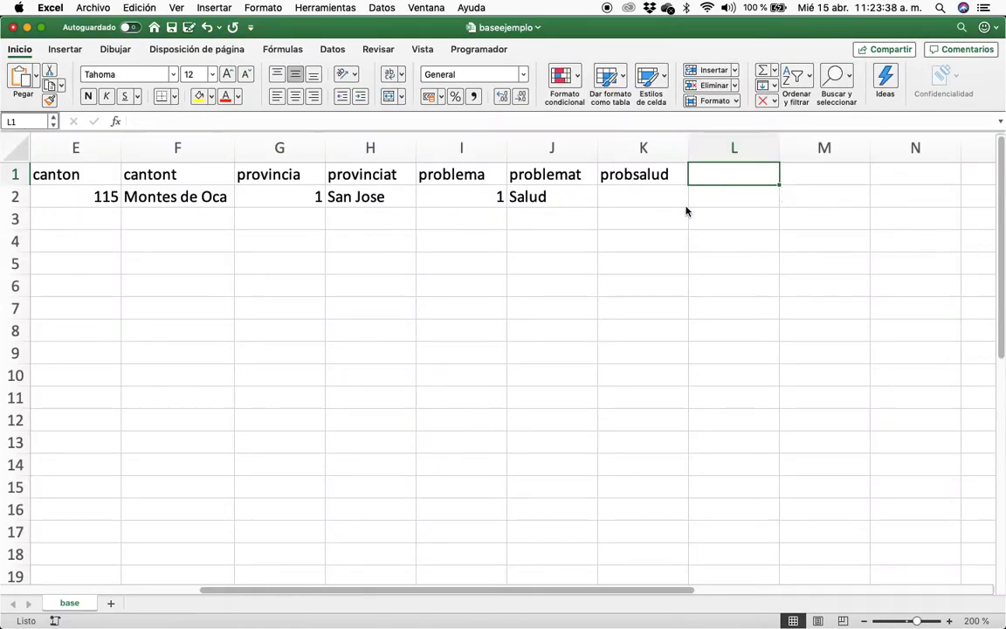
key("ctrl+super+v")
key("Down")
key("Down")
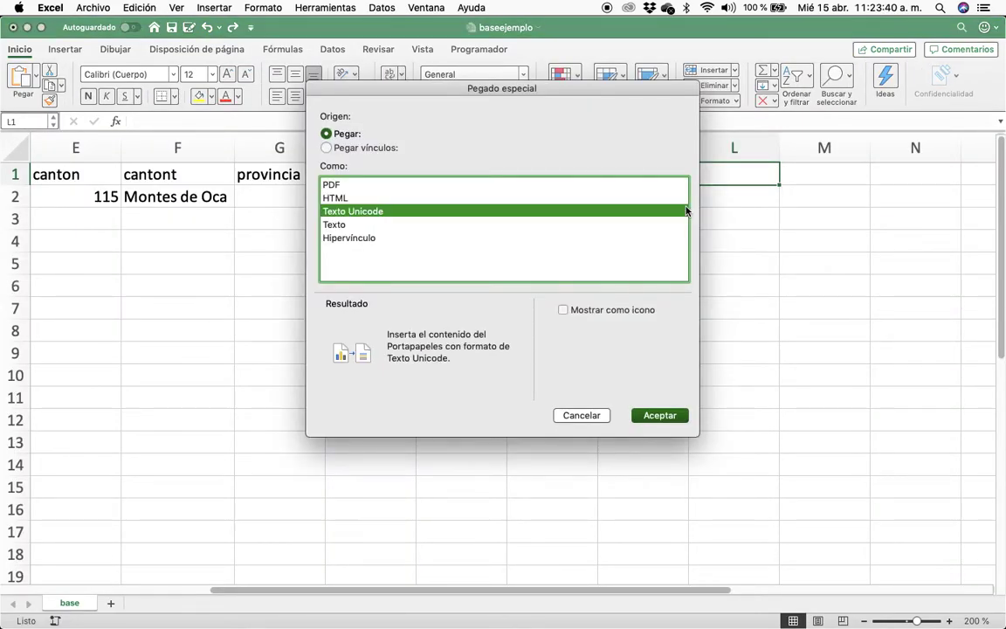
key("Return")
Step: Copy the variable name probempleo from Word into Excel cell M1
key("super+Tab")
left_click(157, 417)
key("ctrl+c")
key("super+Tab")
left_click(808, 175)
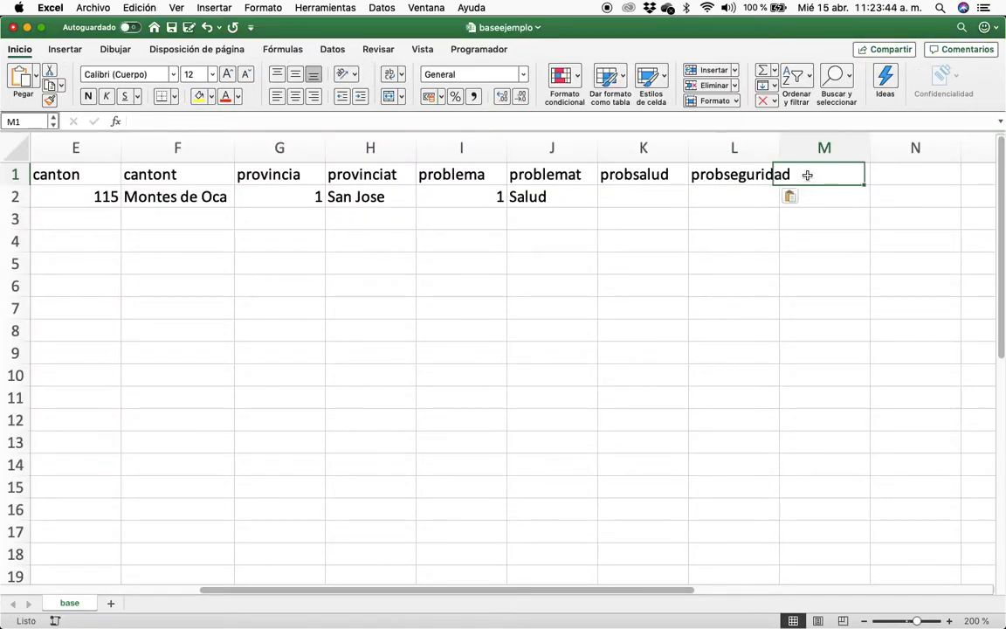
key("ctrl+v")
key("Tab")
Step: Copy the variable name probagua from Word into Excel cell N1
key("super+Tab")
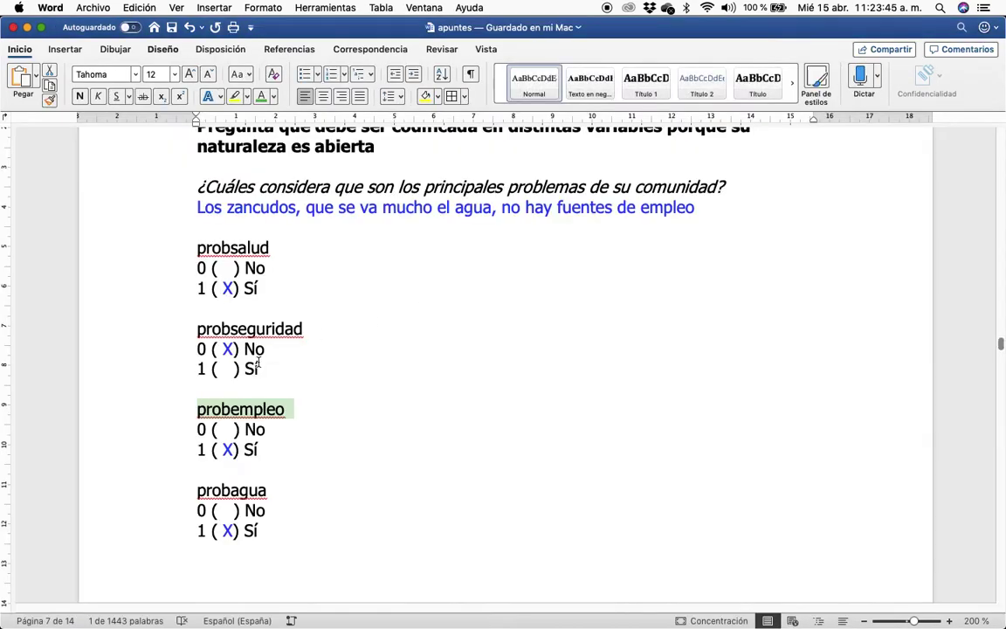
left_click(153, 497)
key("super+c")
key("super+Tab")
key("super+v")
key("Return")
Step: Check the four new variable headers in K1 to N1 and the cells beneath them, finishing on K2
key("Up")
key("Down")
key("Left")
key("Left")
key("Up")
key("Right")
key("Right")
key("Right")
key("Down")
key("Left")
key("Left")
key("Left")
key("Up")
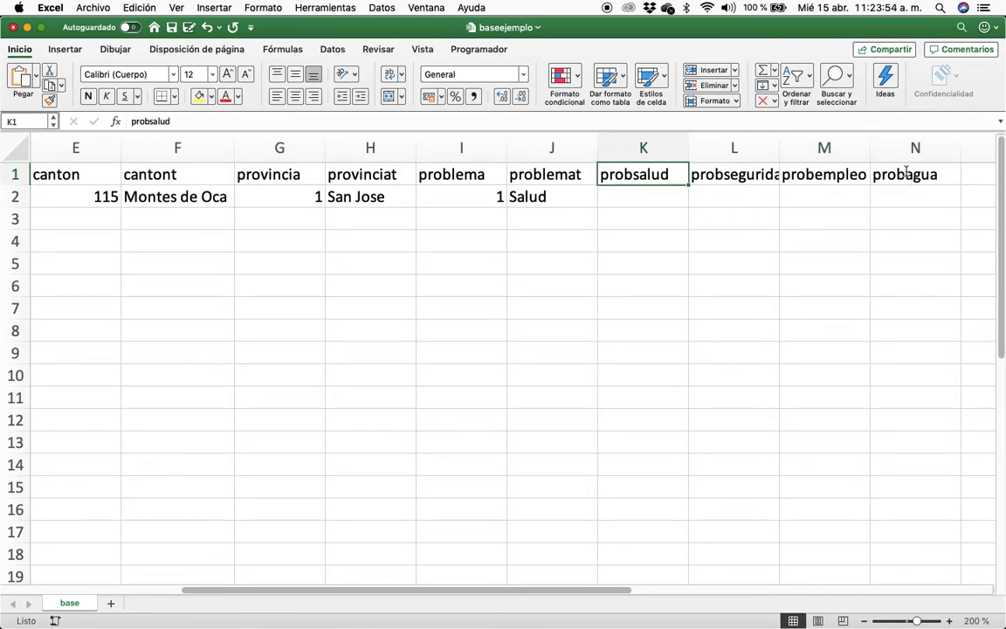
key("Down")
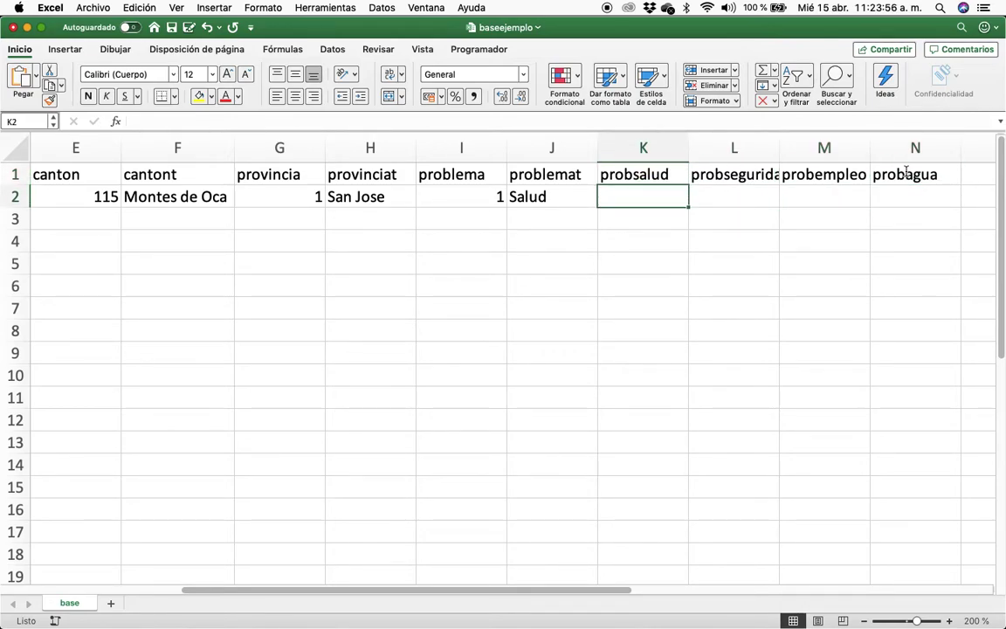
Step: Check the probsalud answer under Example 5 in Word and enter its code 1 in Excel cell K2
key("super+Tab")
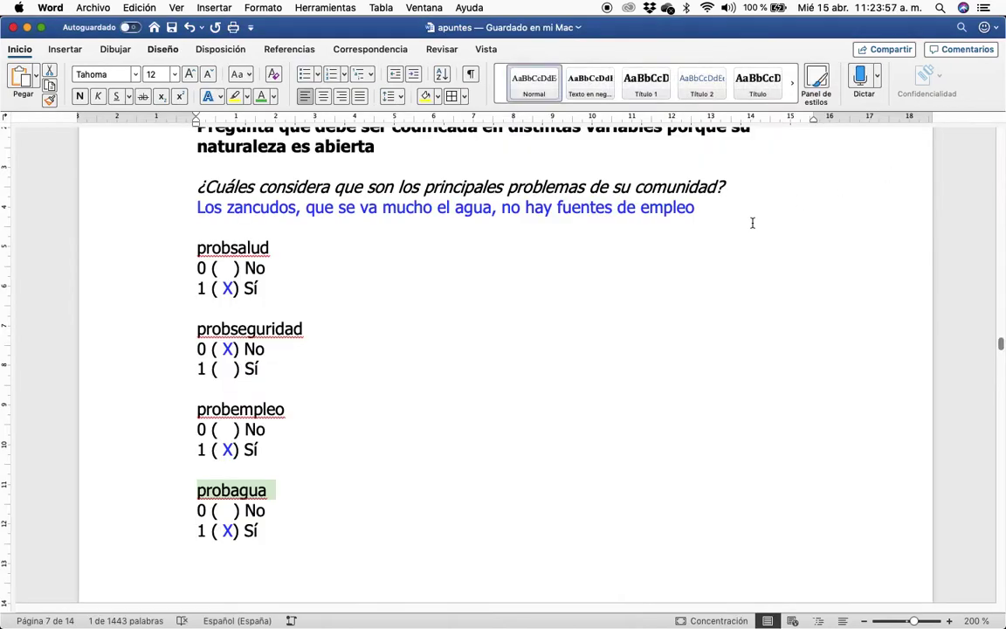
left_click(161, 210)
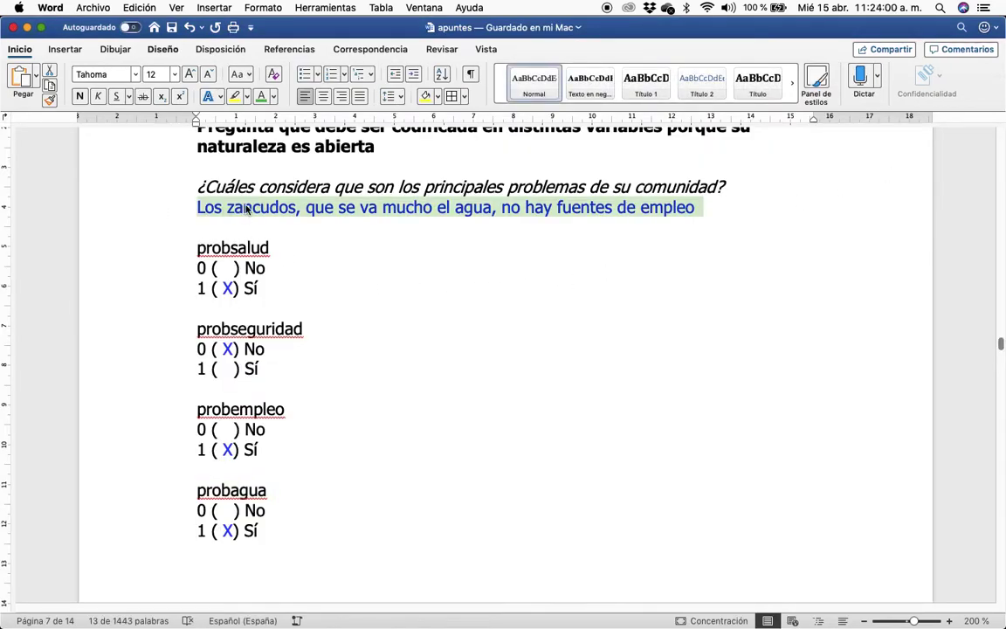
scroll(247, 207, "up", 3)
left_click(159, 300)
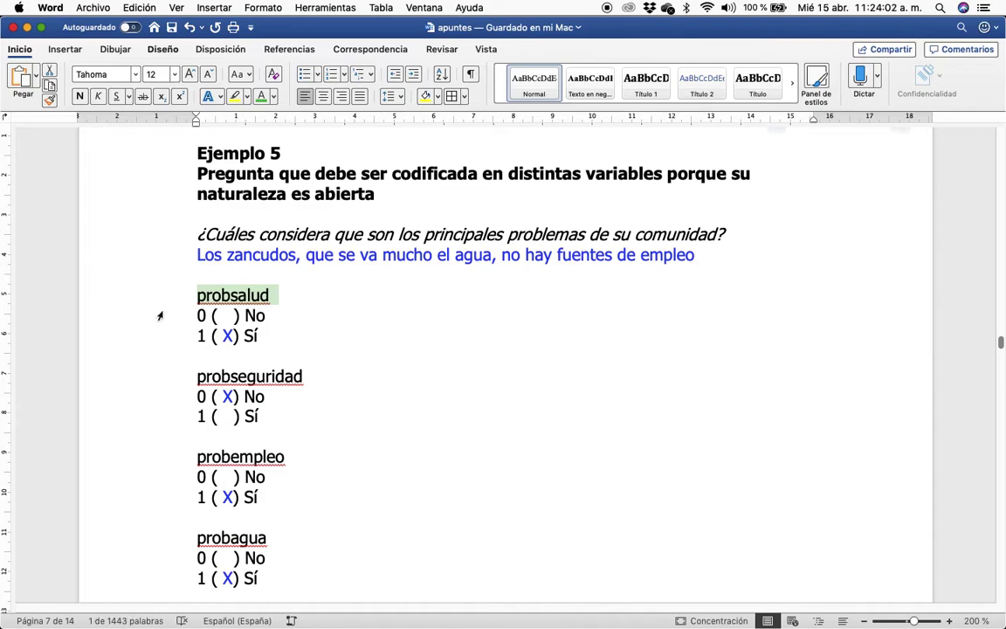
left_click(154, 317)
left_click(153, 340)
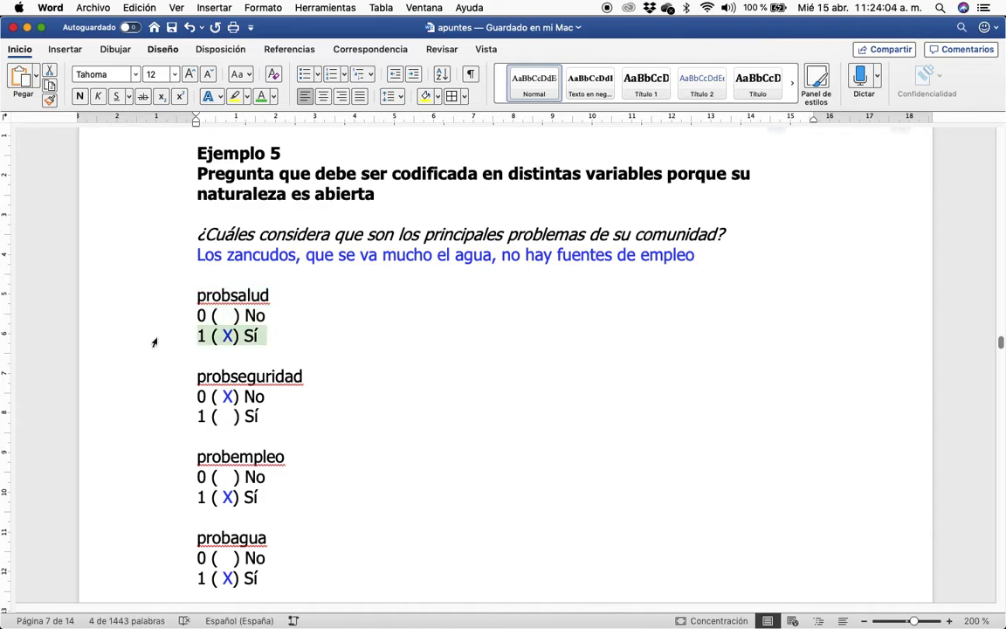
key("super+Tab")
type("1")
key("Tab")
Step: Check the probseguridad answer in the Word notes and enter its code 0 in Excel cell L2
key("super+Tab")
left_click(145, 378)
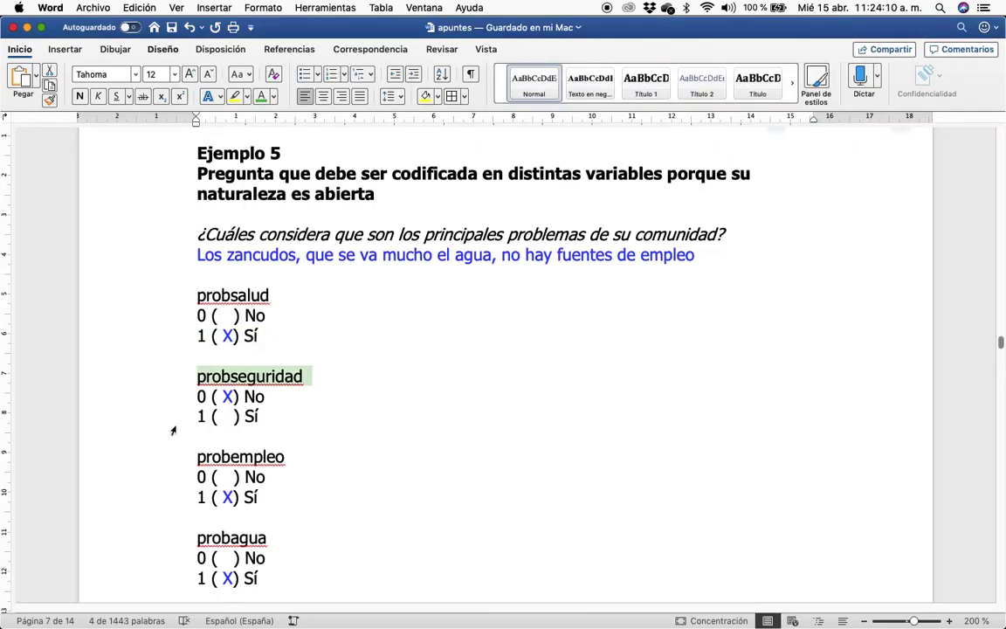
left_click(153, 400)
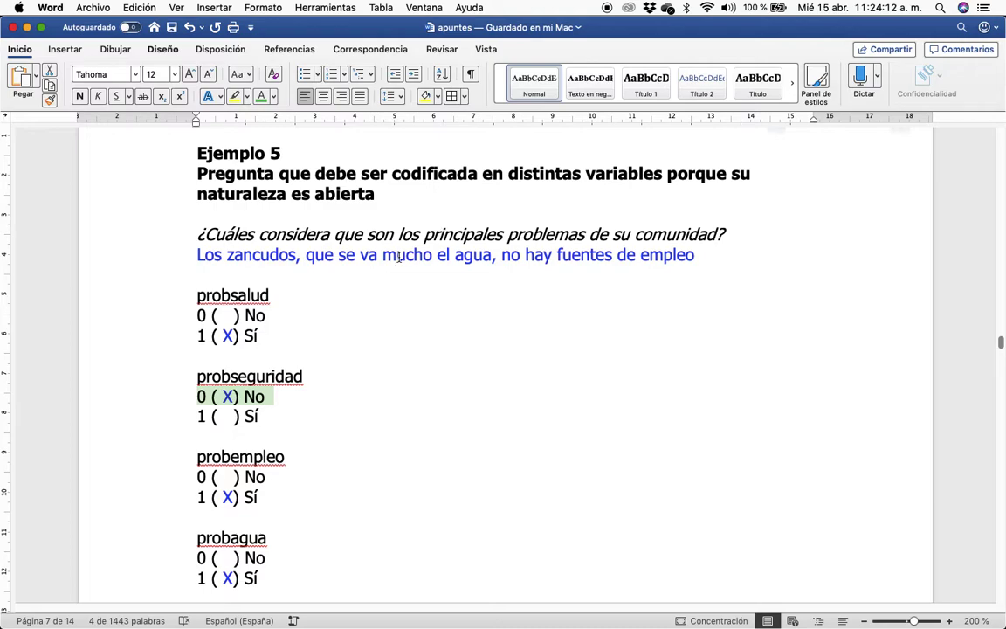
key("super+Tab")
type("0")
key("Tab")
Step: Check the probempleo answer in the Word notes and enter its code 1 in Excel cell M2
key("super+Tab")
left_click(148, 459)
left_click(147, 501)
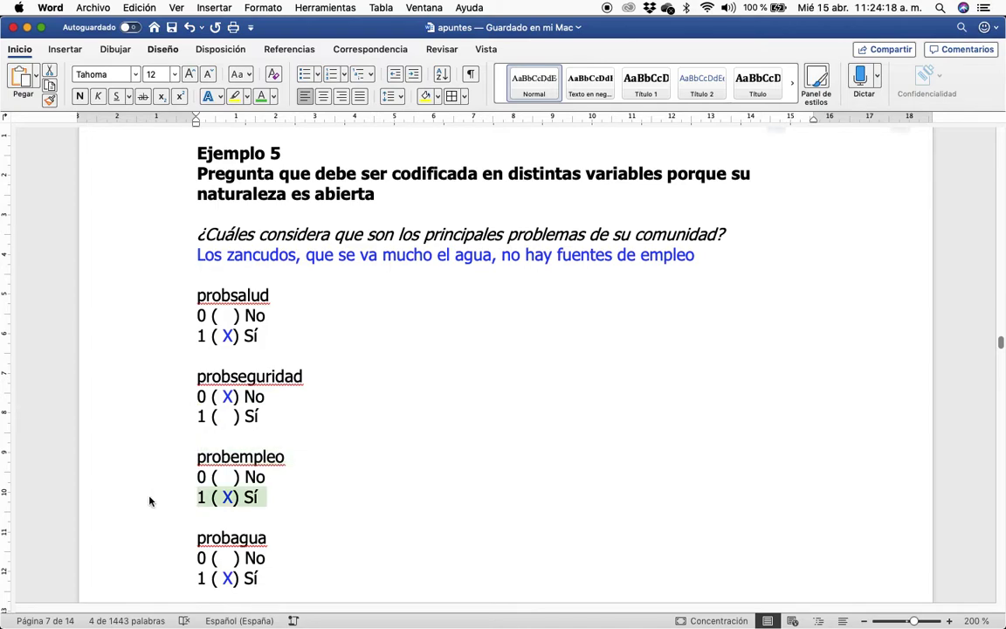
key("super+Tab")
type("1")
key("Left")
key("Right")
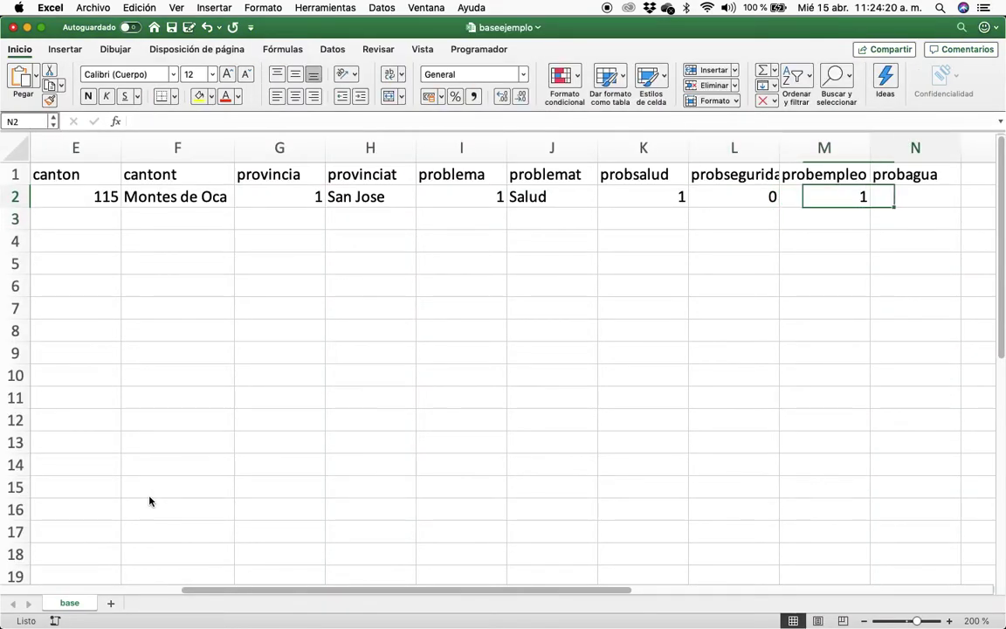
Step: Check the probagua answer in the Word notes and enter its code 1 in Excel cell N2
key("super+Tab")
scroll(215, 460, "down", 3)
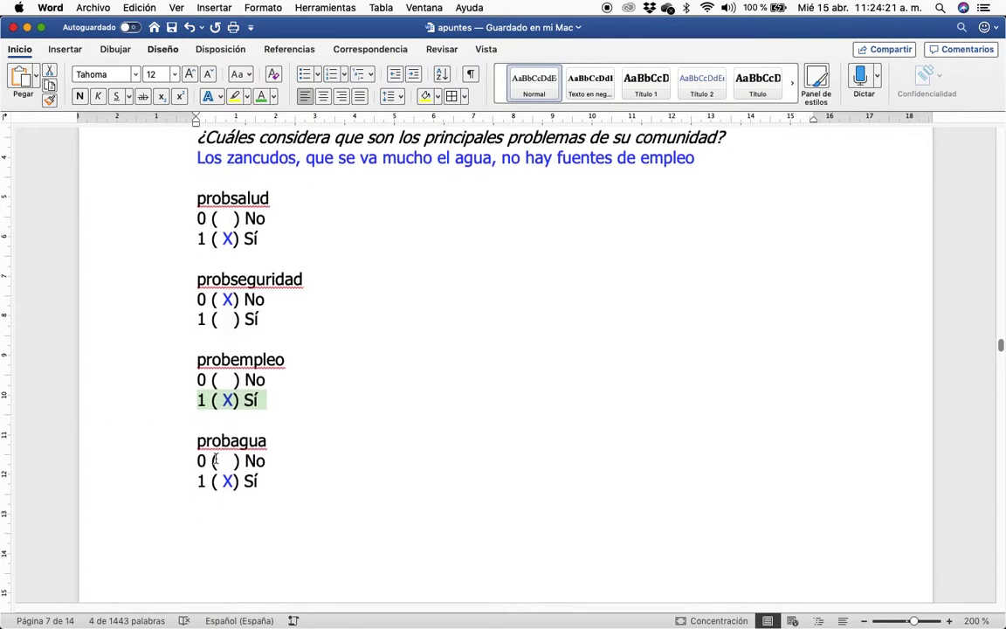
left_click(144, 444)
left_click(145, 492)
key("super+Tab")
type("1")
key("Return")
Step: Review the headers of the coded problem variables along row 1, from probsalud to probagua
key("Up")
key("Right")
key("Left")
key("Up")
key("Left")
key("Left")
key("Left")
key("Right")
key("Right")
key("Right")
key("Right")
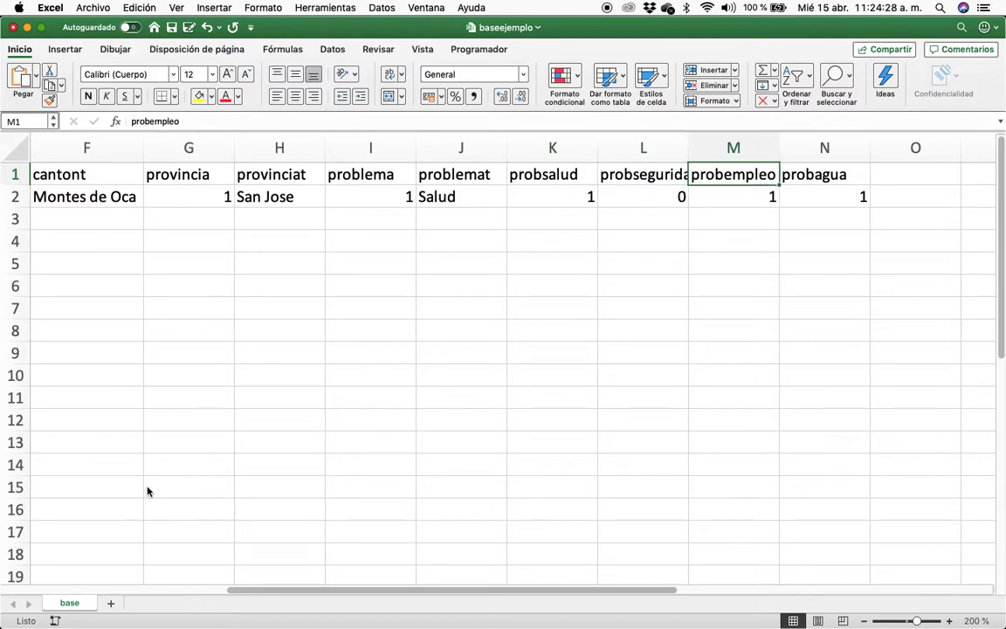
key("Right")
key("Right")
key("Left")
key("Left")
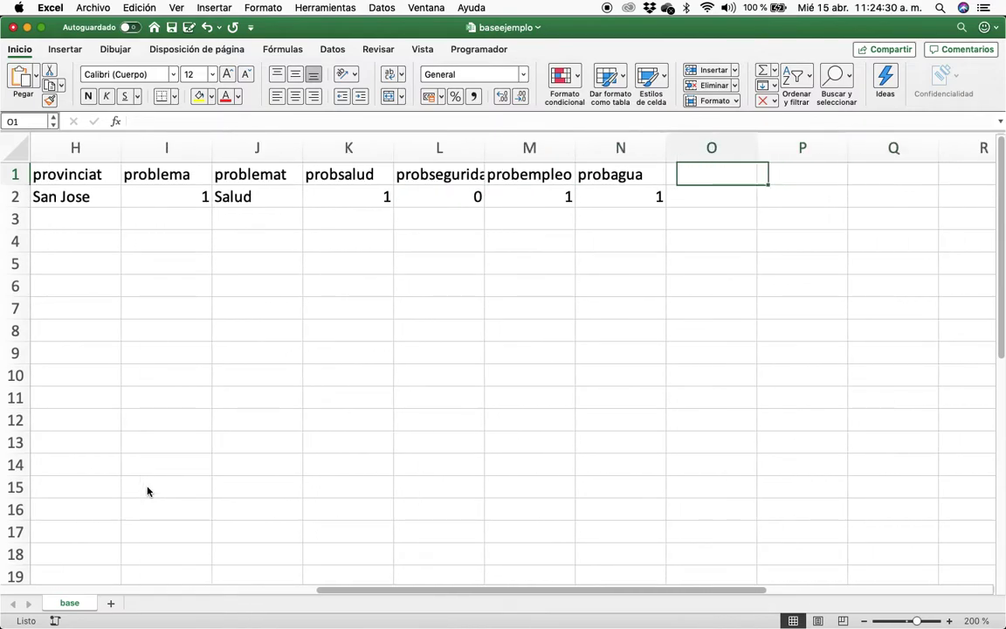
Step: Review the codes in row 2 back to probsalud and compare its header with its value
key("Left")
key("Down")
key("Left")
key("Left")
key("Left")
key("Up")
key("Down")
key("Up")
key("Down")
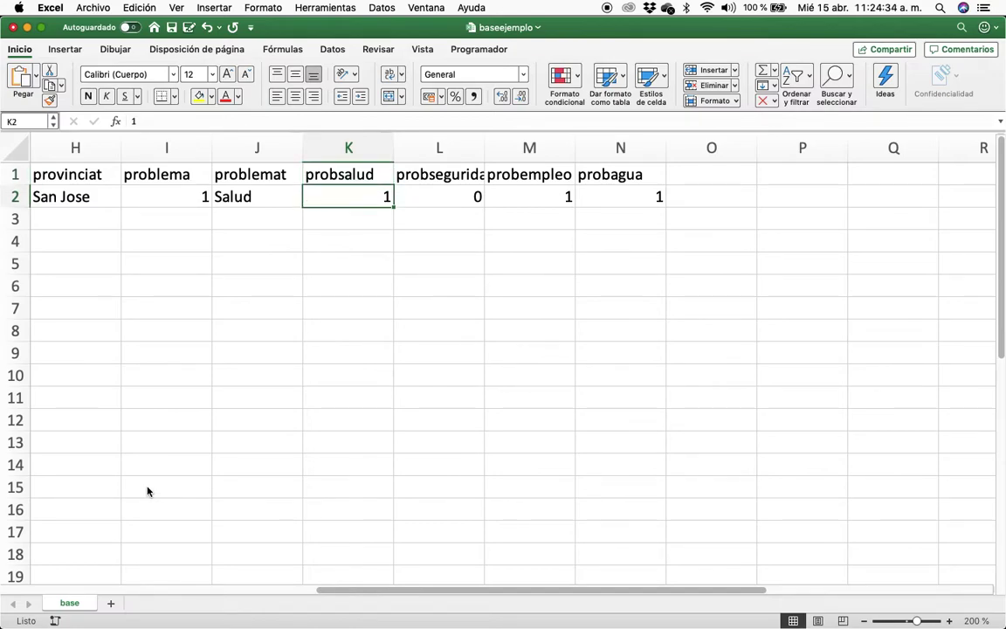
key("Right")
key("Left")
key("Up")
key("Down")
key("Up")
key("Down")
Step: Insert a column before probseguridad and title it probsaludt in cell L1
left_click(405, 153)
right_click(405, 153)
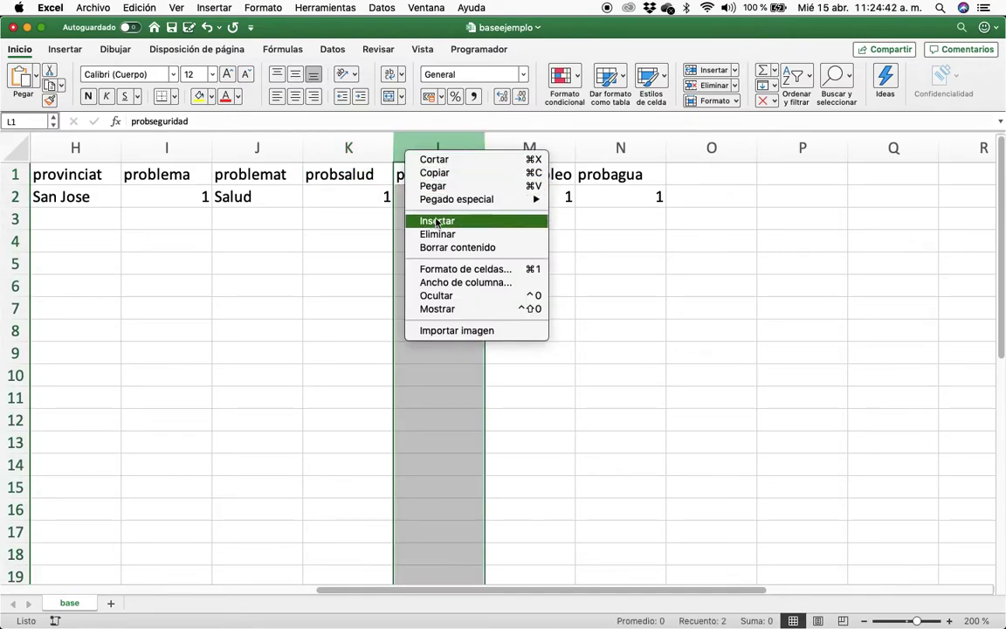
left_click(423, 218)
left_click(423, 172)
type("pro")
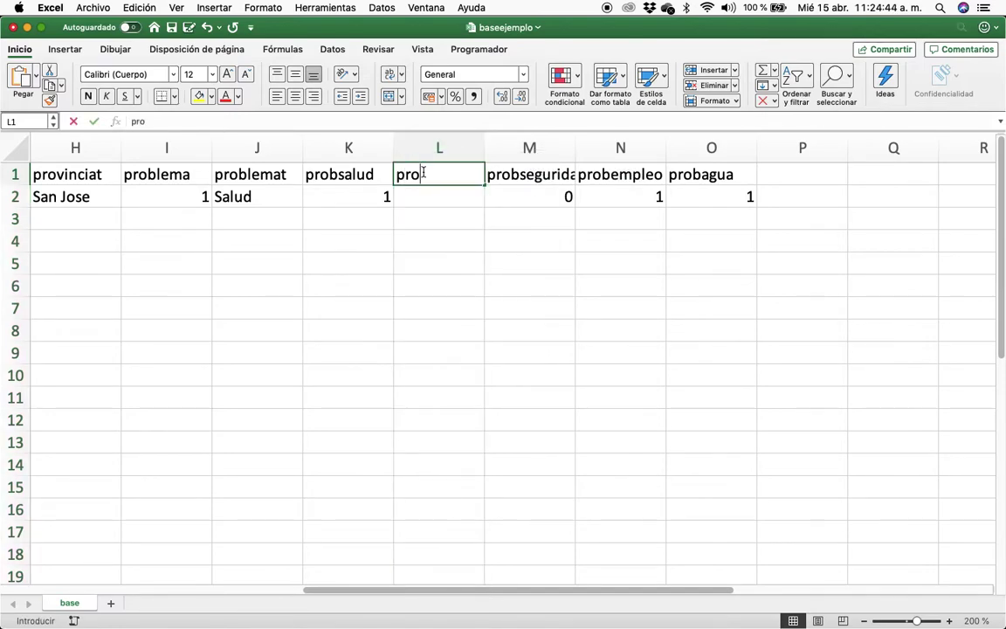
type("bsaludt")
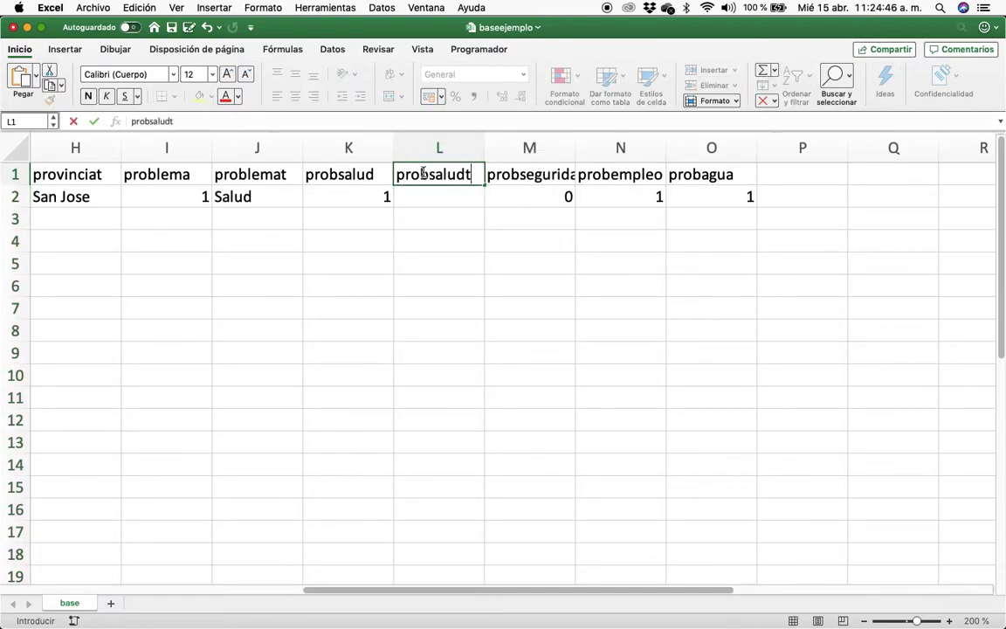
key("Return")
Step: Enter the text label Sí in cell L2 and compare it with the neighbouring probsalud code
type("S´")
key("Return")
key("Up")
key("Left")
key("Right")
key("Right")
key("Left")
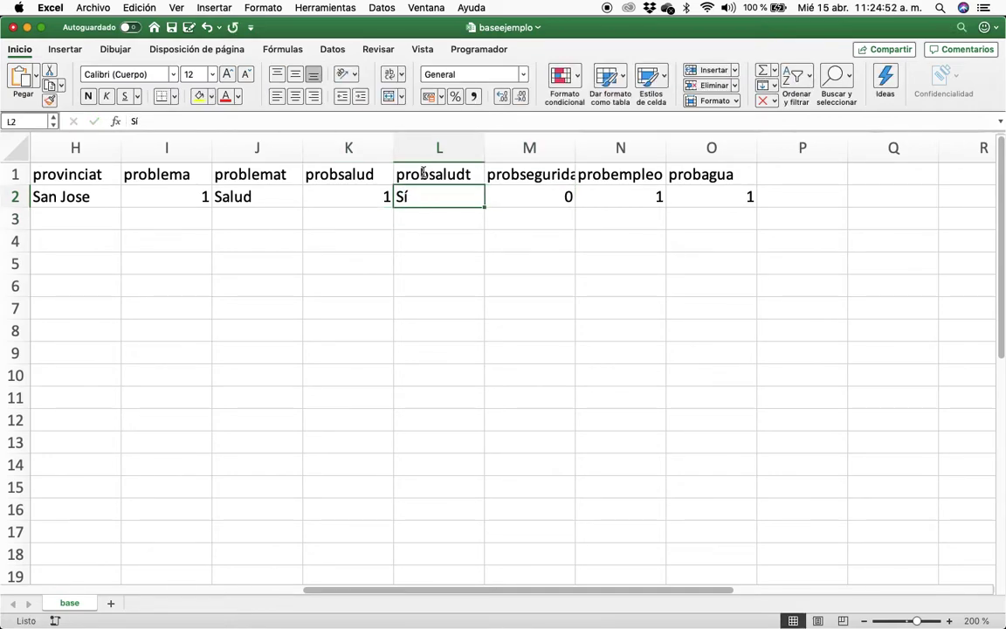
Step: Delete the inserted probsaludt column L
left_click(437, 151)
right_click(438, 150)
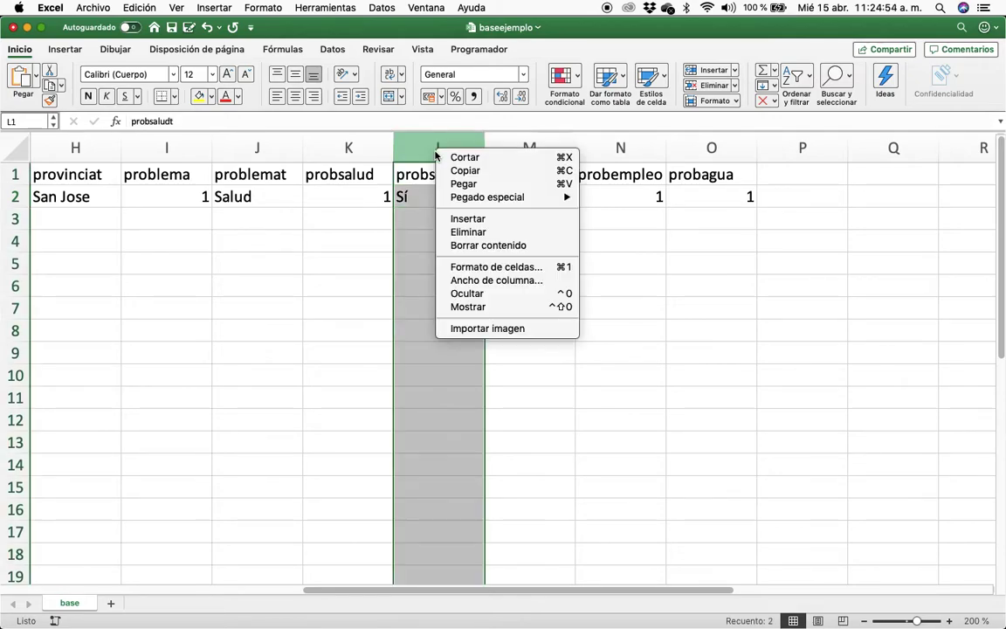
left_click(469, 233)
left_click(453, 175)
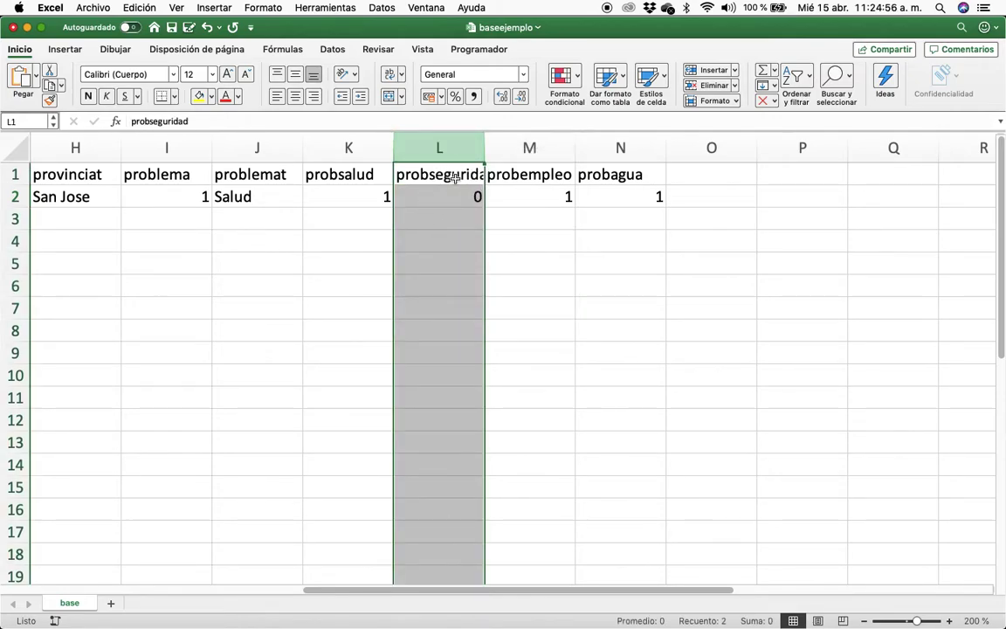
Step: Select the empty cell O1, switch to Word and examine the Ejemplo 6 heading and its question about leaving school
key("Right")
key("Right")
key("Right")
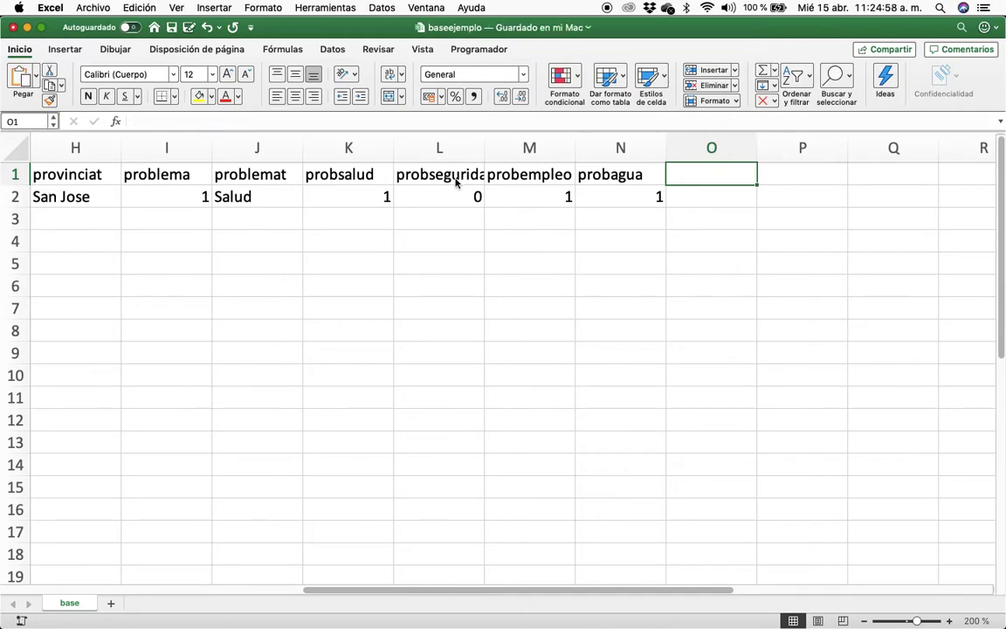
key("super+Tab")
scroll(211, 279, "down", 5)
scroll(211, 280, "down", 10)
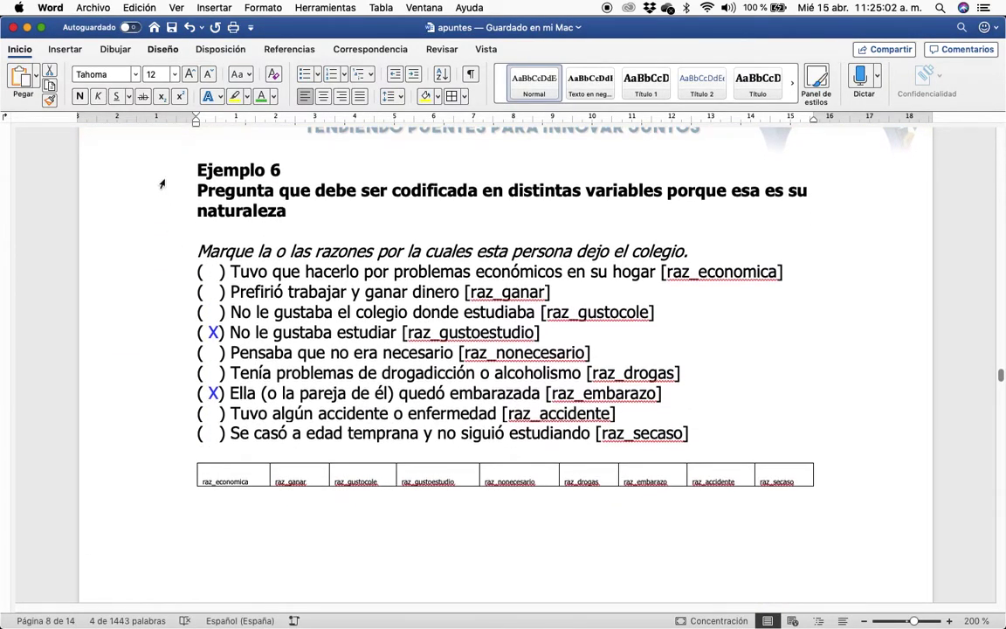
left_click(137, 175)
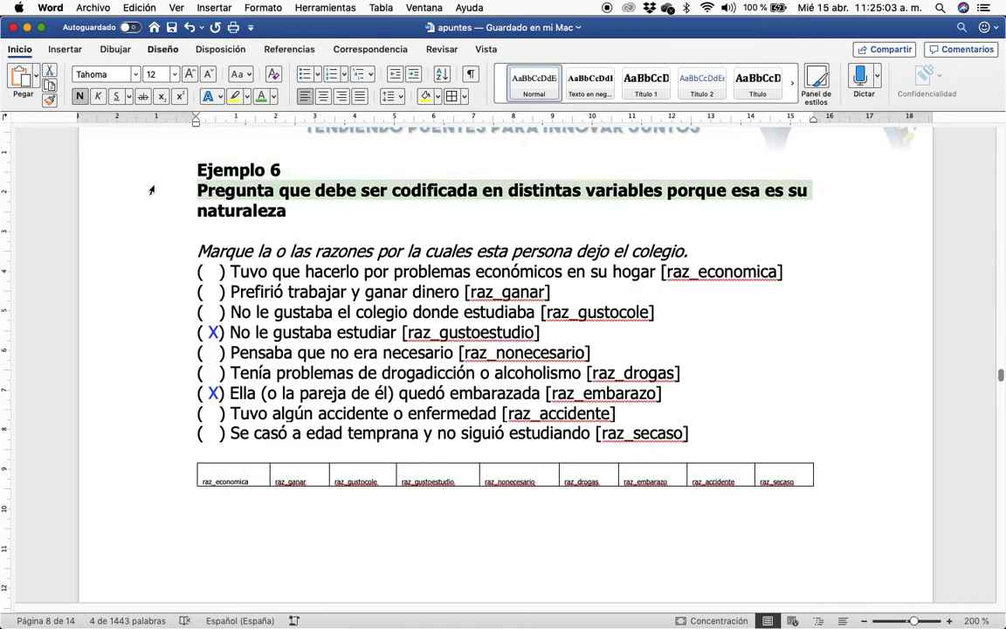
left_click(427, 212)
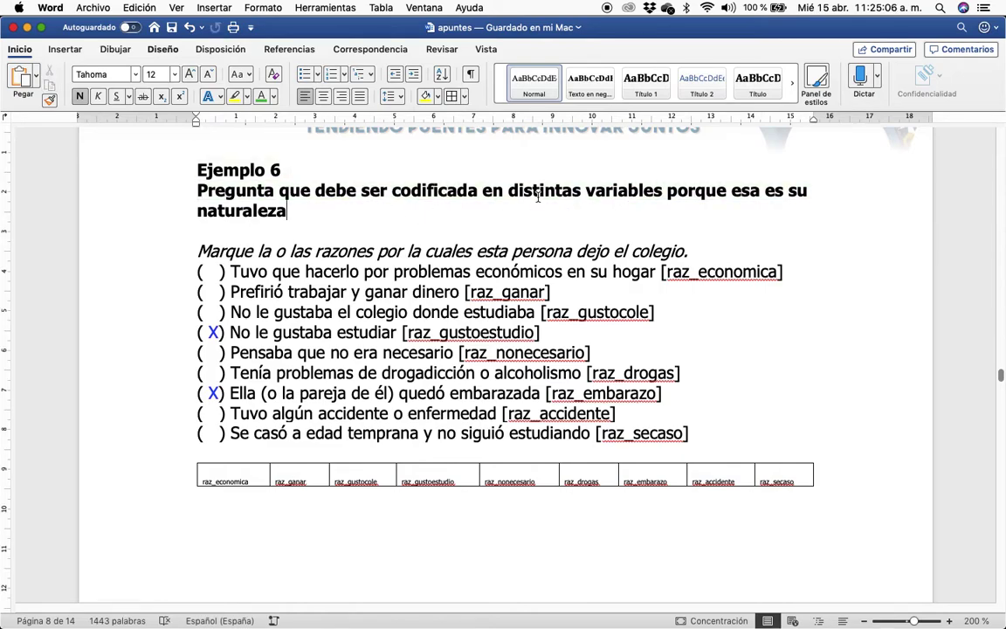
left_click(144, 216)
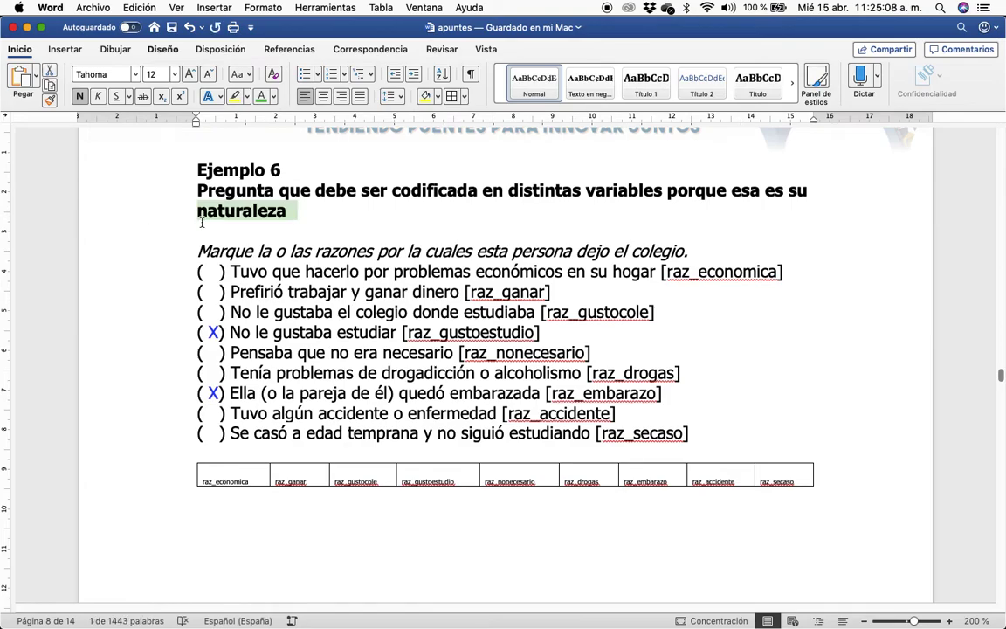
left_click(150, 255)
scroll(150, 255, "down", 3)
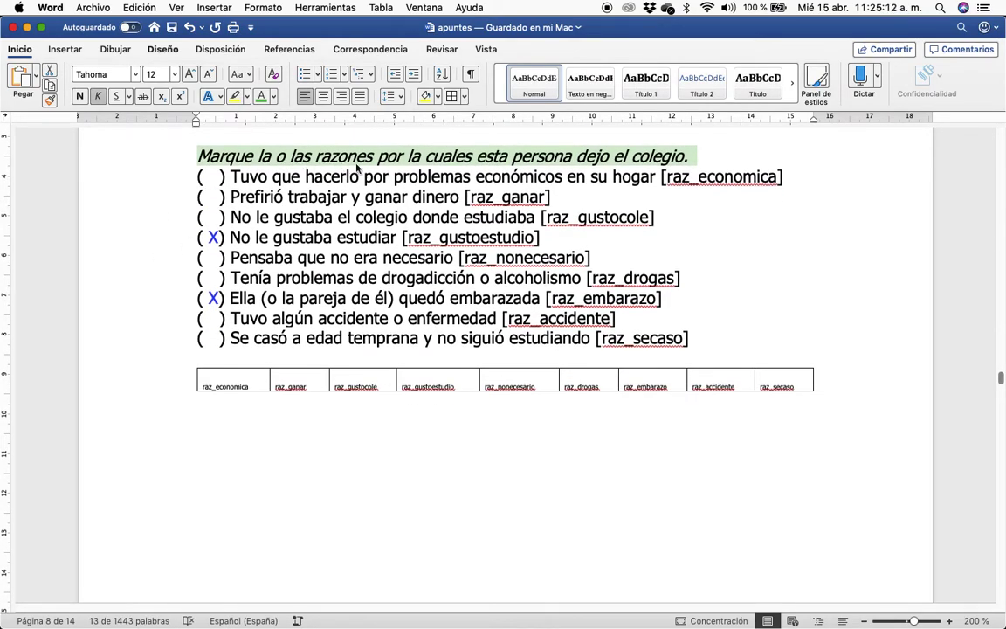
Step: Examine the block of answer options under the Ejemplo 6 question as a whole
left_click(590, 157)
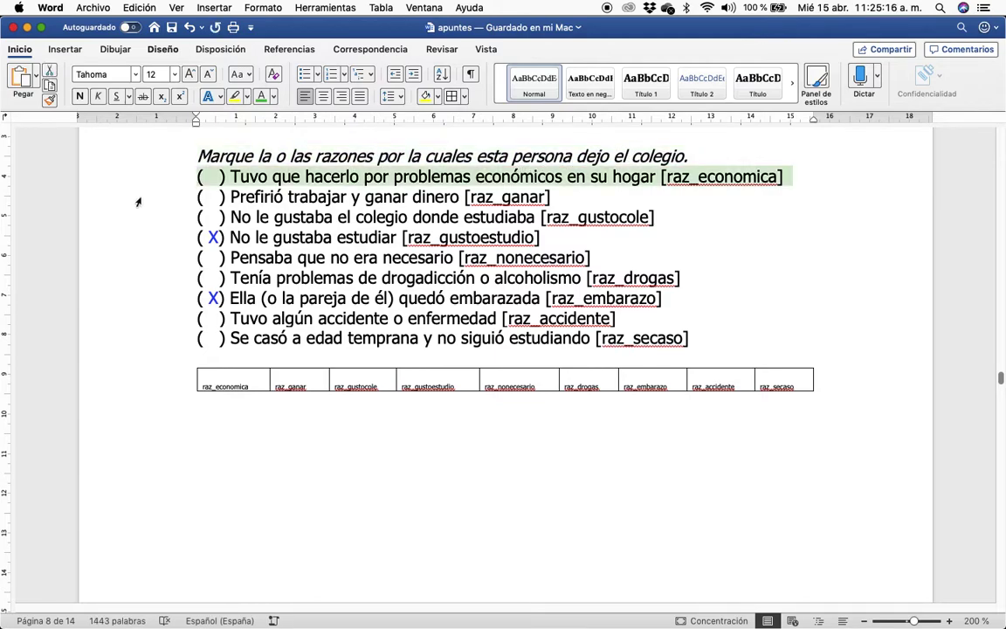
left_click(131, 278)
scroll(146, 326, "up", 5)
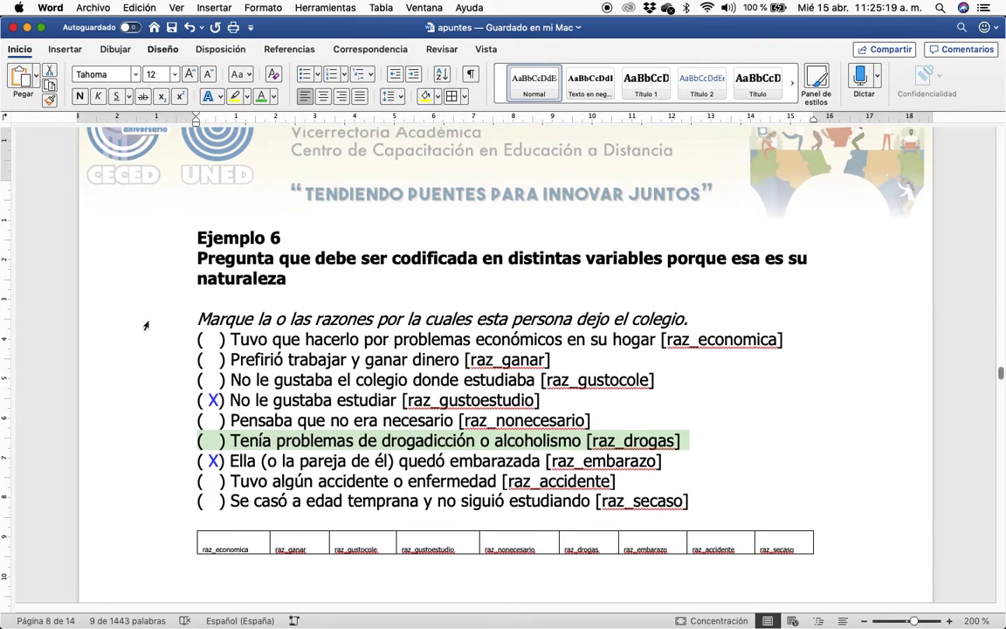
left_click(146, 260)
left_click_drag(154, 336, 174, 499)
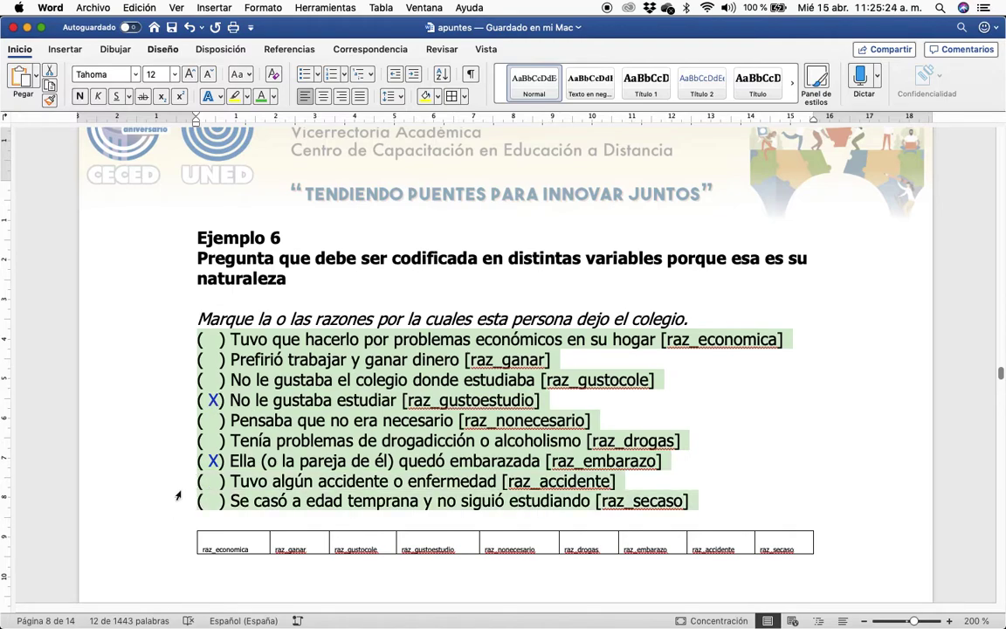
scroll(148, 332, "down", 3)
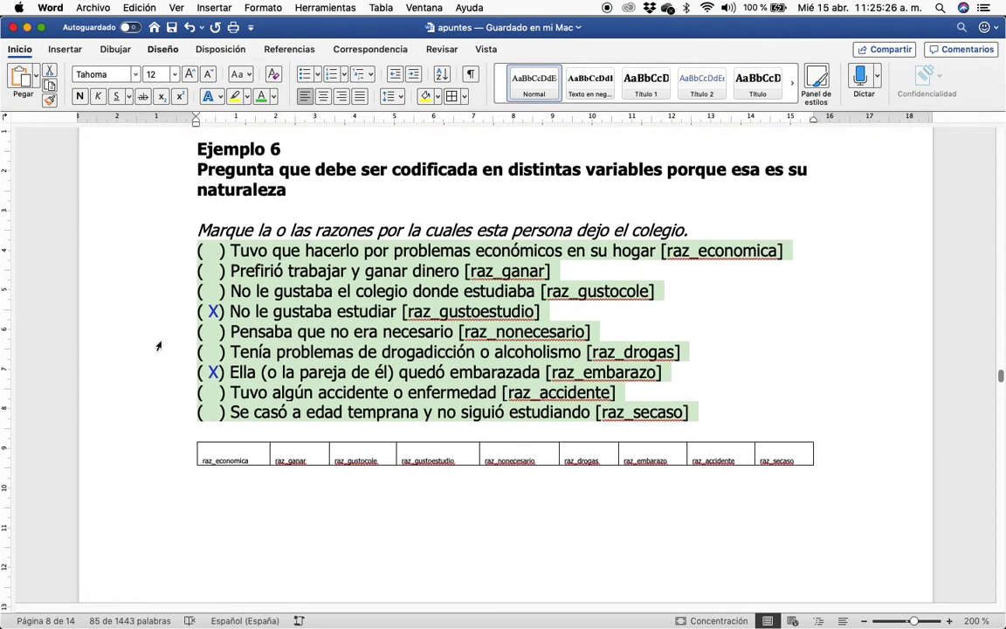
Step: Go through the Ejemplo 6 reasons line by line, reading the variable name in brackets for each
left_click(153, 248)
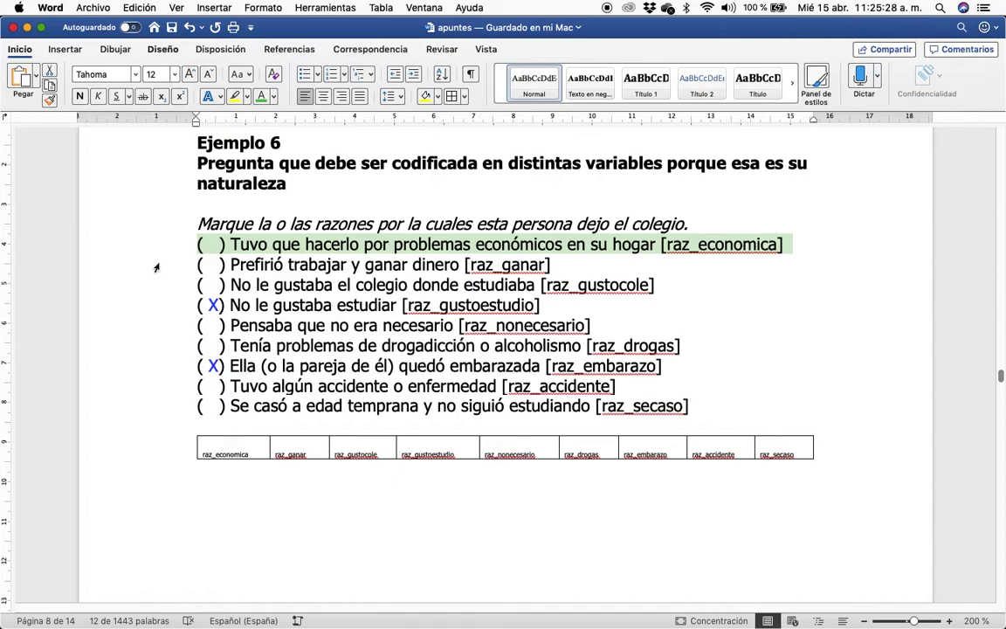
left_click(156, 267)
left_click(157, 287)
left_click(159, 307)
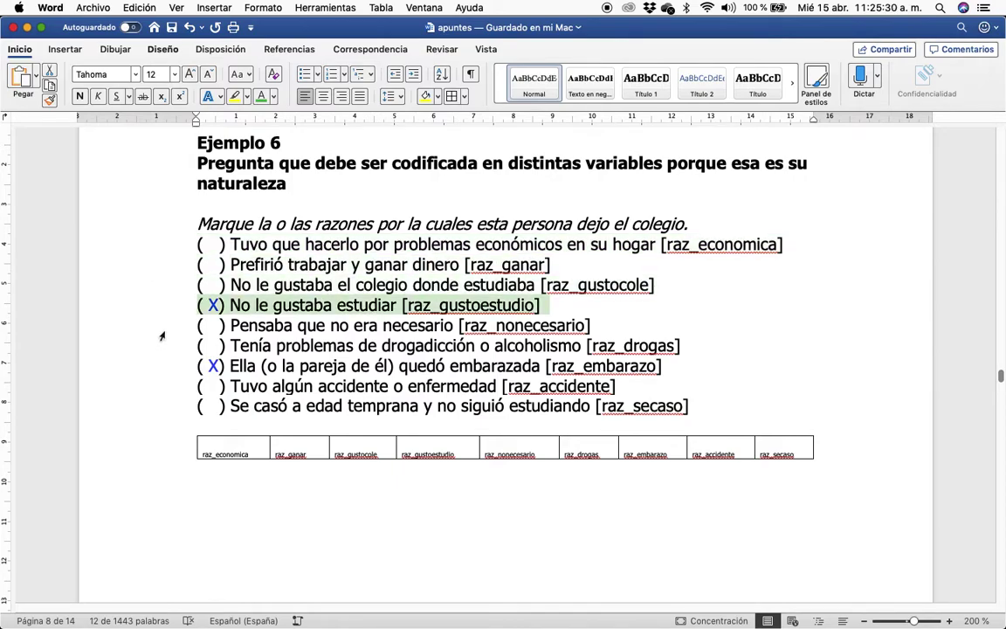
left_click(162, 327)
left_click(163, 346)
left_click(163, 366)
left_click(164, 388)
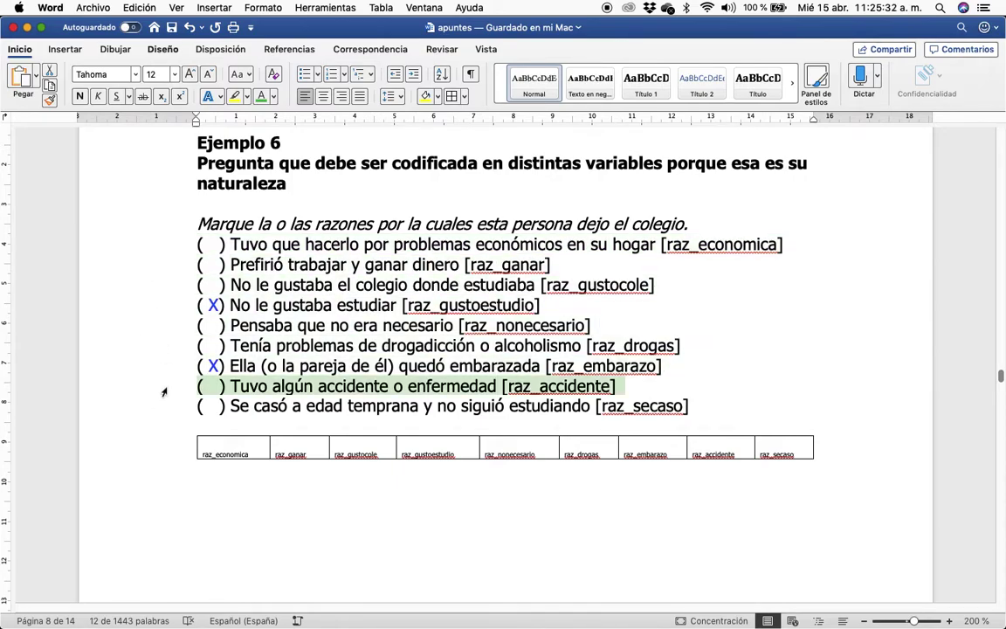
left_click(162, 421)
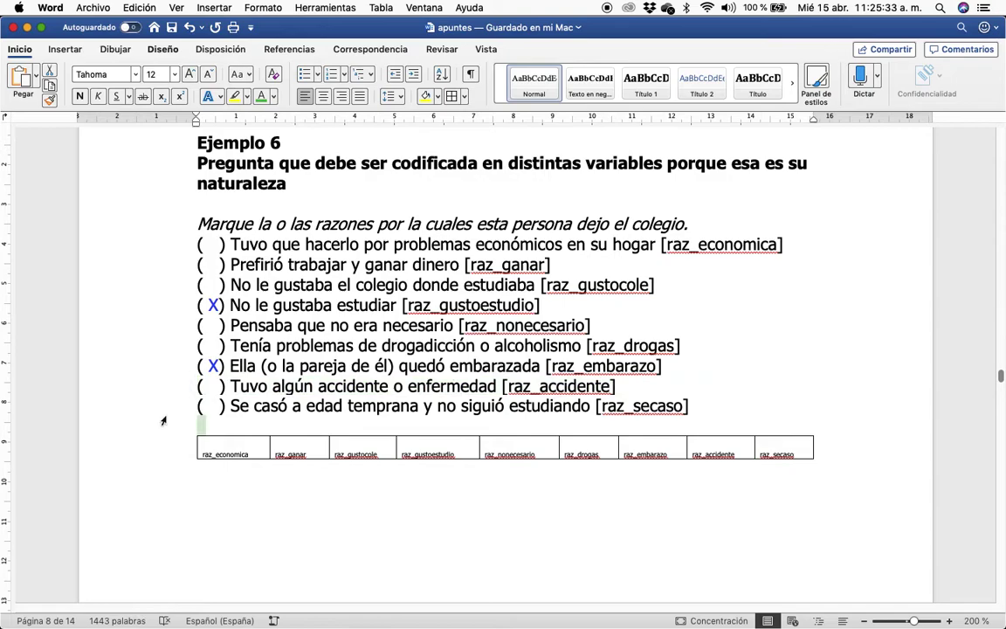
left_click(147, 247)
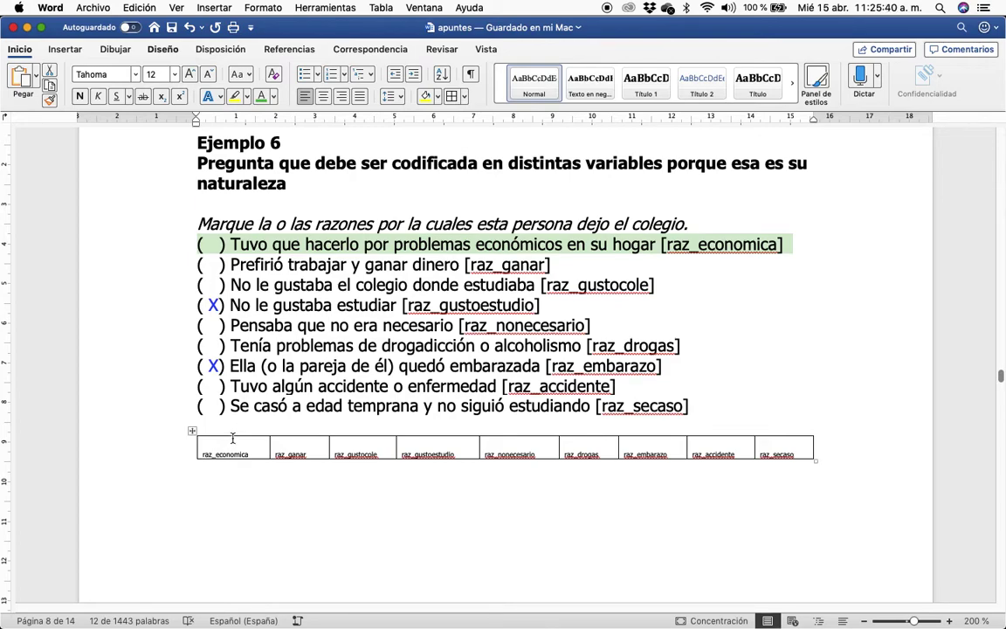
Step: Copy the table row of variable names raz_economica to raz_secaso from Word and paste it into Excel from cell O1
left_click_drag(221, 448, 771, 457)
key("super+c")
key("super+Tab")
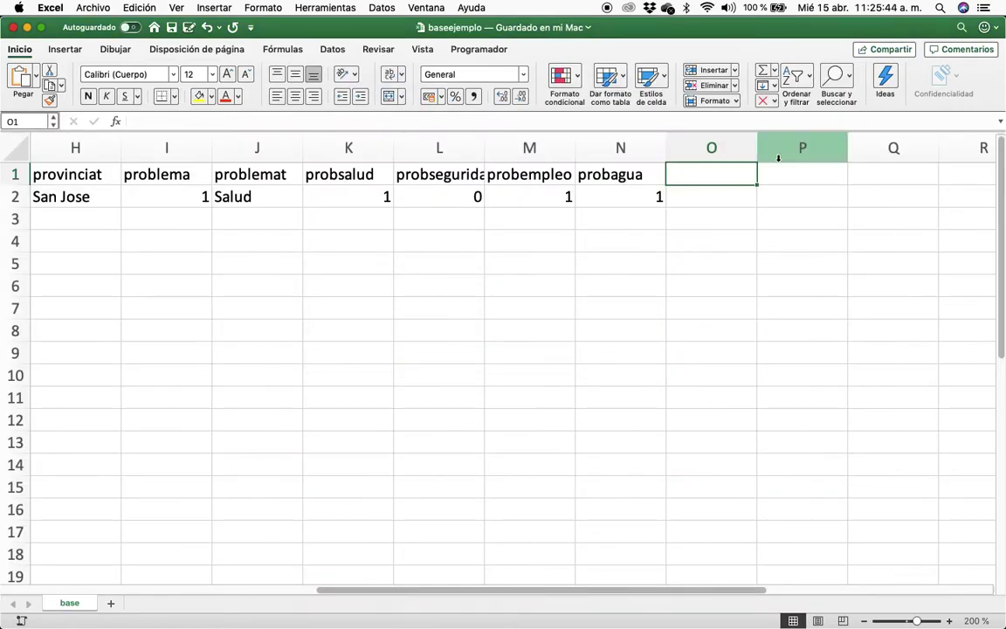
key("super+v")
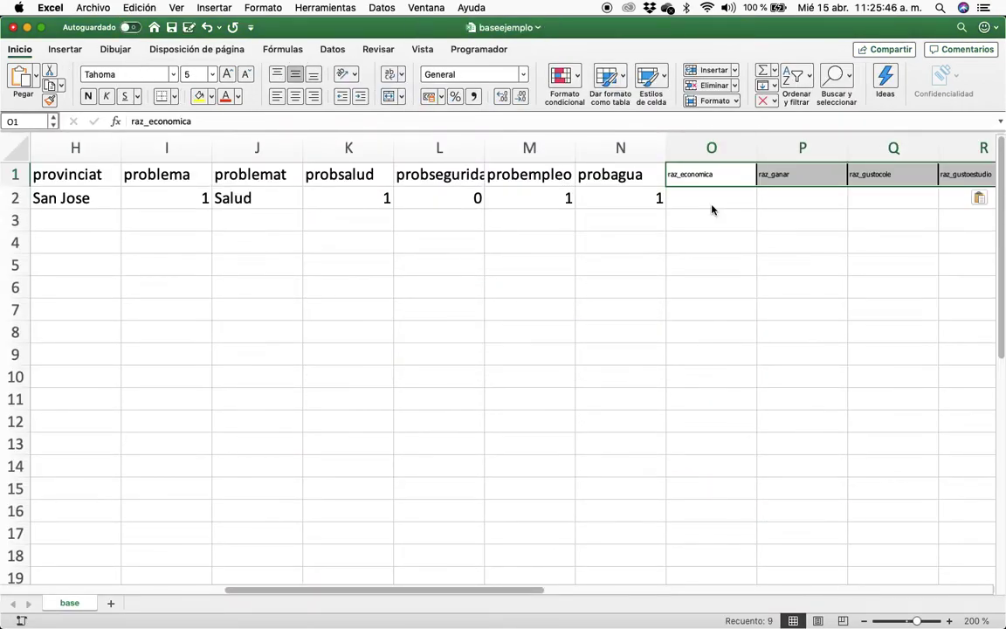
Step: Make the pasted raz_ variable names match the destination formatting and select the raz_economica header cell
left_click(978, 199)
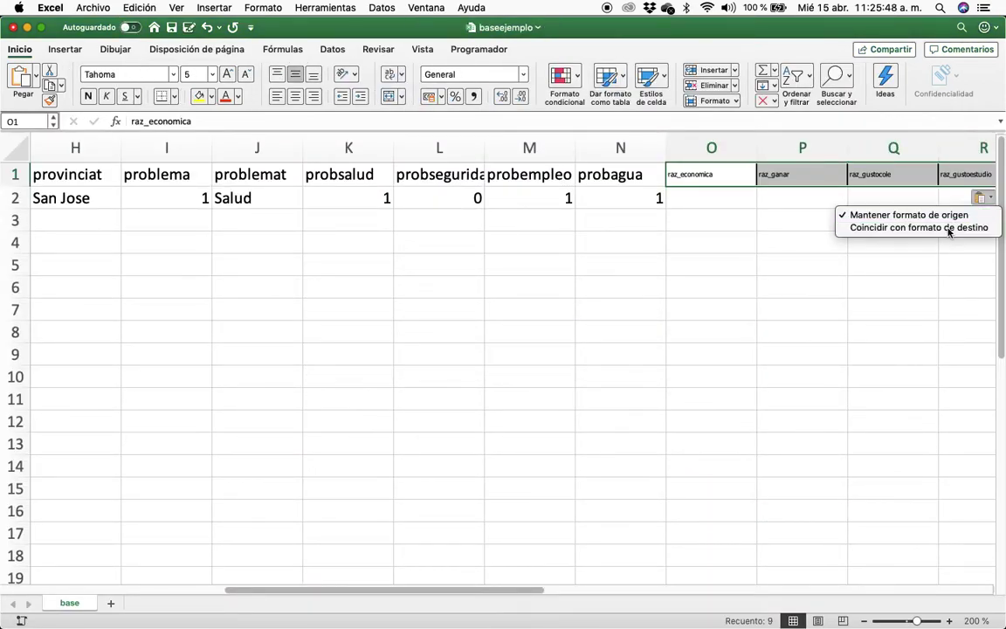
left_click(950, 227)
scroll(732, 277, "right", 2)
scroll(731, 277, "right", 5)
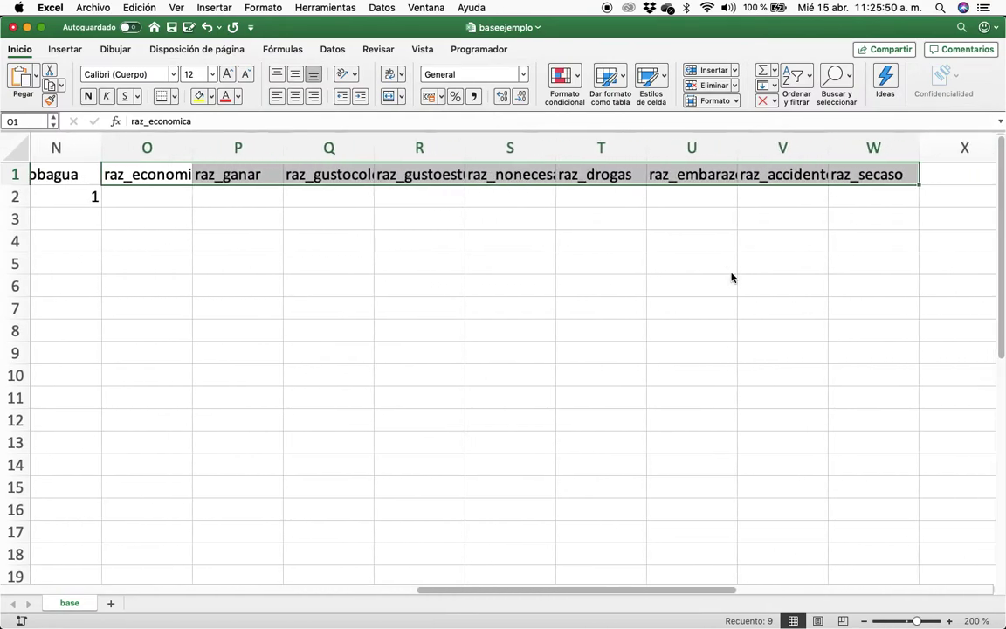
left_click(107, 192)
key("Up")
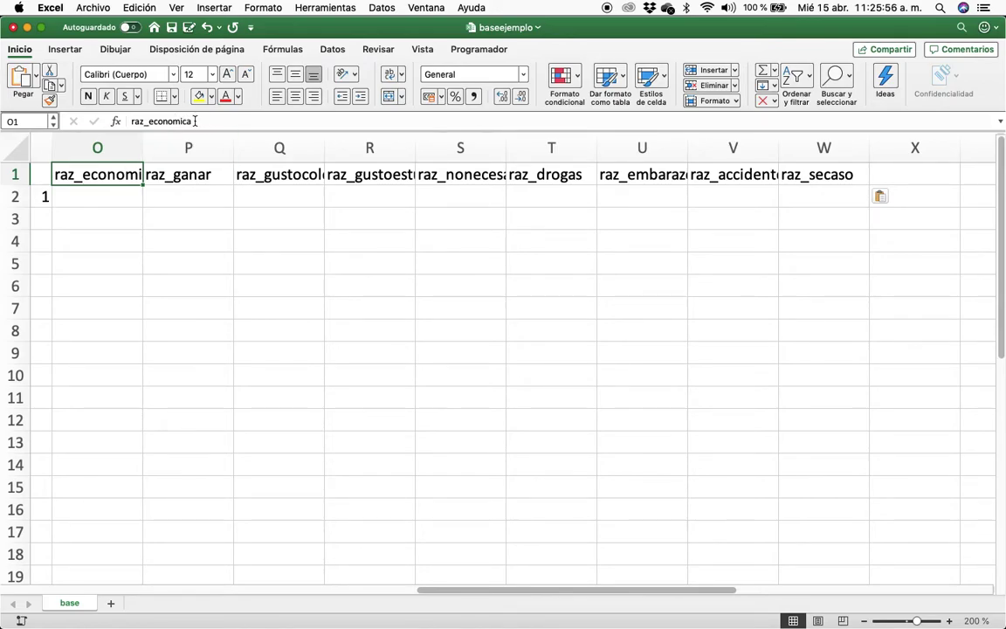
Step: Check the economic-problems reason in the Word notes and enter 0 for raz_economica in cell O2 of the Excel sheet
key("super+Tab")
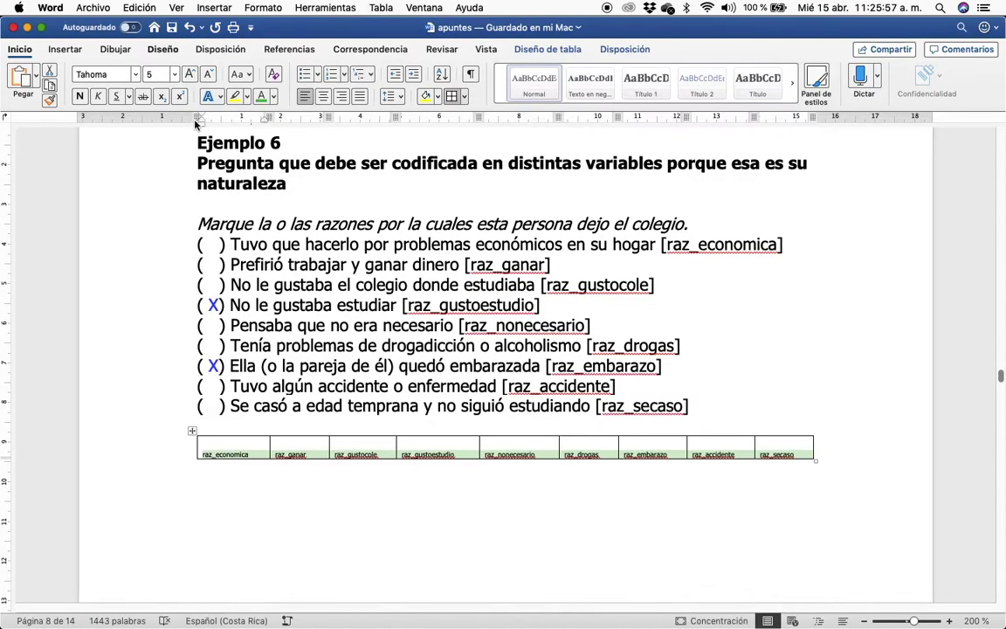
left_click(123, 236)
left_click(123, 244)
key("super+Tab")
type("0")
key("Return")
key("ctrl+z")
key("Down")
type("0")
key("Tab")
scroll(125, 242, "right", 2)
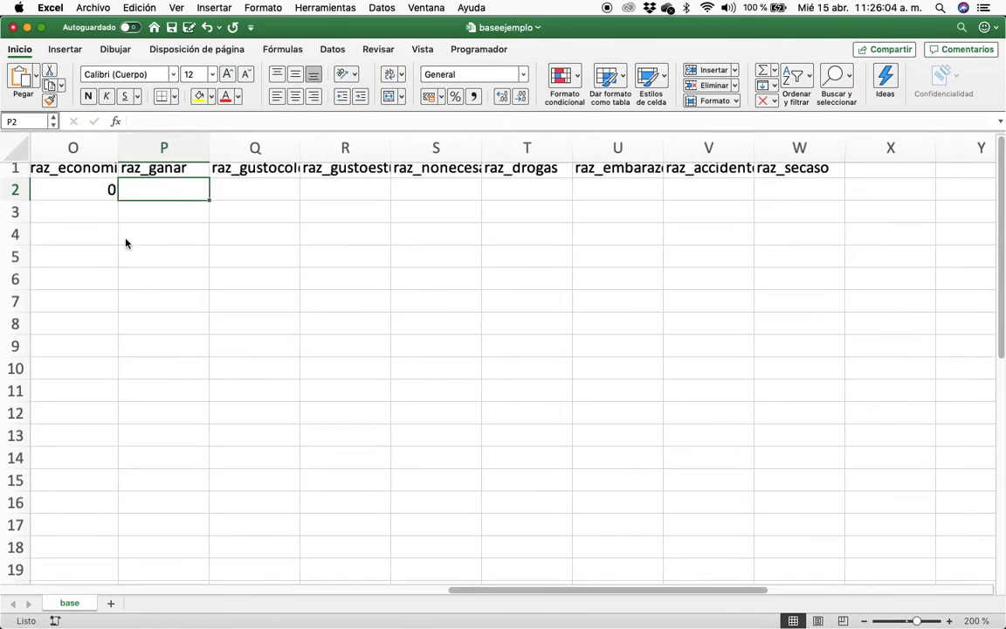
Step: Check the raz_ganar reason in the Word notes and code it as 0 in row 2 of the Excel sheet
key("super+Tab")
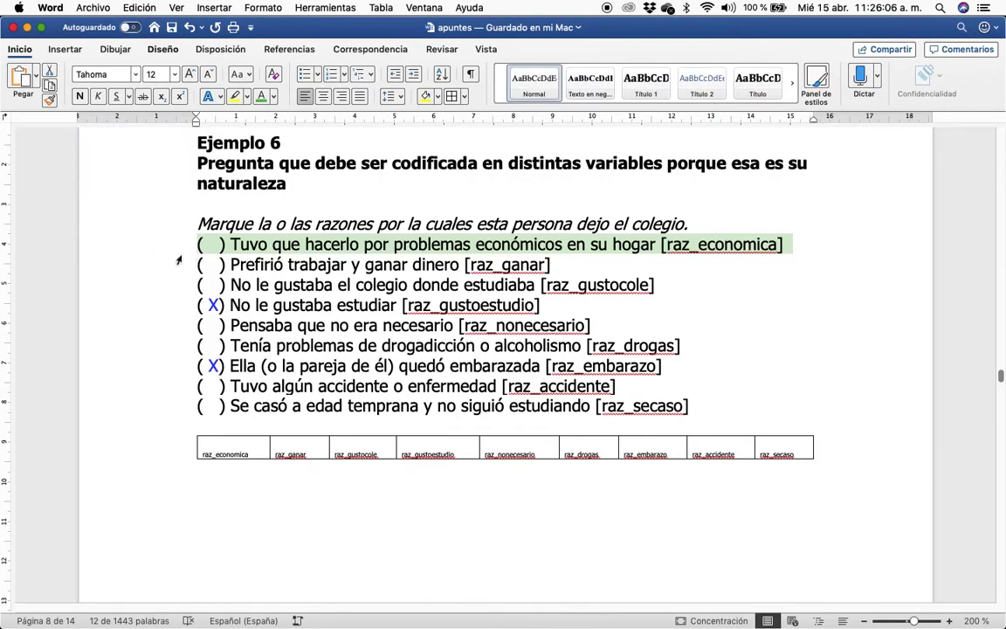
left_click(154, 266)
key("super+Tab")
type("0")
key("Tab")
Step: Check the raz_gustocole reason in Word and code it as 0 in row 2 of the Excel sheet
key("super+Tab")
left_click(136, 286)
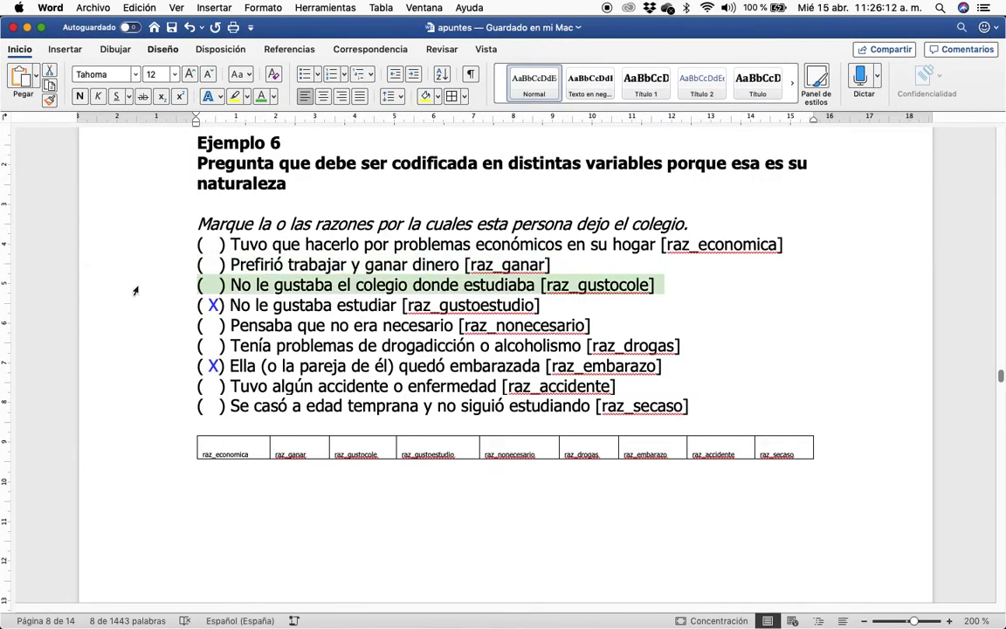
scroll(136, 291, "down", 3)
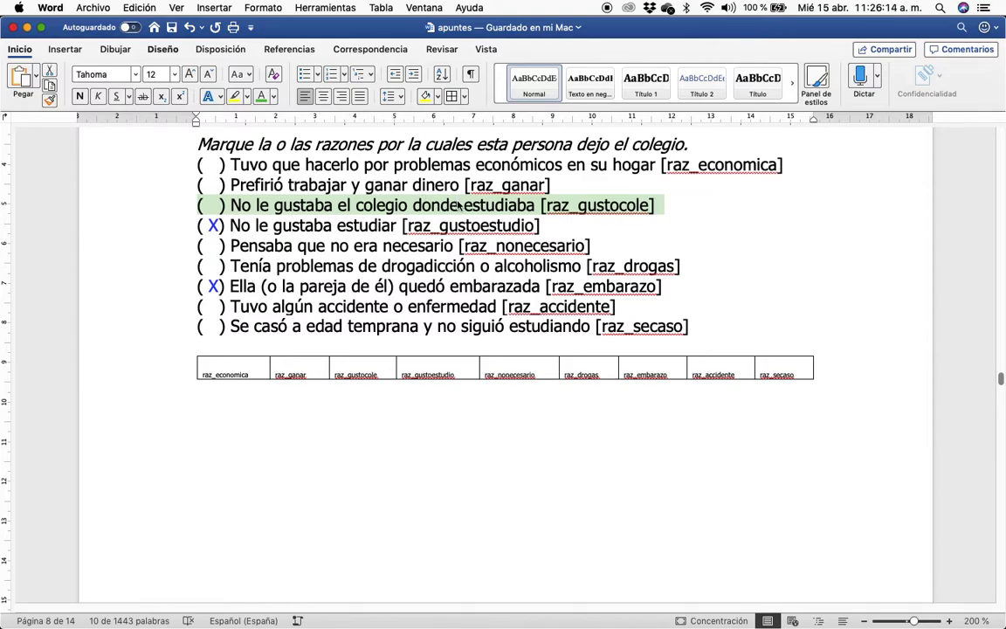
key("super+Tab")
type("0")
key("Tab")
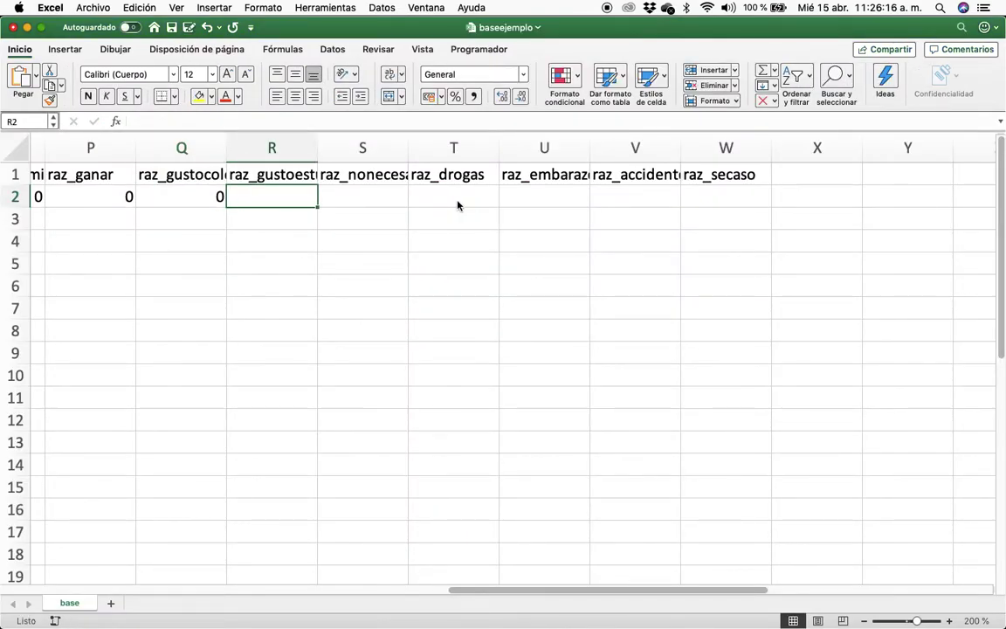
Step: Check the raz_gustoestudio reason in Word and code it as 1 in row 2 of the Excel sheet
key("super+Tab")
left_click(142, 229)
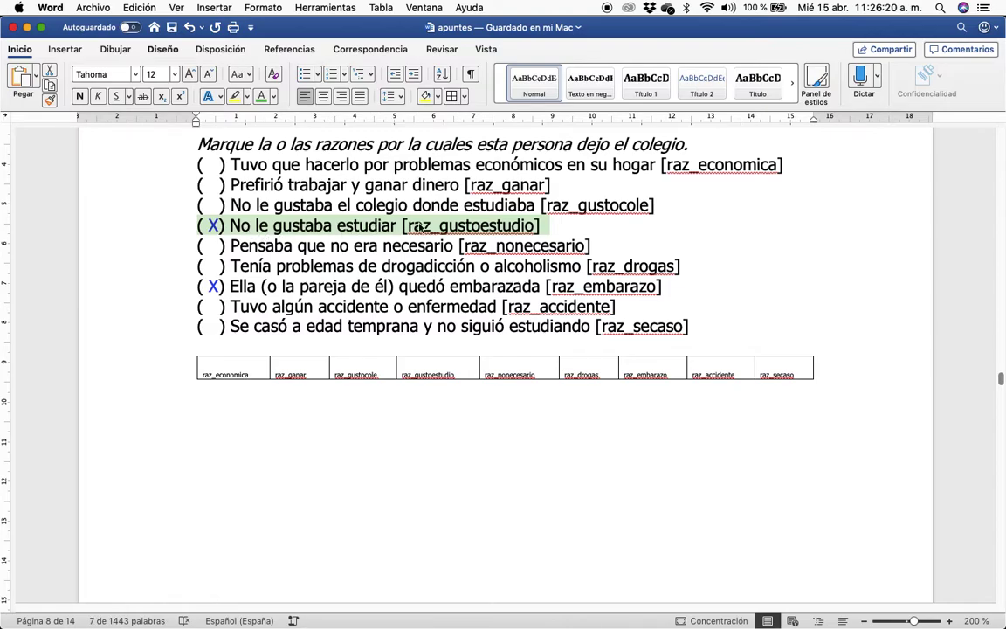
key("super+Tab")
type("1")
key("Tab")
Step: Check the raz_nonecesario reason in Word and code it as 0 in row 2 of the Excel sheet
key("super+Tab")
left_click(115, 251)
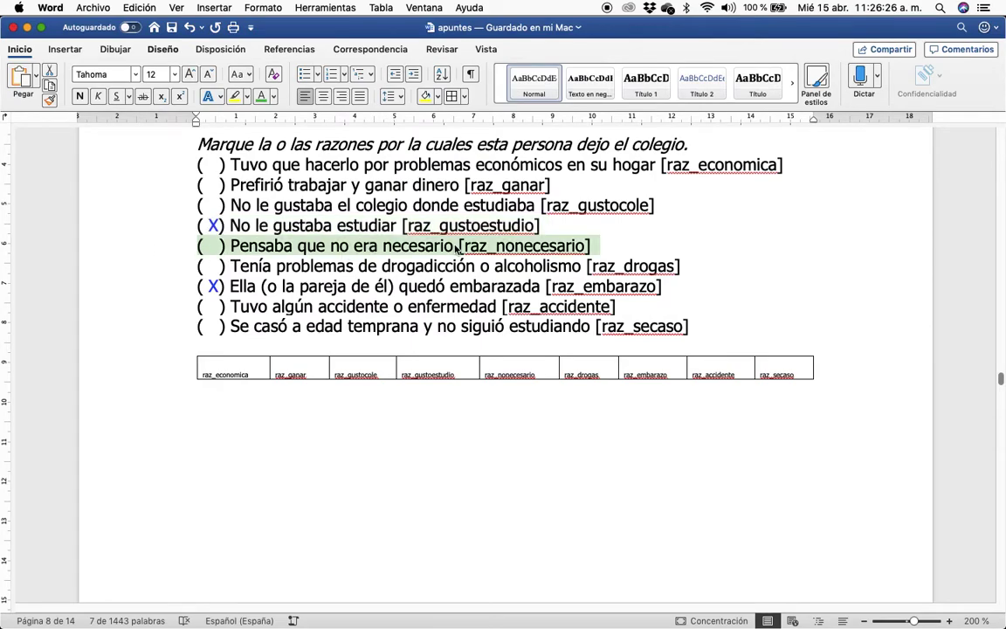
key("super+Tab")
type("0")
key("Tab")
Step: Check the Word notes and enter 0 for raz_drogas and 1 for raz_embarazo in row 2 of the Excel sheet
key("super+Tab")
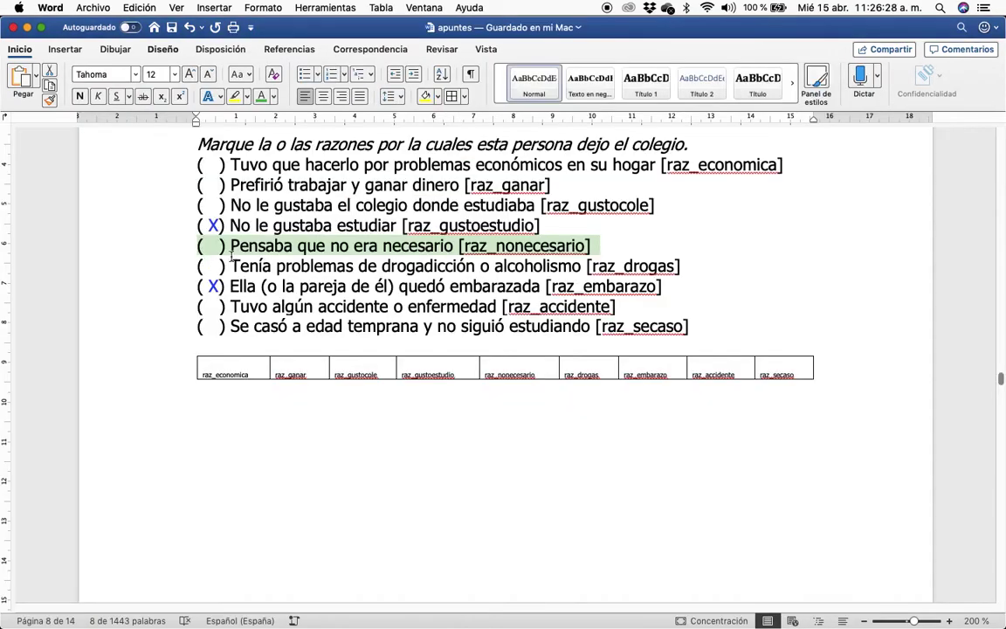
key("super+Tab")
type("0")
key("Tab")
key("super+Tab")
left_click(141, 295)
key("super+Tab")
type("1")
key("Right")
key("Left")
type("0")
key("Tab")
type("1")
key("Tab")
Step: Check the last two reasons in Word and enter 0 for both raz_accidente and raz_secaso in Excel row 2
key("super+Tab")
left_click(140, 308)
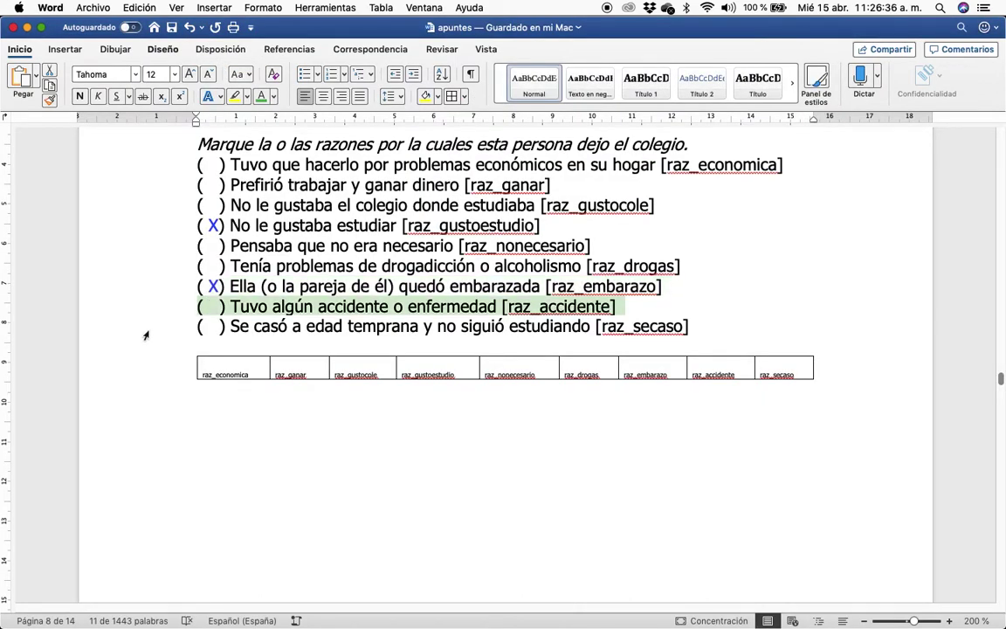
left_click(147, 330)
key("super+Tab")
type("0")
key("Tab")
type("0")
key("Tab")
Step: Review the coded raz_ variables by selecting their headers and values from raz_economica to raz_secaso, O1:W2
key("Left")
key("Left")
key("Left")
key("Left")
key("Left")
key("Left")
key("Left")
key("Left")
key("Left")
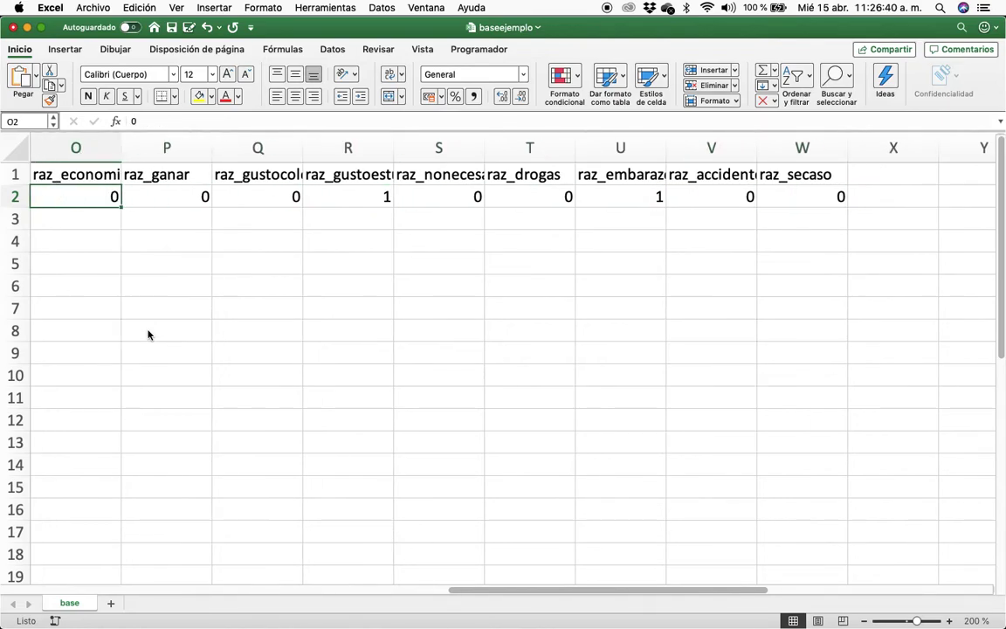
key("Left")
key("Left")
key("Right")
key("Right")
key("Up")
key("shift+Right")
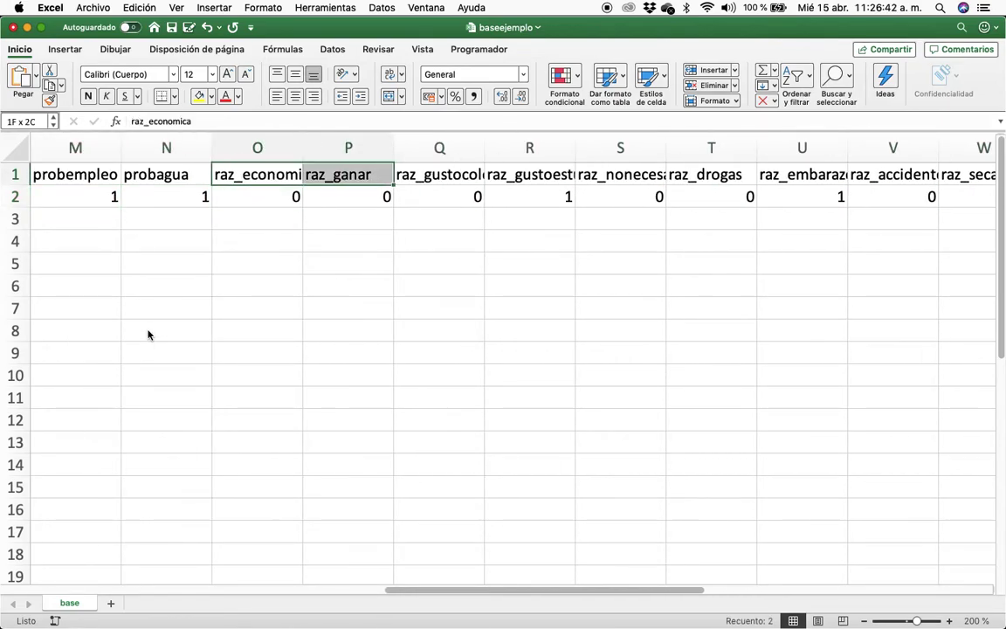
key("shift+Right")
key("shift+Right")
key("shift+Right")
key("shift+Right")
key("shift+Right")
key("shift+Right")
key("shift+Right")
key("shift+Down")
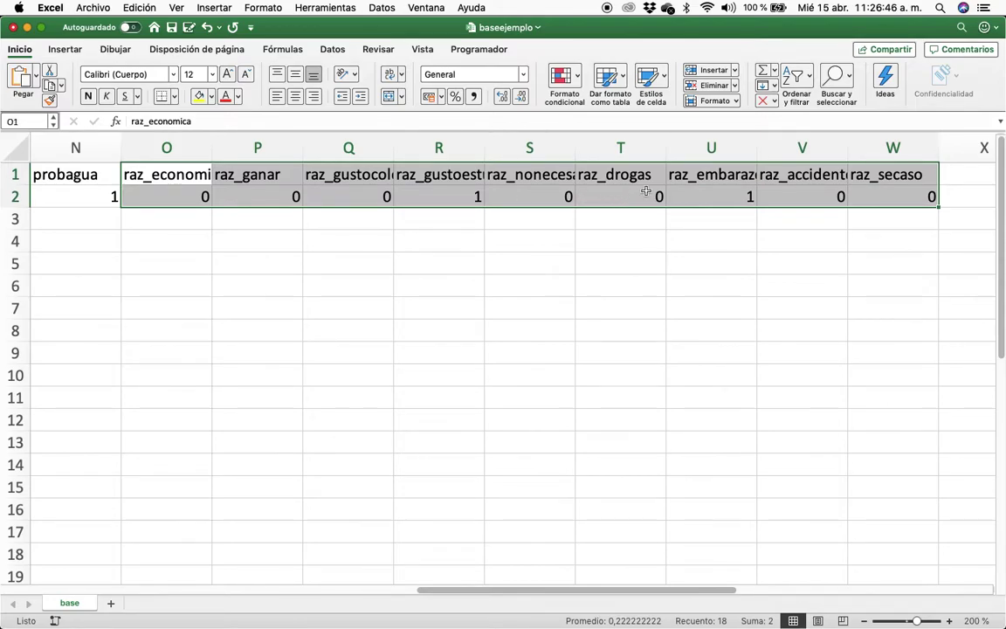
Step: Select the empty header cell X1 after raz_secaso and save the workbook
key("Right")
key("Right")
key("Right")
key("Right")
key("Right")
key("Right")
key("Right")
key("Right")
key("Right")
key("Right")
key("Right")
key("Right")
key("Right")
key("Right")
key("Right")
key("Right")
key("Right")
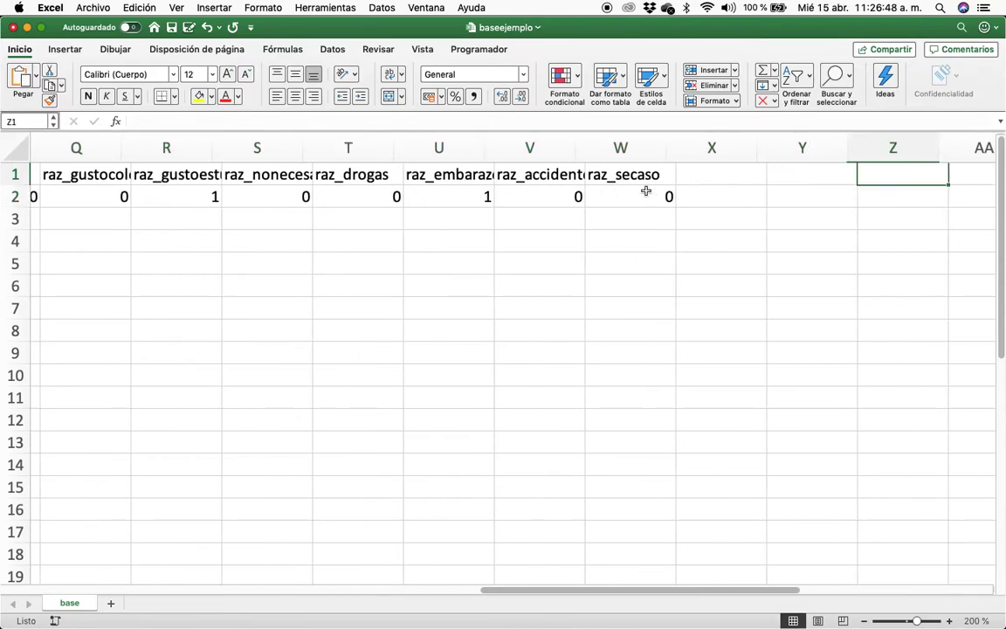
key("Left")
key("Left")
key("Left")
key("Left")
key("Left")
key("Left")
key("Left")
key("Left")
key("super+s")
Step: Switch to Word and examine the Ejemplo 7 heading and its description about a question that yields two variables
key("super+Tab")
scroll(562, 305, "down", 10)
scroll(561, 301, "down", 1)
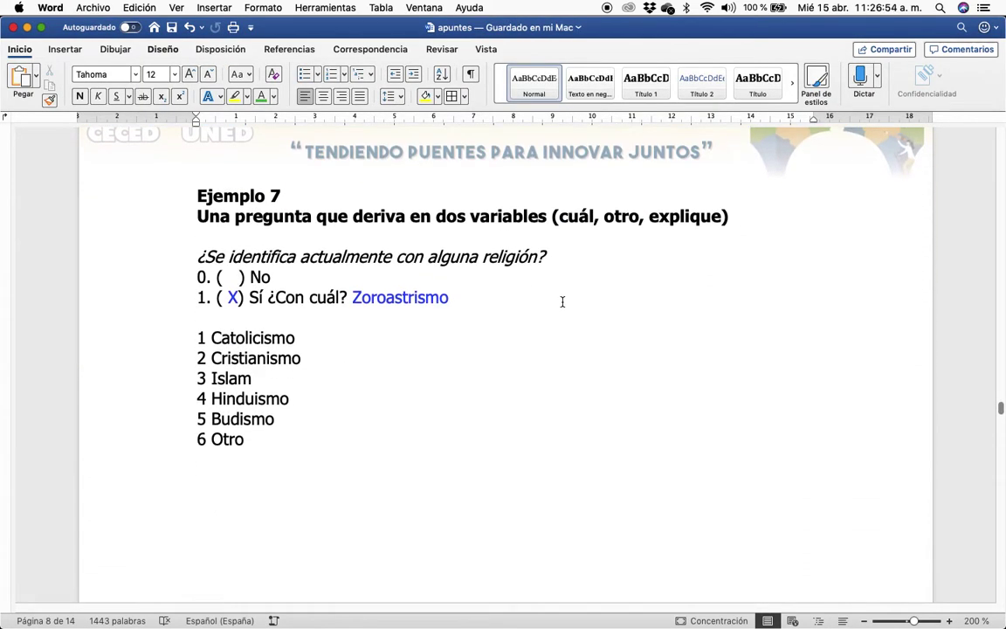
left_click(153, 198)
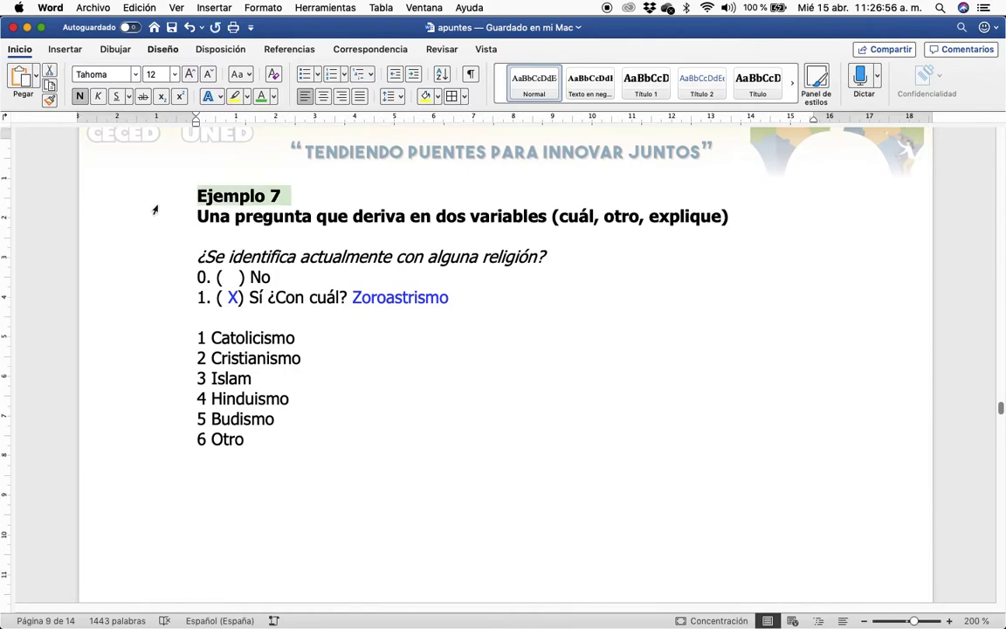
left_click(153, 218)
scroll(153, 221, "down", 1)
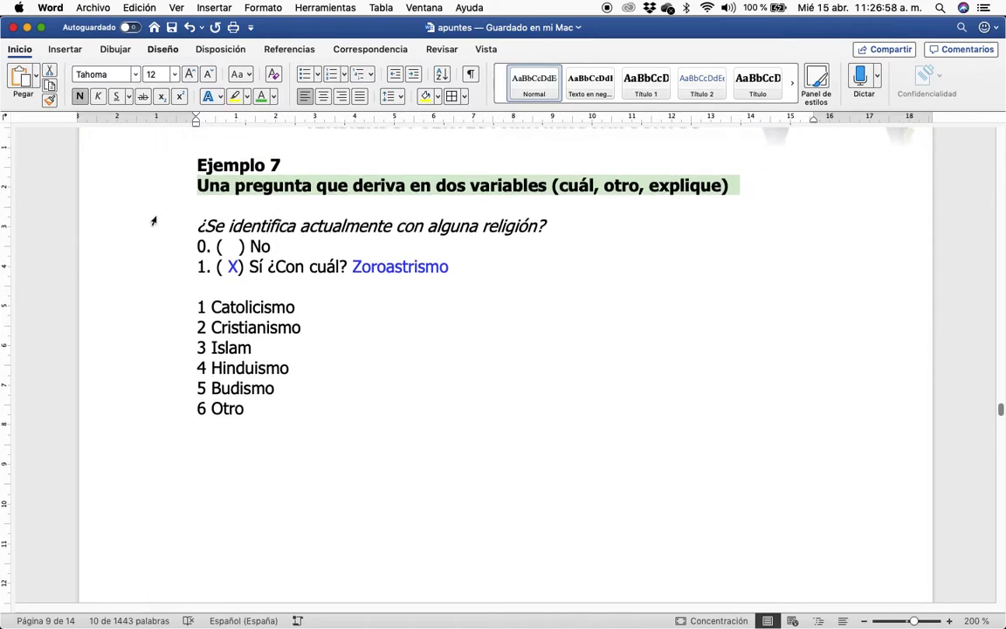
Step: Examine the Ejemplo 7 religion question, its No and Sí options and the ¿Con cuál? follow-up
left_click(145, 227)
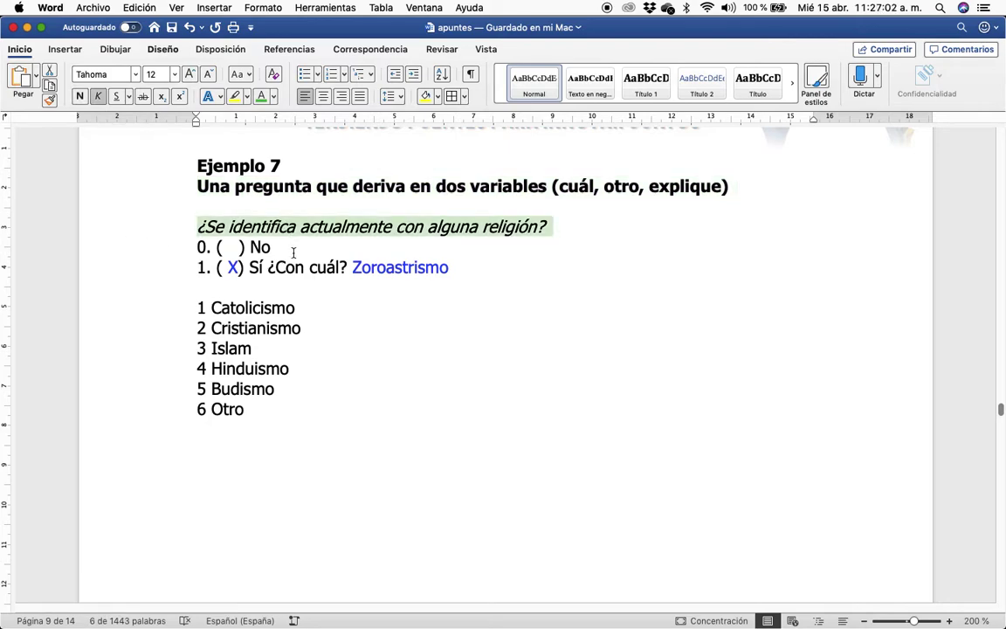
left_click(292, 248)
left_click(139, 228)
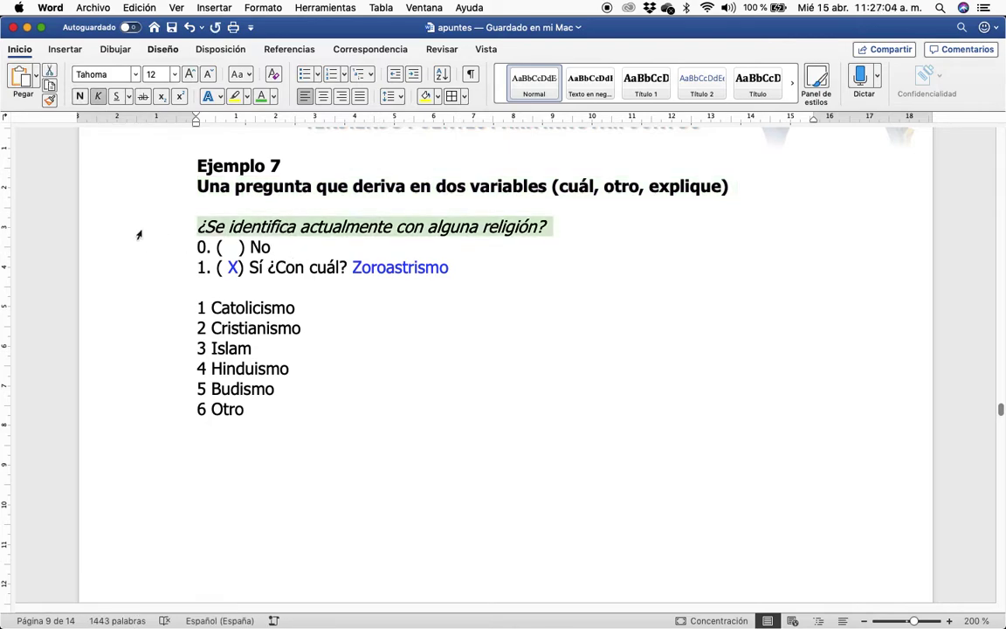
left_click(144, 252)
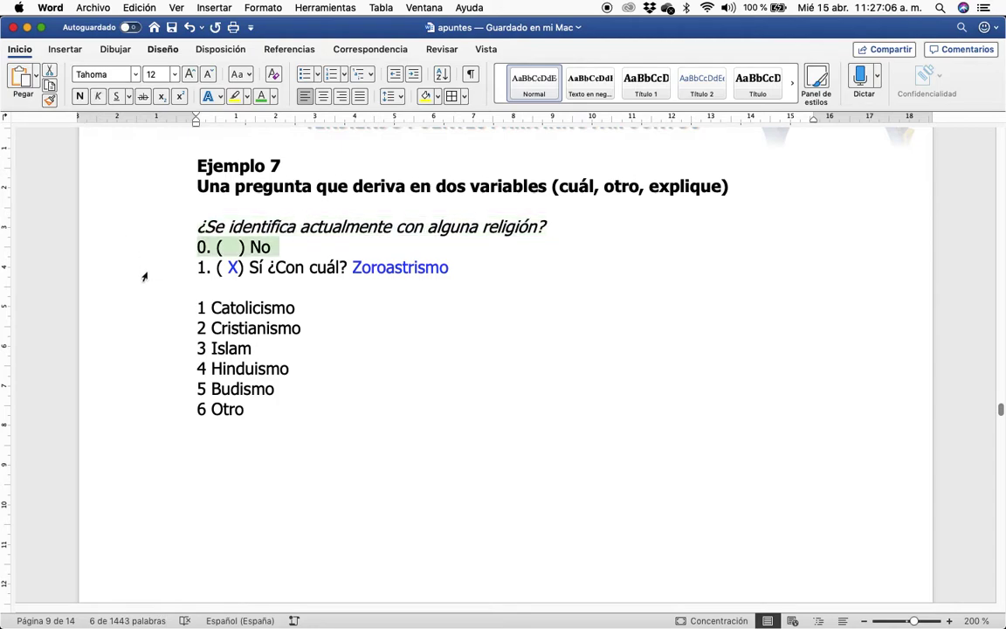
left_click(146, 273)
left_click(261, 267)
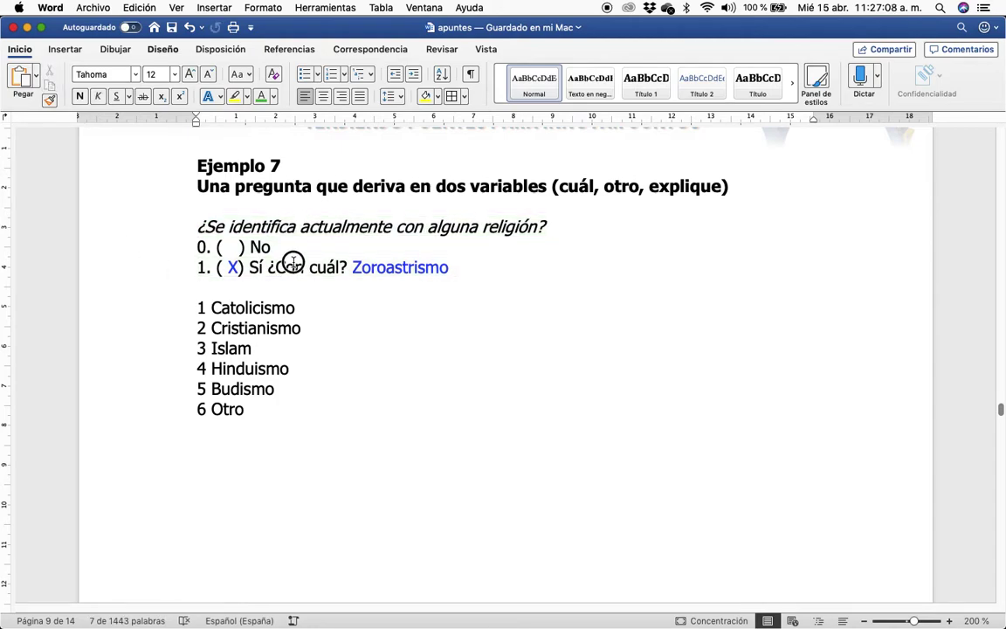
left_click_drag(270, 267, 420, 270)
left_click(153, 229)
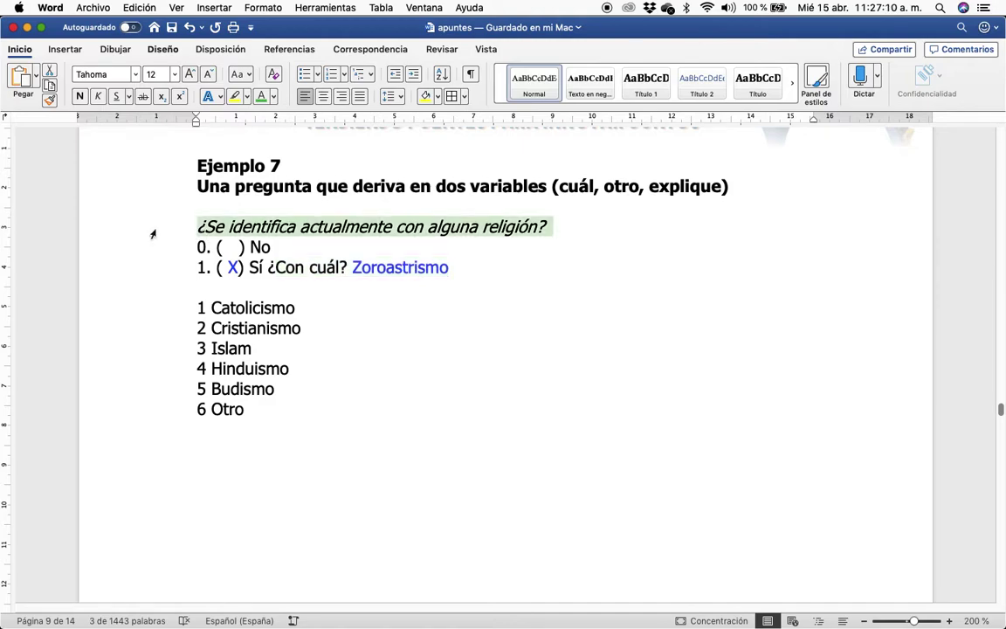
left_click(155, 249)
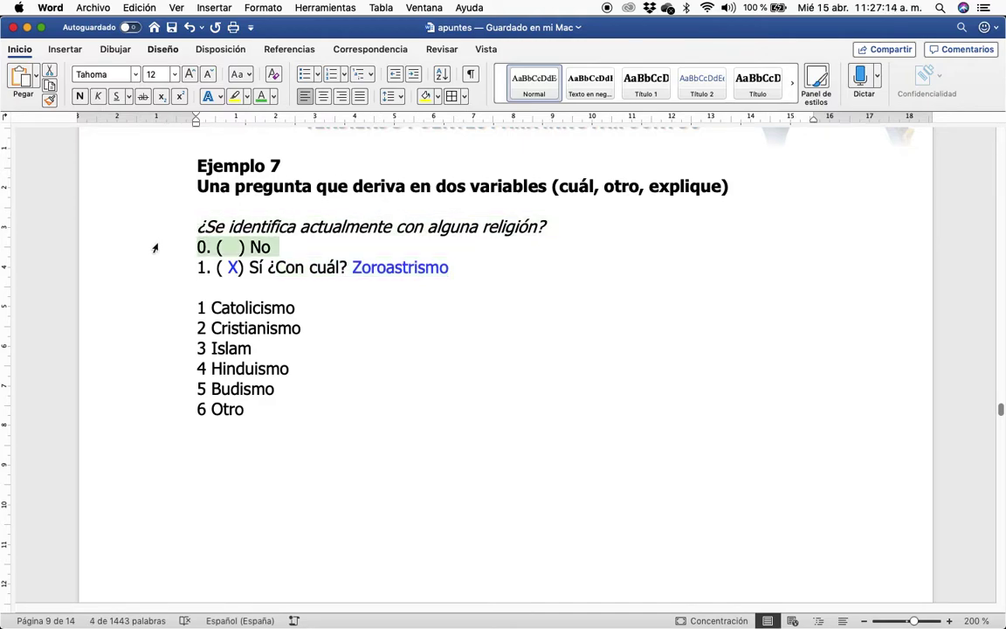
left_click(151, 228)
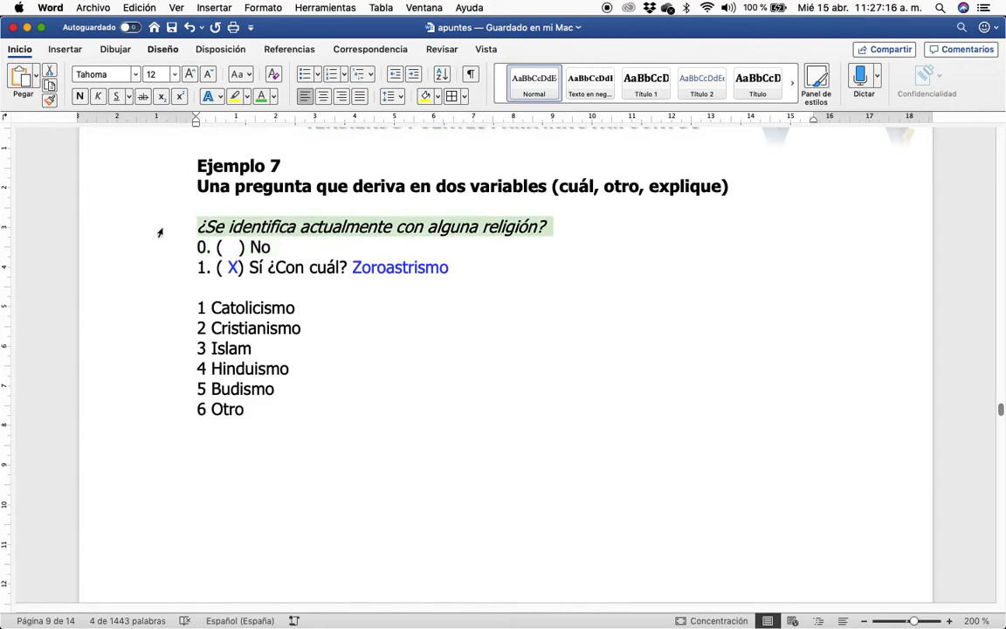
left_click(299, 248)
left_click(133, 225)
Step: Switch to Excel and enter the variable name religion in header cell X1
key("super+Tab")
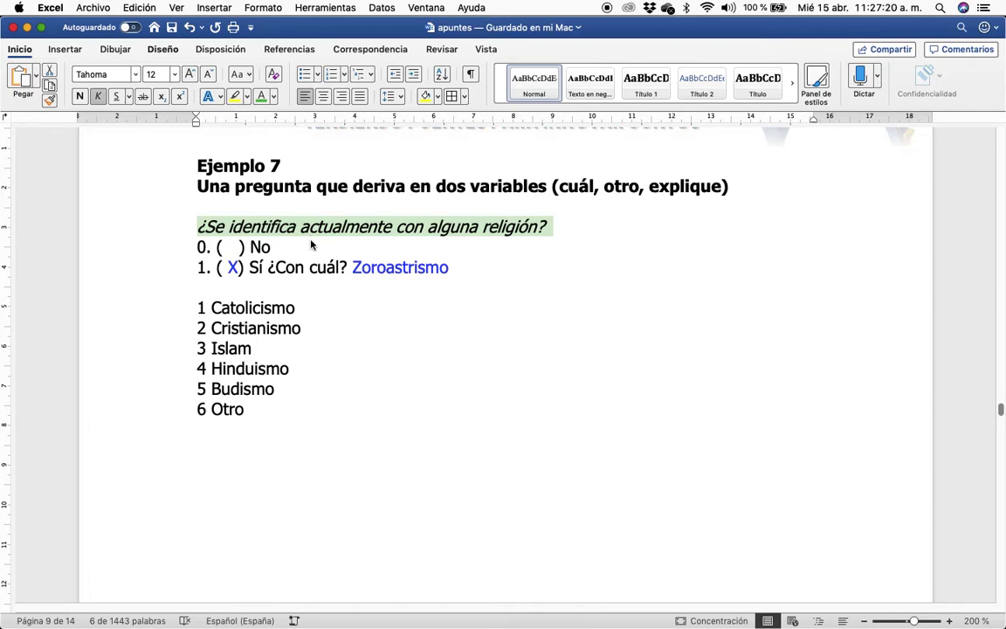
type("rligi")
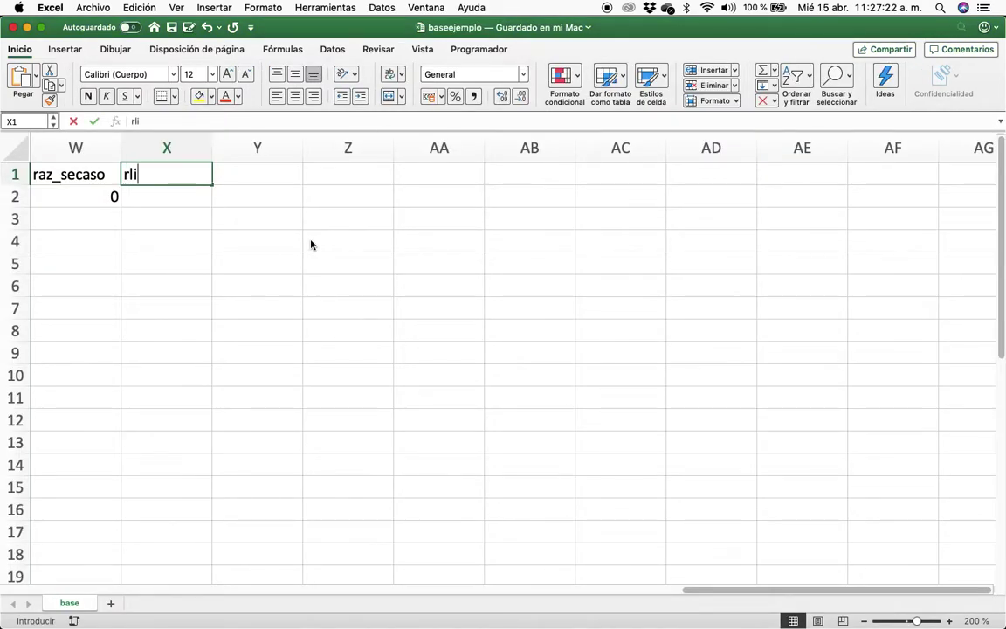
key("BackSpace")
key("BackSpace")
key("BackSpace")
key("BackSpace")
type("eligion")
key("Return")
Step: Check the No and Sí options of the religion question in Word and enter 1 for religion in Excel cell X2
key("super+Tab")
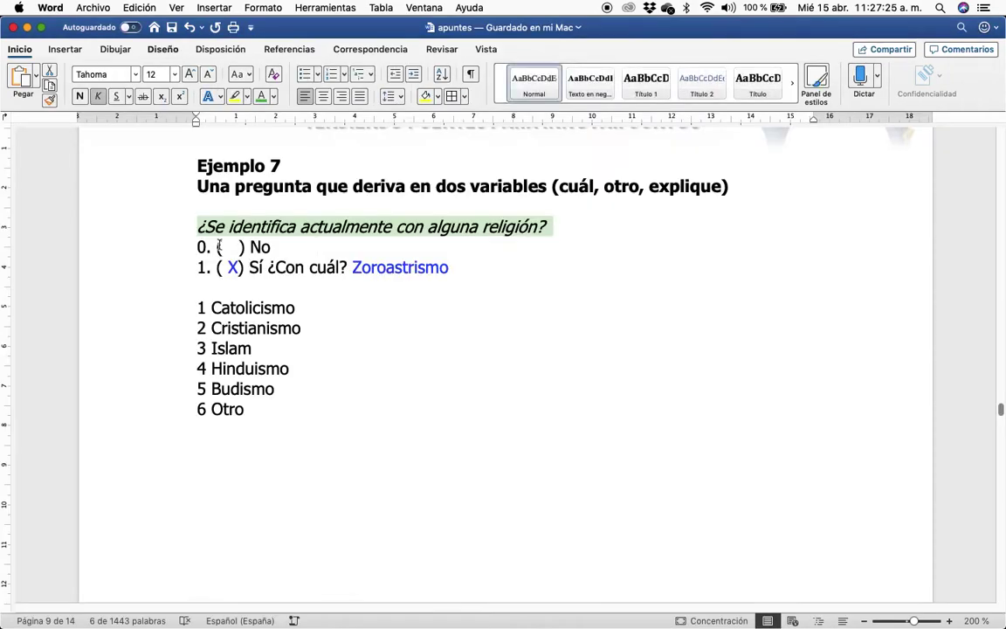
left_click(145, 247)
left_click(156, 272)
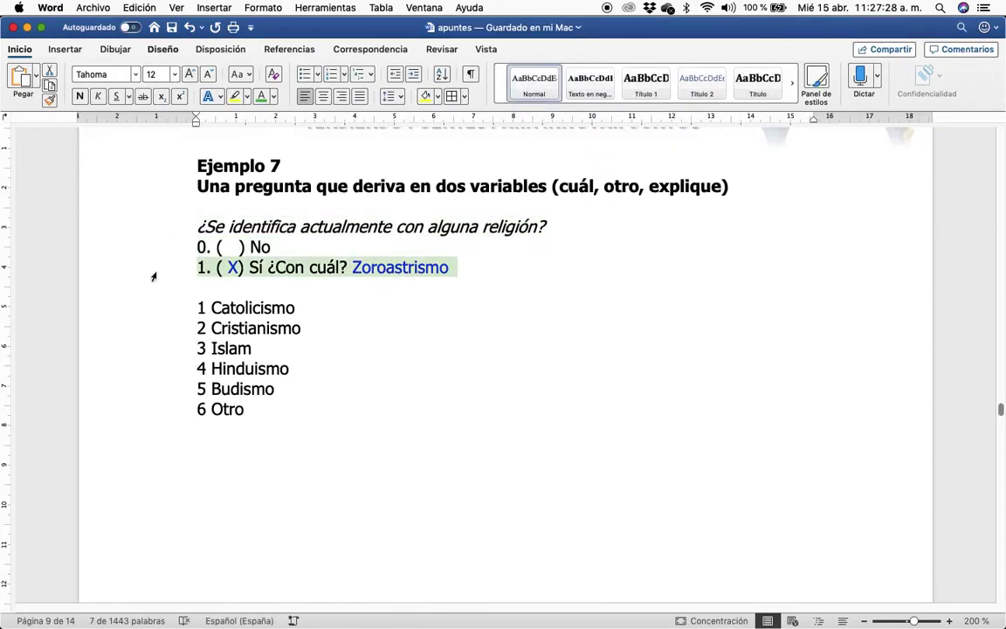
left_click(151, 250)
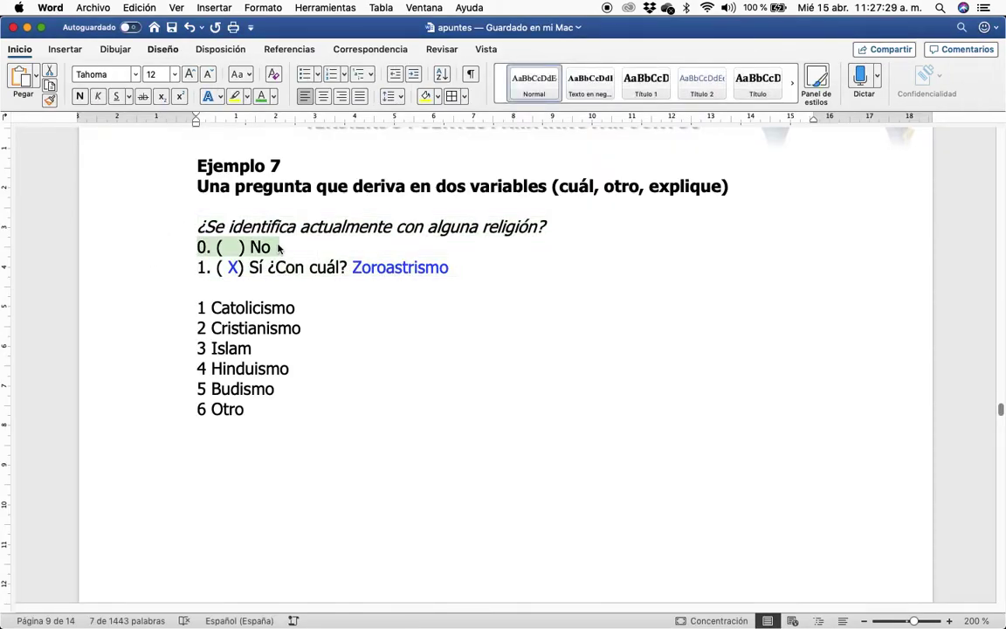
left_click(139, 267)
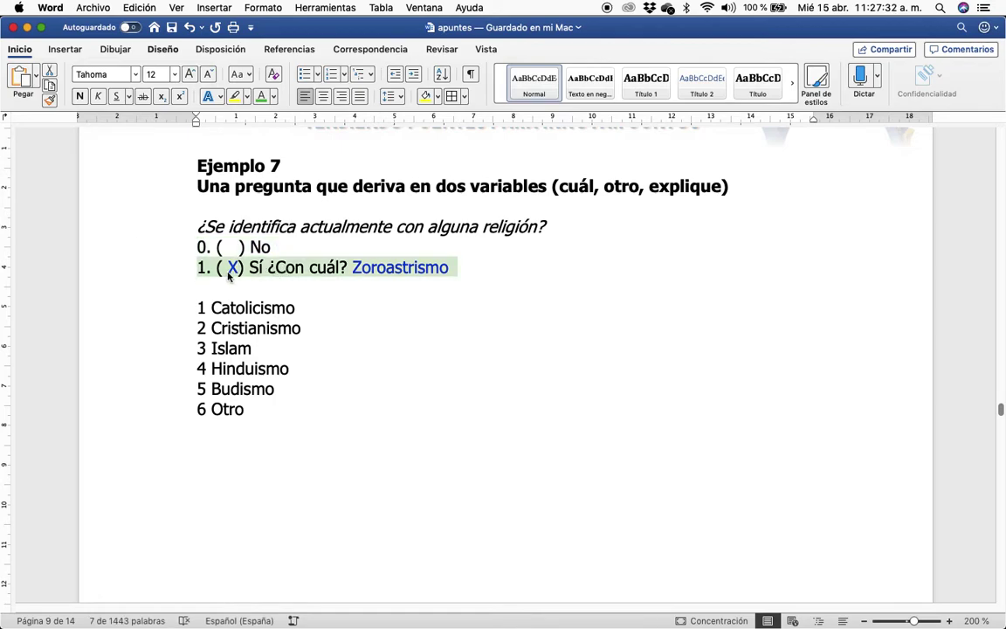
key("super+Tab")
key("Up")
key("Down")
key("super+Tab")
key("super+Tab")
type("1")
key("Tab")
Step: Check the ¿Con cuál? follow-up of the religion question in Word and enter the variable name religioncual in Excel header cell Y1
key("Up")
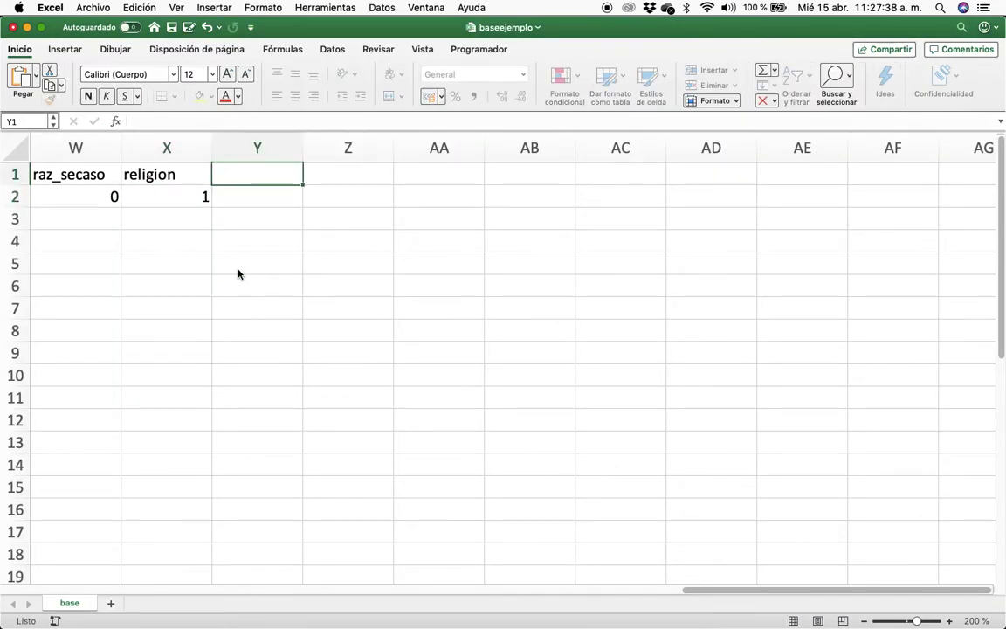
key("super+Tab")
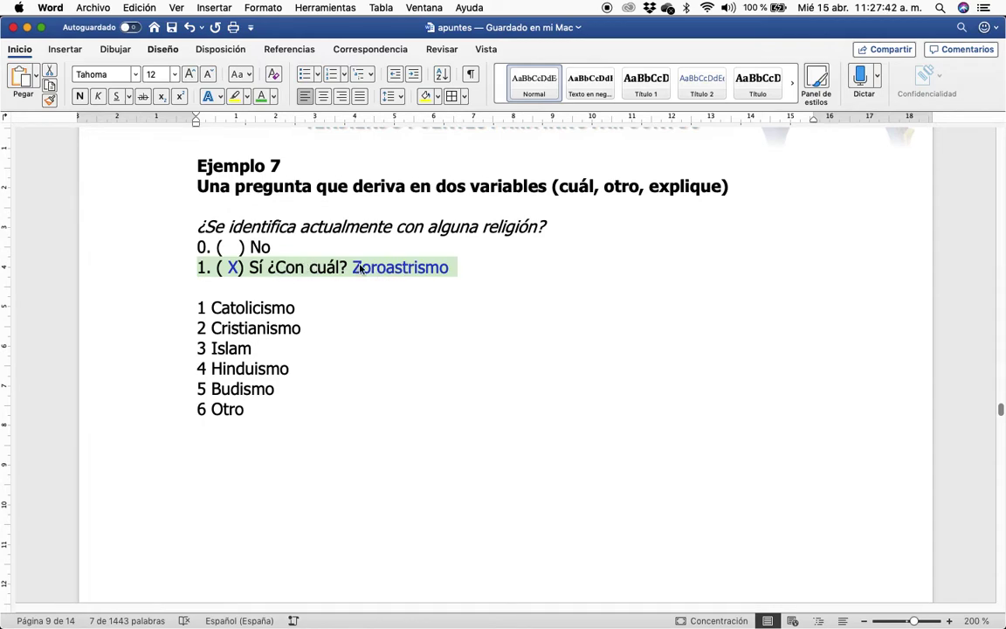
left_click(276, 273)
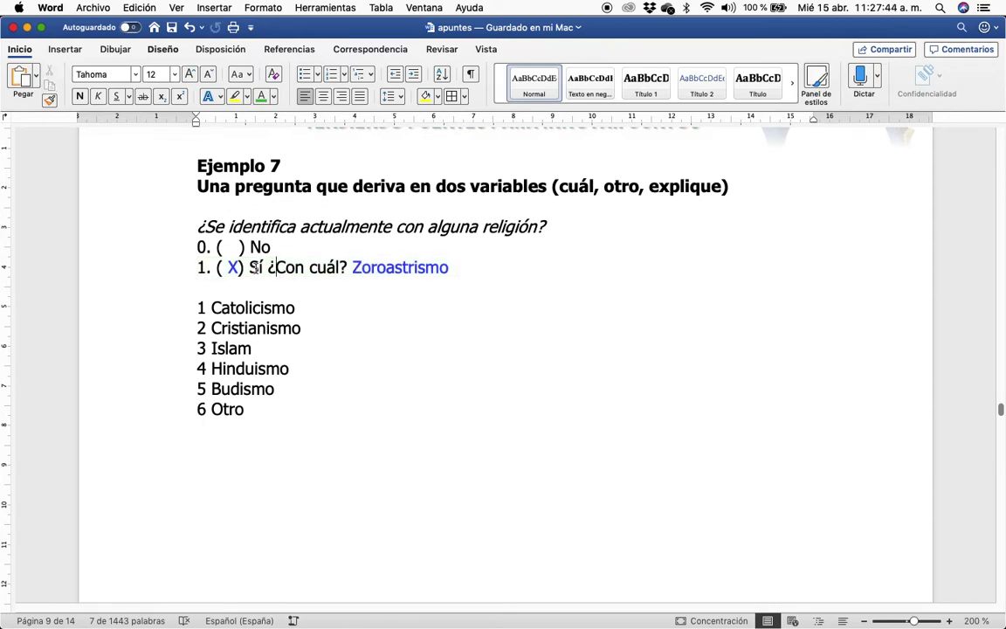
key("super+Tab")
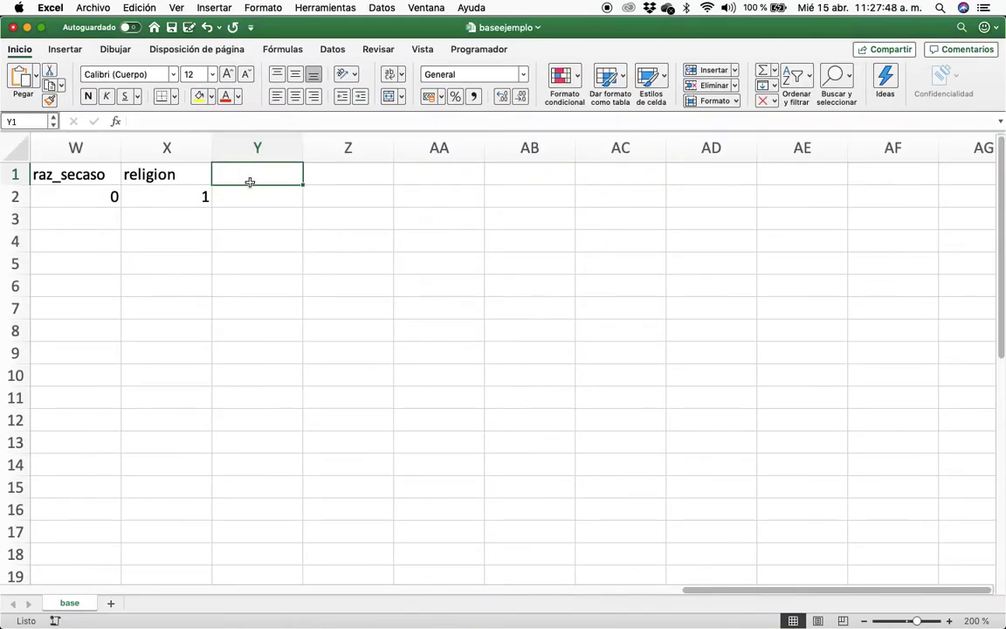
type("rel")
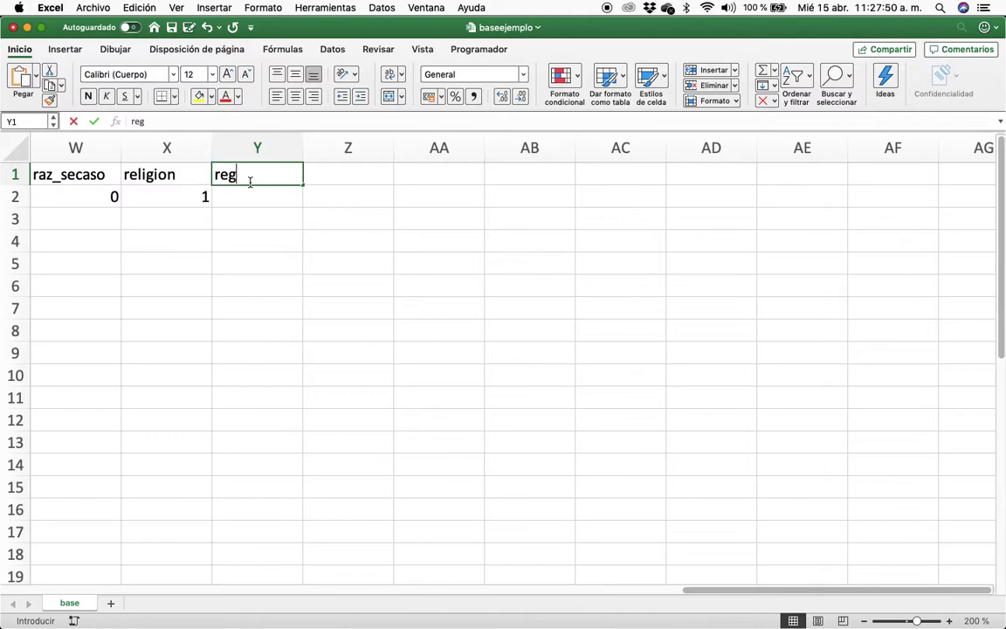
type("igioncual")
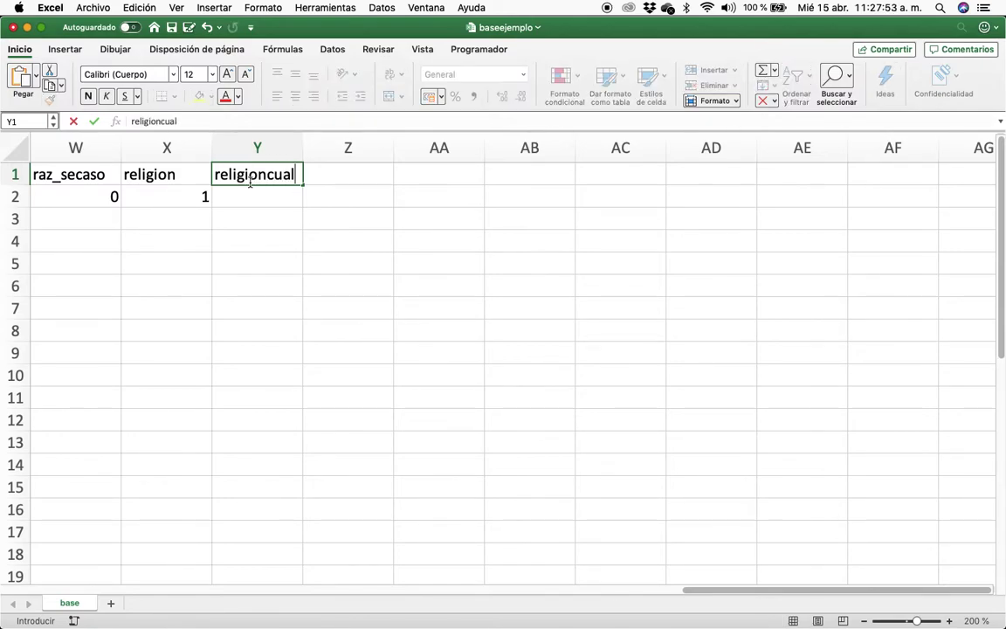
key("Tab")
key("Return")
key("Up")
key("Down")
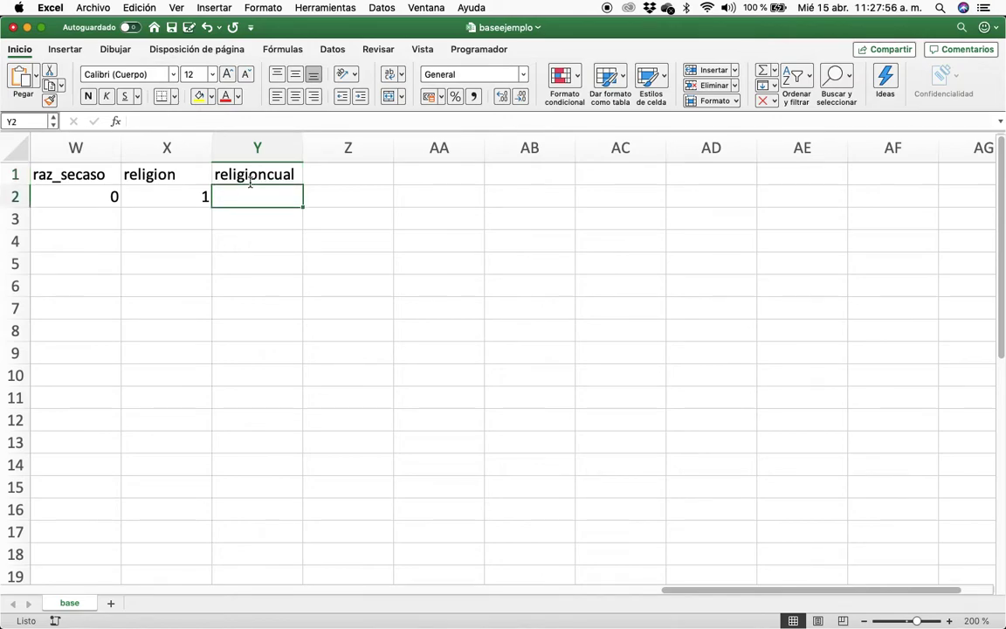
left_click(251, 181)
Step: Switch to Word and compare the Zoroastrismo answer with the list of religion codes, from 1 Catolicismo to 6 Otro
key("super+Tab")
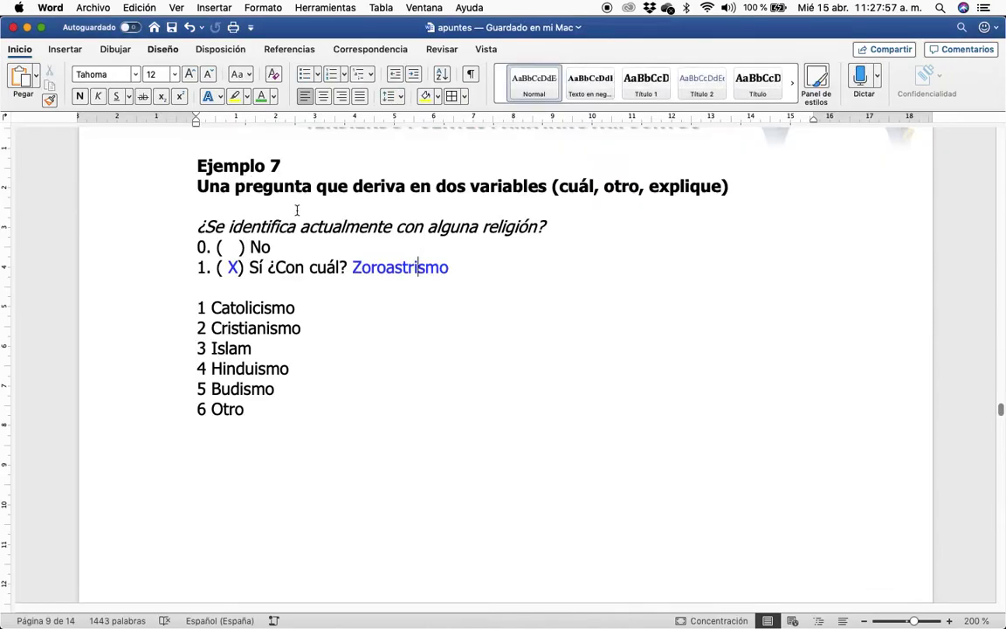
double_click(354, 267)
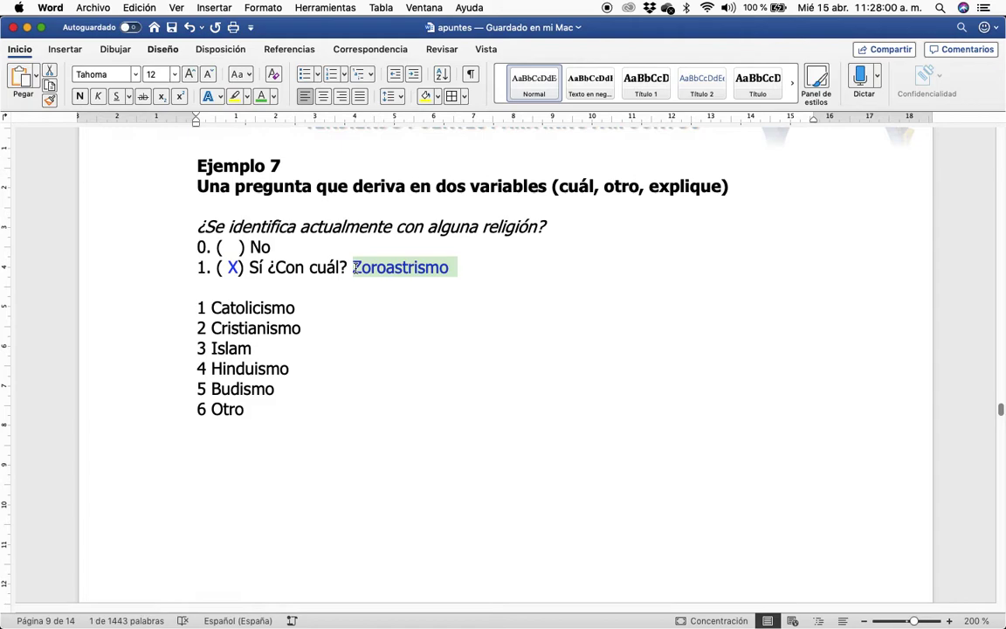
key("Down")
key("Down")
key("shift+Down")
key("shift+Down")
key("shift+Down")
key("shift+Down")
key("shift+Down")
key("shift+Down")
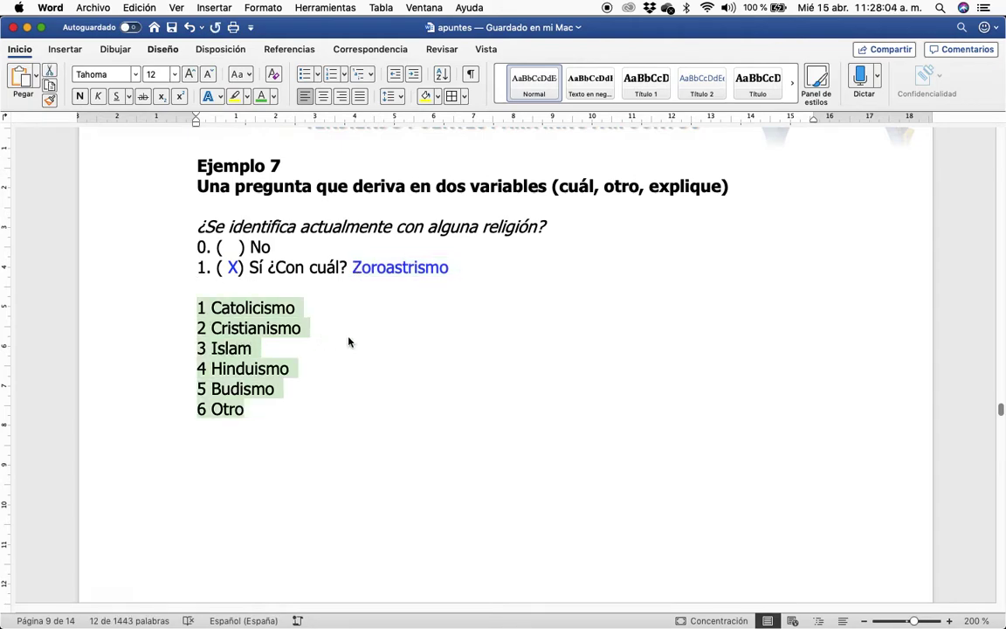
double_click(382, 270)
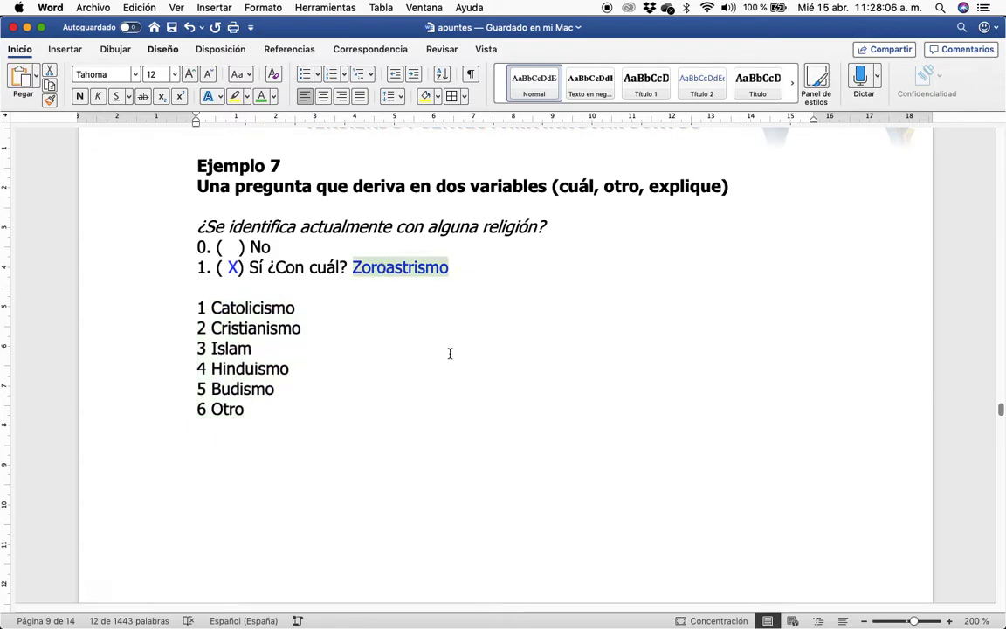
scroll(409, 341, "down", 3)
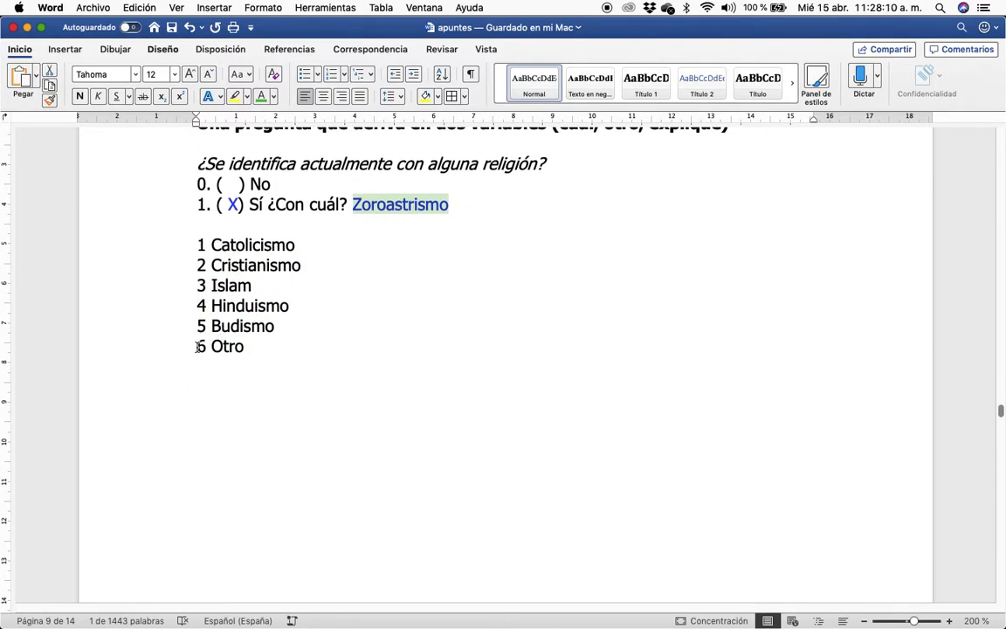
left_click(150, 349)
Step: Switch to Excel and enter 6 for religioncual in cell Y2
key("super+Tab")
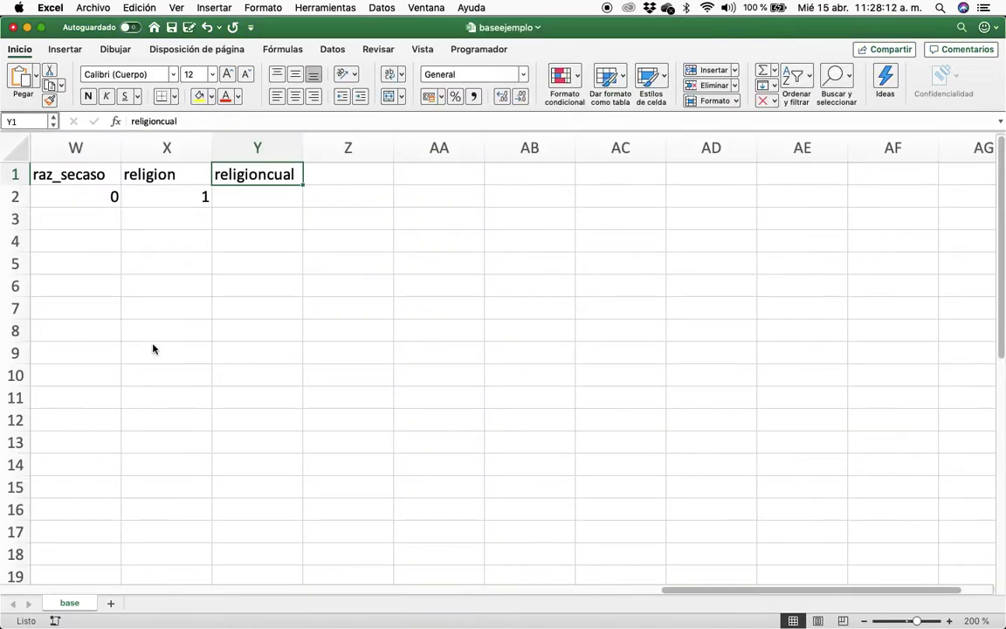
key("Down")
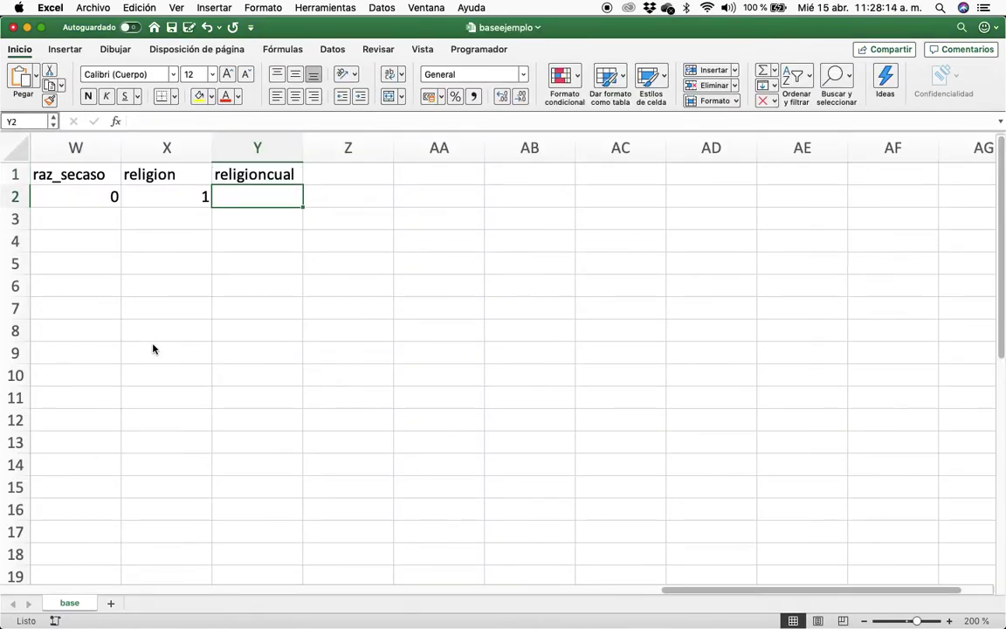
type("6")
key("Tab")
Step: Copy the religioncual header into cell Z1 and add a t to make it religioncualt
key("Up")
key("Left")
key("super+c")
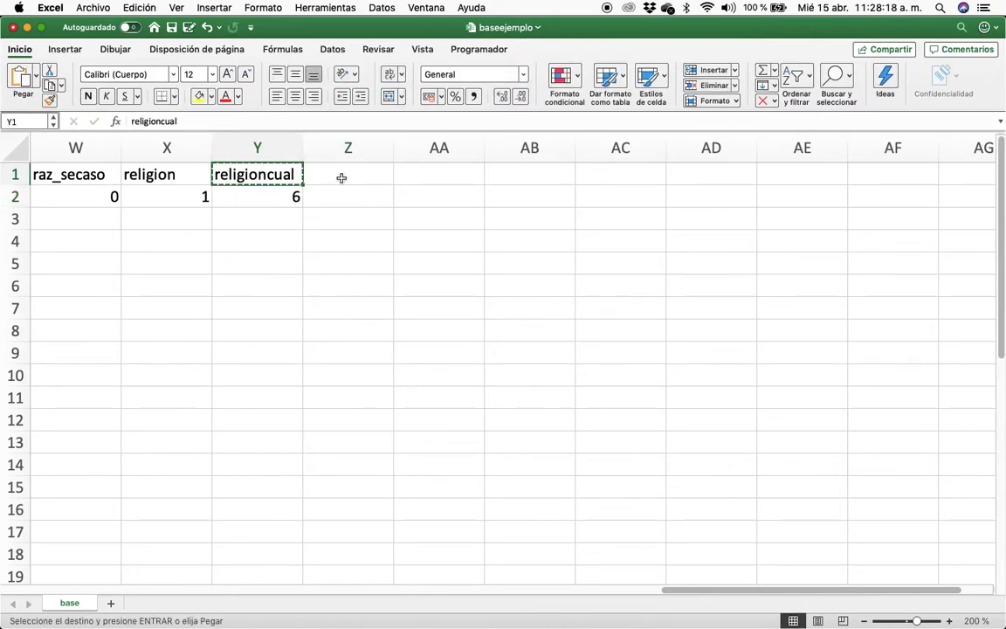
double_click(341, 178)
key("super+v")
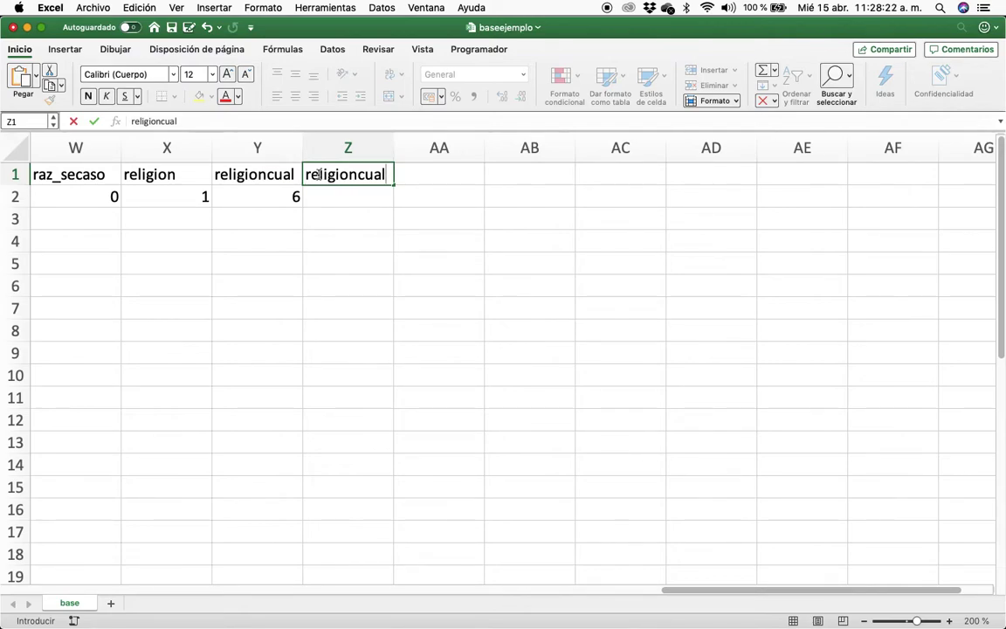
type("t")
key("Return")
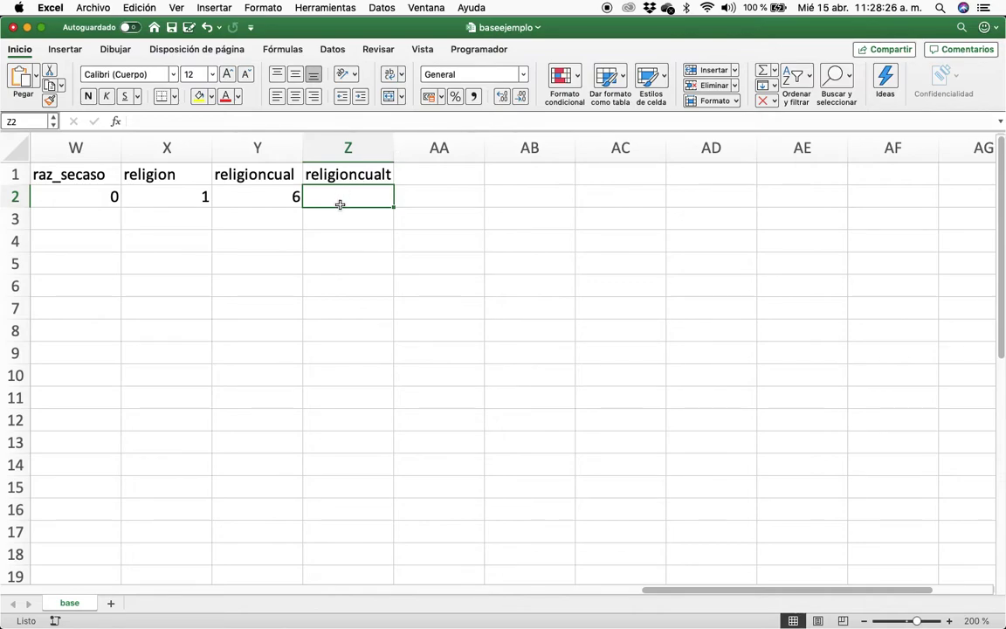
Step: Enter the text Otro Zoroastrismo for religioncualt in cell Z2
key("super+Tab")
key("super+Tab")
type("Oytr")
key("BackSpace")
key("BackSpace")
key("BackSpace")
type("tro Zoroastrismo")
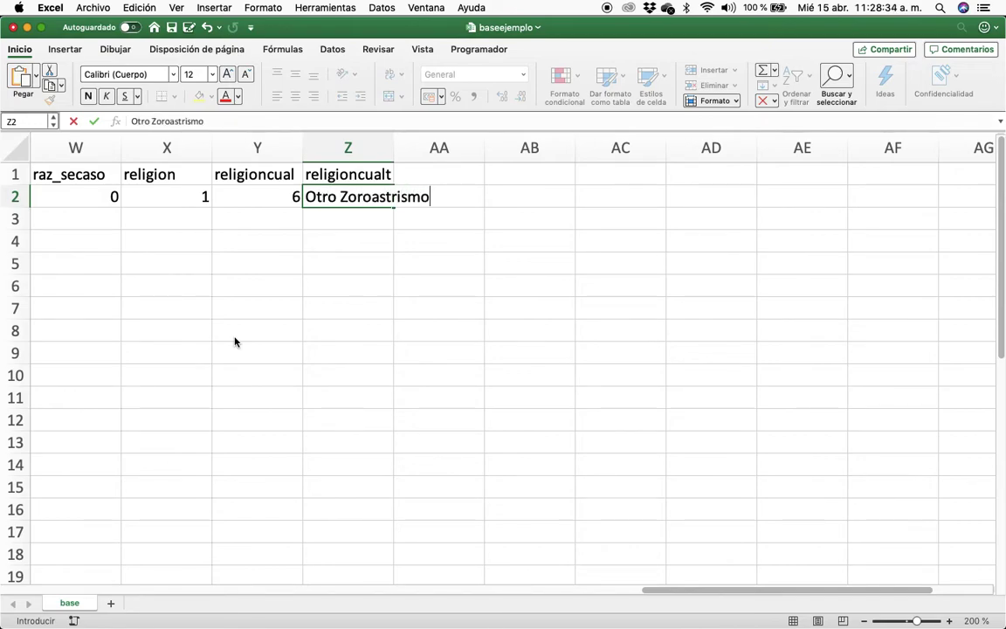
key("Tab")
Step: Review the religion, religioncual and religioncualt entries in Excel against the religion question in Word
key("Up")
key("Down")
key("Left")
key("Left")
key("Left")
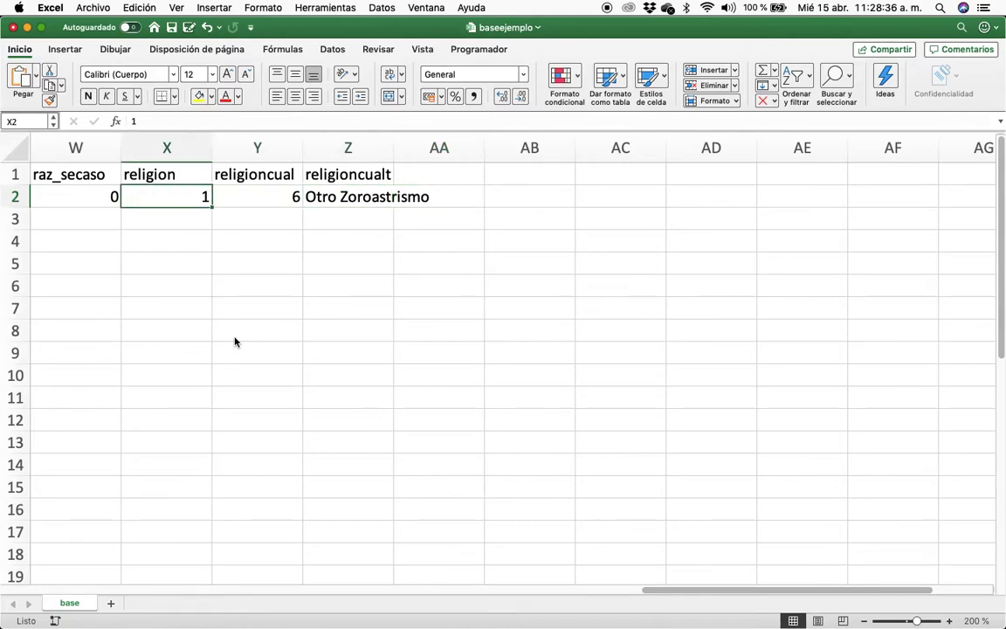
key("super+Tab")
left_click_drag(150, 164, 150, 188)
key("super+Tab")
key("Up")
key("Right")
key("Right")
key("Down")
key("Left")
left_click(192, 175)
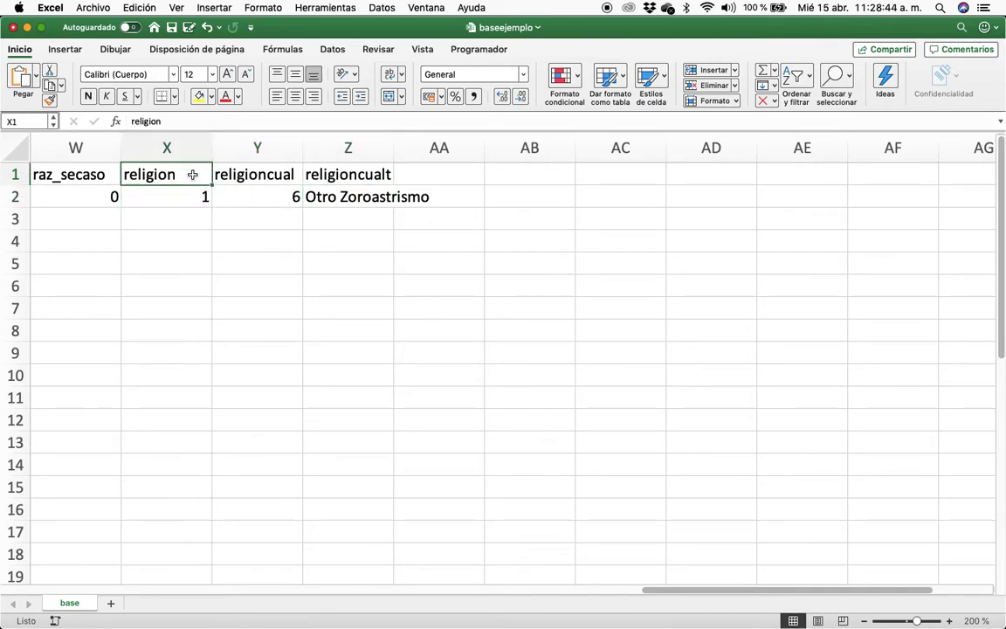
key("Right")
key("Right")
key("Down")
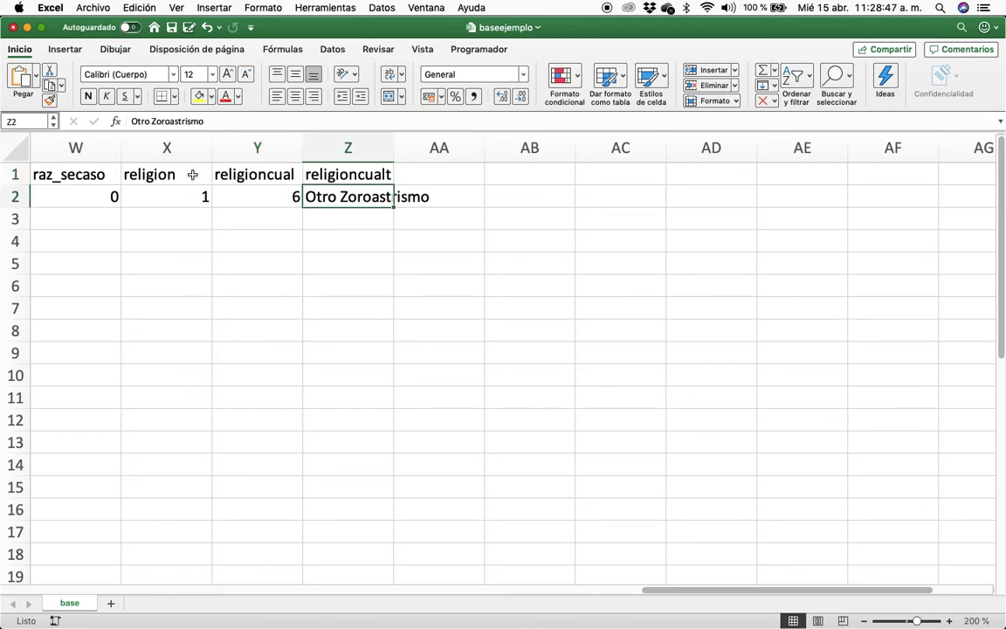
Step: Fit the width of column Z to its contents and save the workbook
double_click(393, 148)
key("Up")
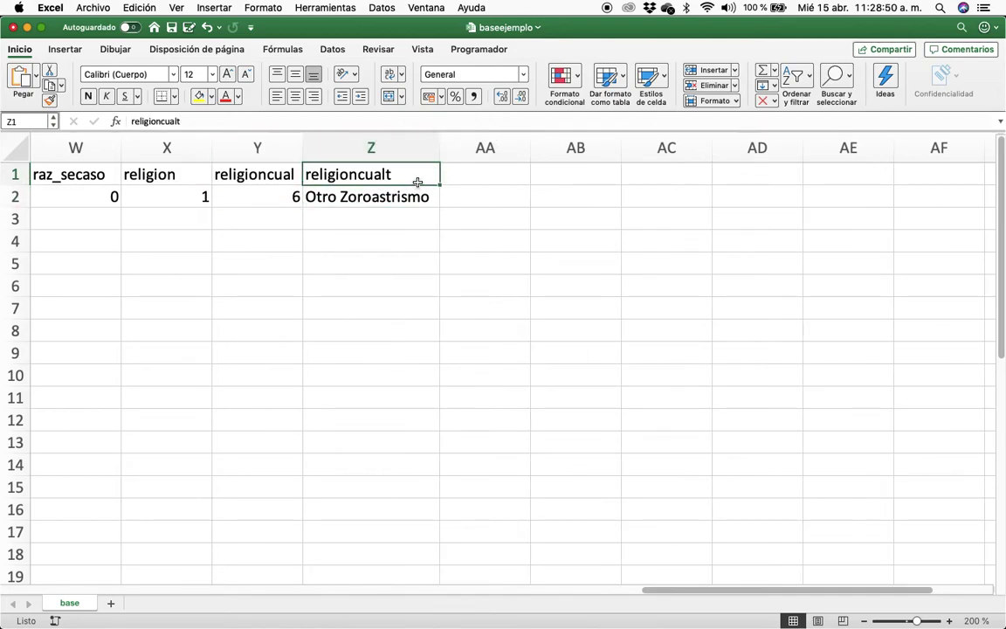
key("Right")
key("super+s")
Step: Switch to Word, go to Ejemplo 8 and correct formar to forman in its bold description
key("super+Tab")
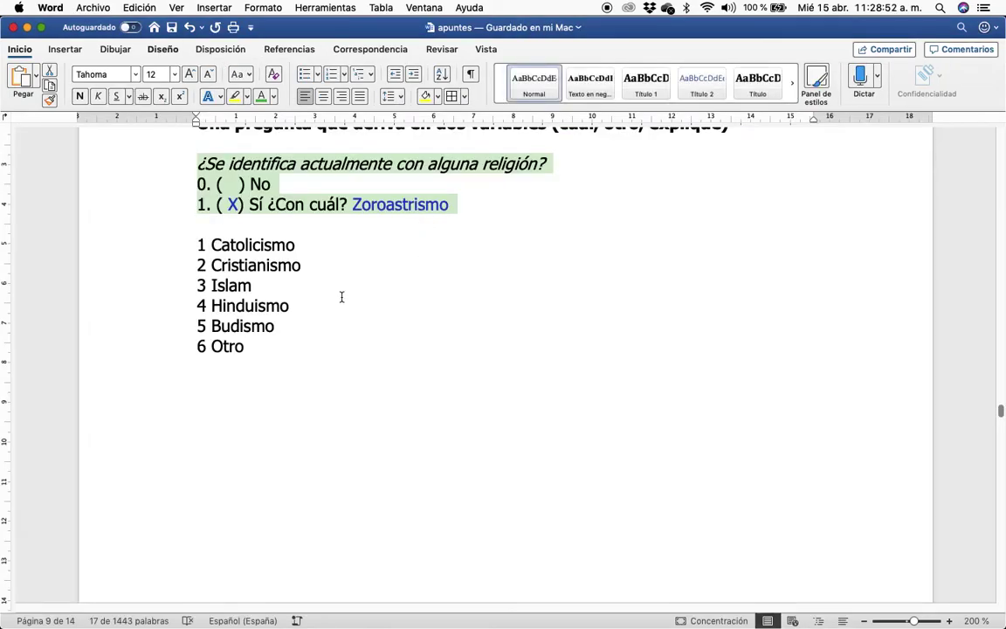
scroll(341, 297, "down", 15)
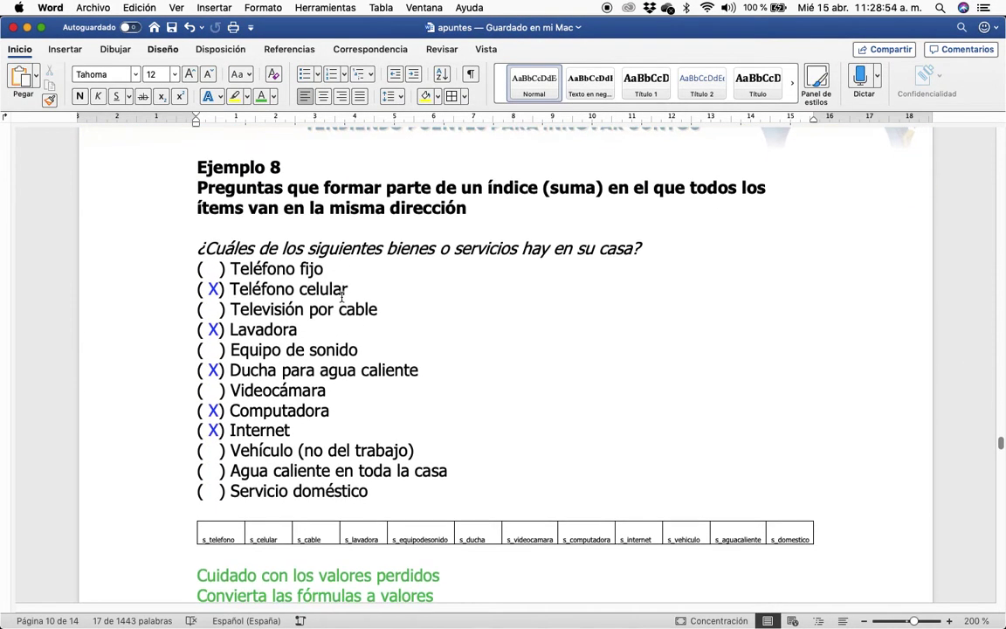
scroll(342, 297, "down", 1)
left_click(131, 150)
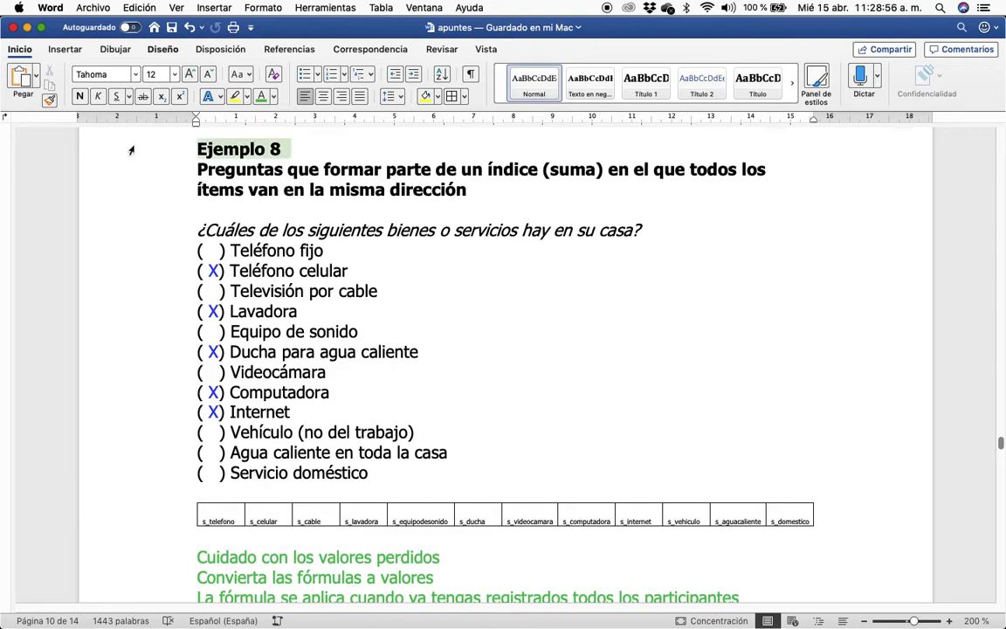
left_click(505, 192)
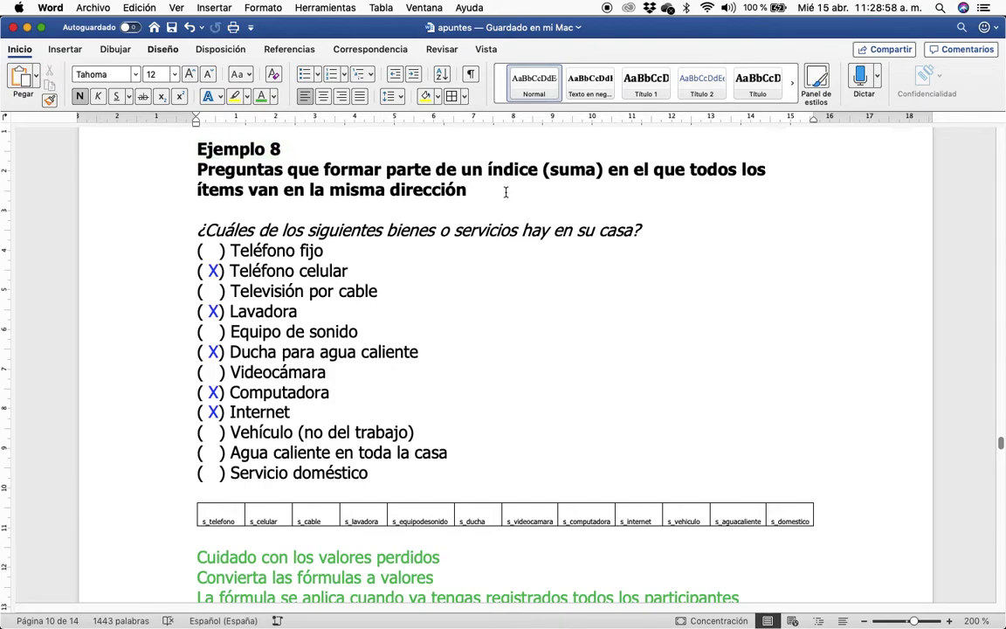
left_click(385, 170)
type("n")
key("BackSpace")
key("BackSpace")
type("n")
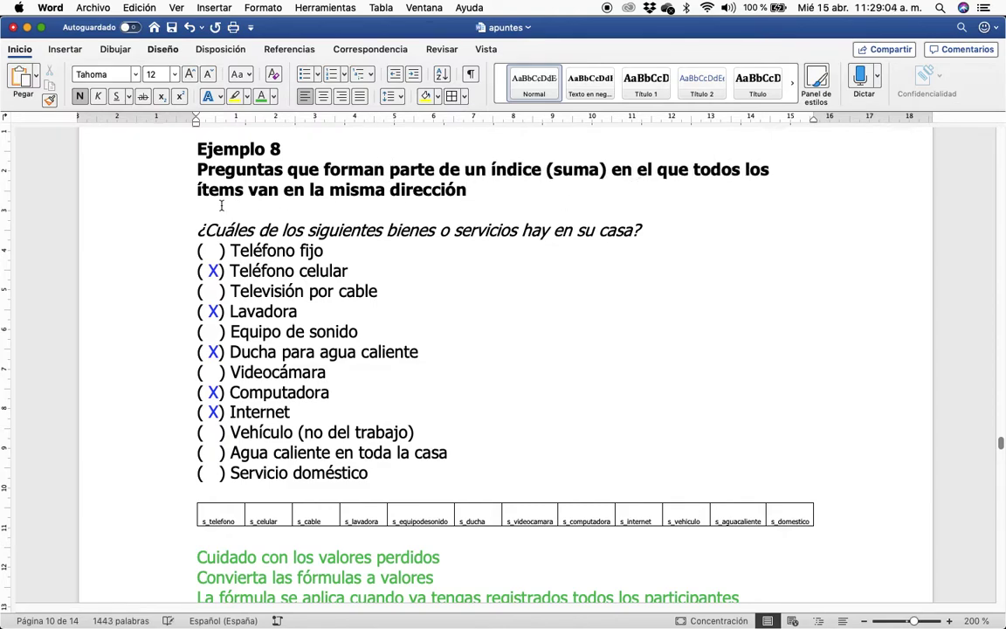
Step: Examine the Ejemplo 8 question about household goods and services and its items from Teléfono fijo to Servicio doméstico
left_click(131, 189)
left_click(154, 214)
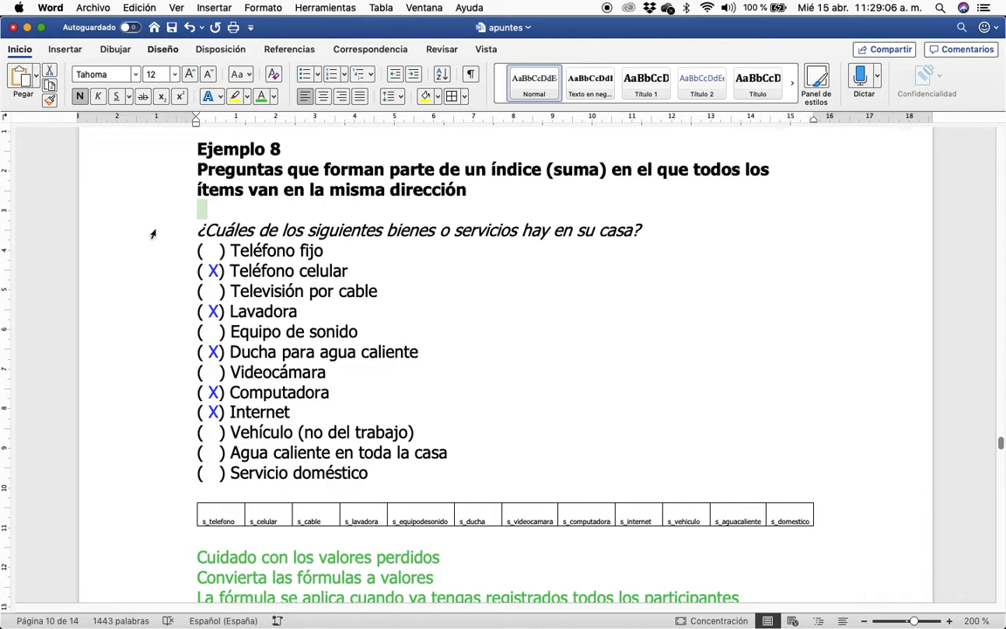
left_click(155, 231)
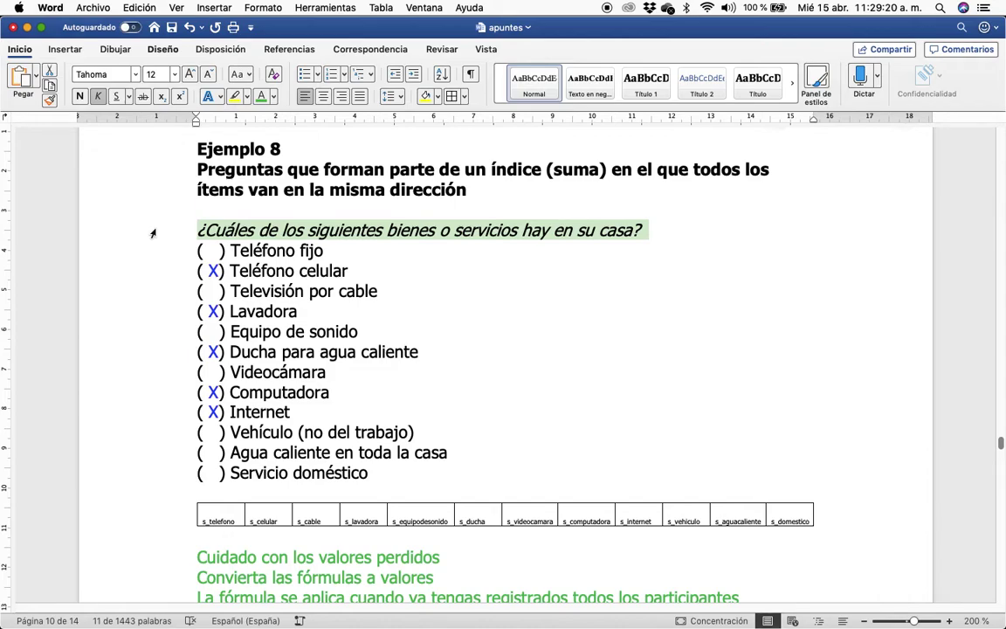
left_click_drag(161, 252, 160, 253)
key("shift+Down")
key("shift+Down")
key("shift+Down")
key("shift+Down")
key("shift+Down")
key("shift+Down")
key("shift+Down")
key("shift+Down")
key("shift+Down")
key("shift+Down")
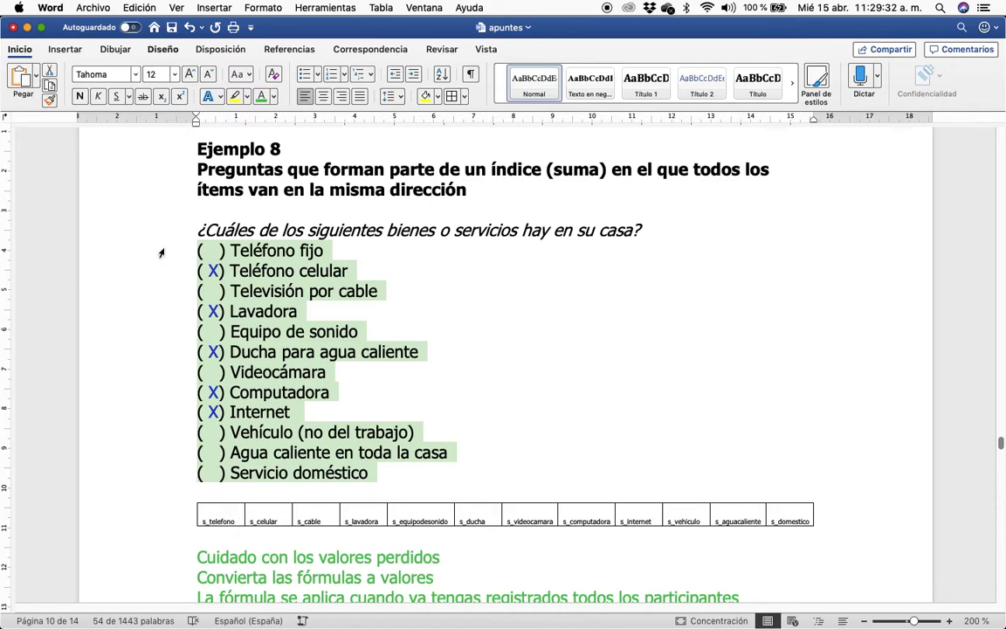
Step: Go back over the ¿Cuáles de los siguientes bienes o servicios hay en su casa? question and its whole list of items
key("Up")
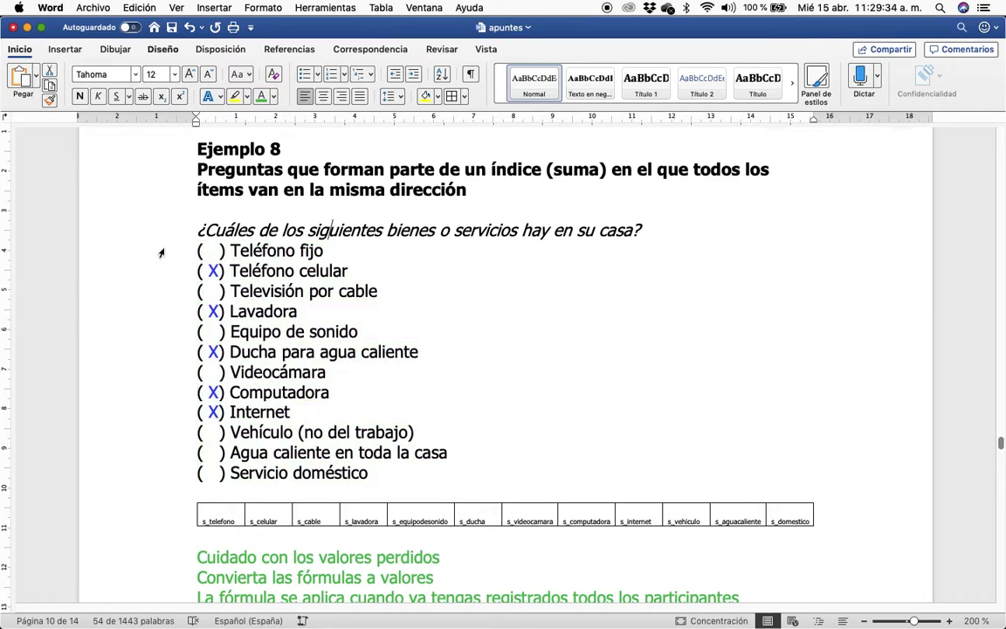
key("shift+Down")
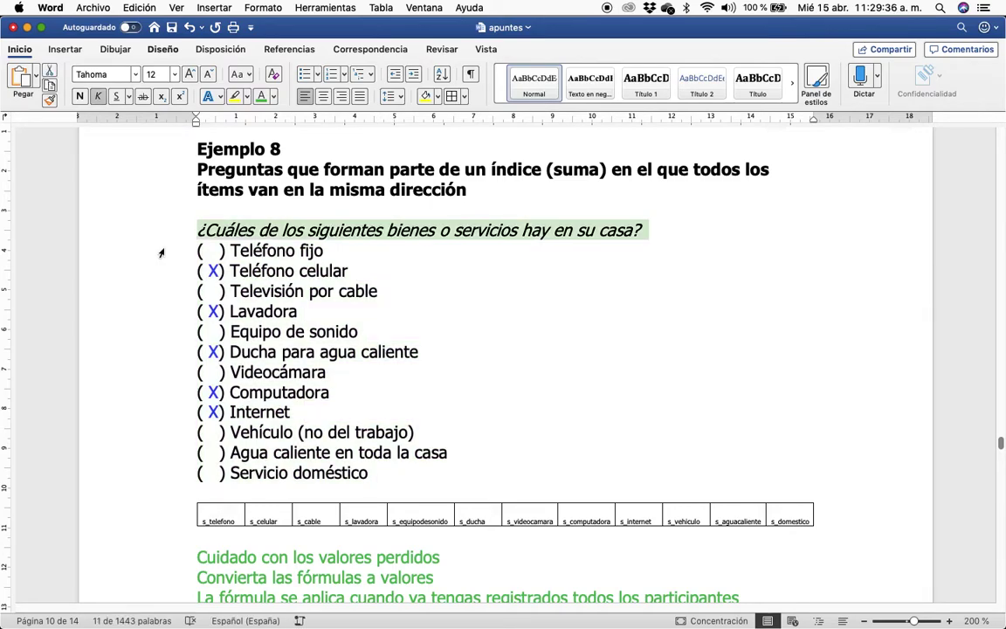
key("Down")
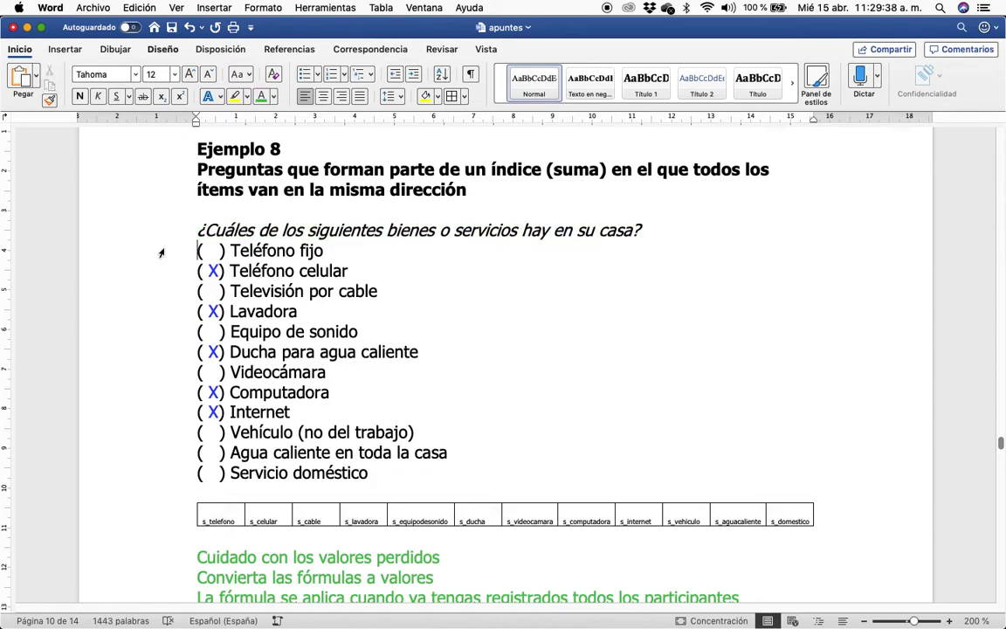
key("shift+Down")
key("shift+Down")
key("shift+Down")
key("shift+Down")
key("shift+Down")
key("shift+Down")
key("shift+Down")
key("shift+Down")
key("shift+Down")
key("shift+Down")
key("shift+Down")
key("shift+Down")
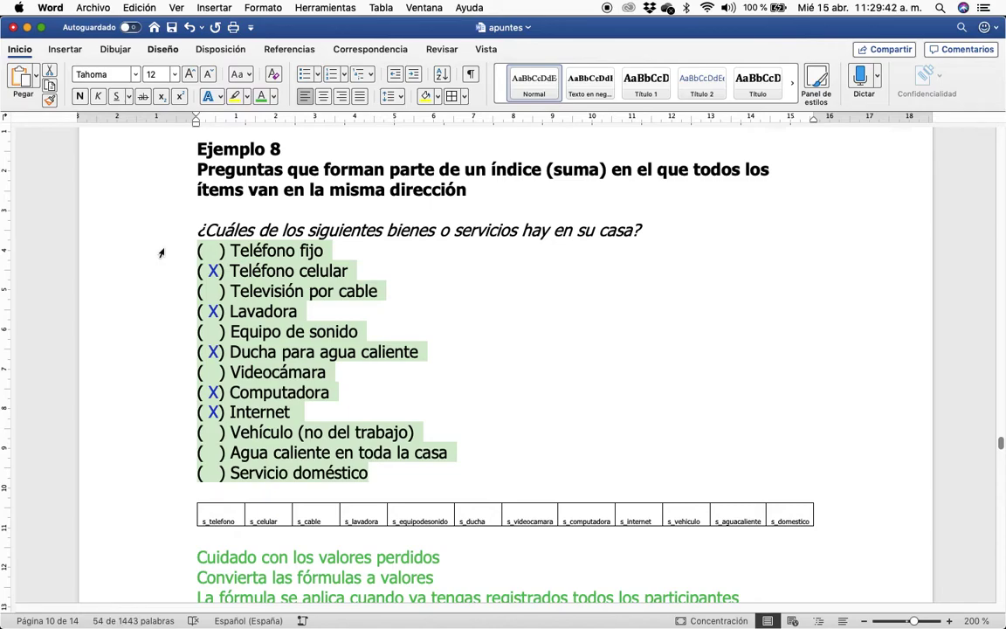
left_click(375, 218)
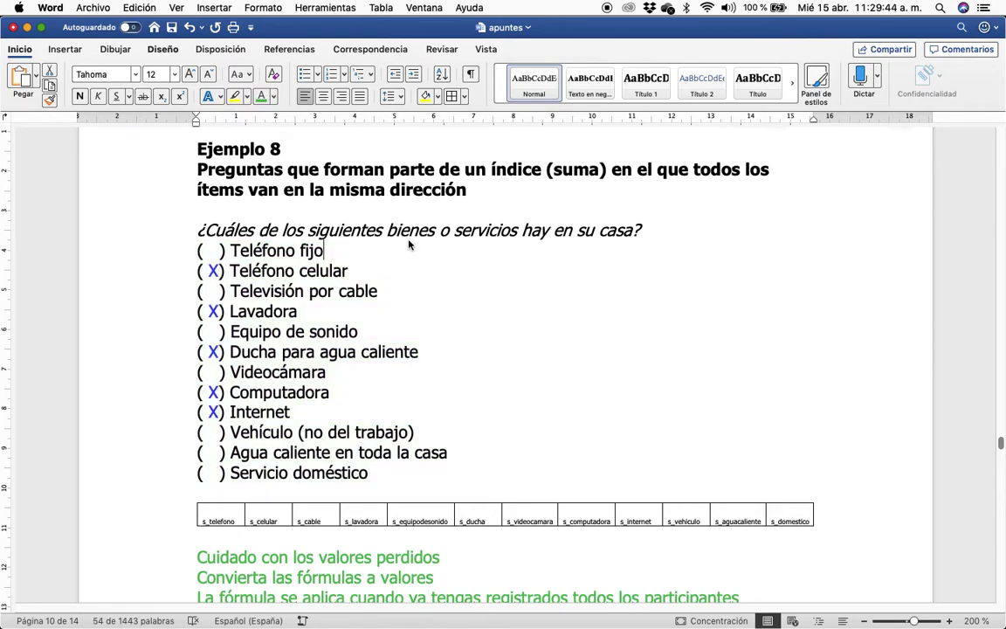
Step: Examine the household goods question item by item, distinguishing the items marked X from the unmarked ones down to Servicio doméstico
left_click(169, 230)
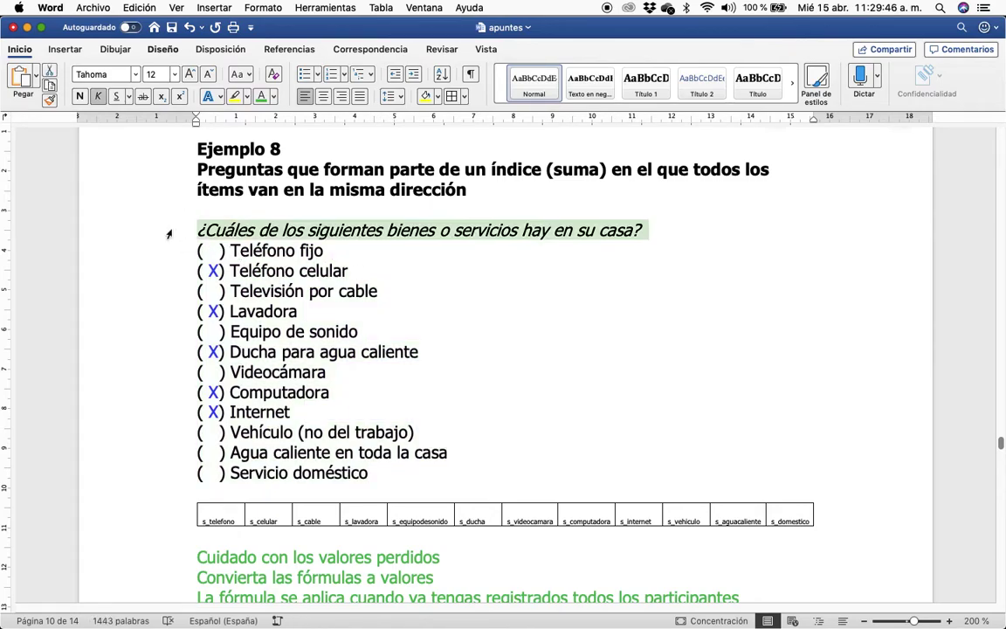
left_click(168, 272)
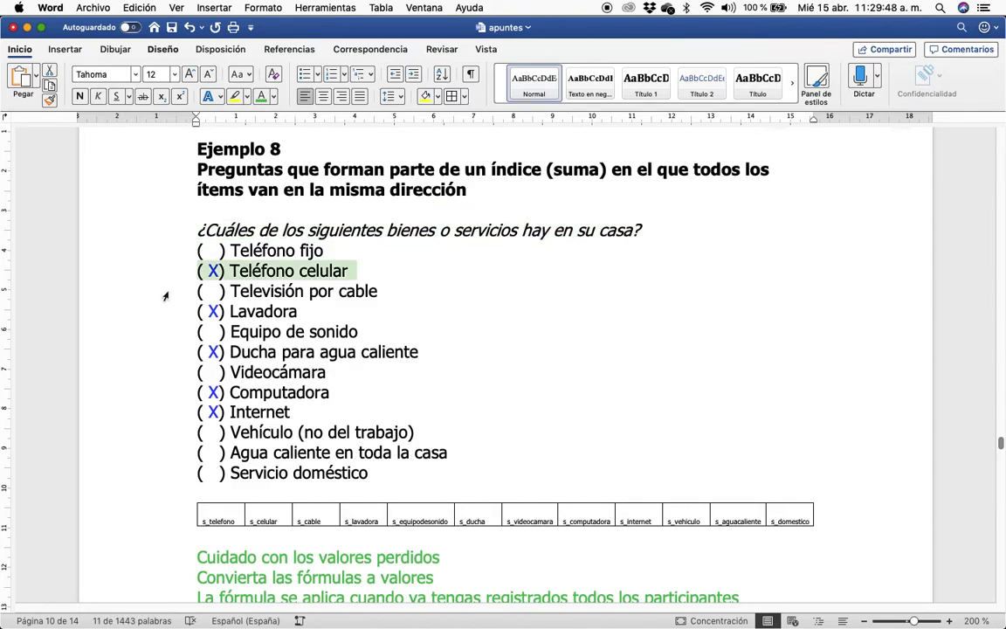
left_click(167, 292)
left_click(163, 312)
left_click(164, 332)
left_click(163, 352)
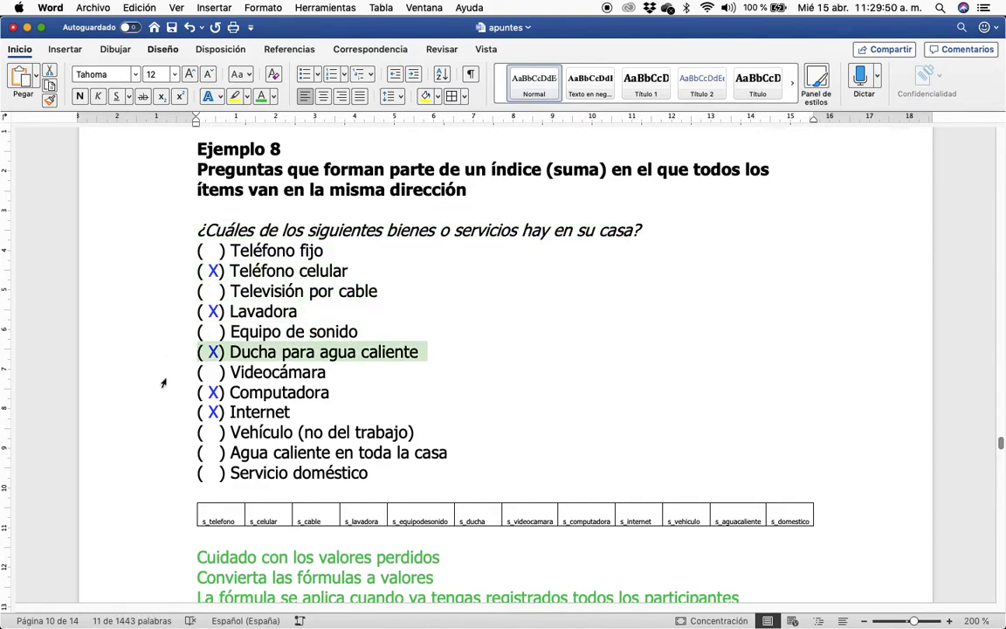
left_click(162, 393)
left_click(162, 417)
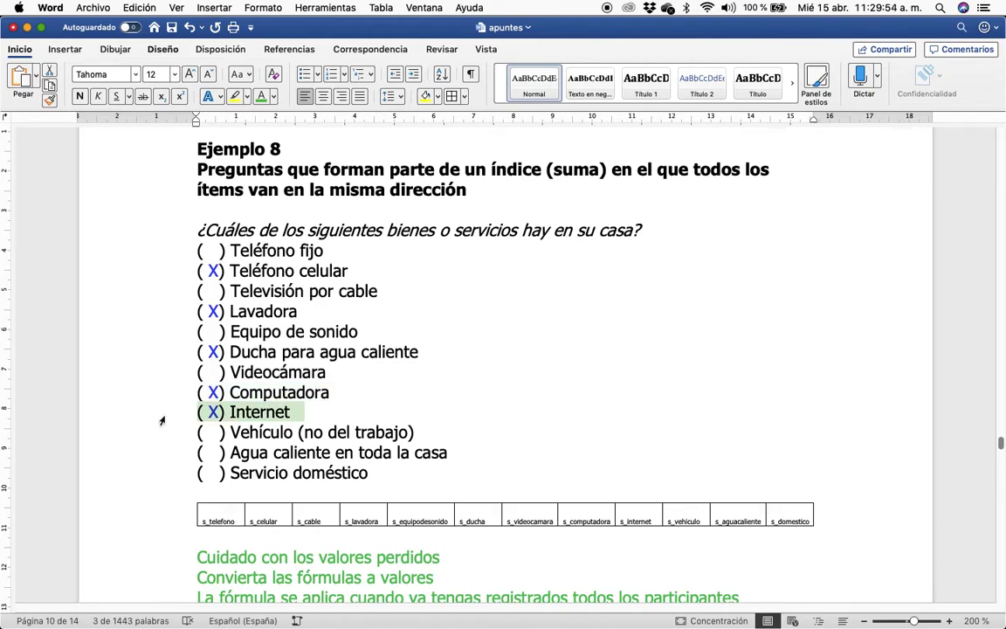
left_click(162, 437)
left_click(163, 454)
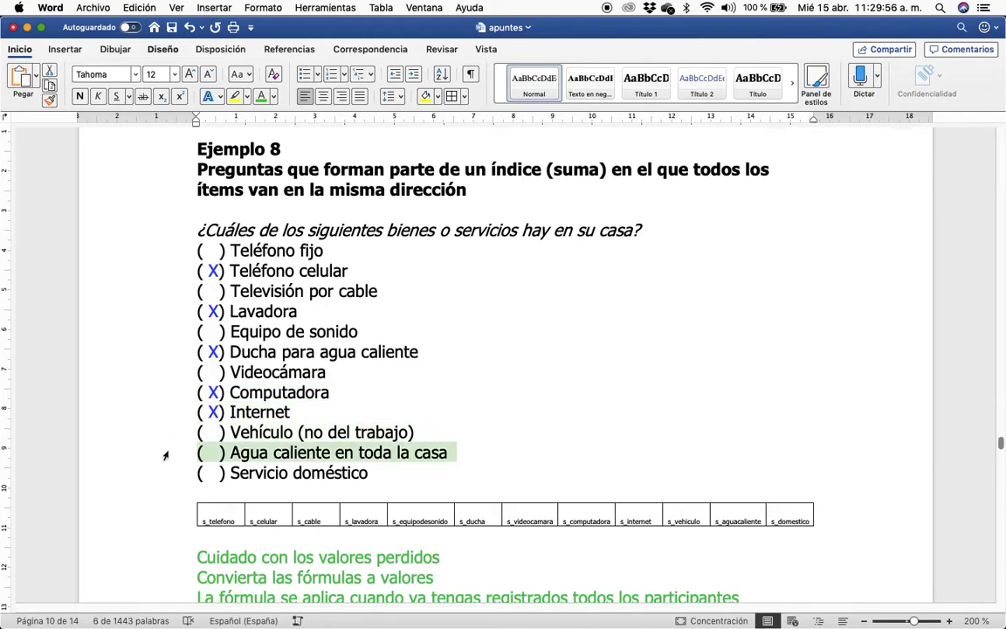
left_click(165, 476)
left_click(254, 250)
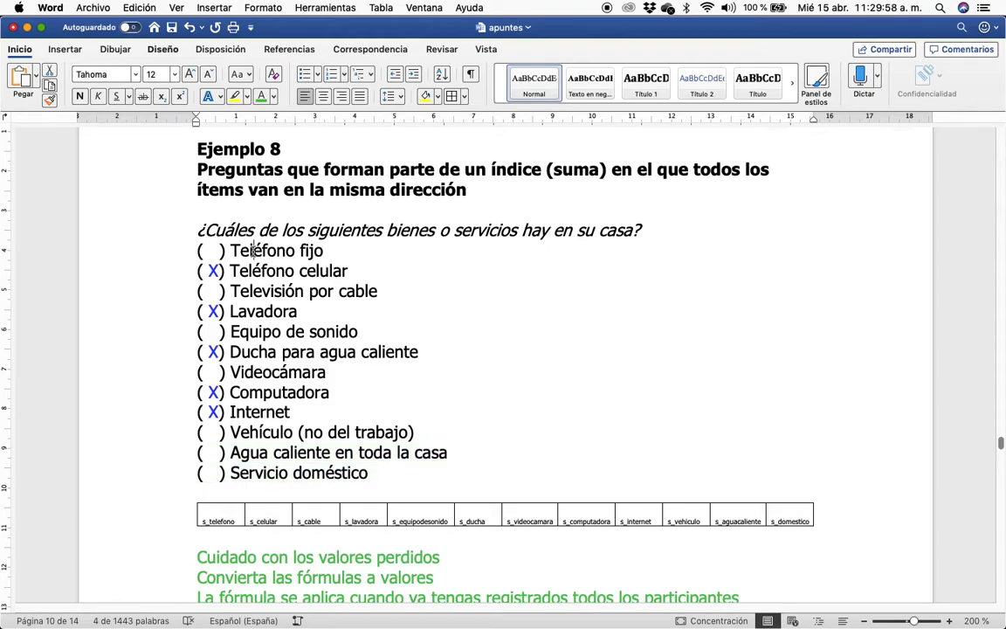
left_click_drag(215, 248, 362, 472)
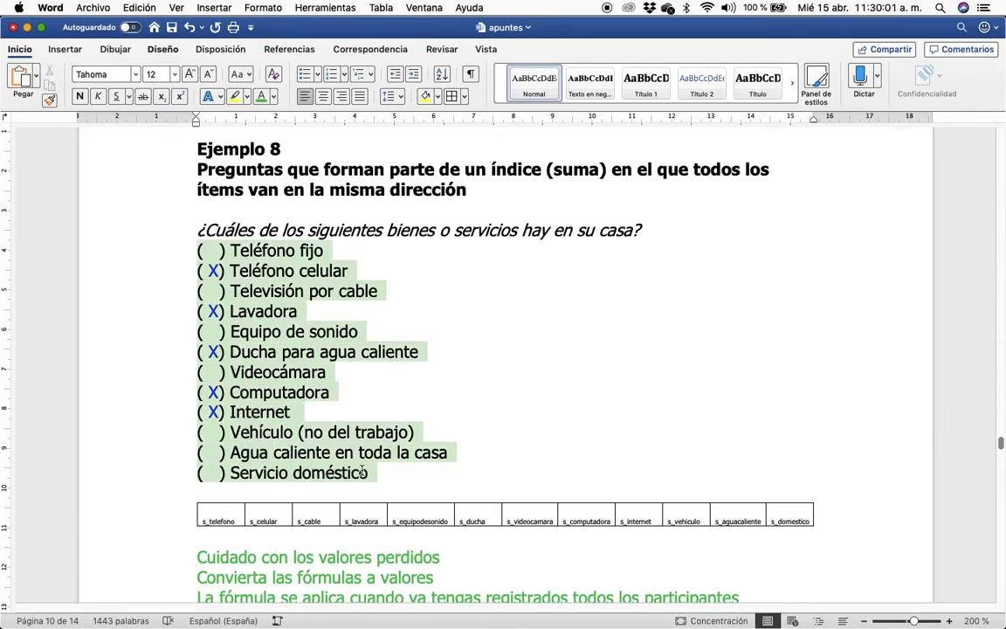
left_click(474, 375)
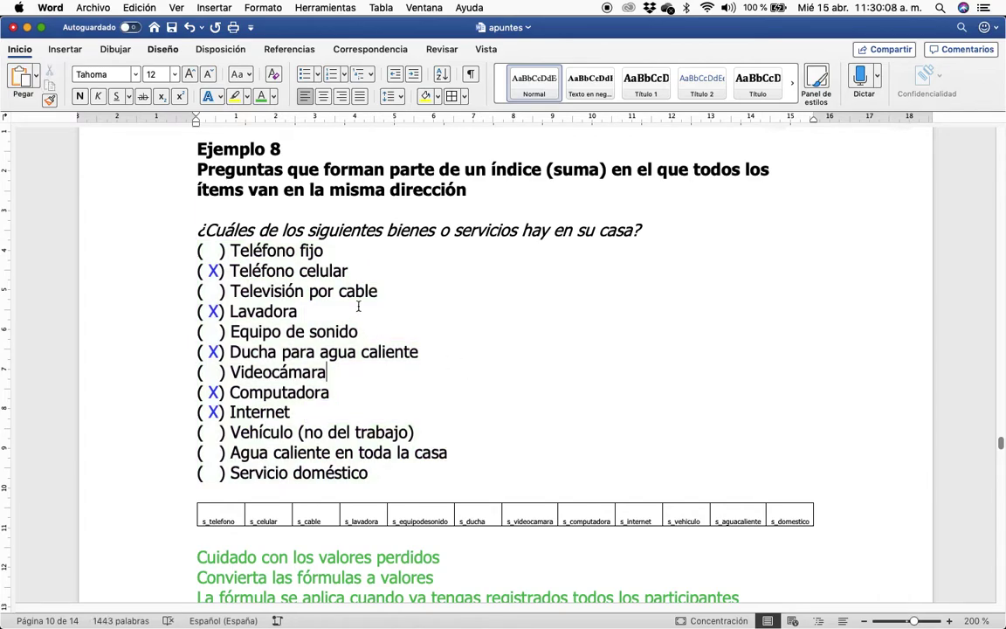
Step: Copy the variable names s_telefono to s_domestico from the Word table into the Excel header row from AA1, matching the destination formatting
scroll(310, 247, "down", 1)
left_click(131, 226)
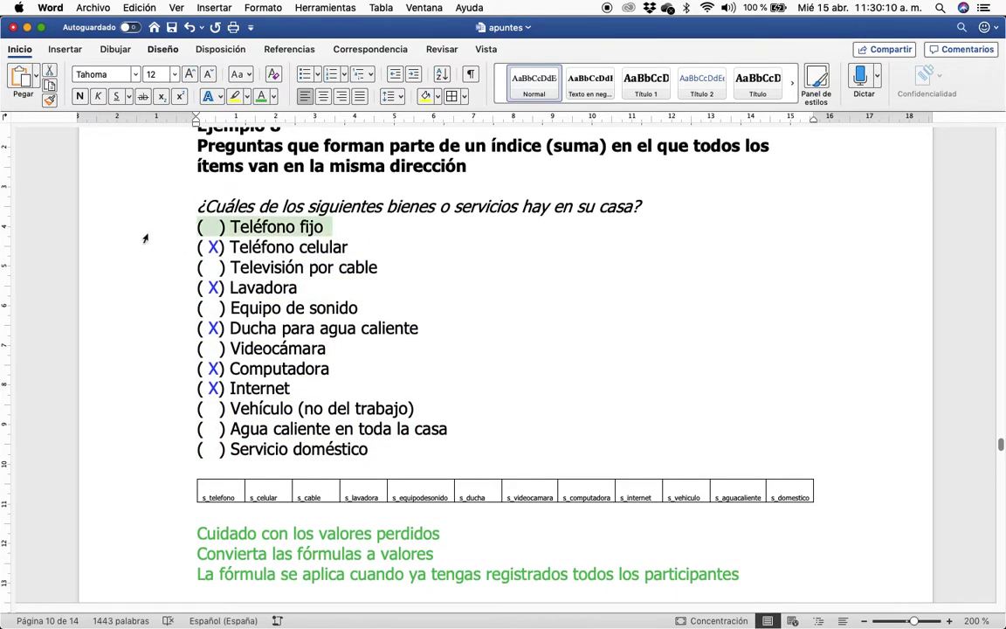
left_click_drag(224, 486, 712, 487)
left_click(767, 488)
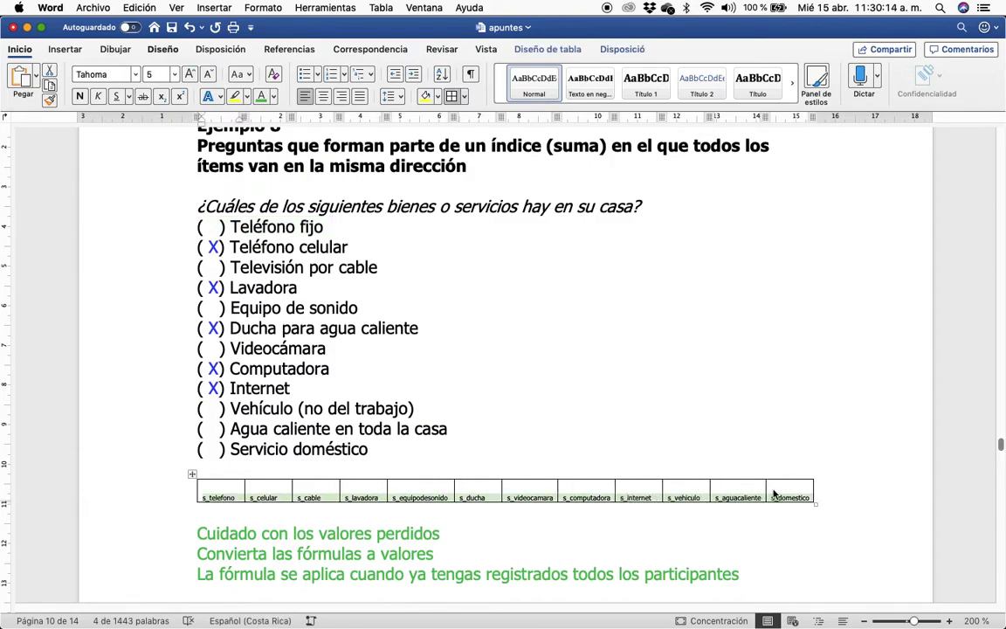
key("super+Tab")
key("super+v")
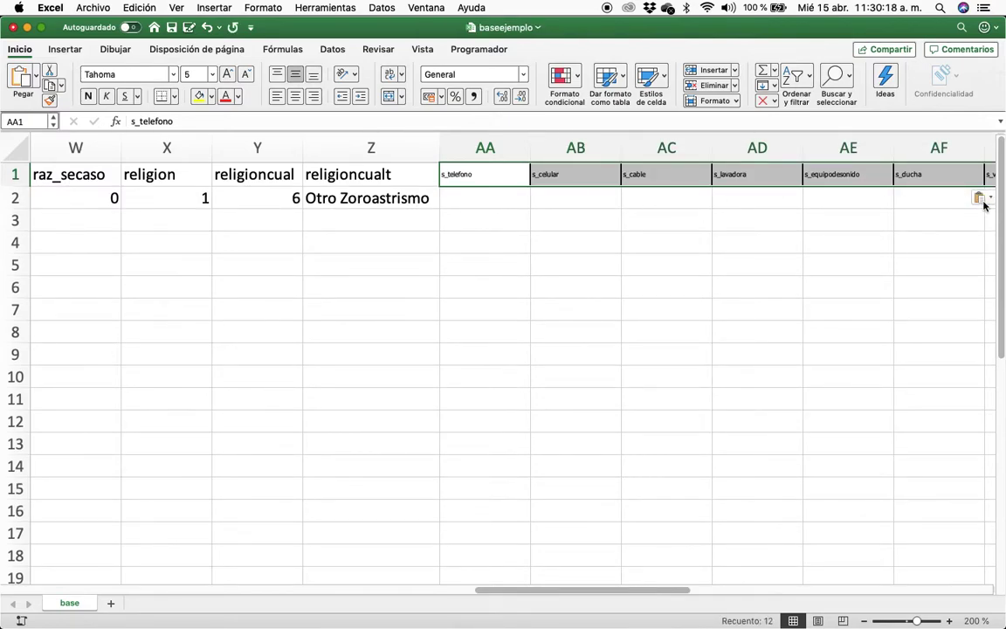
left_click(979, 198)
left_click(965, 229)
scroll(548, 289, "right", 2)
scroll(547, 290, "right", 2)
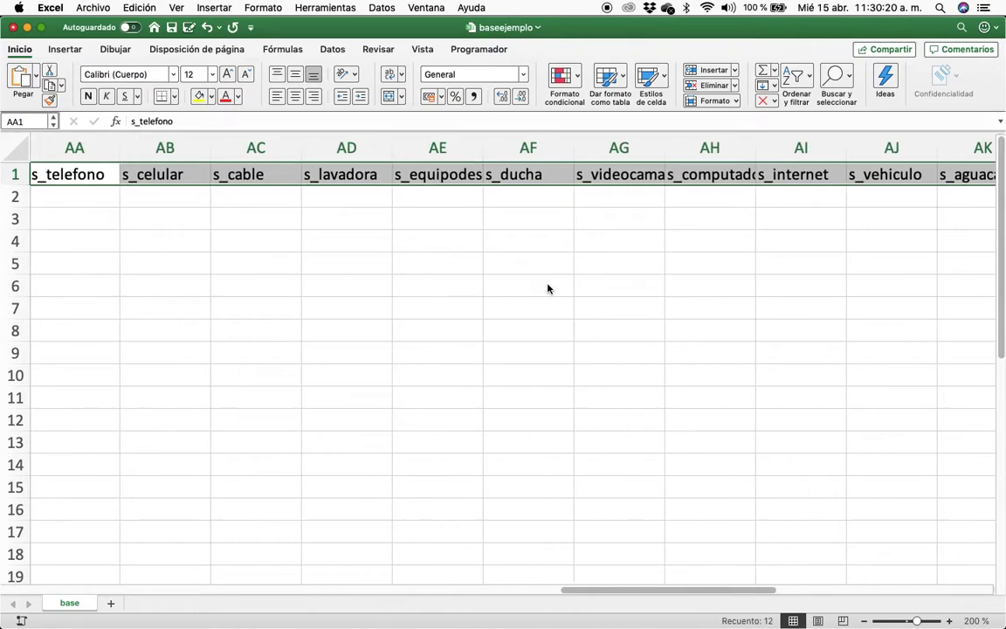
Step: Check the first pasted headings, from s_telefono onward, and the empty answer row beneath them
left_click(80, 190)
key("Up")
key("Right")
key("Right")
key("Right")
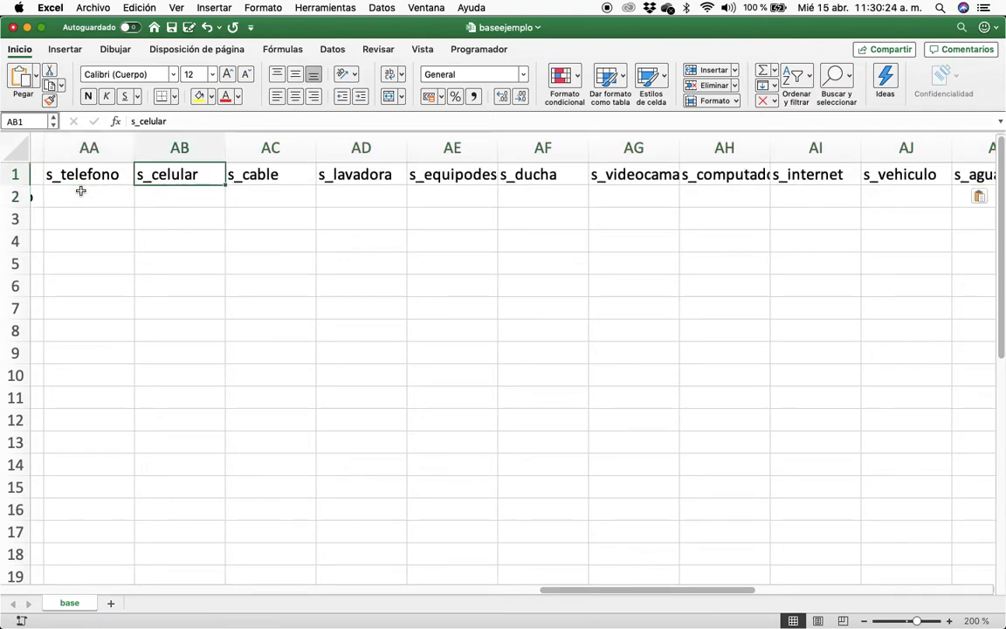
key("Down")
key("Left")
key("Left")
key("Left")
Step: Consult the marked answers in Word and code s_telefono 0, s_celular 1, s_cable 0 and s_lavadora 1 in AA2:AD2
key("super+Tab")
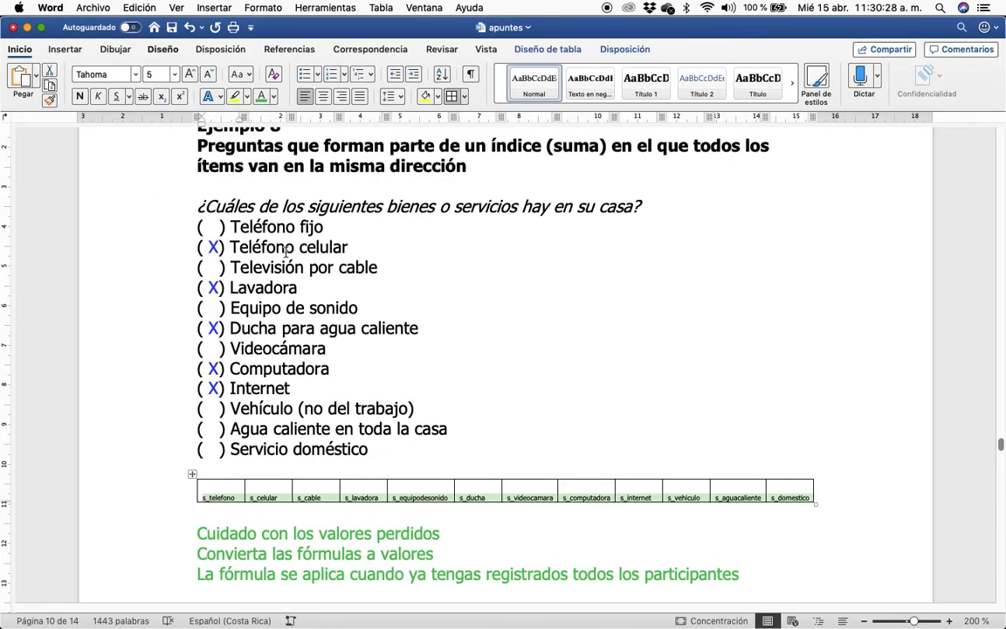
key("super+Tab")
type("0")
key("Tab")
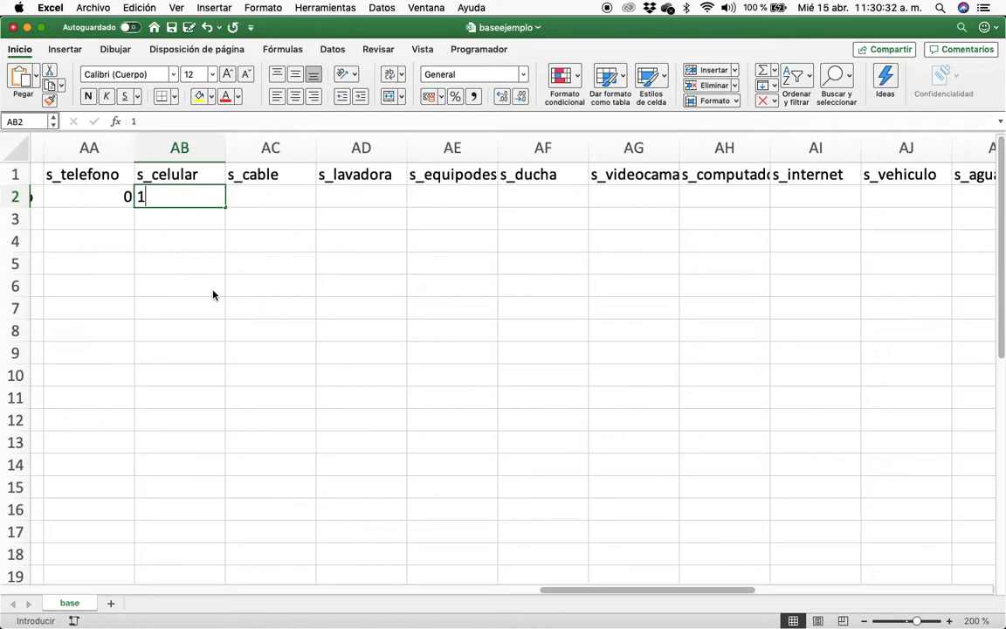
type("1")
key("Tab")
type("0")
key("Tab")
type("1")
key("Tab")
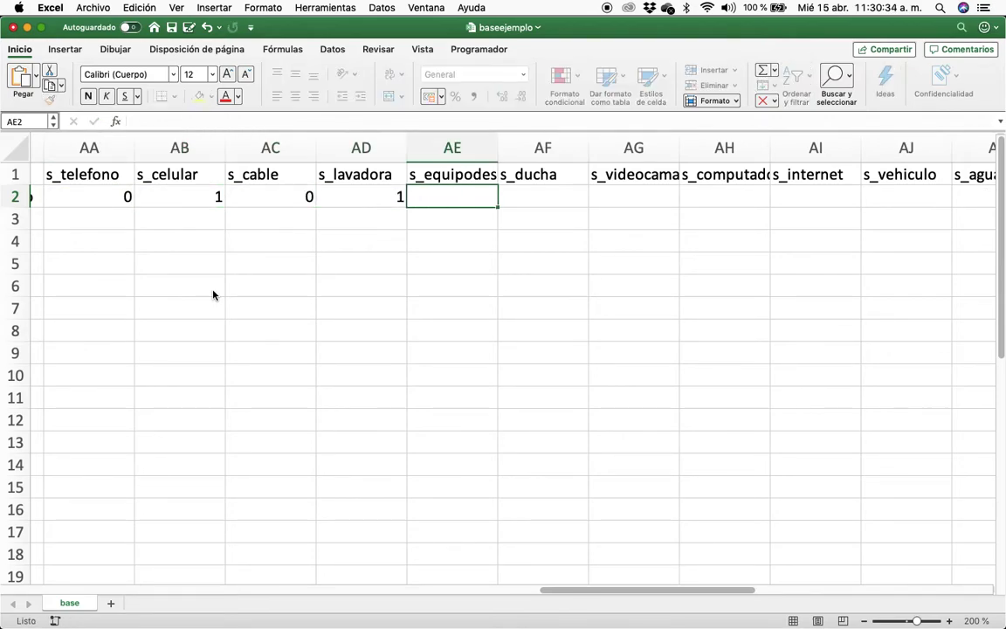
Step: Check the Word answers from Equipo de sonido on and code AE2:AI2 in Excel as 0, 1, 0, 1 and 1
key("super+Tab")
left_click(145, 311)
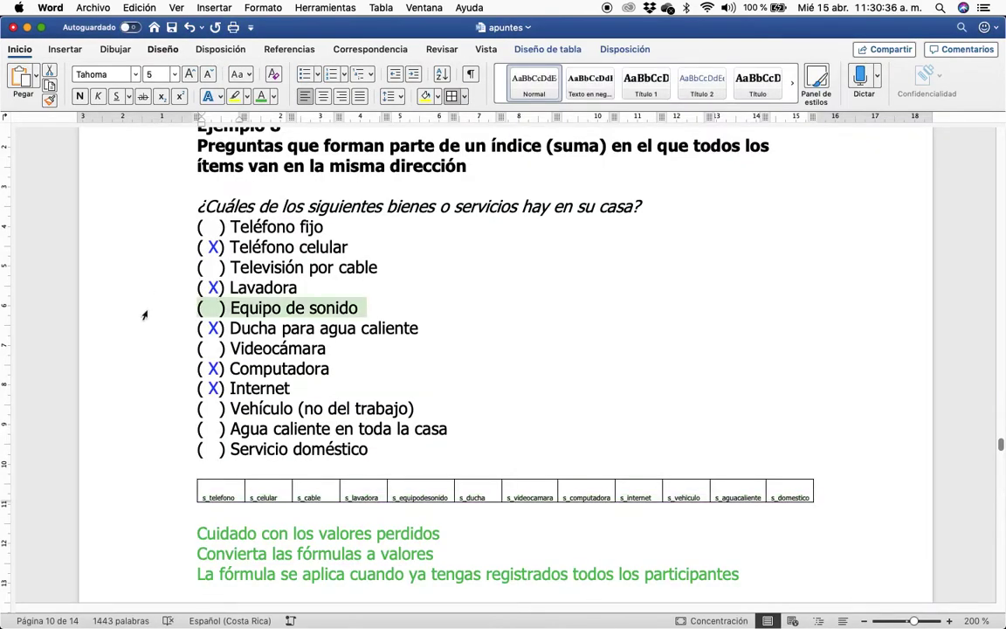
left_click(170, 352)
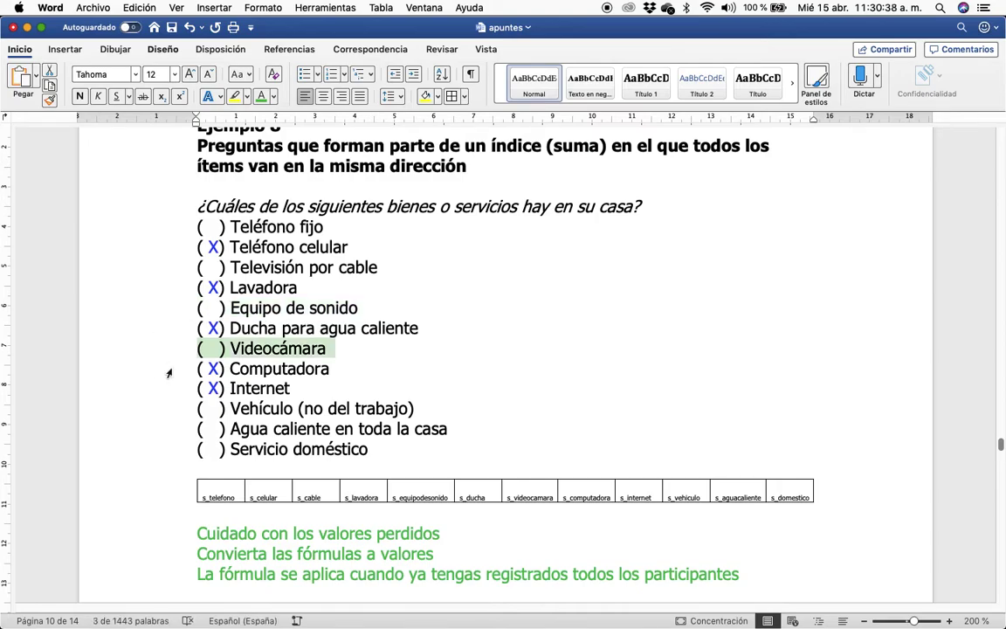
left_click(170, 371)
key("super+Tab")
type("0")
key("Tab")
type("1")
key("Tab")
type("0")
key("Tab")
key("Tab")
type("1")
Step: Verify the Internet answer in Word and code s_vehiculo, s_aguacaliente and s_domestico as 0 in AJ2:AL2 in Excel
key("super+Tab")
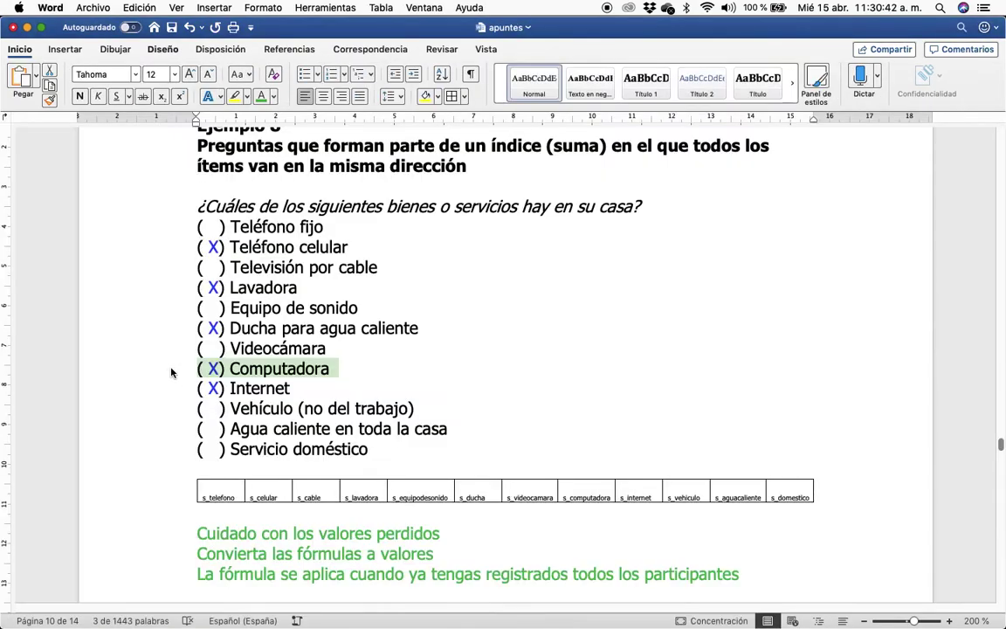
left_click(156, 391)
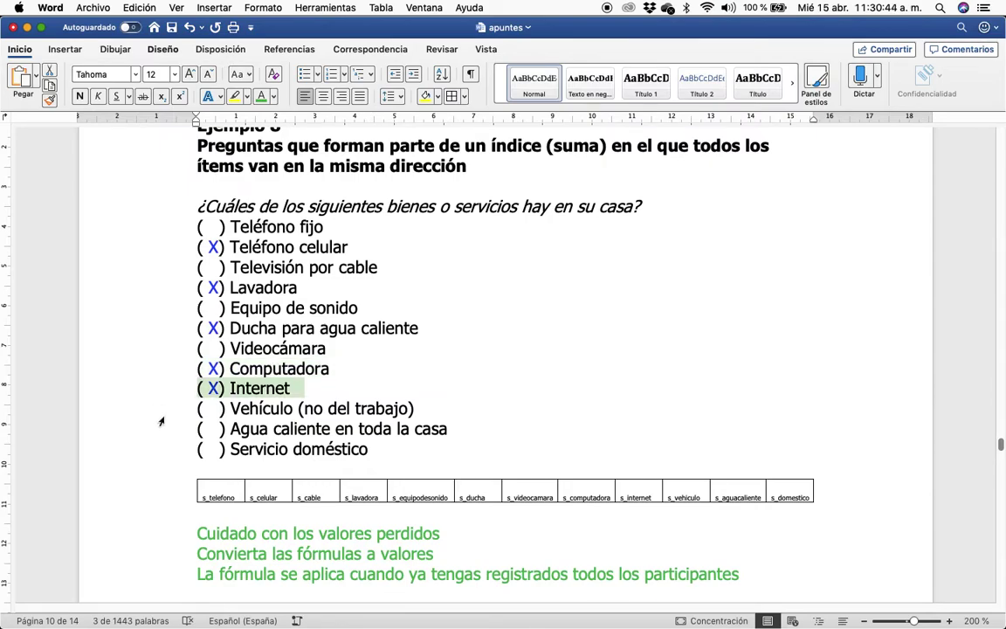
key("super+Tab")
key("Tab")
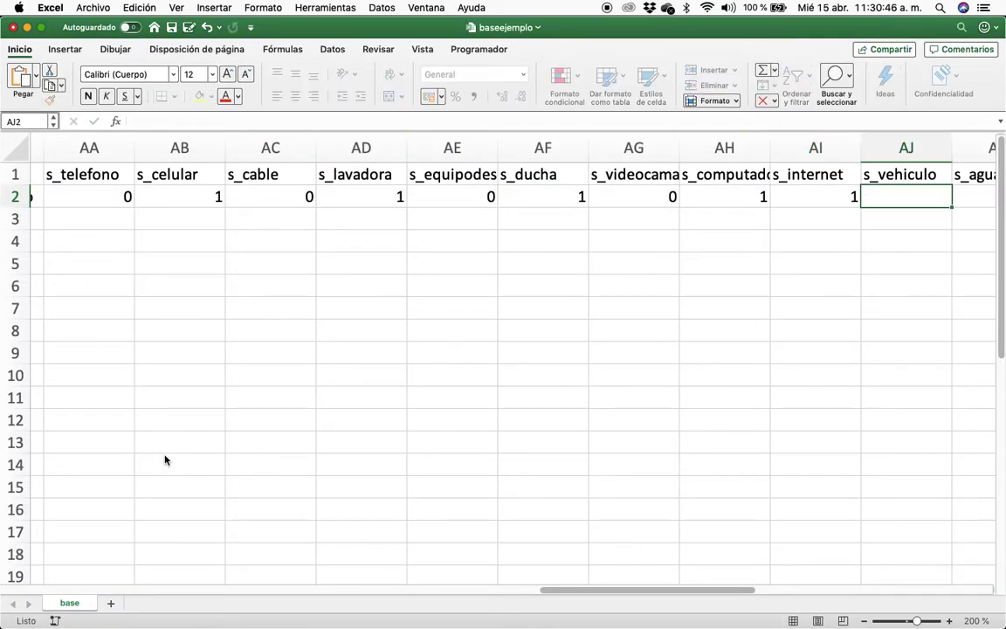
type("0")
key("Tab")
type("0")
key("Tab")
type("0")
key("Tab")
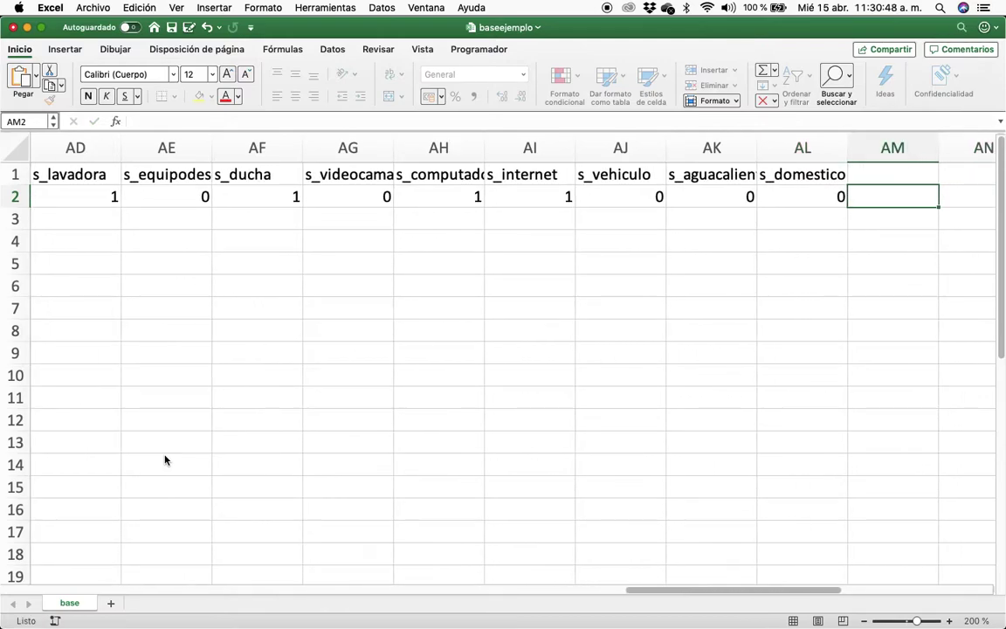
Step: Review the headings and codes from s_internet to s_domestico and the empty column that follows them
key("shift+Tab")
key("shift+Tab")
key("Right")
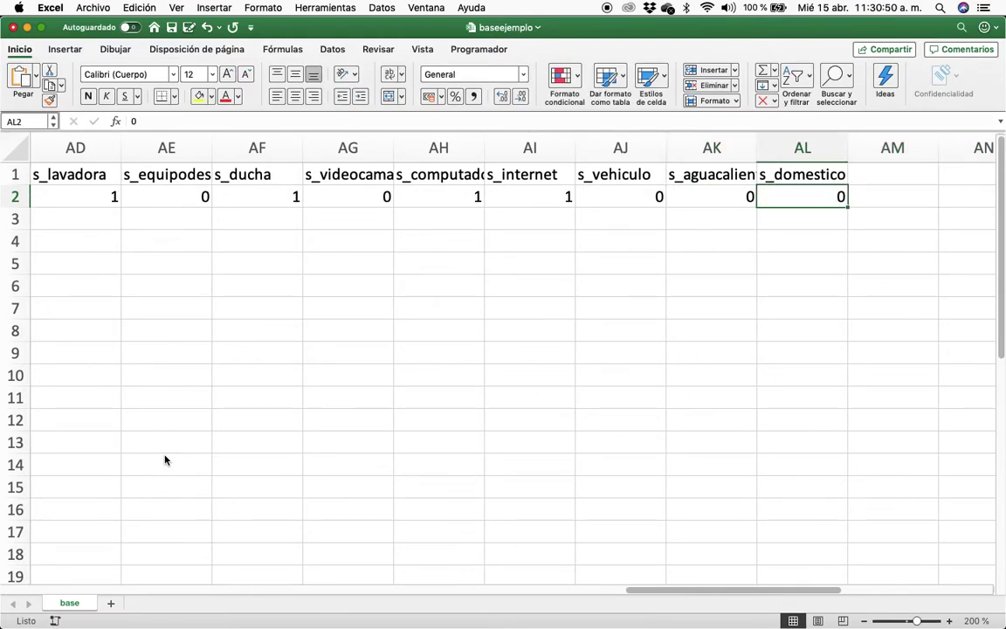
key("shift+Left")
key("shift+Left")
key("shift+Left")
key("shift+Up")
key("Down")
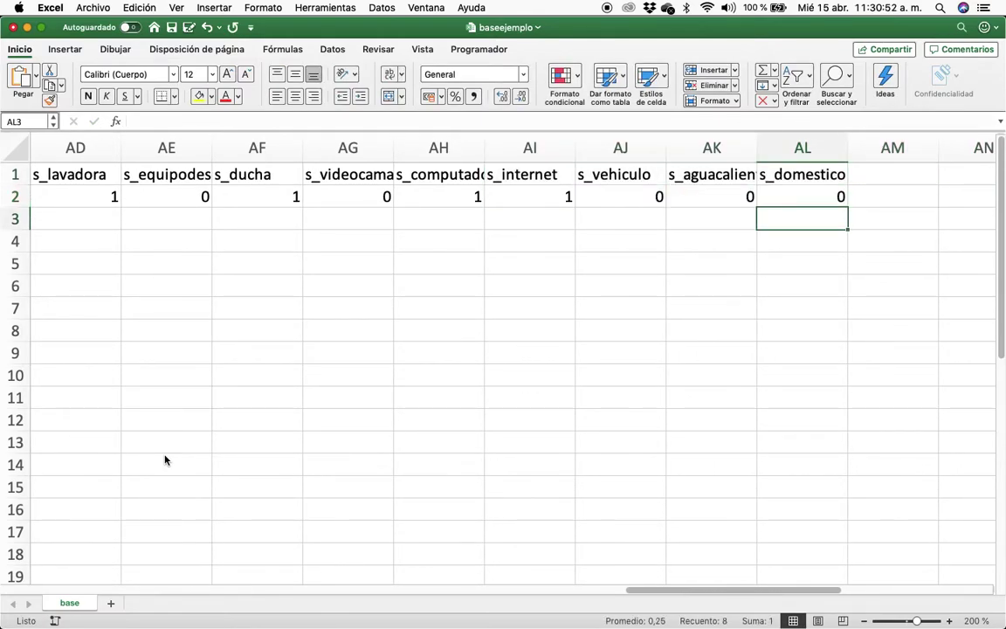
key("Up")
key("Left")
key("Left")
key("Left")
key("Up")
key("Down")
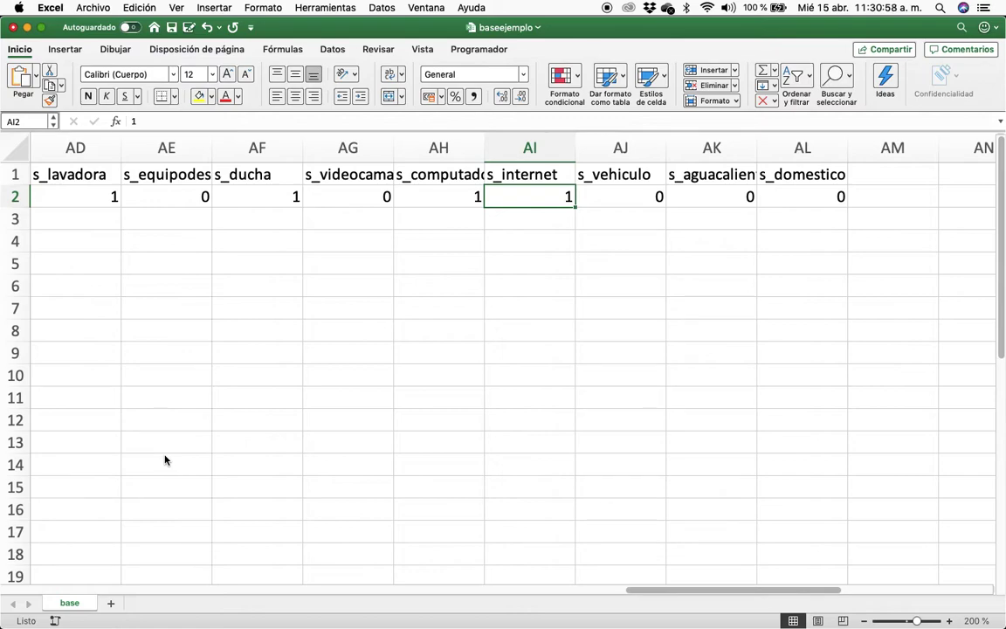
key("Up")
key("Right")
key("Right")
key("Right")
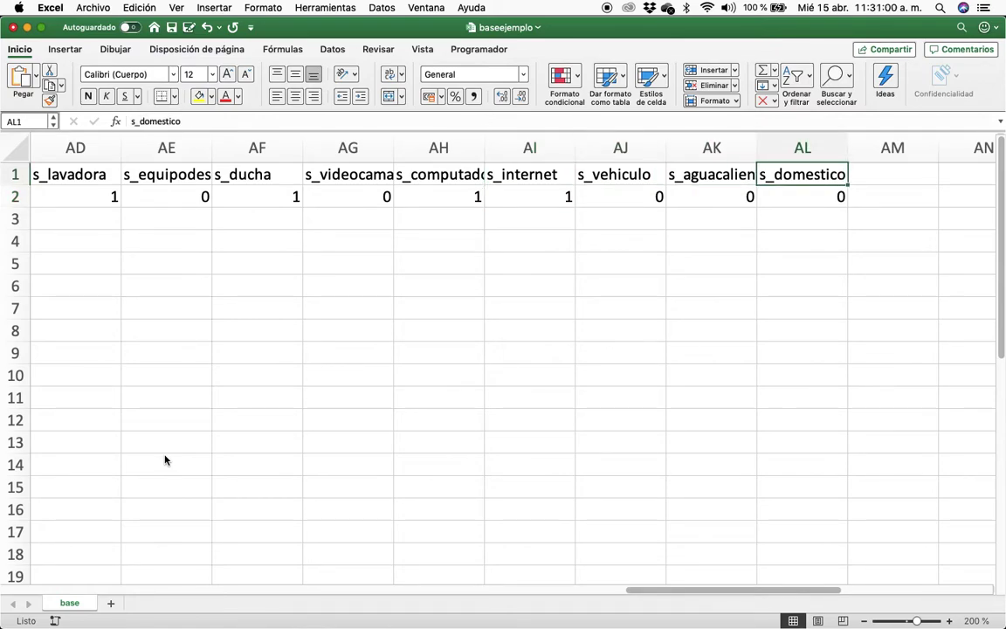
key("Right")
key("Left")
key("Left")
key("Left")
key("Down")
key("Right")
key("Right")
key("Up")
key("Right")
Step: Glance back at the items in Word and add the index heading tenencias in AM1 of the Excel sheet
key("super+Tab")
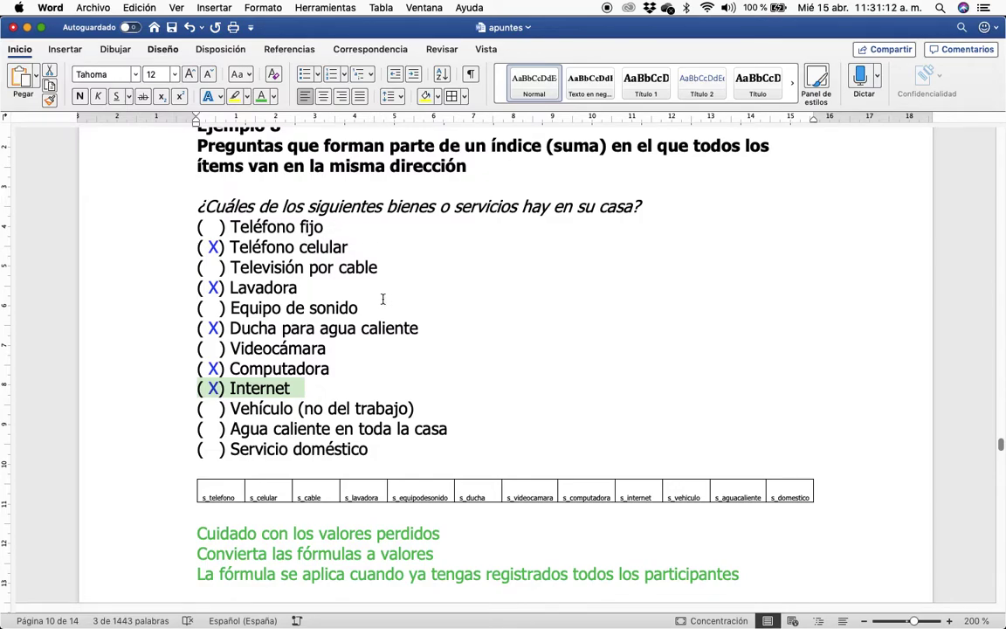
key("super+Tab")
key("Left")
key("Right")
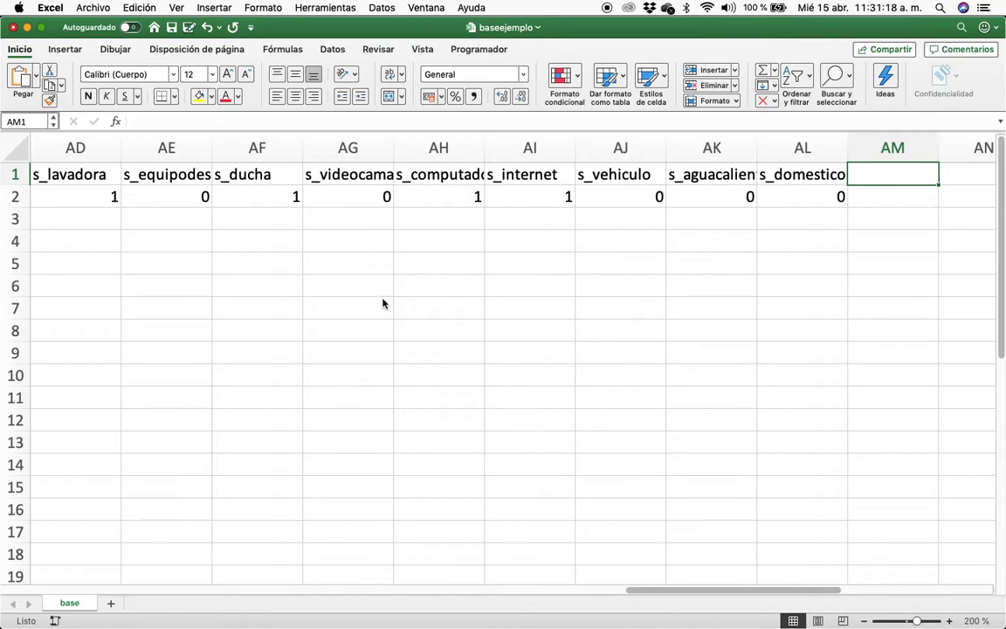
type("tenencias")
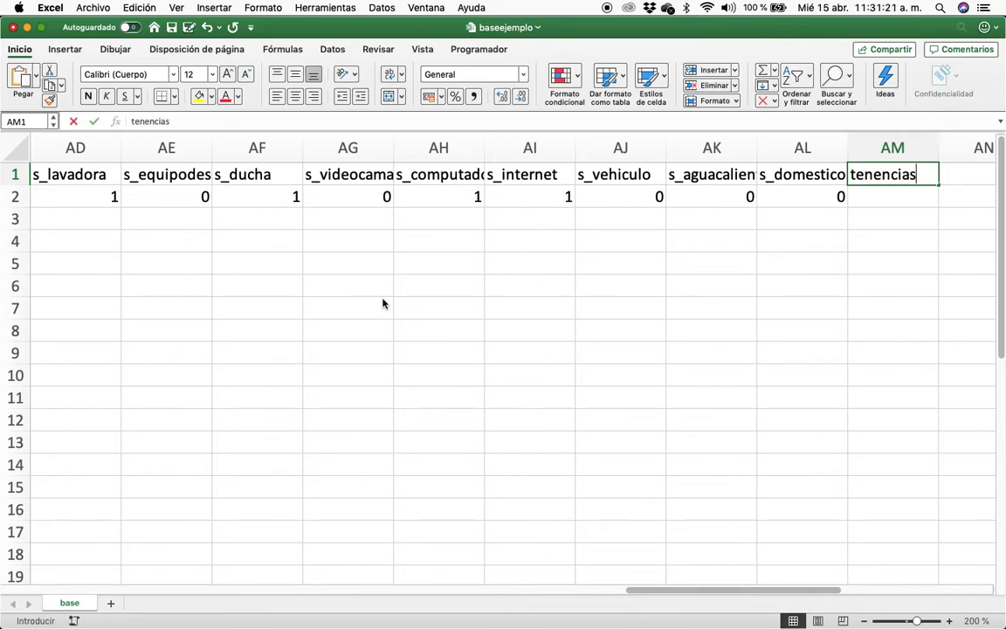
key("Tab")
Step: Sum the twelve household item codes under tenencias by entering =SUMA(AA2:AL2) in AM2
key("Down")
key("Left")
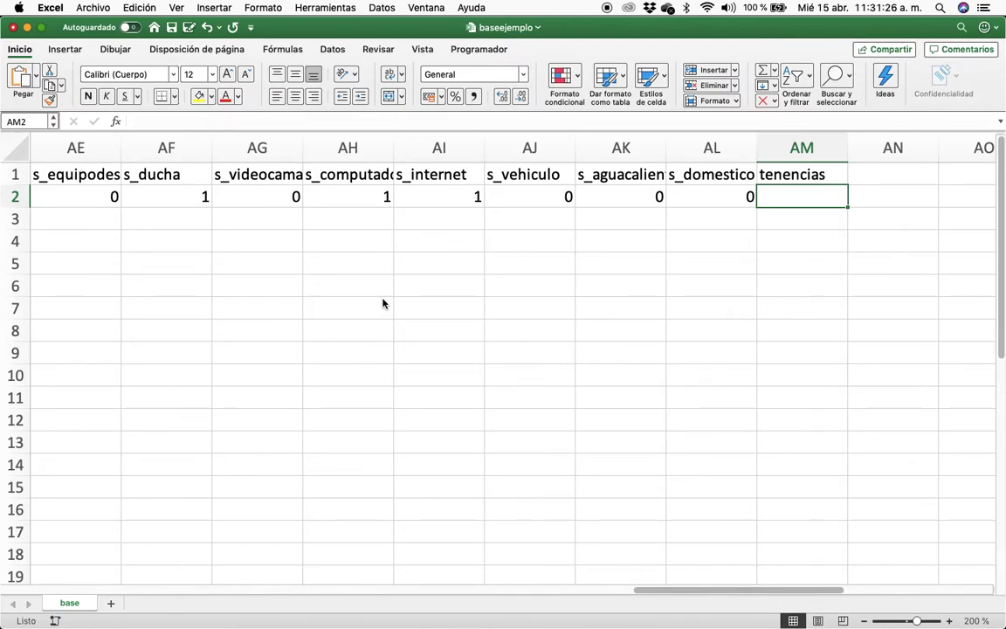
type("=")
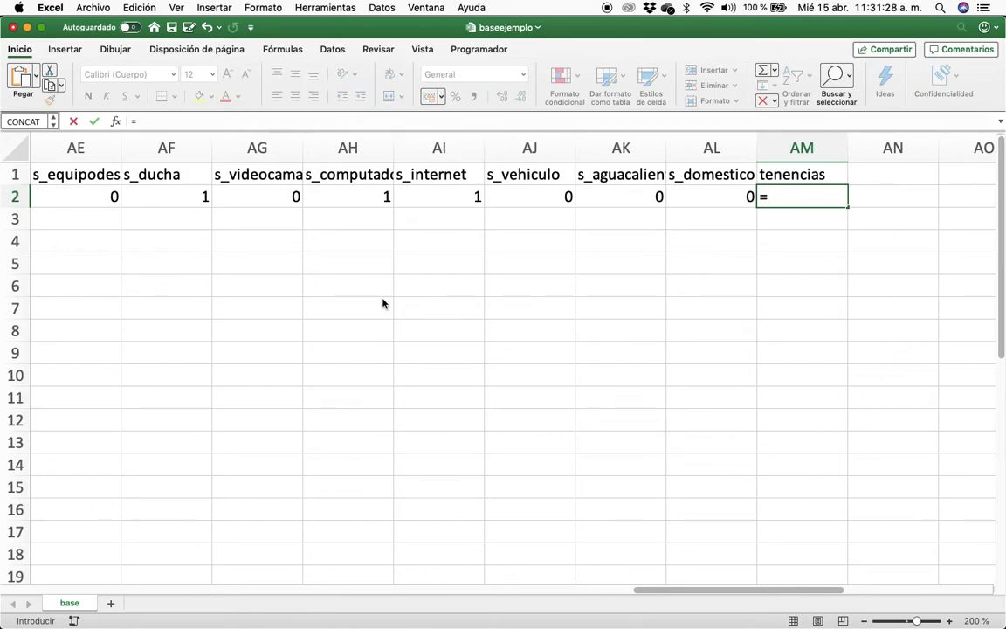
type("SUMA(")
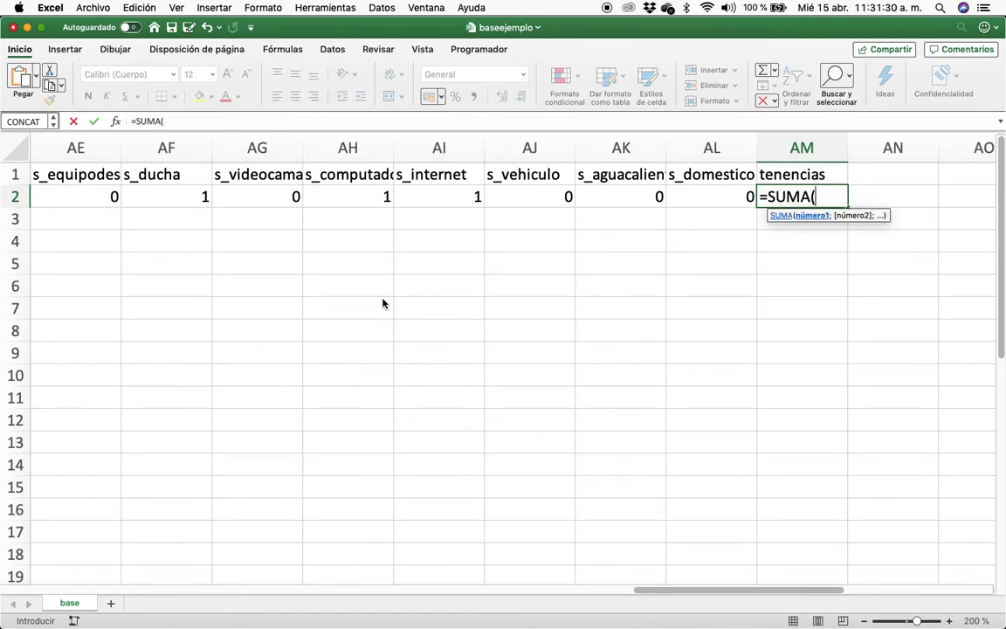
scroll(167, 308, "left", 5)
scroll(167, 309, "left", 3)
left_click(223, 196)
left_click_drag(223, 196, 728, 189)
key("Return")
key("Up")
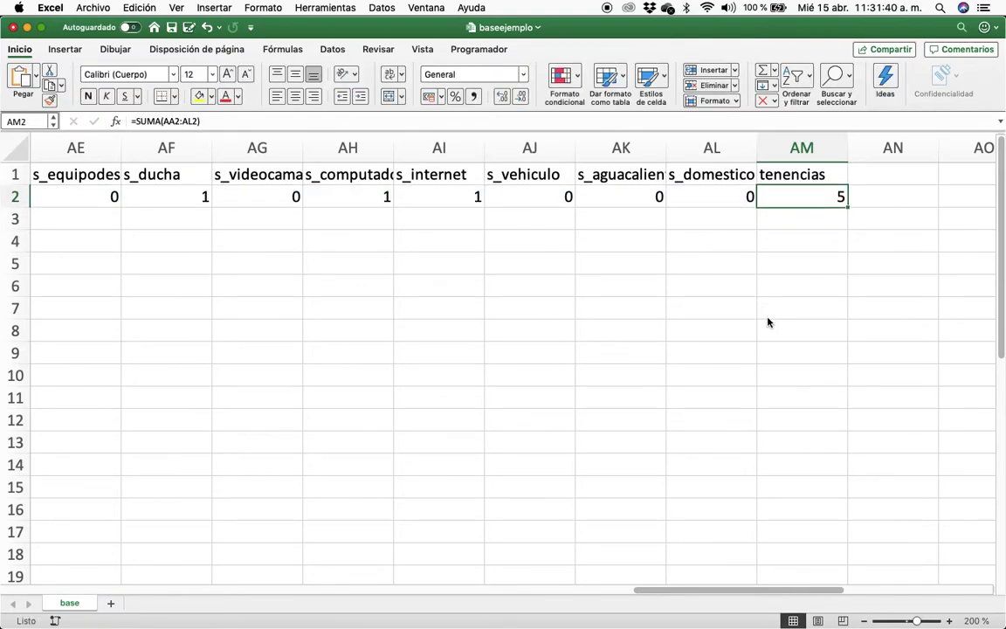
Step: Save the workbook and return to the tenencias formula in AM2
key("Up")
key("Down")
key("super+s")
key("Up")
key("Down")
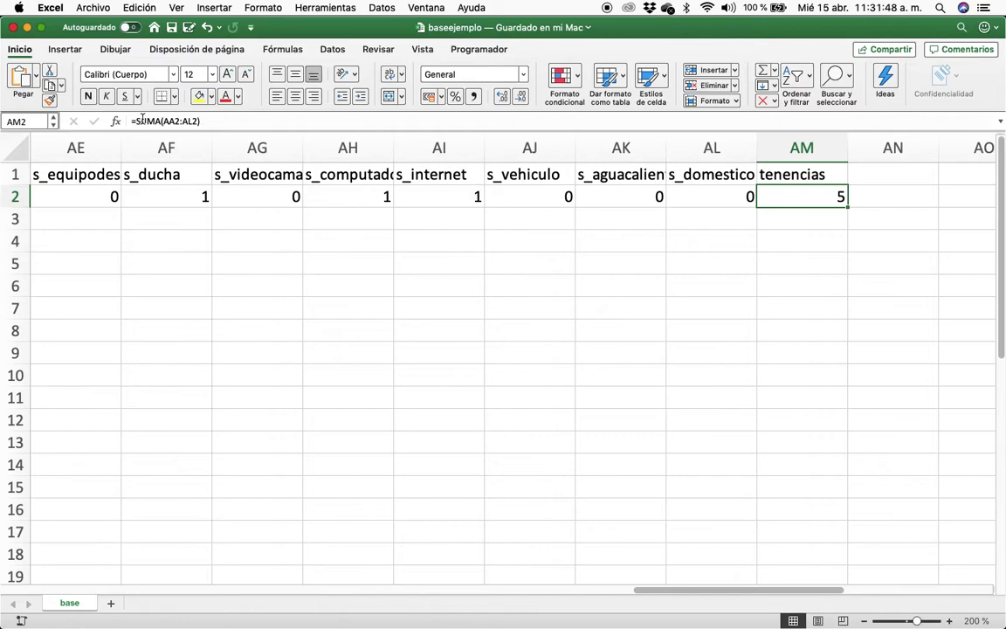
Step: Convert the tenencias formula in AM2 to its value by copying it and pasting values over it, and save the workbook
right_click(811, 196)
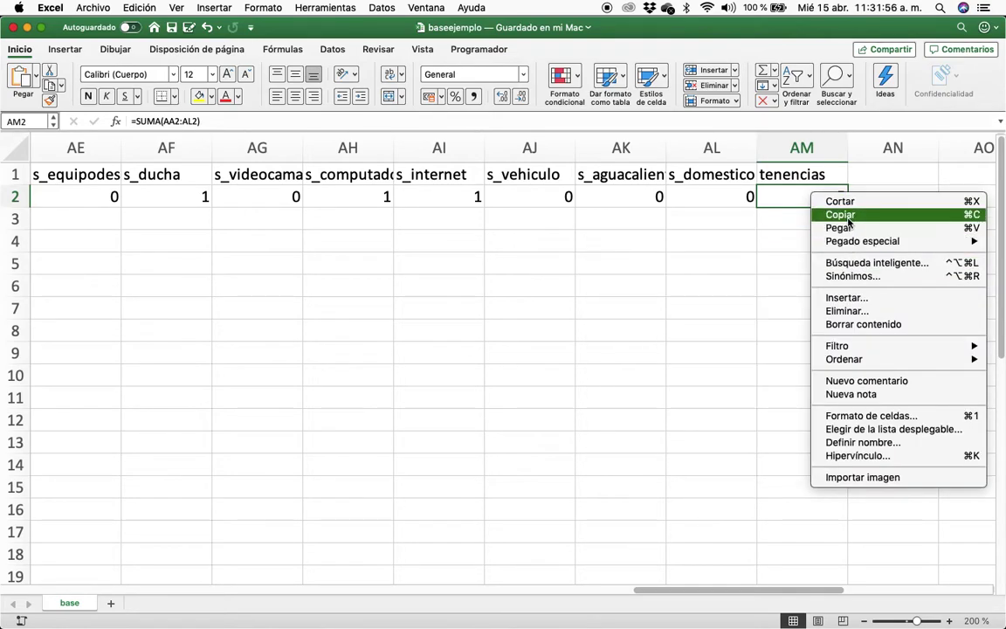
left_click(840, 214)
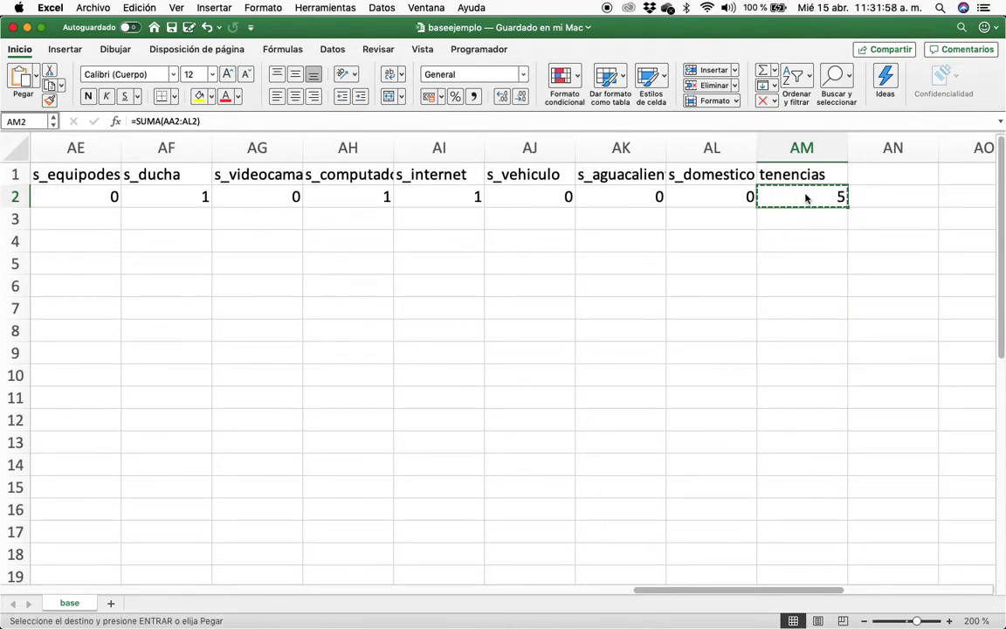
right_click(806, 198)
mouse_move(801, 239)
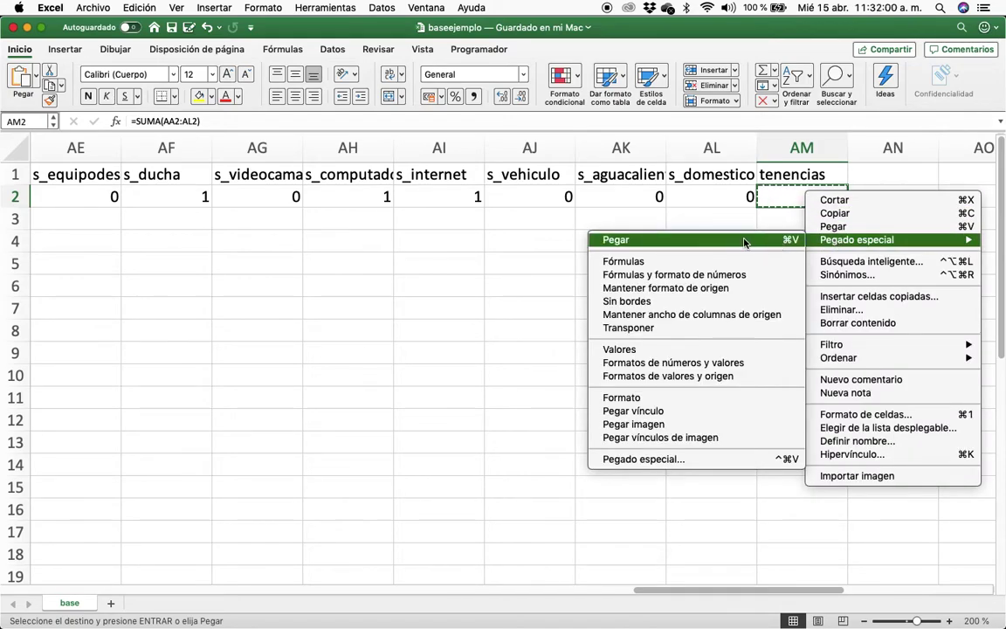
left_click(635, 350)
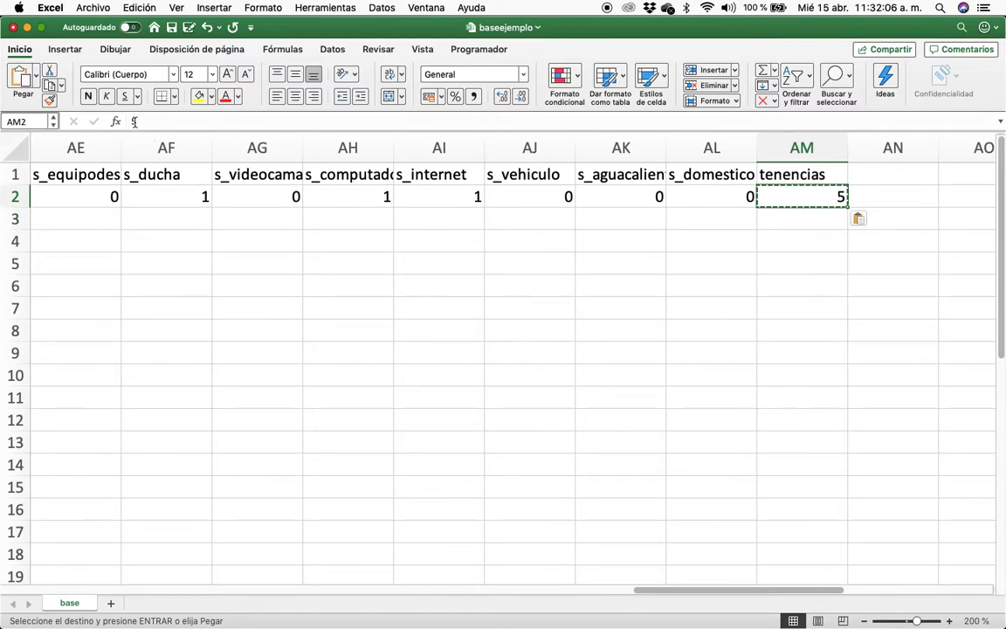
key("Escape")
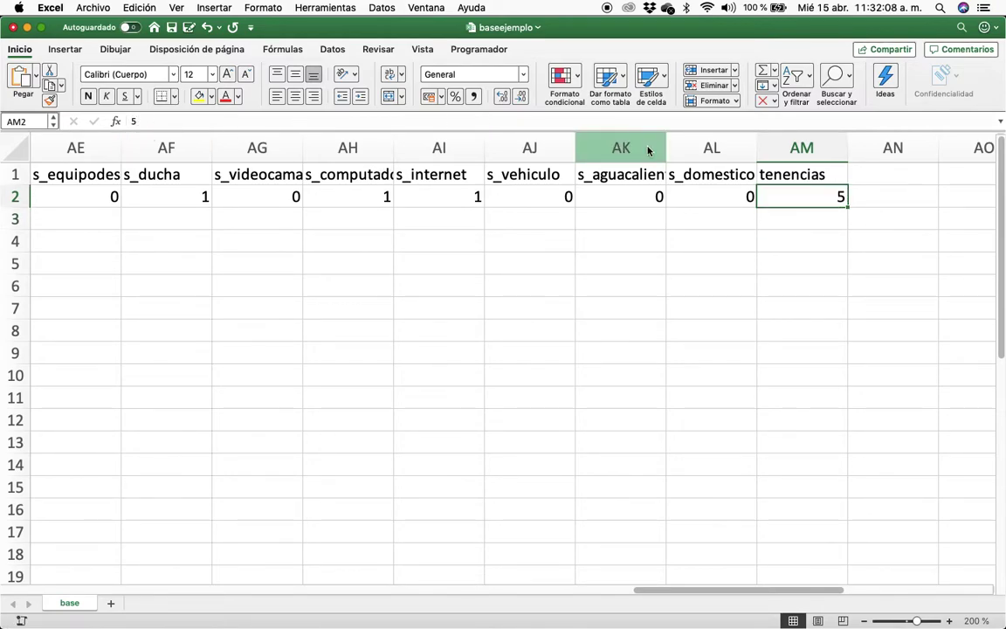
key("Right")
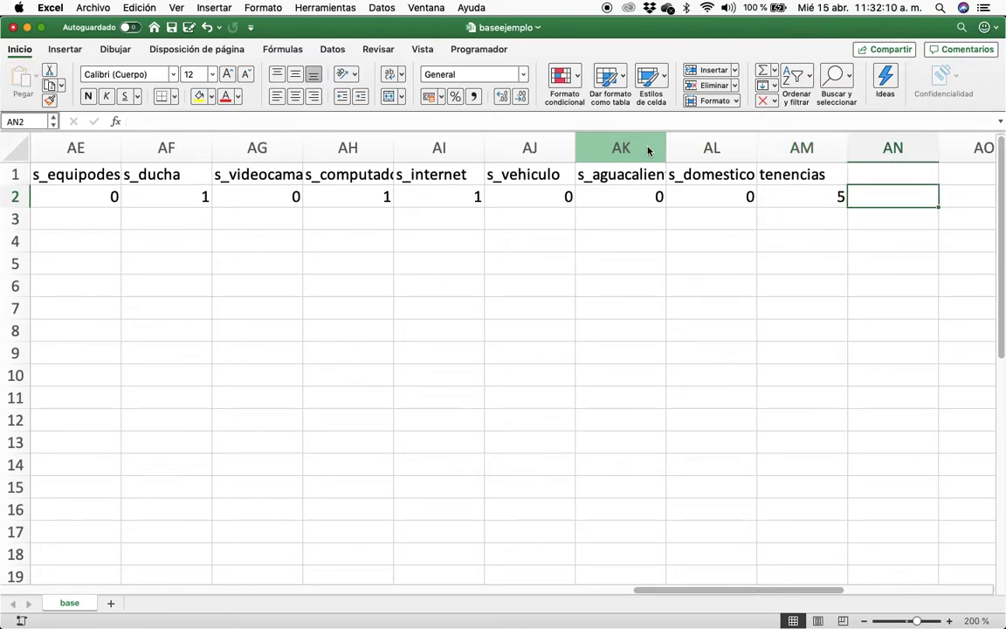
key("super+s")
Step: Undo the conversion to values in AM2 to restore the formula =SUMA(AA2:AL2), and save the workbook
key("Left")
key("Left")
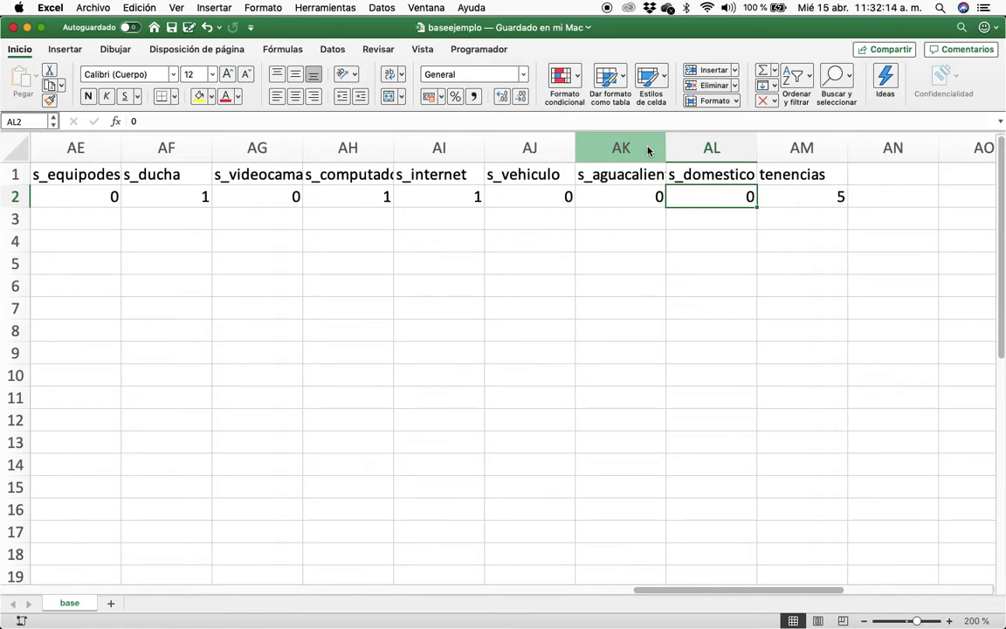
key("Right")
key("Right")
key("Left")
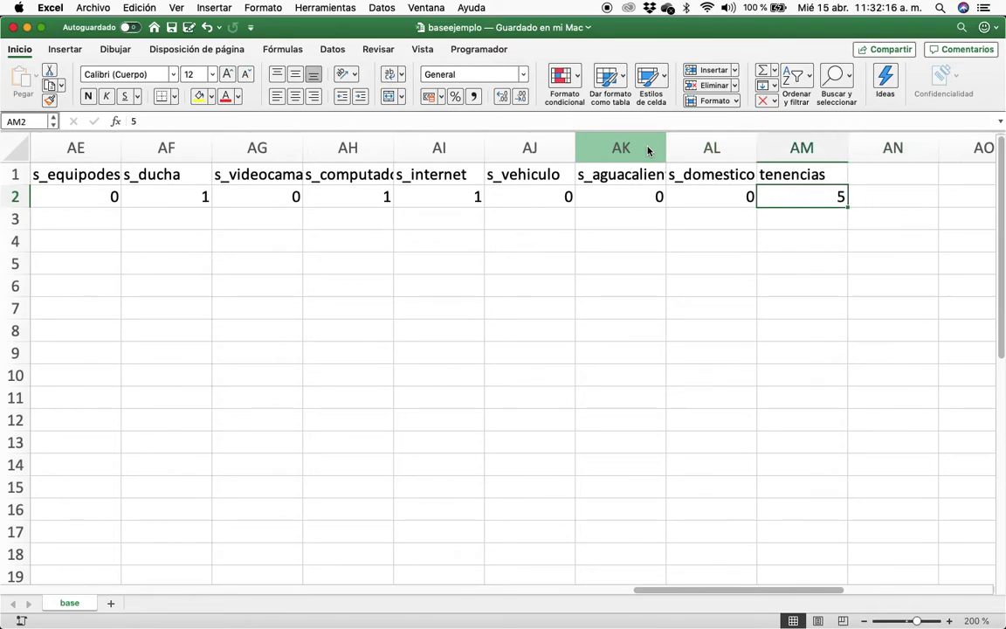
key("super+c")
key("Right")
key("Left")
key("super+s")
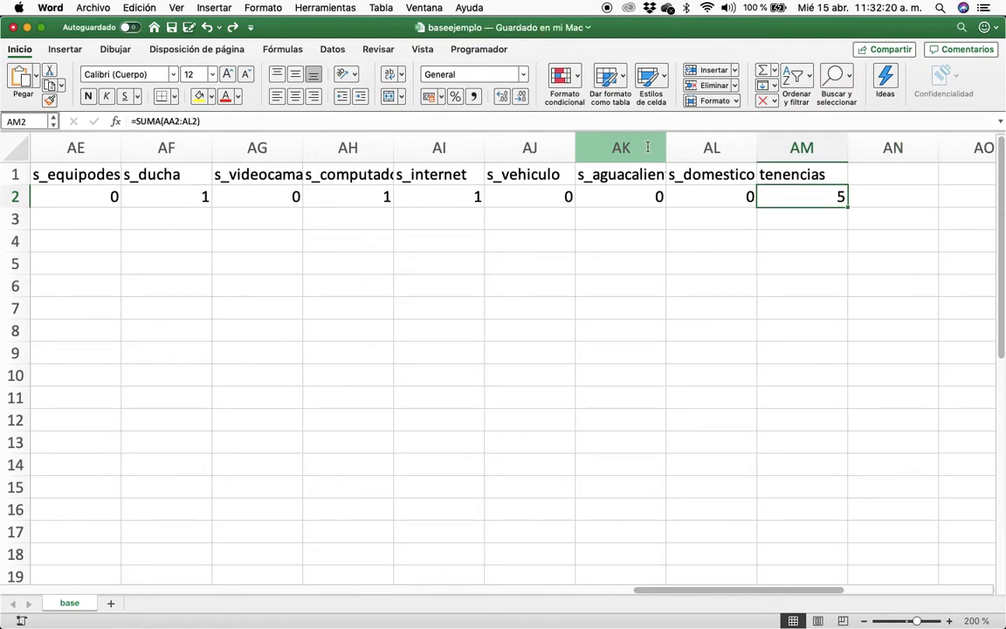
Step: Switch to Word to highlight the note "Cuidado con los valores perdidos" under Example 8, and return to the tenencias cell in Excel
key("super+Tab")
scroll(157, 332, "down", 5)
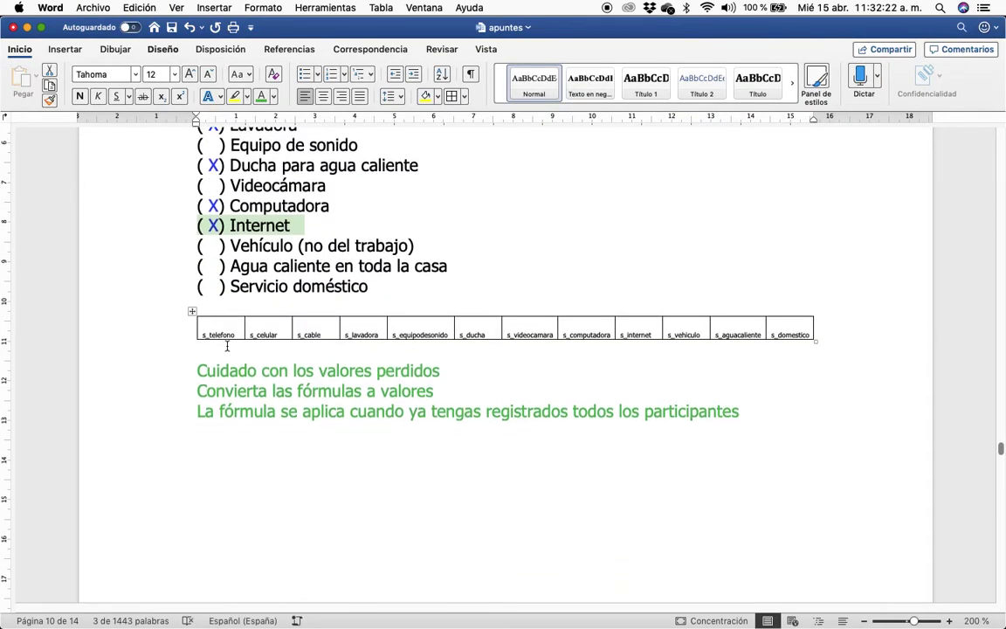
left_click(140, 369)
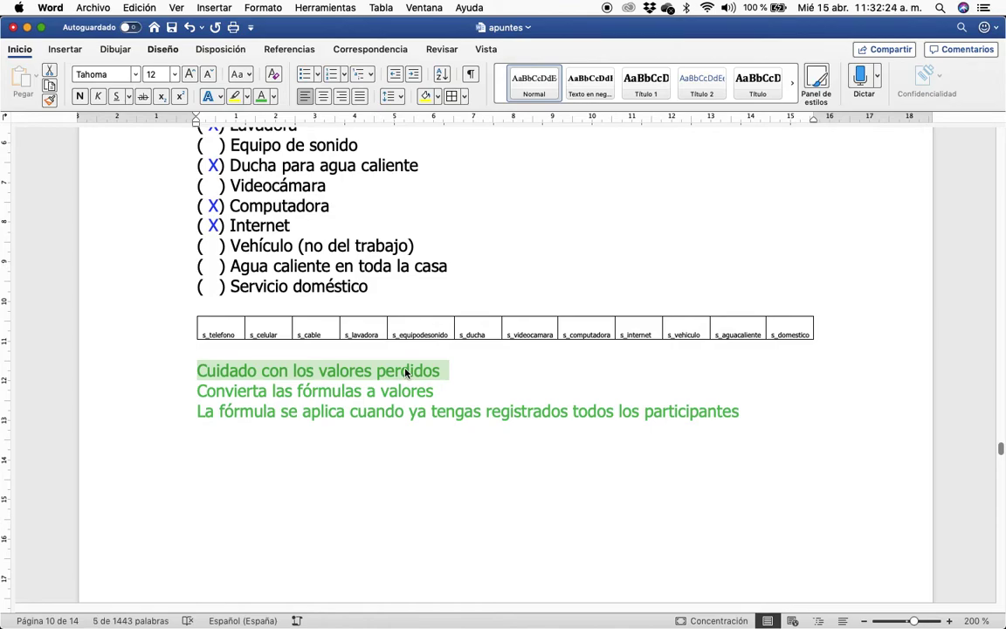
key("super+Tab")
scroll(605, 333, "left", 1)
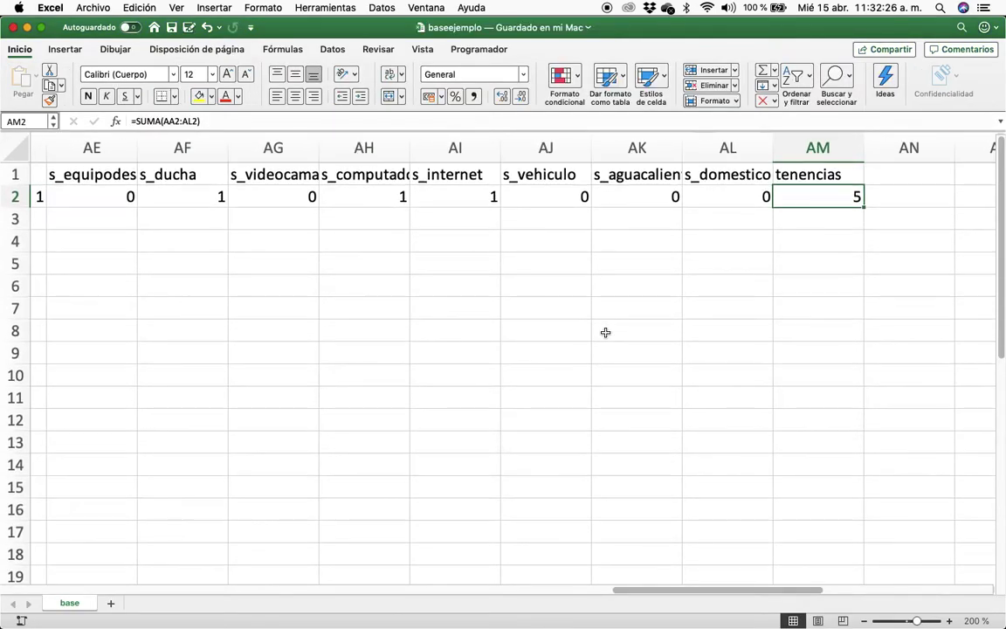
Step: Switch to Word and go over the Example 8 items Teléfono fijo and Teléfono celular in the household goods list
key("super+Tab")
scroll(450, 248, "up", 4)
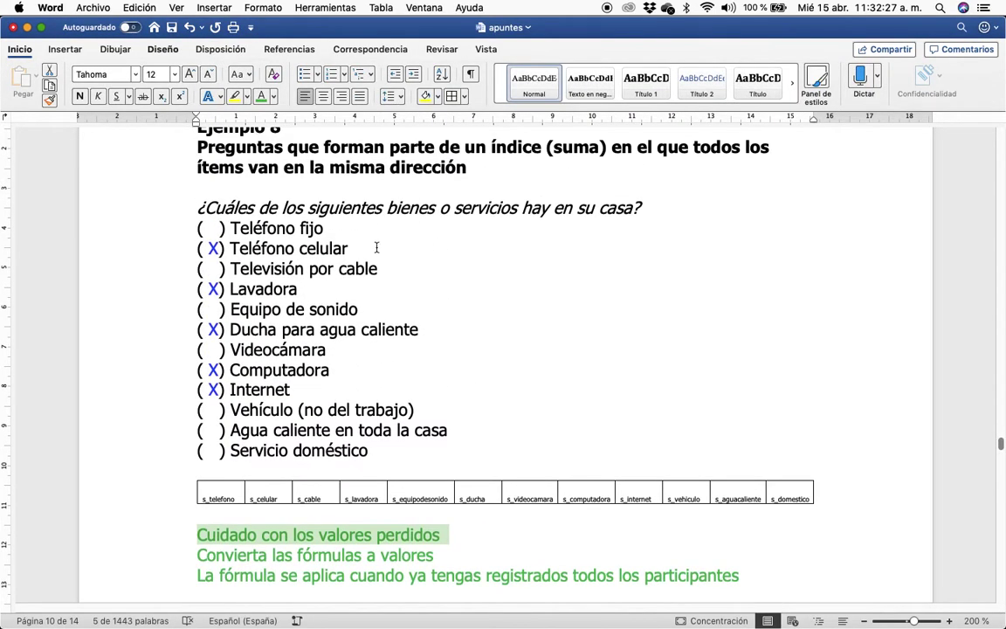
left_click(170, 232)
left_click(172, 251)
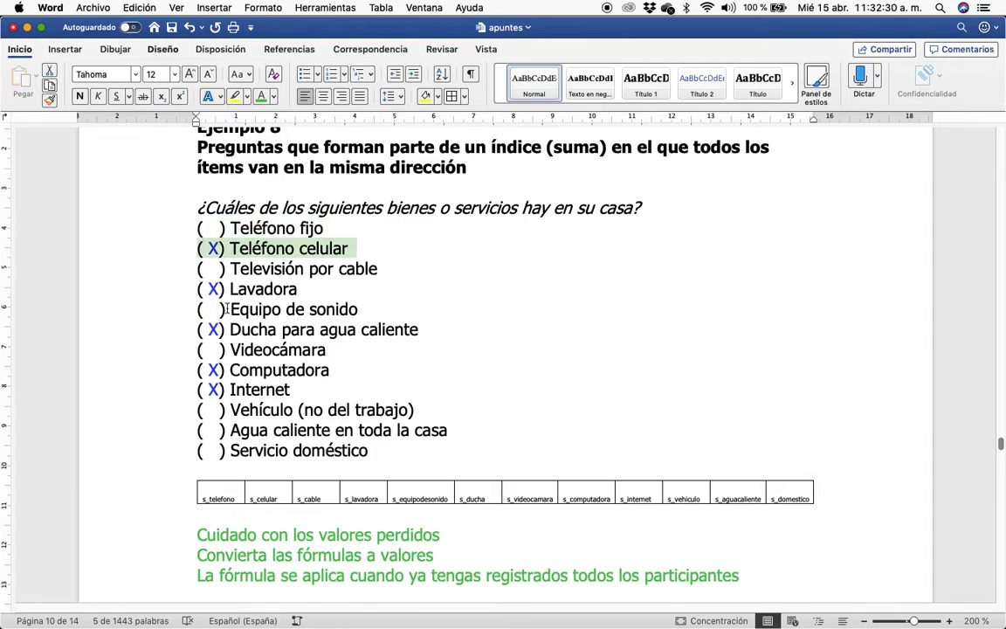
Step: Switch to the baseejemplo workbook in Excel, enter 99 for s_internet in AI2 and check the tenencias total in AM2
left_click(350, 224)
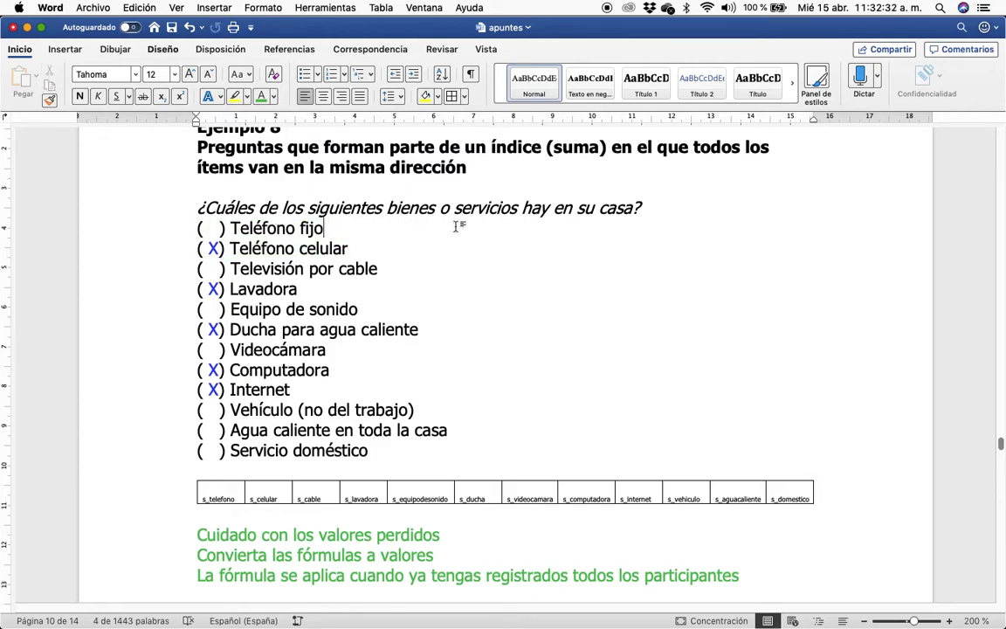
left_click(417, 267)
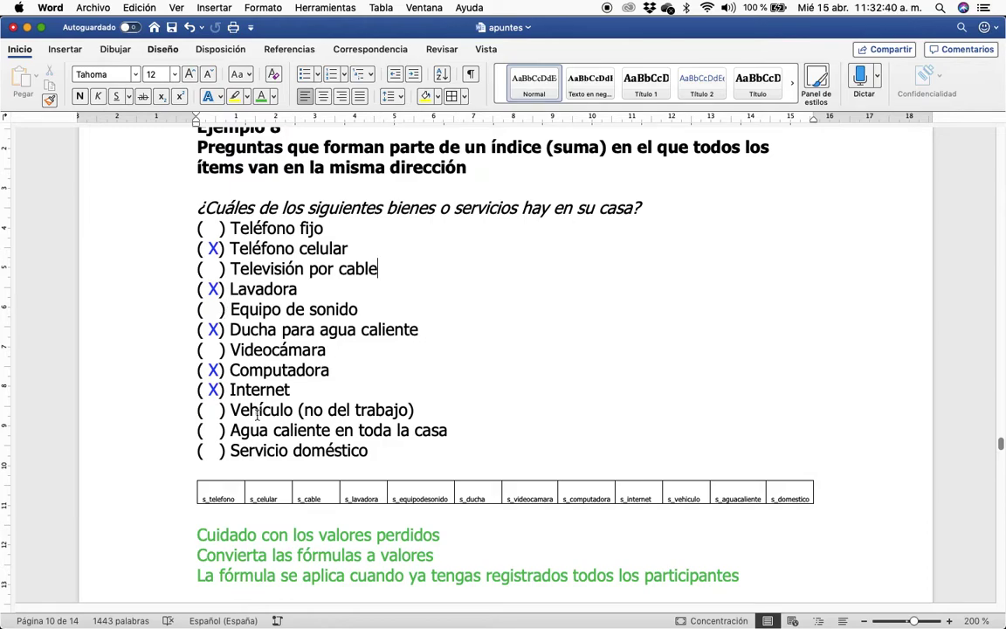
key("super+Tab")
key("Left")
key("Left")
key("Left")
key("Left")
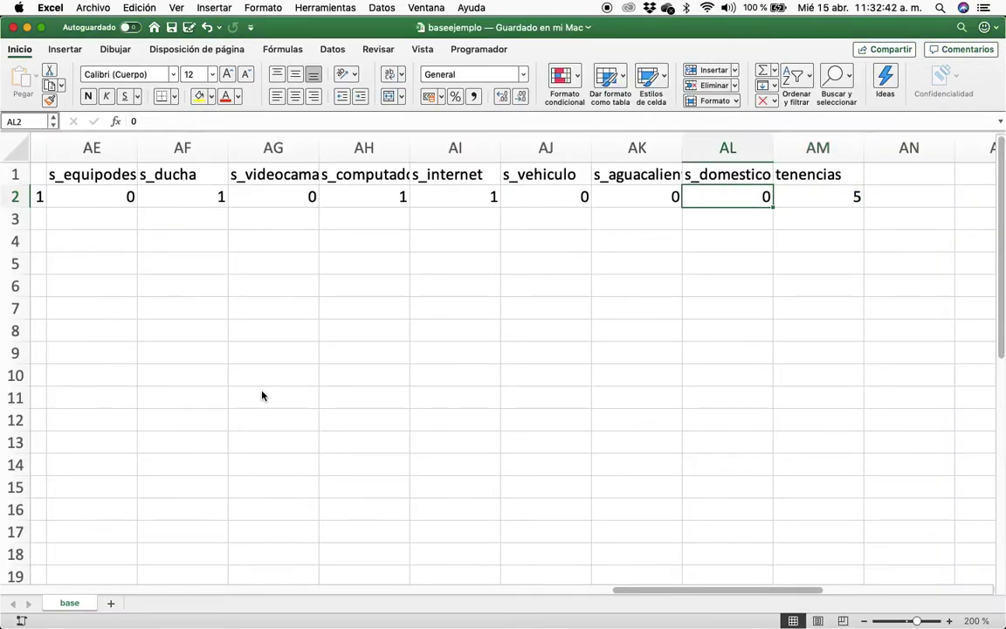
type("99")
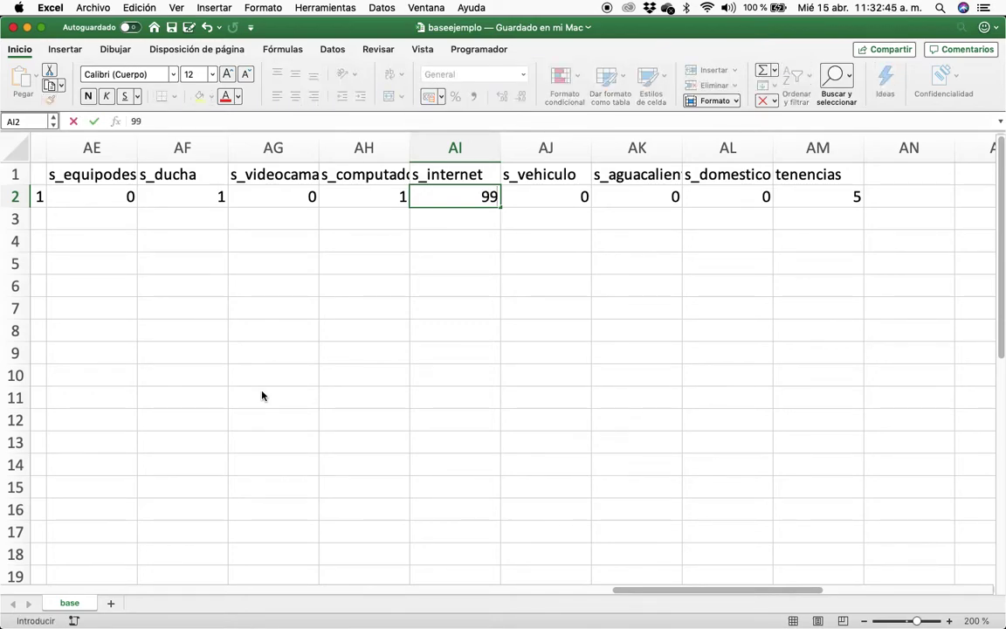
key("Return")
key("Up")
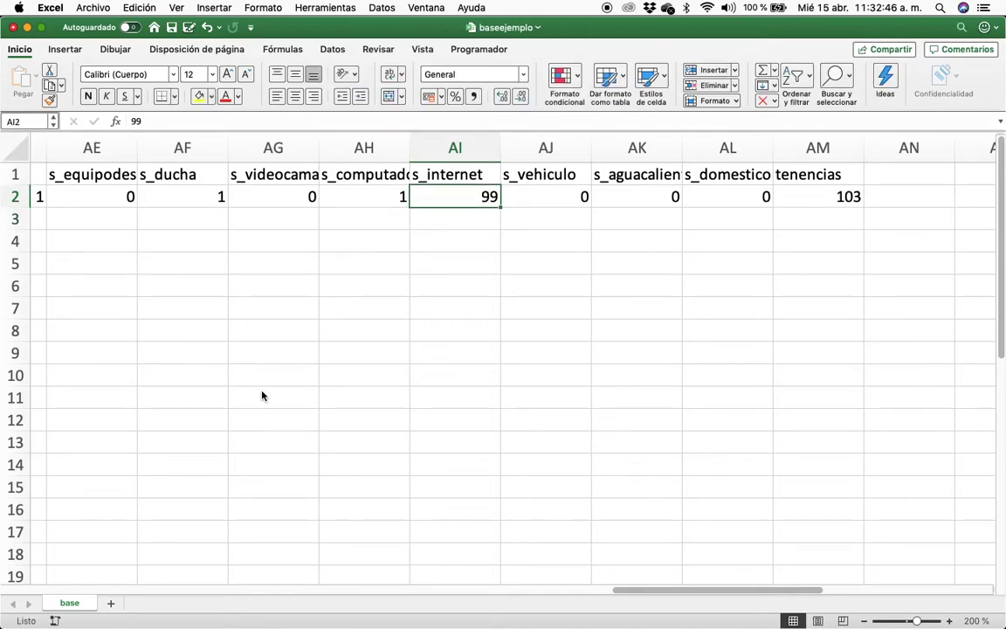
key("Right")
key("Right")
key("Right")
key("Right")
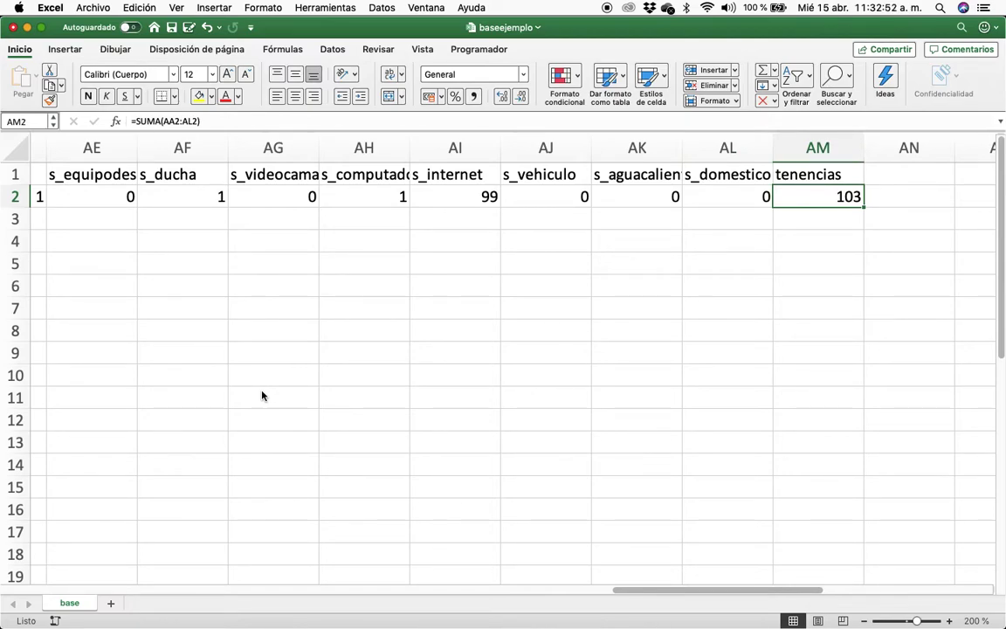
Step: Clear the s_internet value in AI2 and check how the tenencias total in AM2 responds to the empty cell
key("Left")
key("Left")
key("Left")
key("Left")
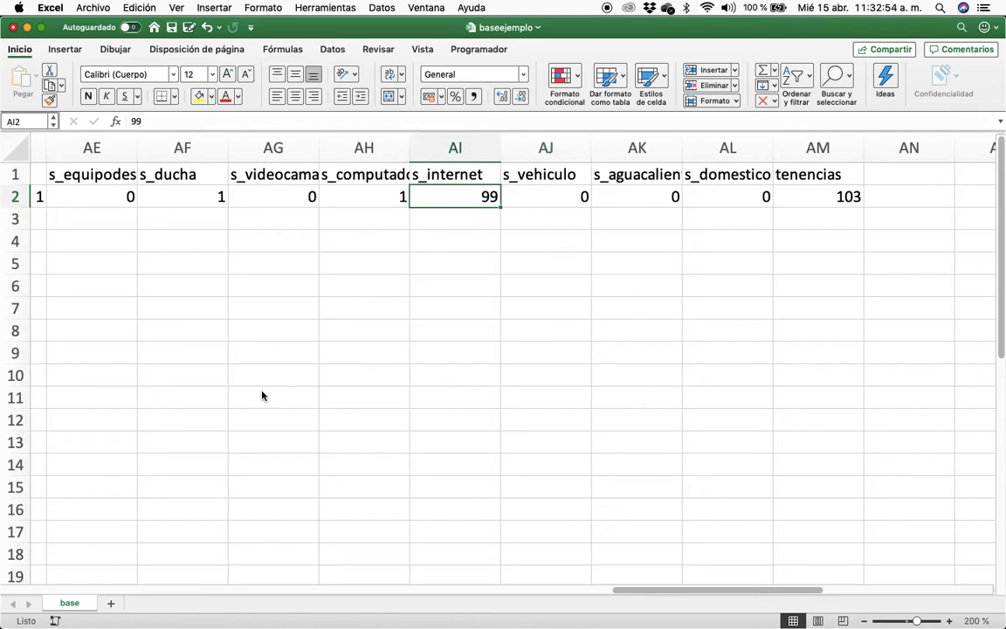
key("Delete")
key("Right")
key("Right")
key("Right")
key("Right")
key("Left")
key("Left")
key("Left")
key("Left")
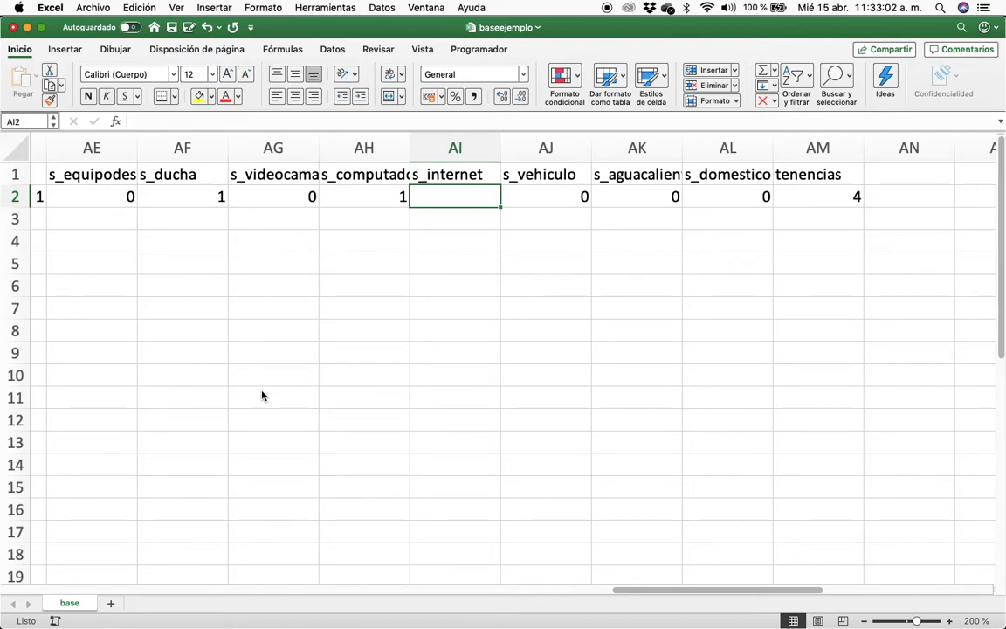
Step: Enter 1 for s_internet in AI2 and save the workbook
type("1")
key("Return")
key("Up")
key("Right")
key("Right")
key("Right")
key("Right")
key("super+s")
Step: Examine the tenencias header in AM1 and the sum formula in AM2
key("Up")
key("Down")
key("Up")
key("Down")
key("Up")
key("Down")
key("Up")
key("Down")
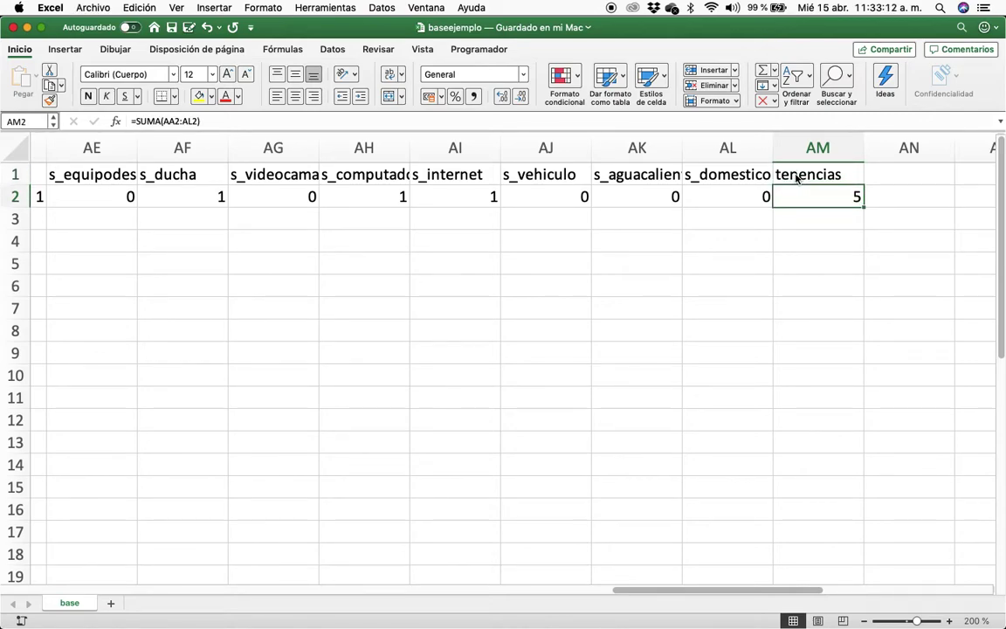
key("Up")
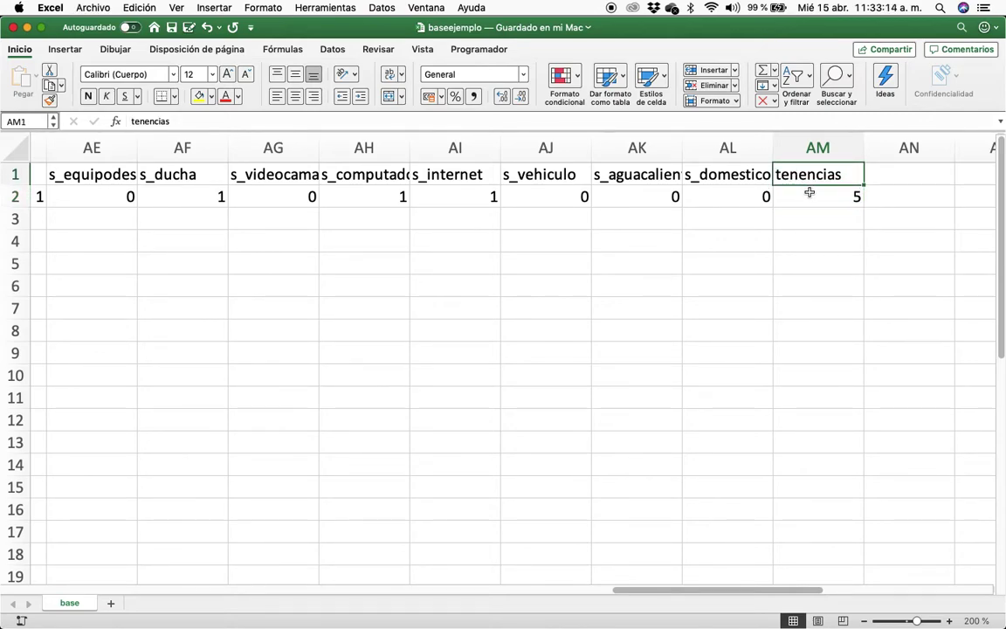
key("Down")
key("Up")
key("Down")
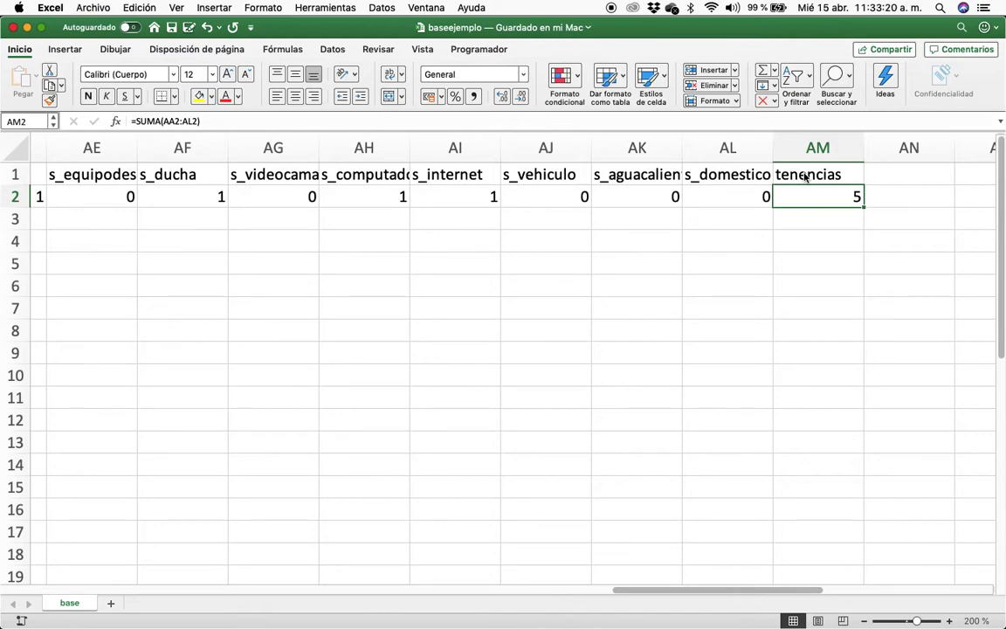
Step: Review the item values in row 2 that feed the tenencias sum by selecting them from s_domestico backwards
key("Left")
key("shift+Left")
key("shift+Left")
key("shift+Left")
key("shift+Left")
key("shift+Left")
key("shift+Left")
key("shift+Left")
key("shift+Left")
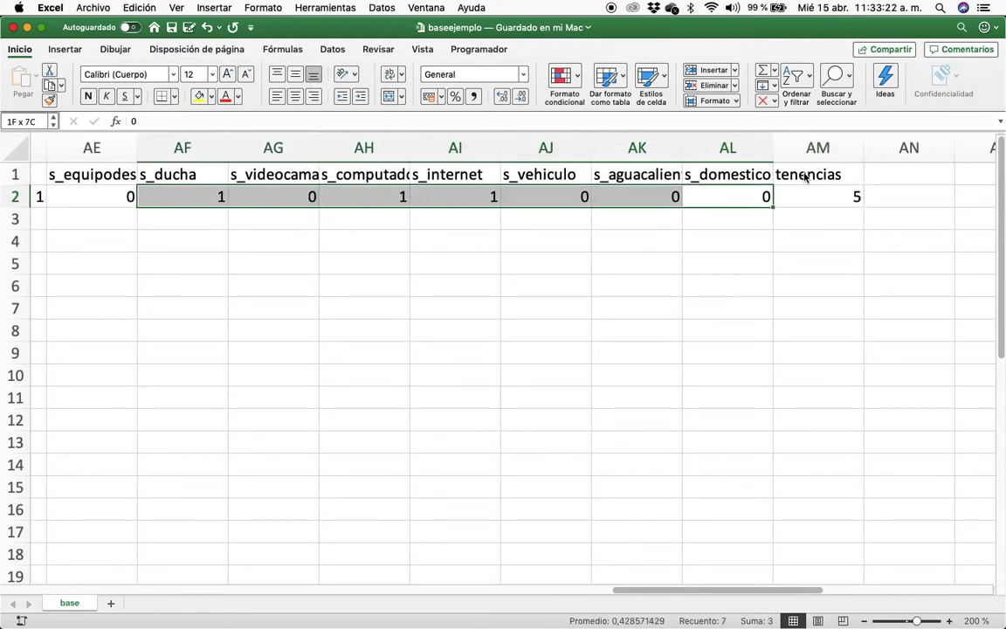
key("shift+Left")
key("super+shift+t")
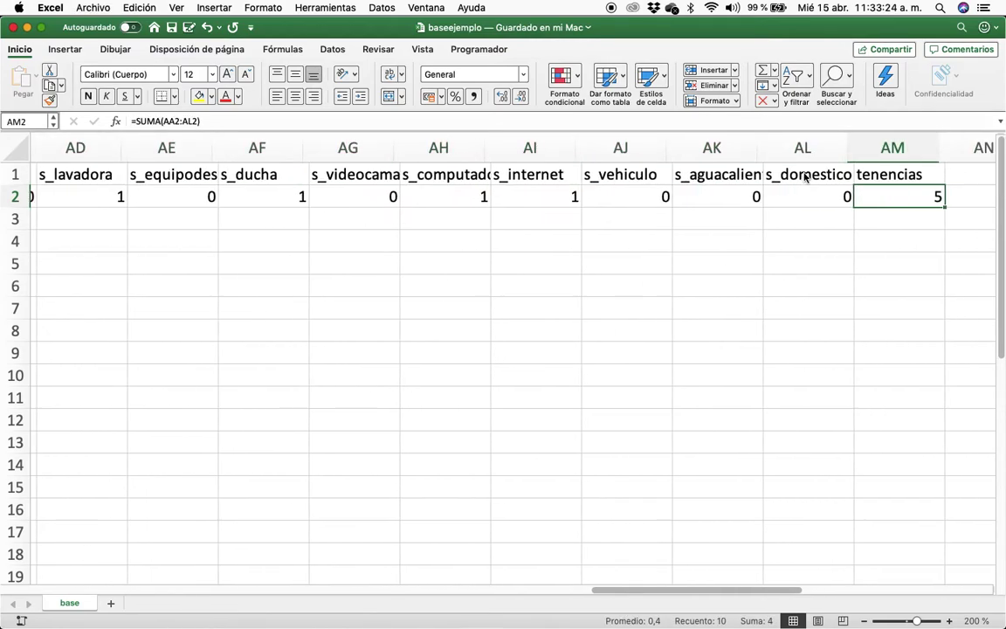
key("Right")
key("Left")
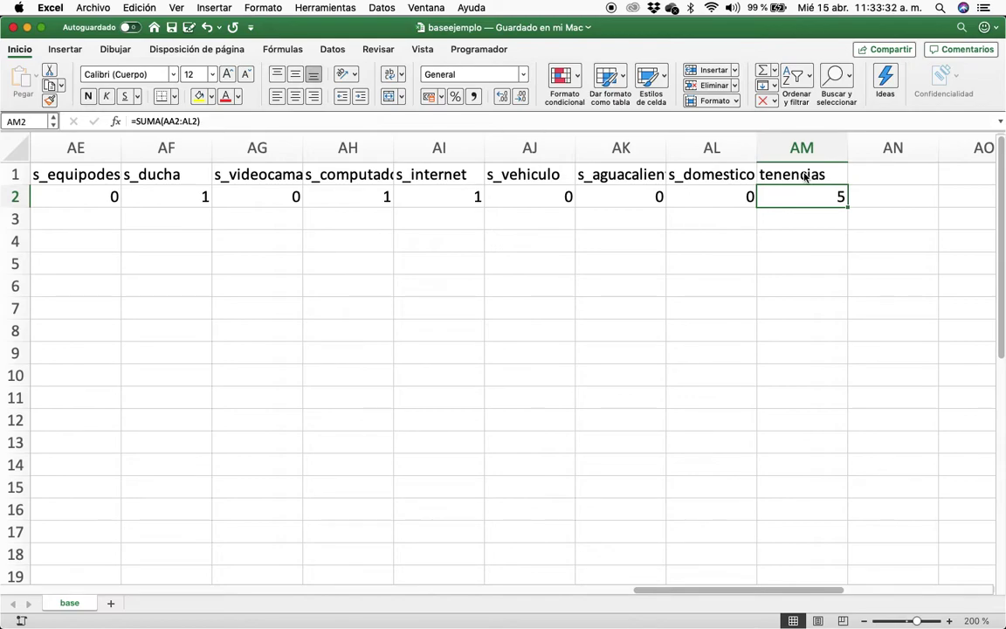
key("Down")
key("Up")
key("Down")
key("Right")
key("Left")
key("Right")
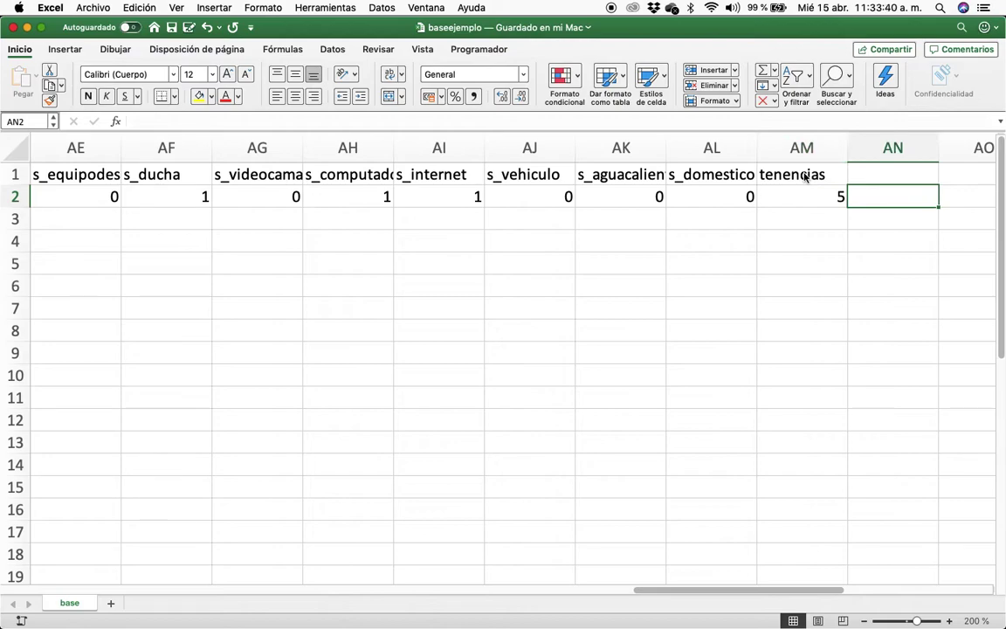
key("Right")
key("Right")
key("Left")
key("Left")
key("Left")
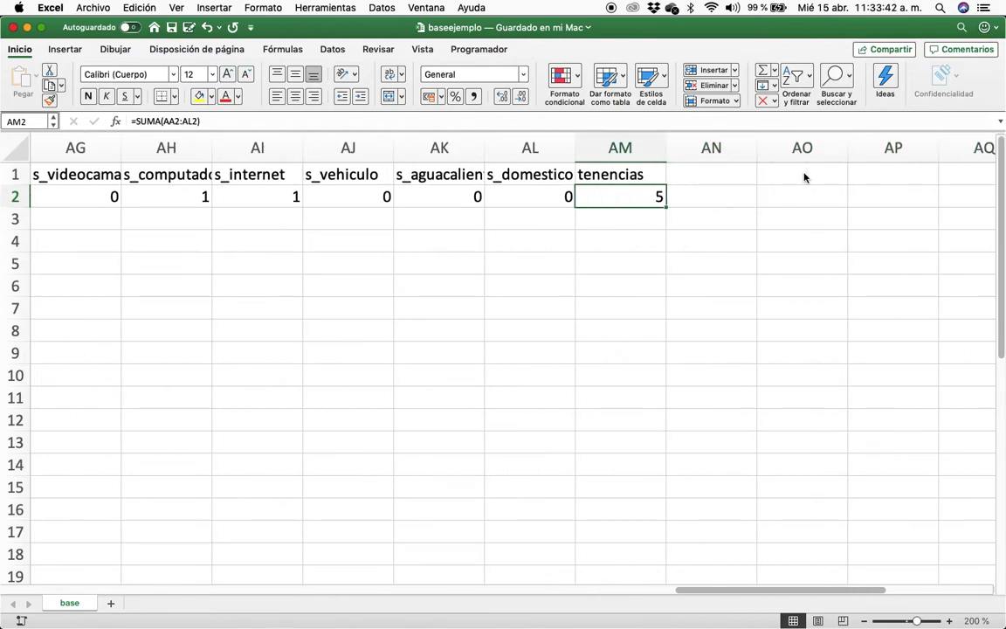
Step: Switch to the Word notes and select the line "Convierta las fórmulas a valores" below the Ejemplo 8 table
key("super+Tab")
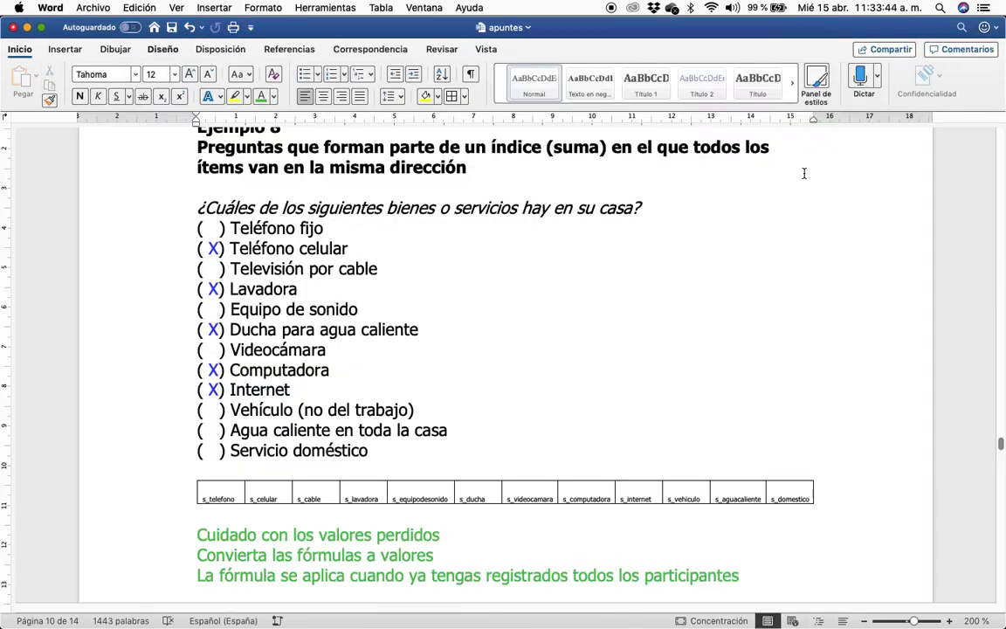
scroll(266, 262, "down", 3)
scroll(271, 289, "down", 1)
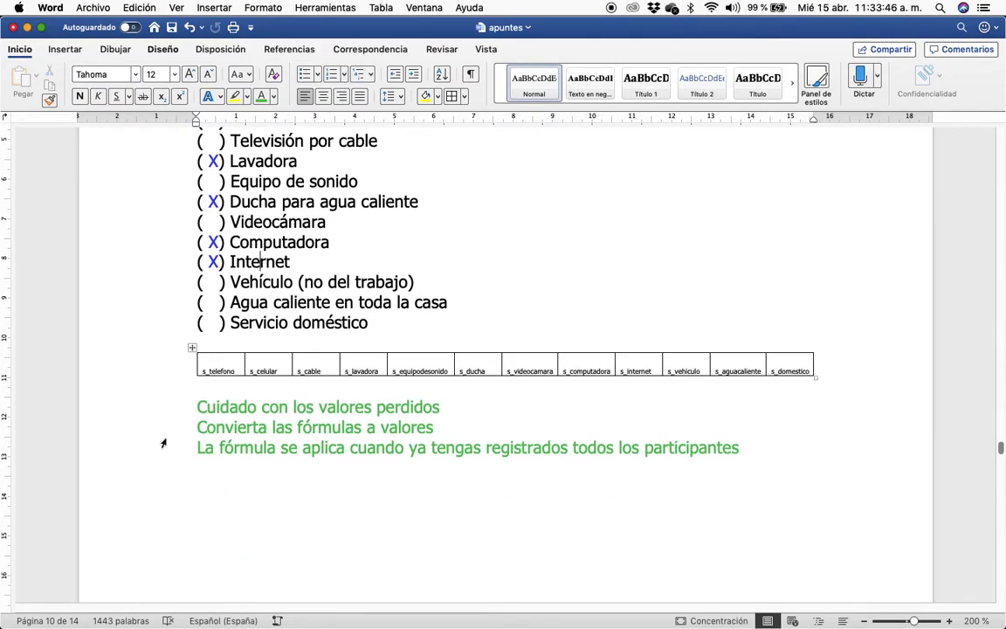
left_click(139, 406)
left_click(155, 428)
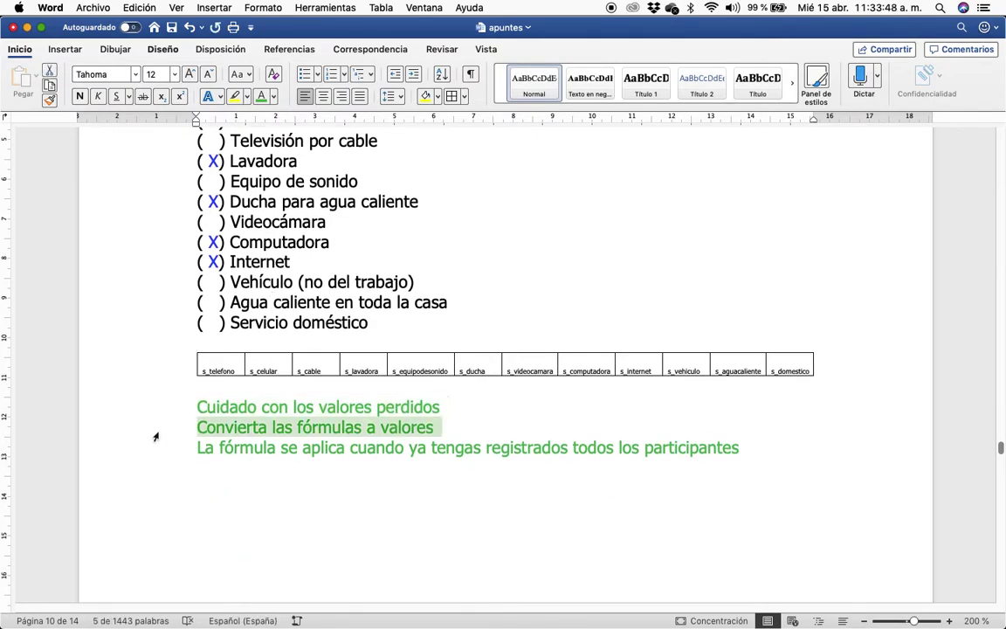
Step: Switch to Excel and replace the tenencias formula in AM2 with its plain value by copying it and pasting values only
key("super+Tab")
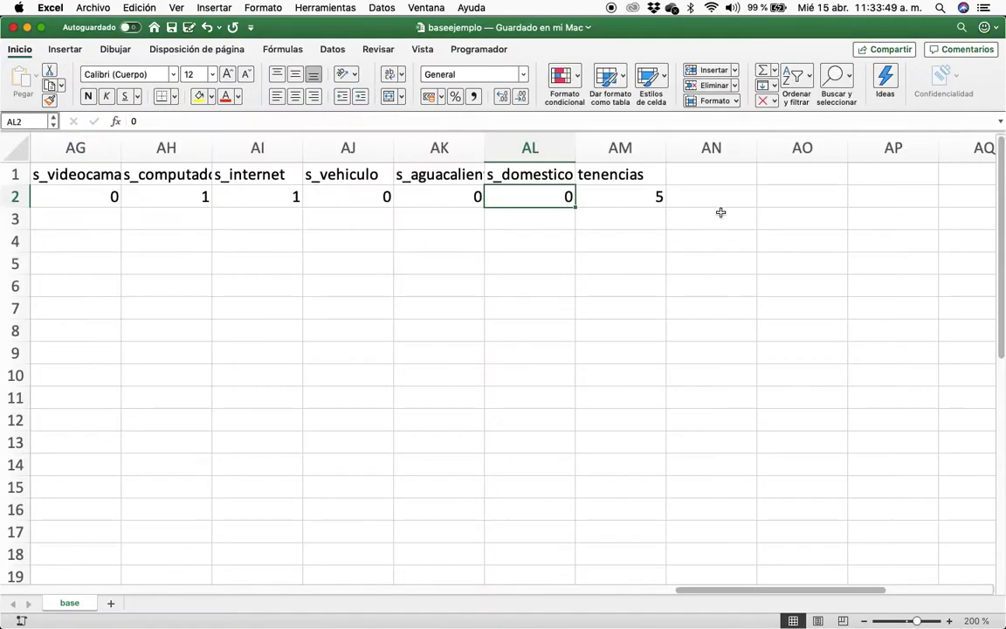
left_click(620, 190)
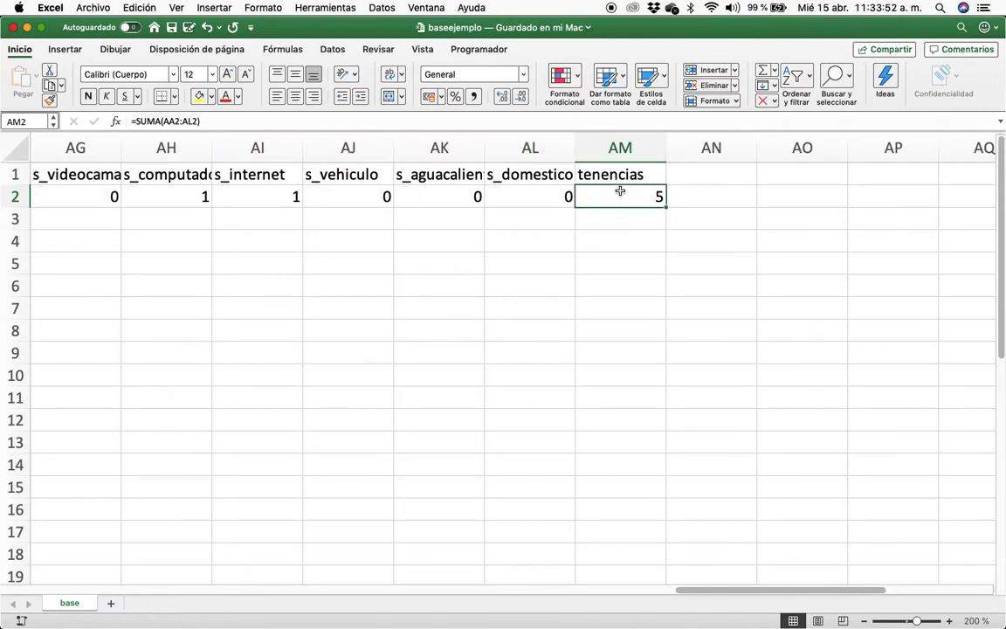
right_click(620, 190)
left_click(669, 214)
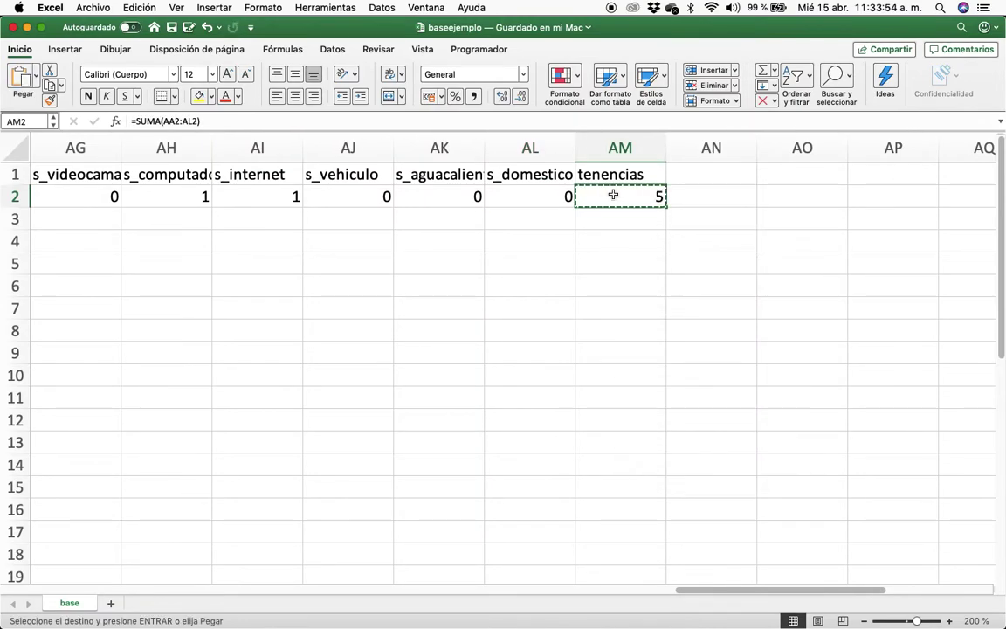
right_click(612, 194)
mouse_move(646, 239)
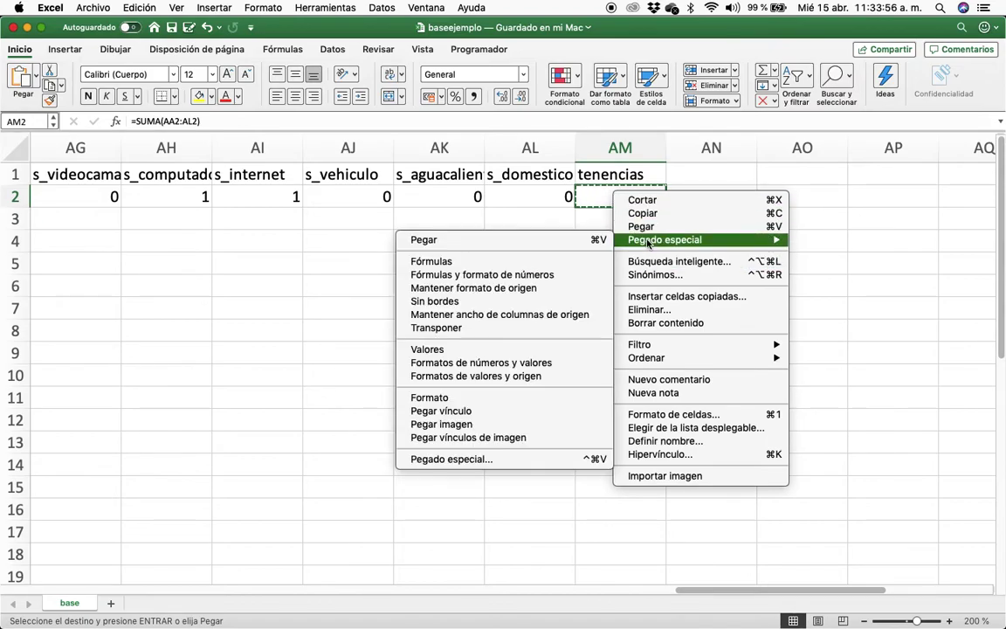
left_click(458, 349)
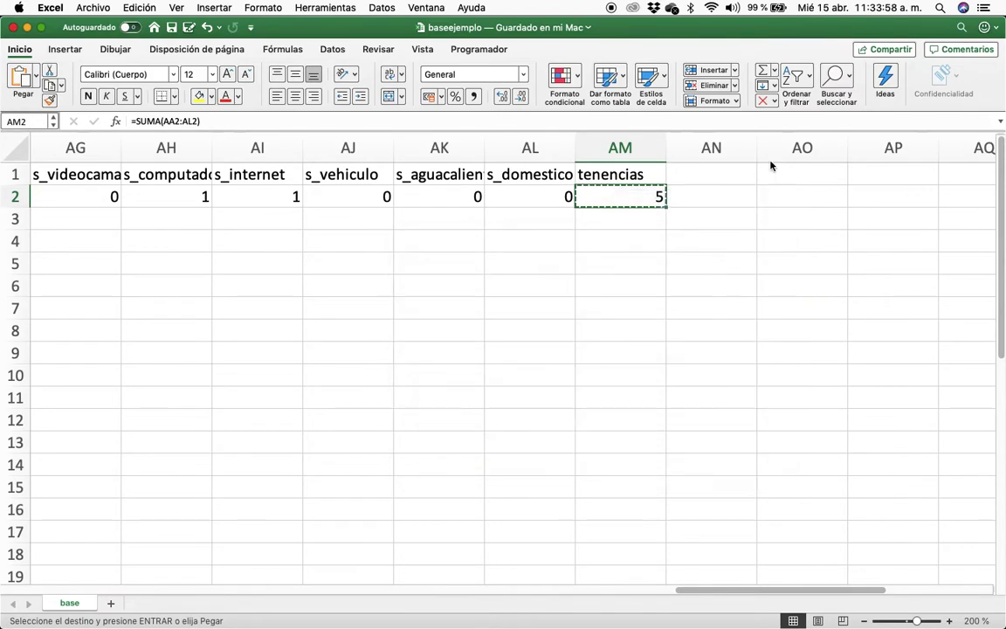
left_click(698, 200)
Step: Review the Word note on applying the formula once all participants are registered, and check the content of AM2 in Excel
key("super+Tab")
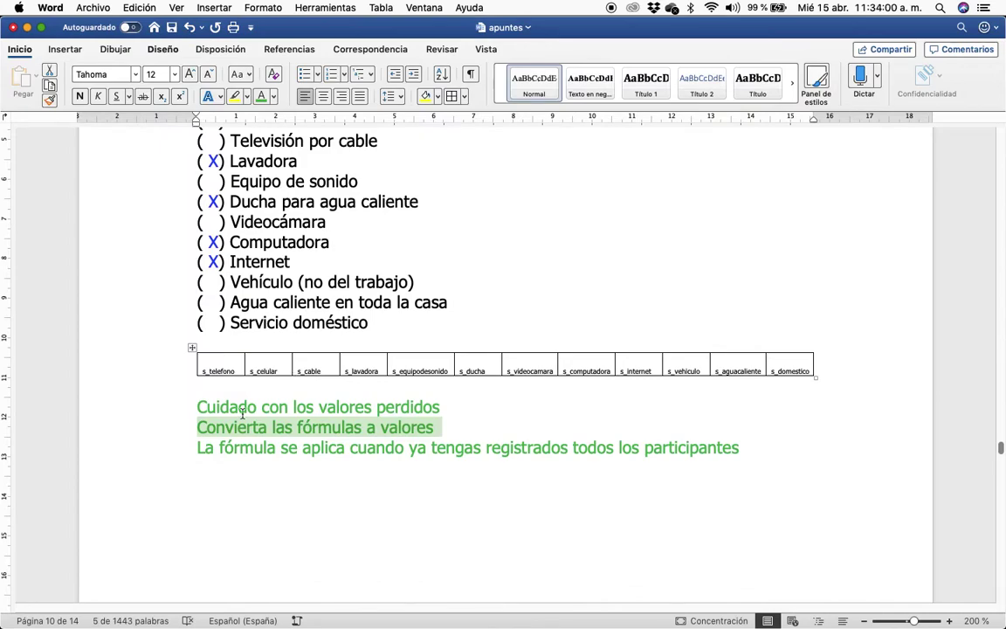
left_click(145, 458)
key("super+Tab")
left_click(608, 200)
key("Right")
key("Left")
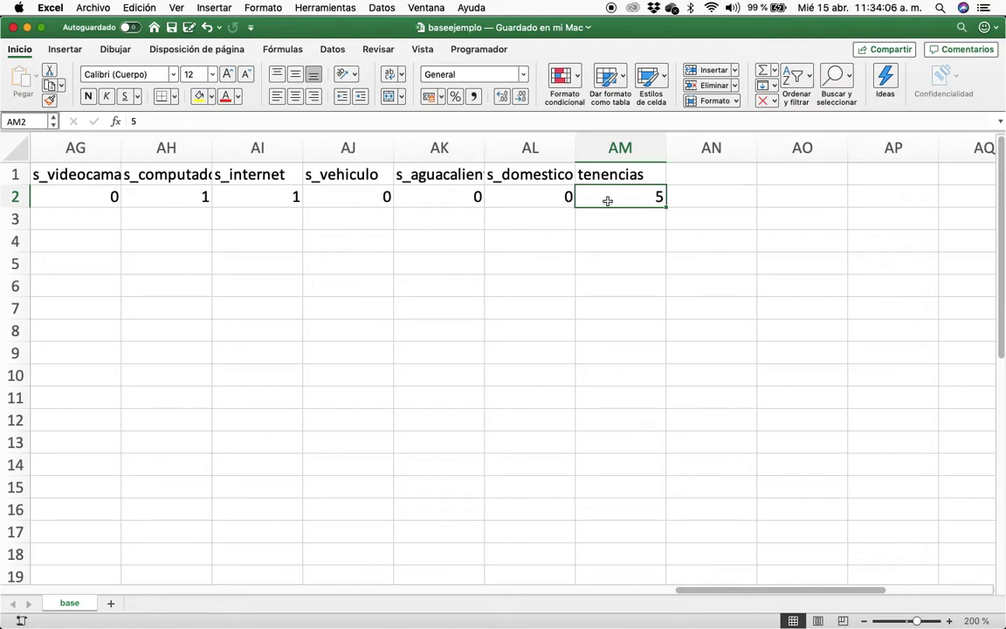
key("Left")
key("Left")
key("Left")
key("Left")
key("Left")
key("Right")
key("Right")
key("Right")
key("Right")
key("Right")
key("Left")
key("Left")
key("Left")
key("Right")
key("Right")
key("Right")
key("Right")
key("Up")
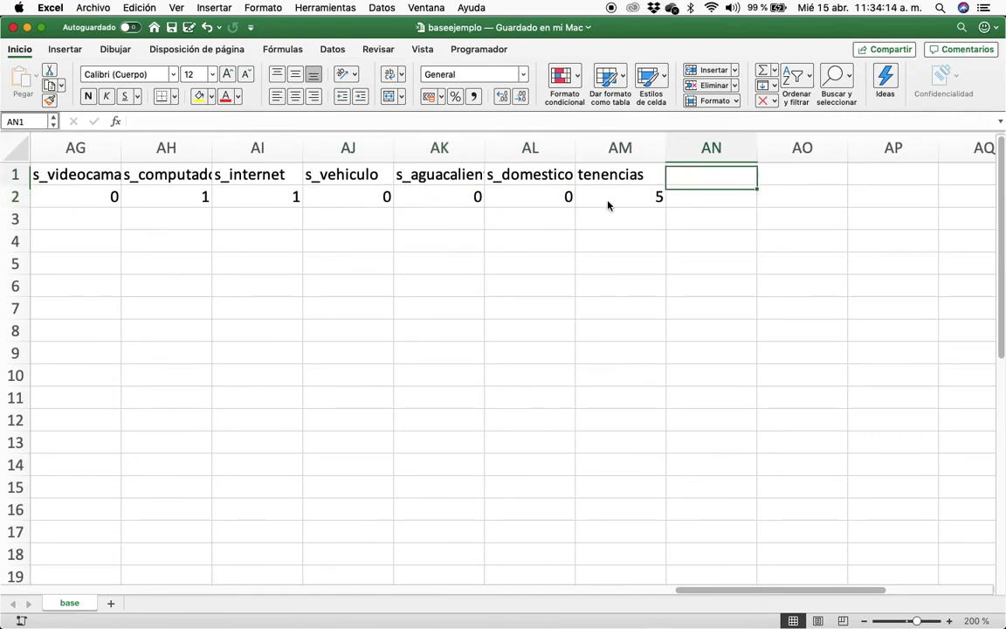
Step: Switch to the Word notes and examine the Ejemplo 9 heading and its true/false table of items in different directions
key("super+Tab")
scroll(432, 269, "down", 5)
scroll(431, 269, "up", 10)
scroll(434, 270, "down", 4)
left_click(138, 188)
scroll(138, 188, "down", 3)
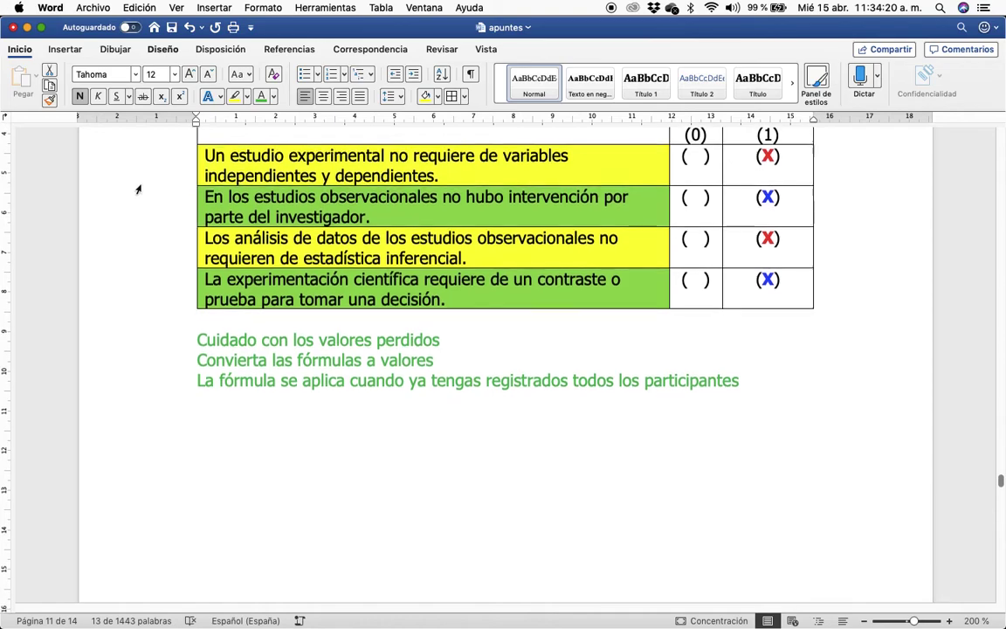
scroll(138, 188, "up", 4)
left_click(511, 219)
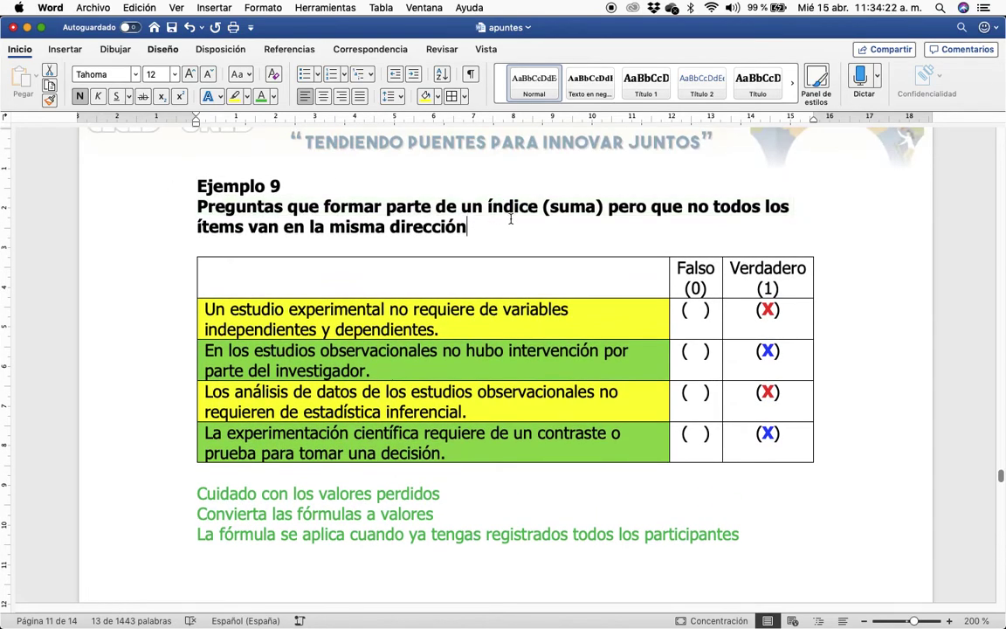
left_click(139, 233)
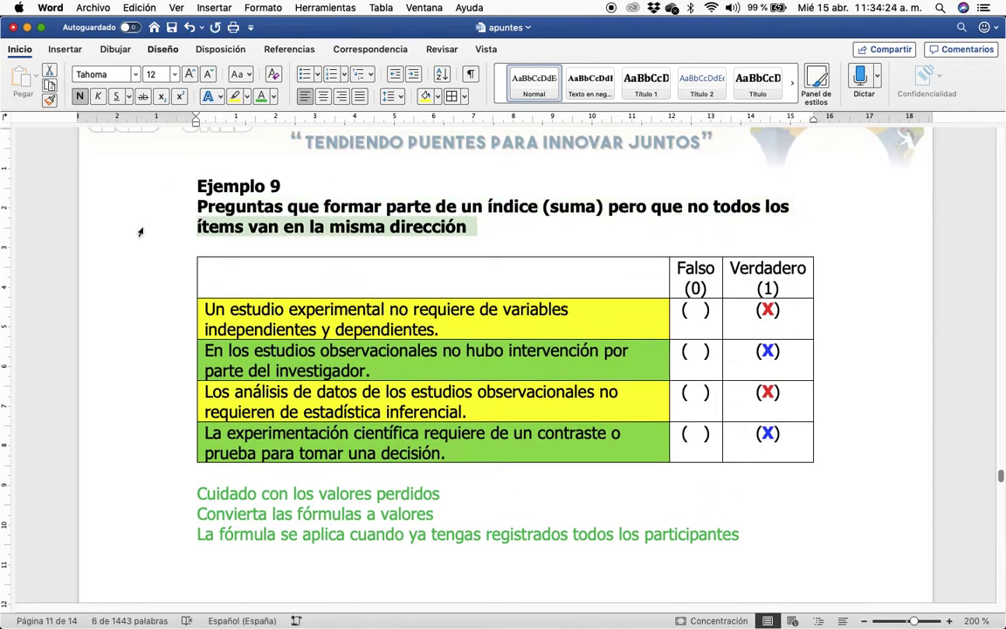
Step: Go back to Ejemplo 8 and review the listed household goods, including Teléfono fijo, Teléfono celular and Televisión por cable
scroll(421, 273, "up", 15)
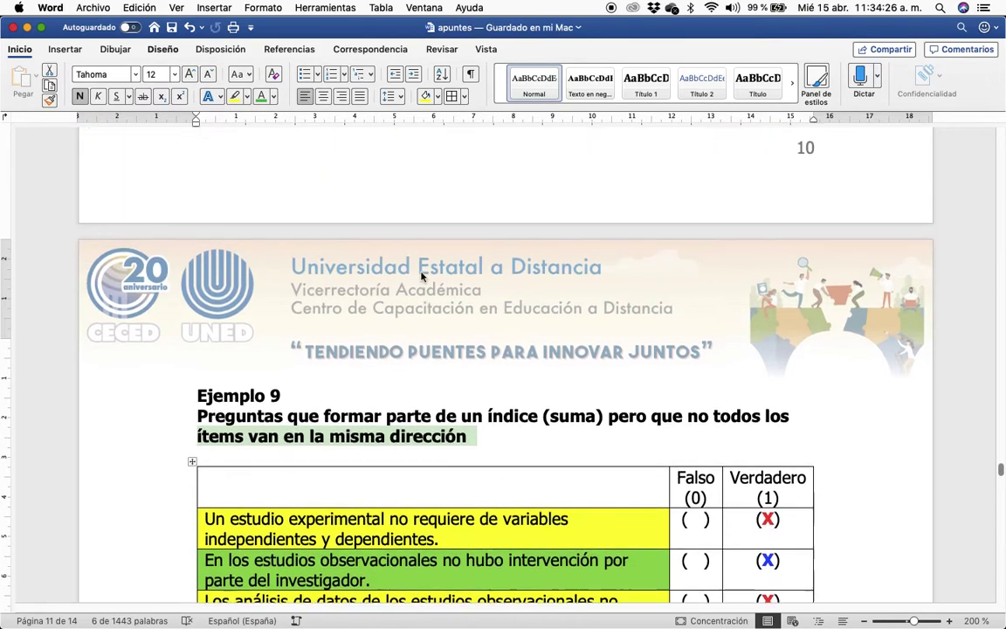
scroll(421, 273, "up", 2)
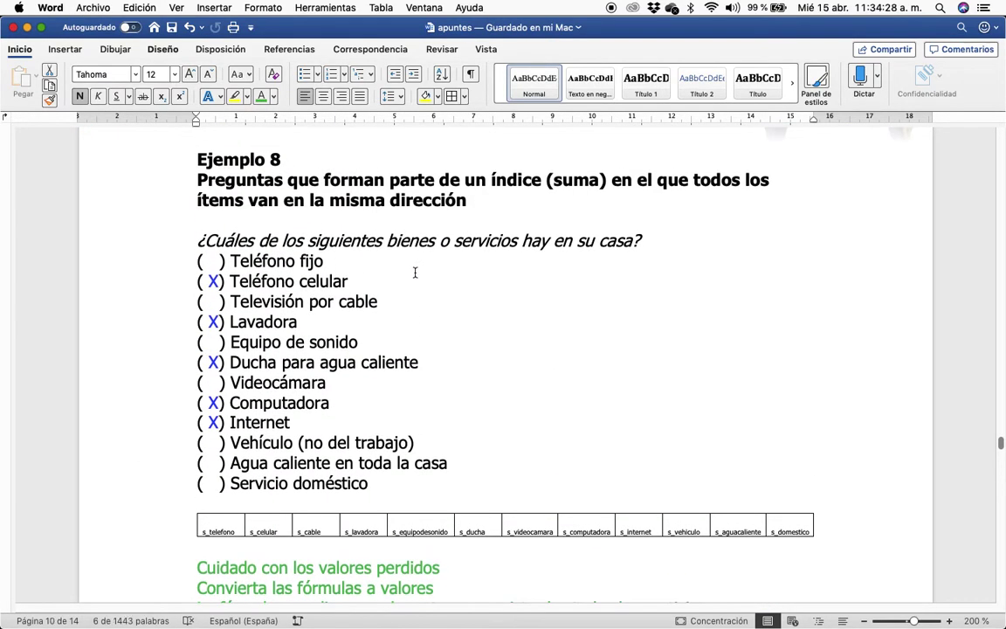
left_click(163, 263)
left_click(165, 281)
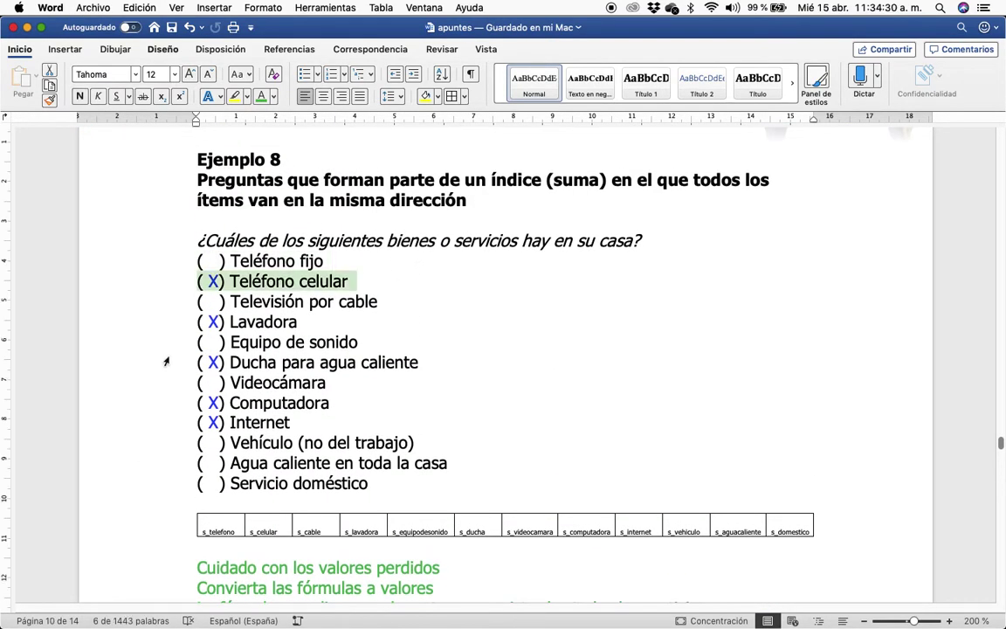
left_click(171, 382)
left_click(157, 265)
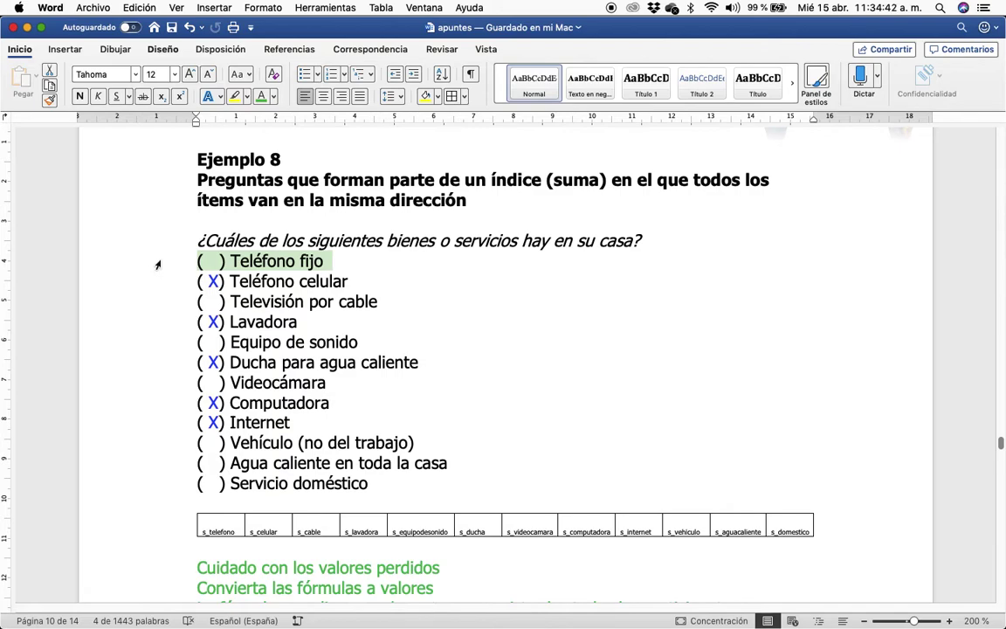
left_click(164, 282)
left_click(168, 301)
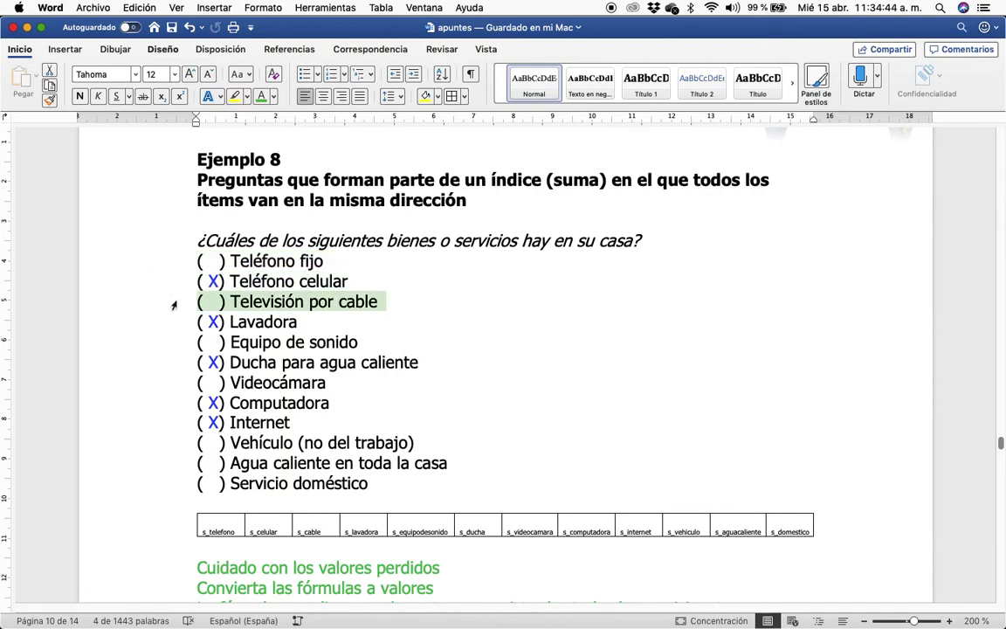
Step: Review the Lavadora item of Ejemplo 8, and examine the Ejemplo 9 heading, its Falso/Verdadero header row and first statement
left_click(172, 323)
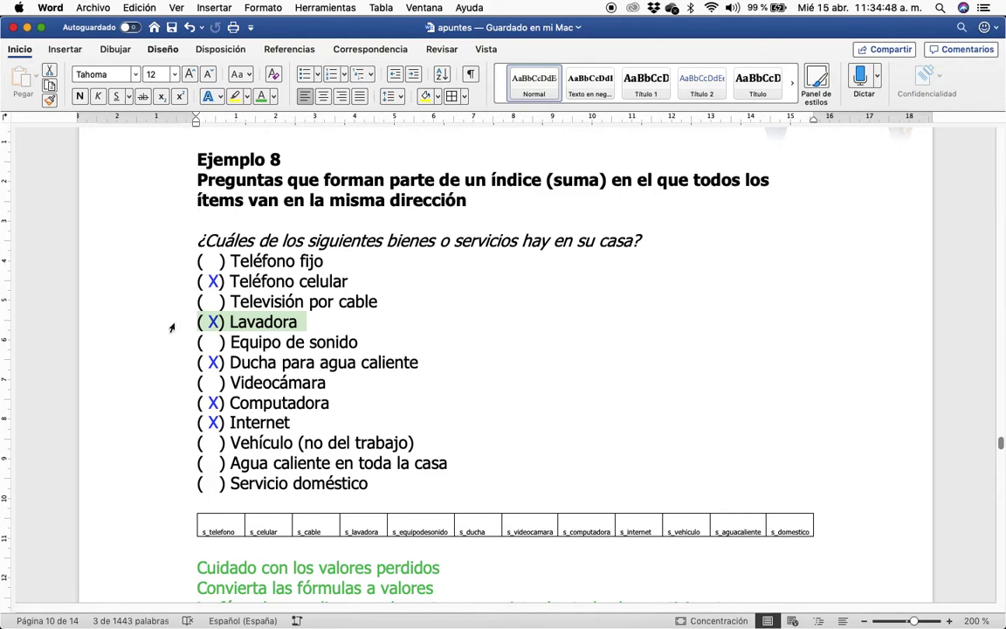
scroll(173, 328, "down", 3)
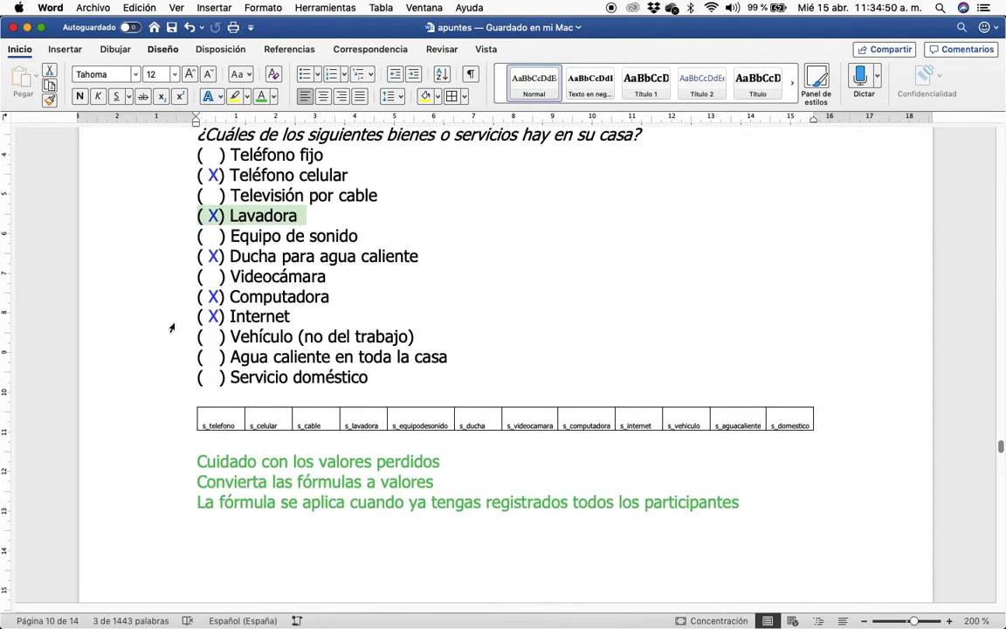
scroll(174, 328, "down", 6)
scroll(175, 328, "down", 10)
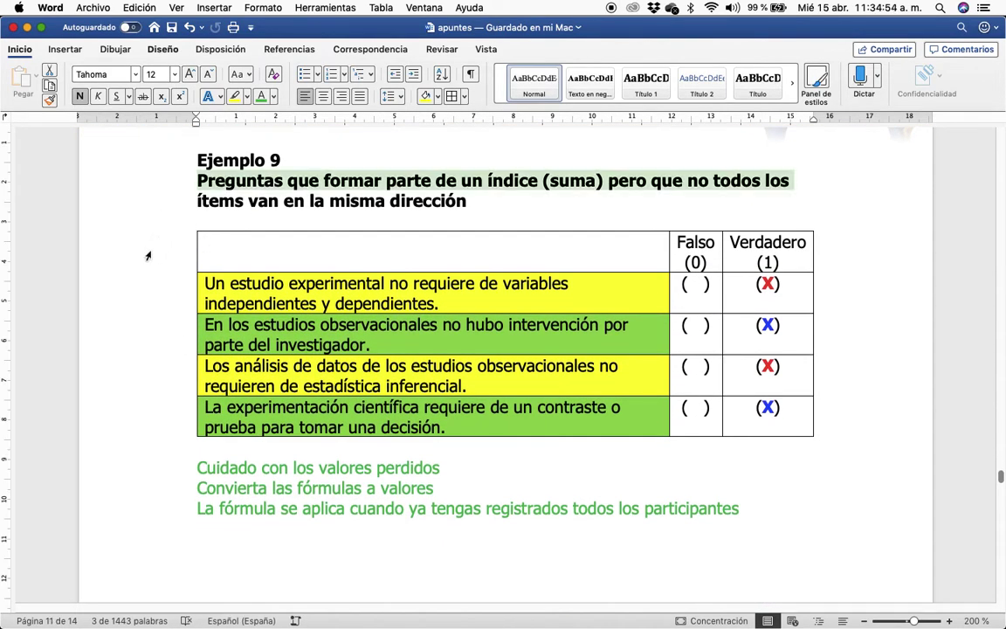
left_click(148, 285)
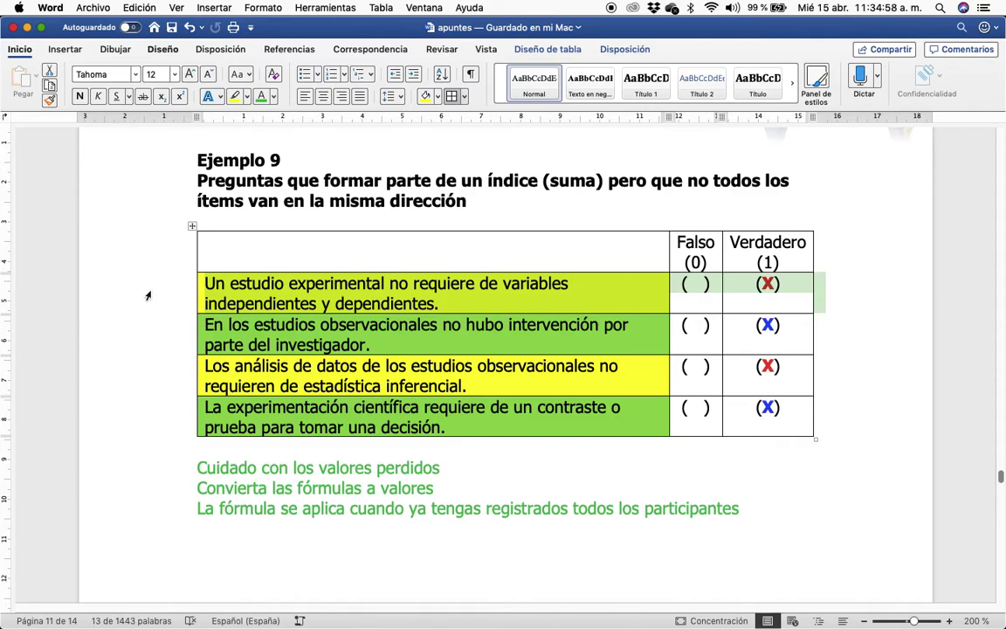
left_click(477, 201)
left_click(153, 200)
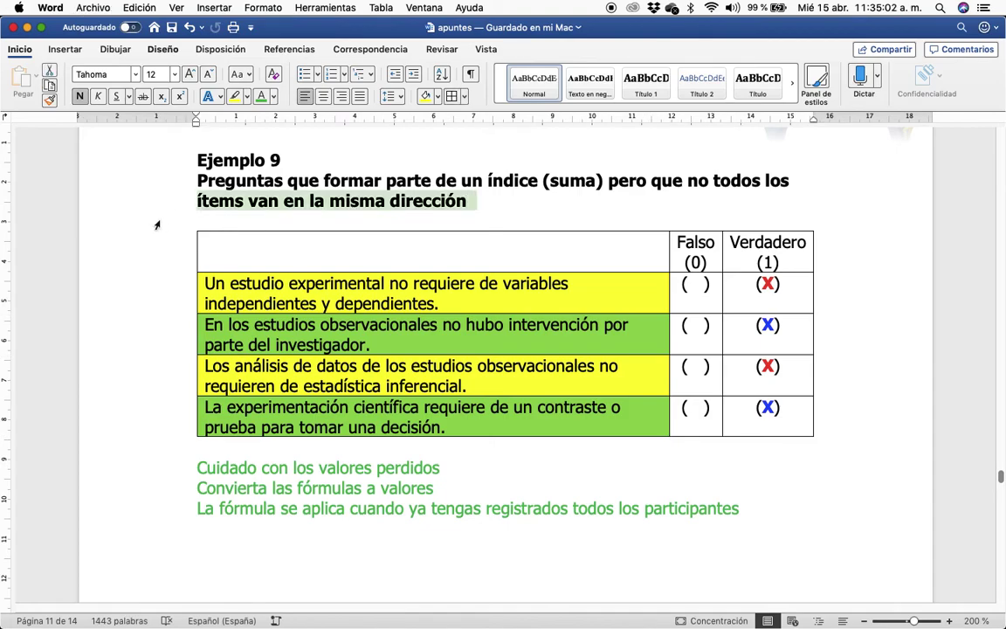
left_click(161, 224)
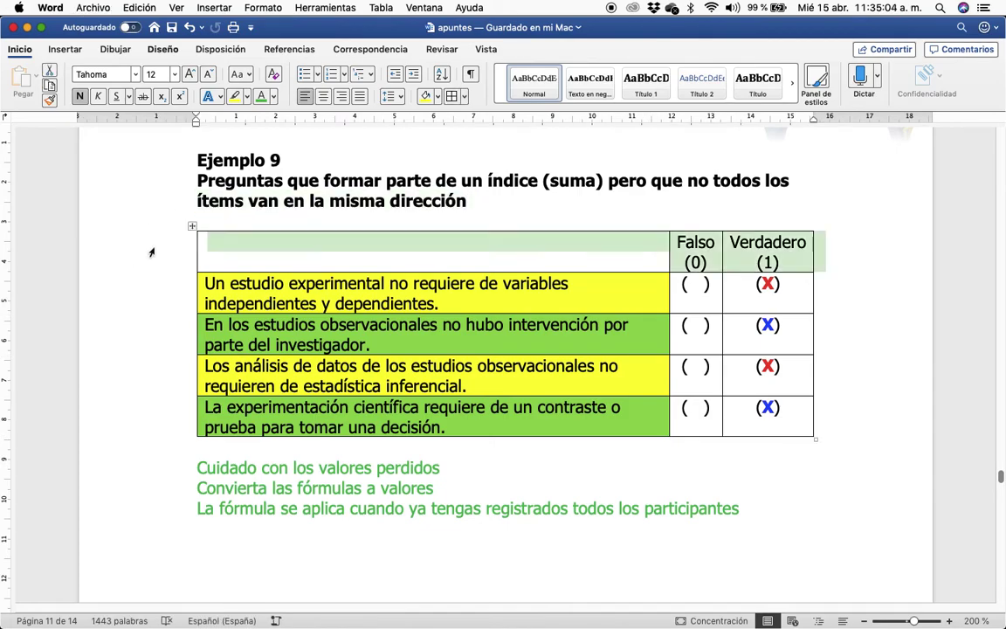
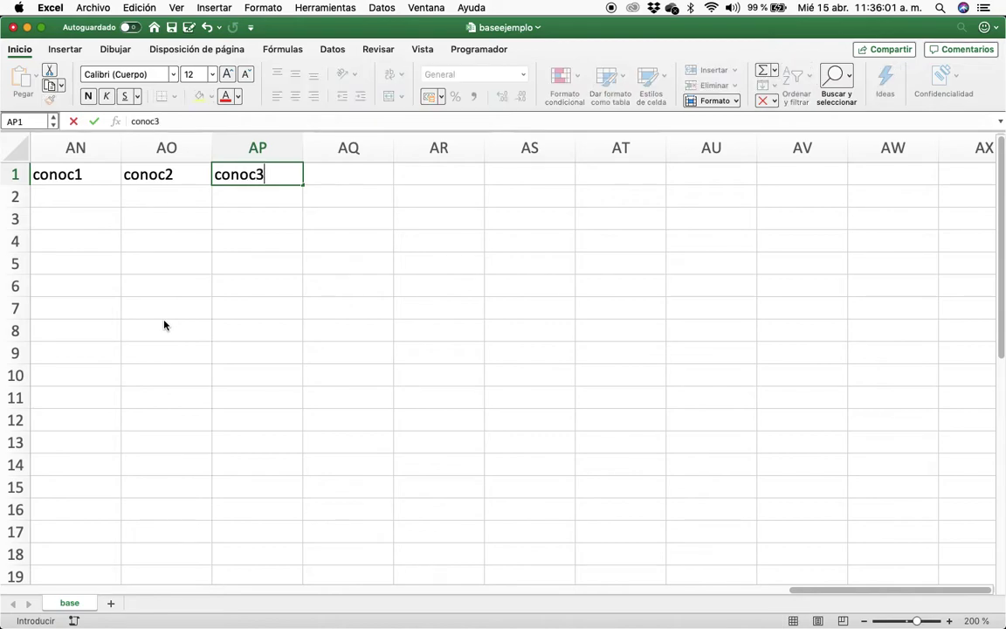
Step: Finish the conoc3 header in AP1 and enter the header conoc4 in AQ1
key("Tab")
type("conoc4")
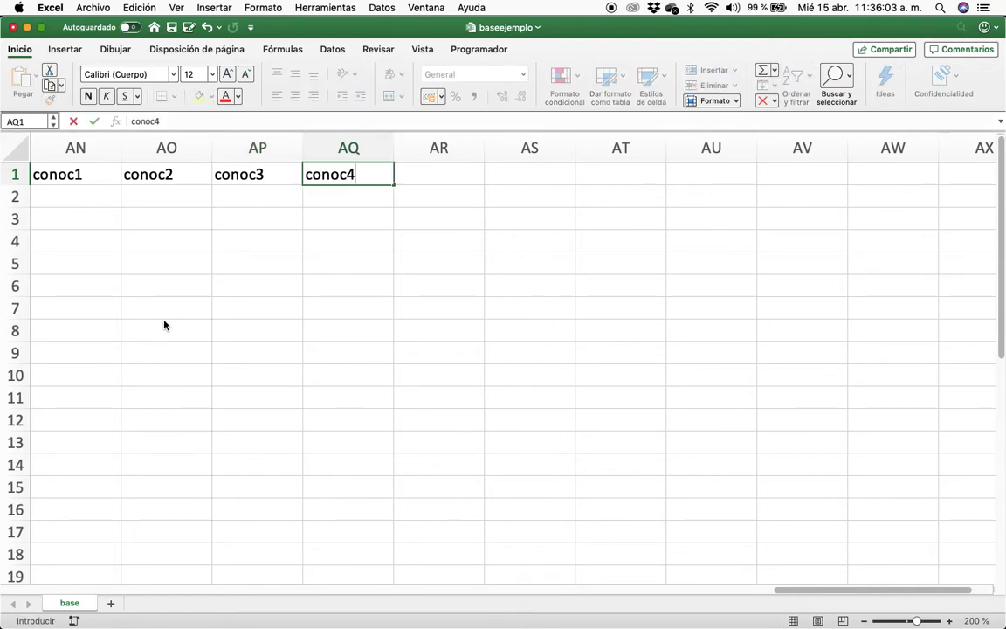
key("Tab")
key("Return")
Step: Switch to the Word notes and examine the first Ejemplo 9 statement and its red mark under Verdadero (1)
key("super+Tab")
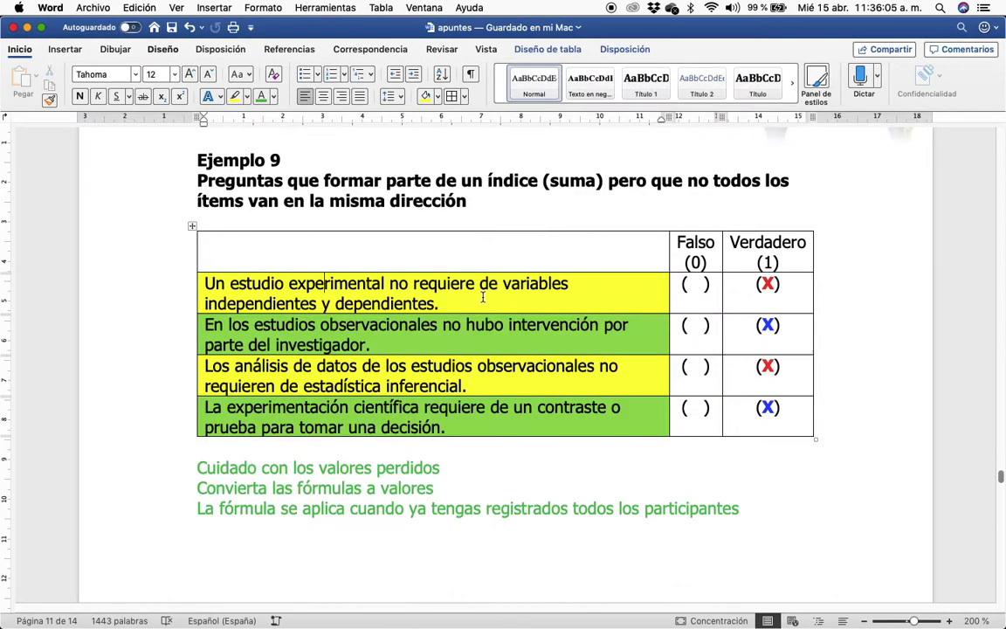
left_click(247, 291)
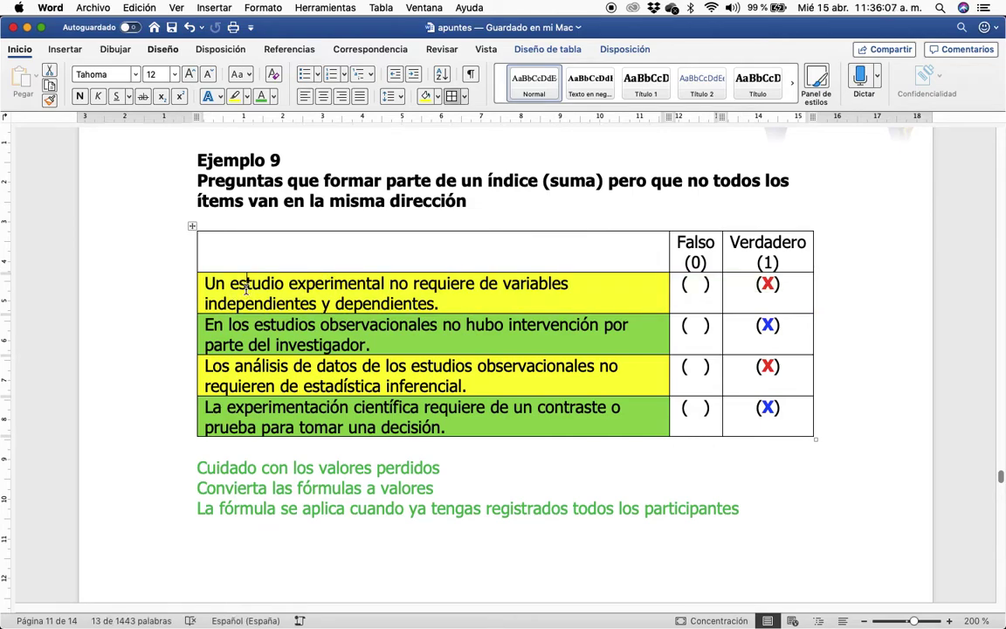
left_click(159, 293)
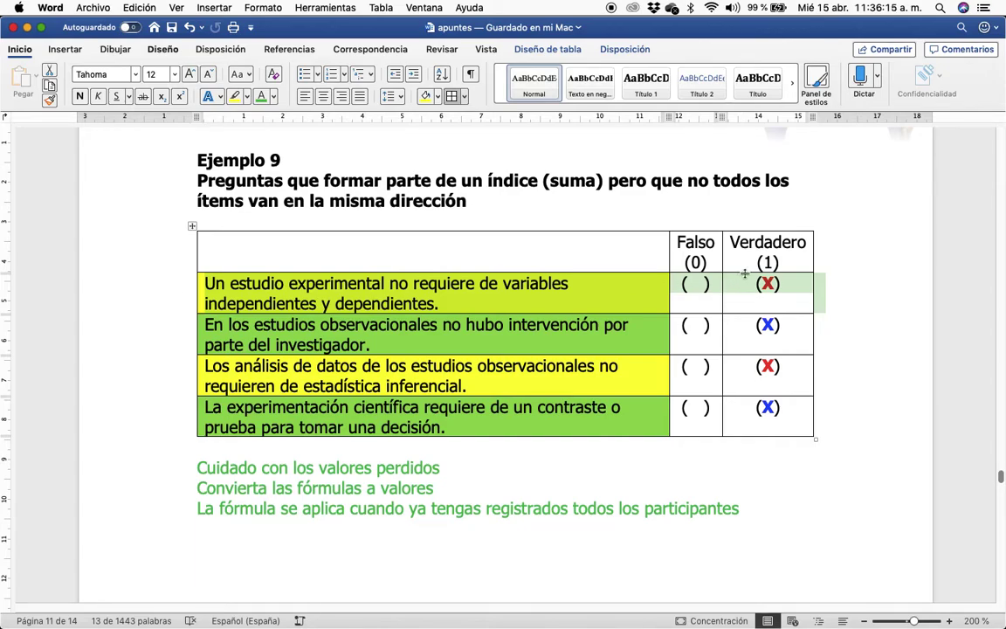
left_click(767, 251)
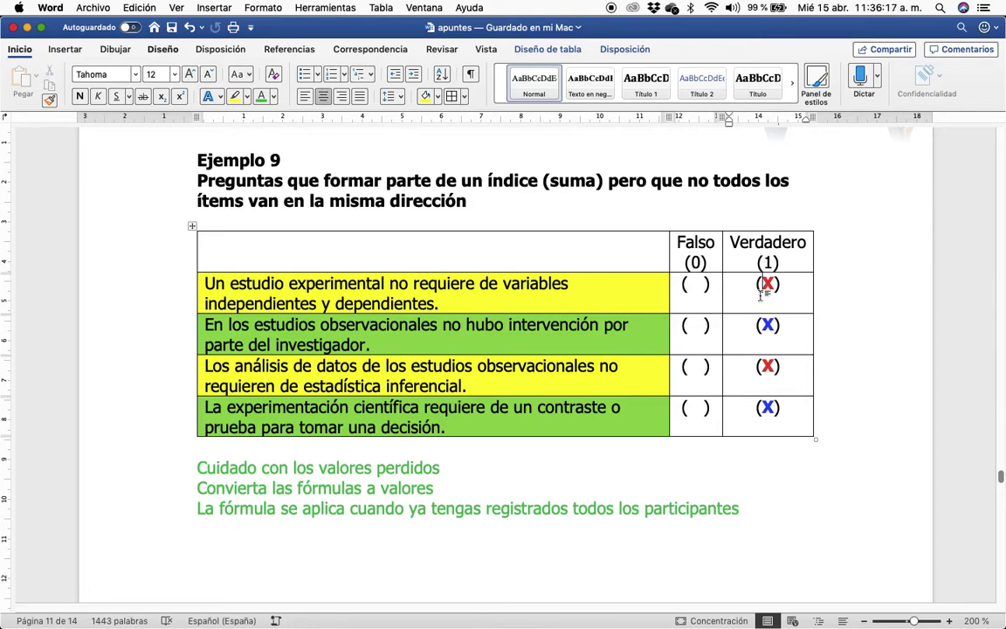
double_click(766, 284)
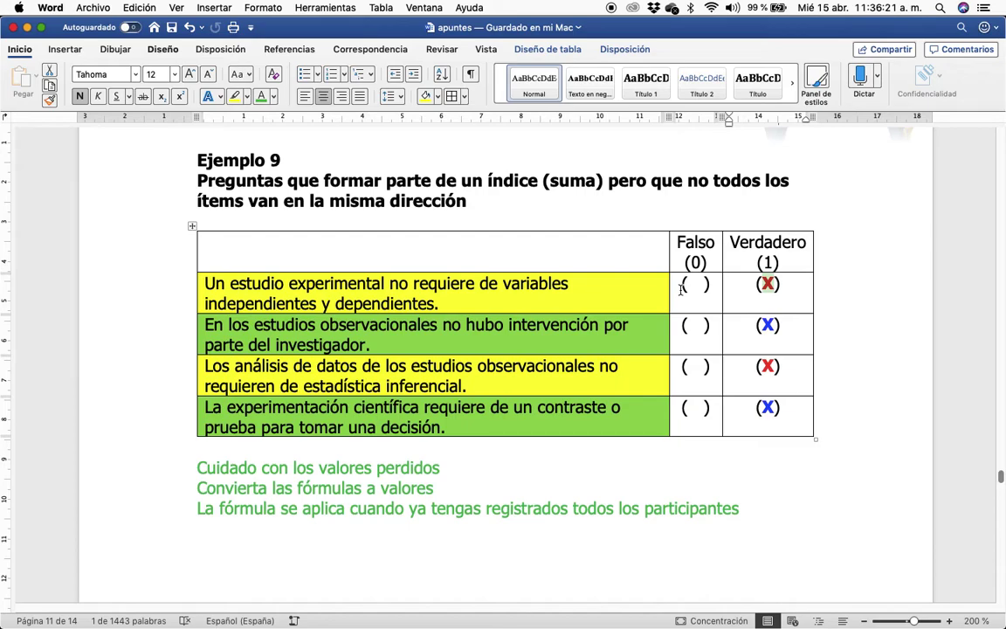
left_click(759, 285)
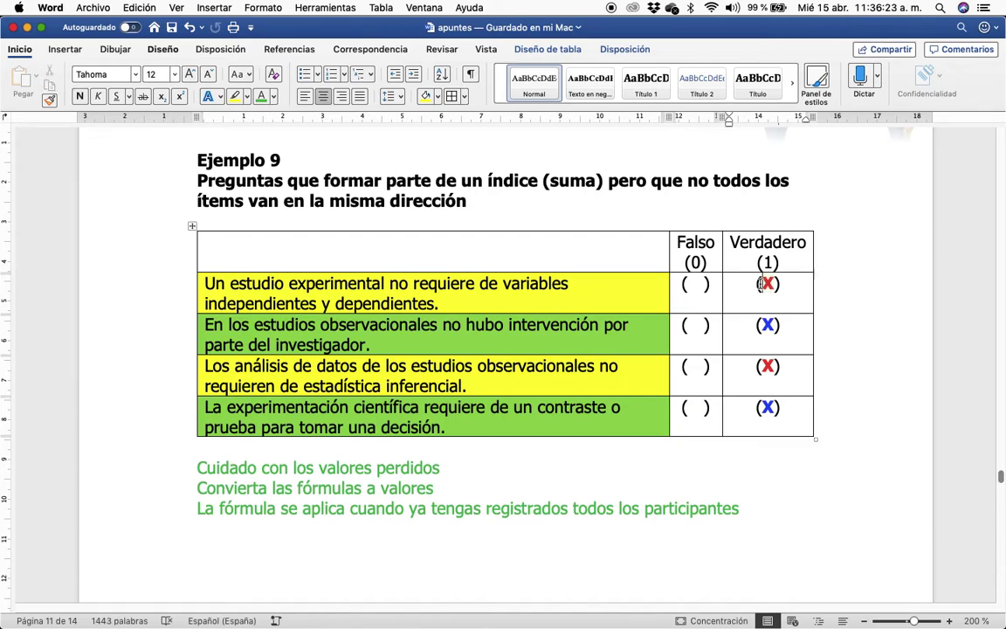
Step: Switch to Excel and rename the header in AN1 as conoc1i to flag the inverse item
key("super+Tab")
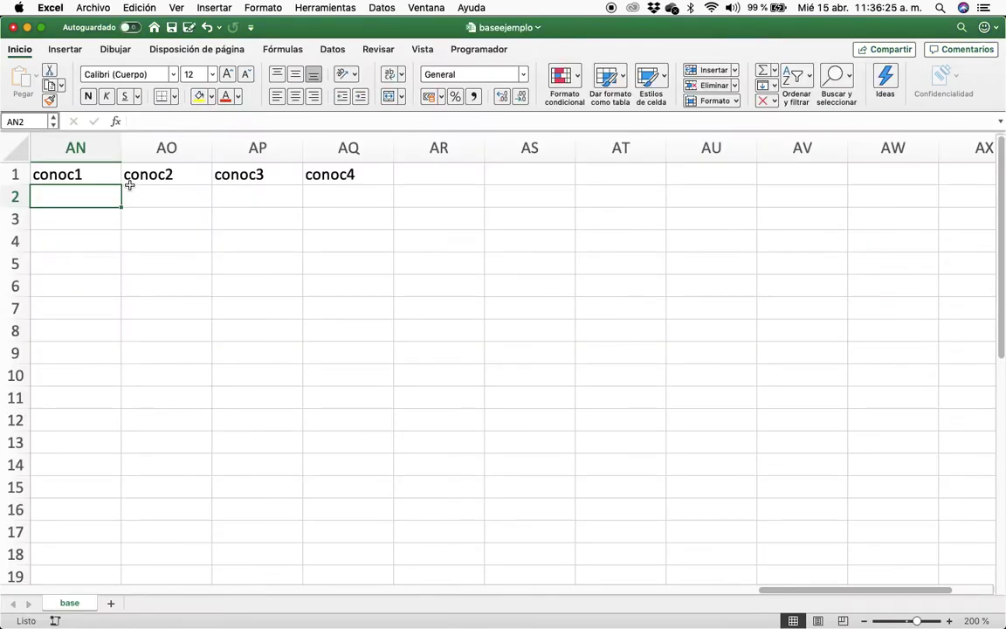
double_click(98, 174)
type("i")
key("Tab")
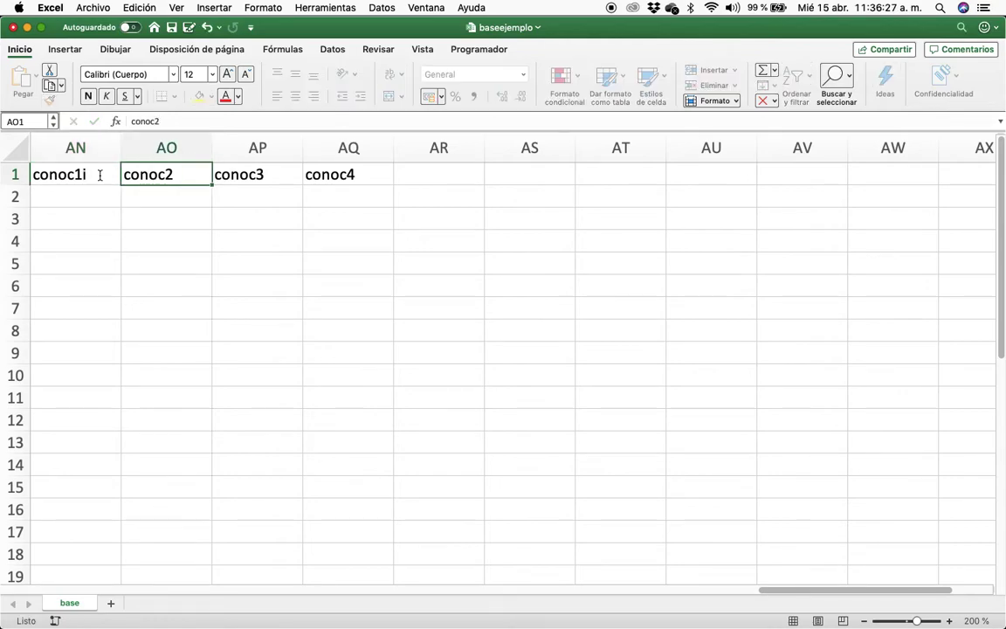
Step: Check the second and third Ejemplo 9 statements in Word, and rename the Excel header in AP1 as conoc3i
key("super+Tab")
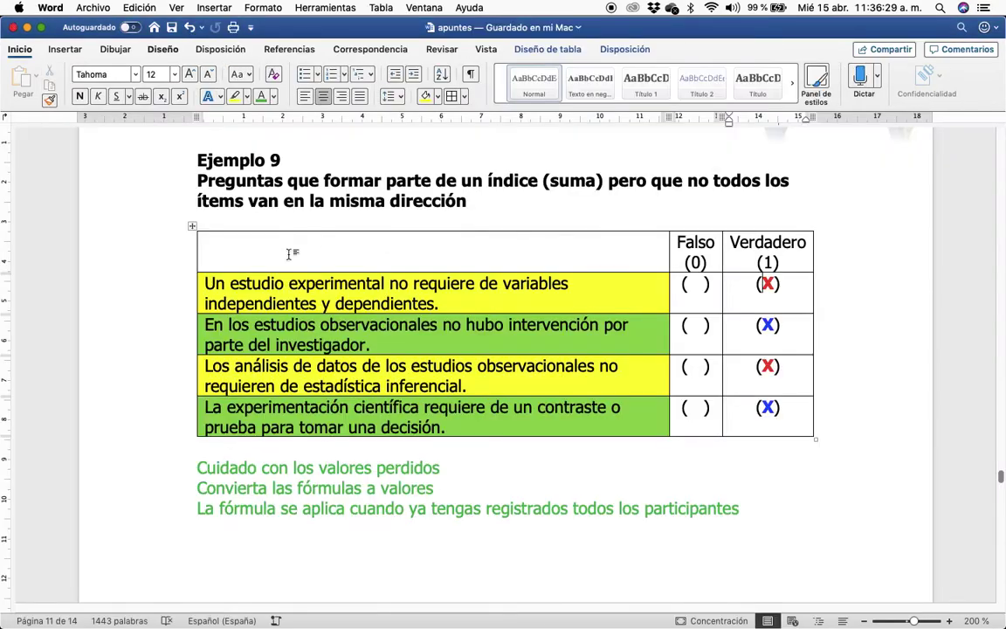
left_click(123, 323)
left_click(137, 374)
key("super+Tab")
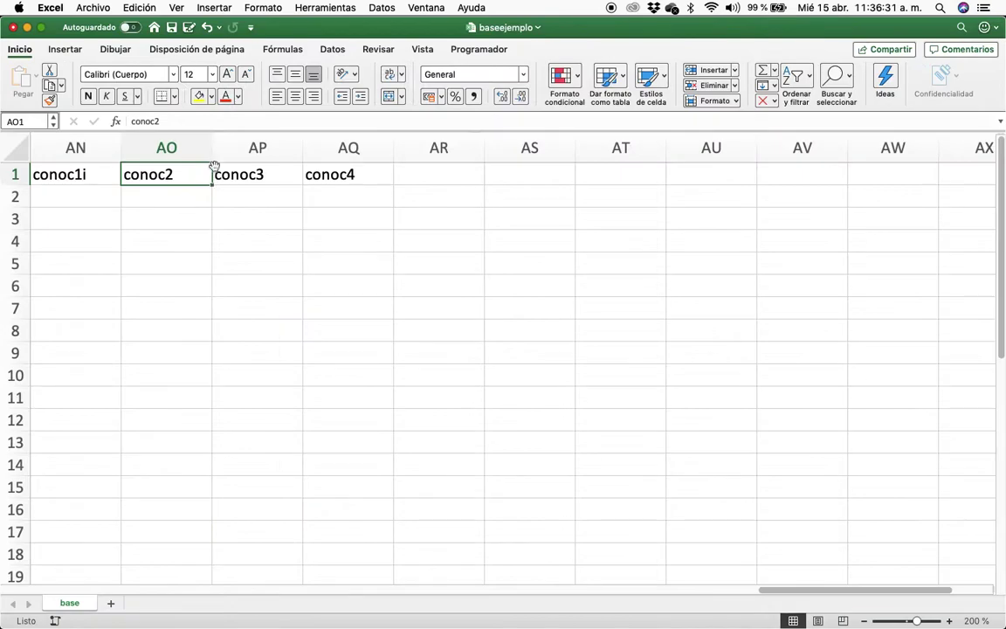
double_click(270, 176)
type("i")
key("Tab")
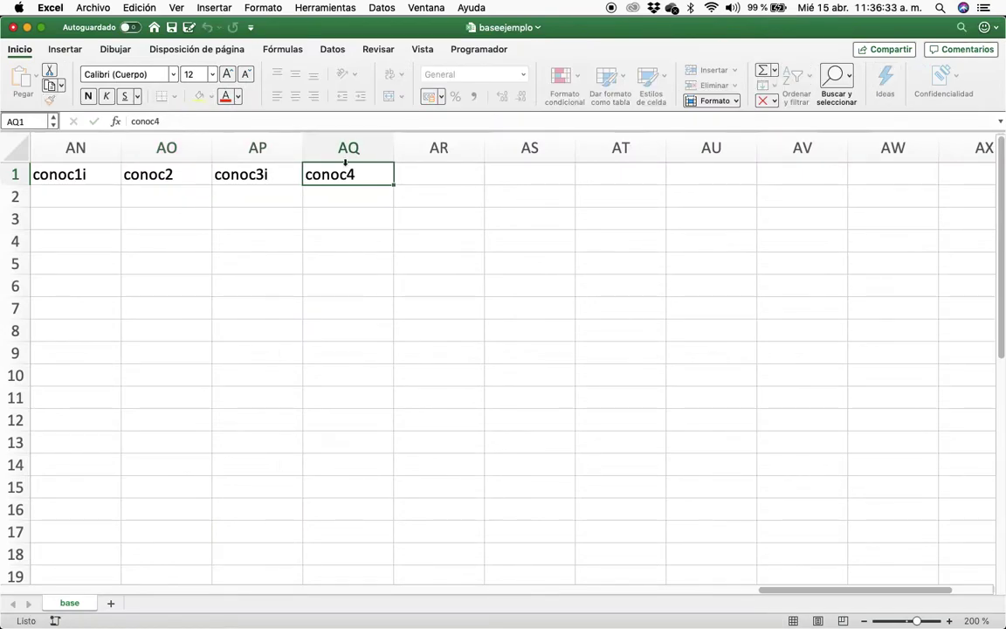
left_click(363, 197)
left_click(366, 174)
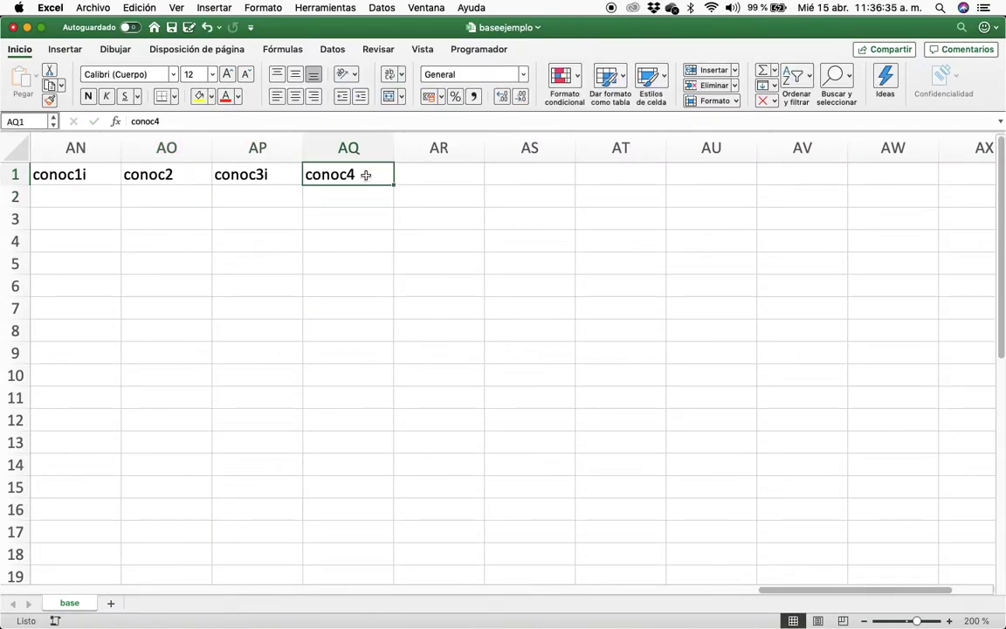
Step: Following the Verdadero marks in the Word table, enter 1 in each of AN2 to AQ2 in Excel and save the workbook
key("super+Tab")
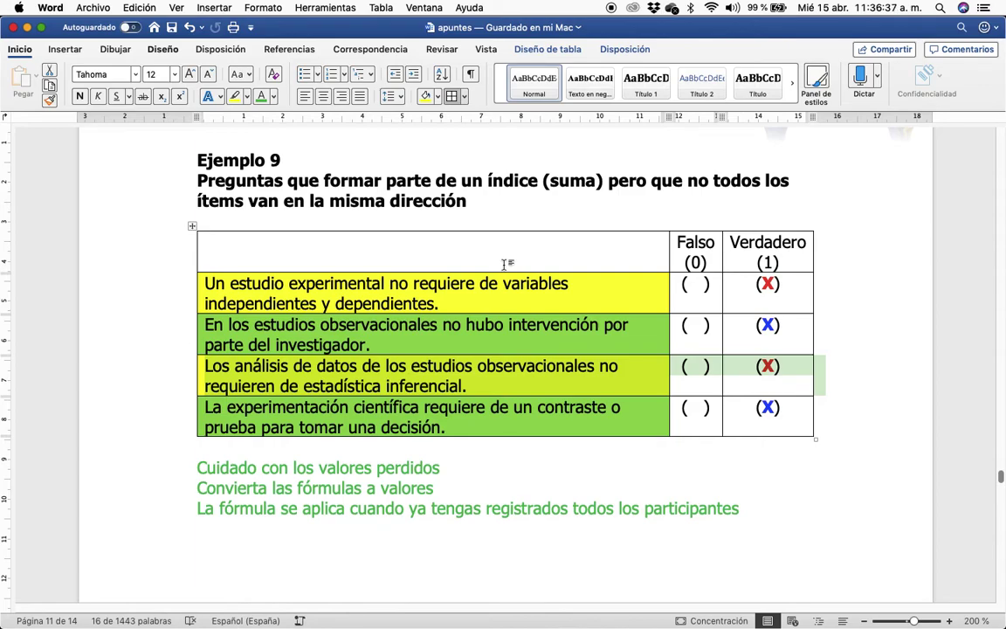
left_click(773, 283)
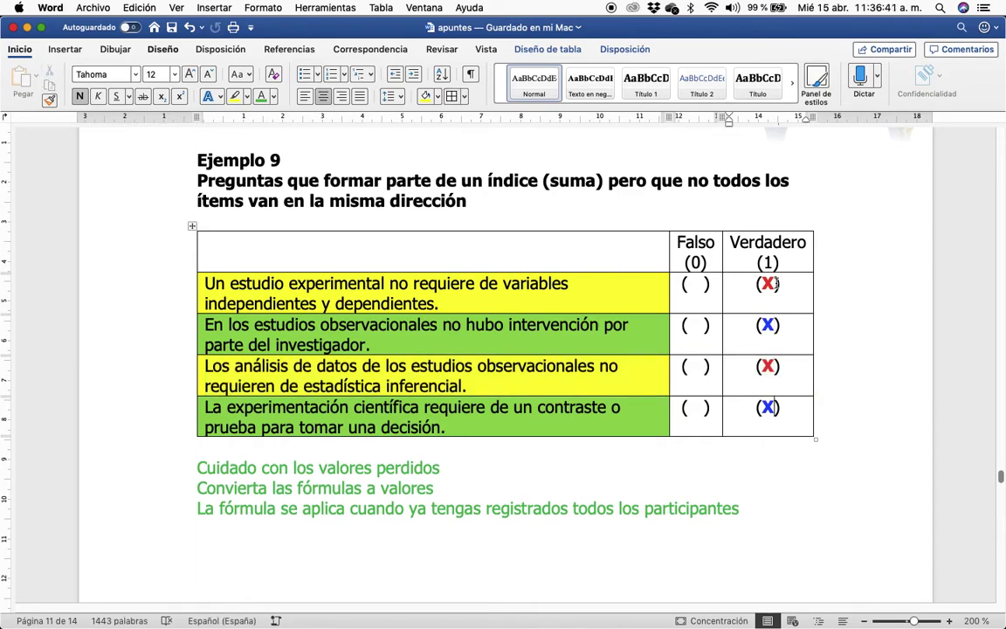
key("super+Tab")
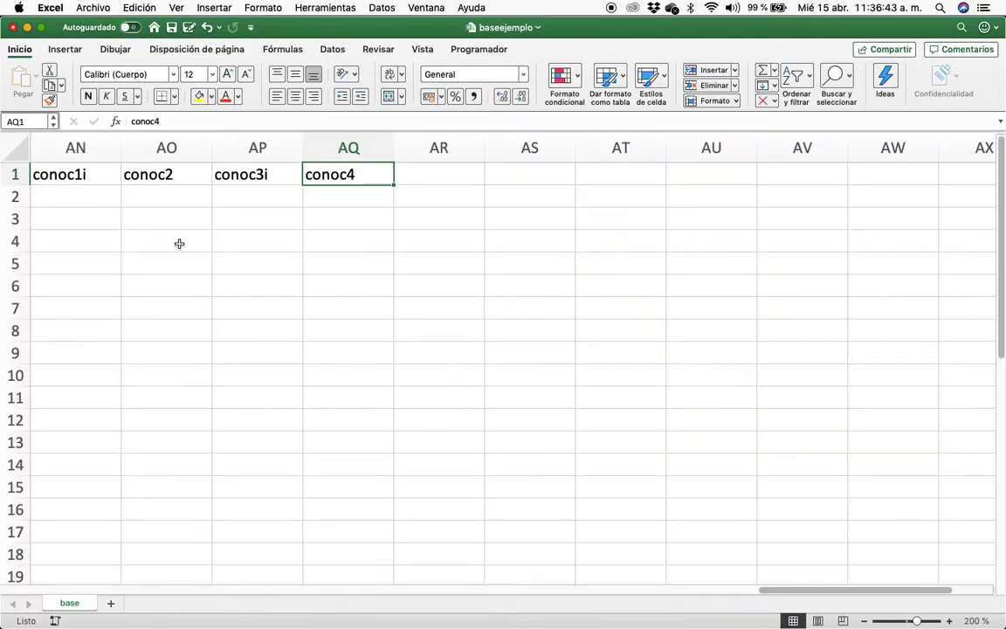
left_click(84, 186)
type("1")
key("Tab")
type("1")
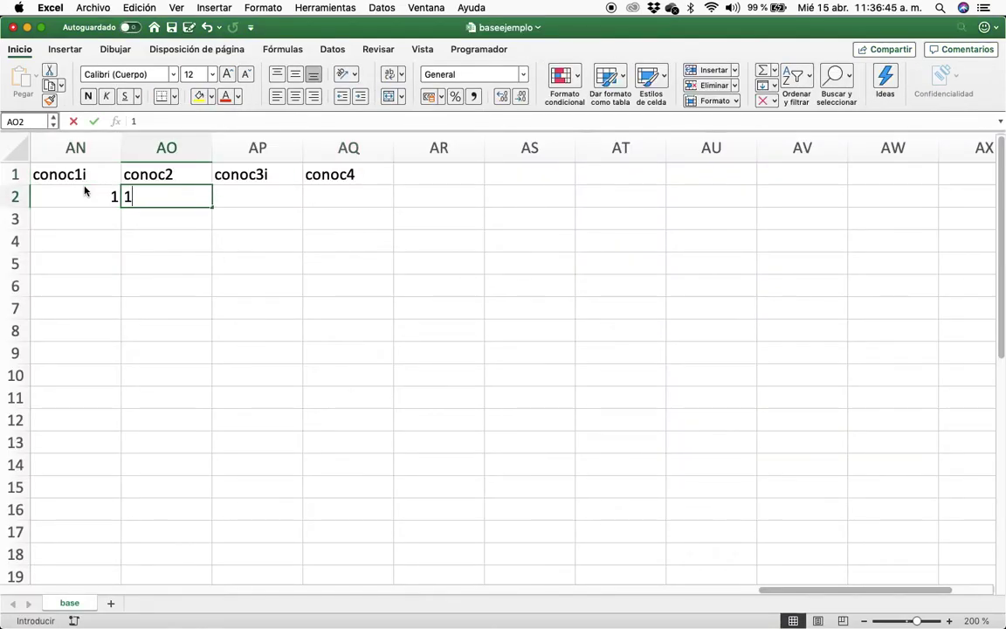
key("Tab")
type("1")
key("Tab")
type("1")
key("Tab")
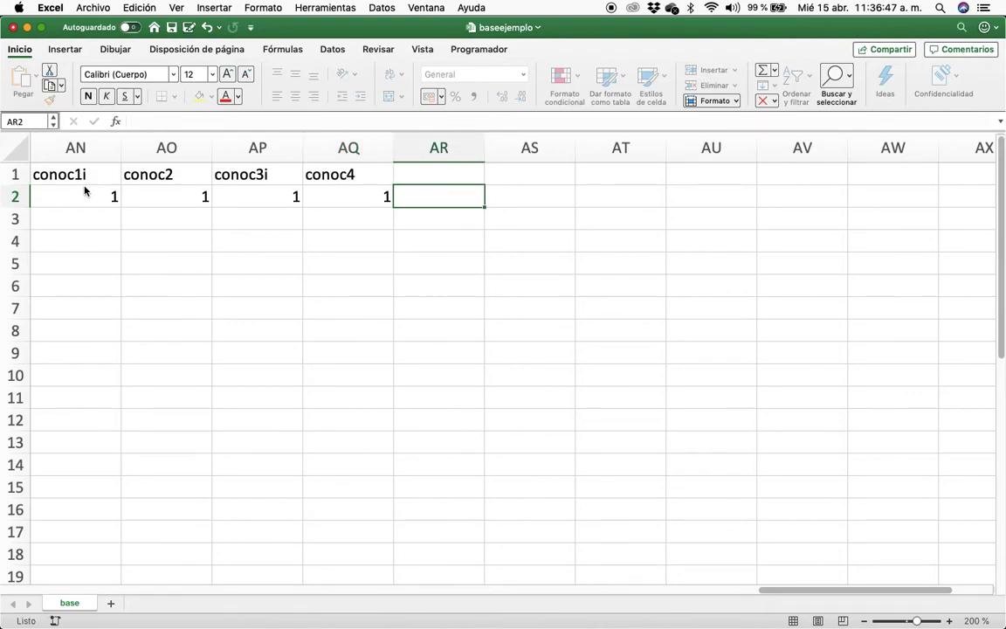
key("super+s")
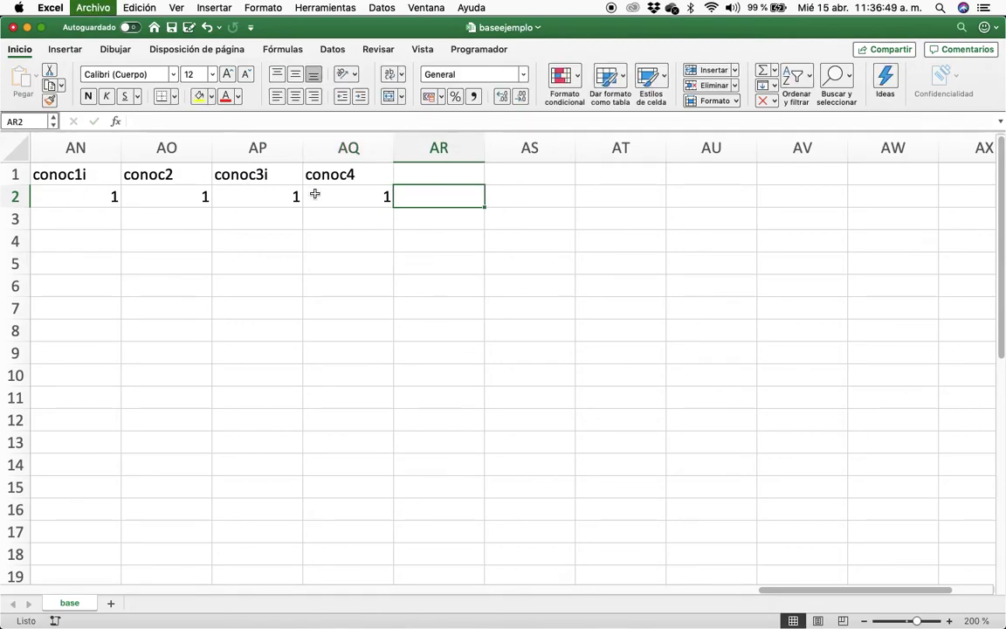
Step: Add the header conocimientos in AR1 and enter the formula =SUMA(AN2:AQ2) in AR2
left_click(437, 176)
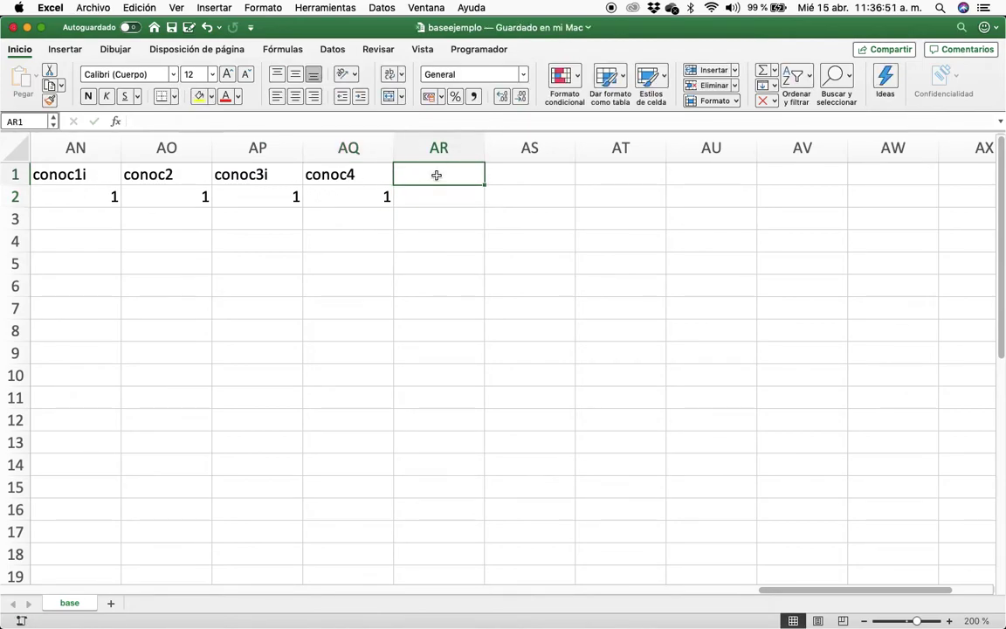
type("conocimientos")
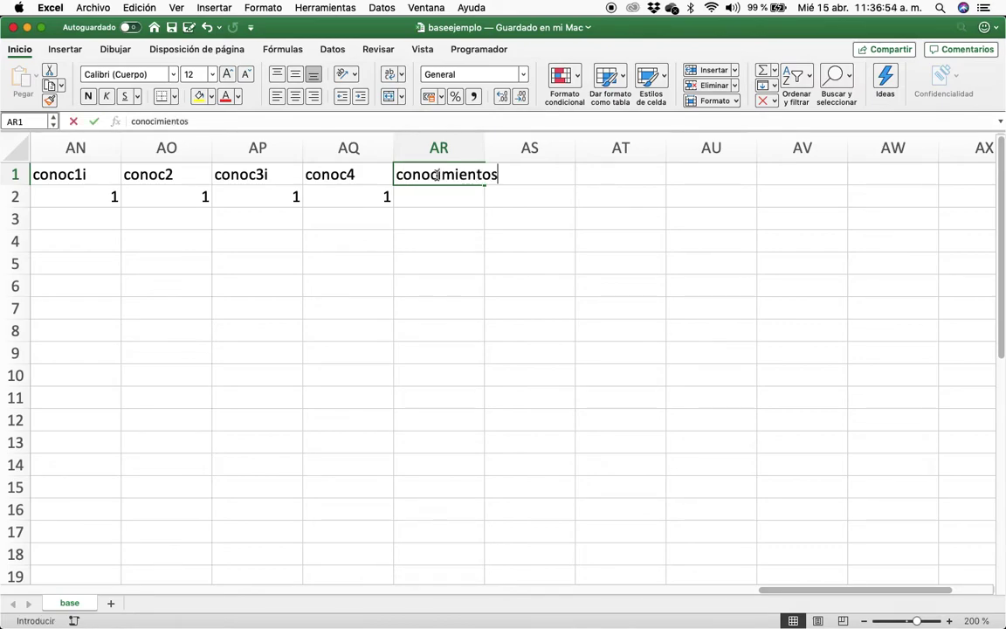
key("Return")
type("=")
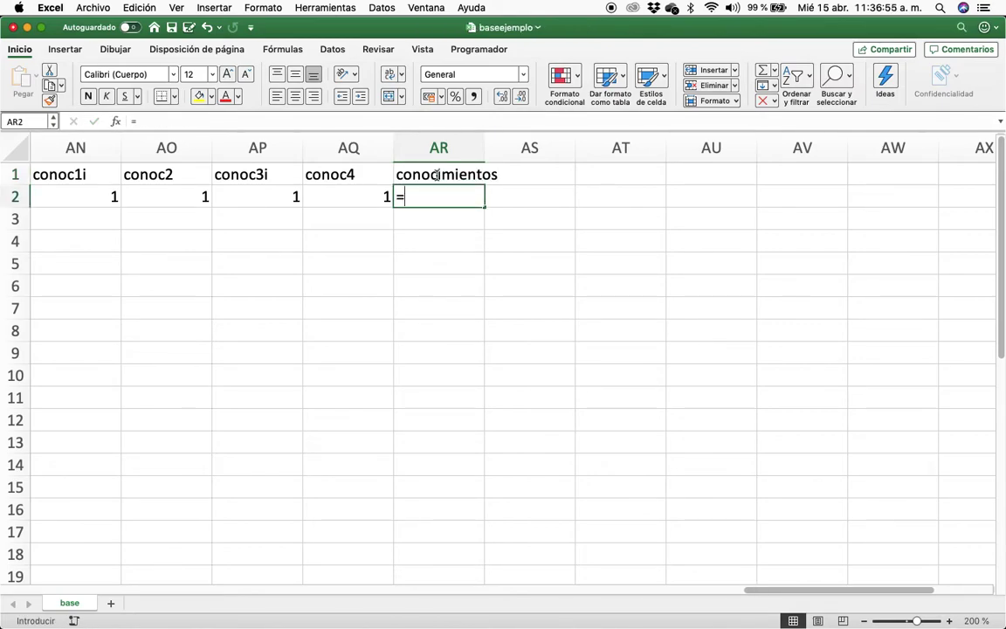
type("SUMA(")
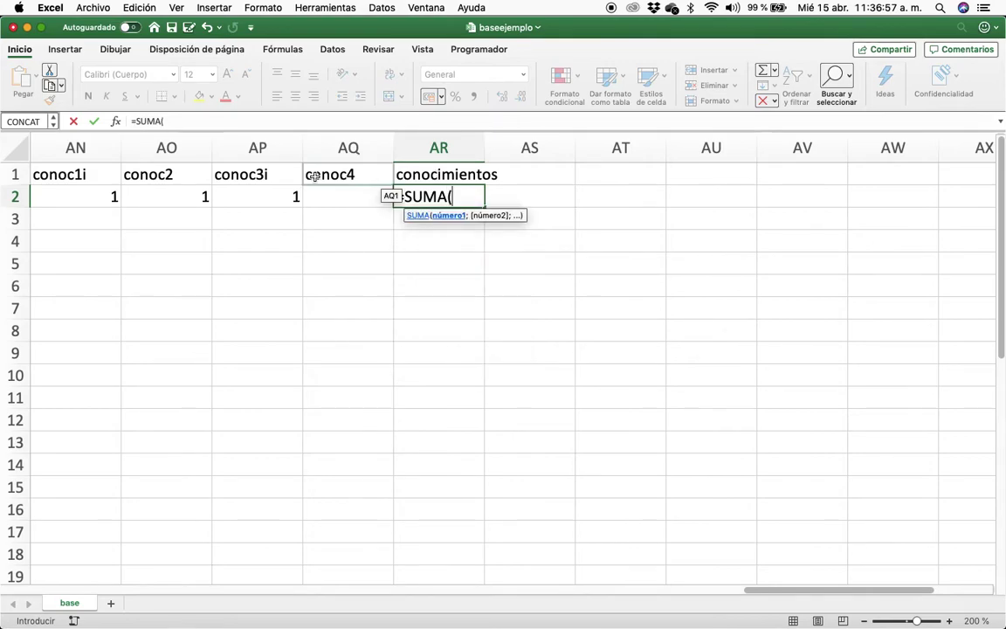
left_click_drag(92, 201, 307, 198)
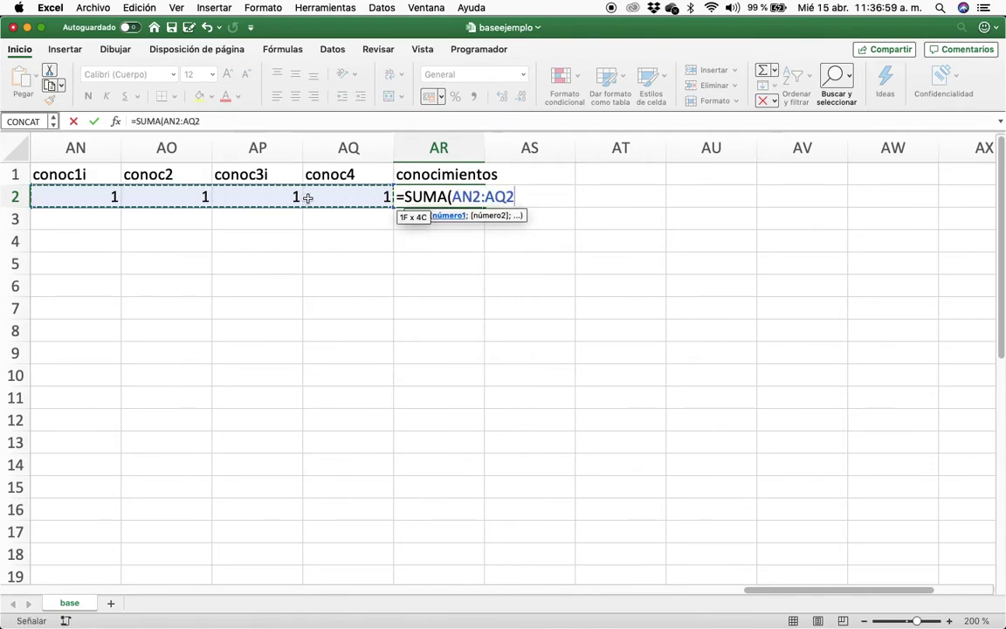
key("Return")
key("Up")
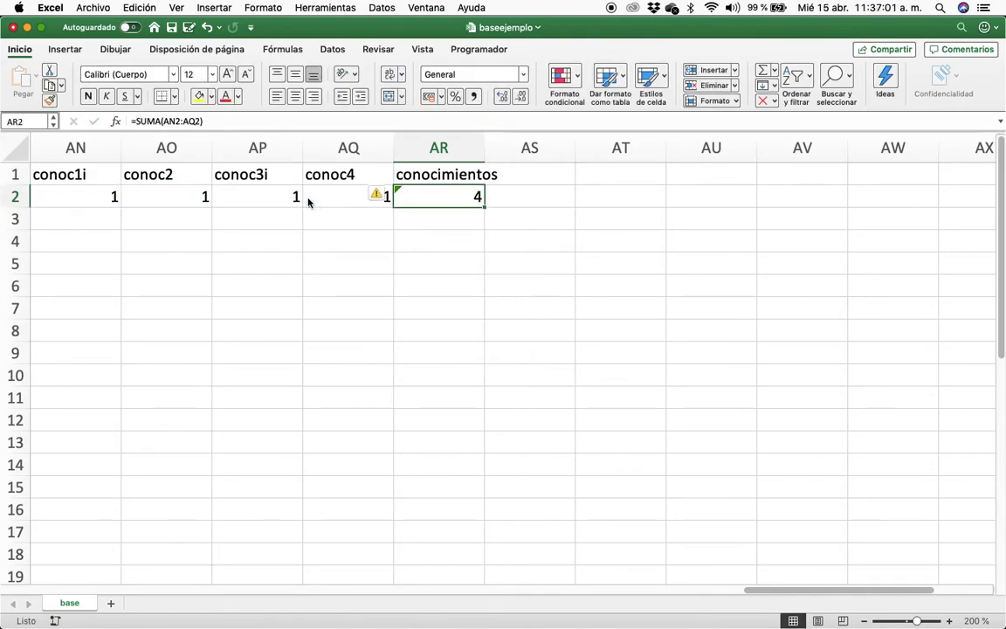
Step: Ignore the adjacent-cells error flagged on the AR2 formula and save the workbook
left_click(380, 193)
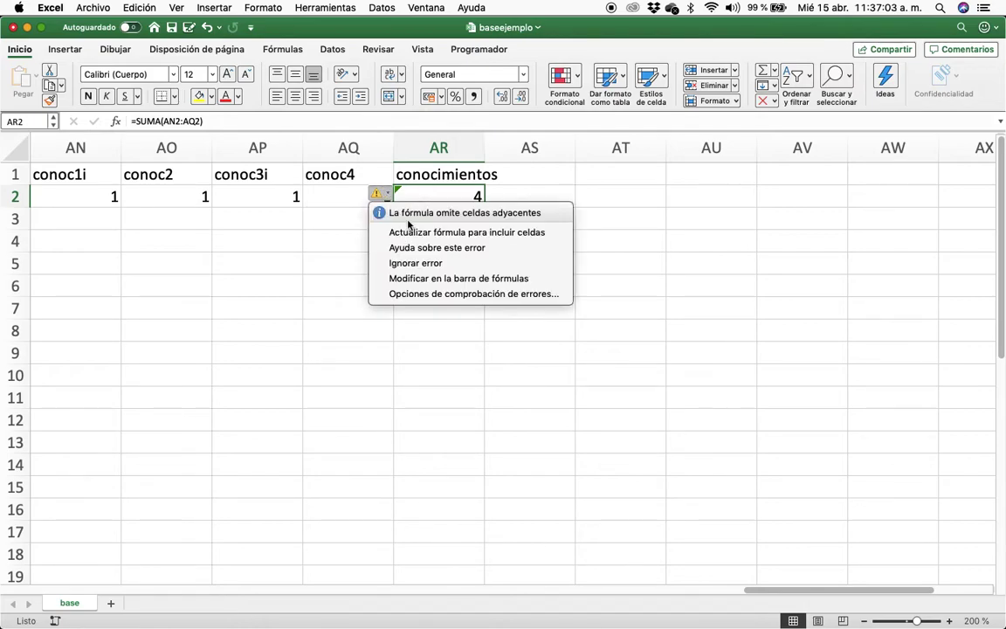
left_click(421, 265)
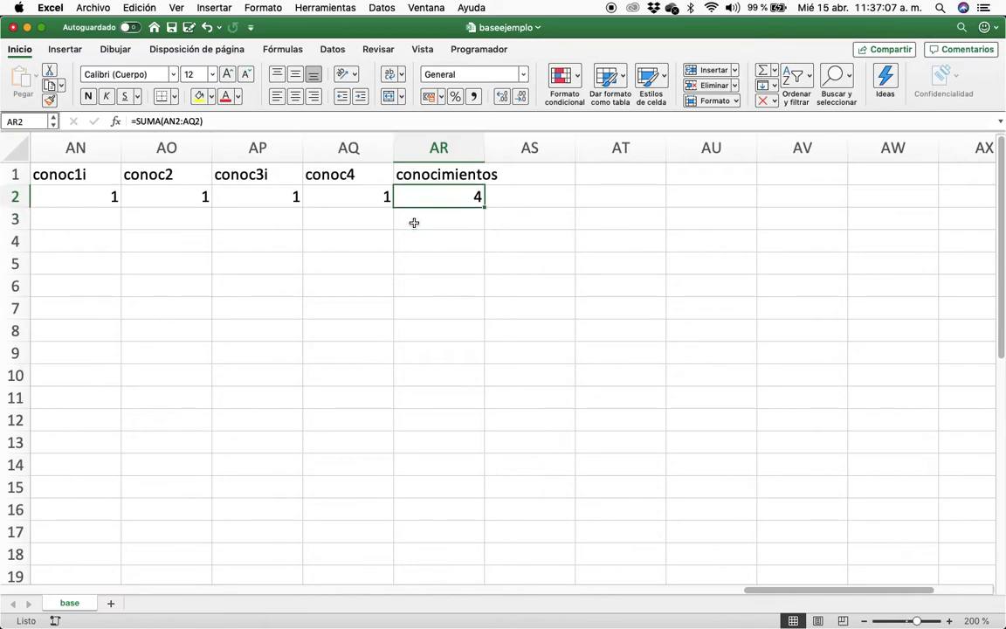
key("super+s")
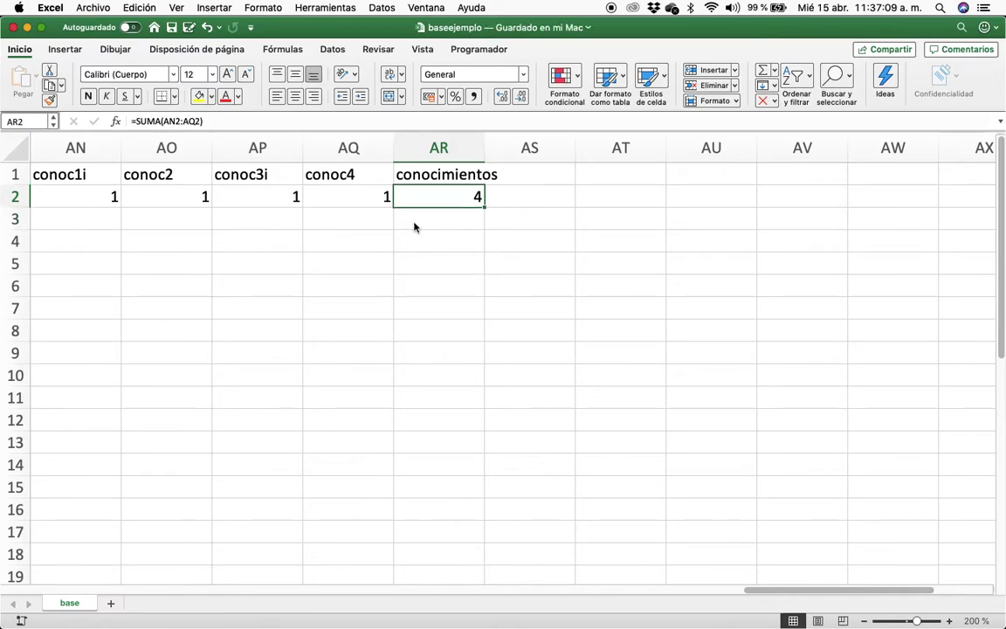
Step: Switch to Word and review the Verdadero marks of the four Ejemplo 9 statements, especially the inverse items marked in red
key("super+Tab")
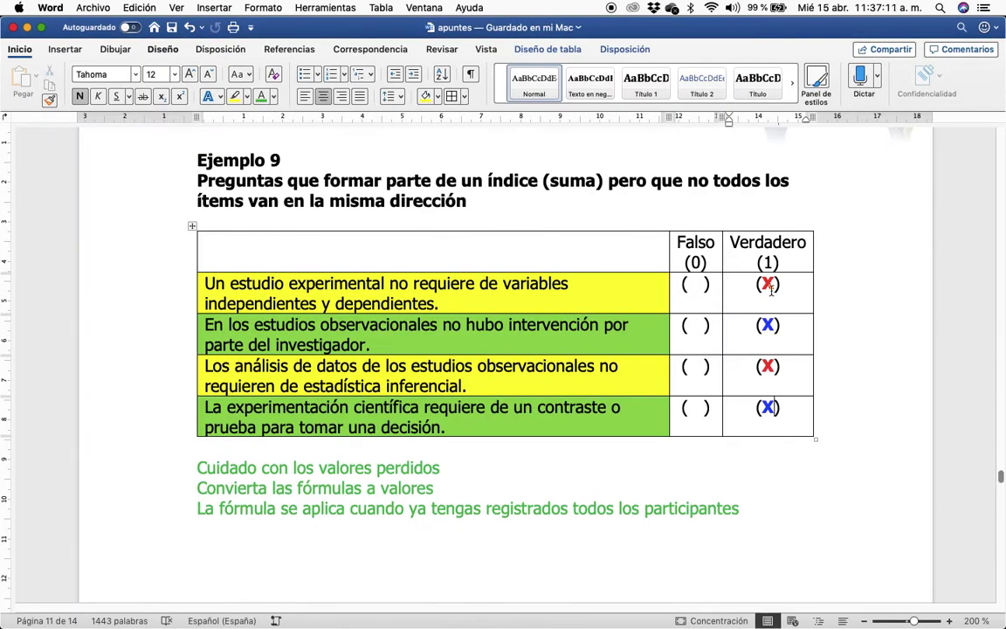
mouse_move(771, 291)
left_mouse_down()
mouse_move(777, 393)
mouse_move(788, 405)
left_mouse_up()
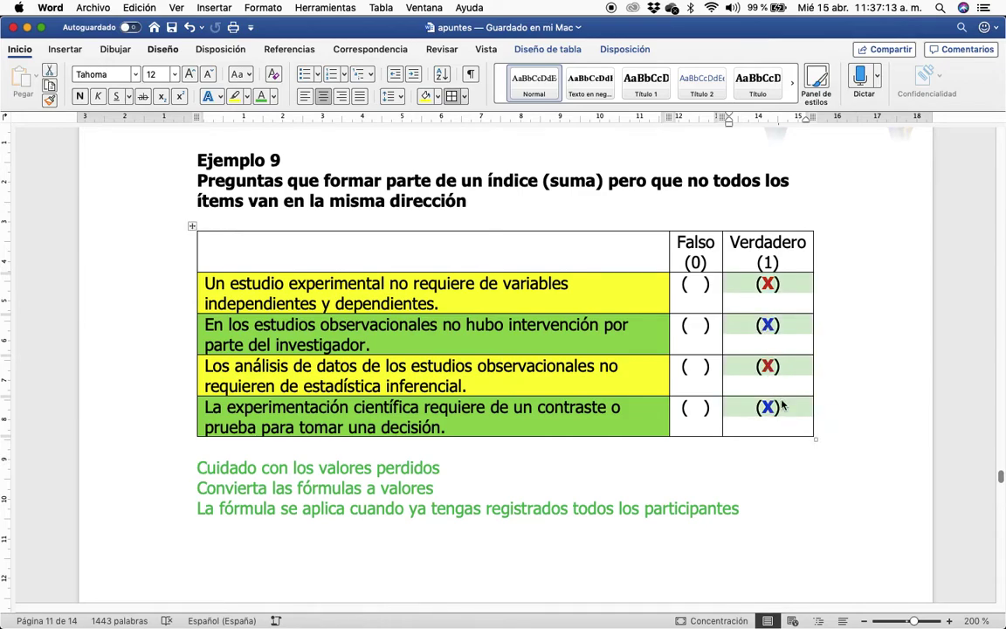
left_click(768, 283)
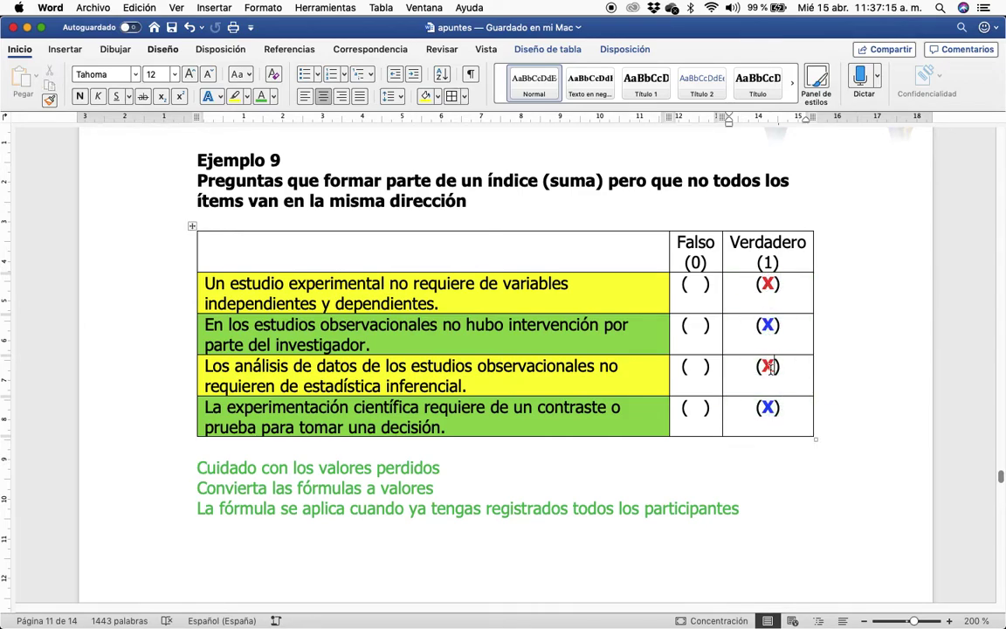
left_click(772, 278)
Step: Return to Excel and clear the conocimientos formula from AR2
key("super+Tab")
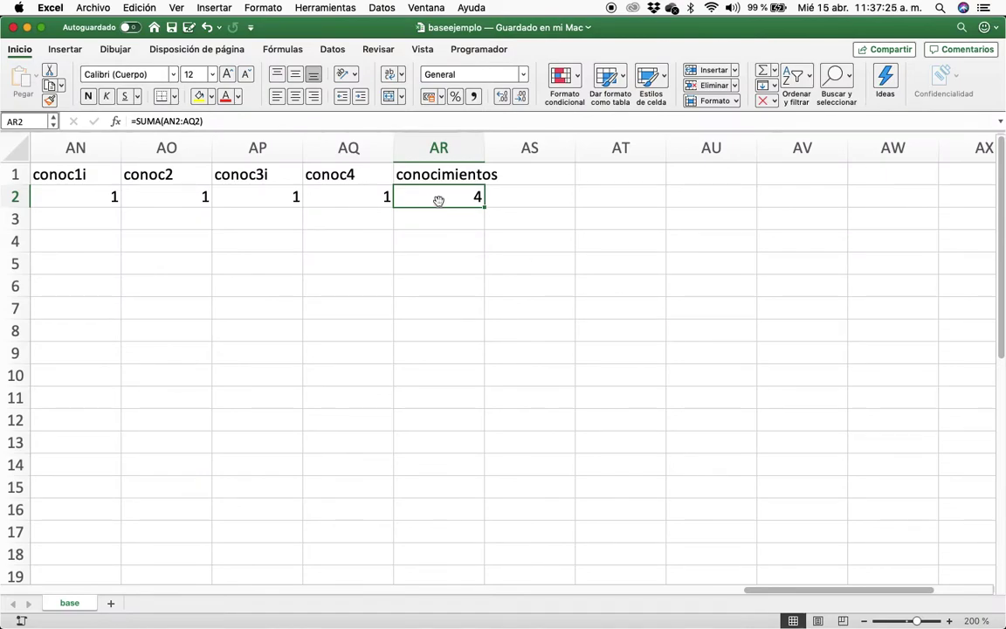
key("Delete")
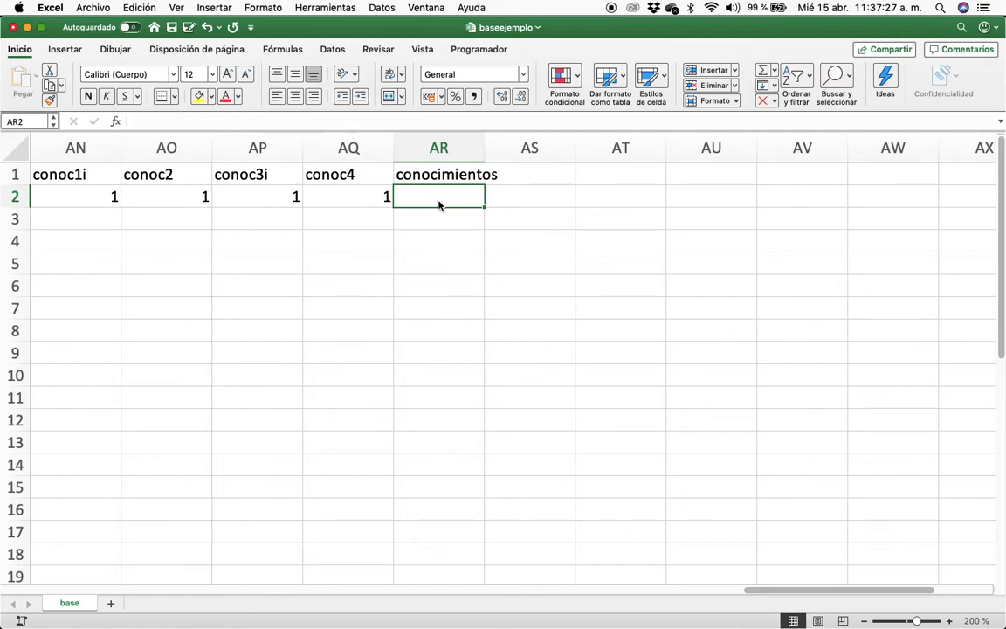
key("Up")
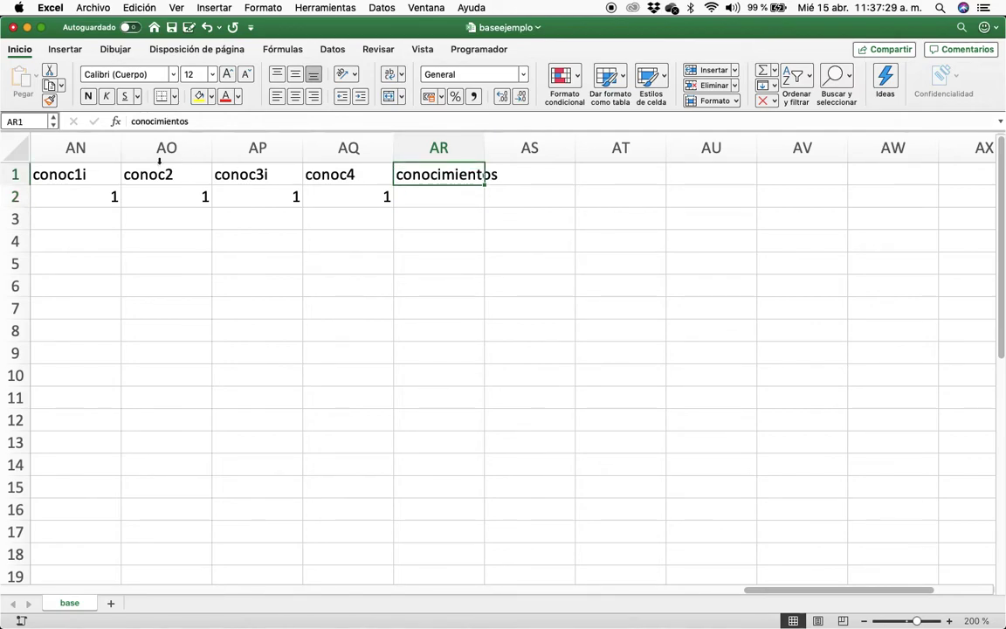
Step: Insert an empty column between conoc1i and conoc2, at column AO
left_click(114, 153)
left_click(93, 170)
key("Right")
key("Right")
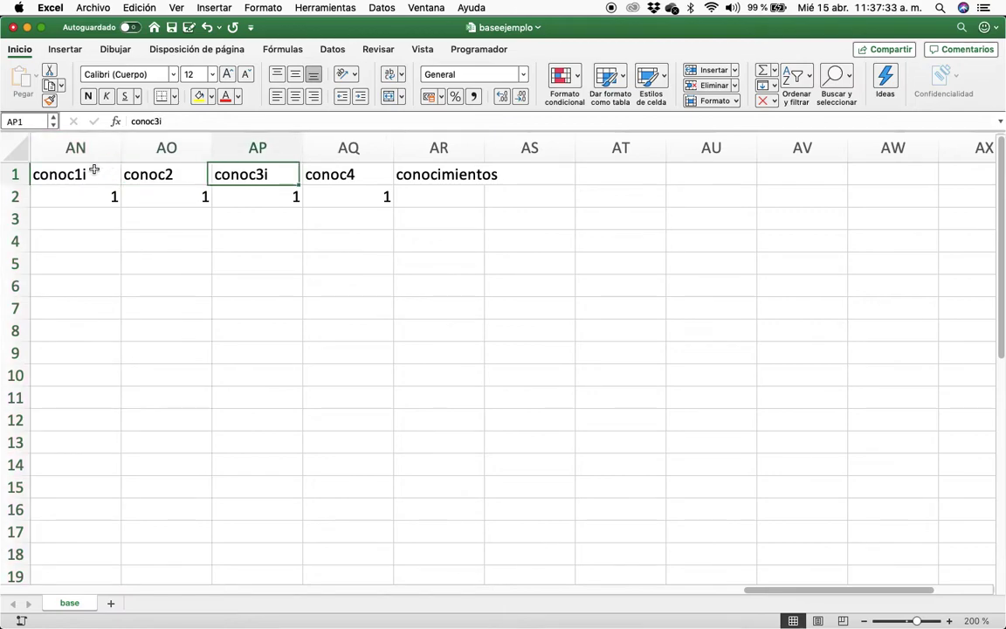
key("Right")
left_click(97, 152)
left_click(148, 151)
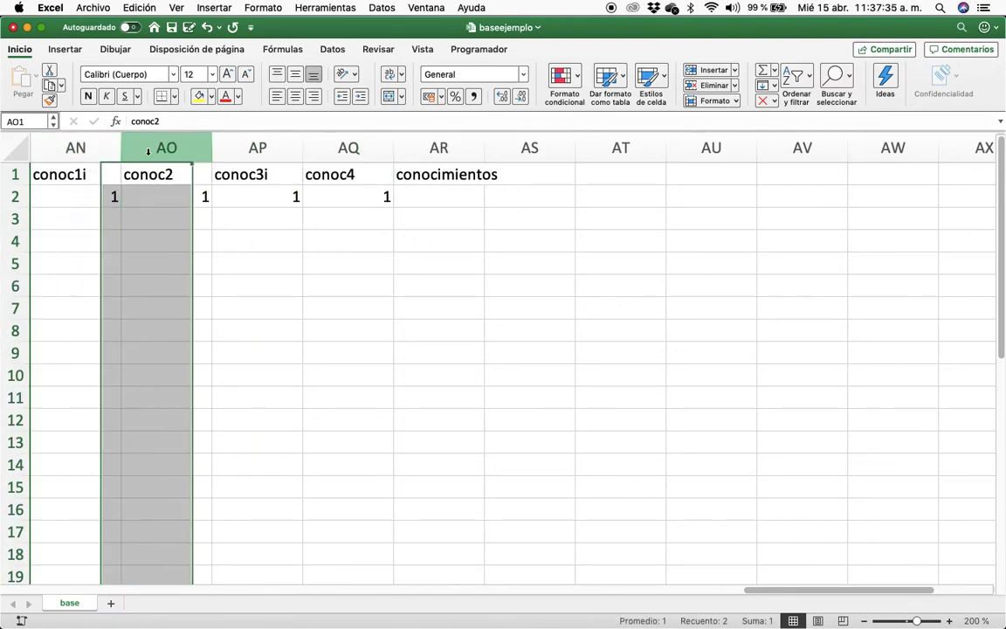
right_click(149, 151)
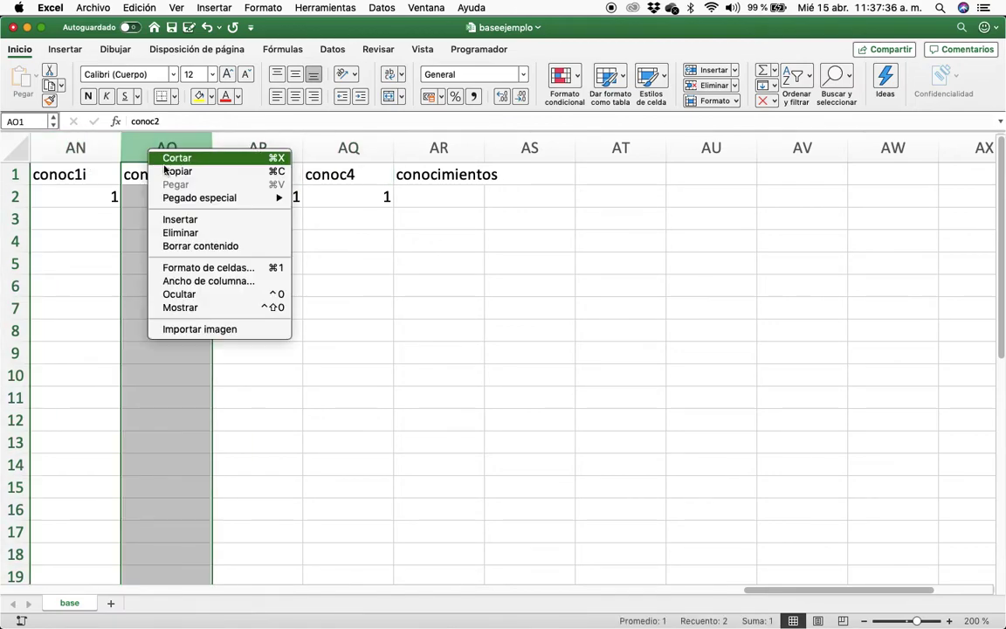
left_click(172, 222)
Step: Copy the conoc1i header from AN1 into AO1 and rename the copy conoc1r
left_click(94, 172)
key("super+c")
key("Right")
key("super+v")
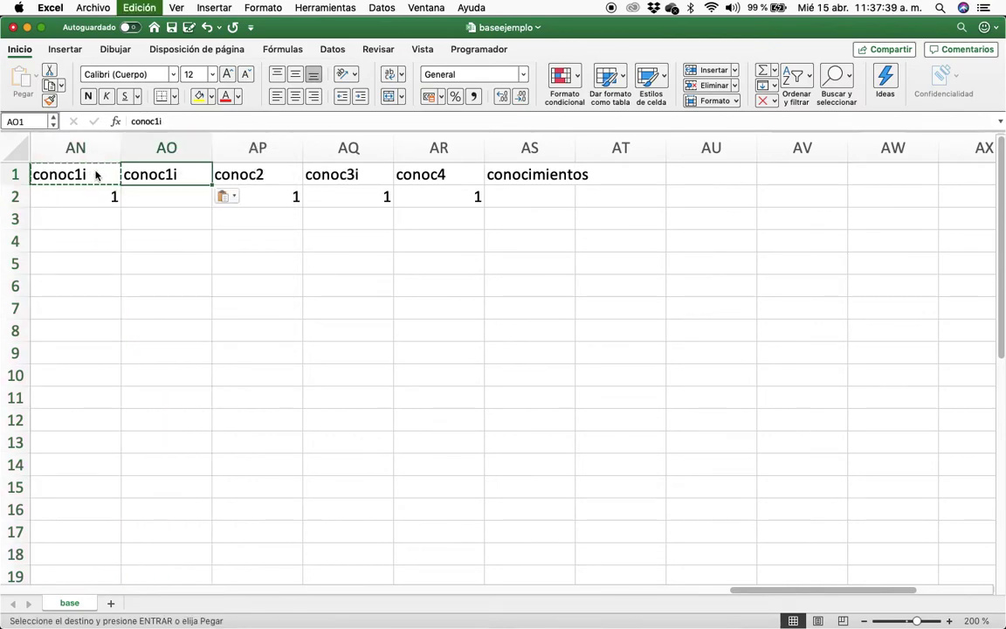
double_click(188, 174)
key("BackSpace")
type("R")
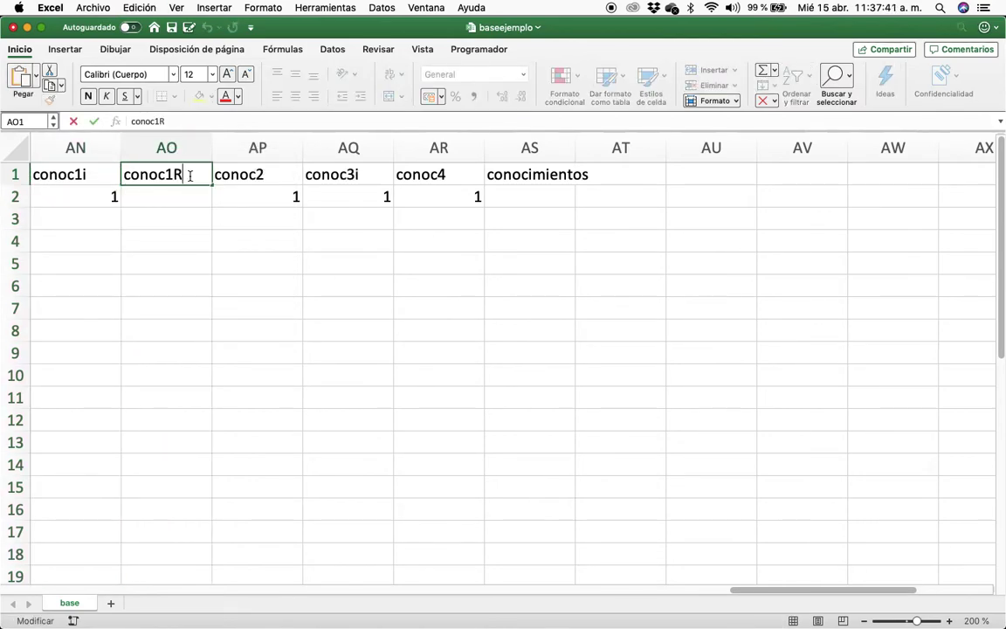
key("Return")
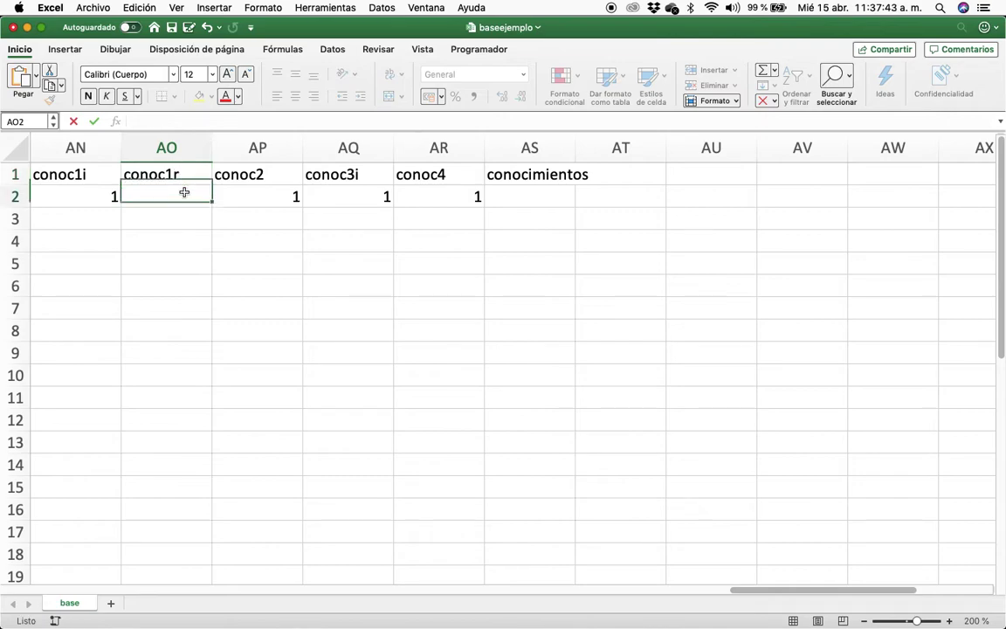
Step: Insert an empty column between conoc3i and conoc4, at column AR
key("Up")
key("Right")
key("Right")
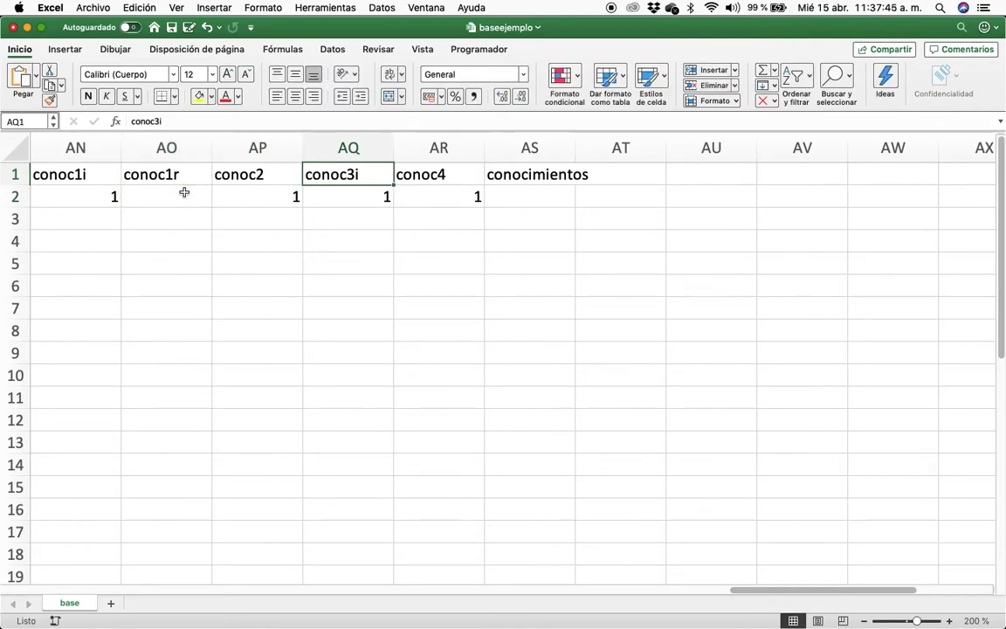
left_click(422, 149)
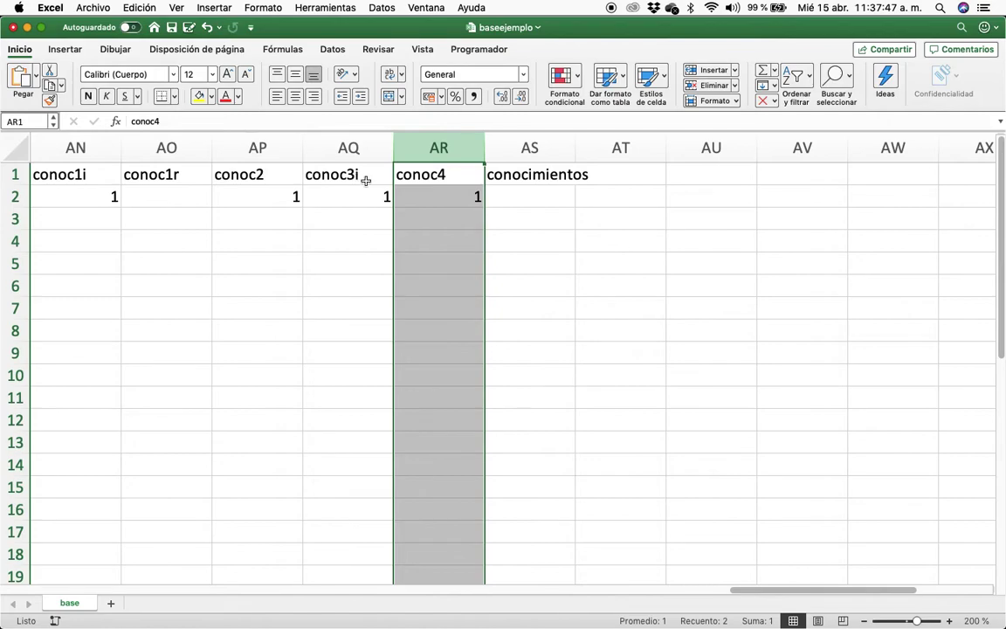
right_click(413, 155)
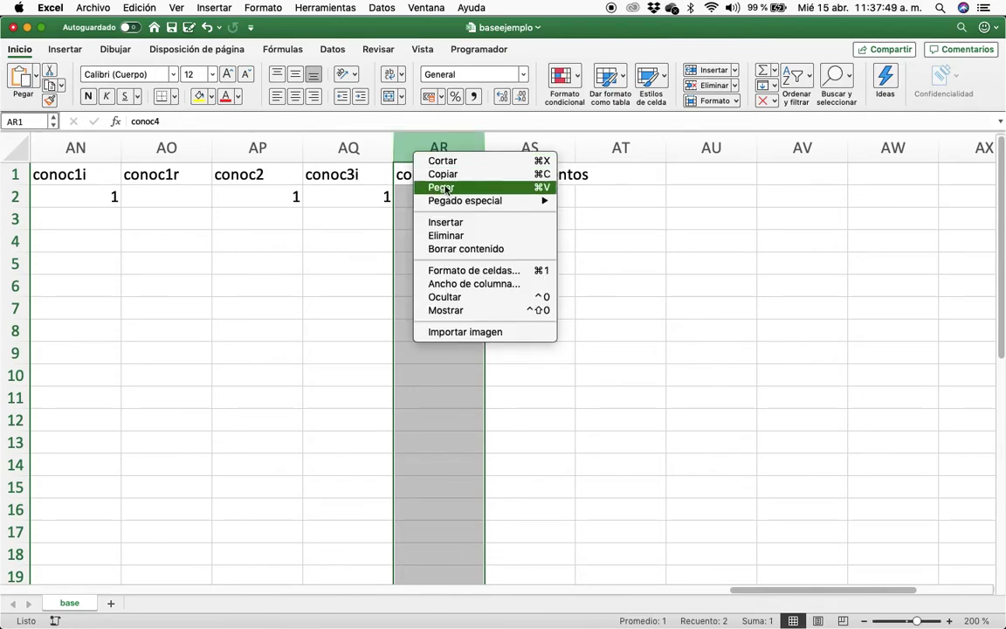
left_click(441, 220)
Step: Copy the conoc3i header from AQ1 into AR1 and rename the copy conoc3r
left_click(383, 179)
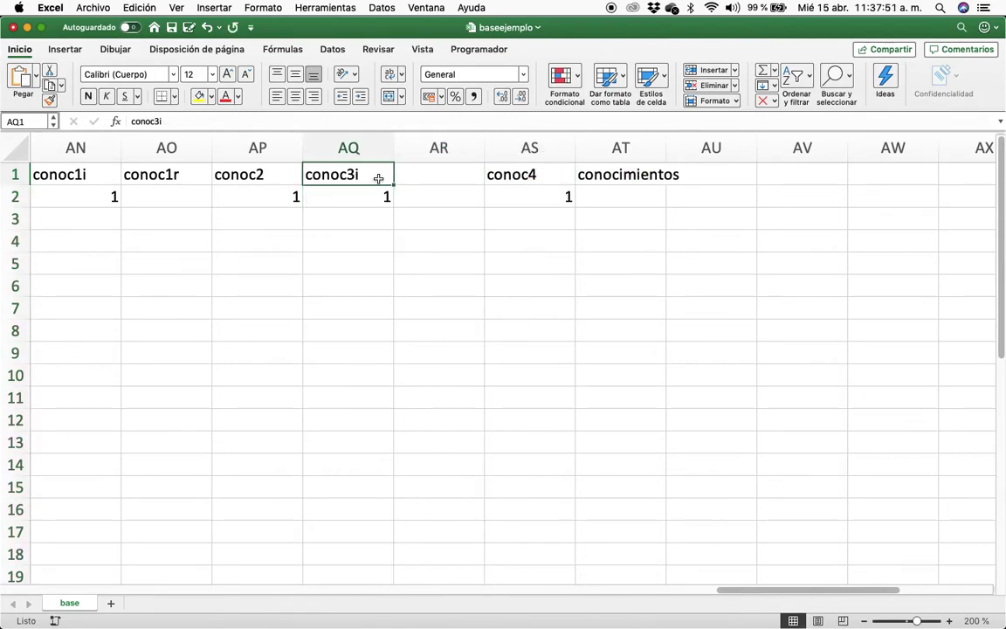
key("super+c")
key("Right")
key("super+v")
double_click(468, 174)
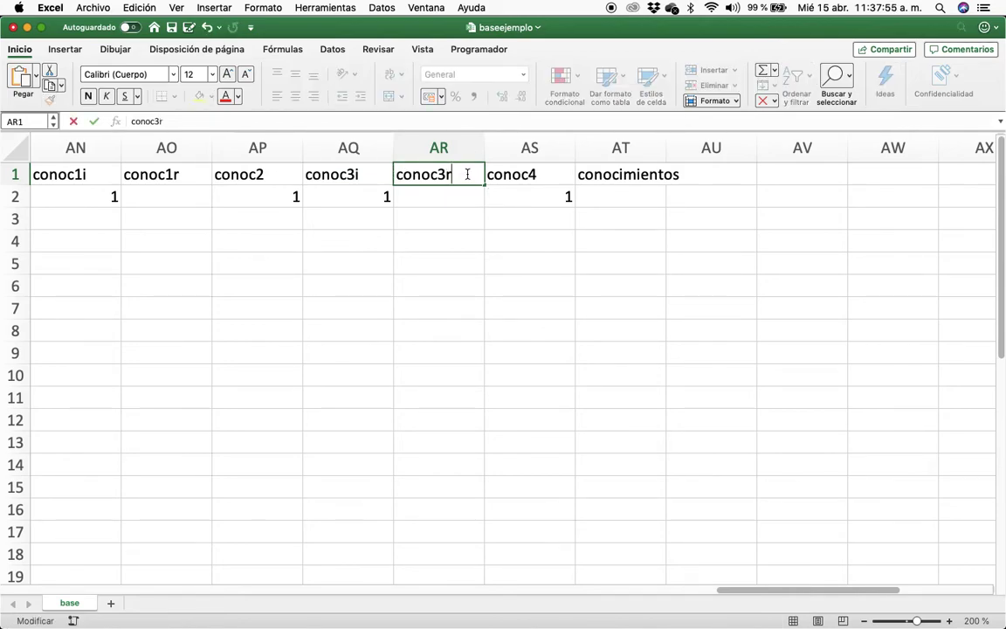
key("Return")
Step: Check the first Ejemplo 9 statement's mark in Word, and enter 0 in Excel cell AO2 as the recoded conoc1r value
key("Left")
key("Left")
key("Left")
key("Left")
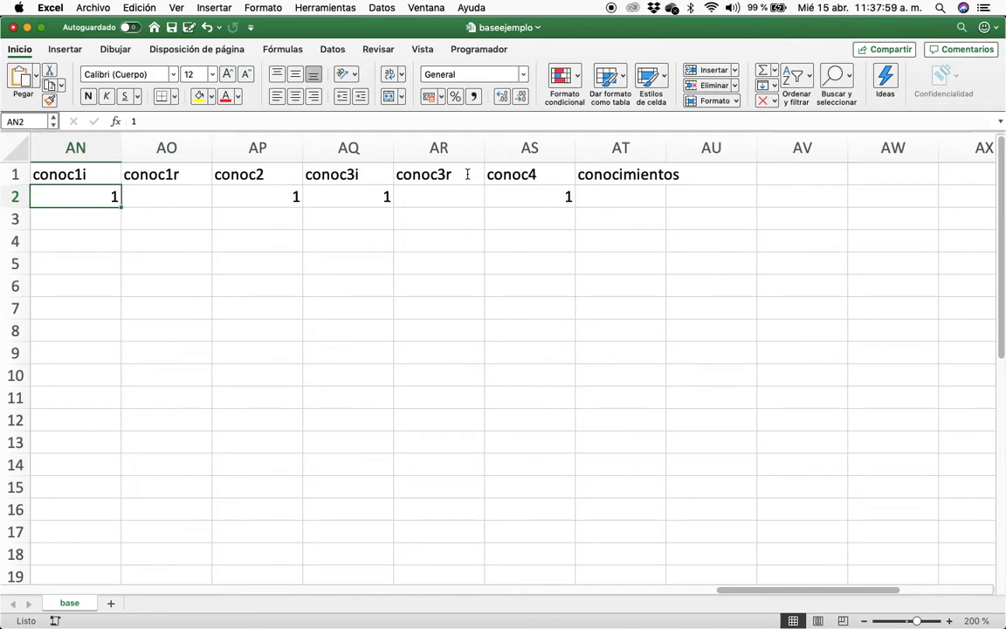
key("super+Tab")
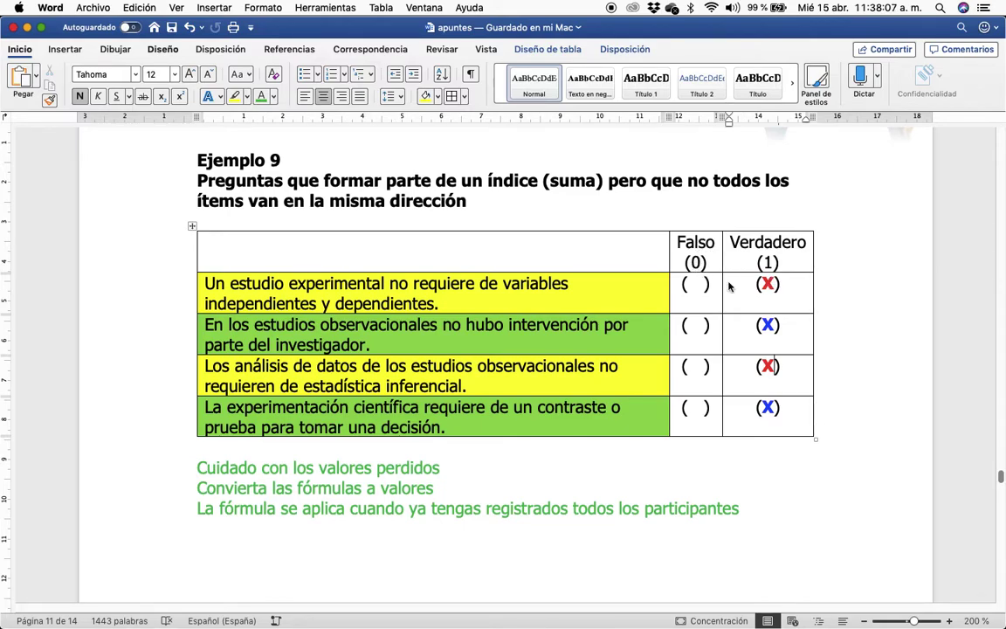
key("super+Tab")
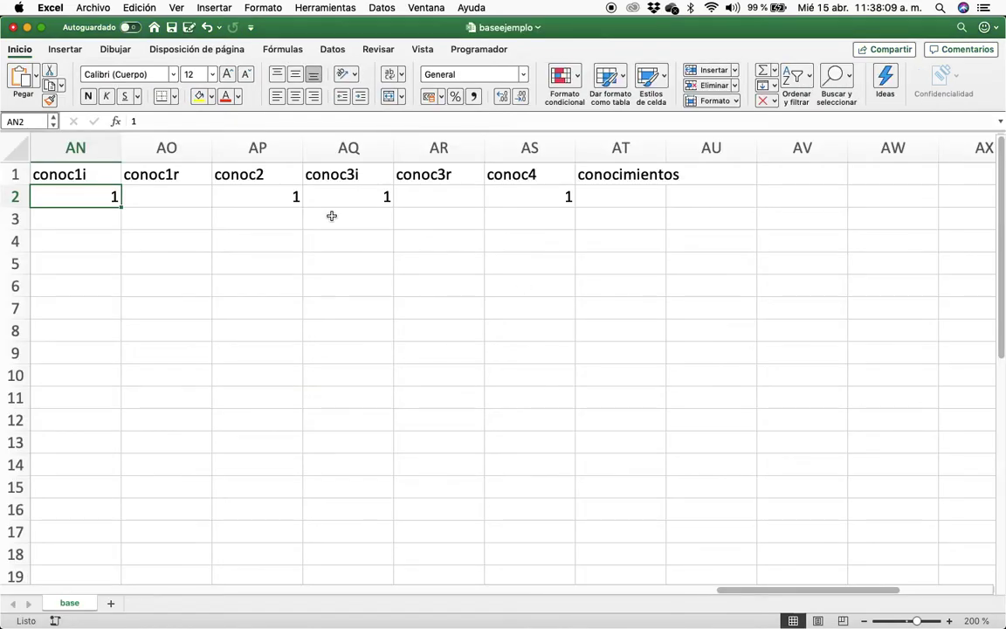
key("Up")
key("Down")
key("Up")
key("Down")
key("Right")
type("0")
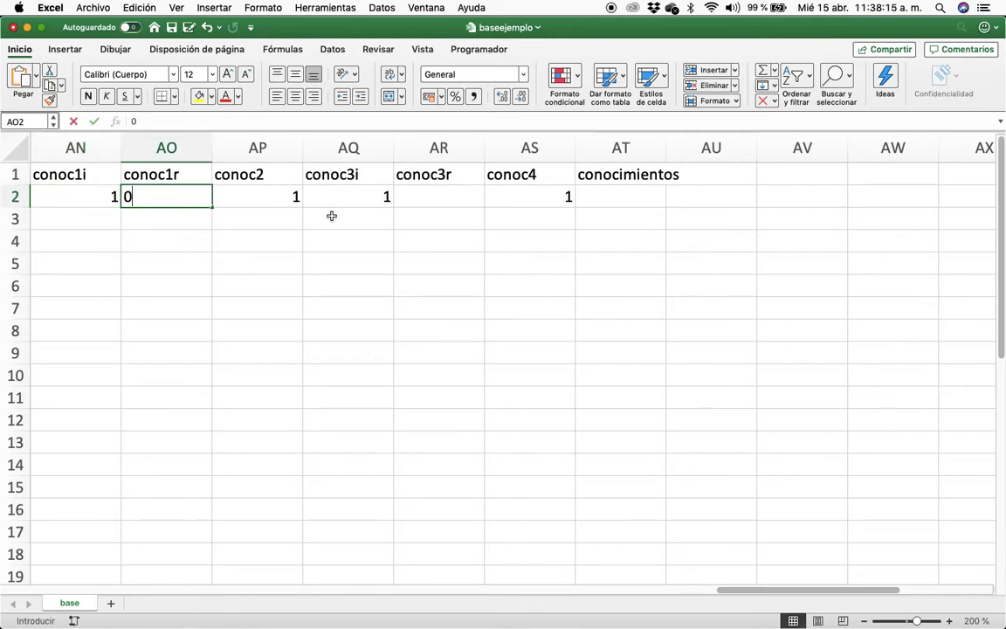
key("Right")
Step: Enter 0 in AR2 as the recoded value of conoc3i under conoc3r, and save the workbook
key("Right")
key("Right")
key("Up")
key("Down")
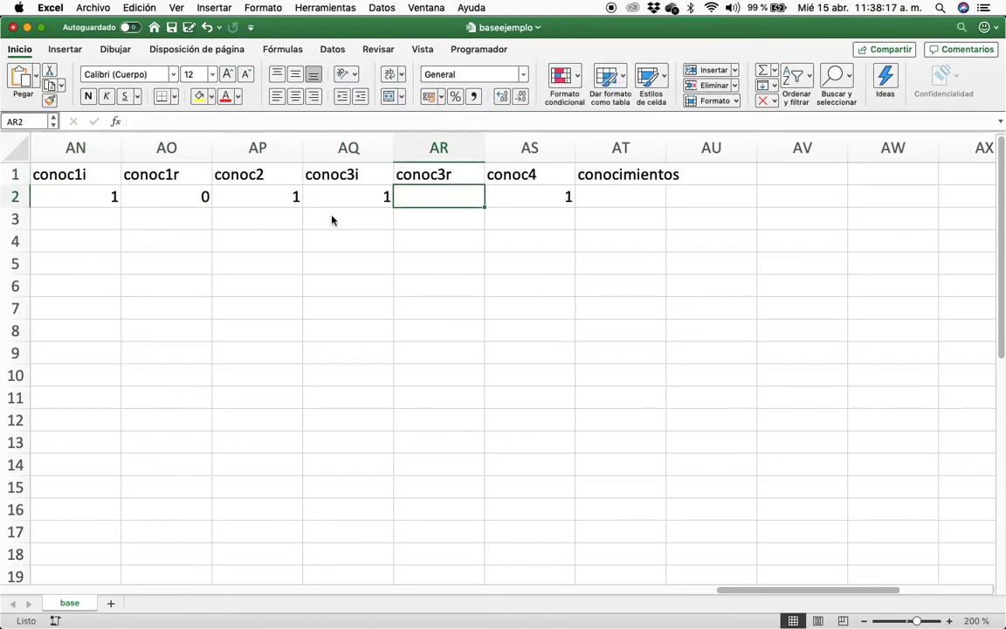
key("Left")
key("Up")
key("Down")
key("Up")
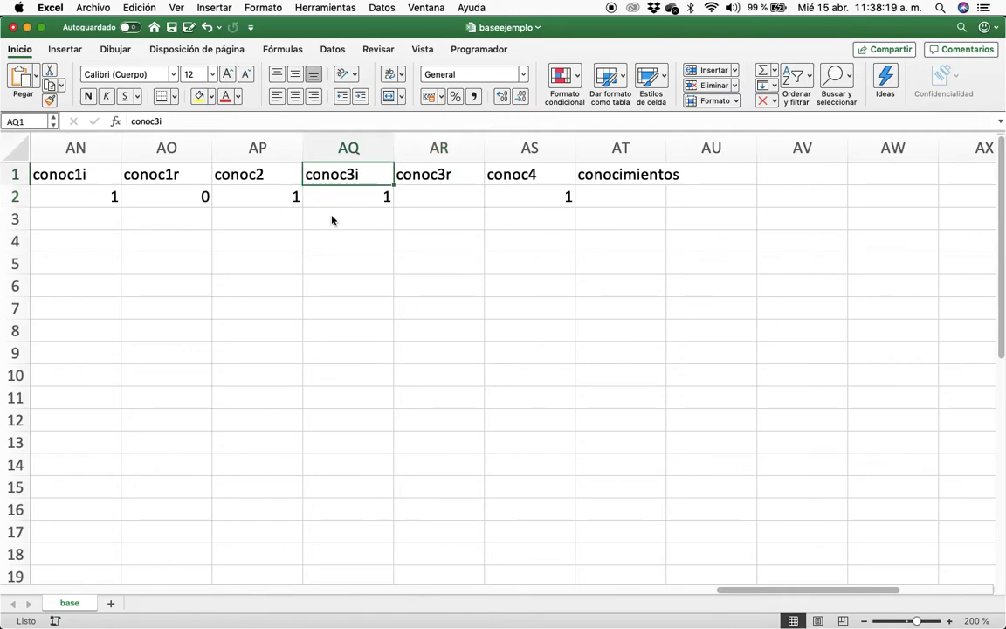
key("Down")
key("Right")
type("0")
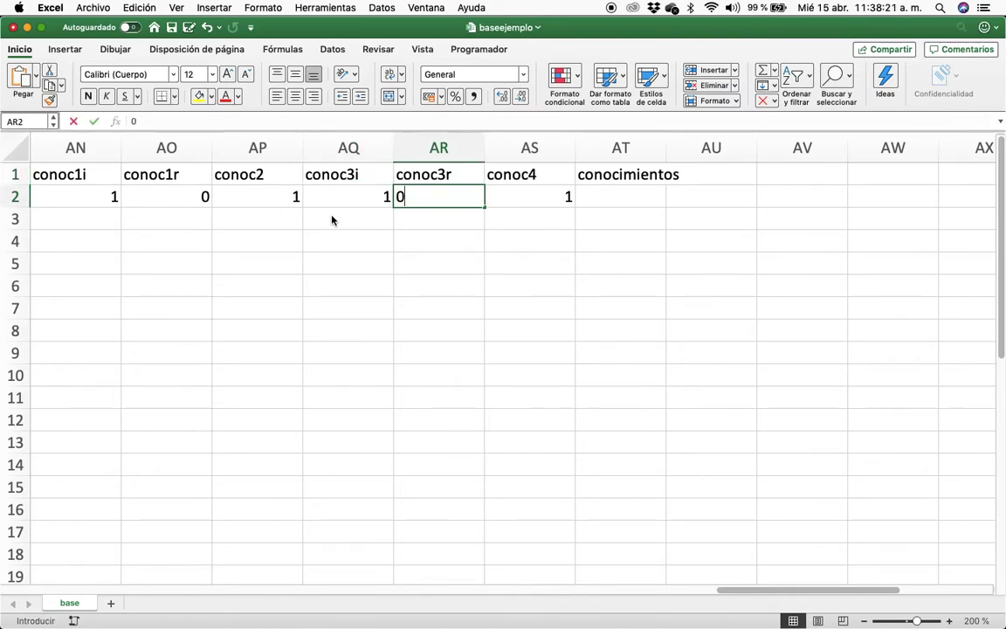
key("Return")
key("Up")
key("Up")
key("Right")
key("Right")
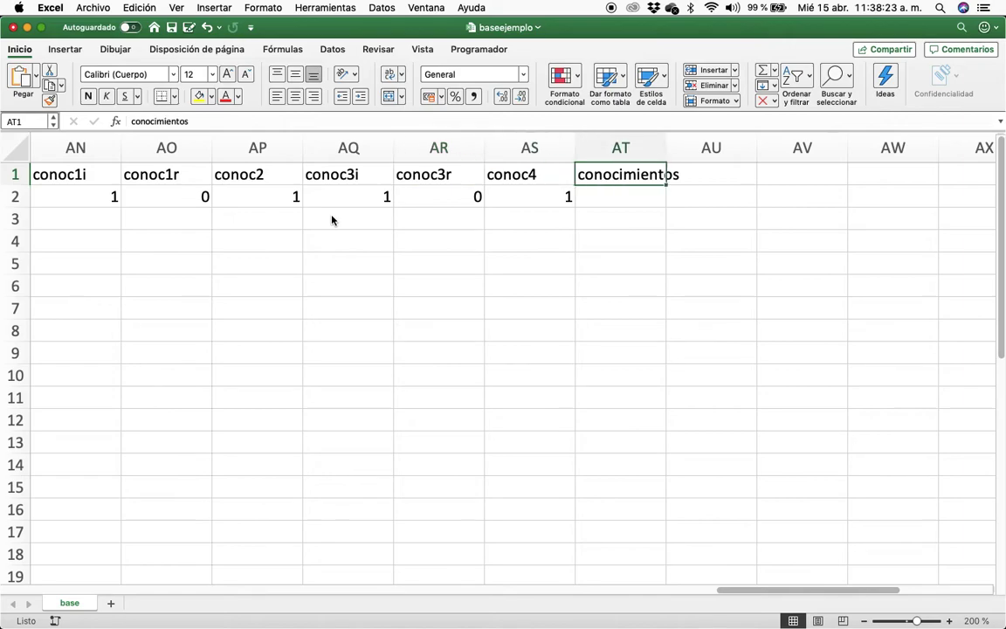
key("Down")
key("super+s")
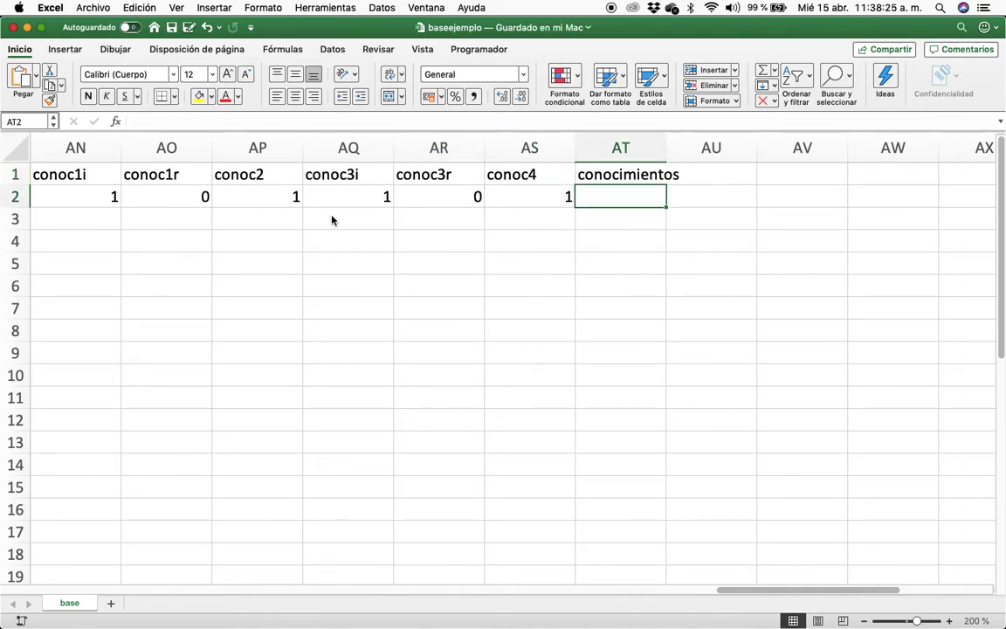
Step: Review the coded item values from conoc1i to conoc4, highlighting AN2:AS2 and the participant rows below
key("Left")
key("Left")
key("Left")
key("Left")
key("Left")
key("Left")
key("Left")
key("Right")
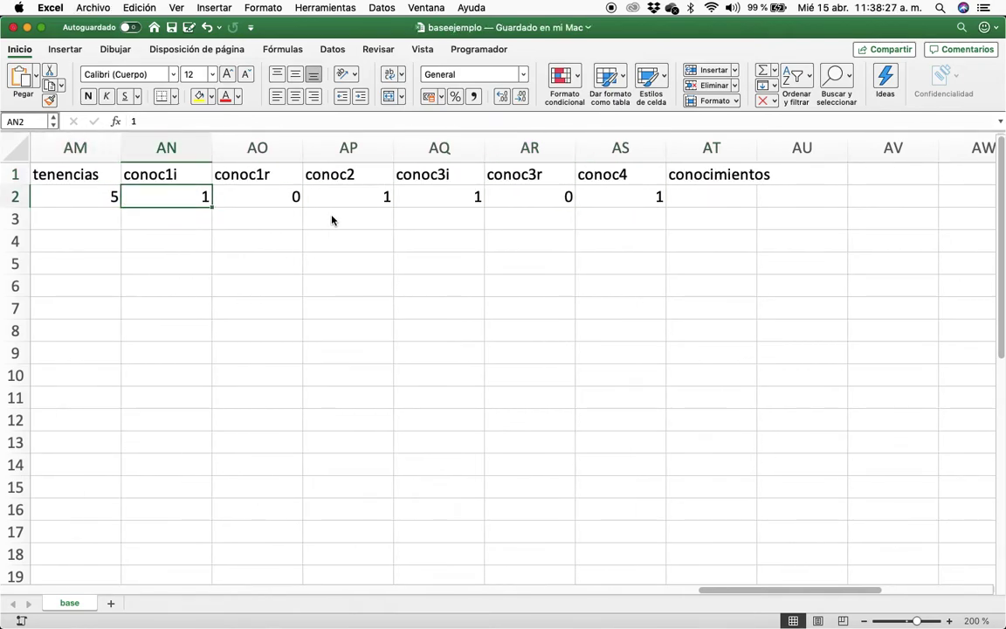
key("shift+Right")
key("shift+Right")
key("shift+Right")
key("shift+Right")
key("shift+Right")
key("shift+Down")
key("shift+Down")
key("shift+Down")
key("shift+Down")
key("shift+Down")
key("shift+Down")
key("shift+Down")
key("shift+Down")
key("shift+Down")
key("shift+Down")
key("shift+Down")
key("shift+Down")
key("shift+Down")
key("shift+Down")
key("shift+Down")
key("shift+Down")
key("shift+Down")
key("shift+Down")
key("shift+Down")
key("shift+Down")
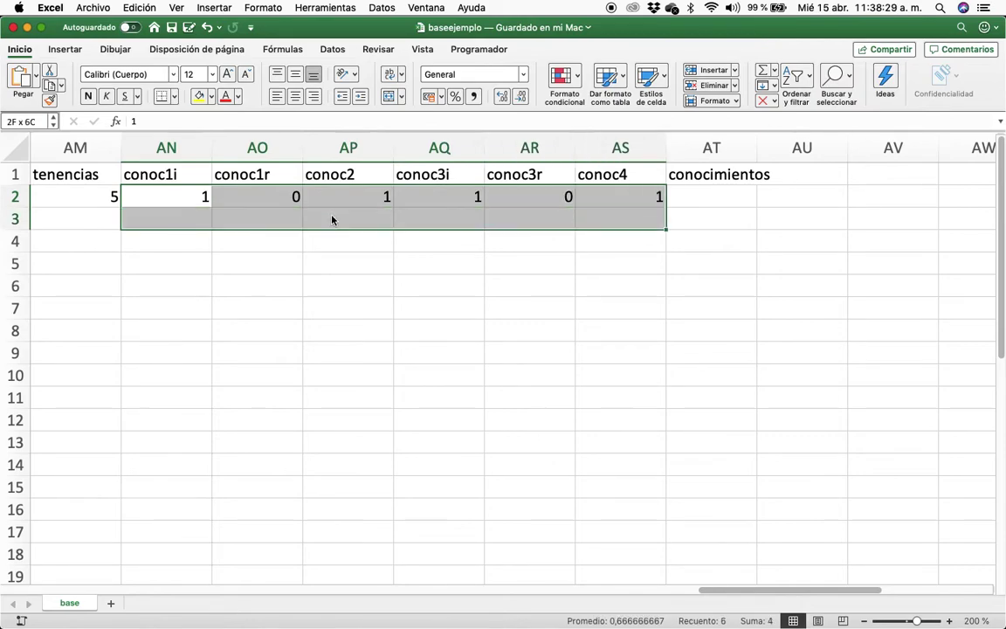
key("Right")
key("Up")
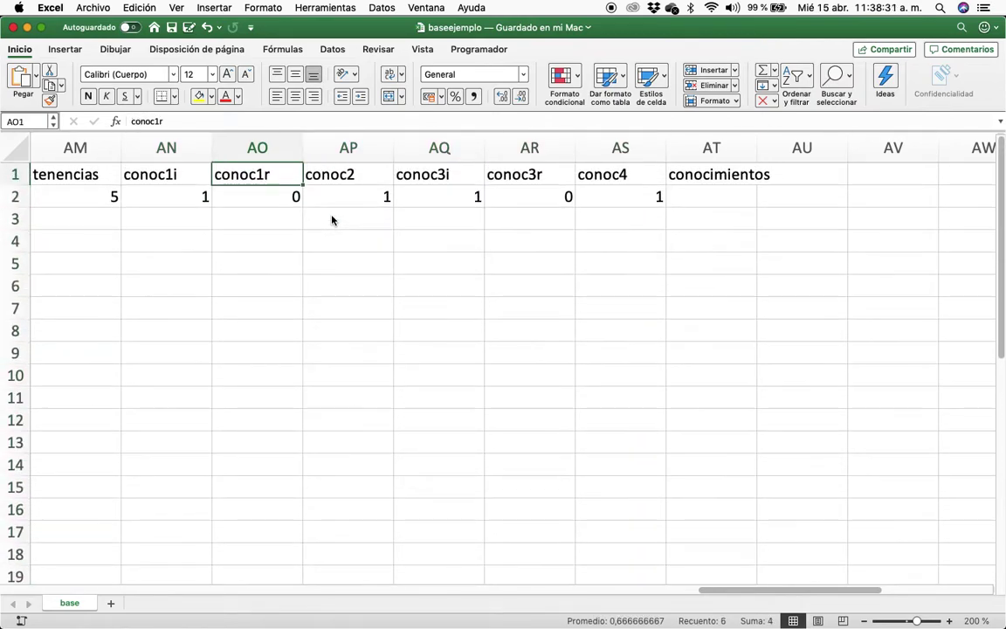
key("Right")
key("Right")
key("Right")
key("Right")
key("Right")
key("Down")
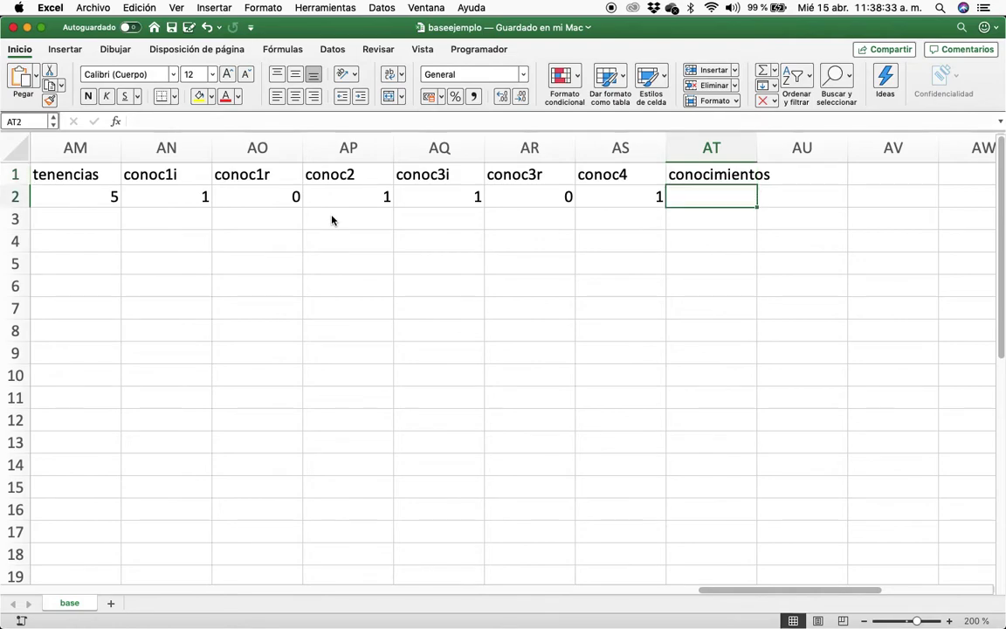
Step: Start a SUMA formula in AT2 under conocimientos, adding AO2 (conoc1r) and AP2 (conoc2) as its first two arguments
scroll(332, 220, "right", 3)
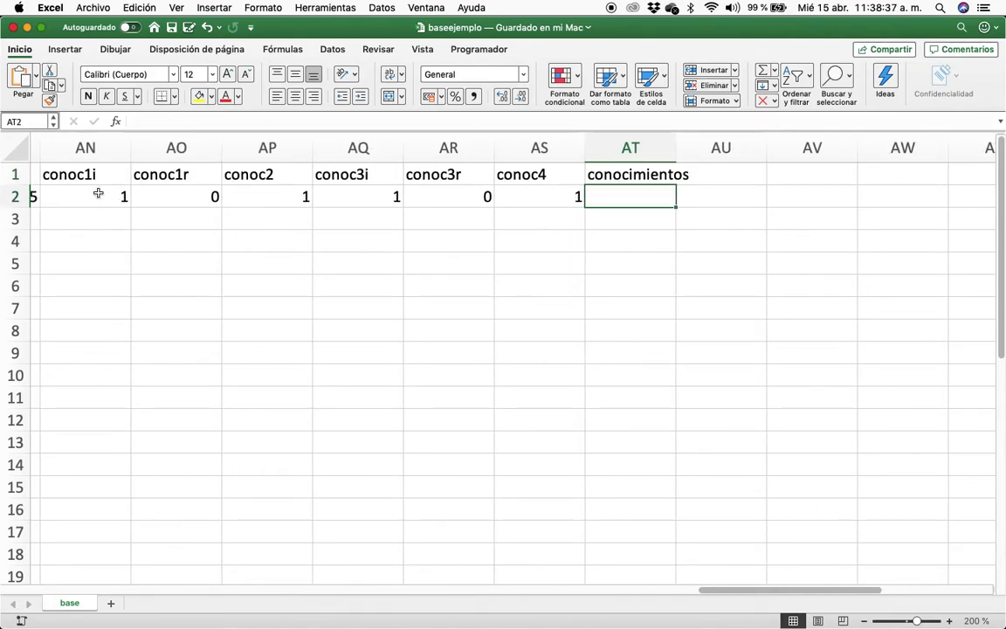
left_click(533, 190)
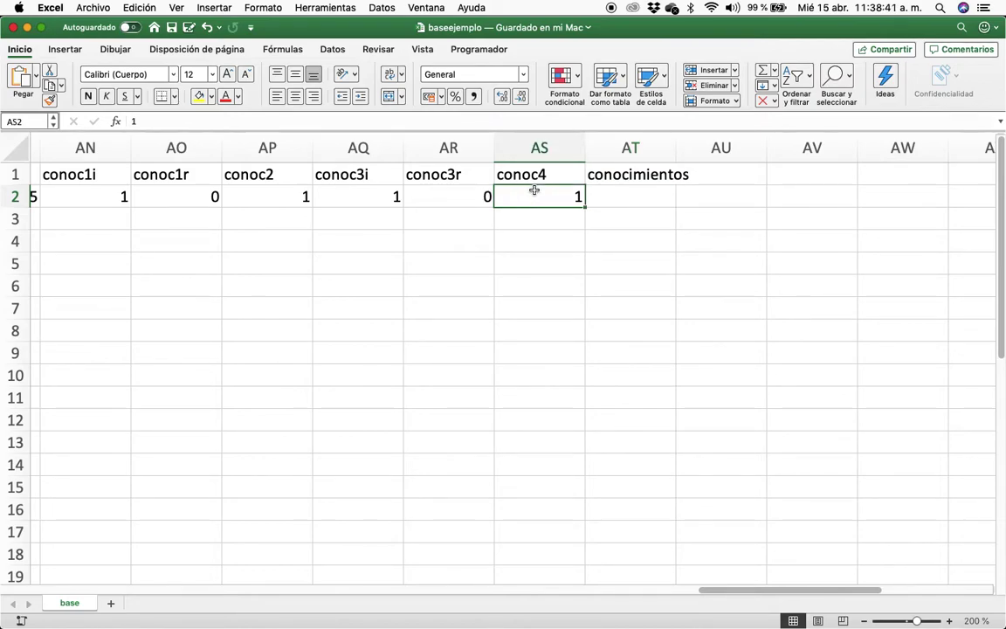
key("Right")
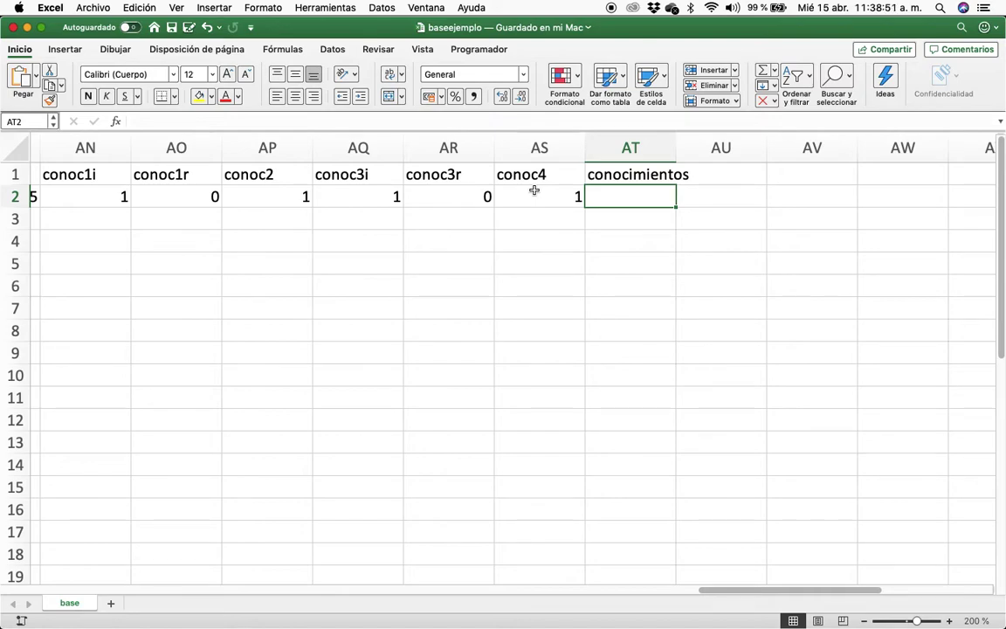
type("=SUMA")
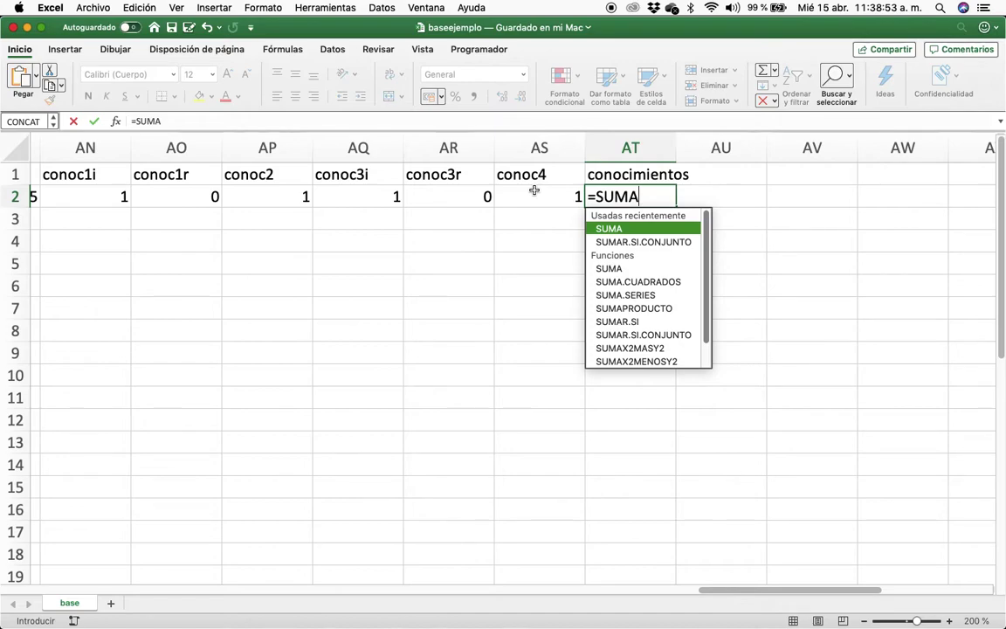
type("(")
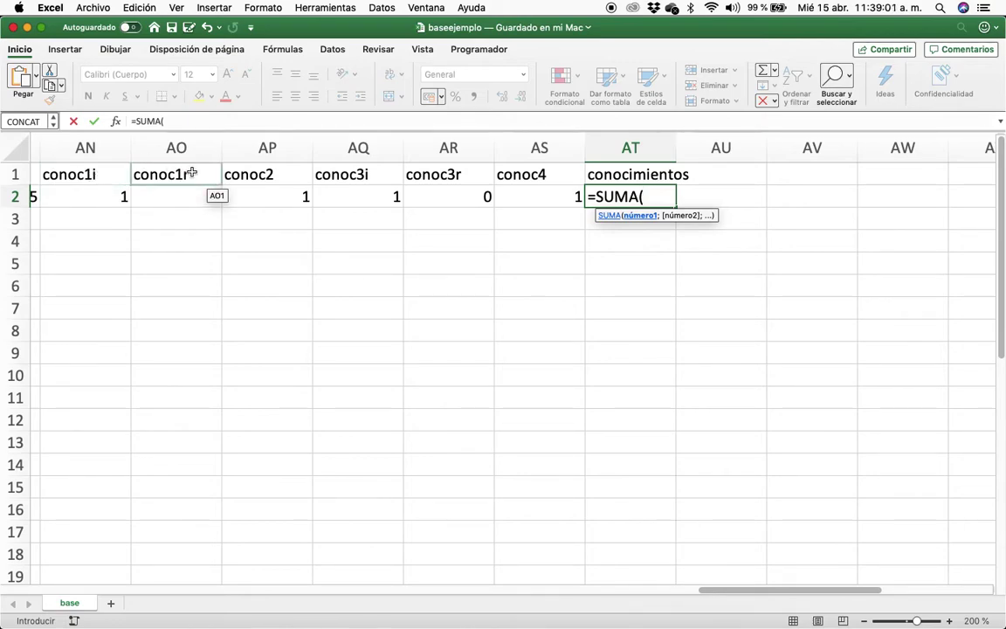
left_click(185, 195)
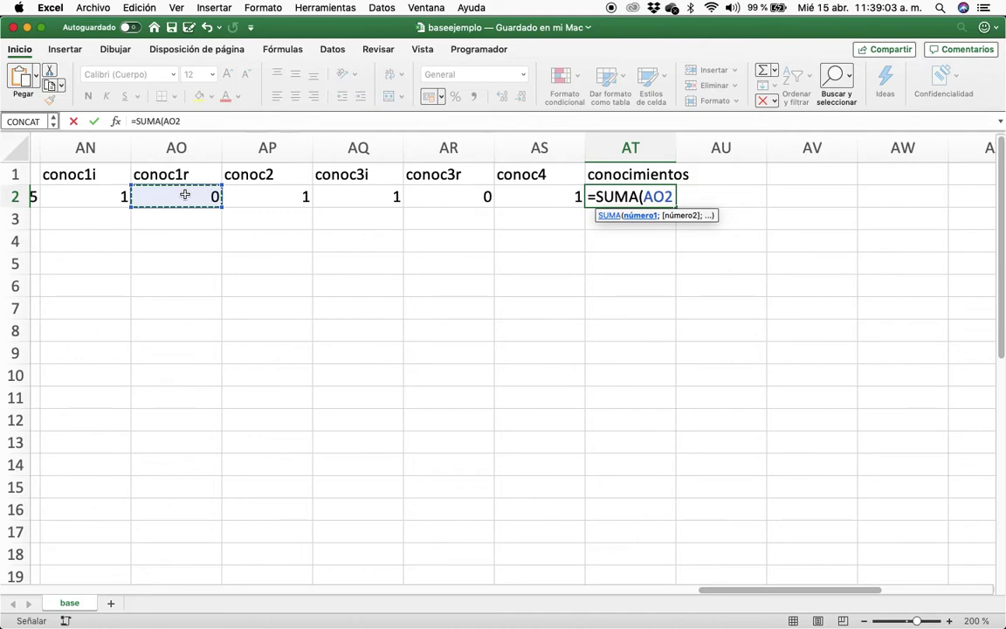
type(";")
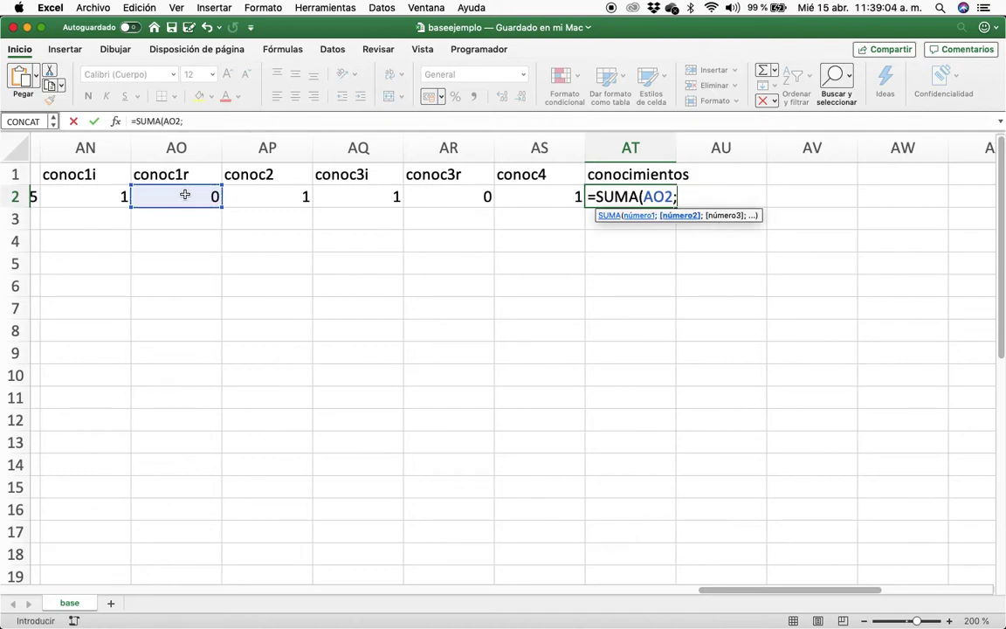
left_click(271, 197)
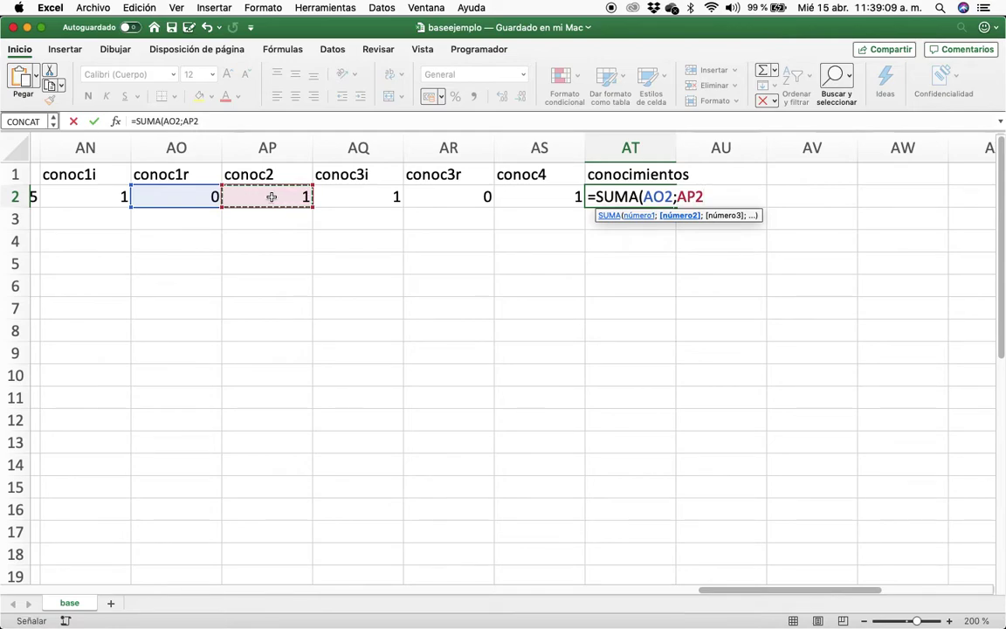
type(";")
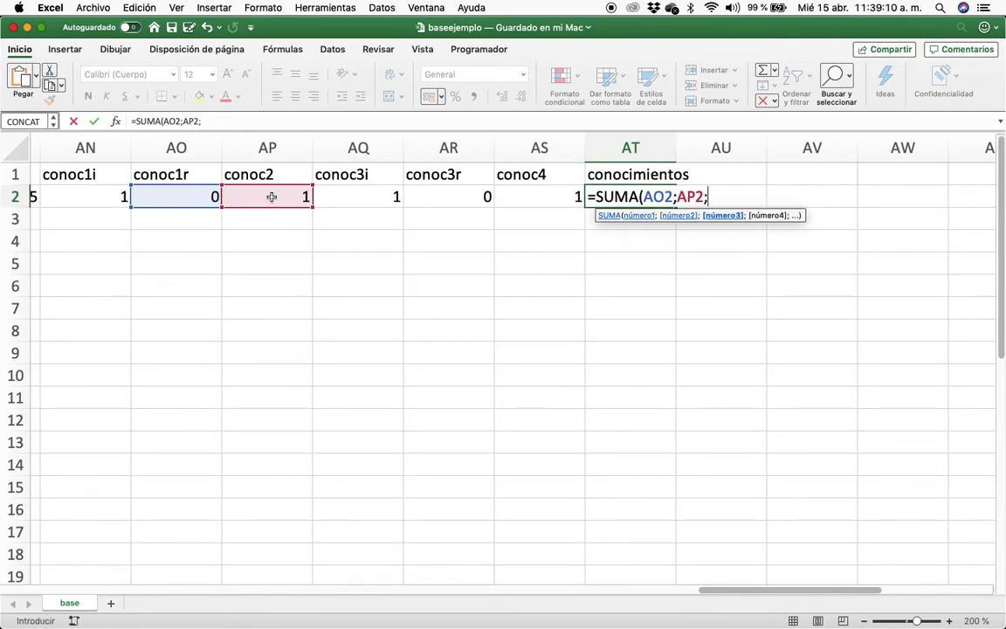
Step: Add AR2 (conoc3r) and AS2 (conoc4) to complete the formula as =SUMA(AO2;AP2;AR2;AS2), and enter it
left_click(374, 175)
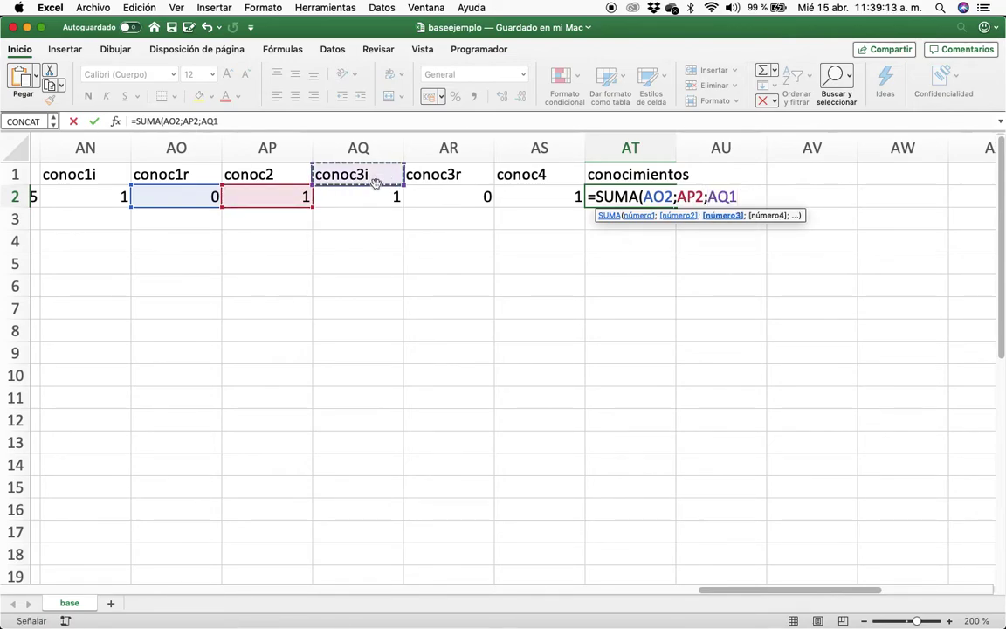
key("BackSpace")
key("BackSpace")
key("BackSpace")
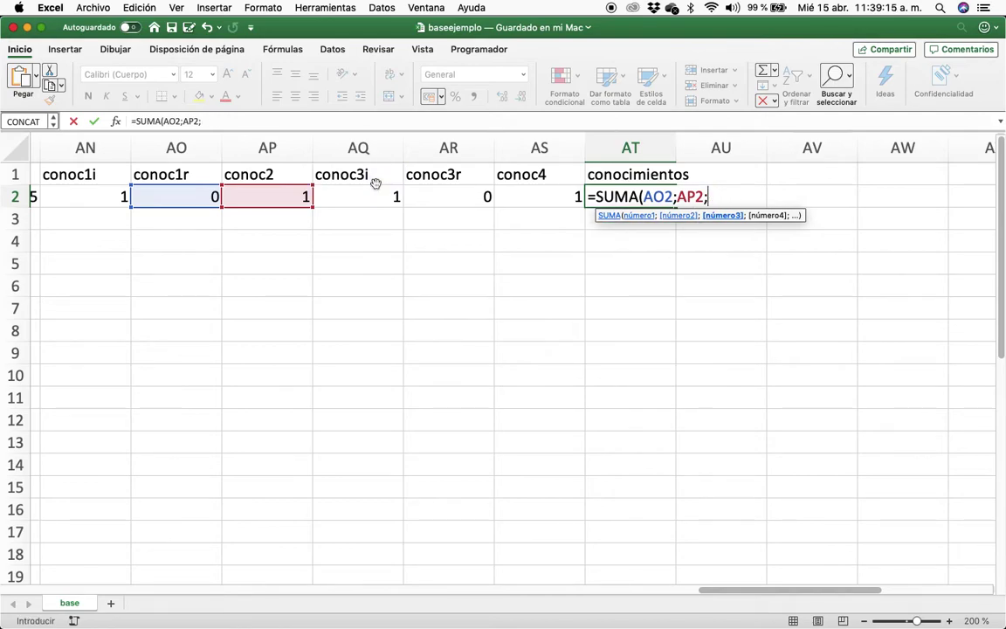
left_click(449, 196)
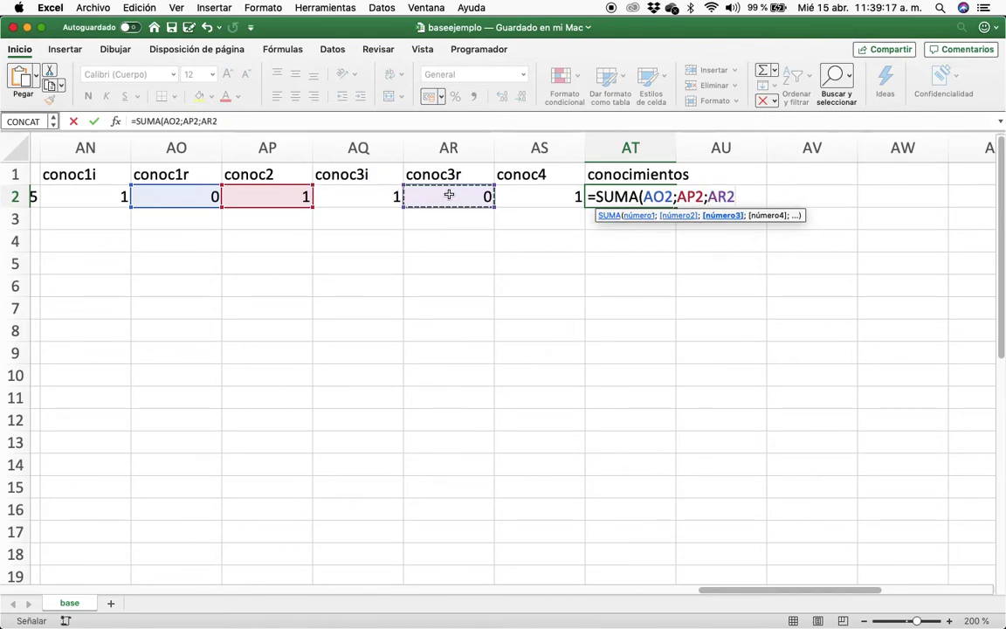
type(";")
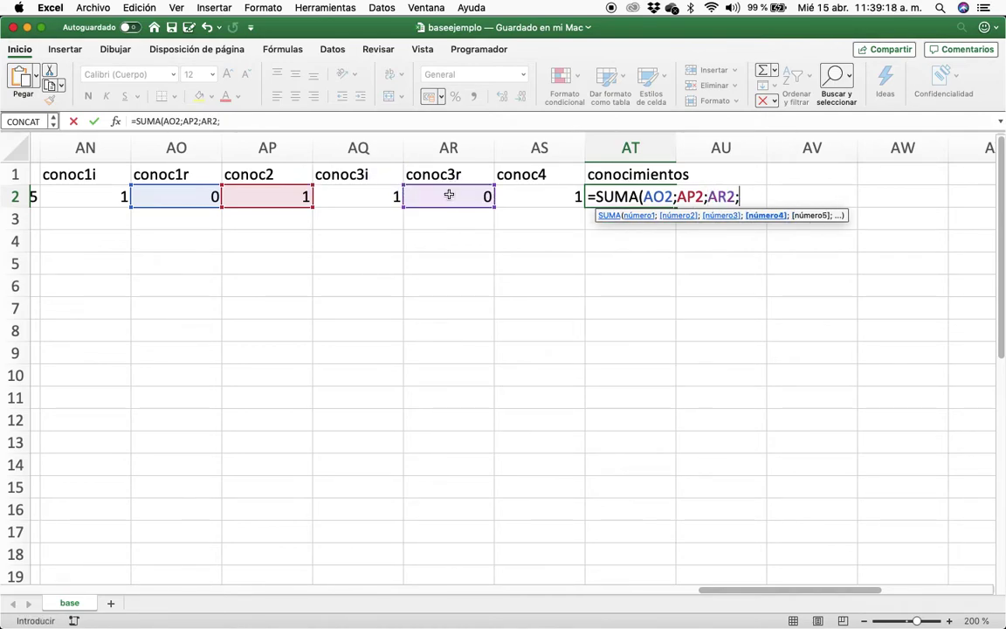
left_click(549, 199)
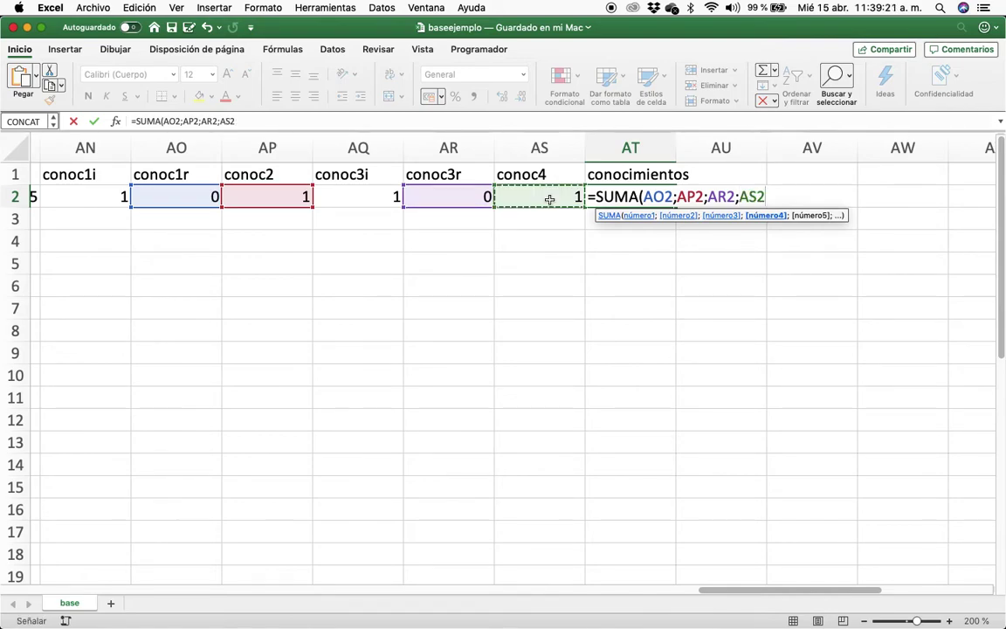
type(")")
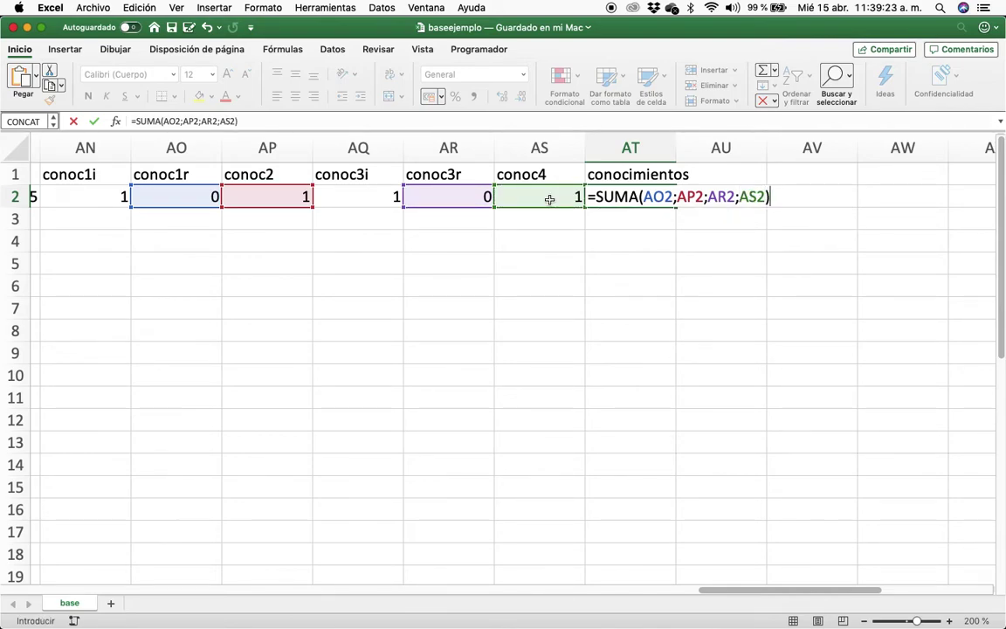
key("Return")
key("Up")
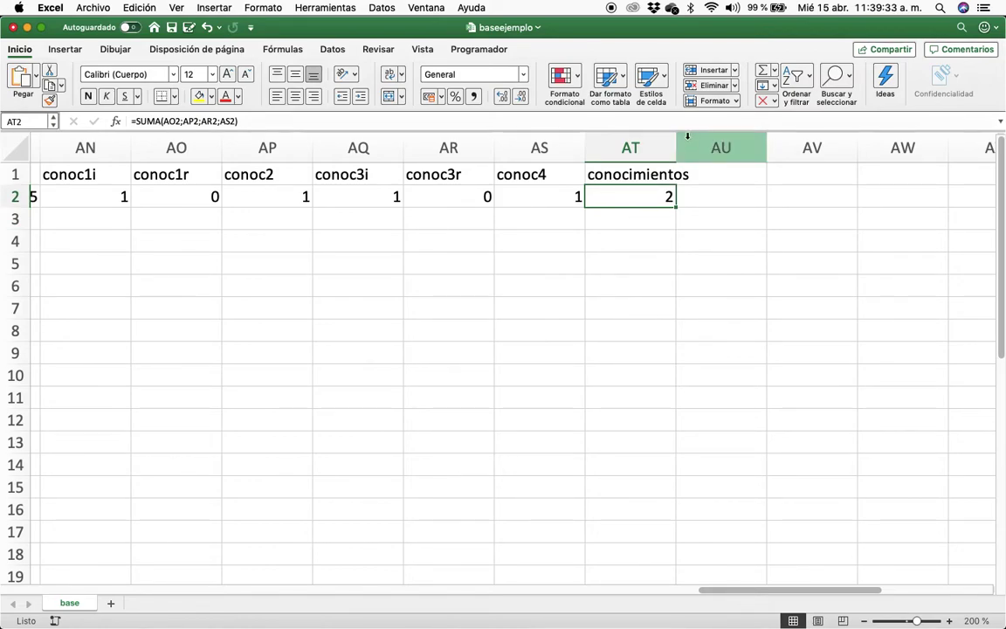
Step: Widen column AT so that the conocimientos header fits inside it
left_click_drag(675, 147, 696, 147)
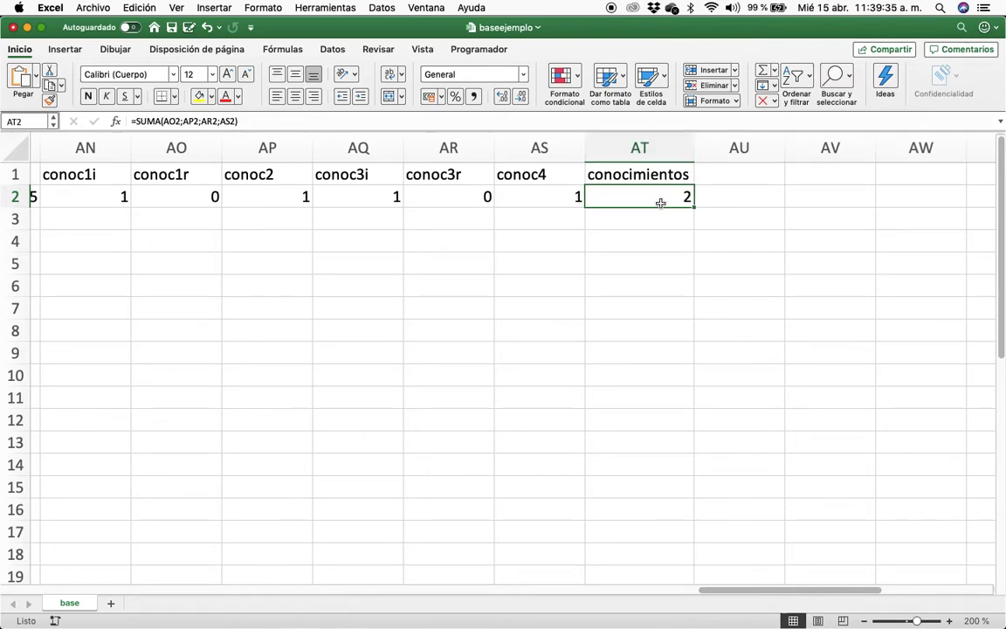
left_click(725, 197)
left_click(651, 197)
Step: Switch to the Word notes, highlight the line "Cuidado con los valores perdidos" below the Ejemplo 9 table, and return to Excel
key("super+Tab")
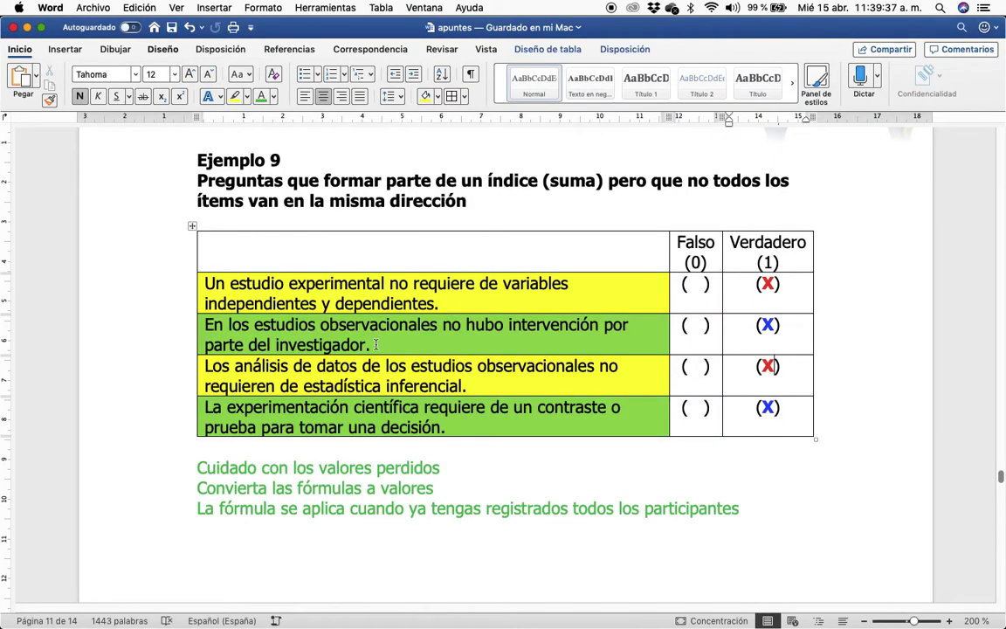
scroll(376, 345, "down", 3)
left_click(183, 367)
key("super+Tab")
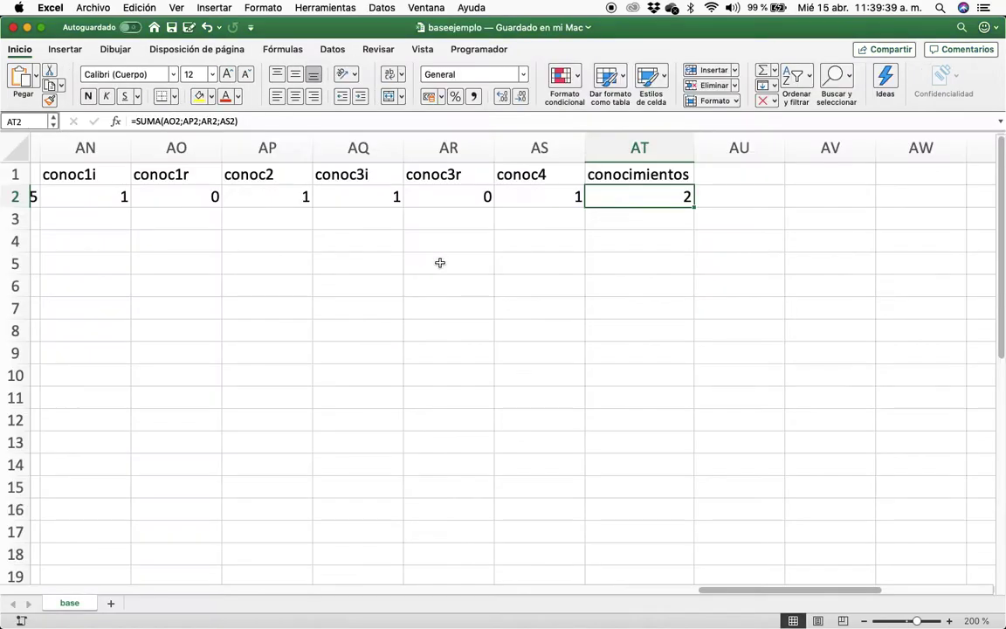
Step: Try the missing-value code 99 in AO2 under conoc1r to test its effect on the conocimientos sum, and undo the entry
scroll(337, 236, "left", 1)
left_click(177, 198)
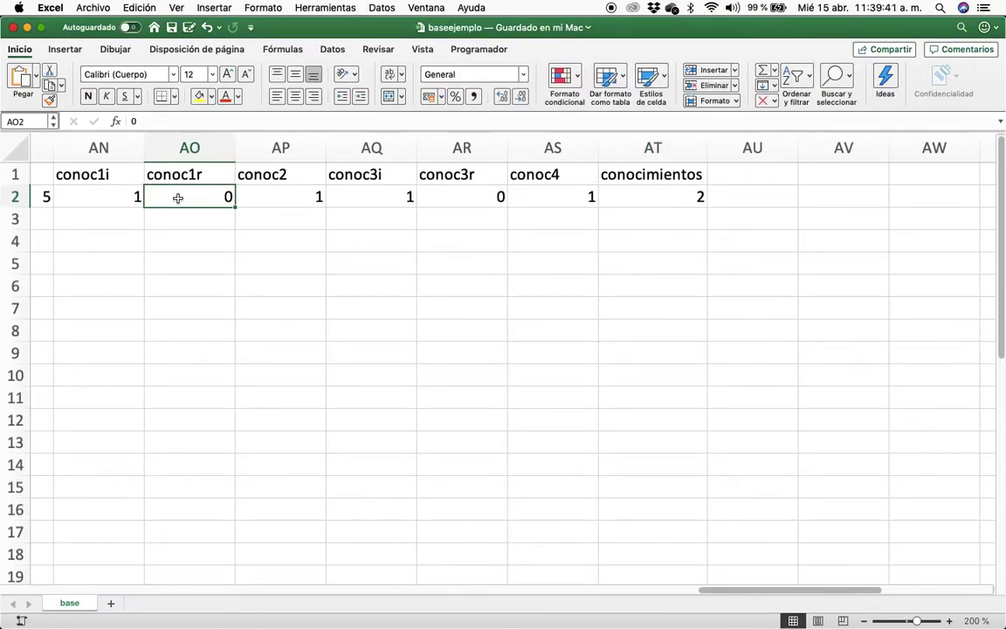
type("99")
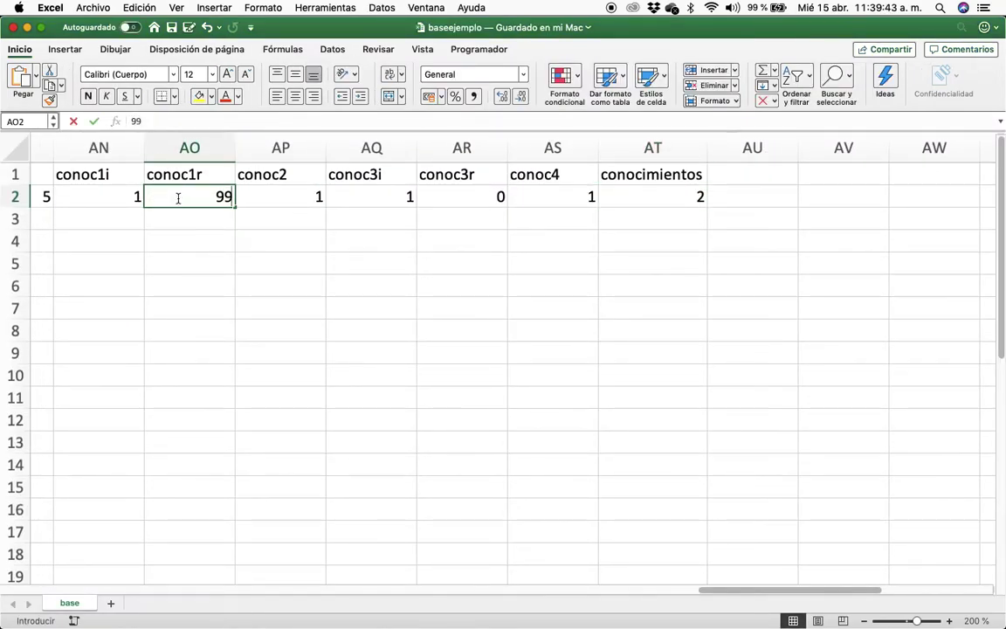
key("Return")
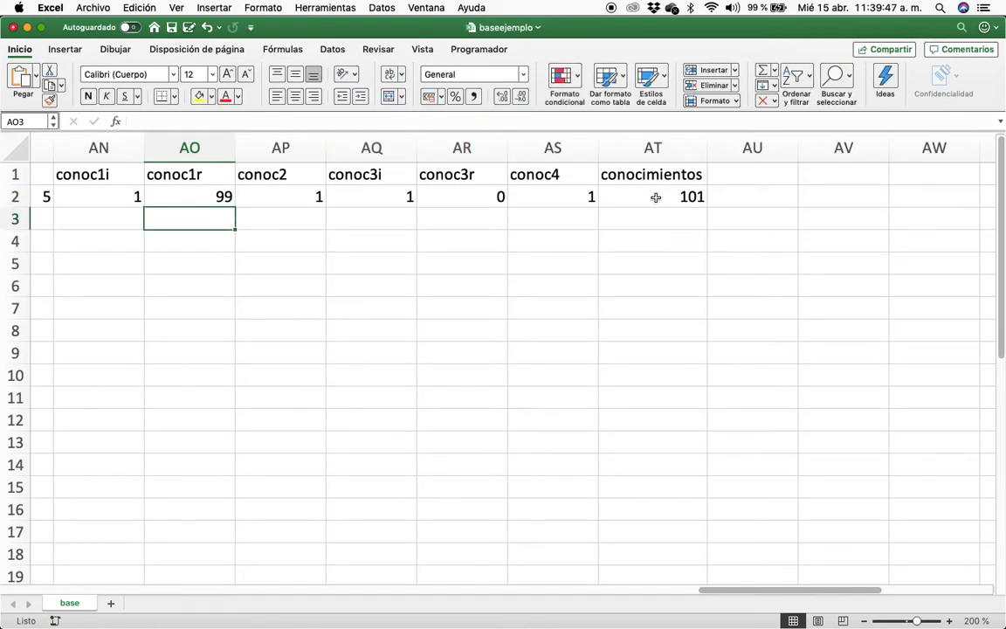
key("super+z")
Step: Highlight the reminder "Convierta las fórmulas a valores" in the Word notes and return to the Excel workbook
key("super+Tab")
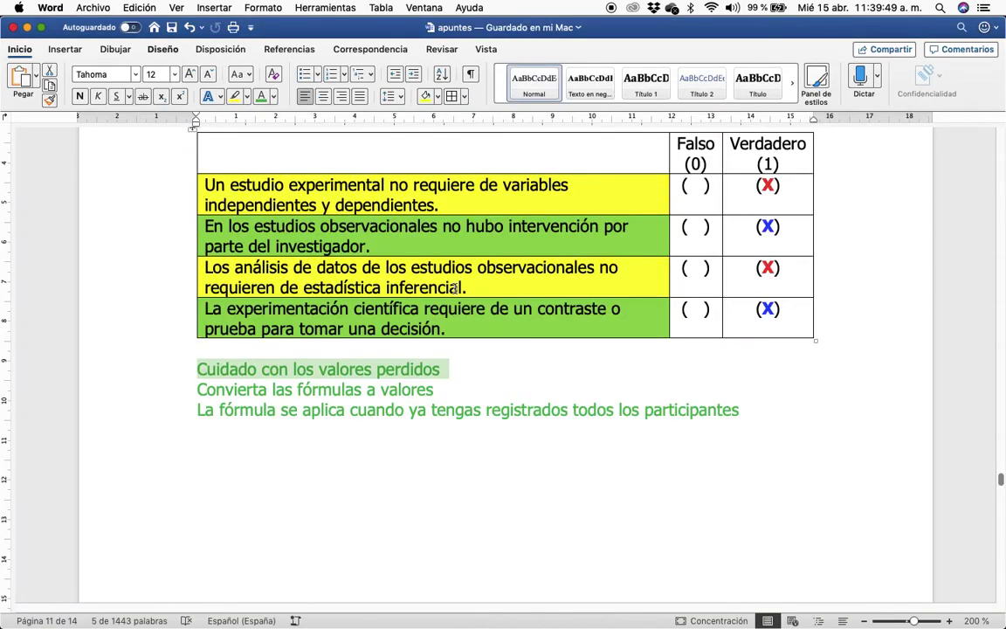
left_click(150, 391)
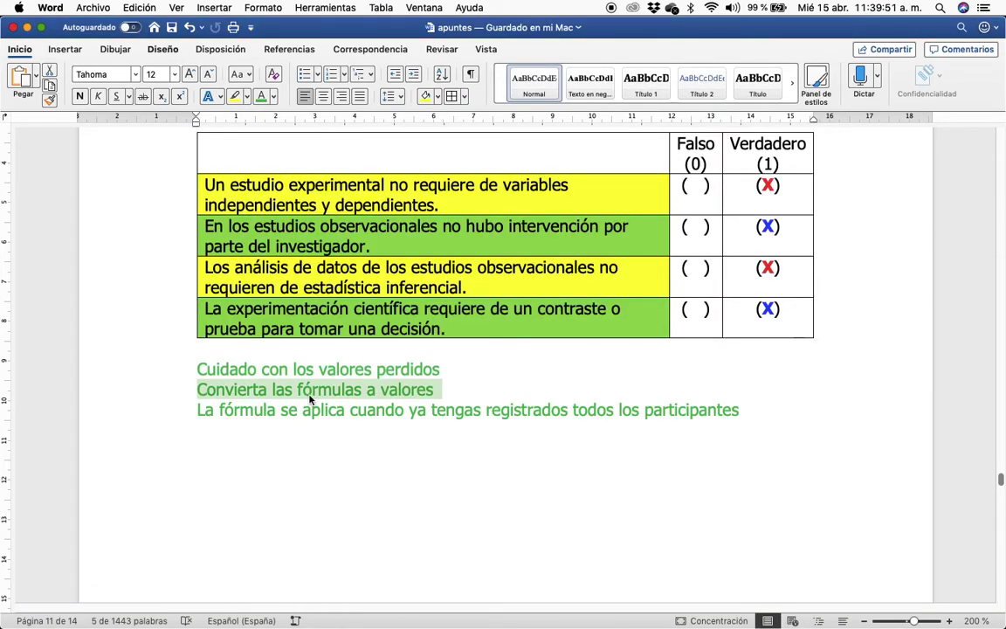
key("super+Tab")
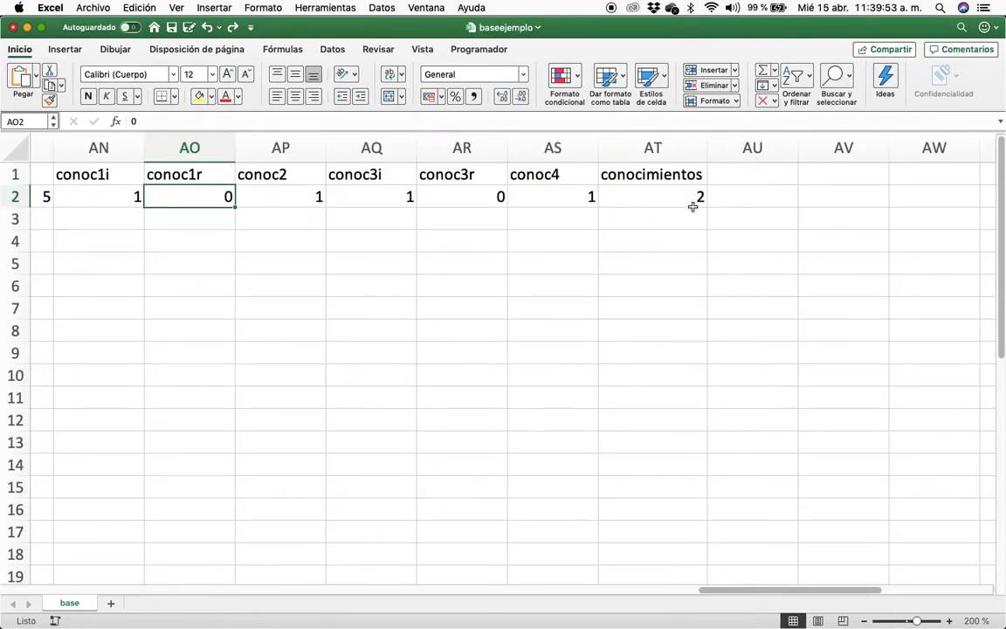
Step: Convert the conocimientos formula in AT2 to a fixed value by copying the cell and pasting it over itself as Valores
left_click(665, 196)
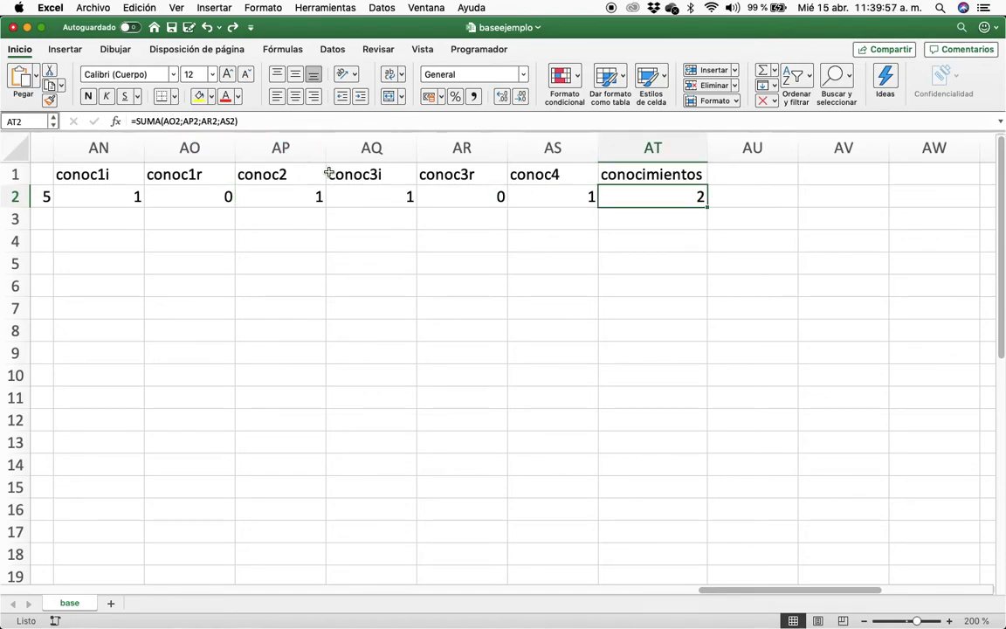
right_click(638, 202)
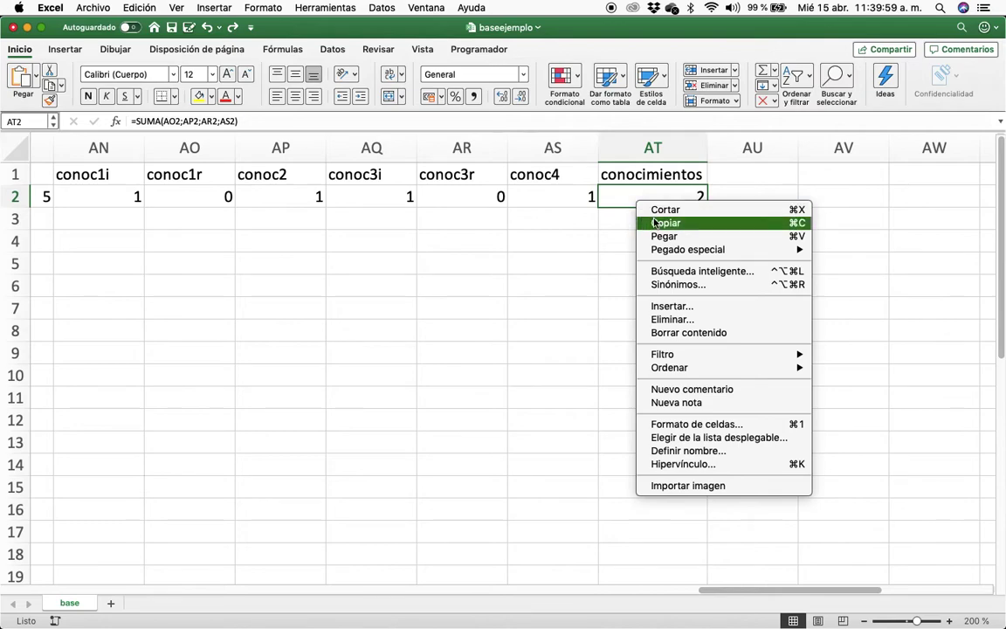
left_click(654, 223)
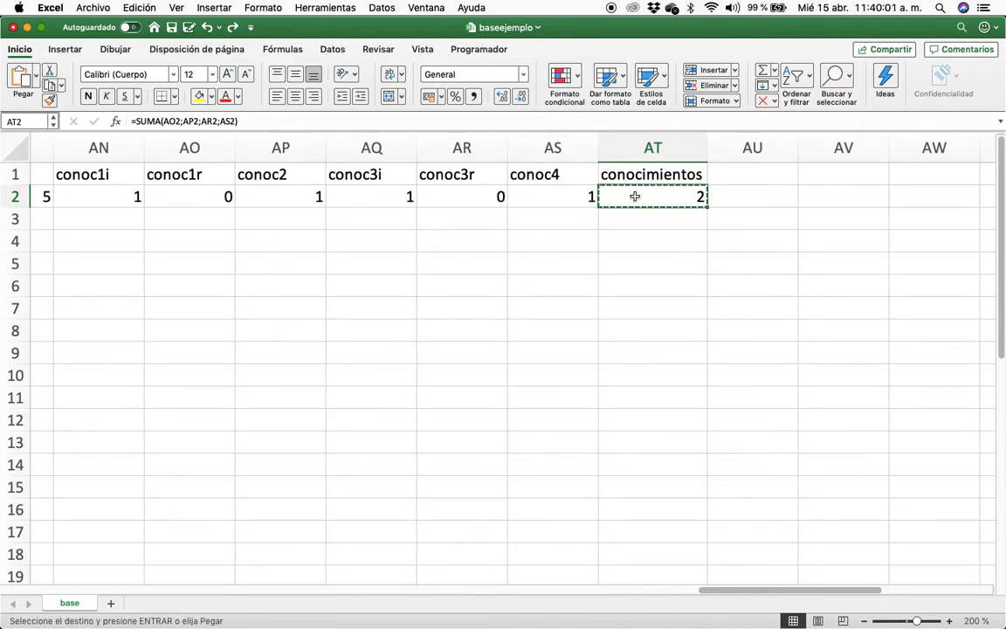
right_click(635, 197)
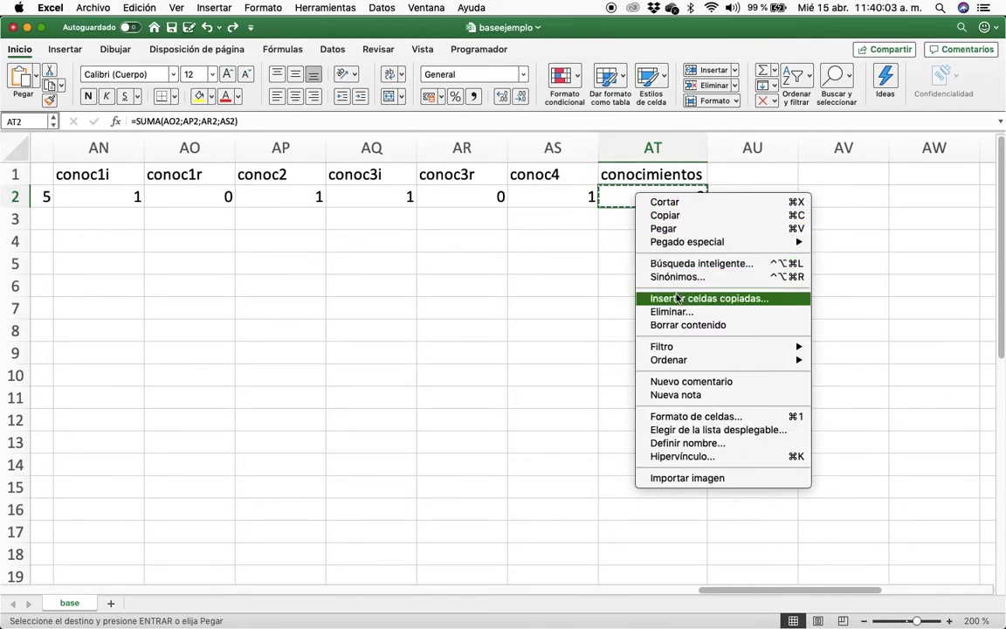
mouse_move(659, 241)
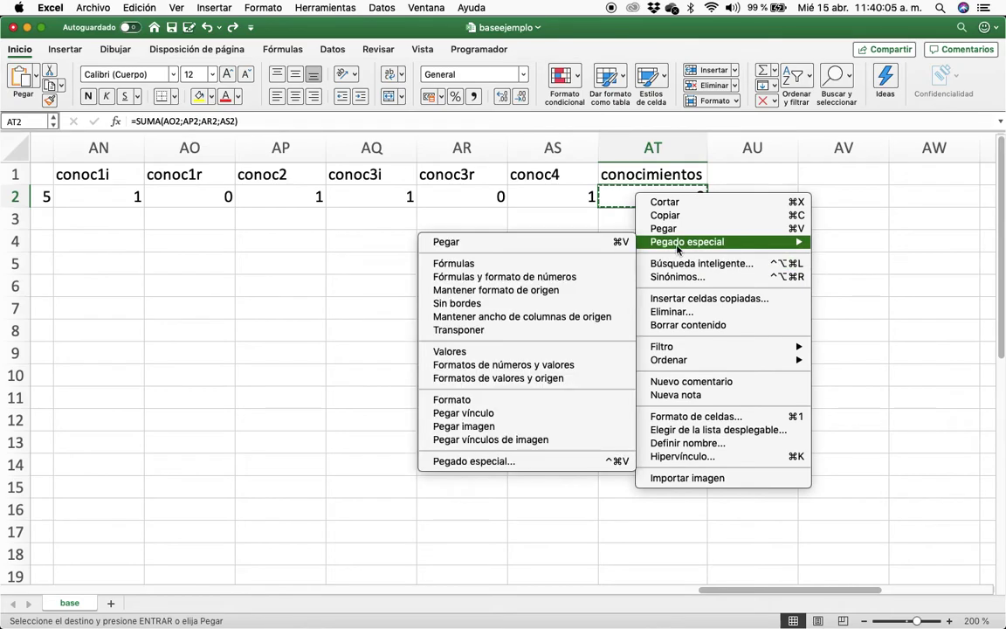
left_click(494, 353)
key("Escape")
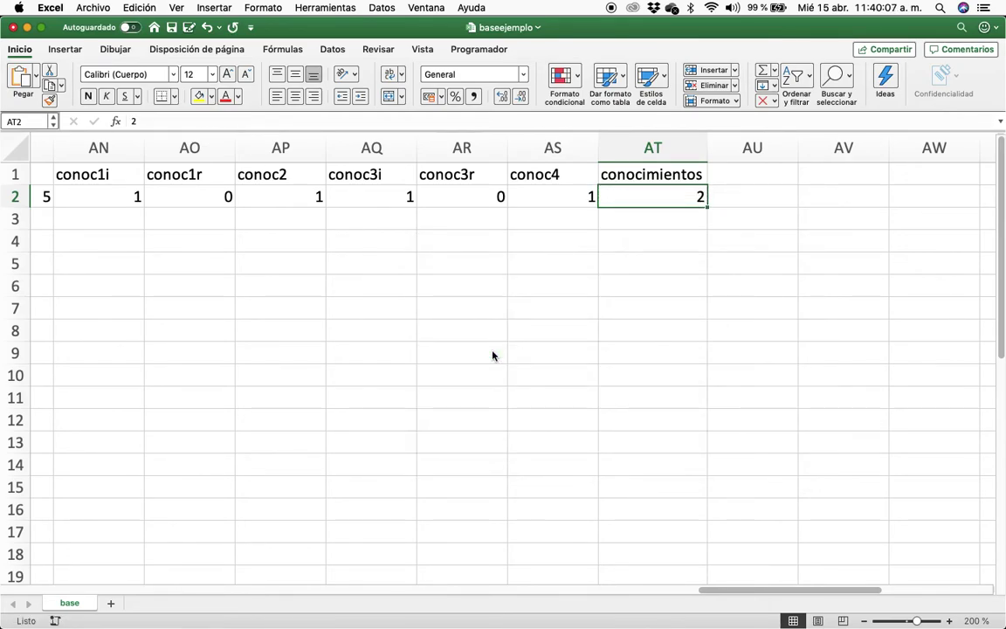
key("Up")
key("Down")
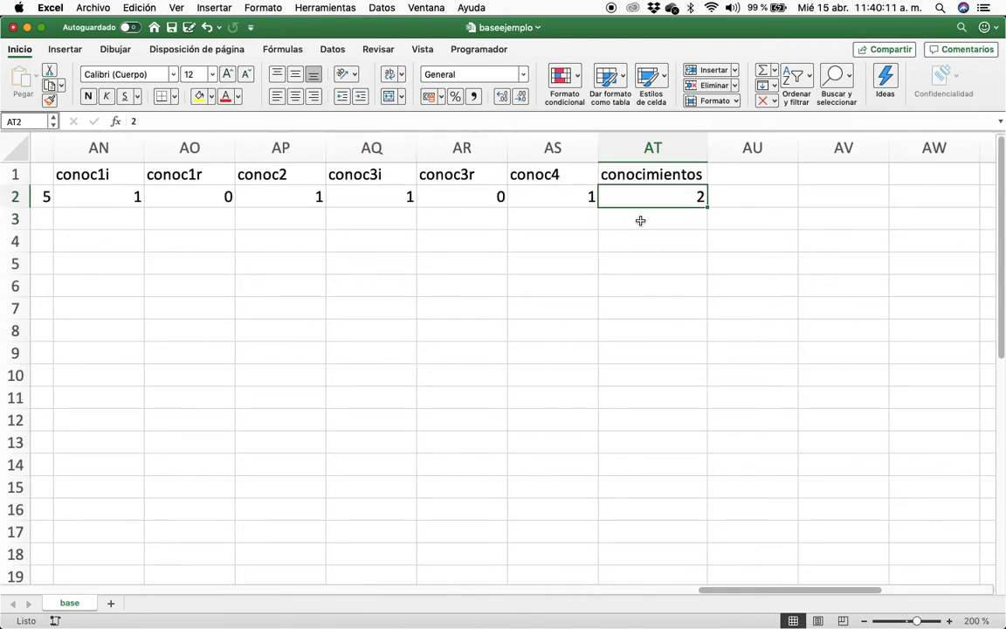
Step: Highlight the Word note on applying the formula once all participants are registered, and return to Excel at cell AS2
key("super+Tab")
left_click(198, 425)
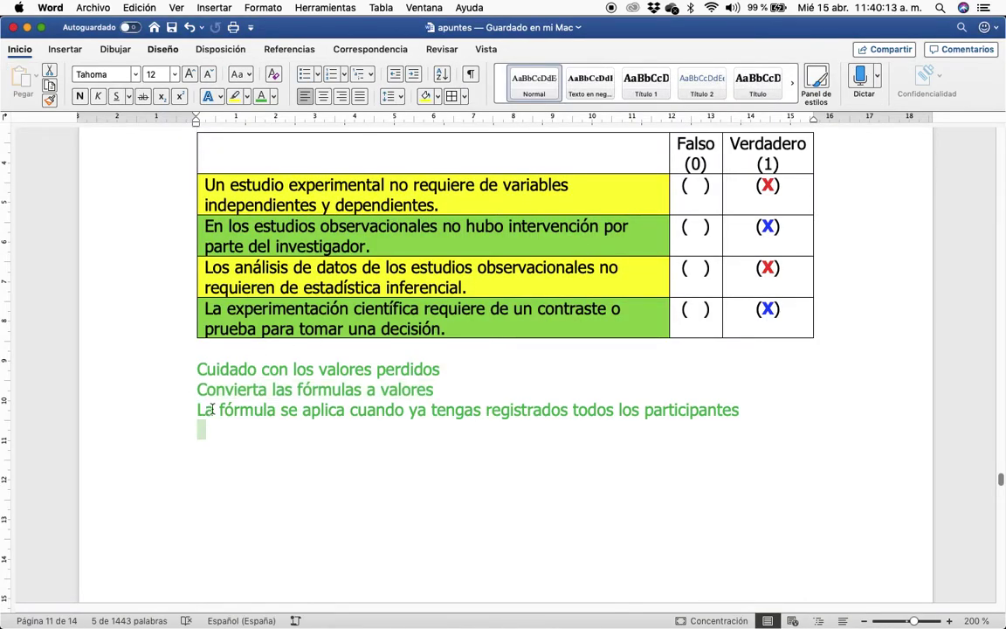
left_click(131, 417)
key("super+Tab")
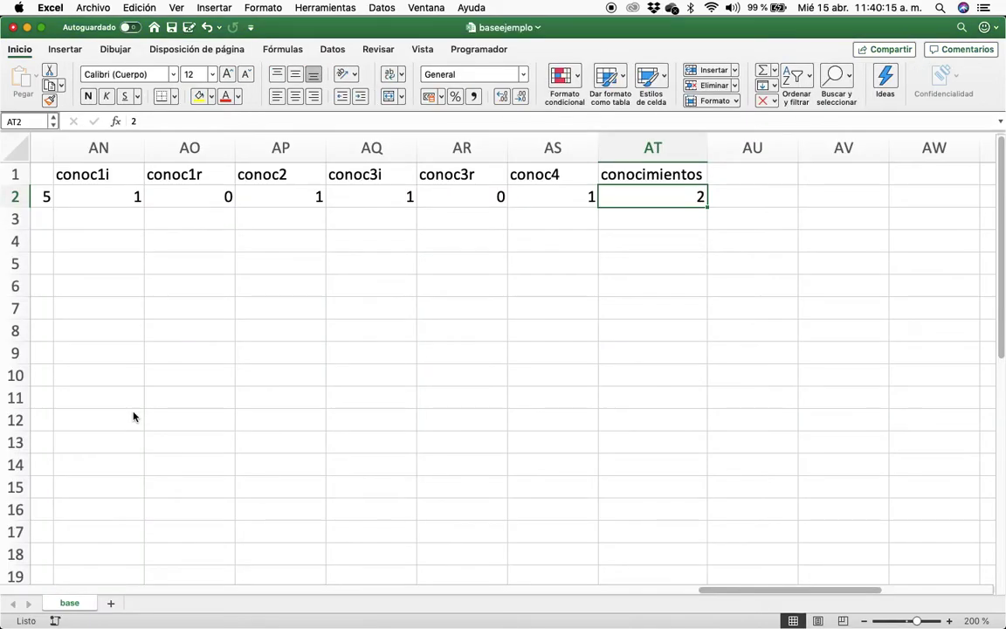
key("Left")
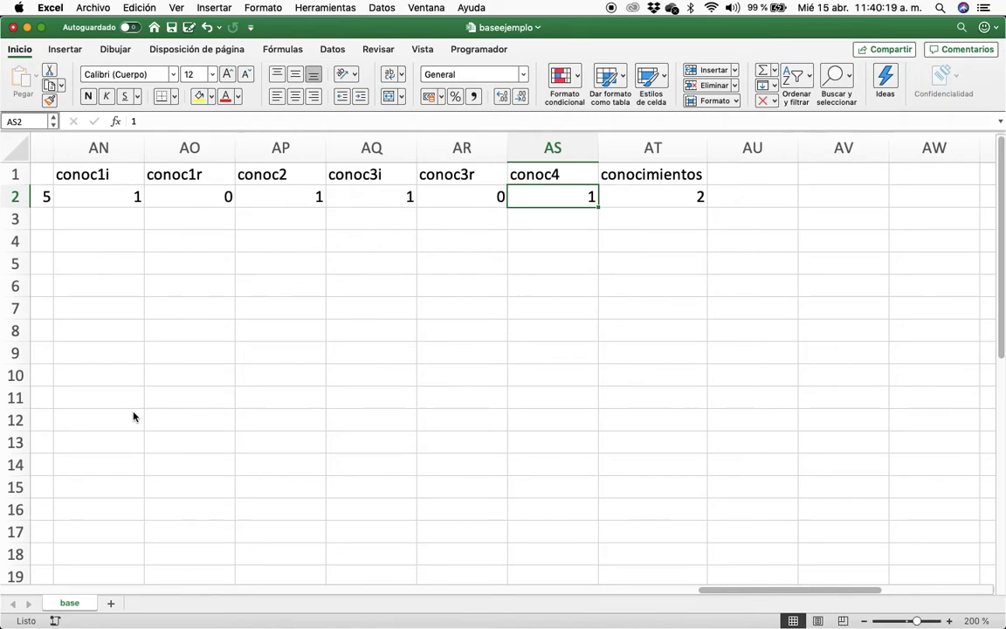
Step: Select AU1 in the workbook, then switch to the Word notes and review Ejemplo 10 on averaged scale items in the same direction
key("Right")
key("Right")
key("Left")
key("Right")
key("Up")
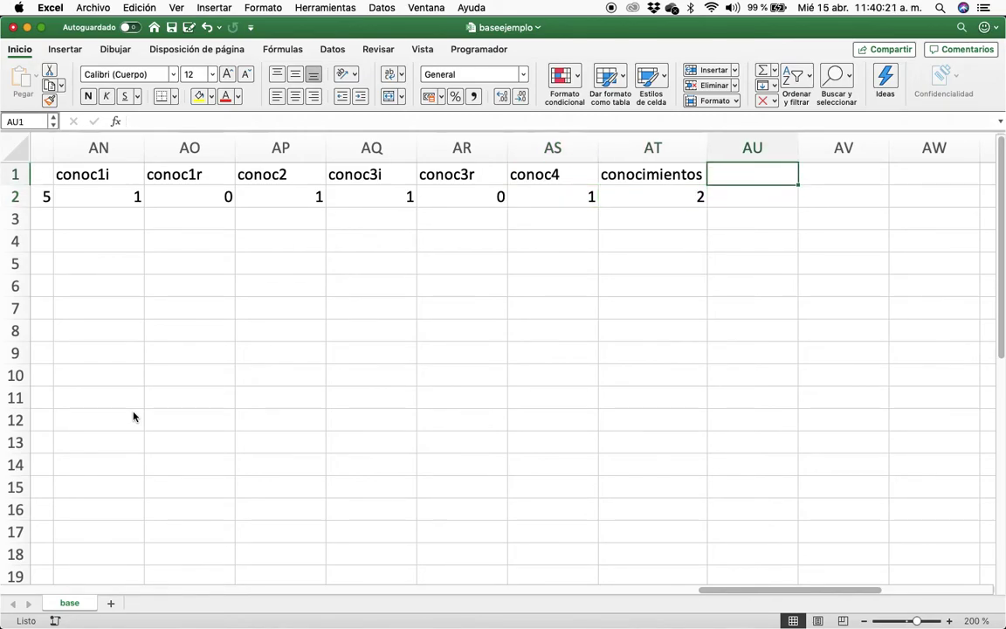
key("super+Tab")
scroll(317, 416, "down", 10)
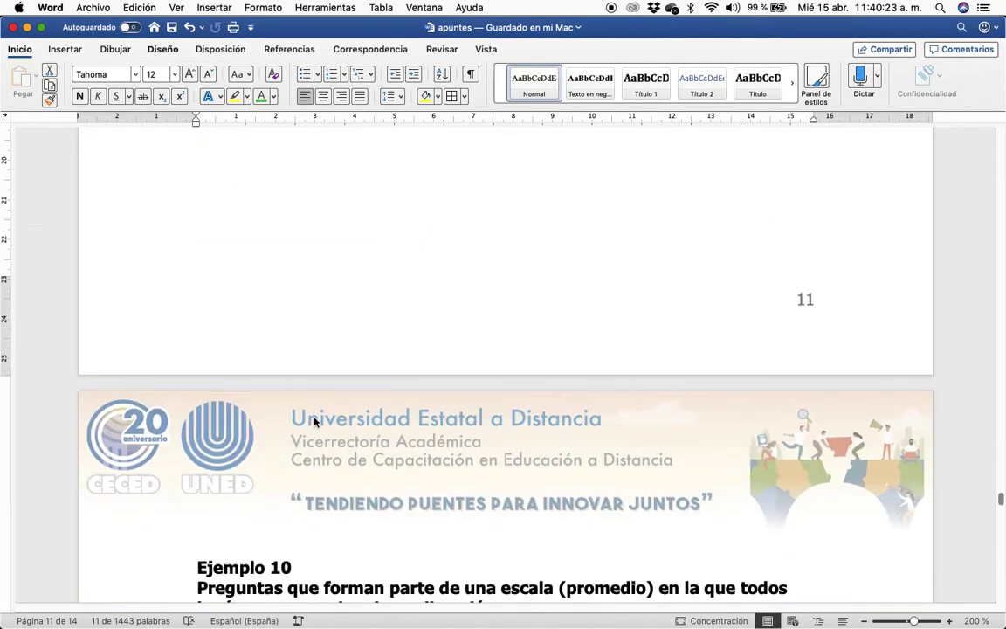
scroll(314, 422, "down", 10)
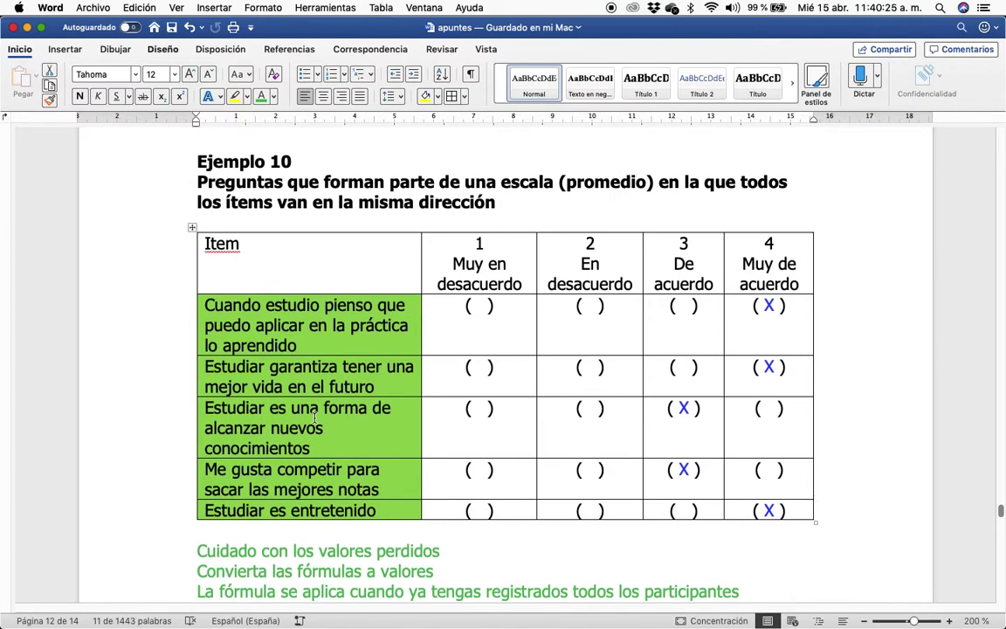
scroll(314, 419, "down", 1)
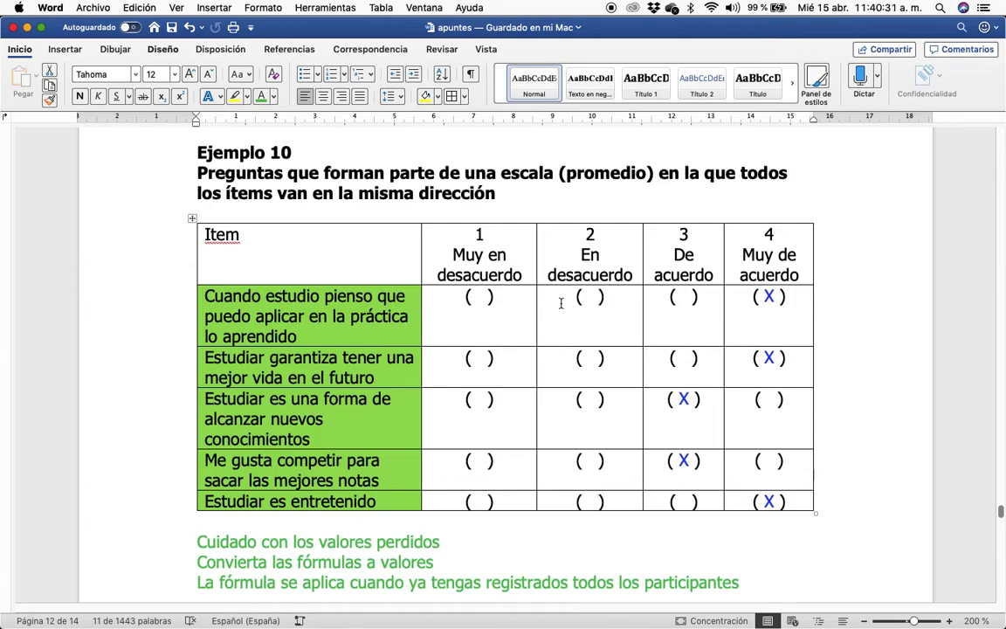
left_click(532, 197)
scroll(532, 197, "down", 1)
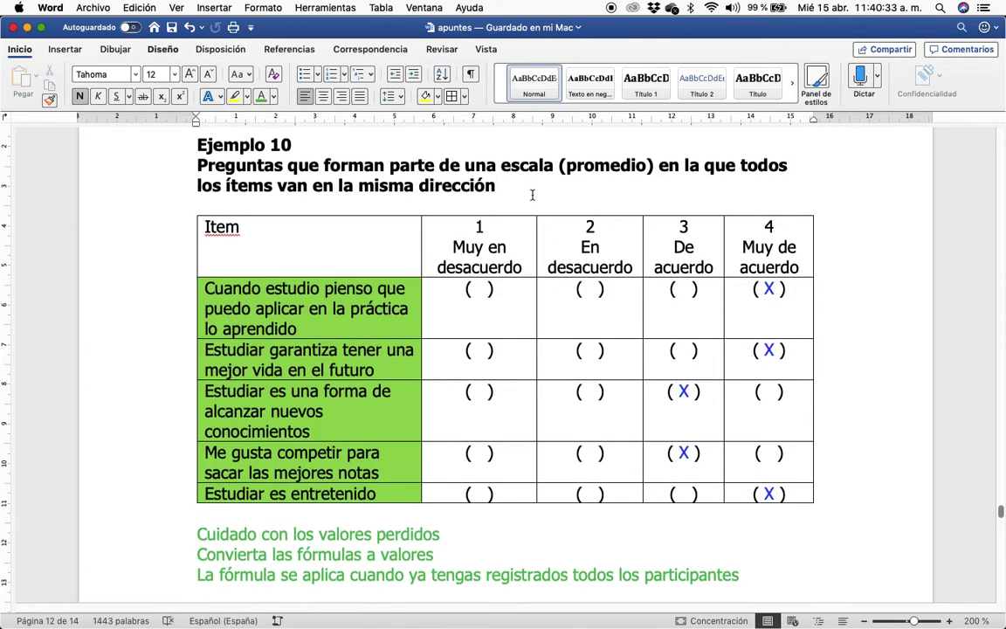
left_click(311, 271)
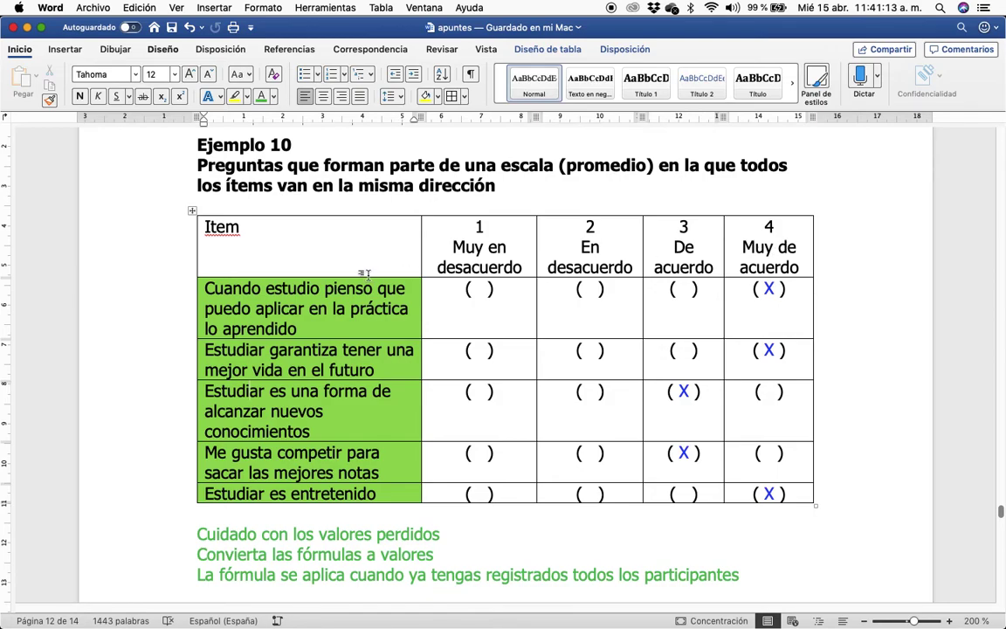
scroll(367, 276, "down", 2)
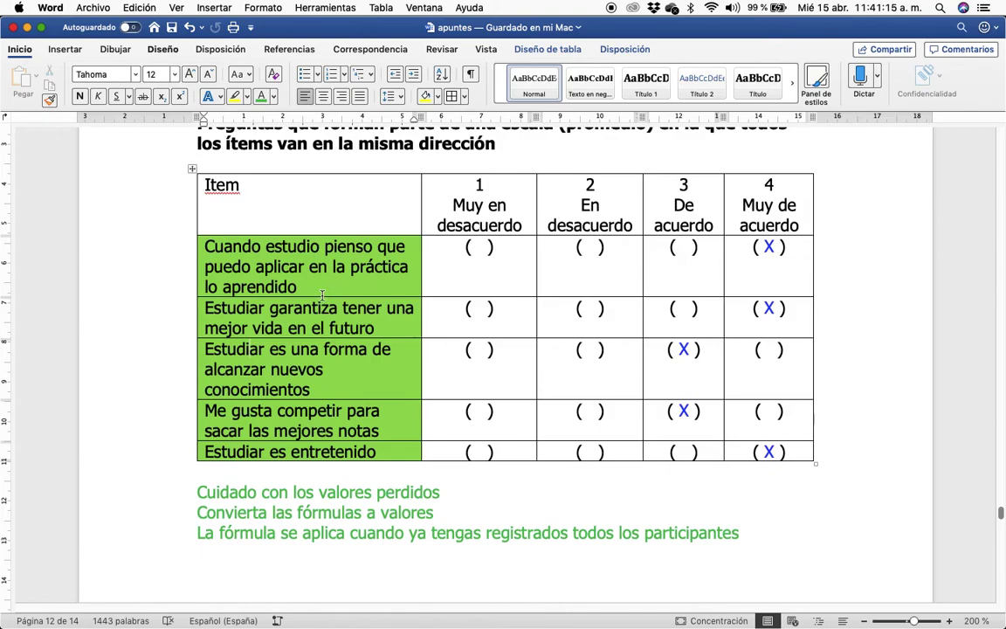
Step: Switch back to the Excel workbook at cell AU1, with the empty columns from AU onward in view
key("super+Tab")
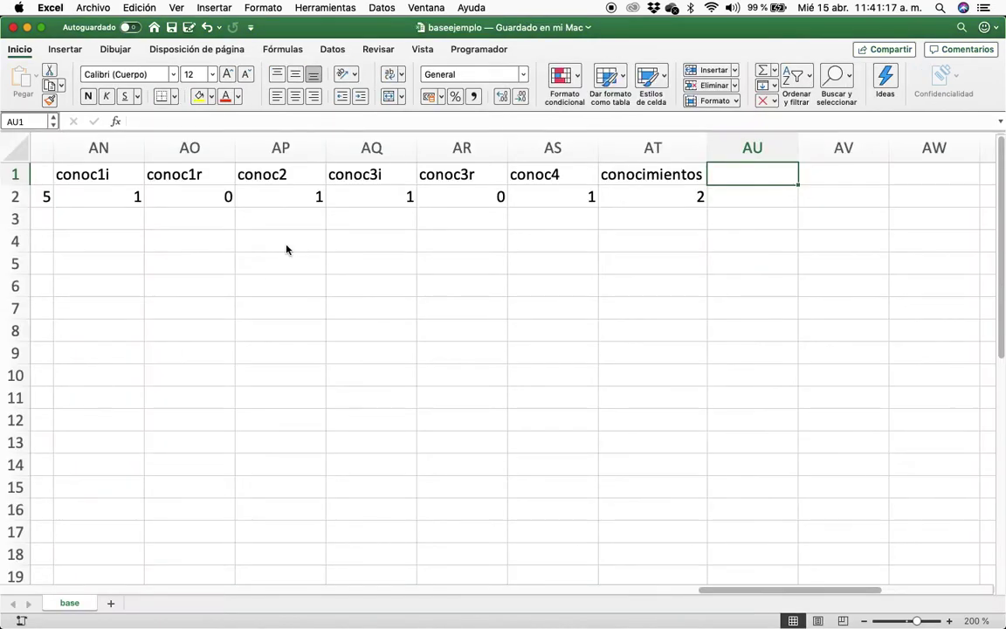
key("Right")
key("Right")
key("Right")
key("Right")
key("Right")
key("Right")
key("Right")
key("Right")
key("Right")
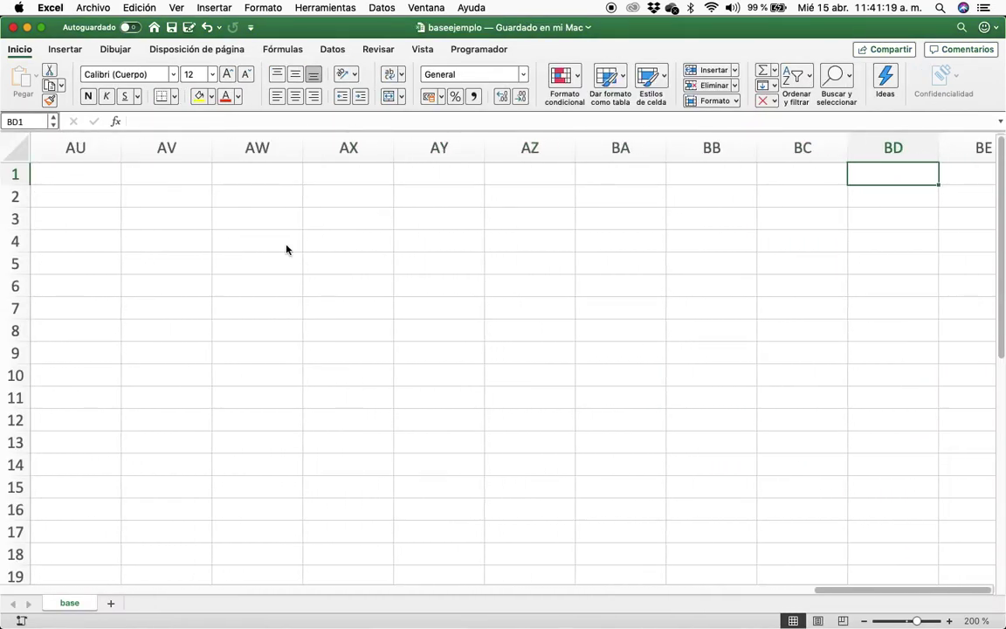
key("Left")
key("Left")
key("Left")
key("Left")
key("Left")
key("Left")
key("Left")
key("Left")
key("Left")
key("super+Tab")
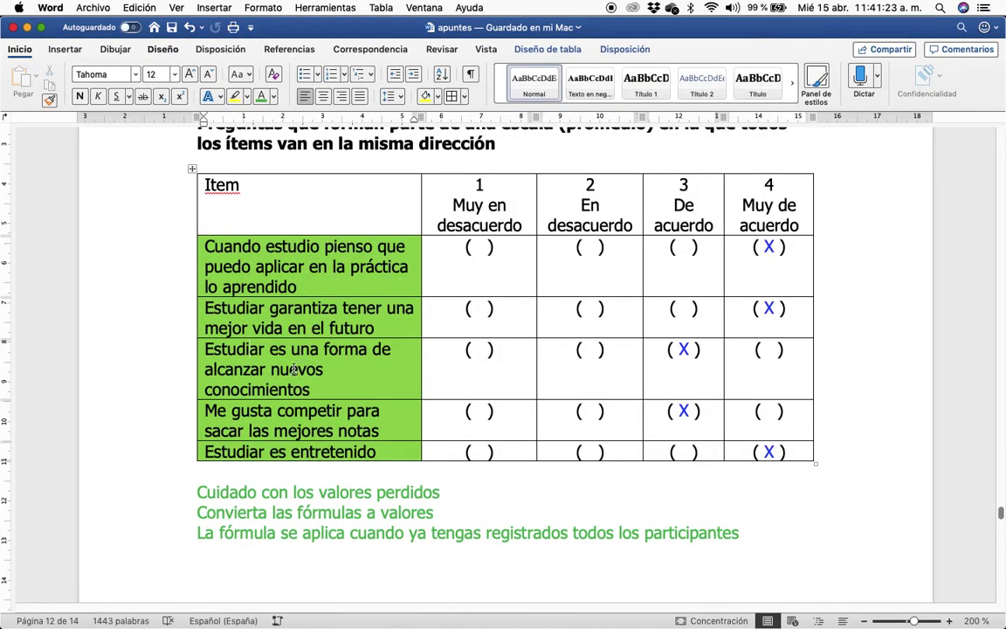
key("super+Tab")
type("MOTI")
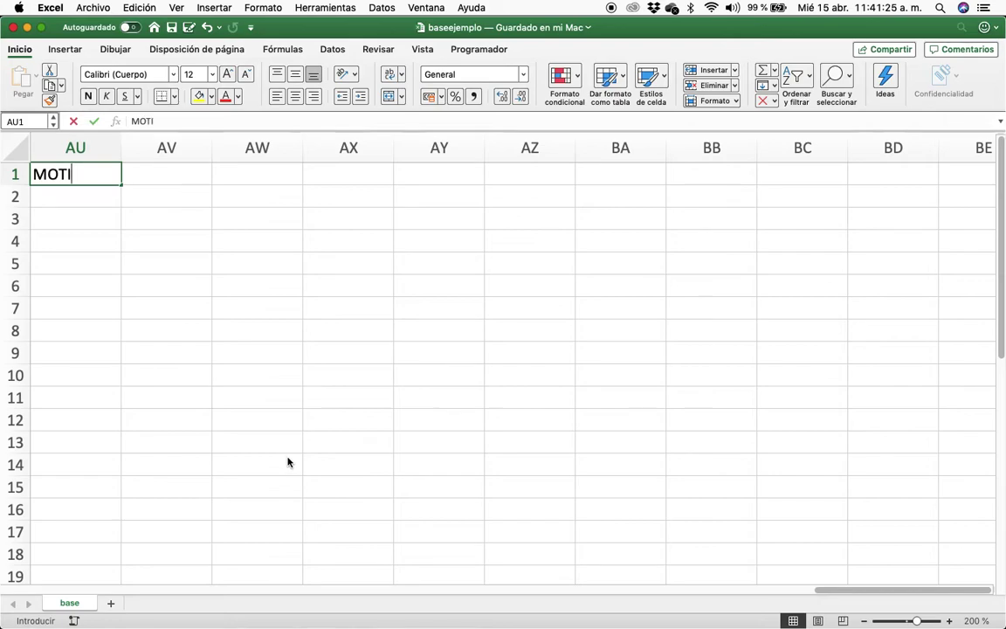
key("BackSpace")
key("BackSpace")
key("BackSpace")
key("BackSpace")
type("motiva")
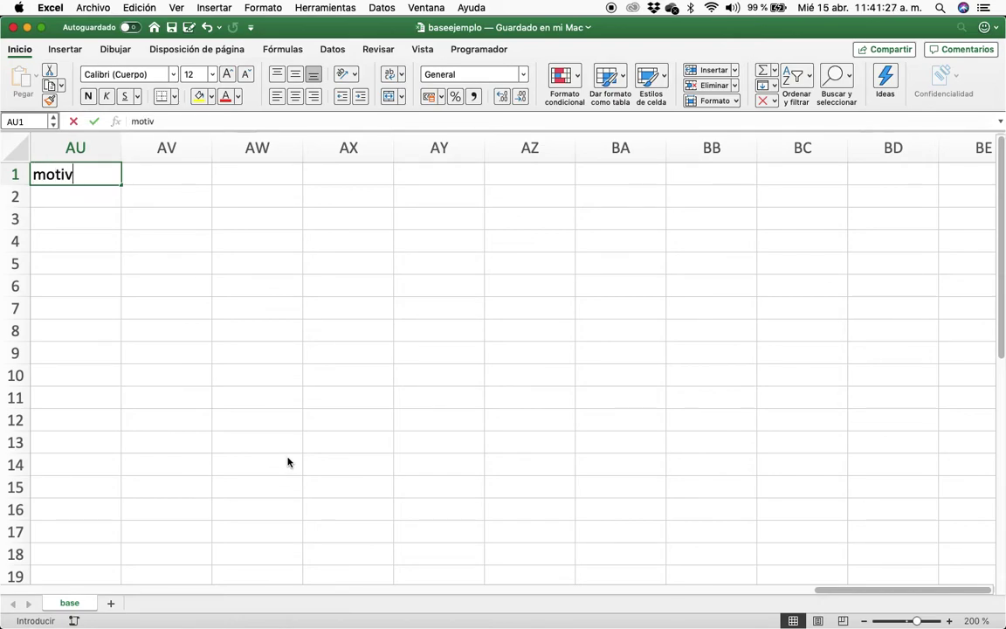
key("BackSpace")
key("BackSpace")
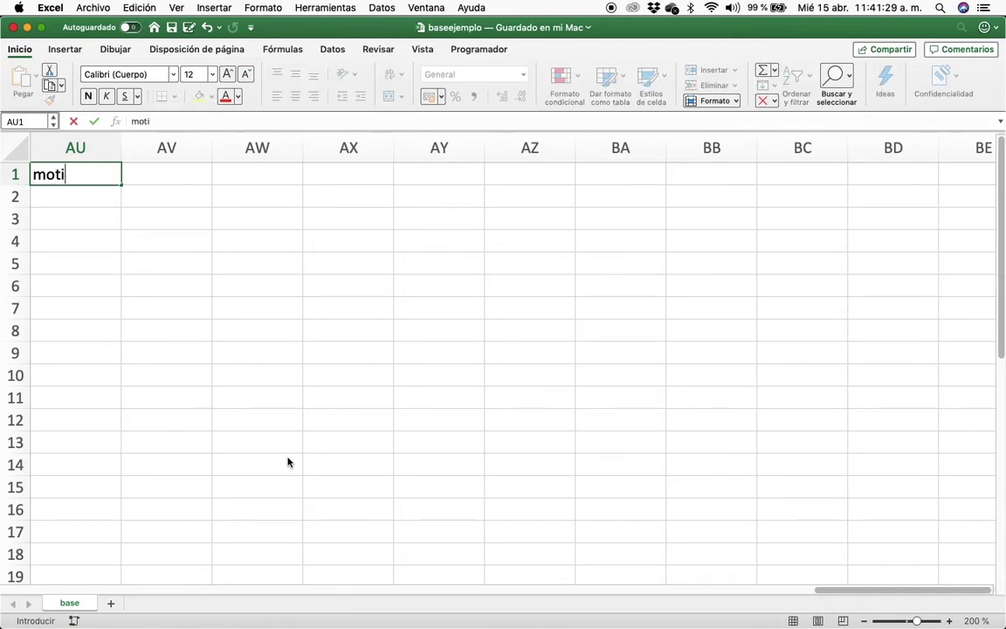
type("1")
key("Tab")
type("mo")
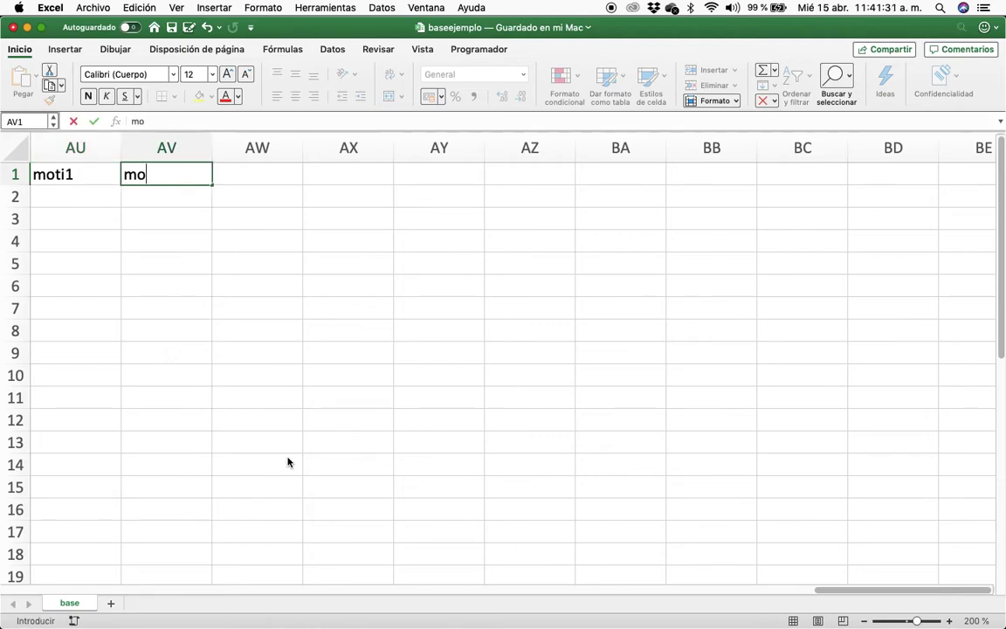
type("ti")
key("Left")
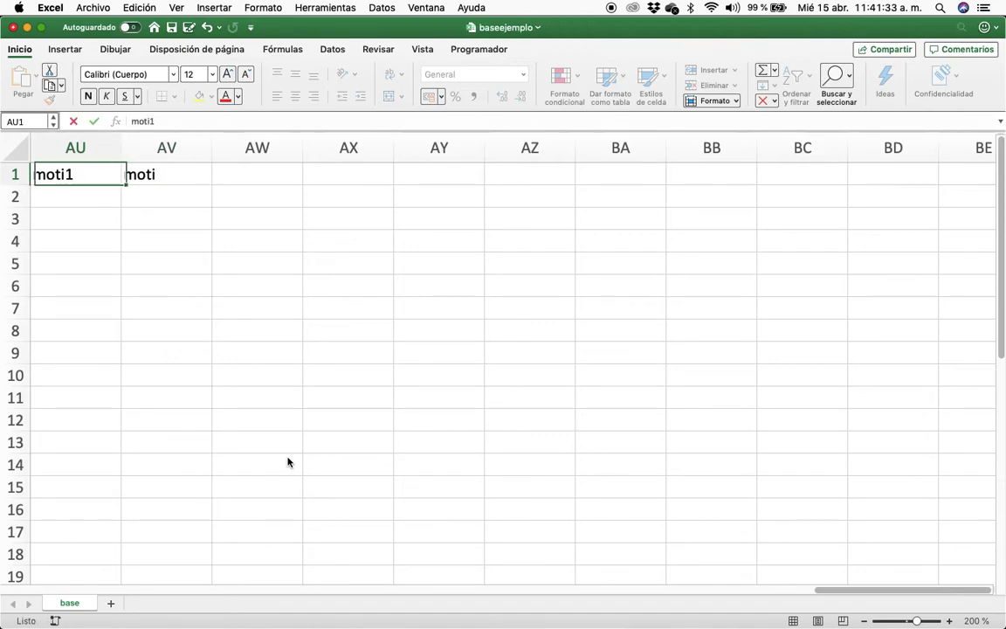
Step: Enter the headers motivacion1, motivacion2, motivacion3, motivacion4 and motivacion5 in cells AU1 to AY1
type("moy")
key("BackSpace")
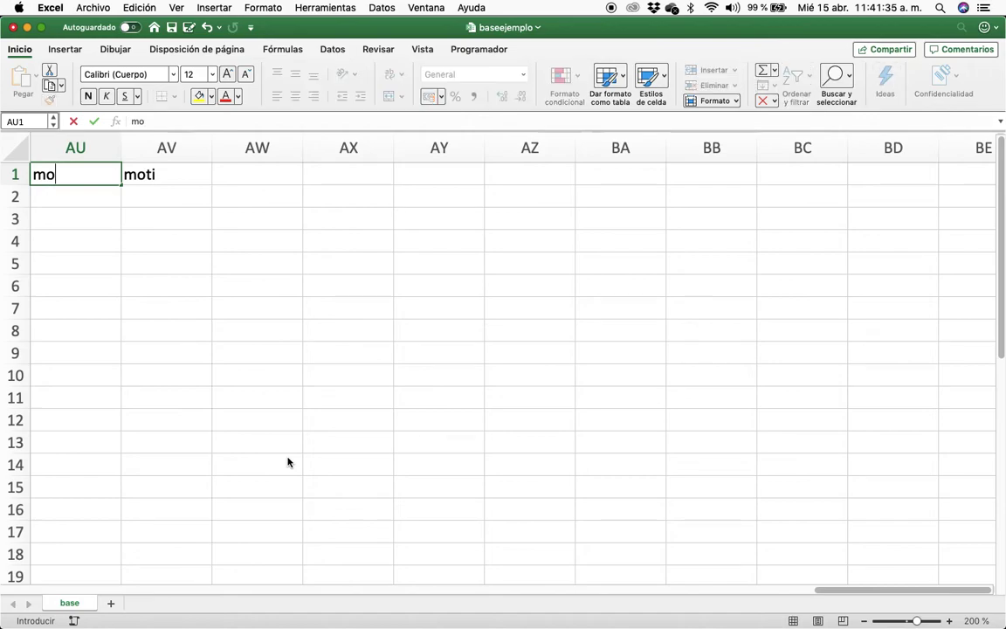
type("tivacion1")
key("Tab")
type("motivacion2")
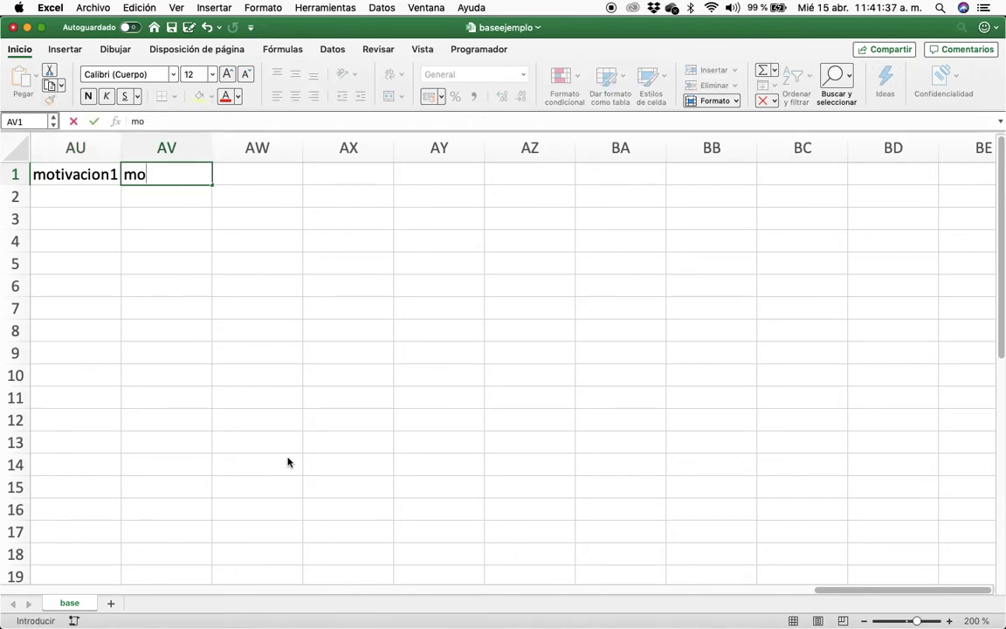
key("Tab")
type("motivacion3")
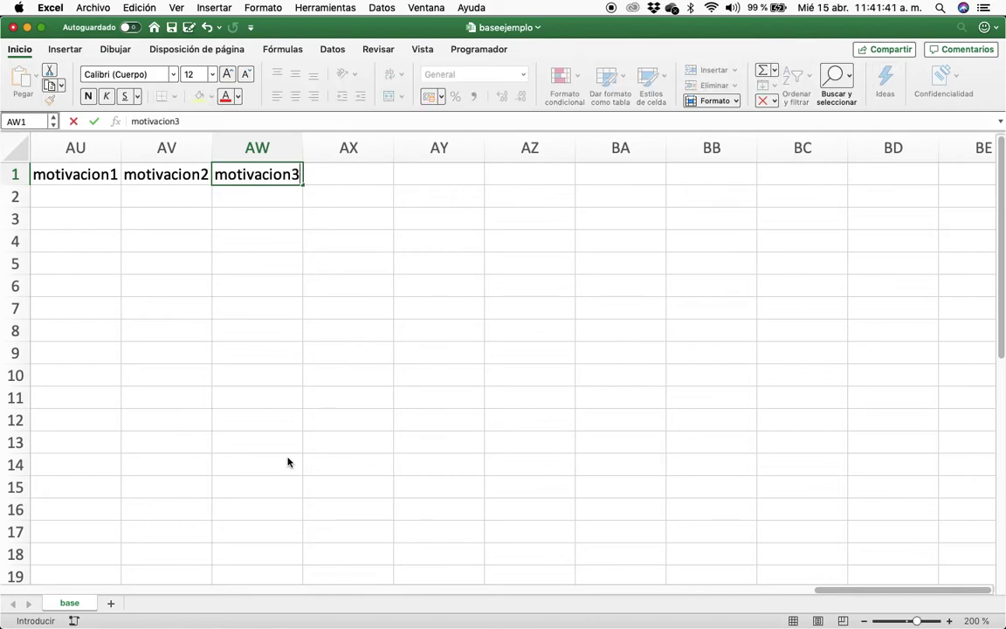
key("Tab")
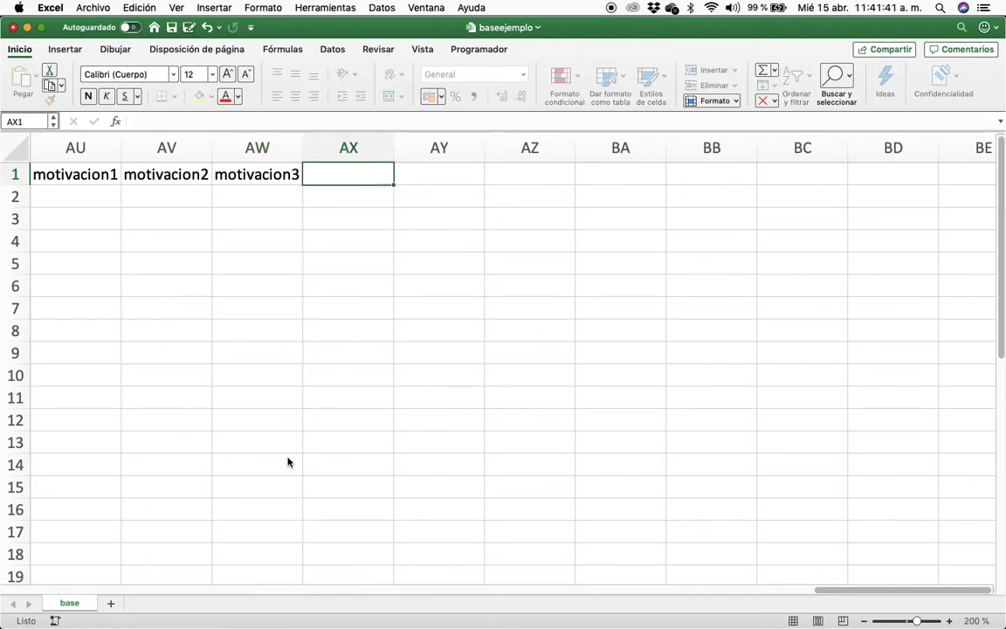
type("motivacion4")
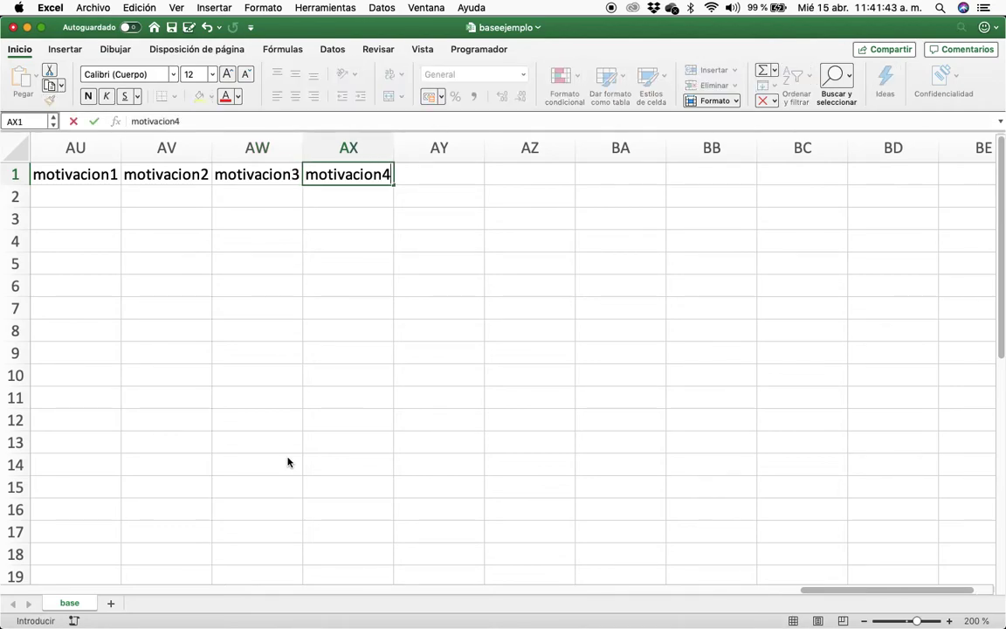
key("Tab")
type("motivacion5")
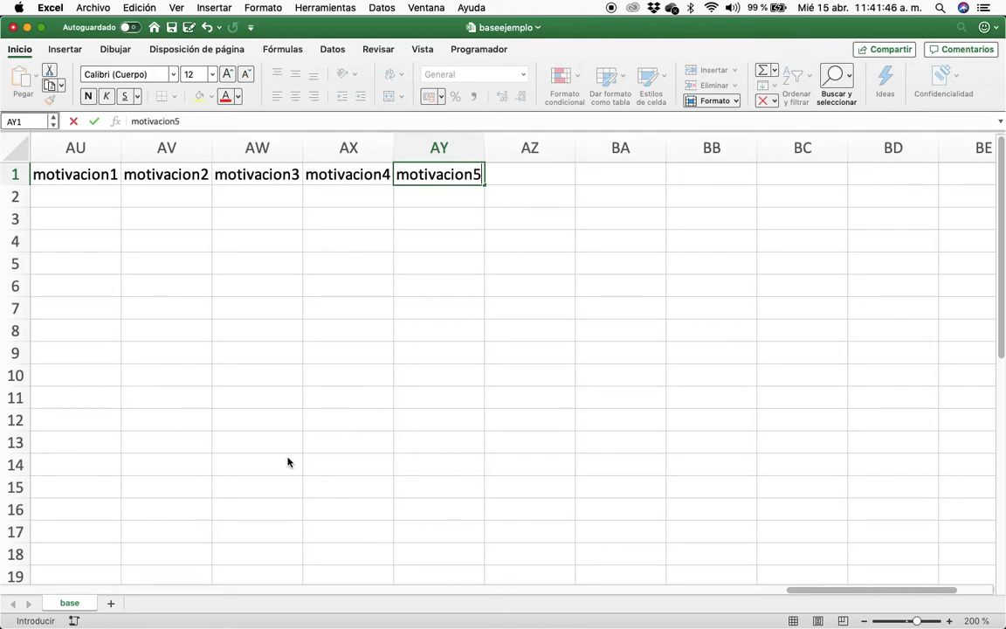
key("Return")
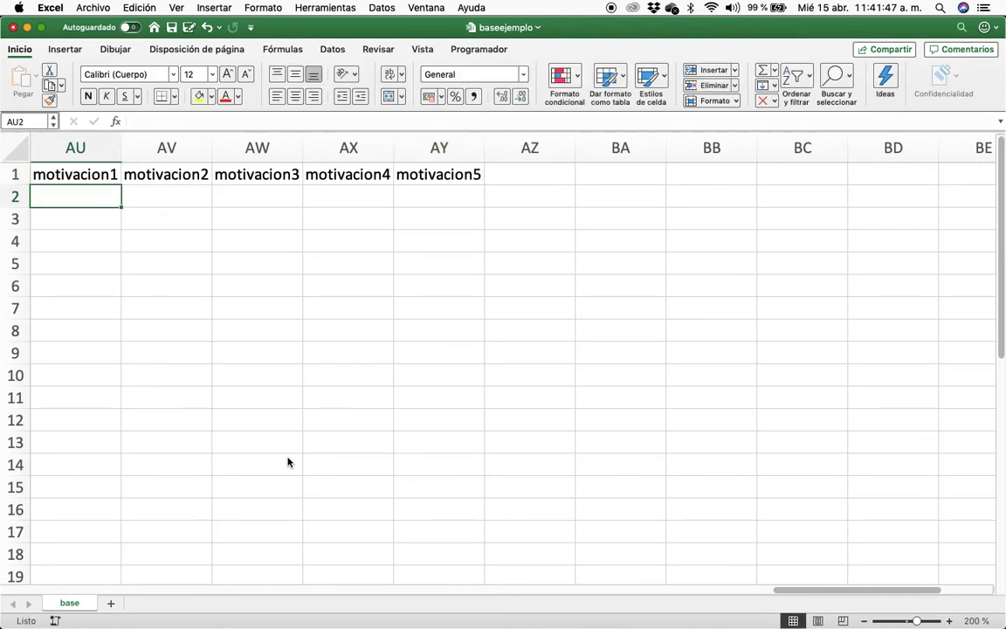
Step: Check the marked answers of Ejemplo 10 in Word and record 4, 4, 3, 3 and 4 in Excel cells AU2 to AY2
key("super+Tab")
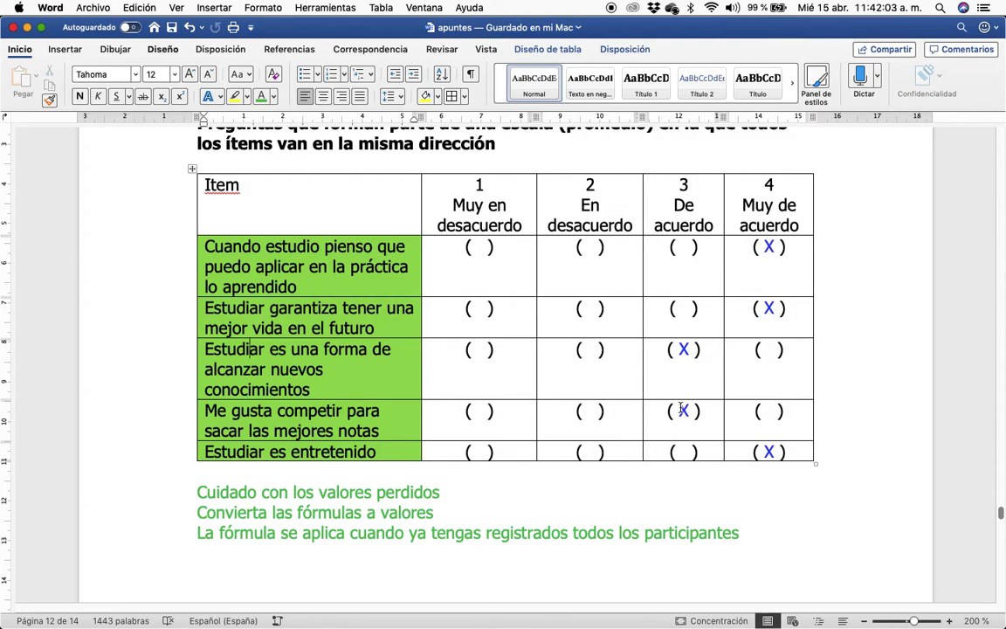
key("super+Tab")
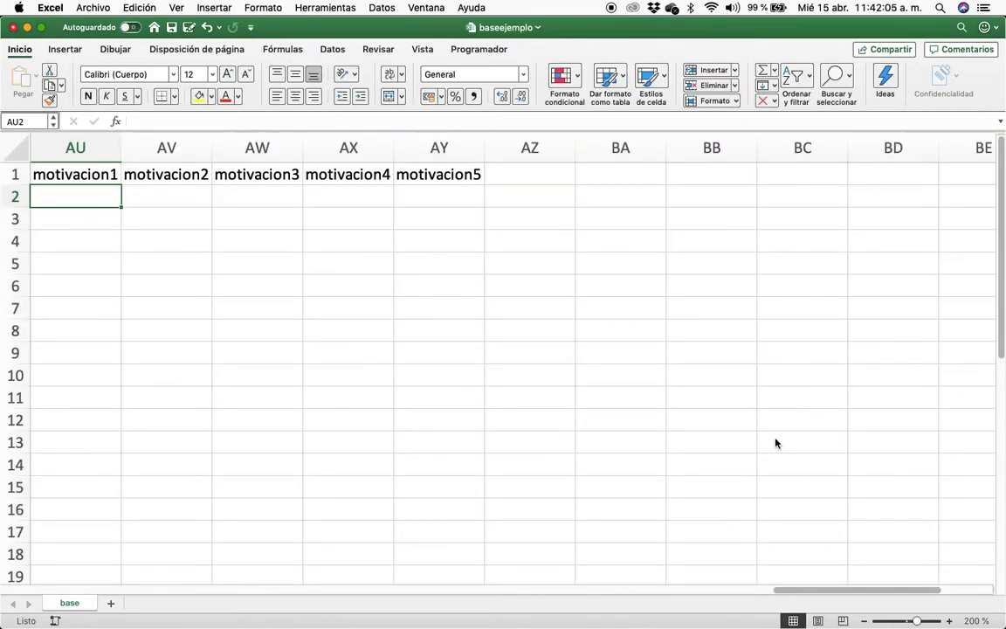
type("4")
key("Tab")
type("4")
key("Tab")
type("3")
key("Tab")
type("3")
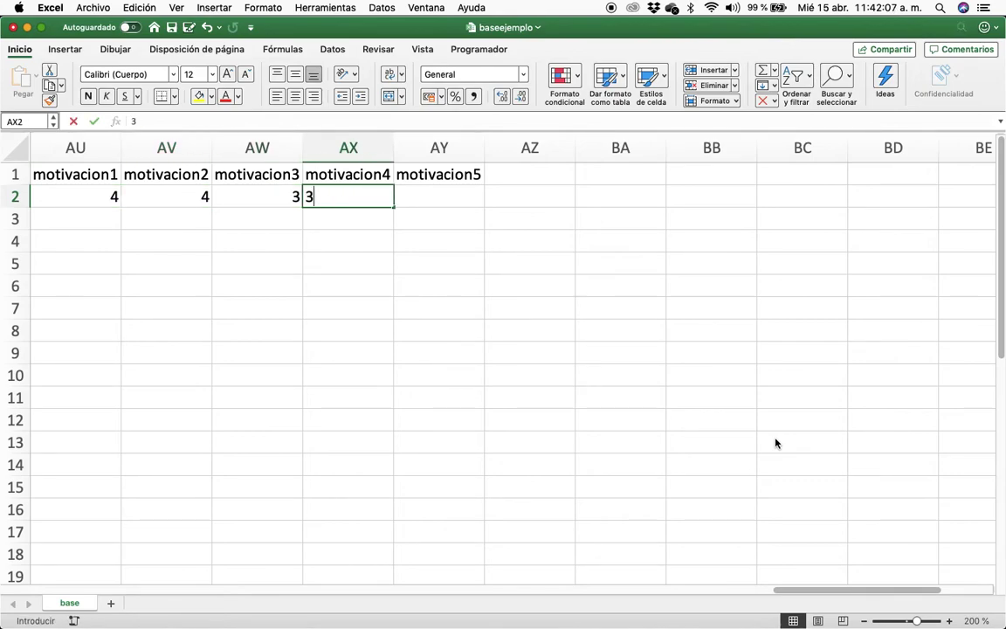
key("Tab")
type("4")
key("Tab")
Step: Highlight the whole Ejemplo 10 item table in the Word notes and return to the Excel workbook
key("super+Tab")
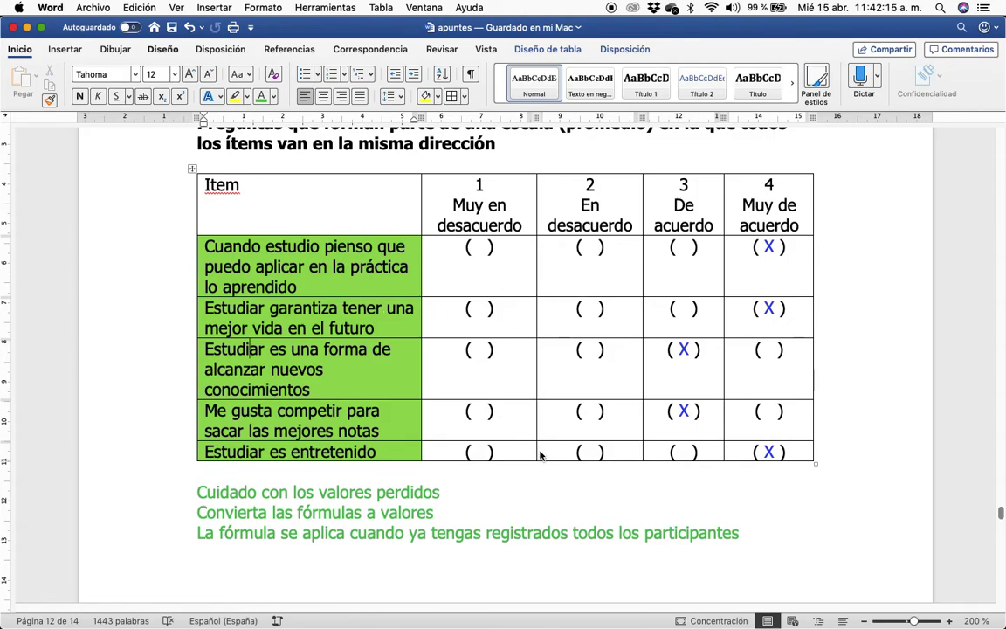
scroll(359, 295, "up", 3)
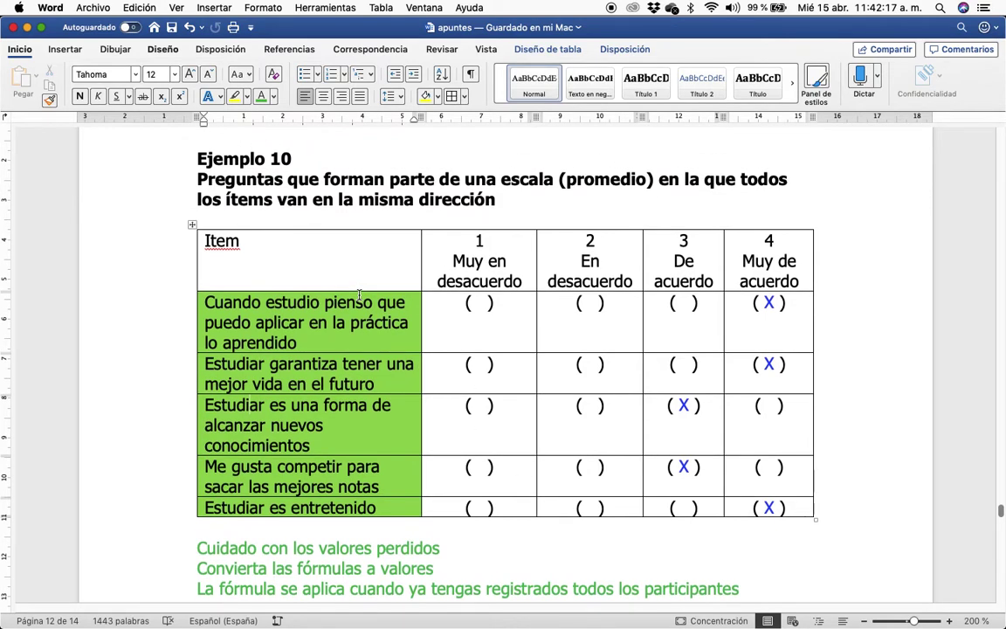
left_click_drag(270, 232, 749, 509)
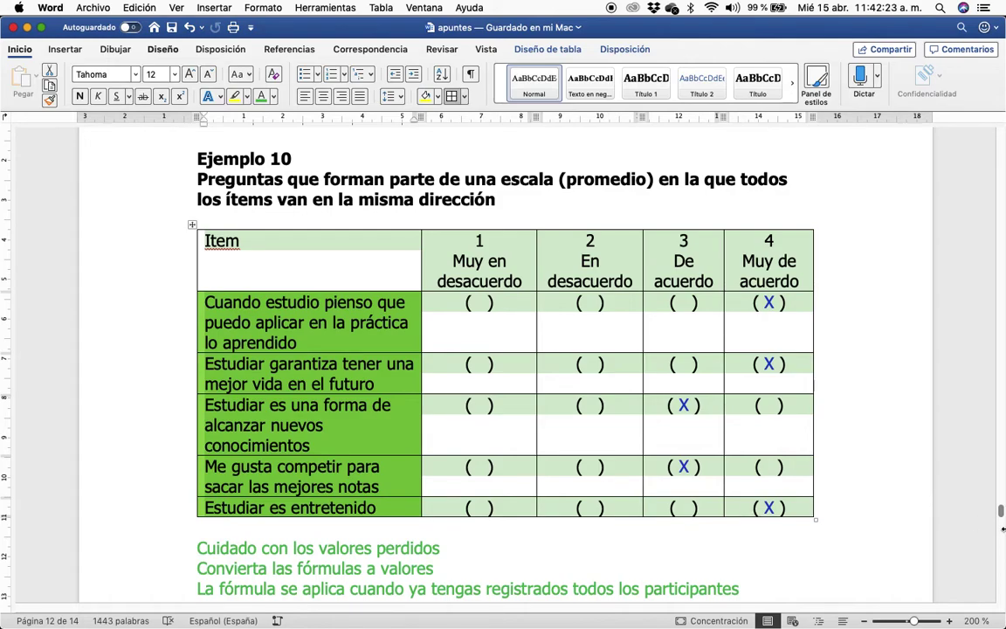
left_click(789, 324)
key("super+Tab")
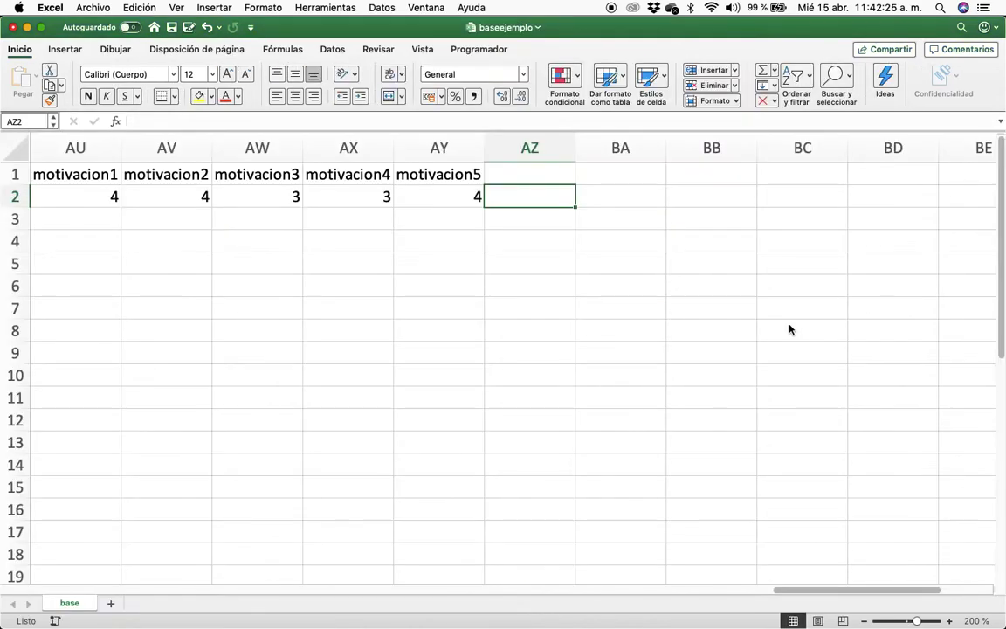
Step: Enter the header motivacion in cell AZ1, beside motivacion5
key("Up")
type("mot")
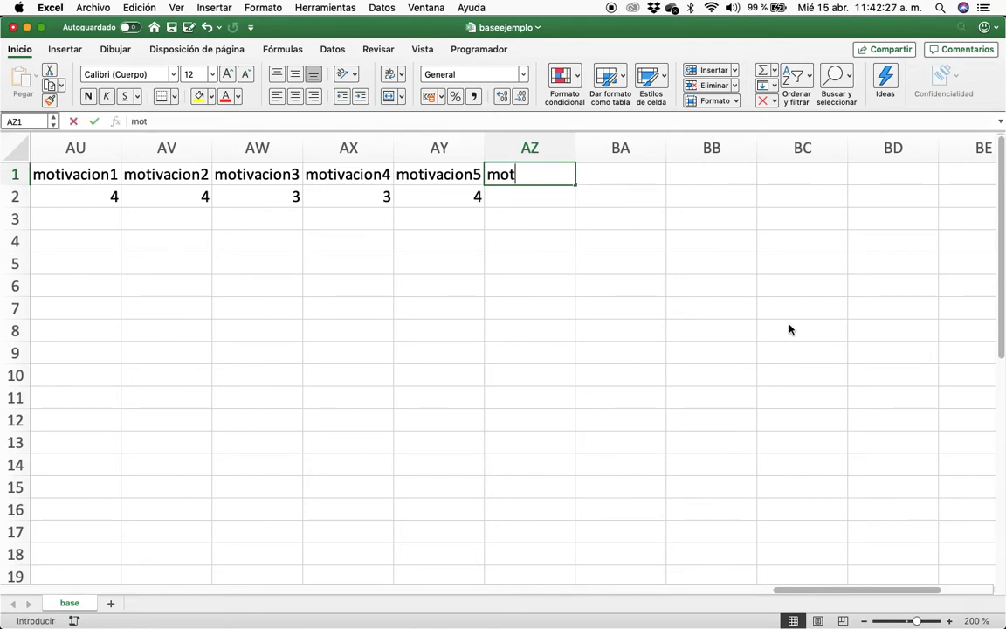
type("ivation")
key("BackSpace")
key("BackSpace")
key("BackSpace")
key("BackSpace")
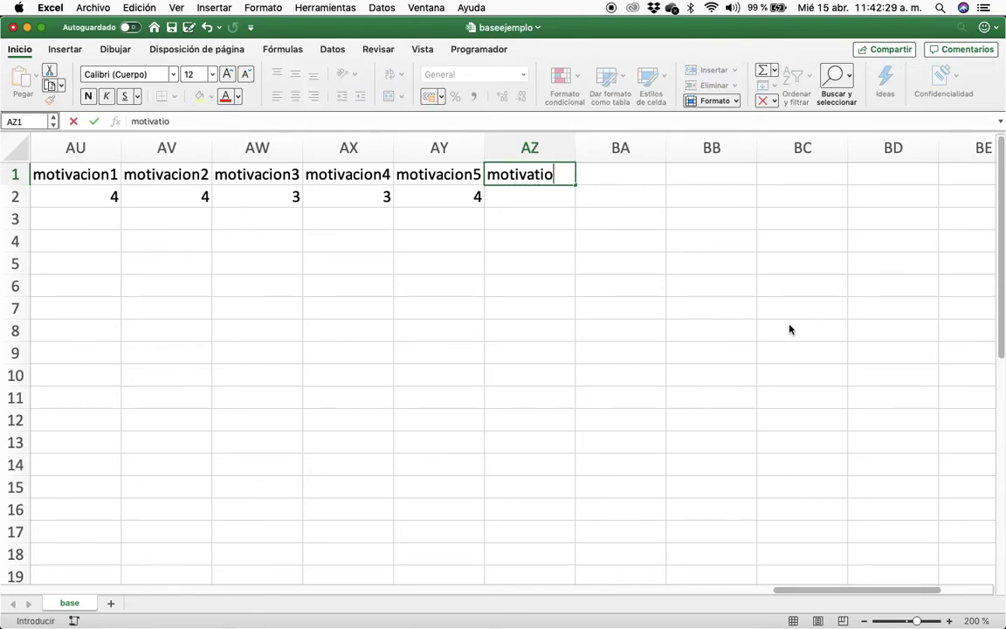
type("cion")
key("Return")
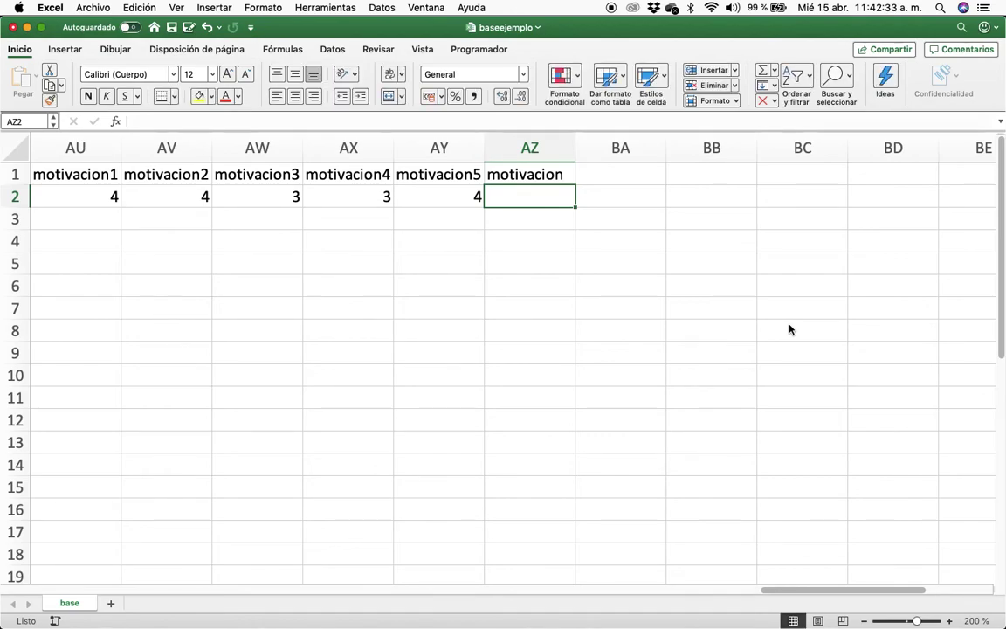
Step: Calculate the motivacion scale score in AZ2 with the formula =PROMEDIO(AU2:AY2)
type("=PROMEI")
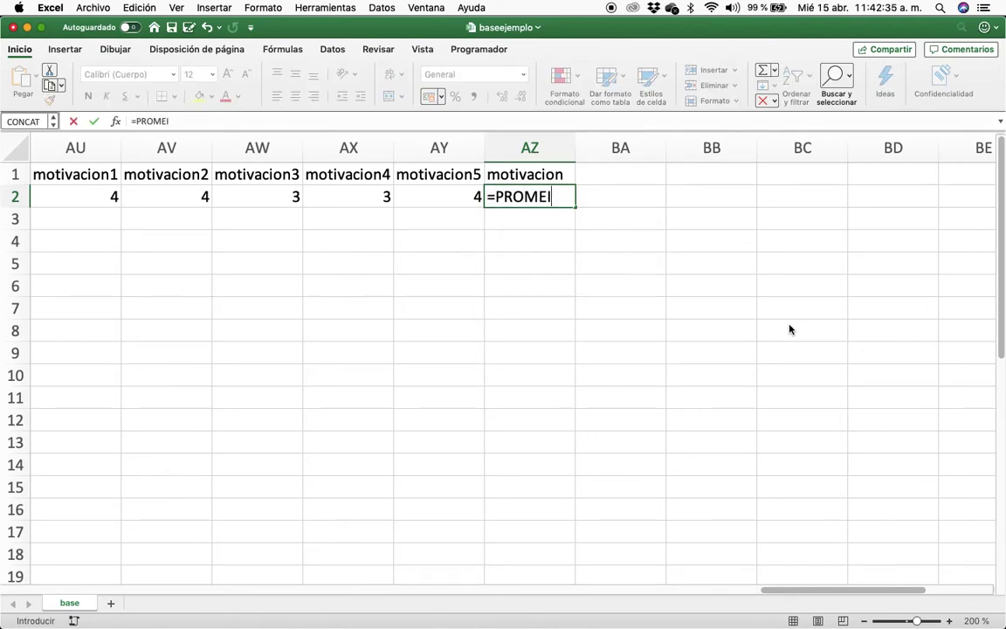
key("BackSpace")
type("DIO(")
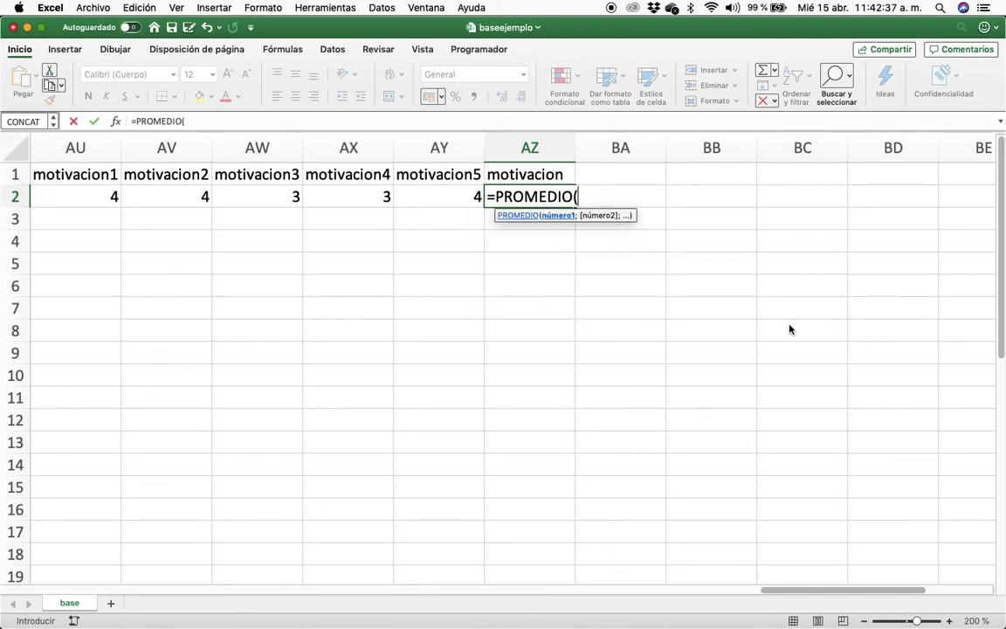
left_click_drag(107, 195, 410, 202)
key("Up")
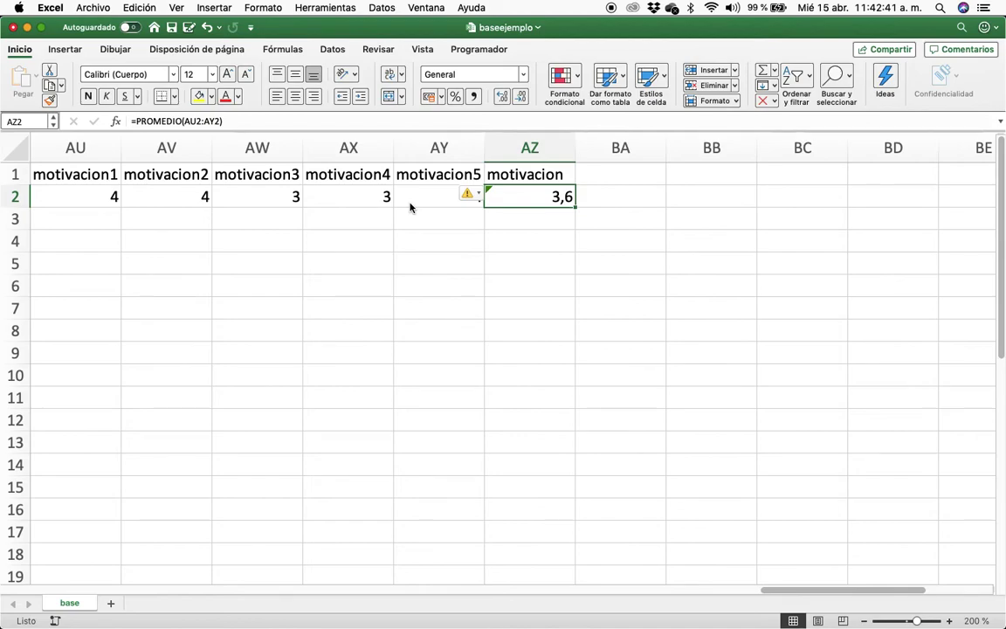
Step: Ignore the formula error flagged on the motivacion average in AZ2 and glance back at the Ejemplo 10 table in Word
left_click(465, 193)
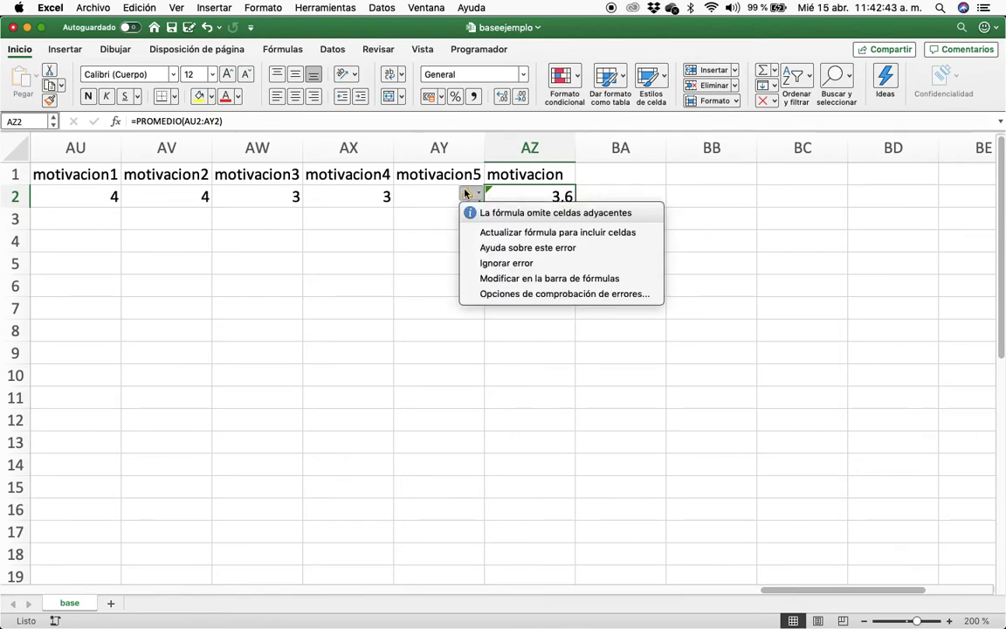
left_click(487, 262)
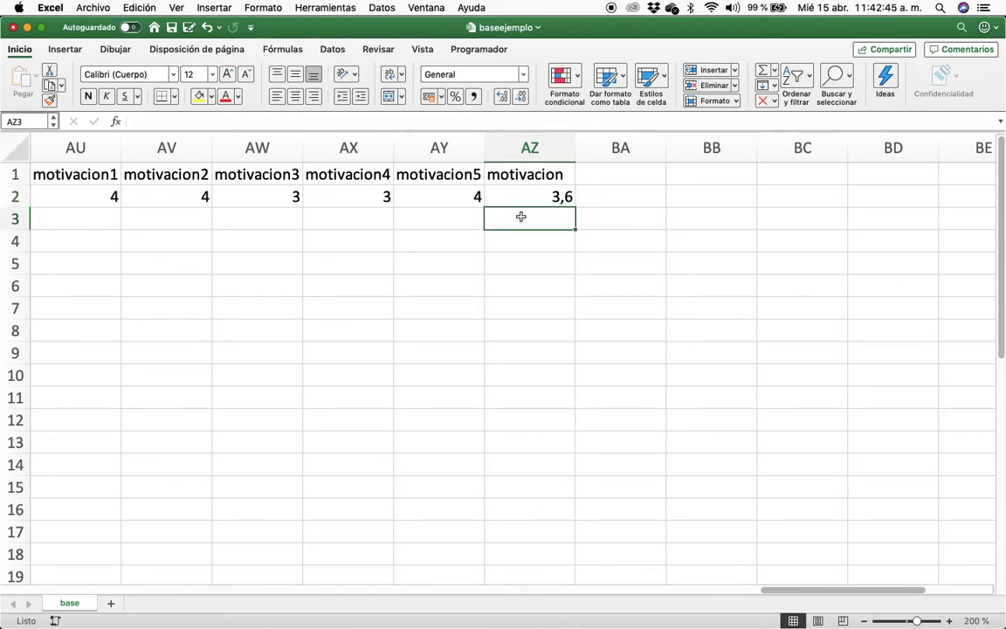
key("super+Tab")
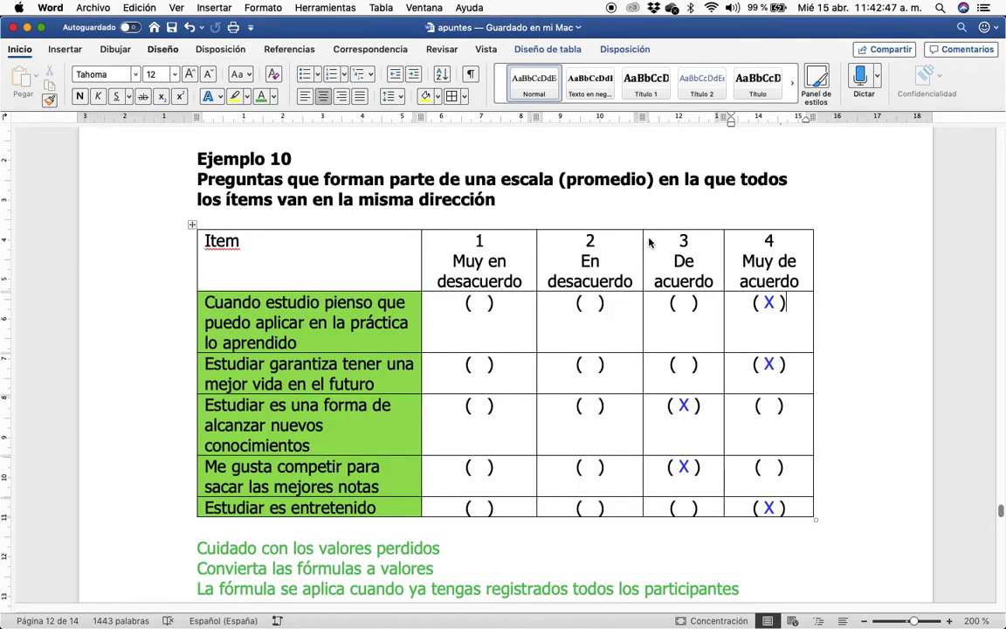
key("super+Tab")
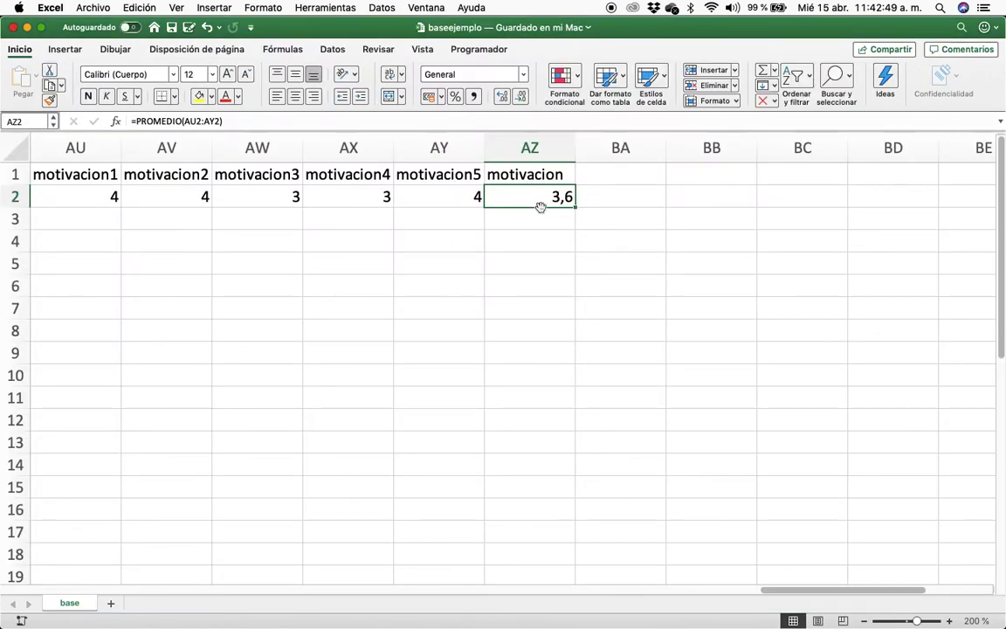
Step: Review the five motivacion item answers in AU2 to AY2 and the scale formula in AZ2
left_click(540, 218)
key("Up")
key("Left")
key("Left")
key("Left")
key("Left")
key("Left")
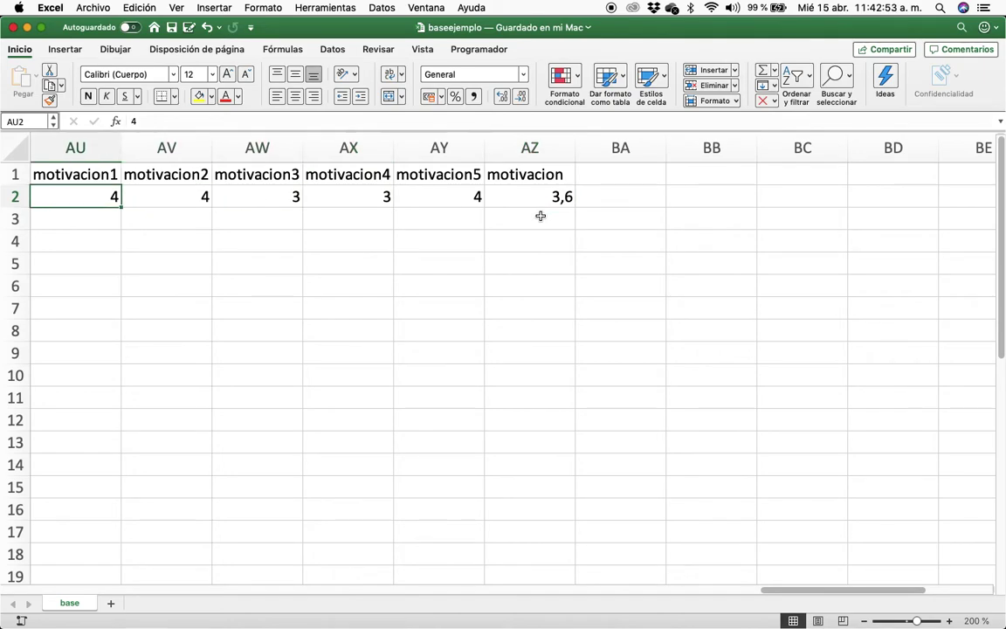
key("Right")
key("Right")
key("Right")
key("Right")
key("Right")
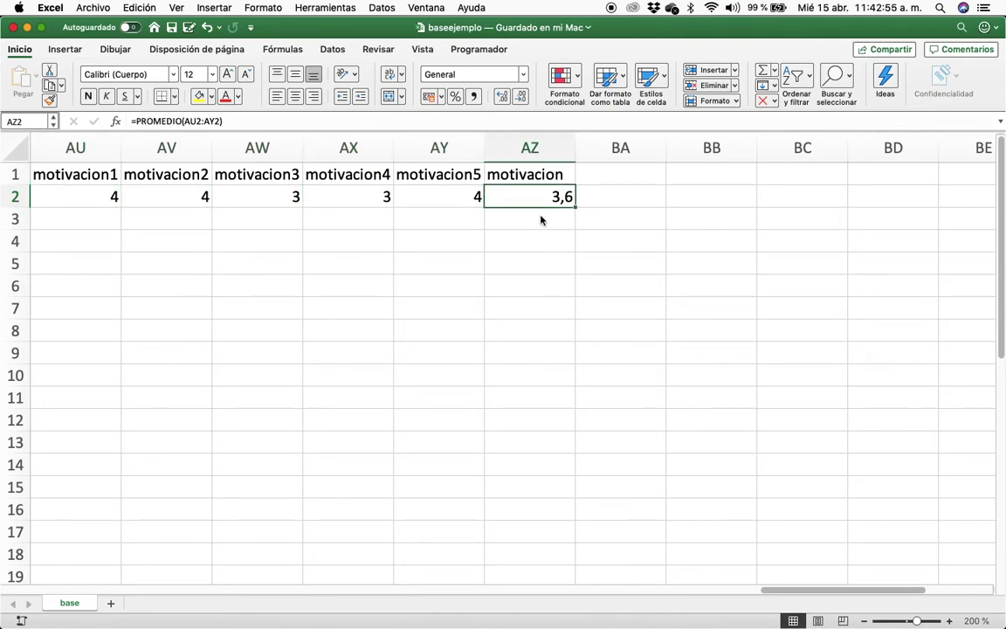
Step: Highlight the note "Cuidado con los valores perdidos" below the Ejemplo 10 table in Word and return to Excel
key("super+Tab")
scroll(288, 399, "down", 5)
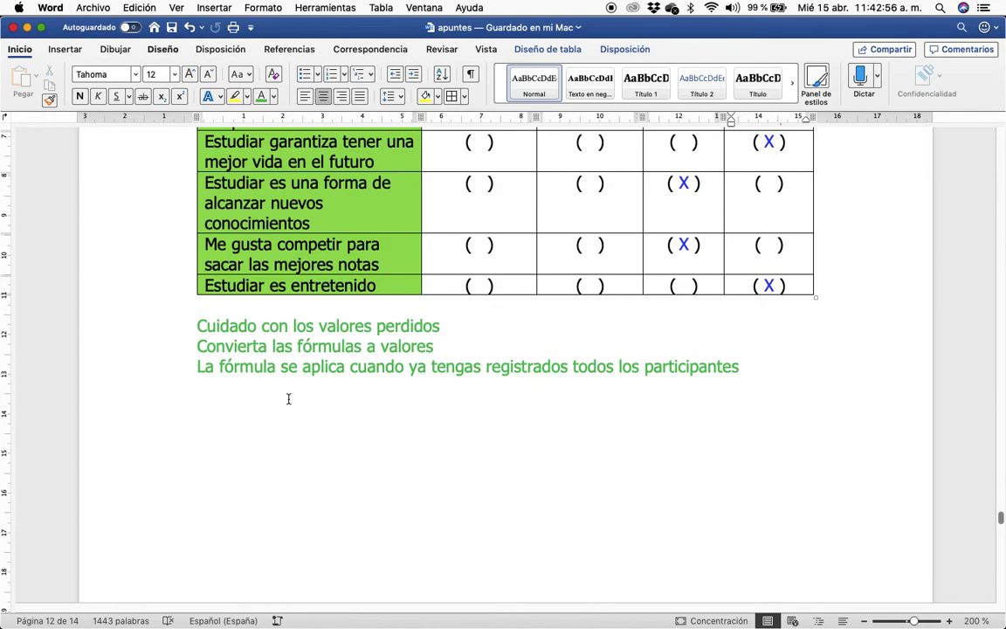
left_click(138, 329)
key("super+Tab")
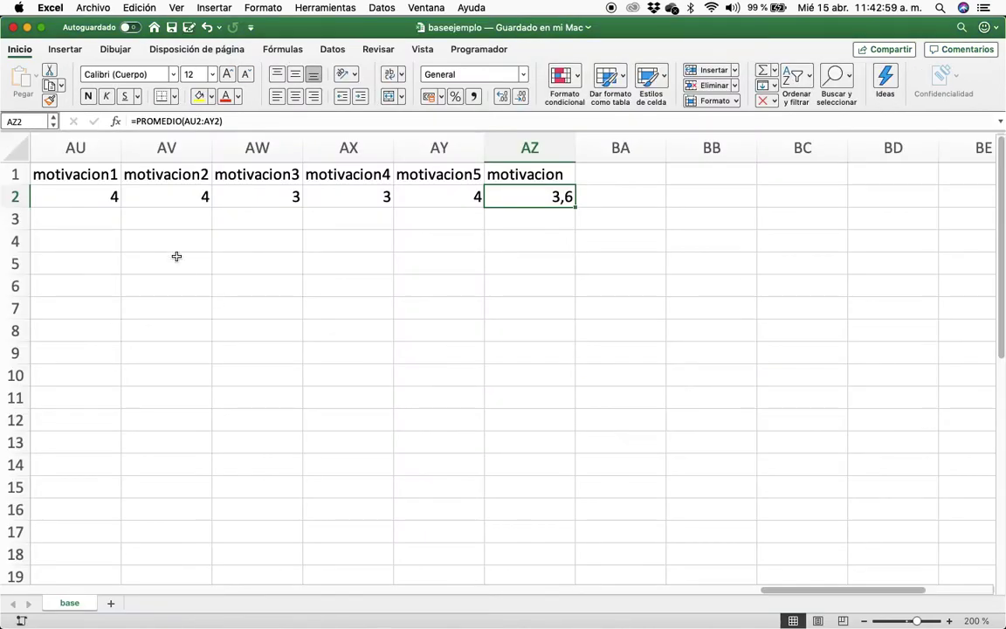
Step: Try the missing-value code 99 for motivacion2 in AV2, inspect the average in AZ2, and undo the entry
left_click(170, 197)
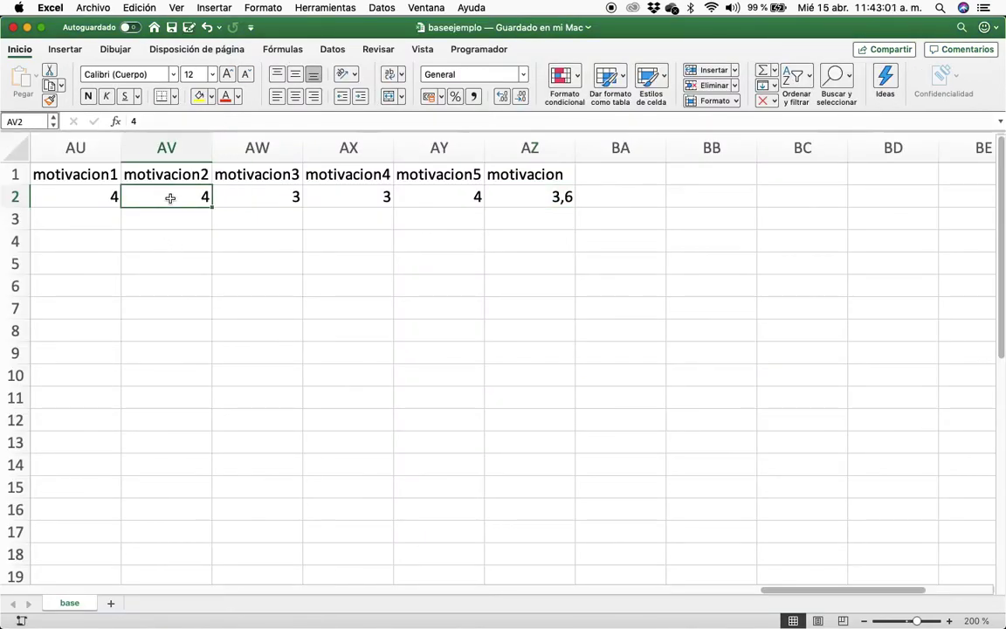
key("super+Tab")
scroll(611, 171, "up", 3)
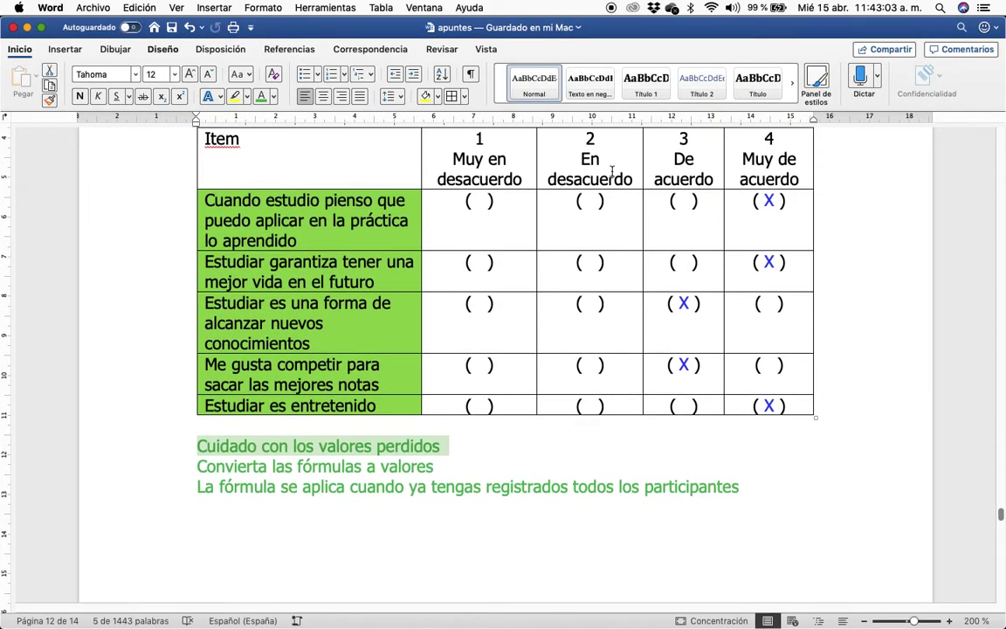
key("super+Tab")
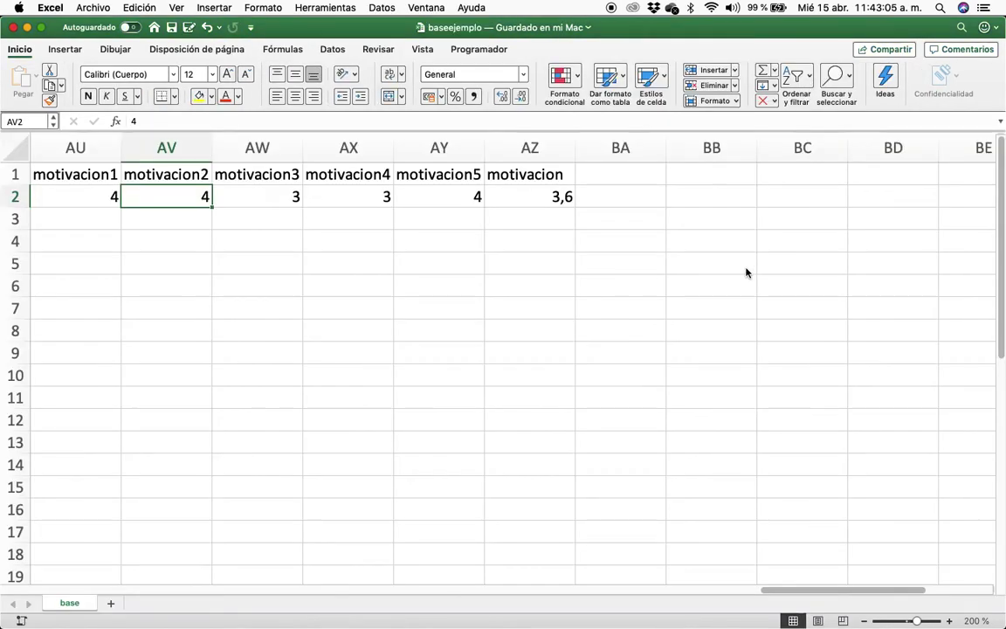
type("99")
key("Return")
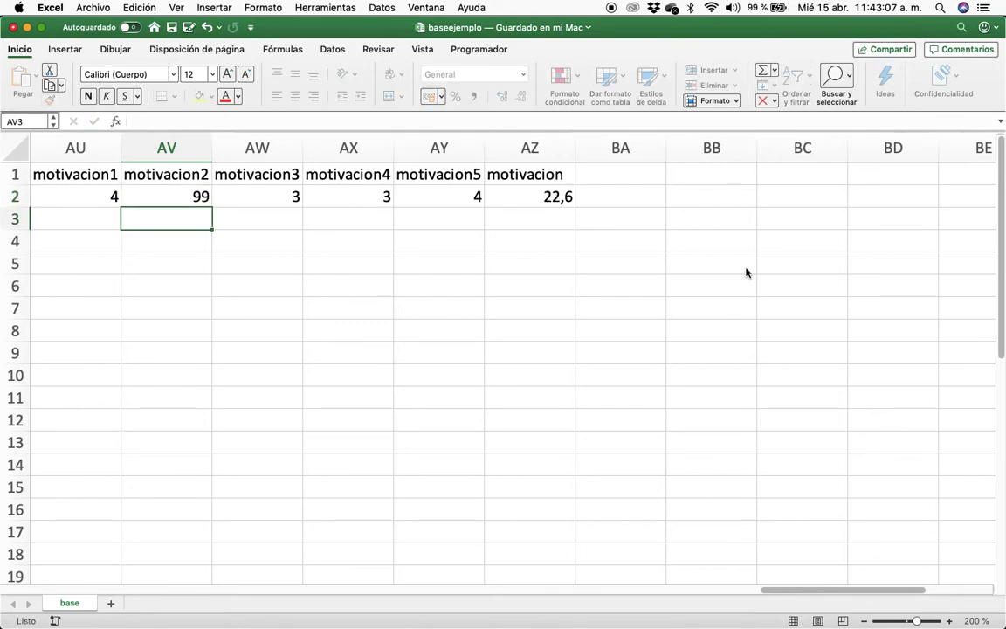
left_click(541, 198)
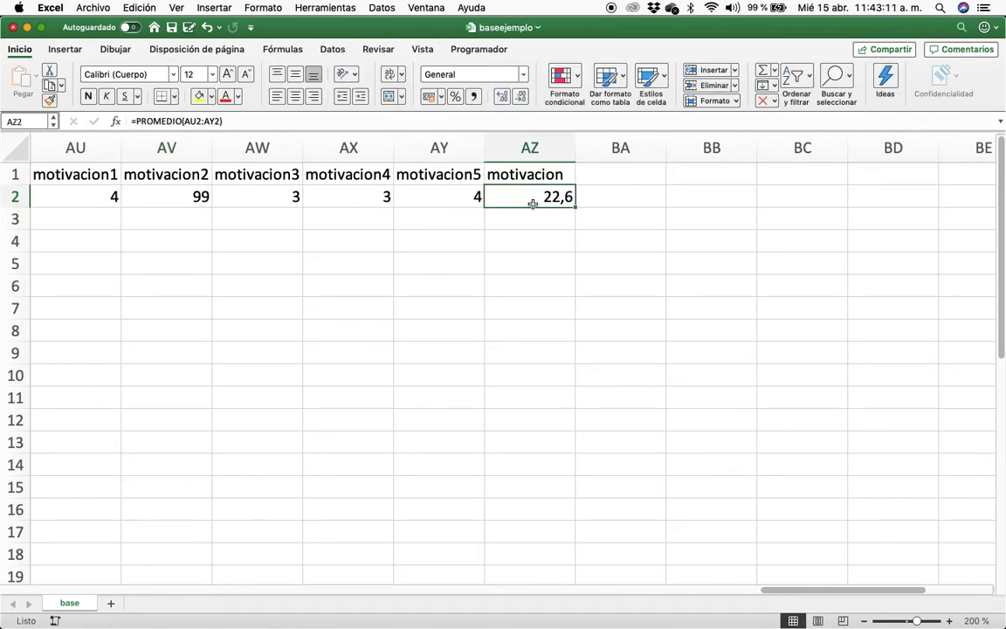
key("super+z")
Step: Highlight the note "Convierta las fórmulas a valores" in the Word document and return to the Excel workbook
key("super+Tab")
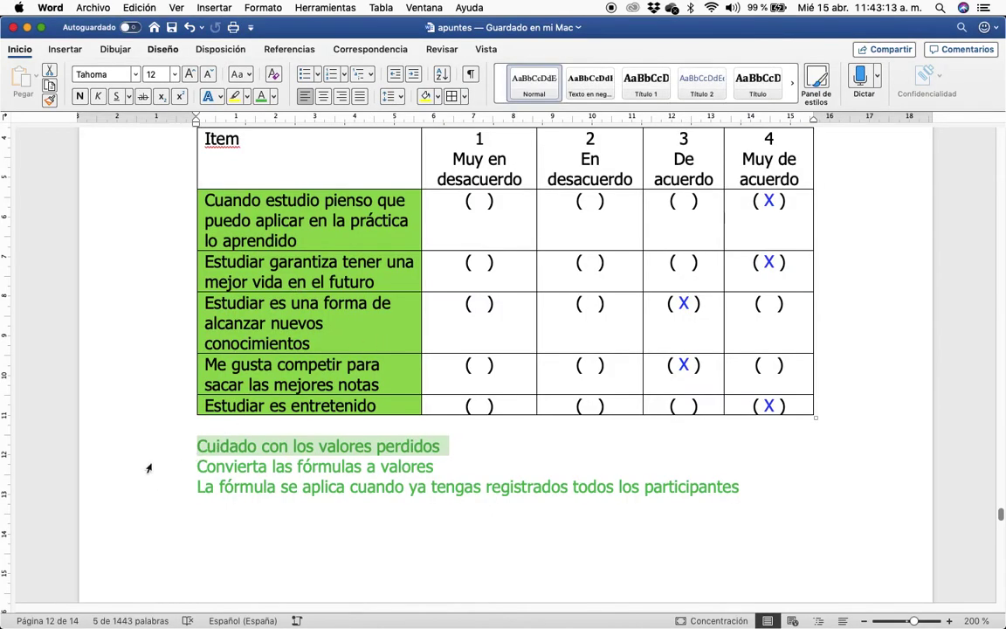
left_click_drag(197, 467, 422, 469)
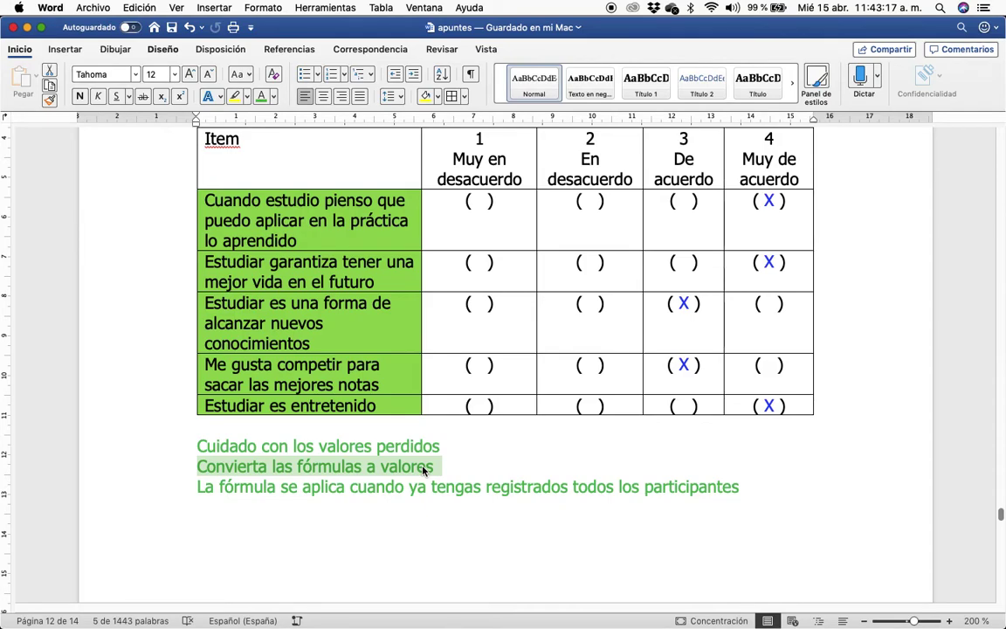
key("super+Tab")
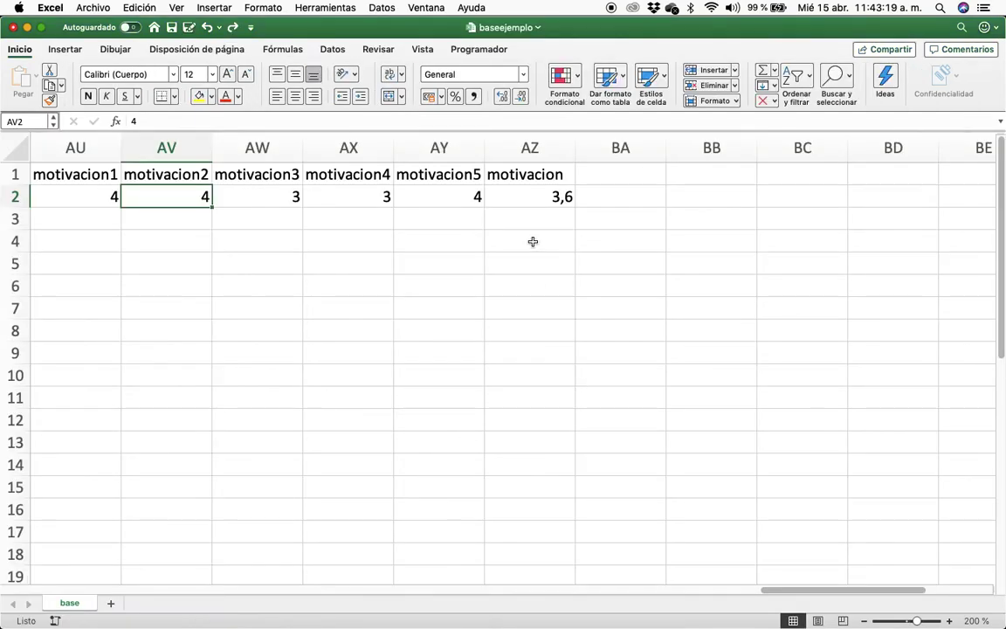
Step: Convert the motivacion formula in AZ2 to a fixed value by copying it and pasting only the values over itself
left_click(519, 196)
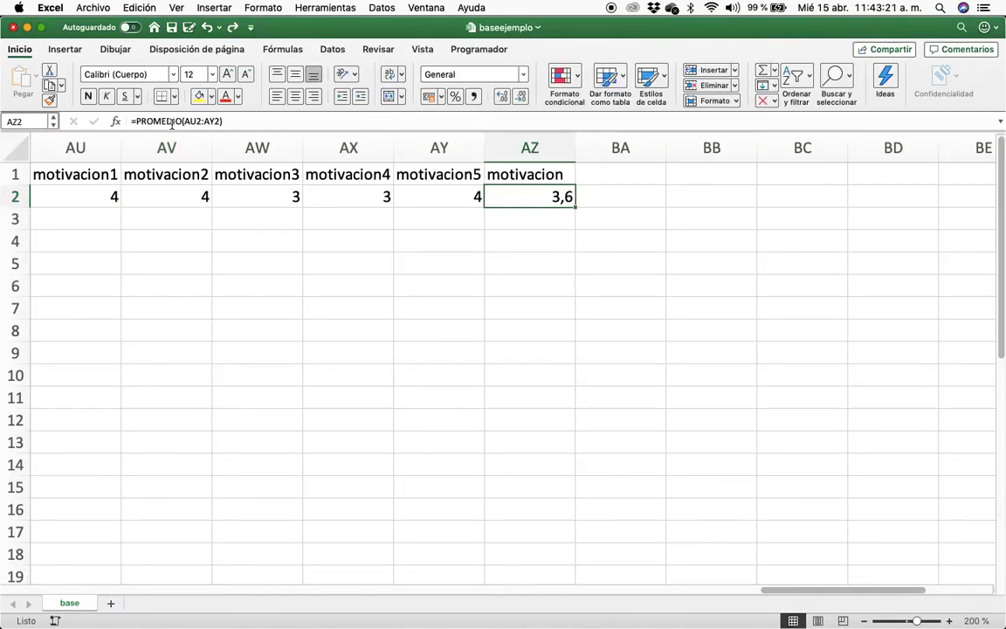
right_click(511, 198)
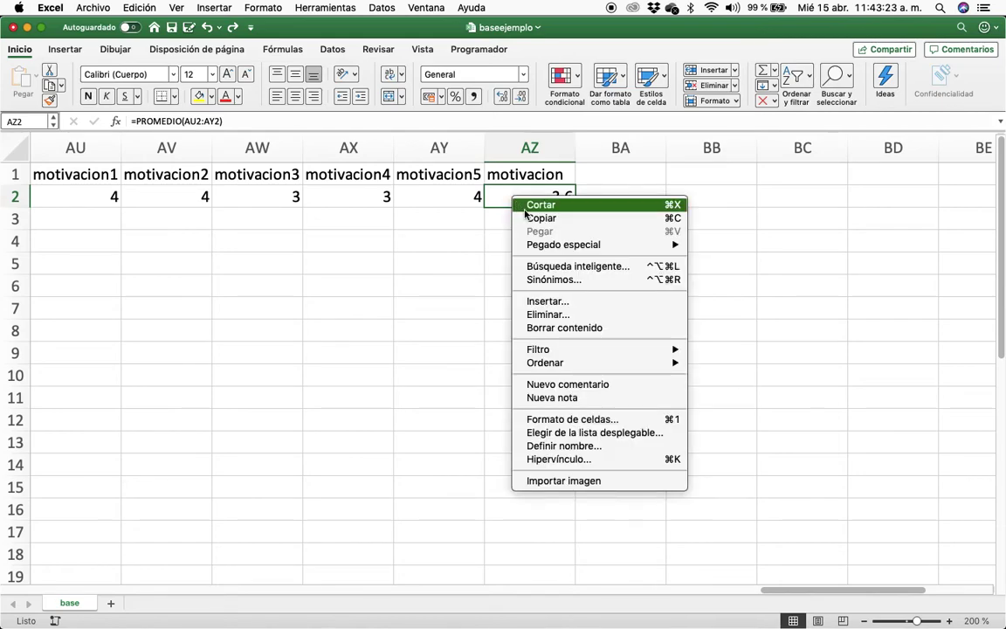
left_click(542, 221)
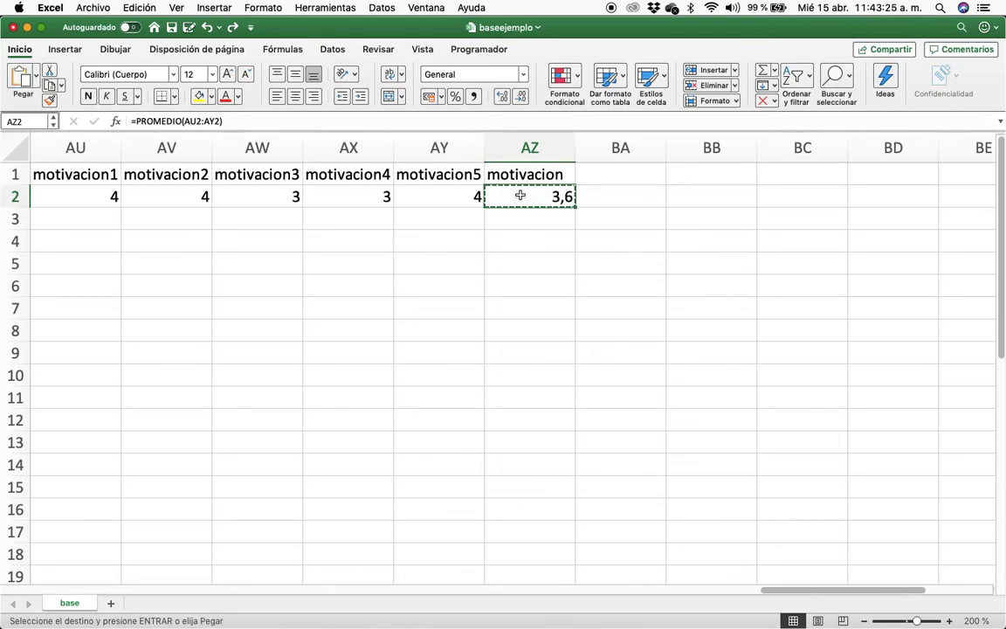
right_click(520, 196)
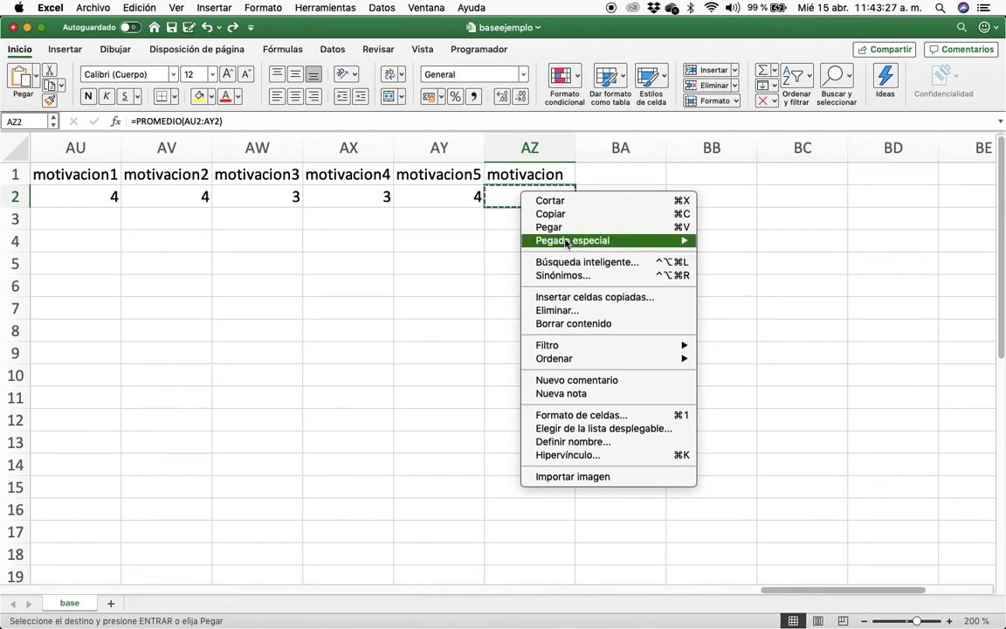
mouse_move(682, 242)
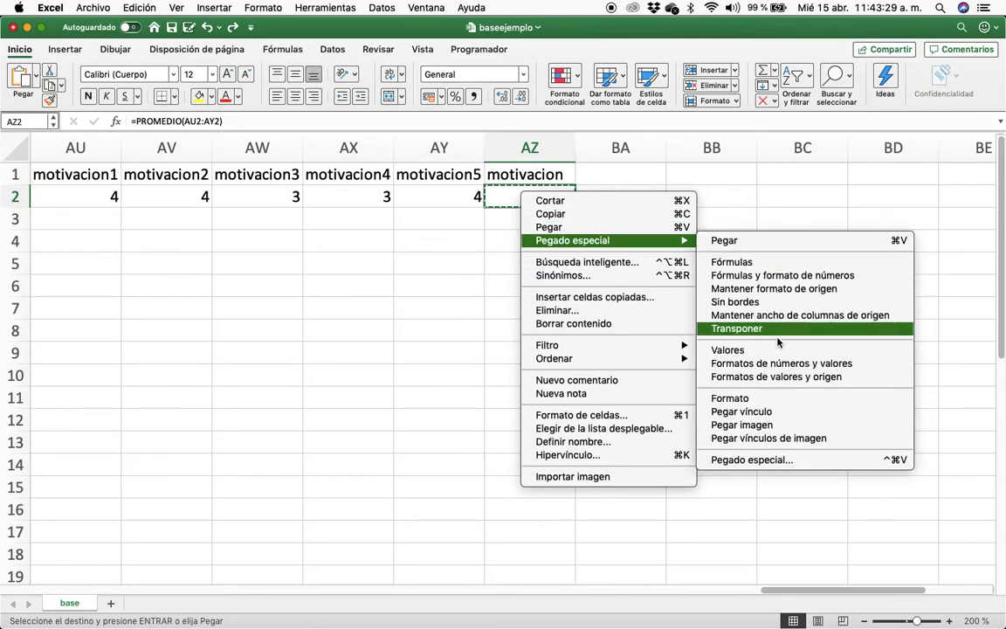
left_click(699, 348)
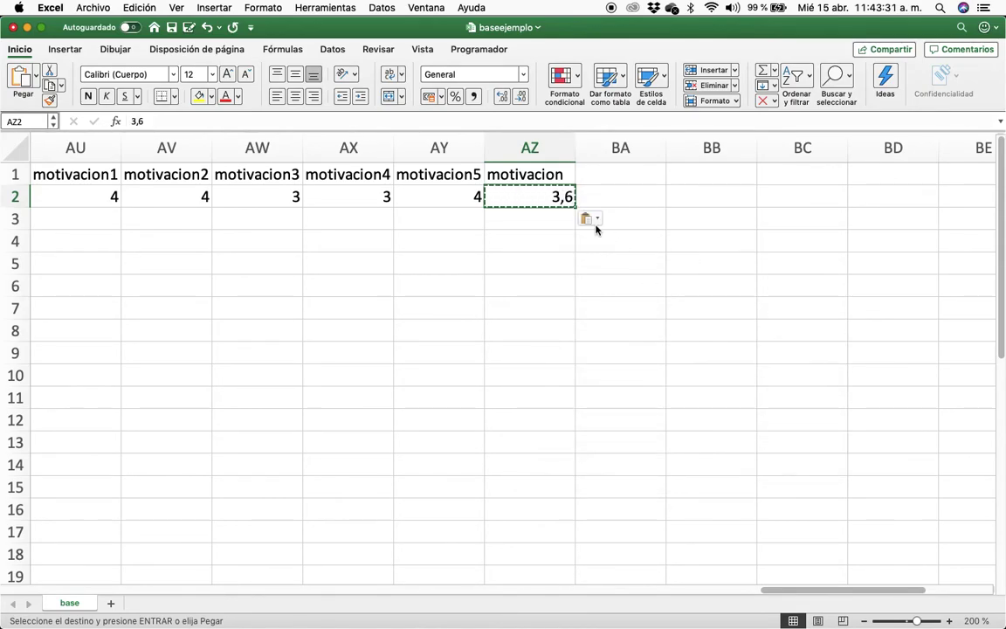
left_click(550, 215)
left_click(502, 195)
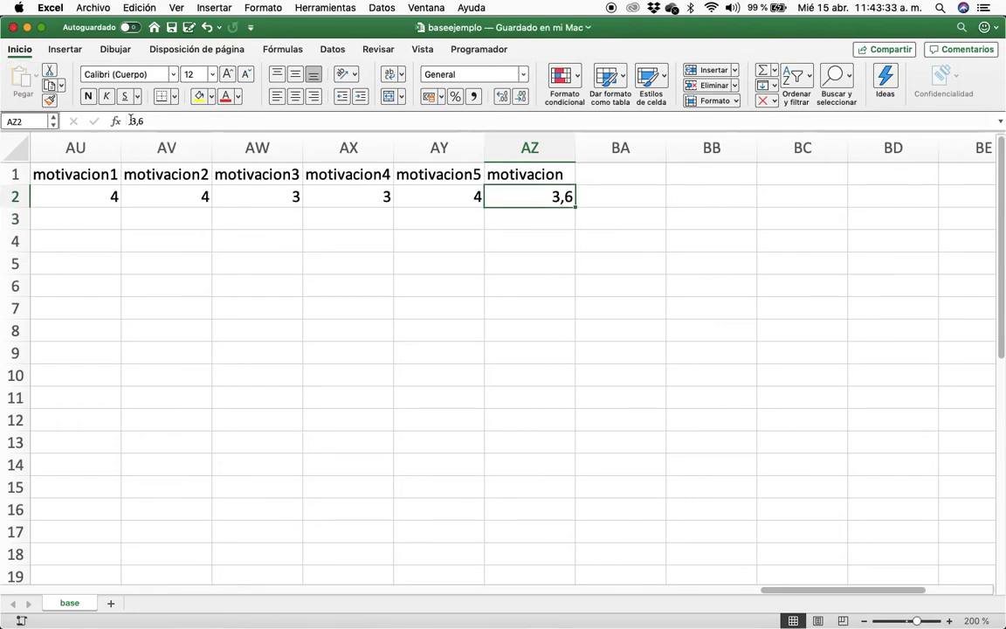
Step: Highlight the Word note on applying the formula once all participants are registered, and return to Excel
key("super+Tab")
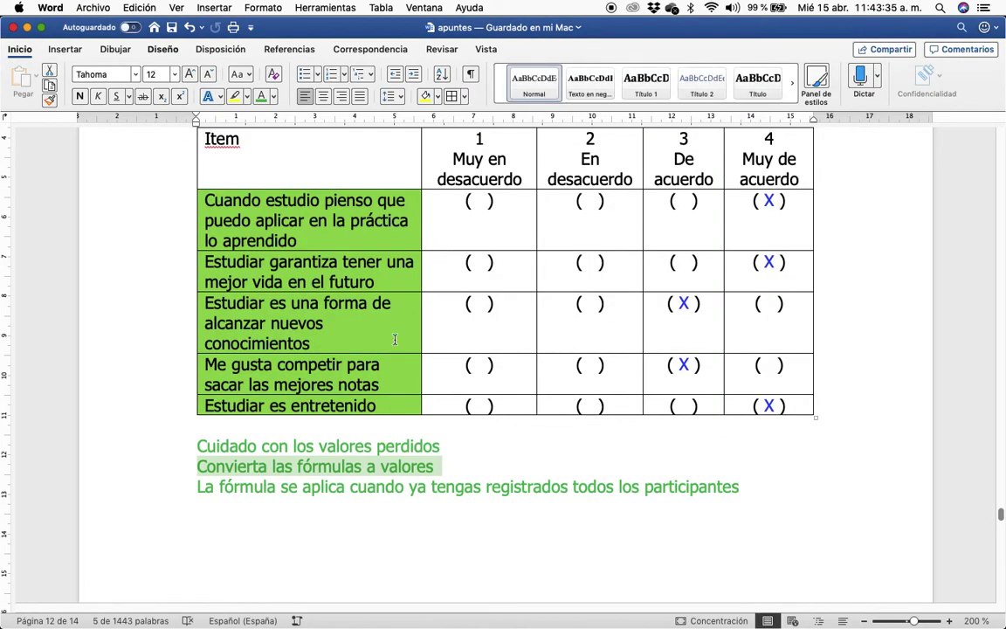
left_click(164, 485)
key("super+Tab")
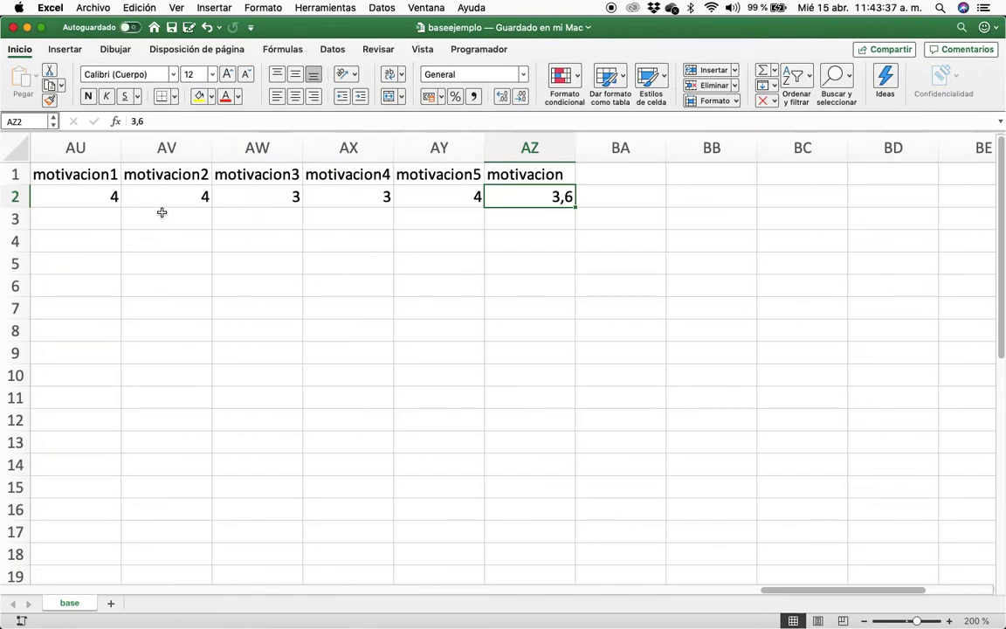
Step: Examine the motivacion5 answer in AY2 alongside the motivacion header and score in AZ1 and AZ2
left_click(442, 196)
left_click(499, 194)
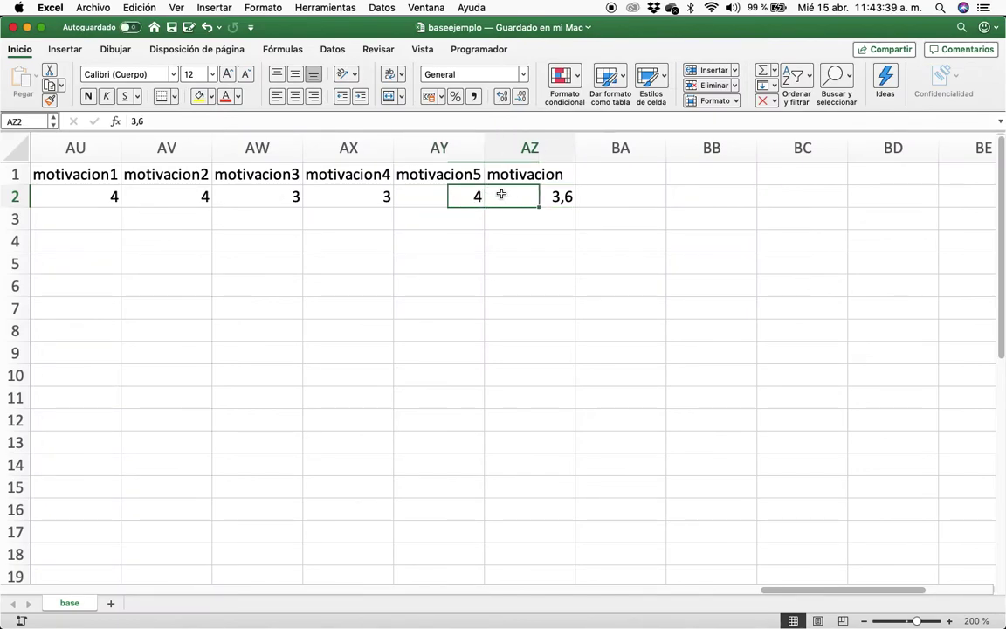
left_click(463, 198)
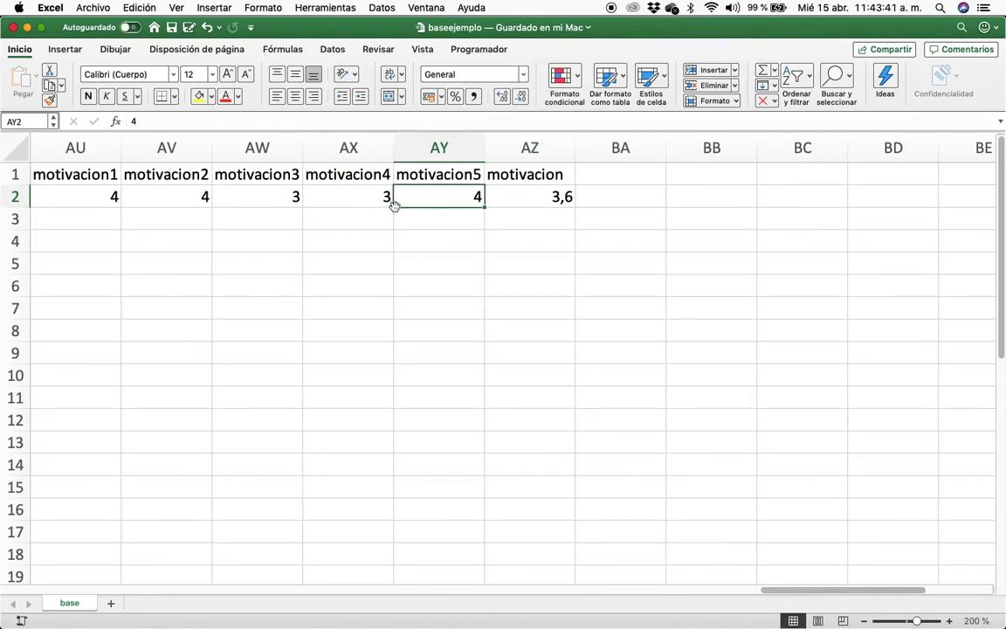
left_click(531, 192)
key("Up")
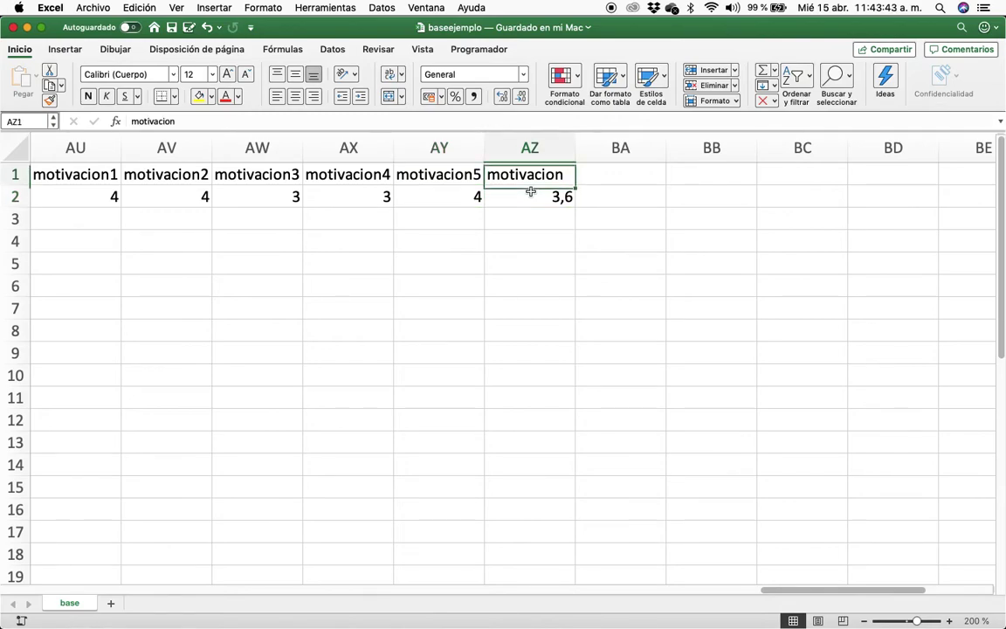
left_click(530, 192)
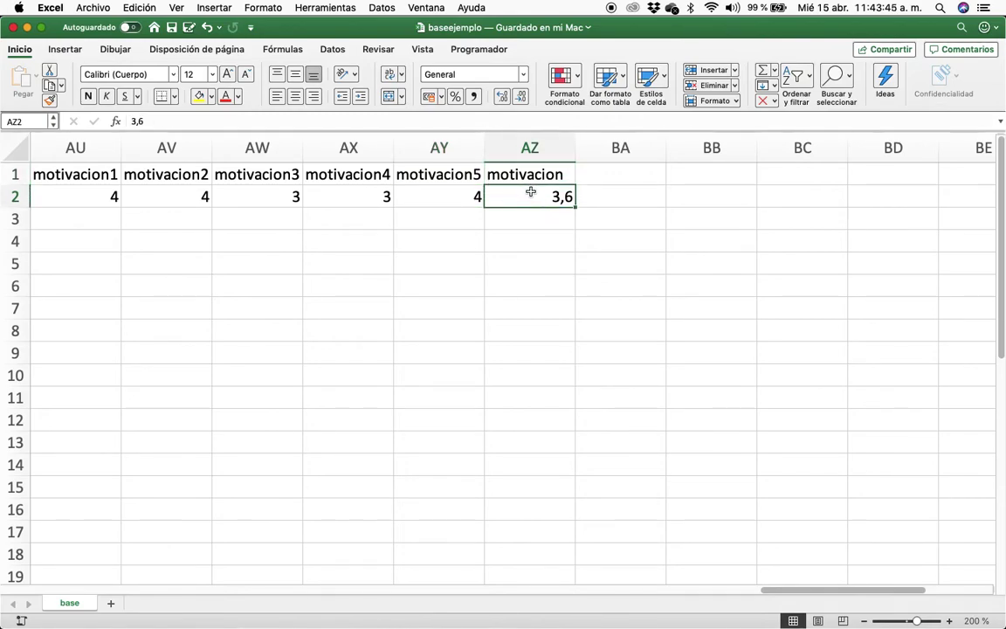
key("Left")
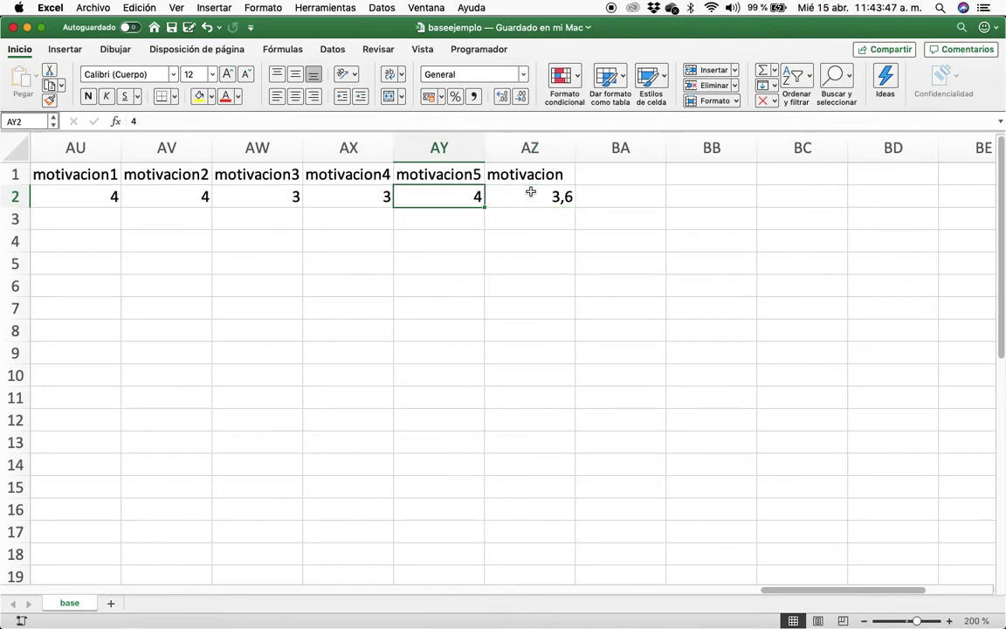
key("Right")
Step: Select the participants' item answer area AU2:AY17, move back to the score column, and save the workbook
mouse_move(79, 187)
left_mouse_down()
mouse_move(326, 215)
mouse_move(409, 263)
mouse_move(426, 539)
left_mouse_up()
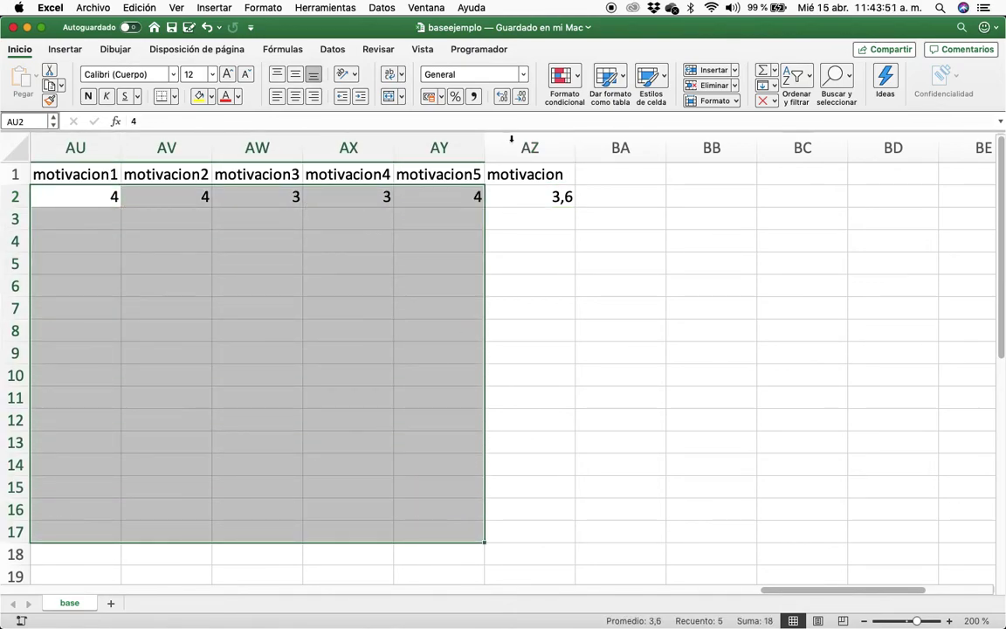
left_click(529, 203)
key("Right")
key("super+s")
Step: Switch to the Word notes, go to Ejemplo 11, and highlight its heading about scale items not all going in the same direction
key("super+Tab")
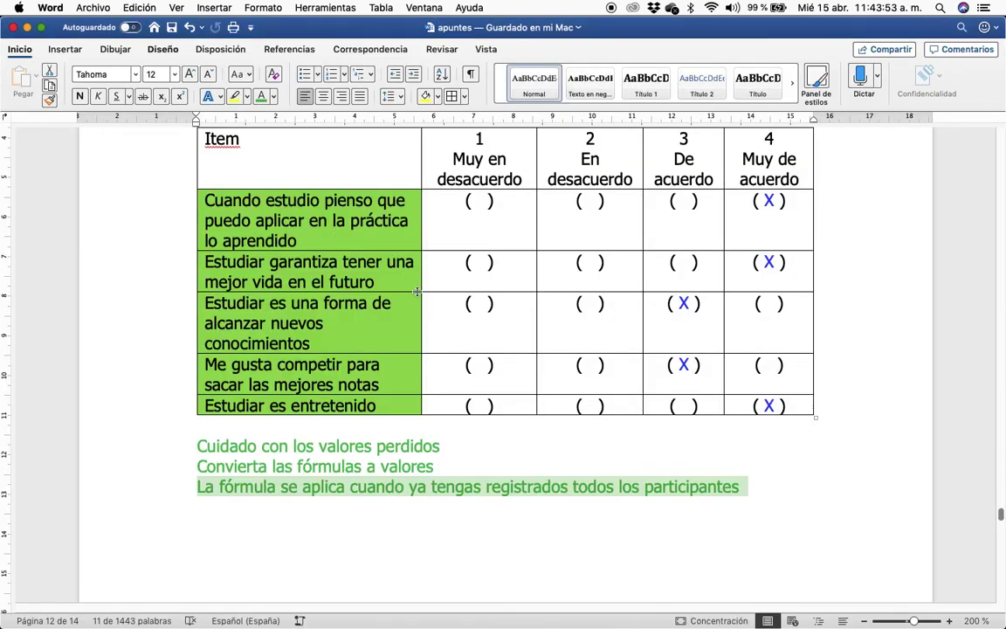
scroll(417, 293, "down", 10)
scroll(418, 292, "down", 10)
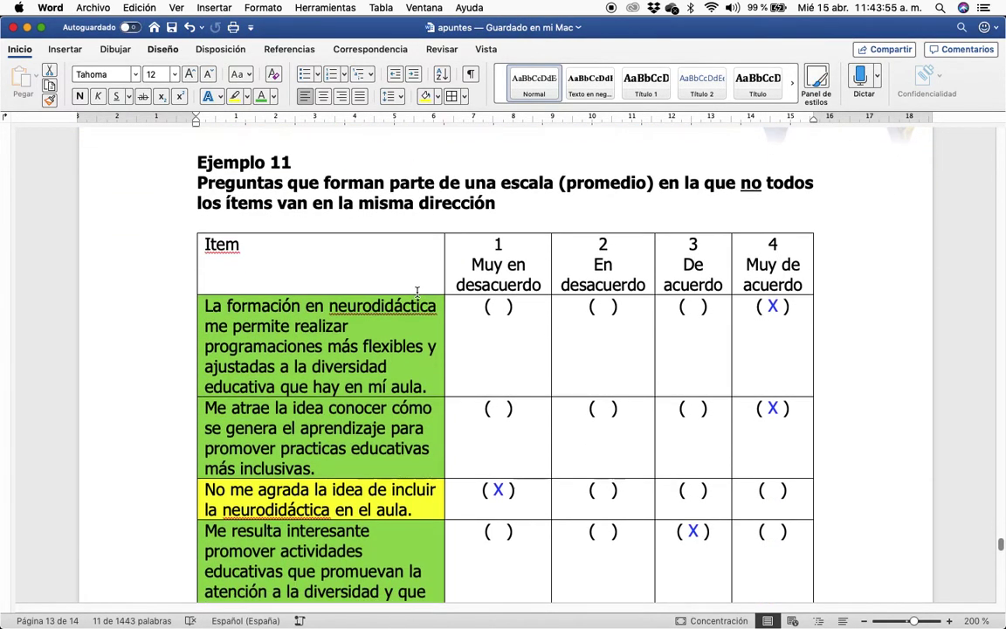
left_click(164, 183)
scroll(164, 185, "down", 1)
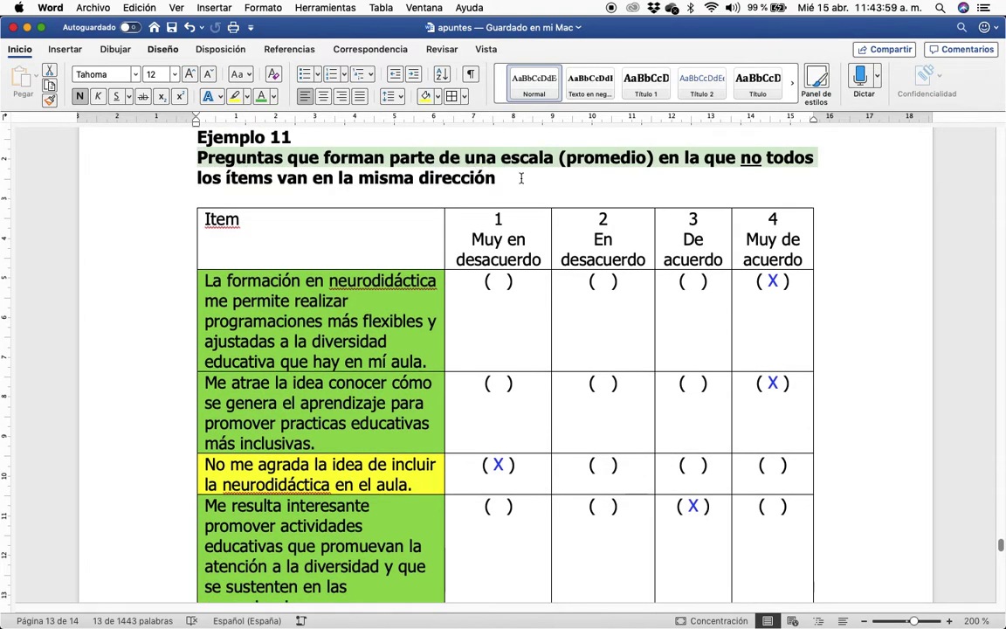
left_click(692, 178)
left_click(153, 186)
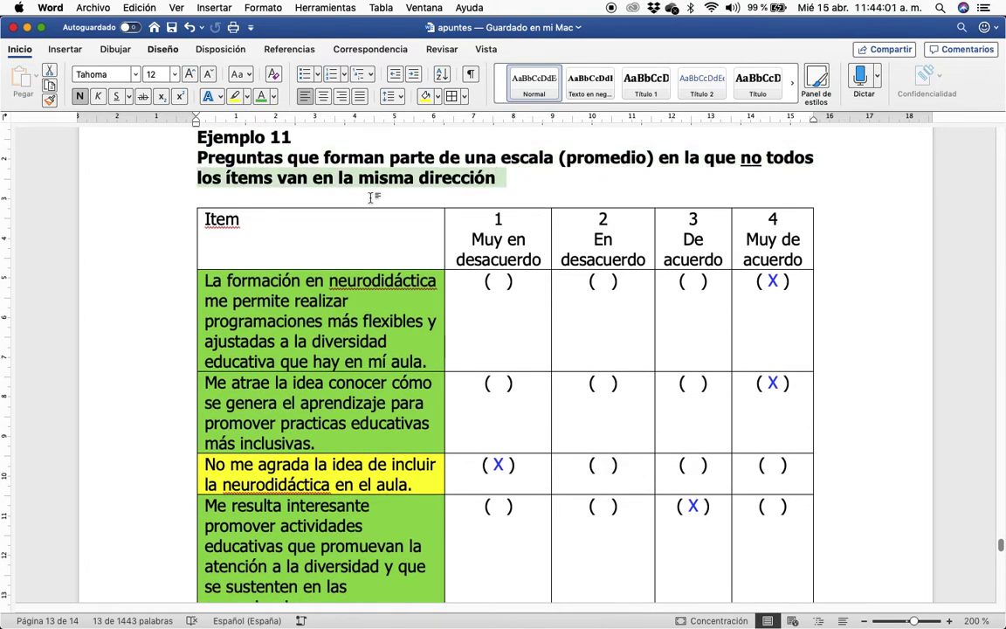
Step: Examine the item statements in the Ejemplo 11 table, highlighting the Item column and the first neurodidáctica statement
left_click(553, 177)
scroll(552, 182, "down", 1)
scroll(552, 181, "down", 2)
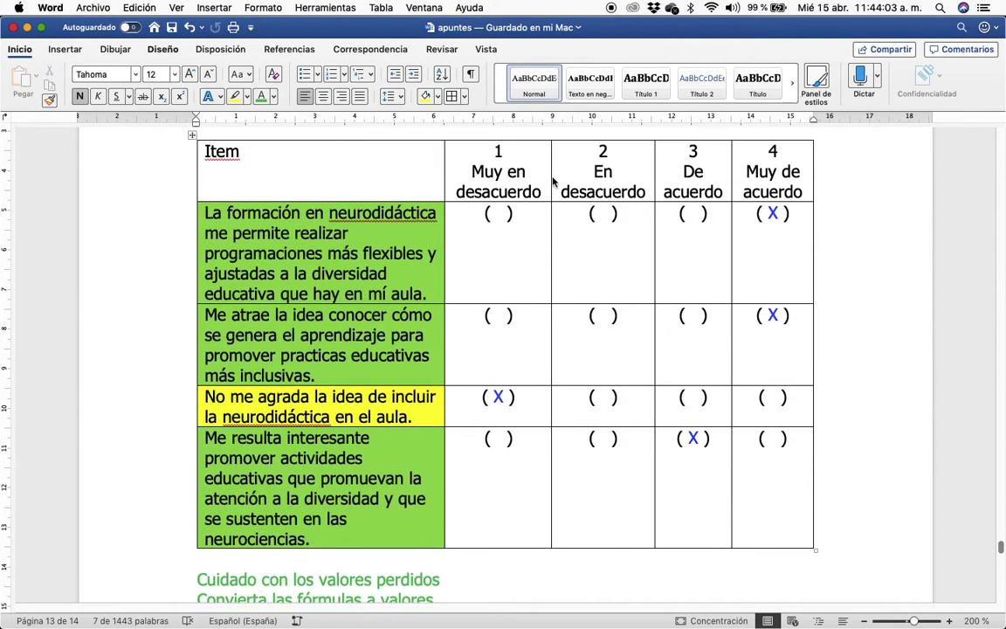
scroll(553, 140, "up", 1)
left_click_drag(329, 256, 343, 468)
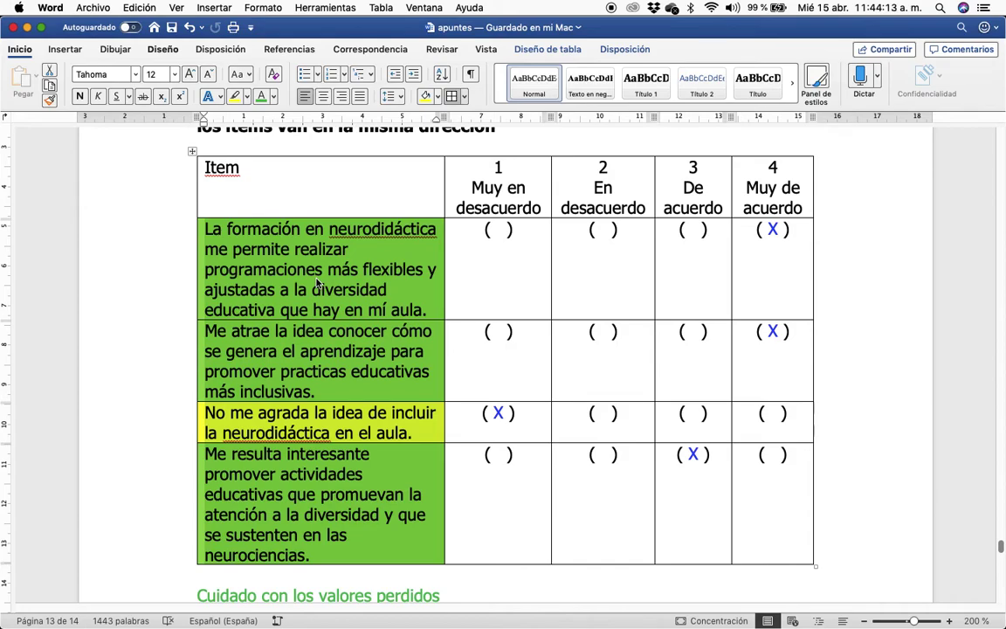
left_click(313, 288)
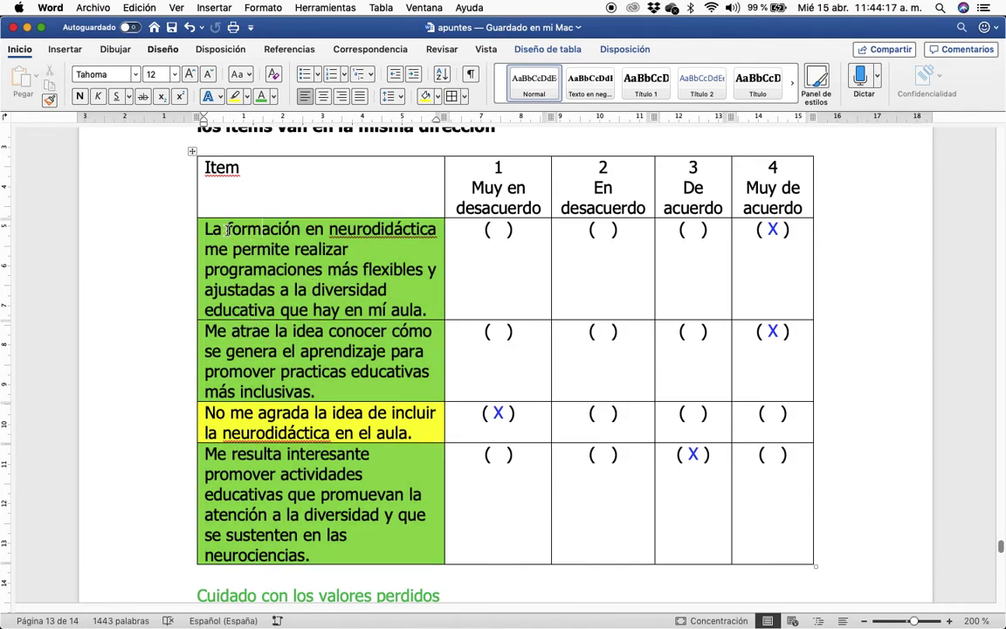
left_click_drag(231, 229, 414, 310)
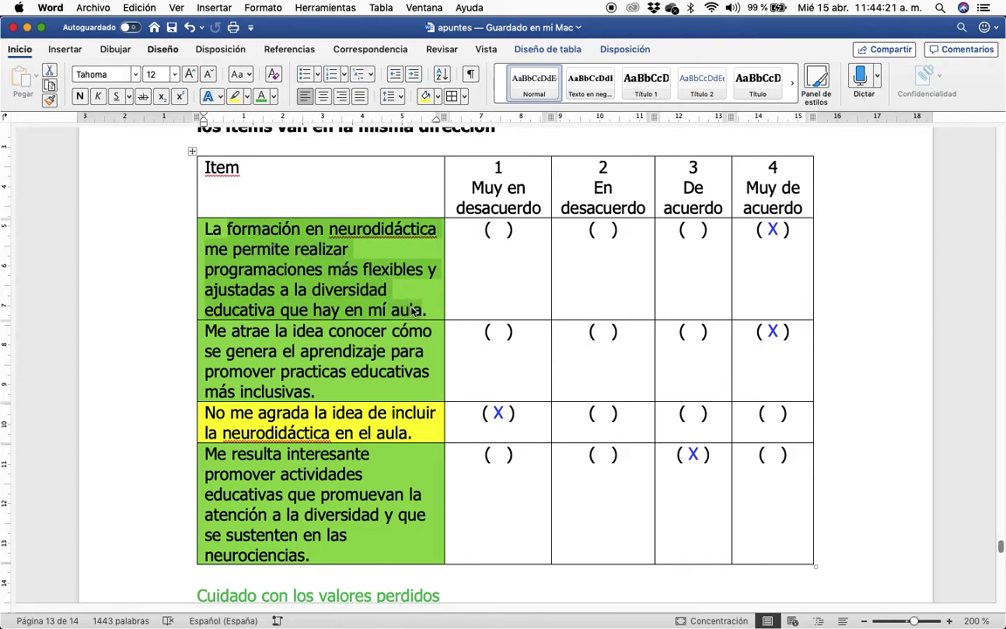
left_click(242, 273)
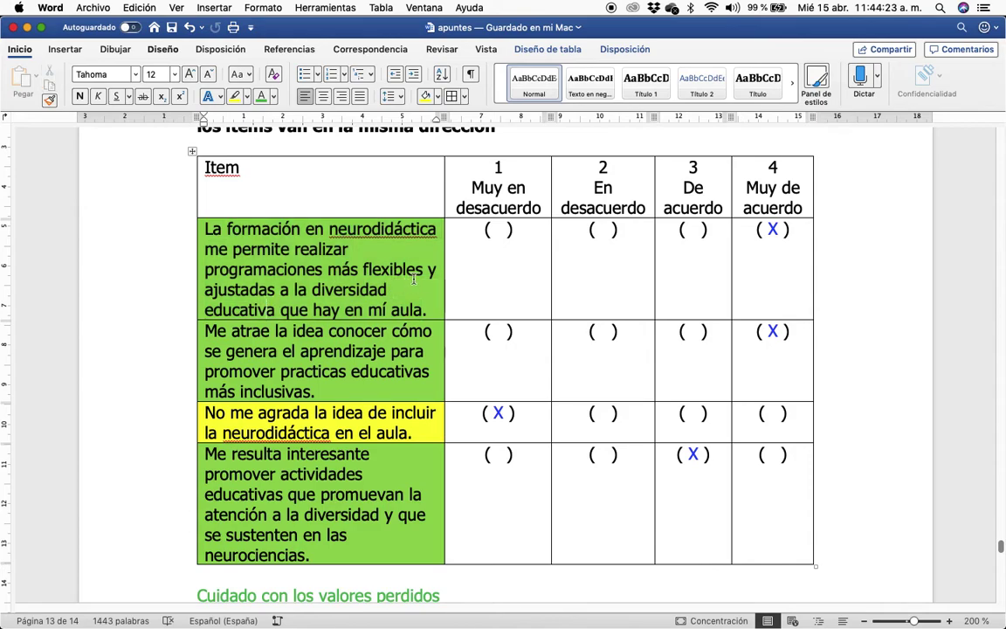
Step: Highlight the response options from Muy en desacuerdo to Muy de acuerdo, and examine the yellow inverse item's row and marked answer
left_click_drag(500, 192, 785, 181)
double_click(788, 186)
scroll(339, 369, "down", 3)
left_click(160, 390)
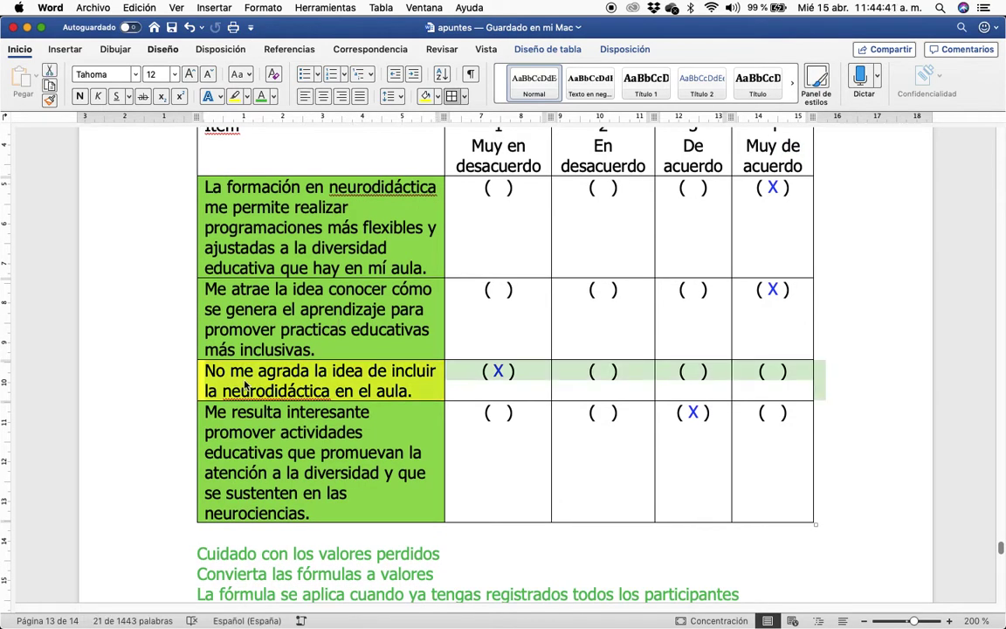
left_click(291, 377)
scroll(292, 377, "up", 5)
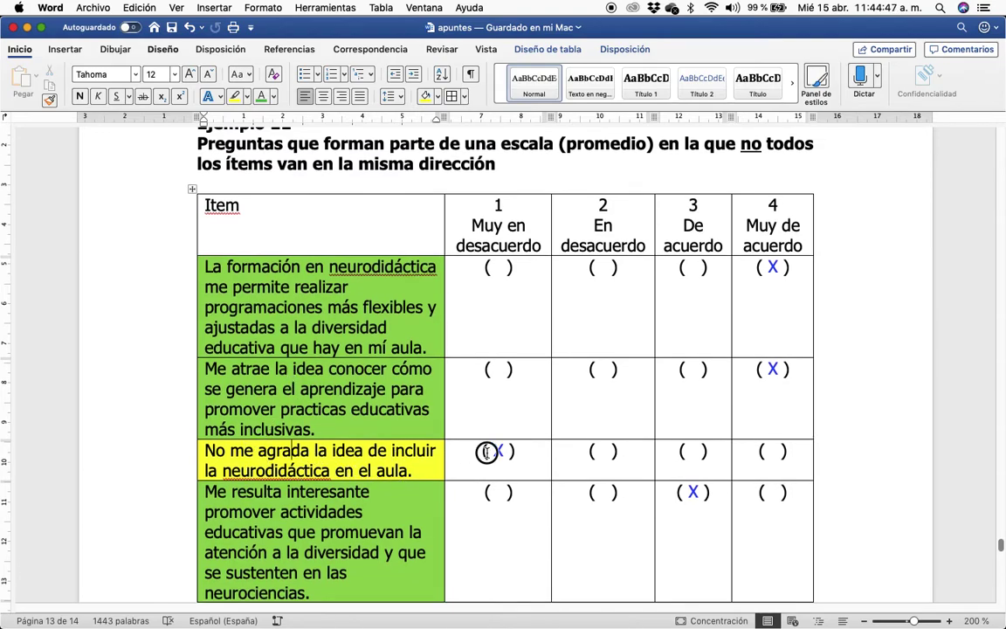
left_click_drag(485, 450, 507, 452)
left_click(507, 452)
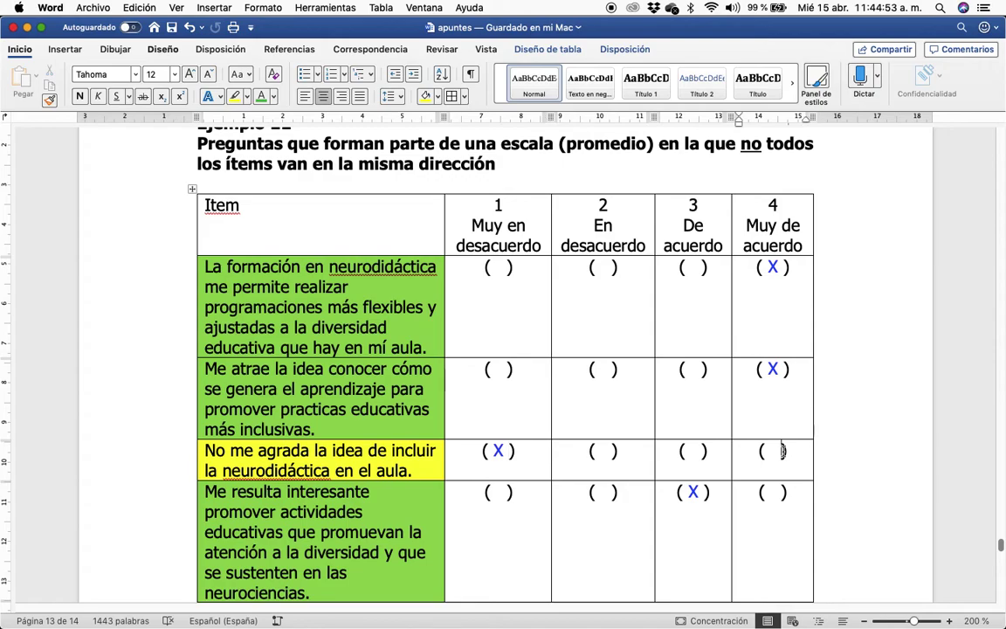
Step: Switch to Excel and enter the item headers neuro1 in BA1 and neuro2 in BB1
key("super+Tab")
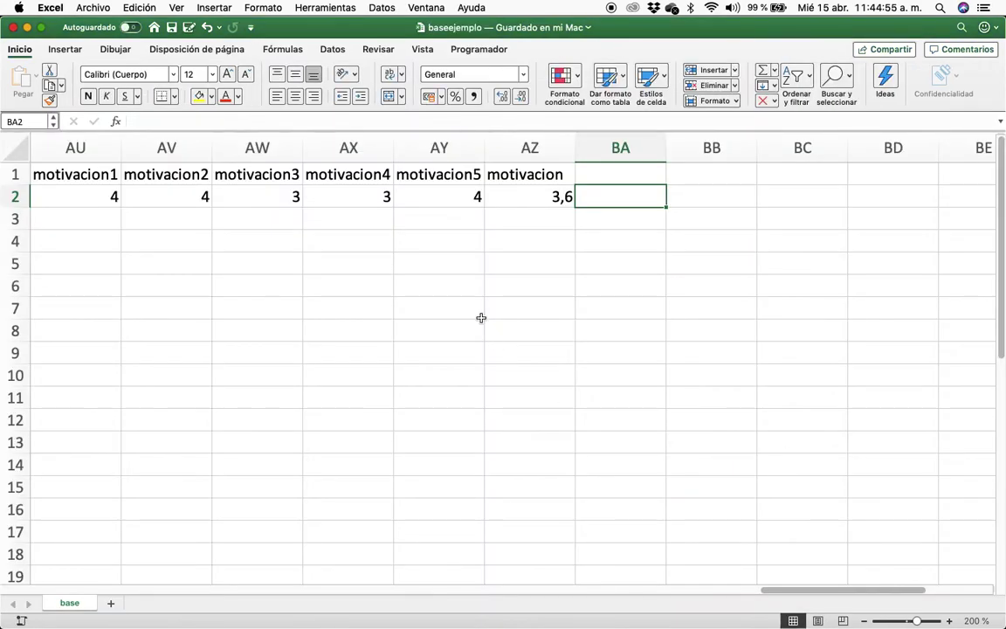
key("Up")
type("NE")
key("BackSpace")
key("BackSpace")
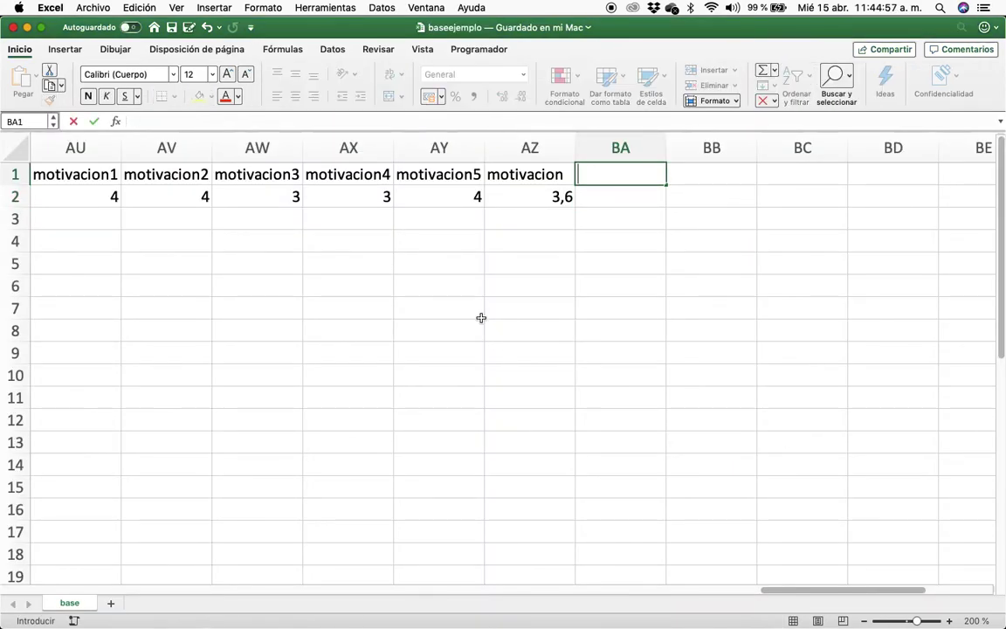
type("neuro1")
key("Tab")
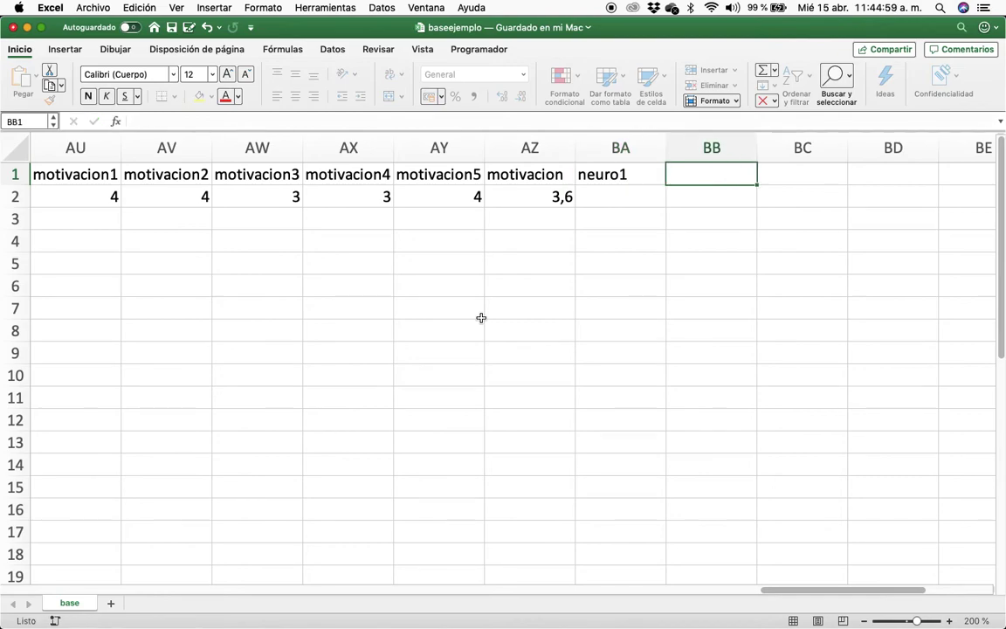
type("neuro2")
key("Tab")
Step: Enter the headers neurp3 in BC1 and neuro4 in BD1
type("neruo")
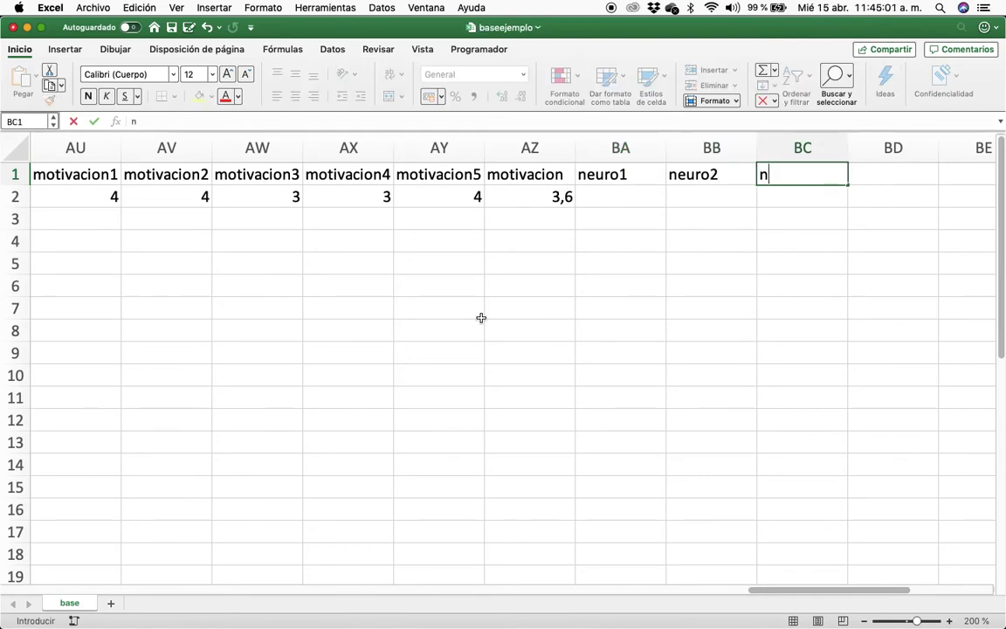
key("BackSpace")
key("BackSpace")
key("BackSpace")
type("urp")
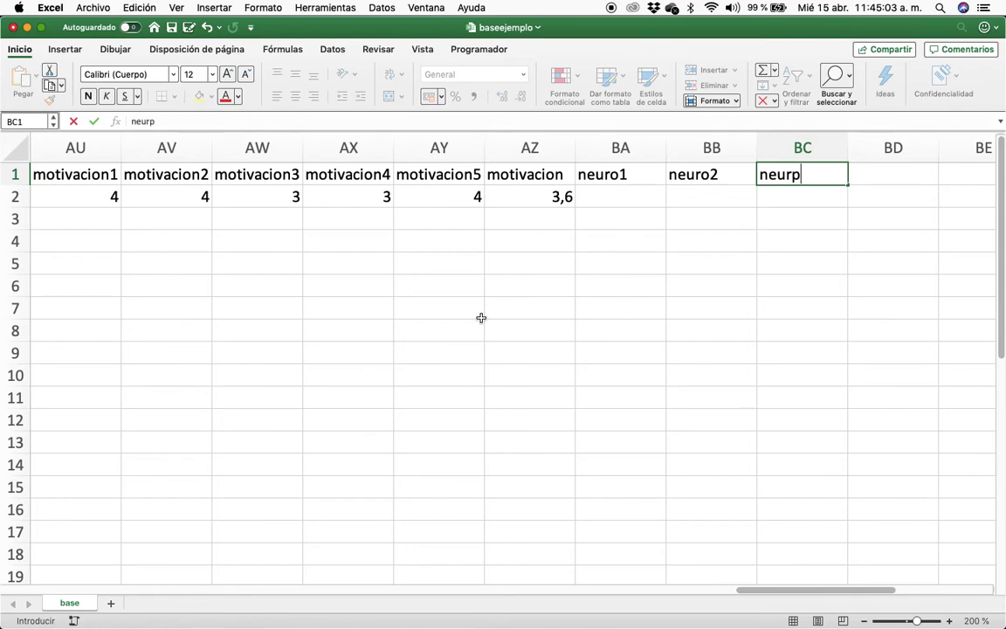
type("3")
key("Tab")
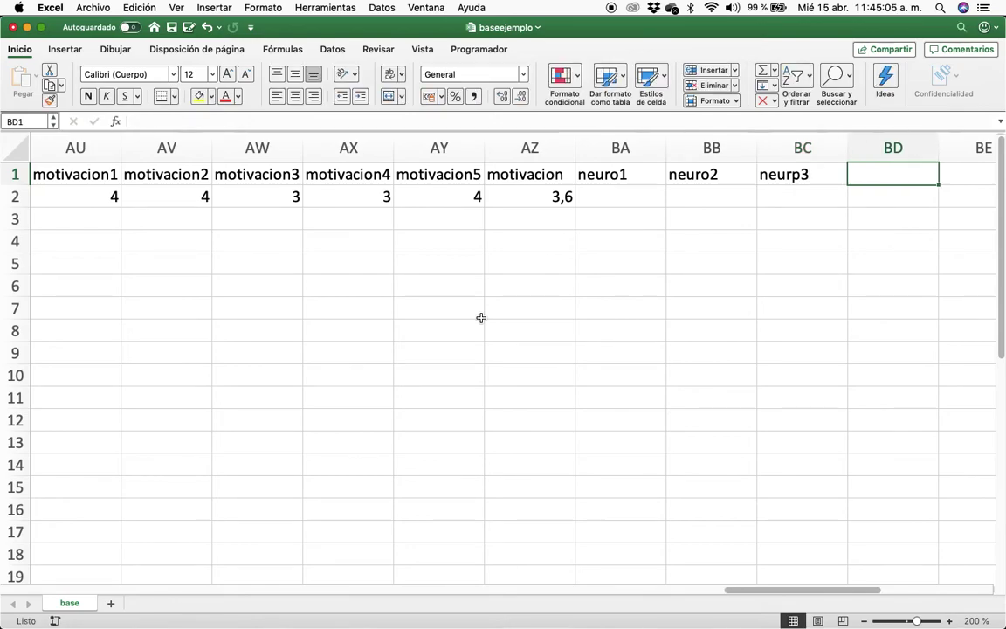
type("neuro4")
key("Return")
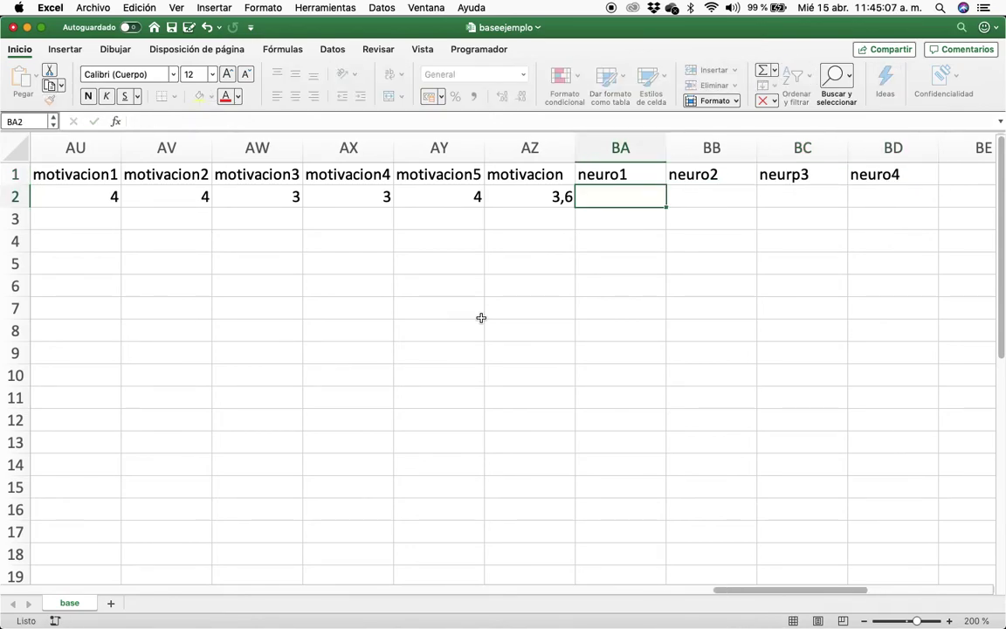
Step: Correct the header in BC1 to neuro3 and go to cell BA2
key("Up")
key("Right")
key("Right")
type("neur")
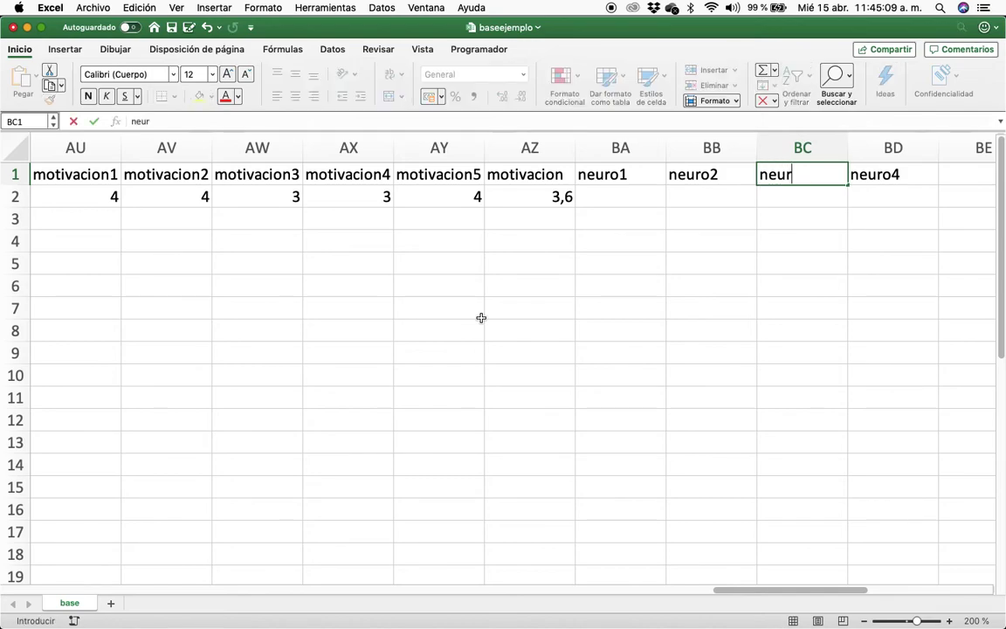
type("o3")
key("Return")
key("Left")
key("Left")
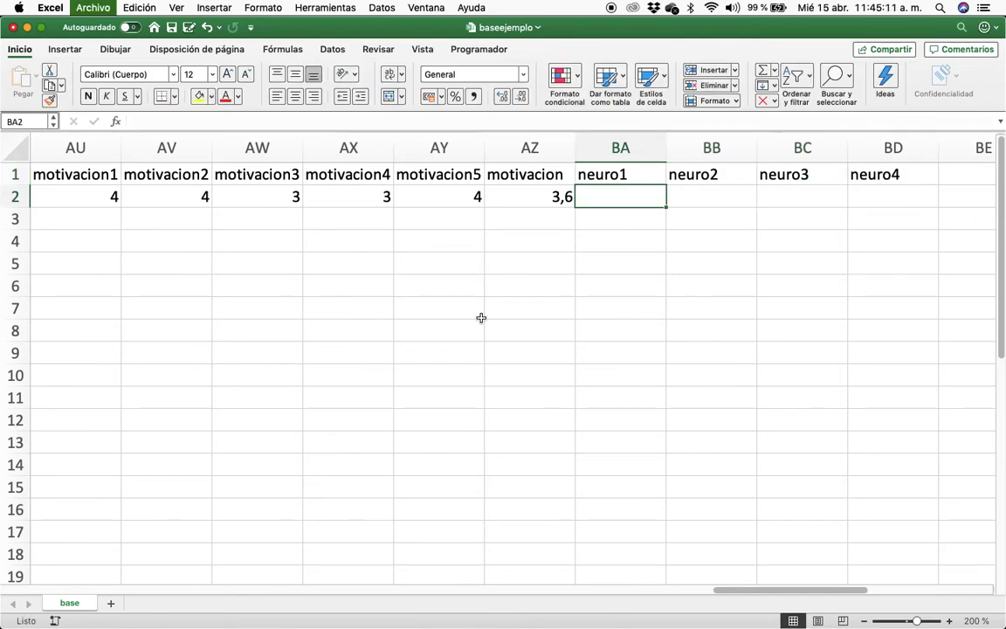
Step: Check the marked answers in the Word table, and record them in Excel as 4, 4, 1 and 3 in BA2:BD2
key("super+Tab")
scroll(449, 299, "down", 3)
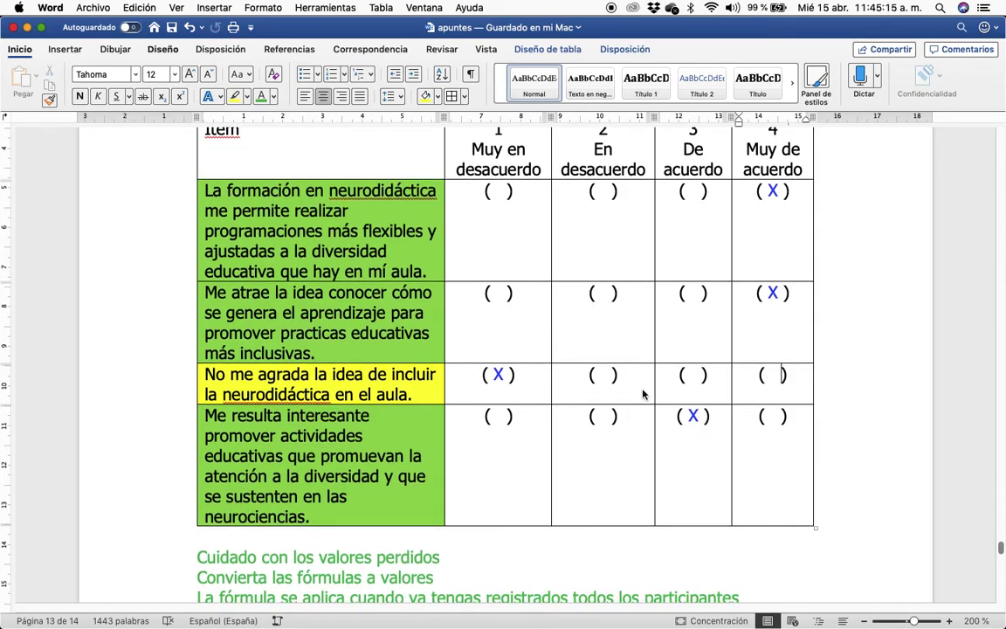
key("super+Tab")
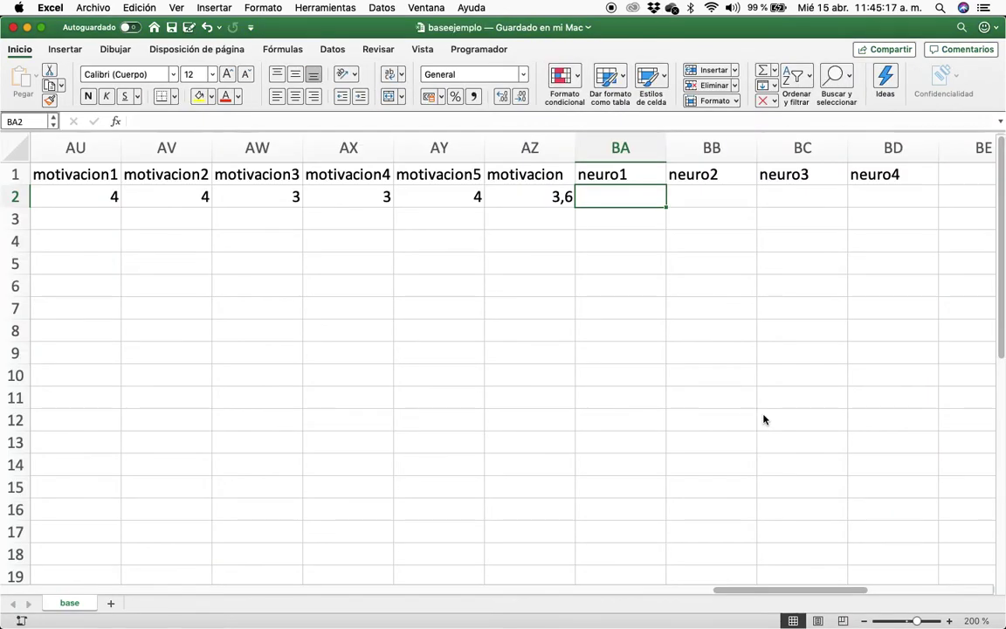
type("4")
key("Tab")
type("4")
key("Tab")
type("1")
key("Tab")
type("3")
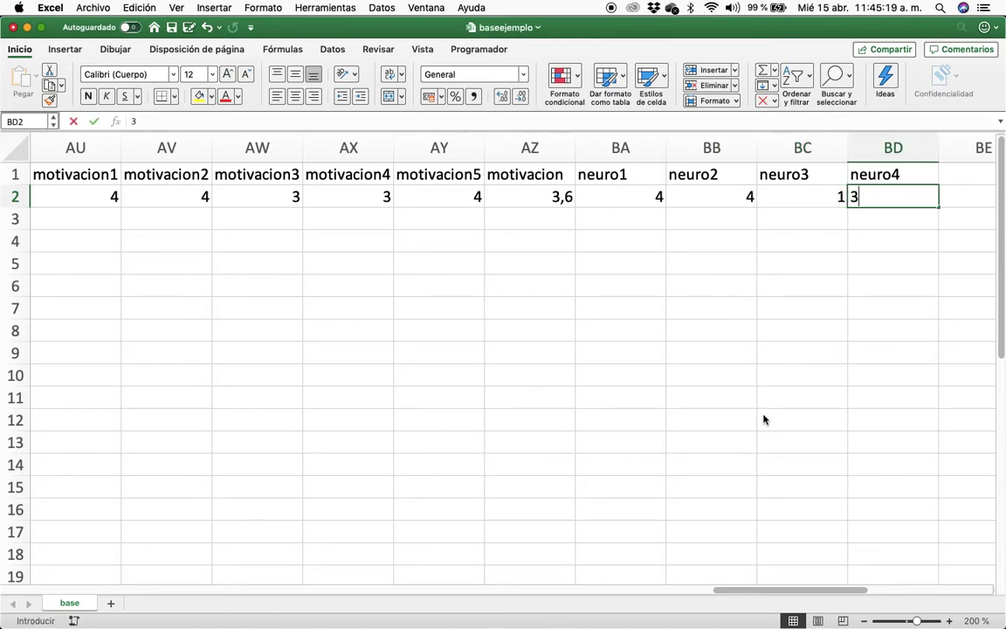
key("Tab")
key("Tab")
key("Tab")
key("Tab")
key("Tab")
key("Tab")
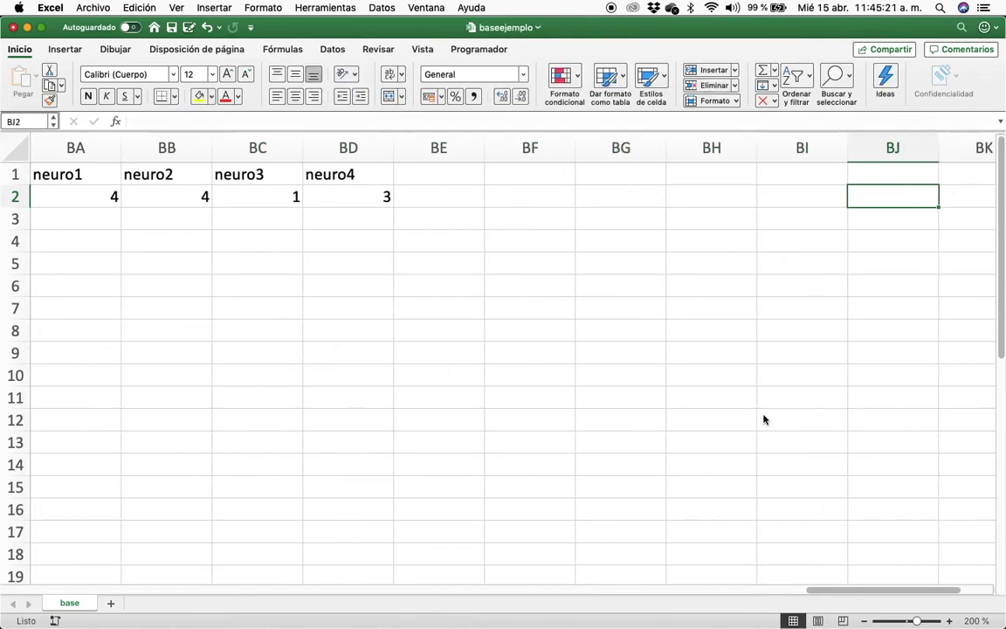
key("Left")
key("Left")
key("Left")
key("Left")
key("Left")
key("Left")
key("Left")
key("Right")
key("Up")
key("Right")
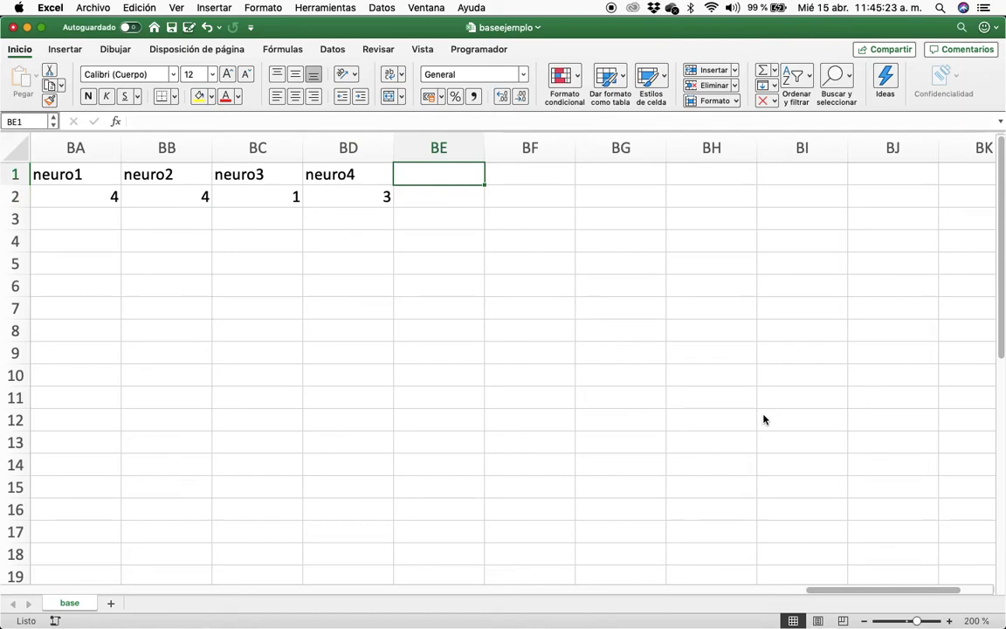
key("Left")
key("Left")
key("Left")
key("Left")
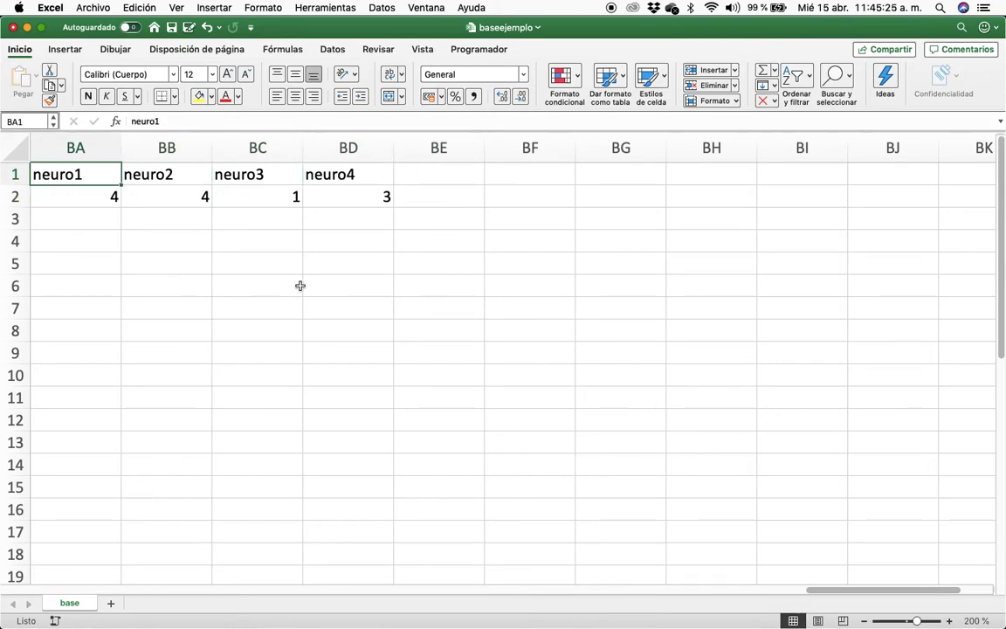
Step: Check the item statements in Word, return to Excel, and rename the third item's header in BC1 as neuro3i
key("super+Tab")
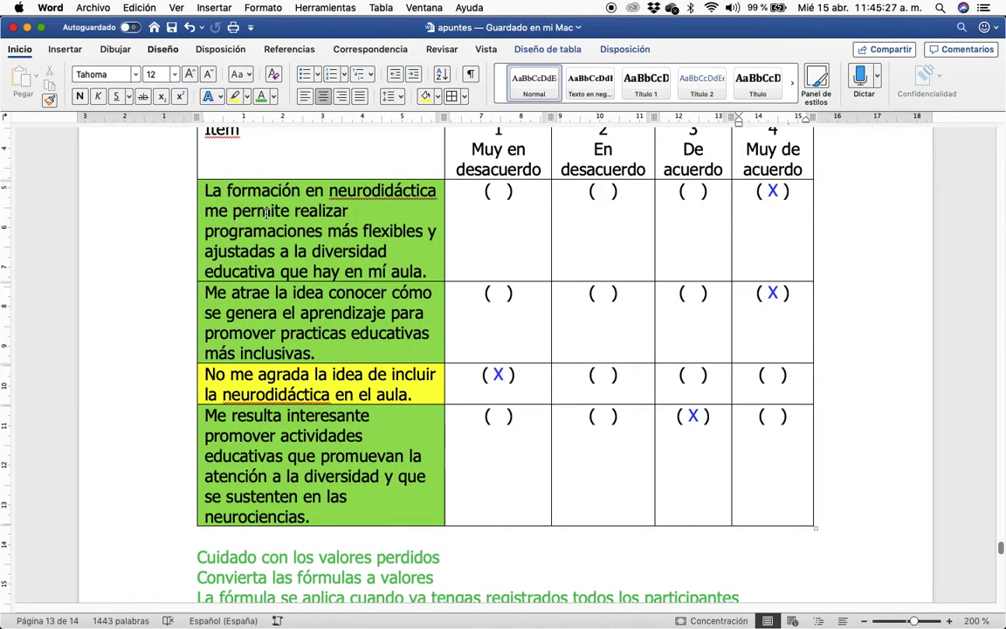
left_click(275, 307)
key("super+Tab")
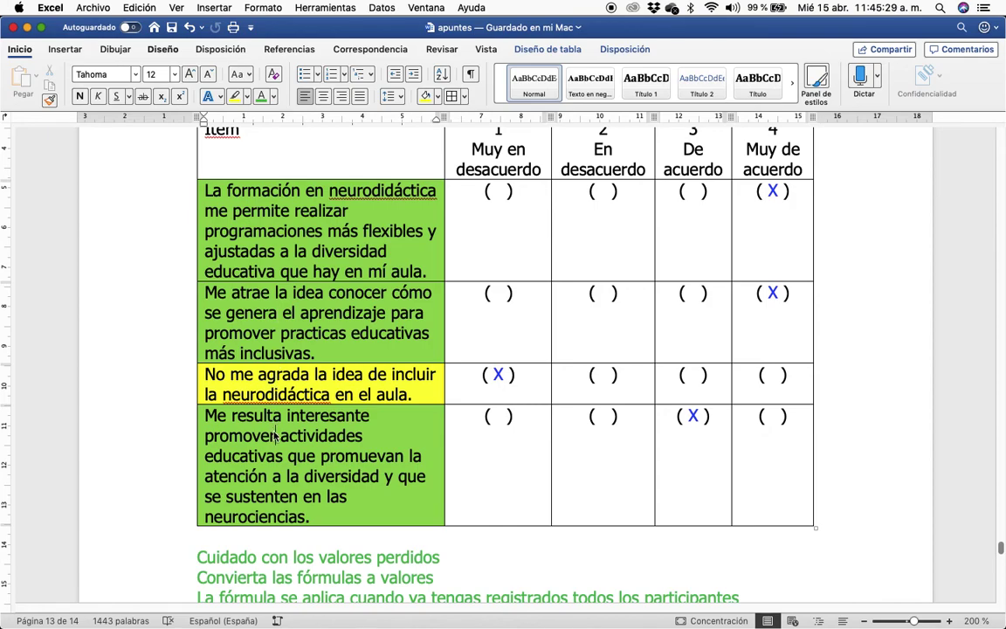
left_click(285, 173)
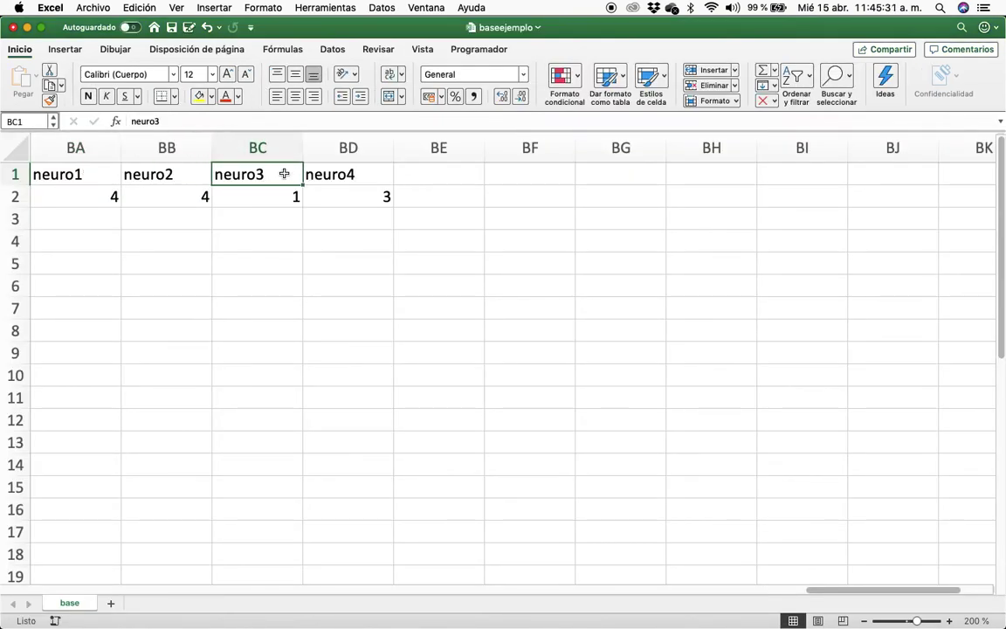
double_click(285, 173)
type("i")
key("Tab")
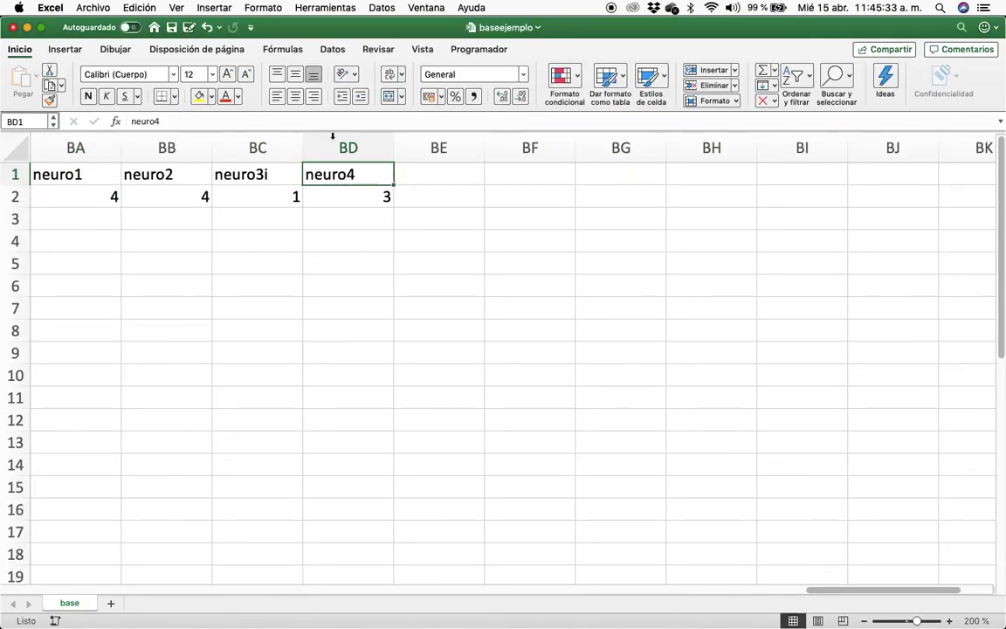
Step: Insert an empty column before neuro4 and copy the neuro3i header into BD1
right_click(321, 143)
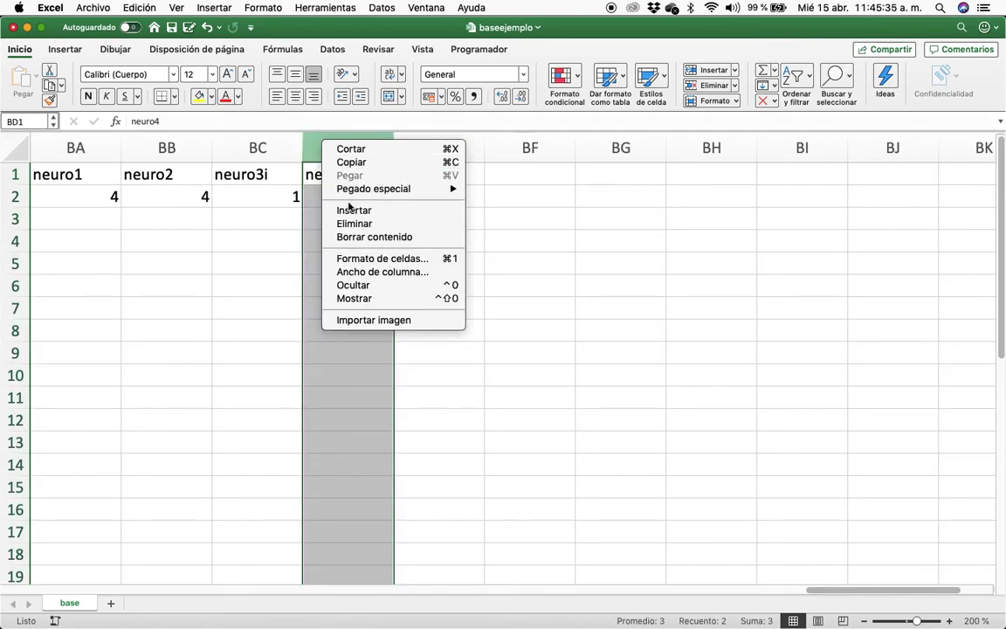
left_click(344, 209)
left_click(272, 181)
key("super+c")
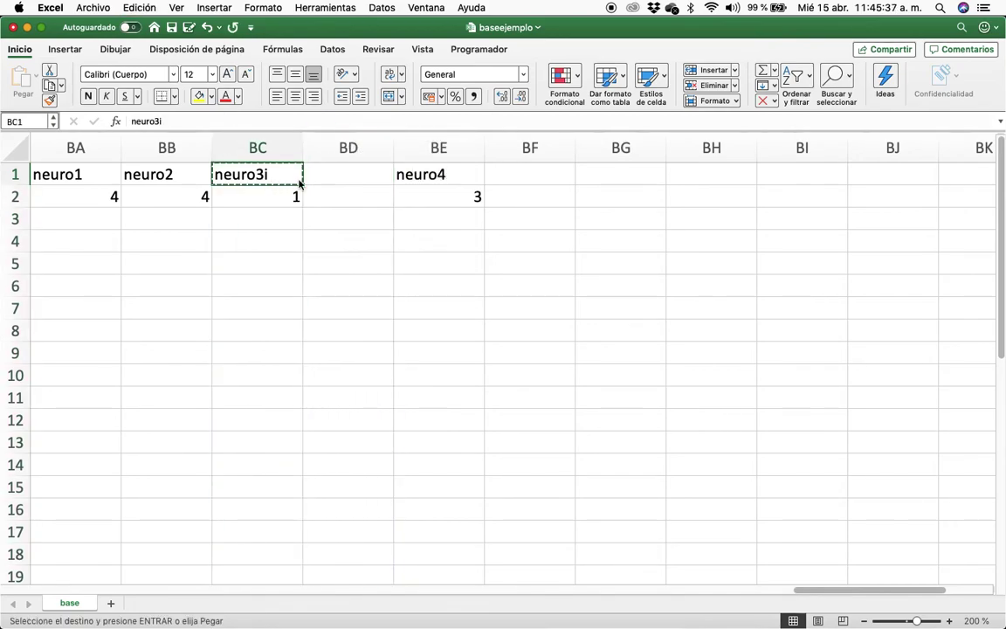
double_click(331, 178)
key("super+v")
key("shift+Left")
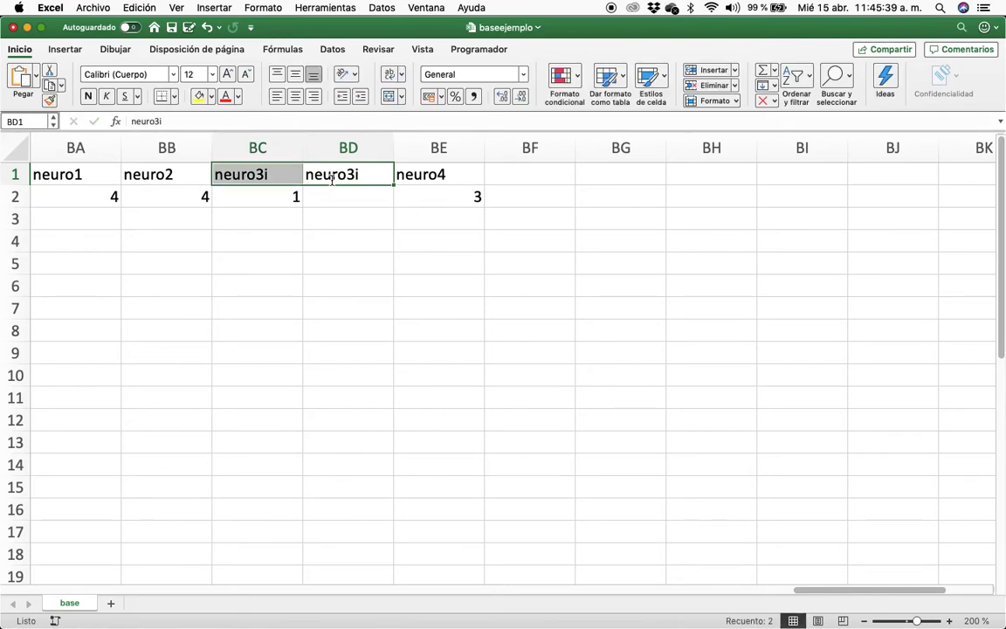
Step: Rename the copied header in BD1 as neuro3r and go to the inverse item's answer in BC2
double_click(365, 181)
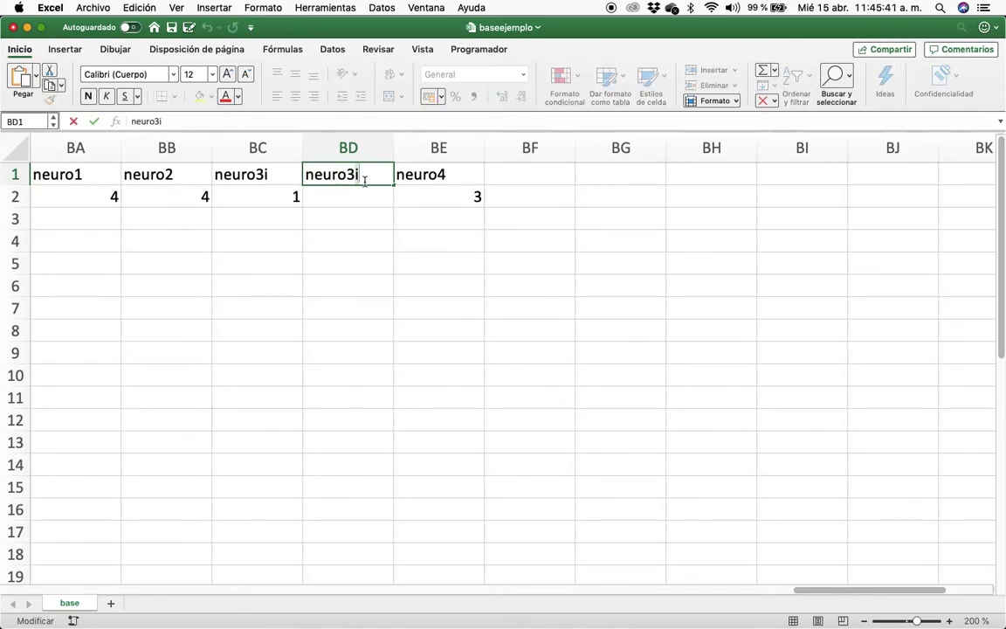
type("r")
key("Return")
key("Left")
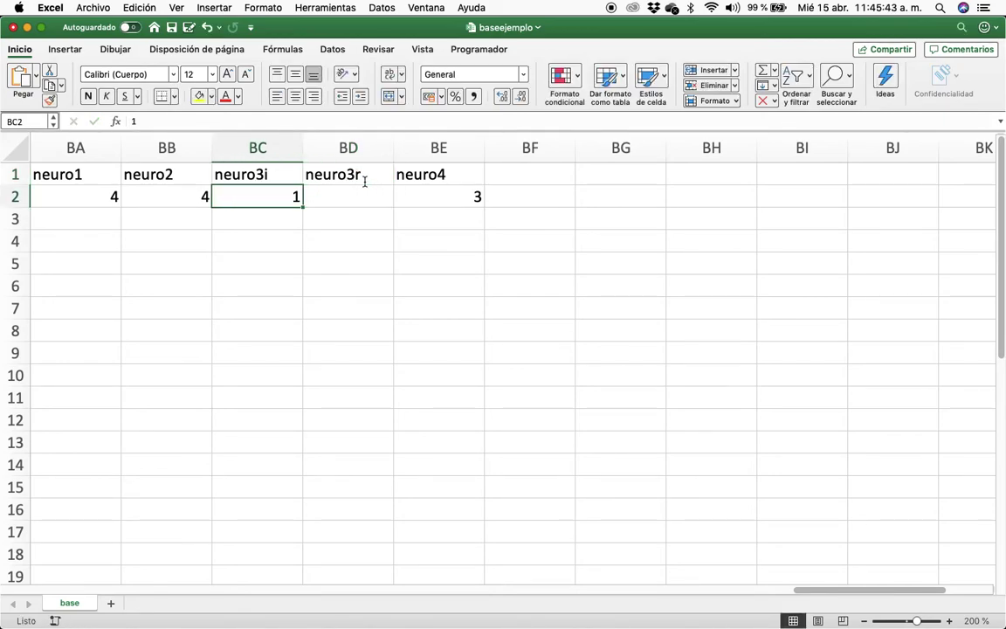
Step: Switch to the Word notes and review the Ejemplo 11 table and the green notes below it
key("super+Tab")
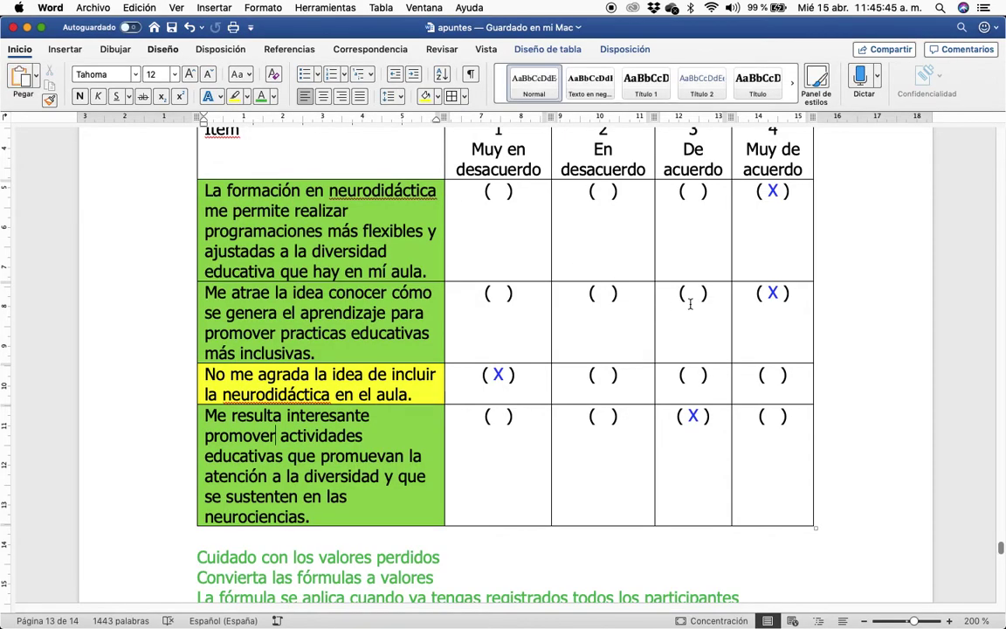
scroll(567, 299, "up", 5)
scroll(567, 303, "down", 1)
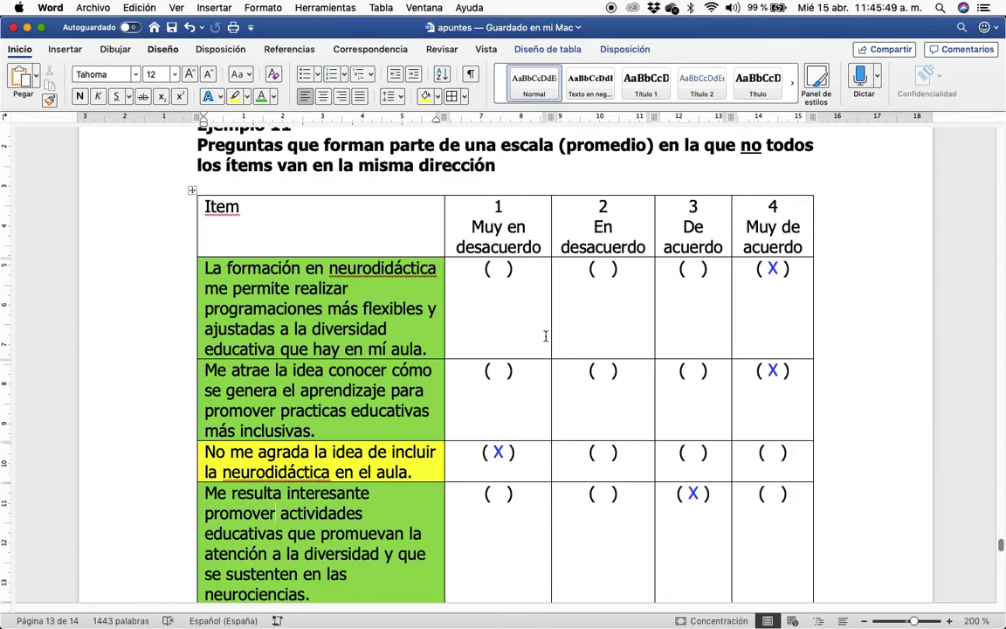
key("super+Tab")
key("super+Tab")
scroll(552, 360, "down", 9)
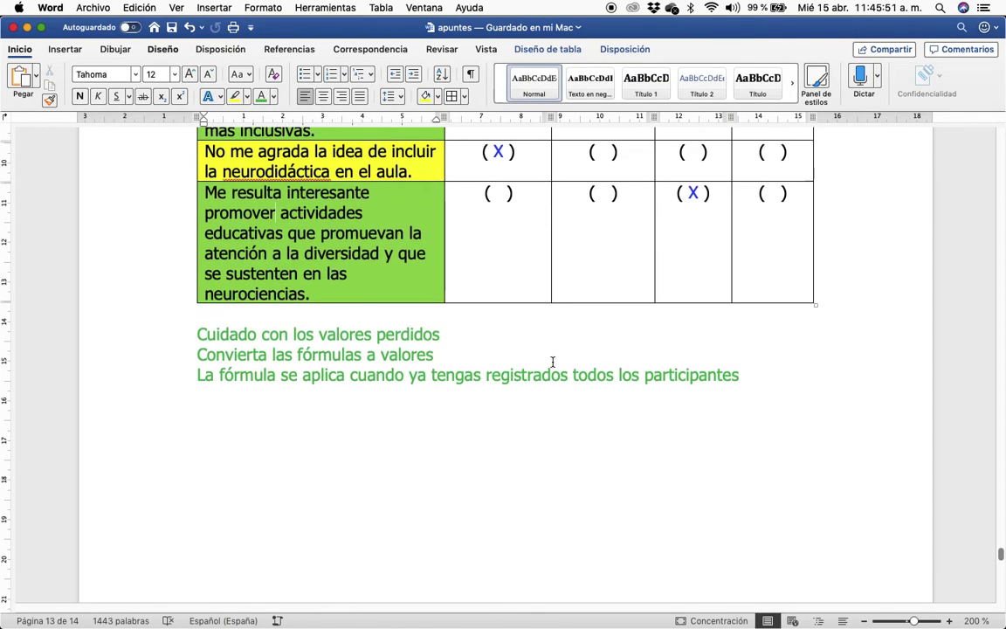
Step: Add the values 1, 2, 3 and 4 on separate lines below the green notes, leaving a blank line first
scroll(552, 361, "down", 3)
left_click(770, 257)
key("Return")
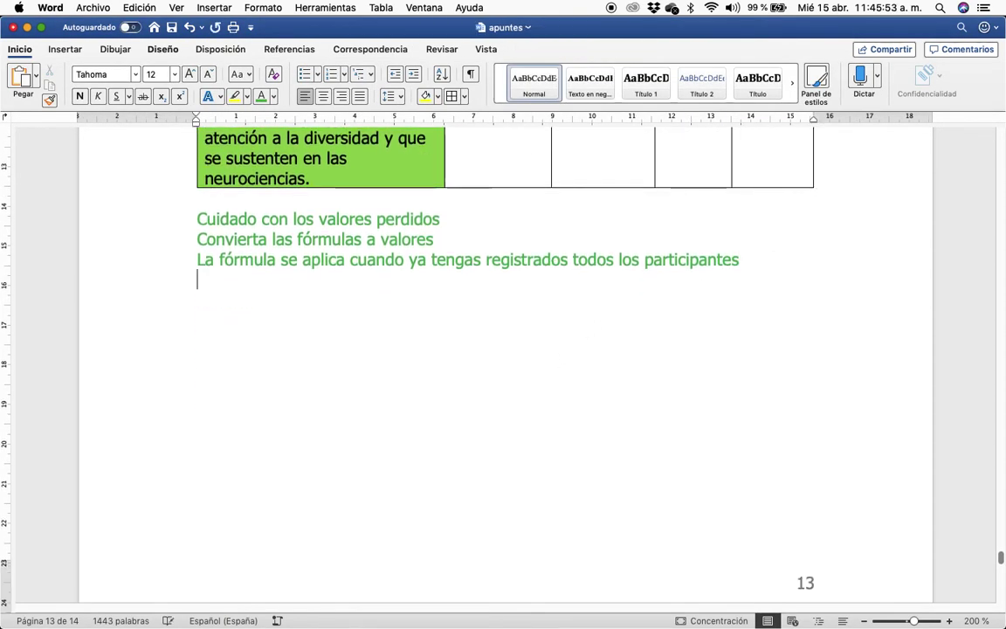
key("Return")
type("1")
key("Return")
type("2")
key("Return")
type("3")
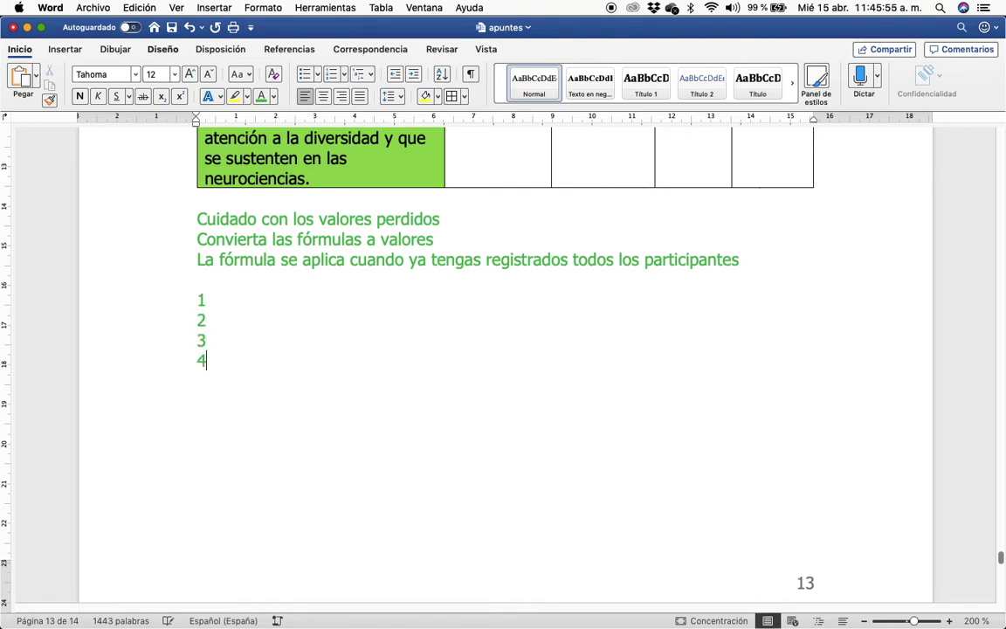
Step: Complete the four lines as the inverse-item recoding key: 1=4, 2=3, 3=2 and 4=1
type("=")
key("Down")
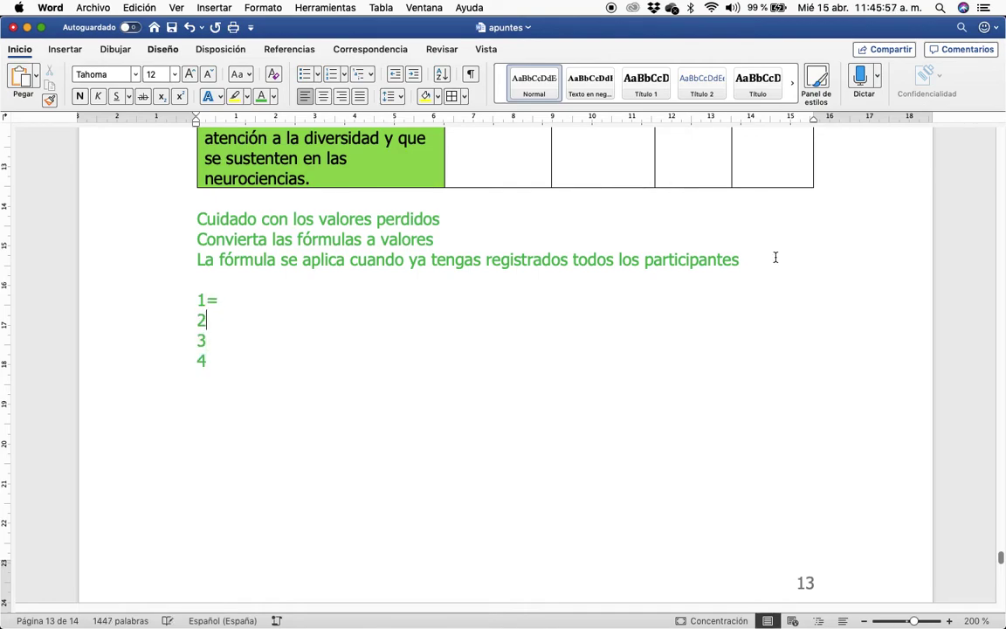
type("=")
key("Down")
type("0=")
key("Down")
type("=")
key("Down")
key("Down")
type("1")
key("Up")
type("3")
key("Up")
type("4")
scroll(503, 349, "up", 5)
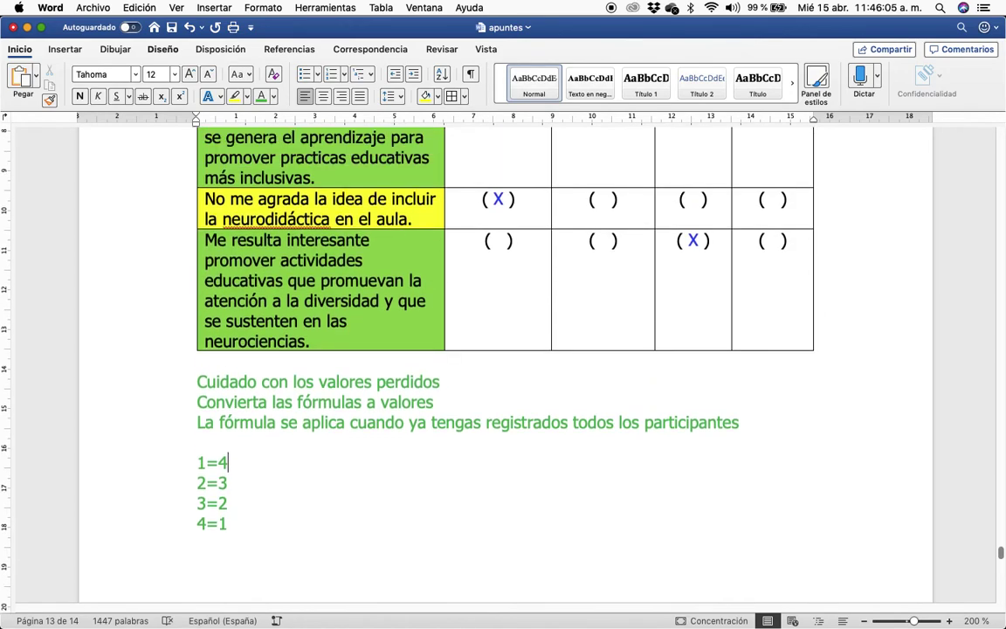
Step: Go over the recoding lines one by one and compare them with the inverse item's answer in the table
left_click(174, 483)
left_click(158, 504)
left_click(155, 525)
scroll(283, 494, "up", 6)
scroll(283, 495, "down", 3)
scroll(283, 494, "down", 3)
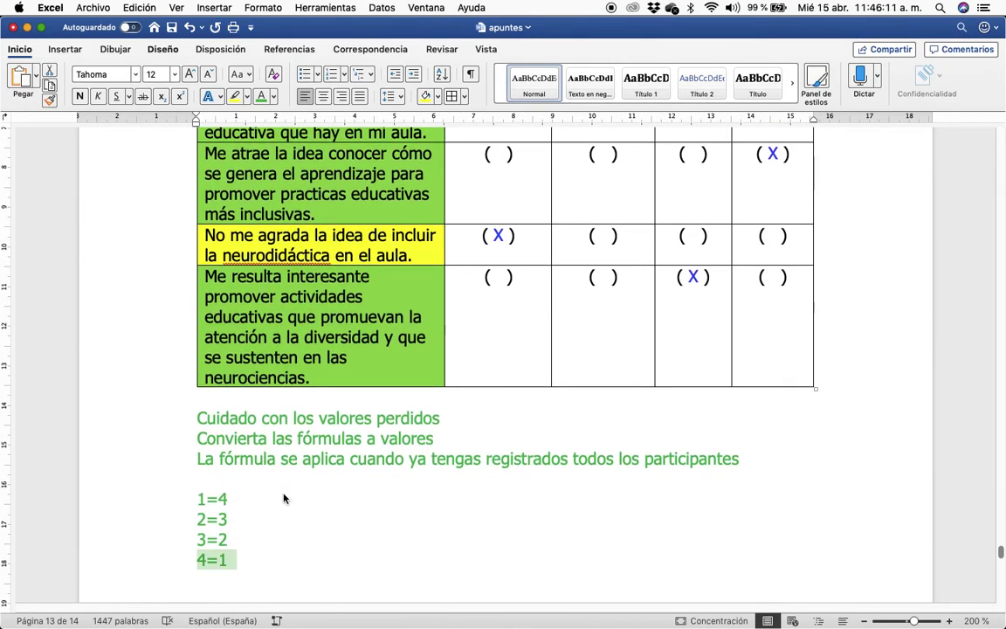
Step: Switch to Excel, check the 1=4 line in the Word notes, and enter 4 as the neuro3r answer in BD2
key("super+Tab")
key("Right")
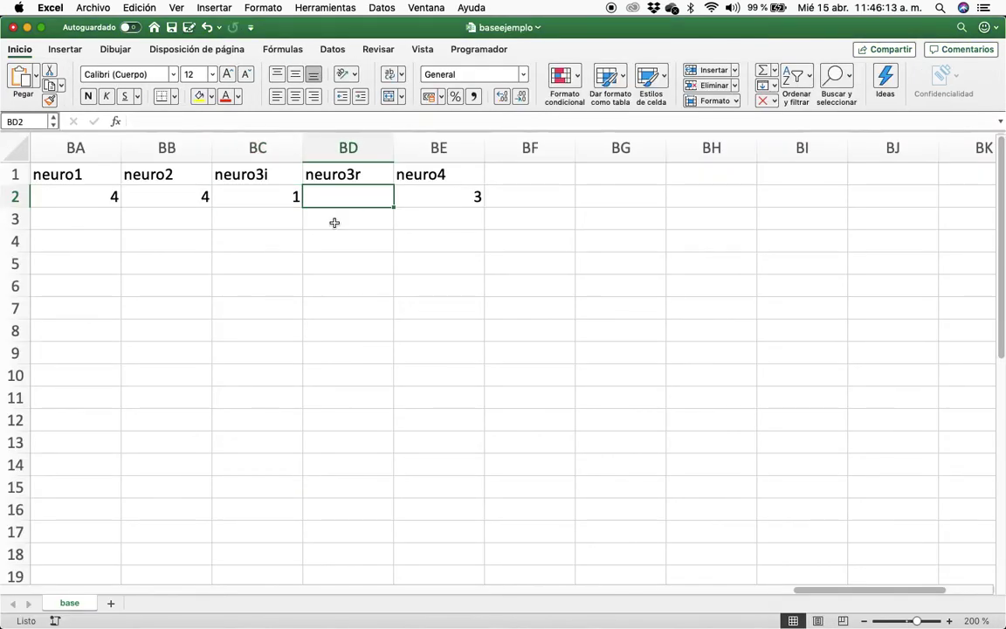
key("super+Tab")
left_click(252, 496)
key("super+Tab")
type("4")
key("Return")
Step: Save the workbook and enter the scale header neurodidactica in BF1
key("Up")
key("Right")
key("Right")
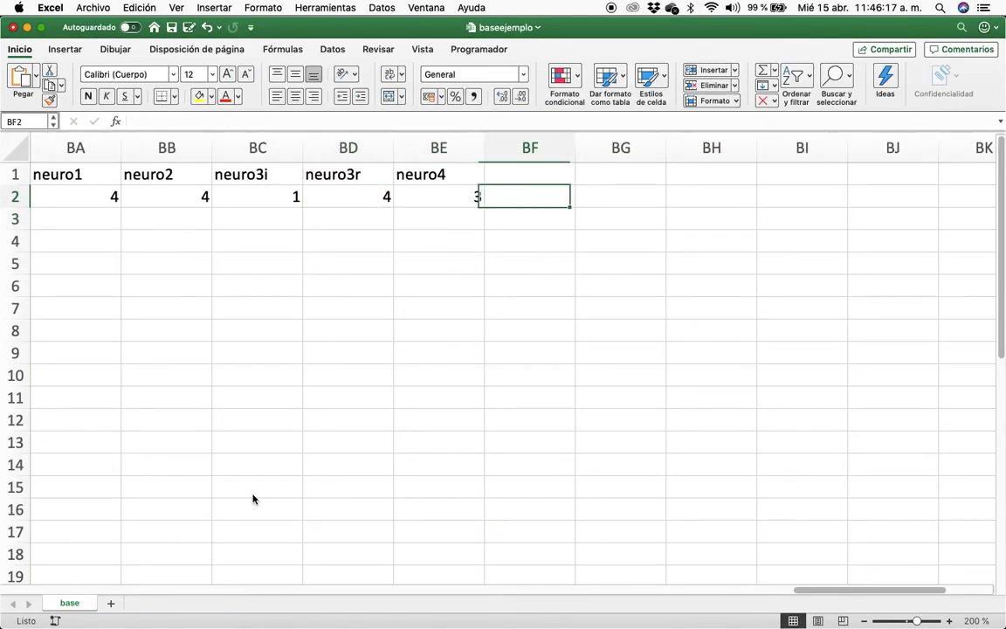
key("Up")
key("super+s")
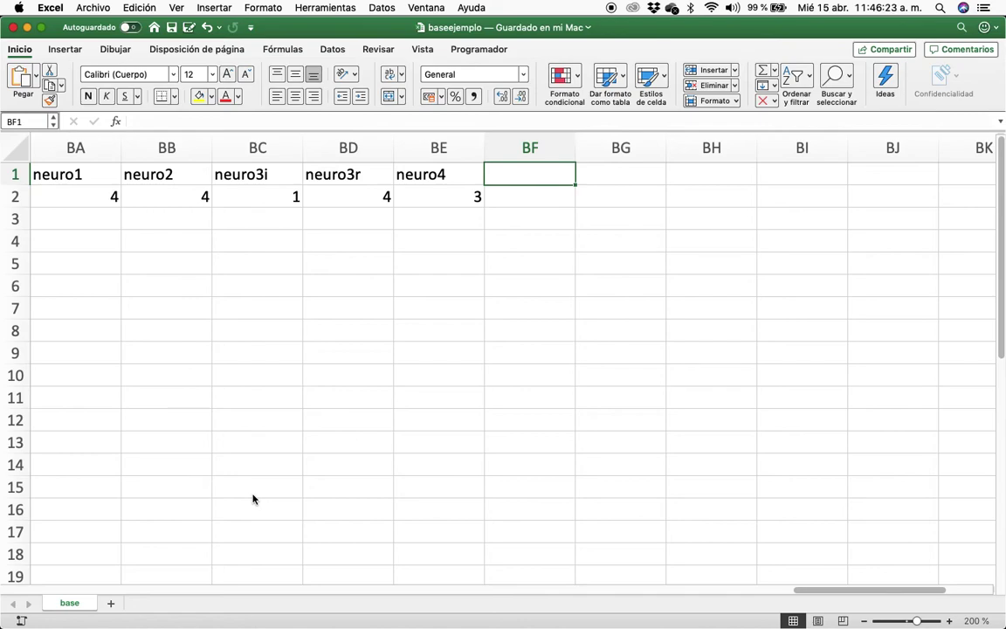
type("neurodica")
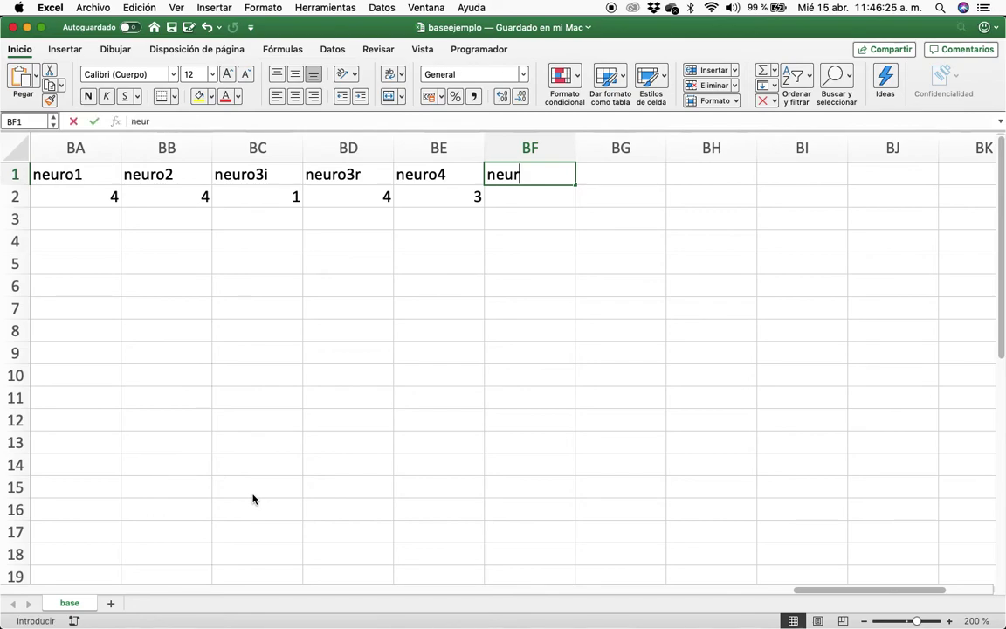
key("BackSpace")
key("BackSpace")
type("dact")
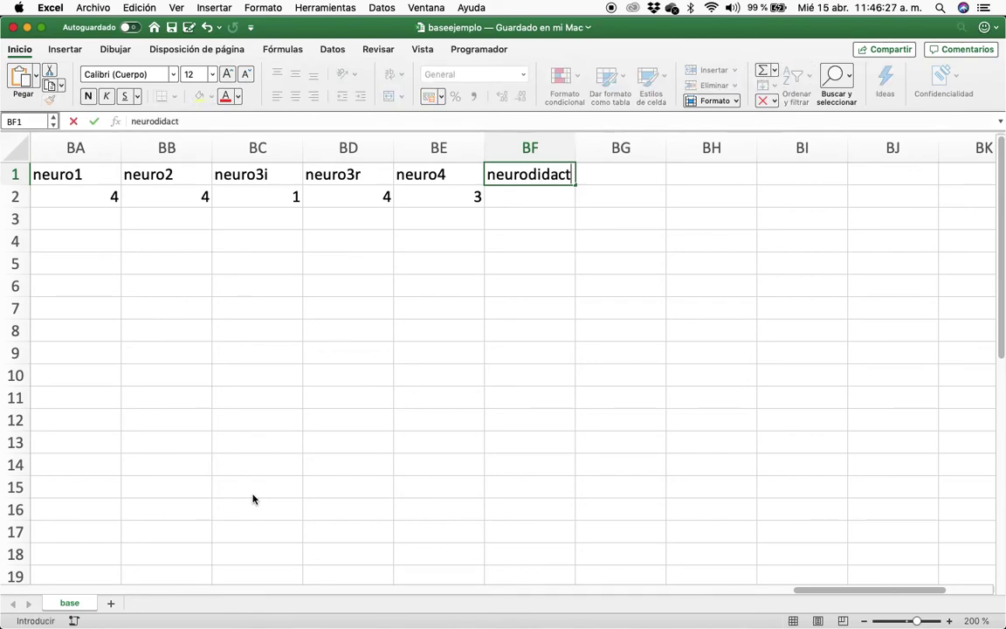
type("ica")
key("Return")
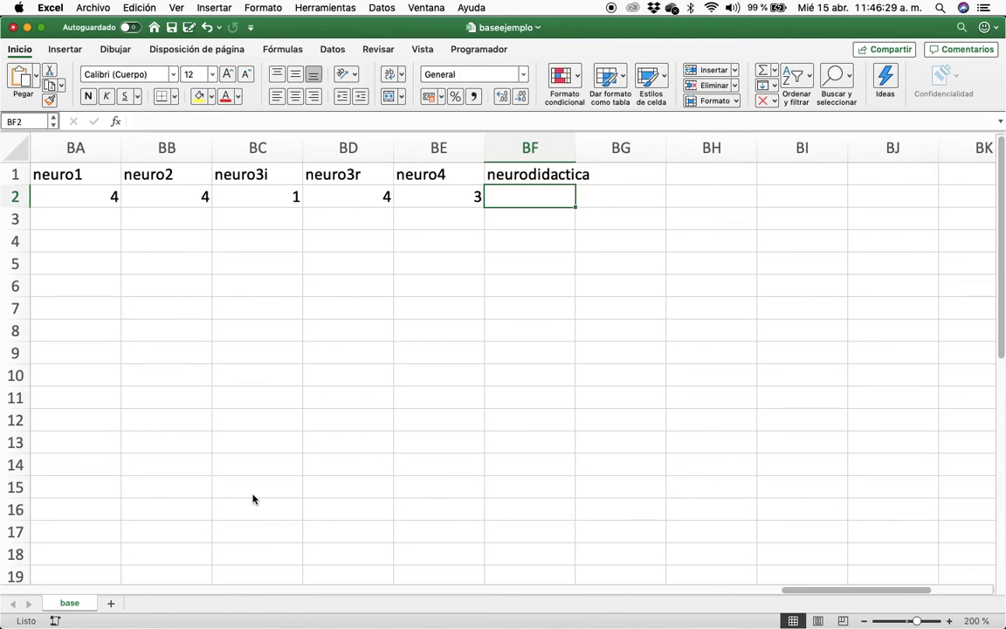
Step: Enter the formula =PROMEDIO(BA2;BB2;BD2;BE2) in BF2 to average the items using neuro3r instead of neuro3i
type("=PROMEDIO(")
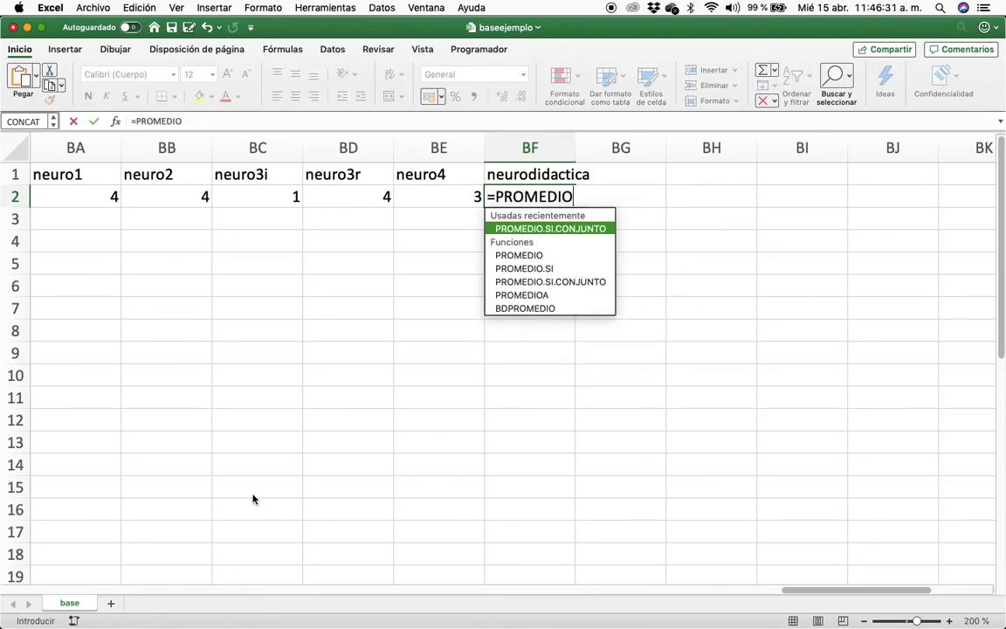
left_click(88, 192)
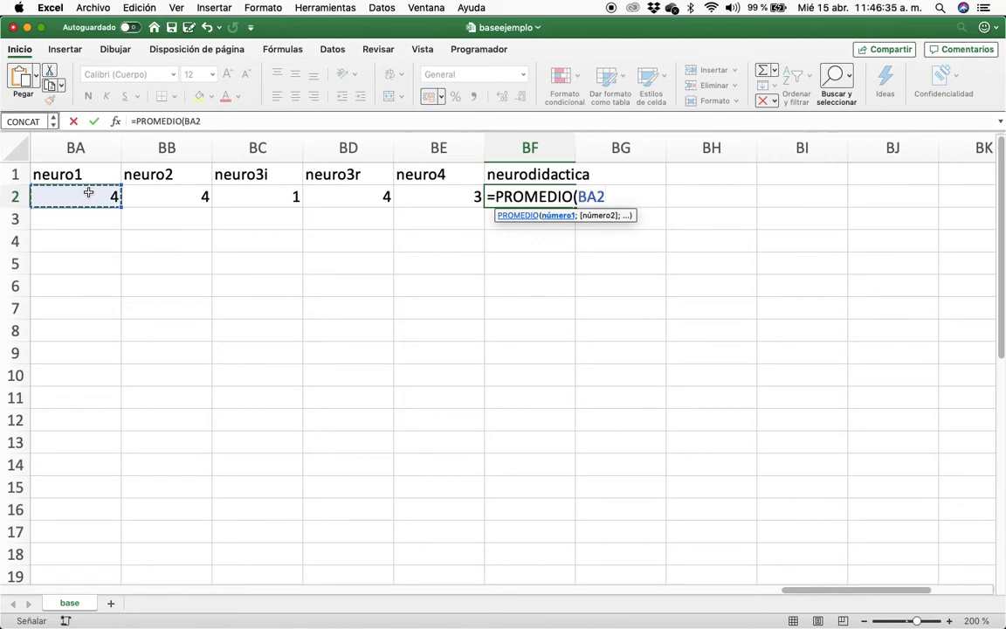
type(";")
left_click(162, 194)
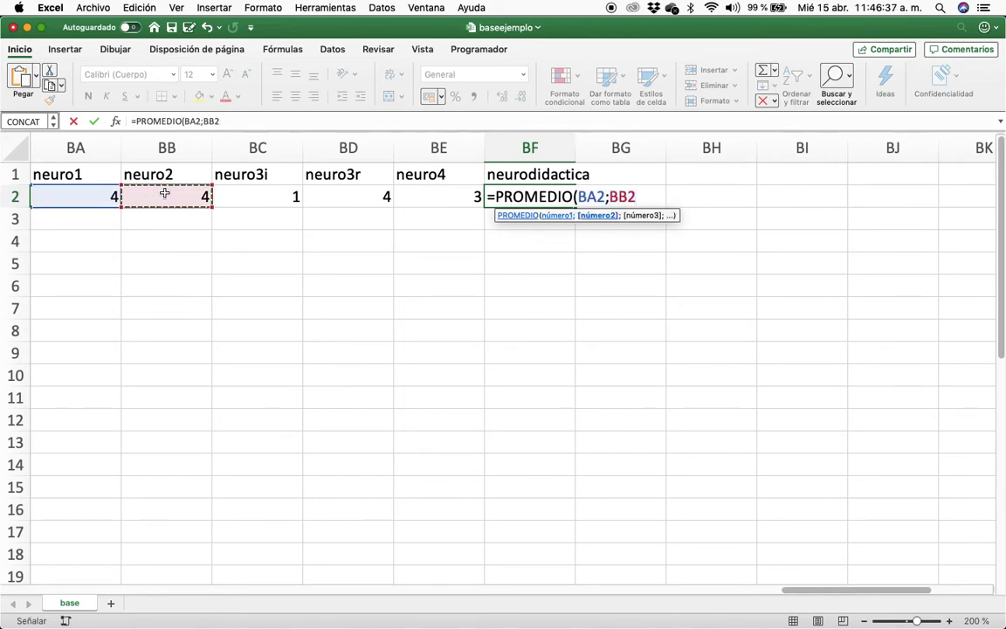
type(";")
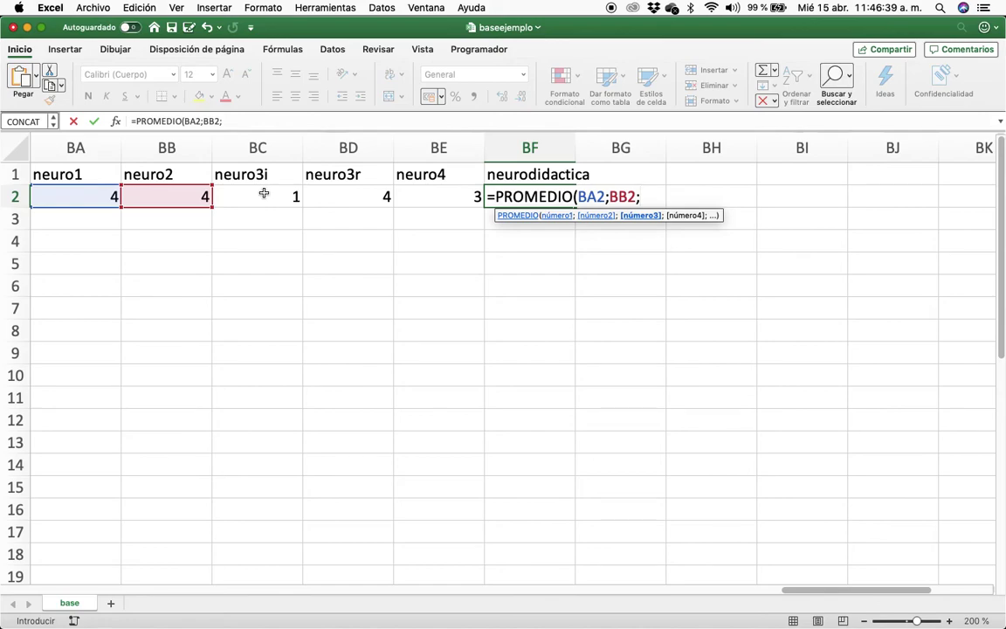
left_click(345, 197)
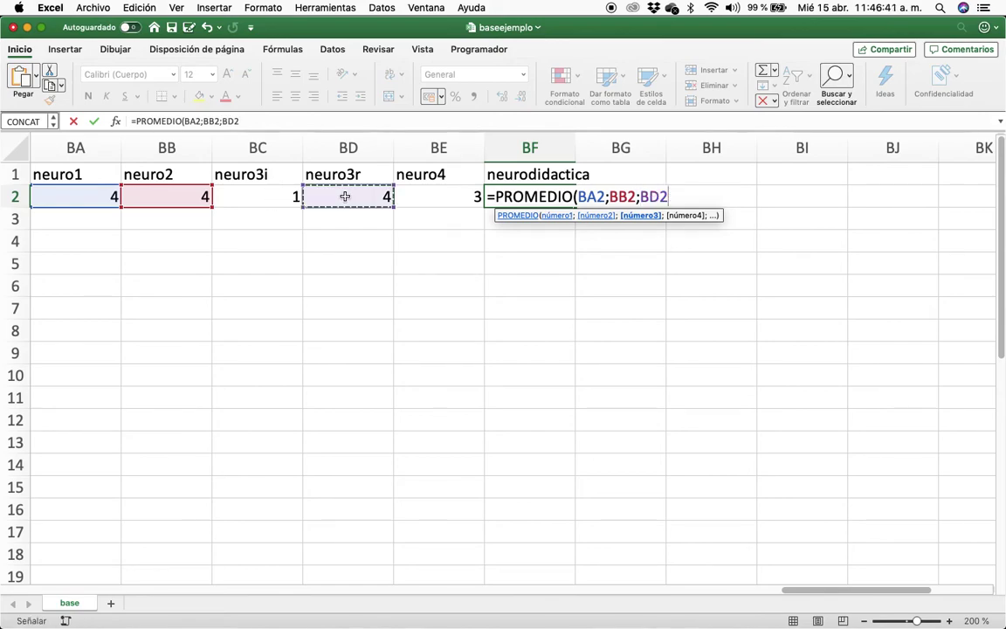
type(";")
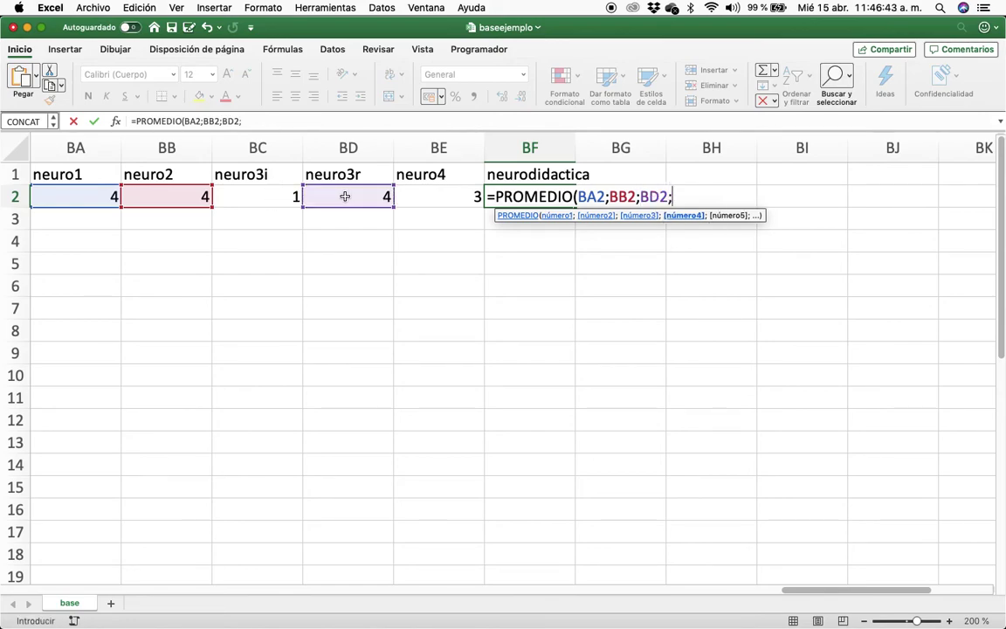
left_click(457, 196)
key("Return")
key("Up")
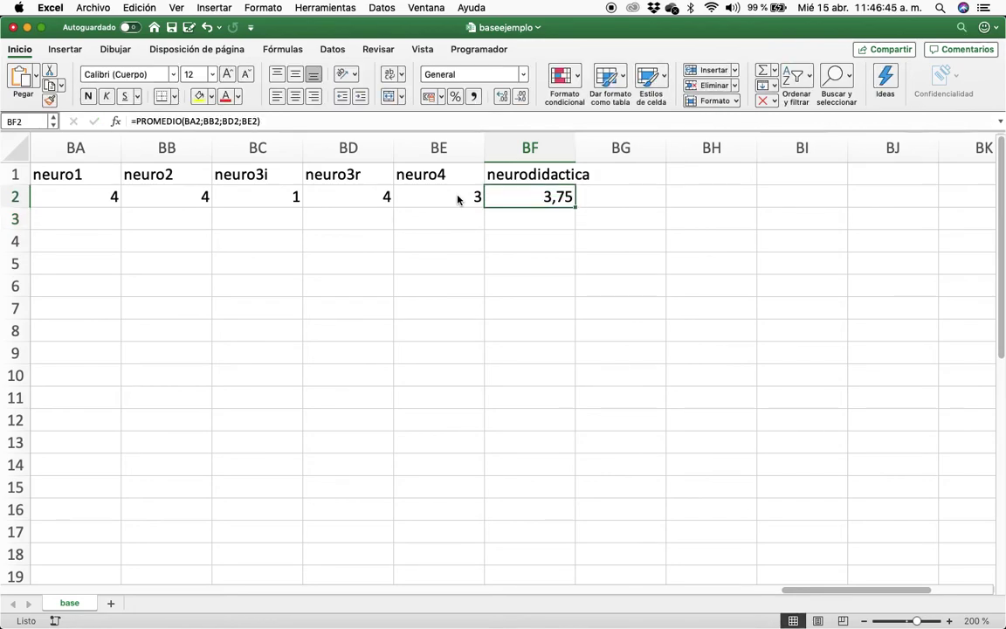
Step: Autofit column BF to the neurodidactica header and save the workbook
double_click(575, 142)
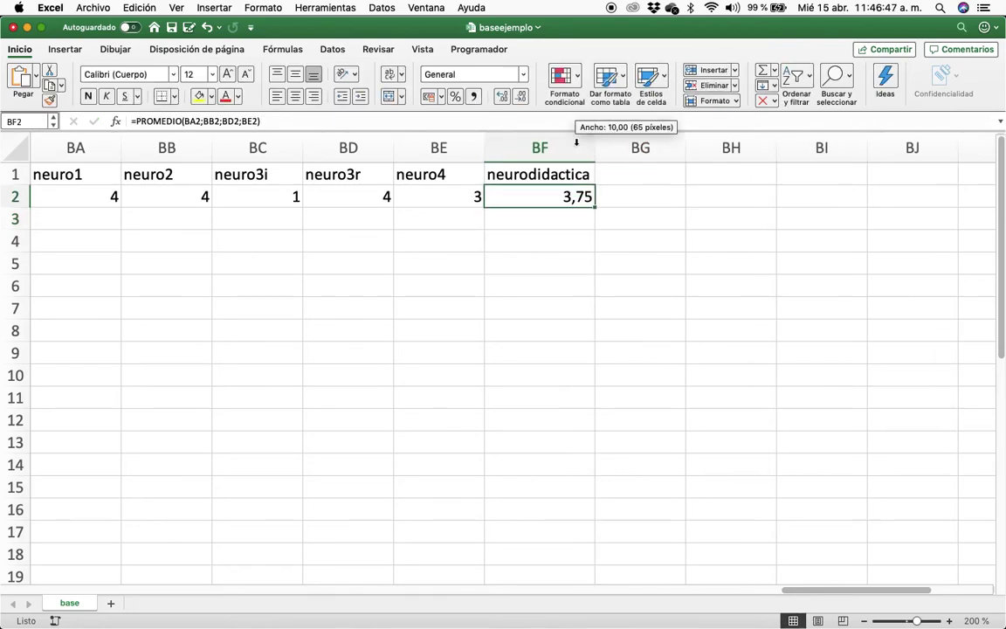
left_click(538, 174)
key("Down")
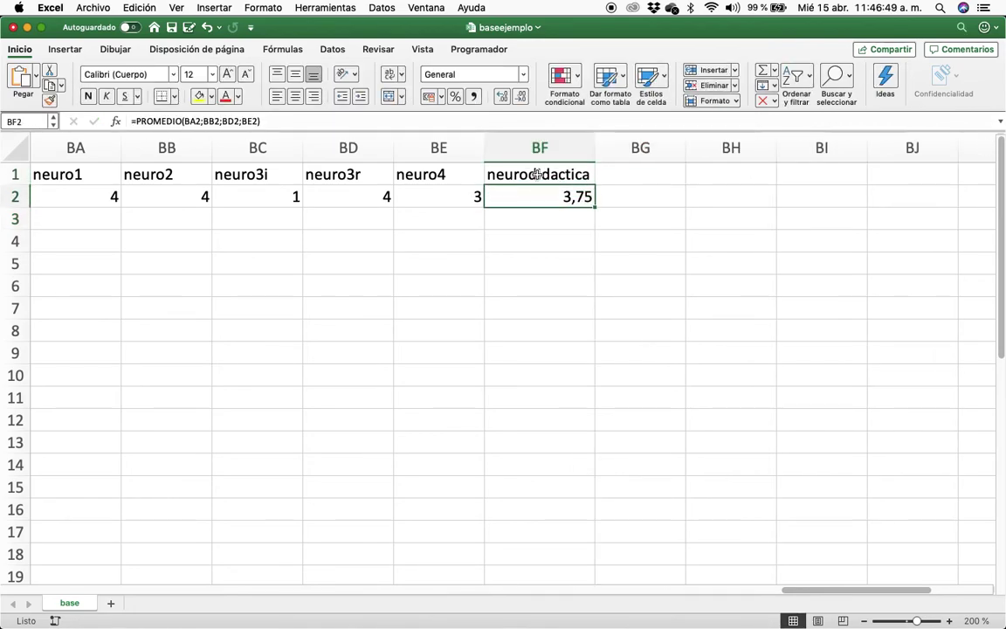
key("Left")
key("Left")
key("Left")
key("super+s")
Step: Review the item headers and answers in BA to BE and the neurodidactica average formula in BF2
key("Up")
key("Down")
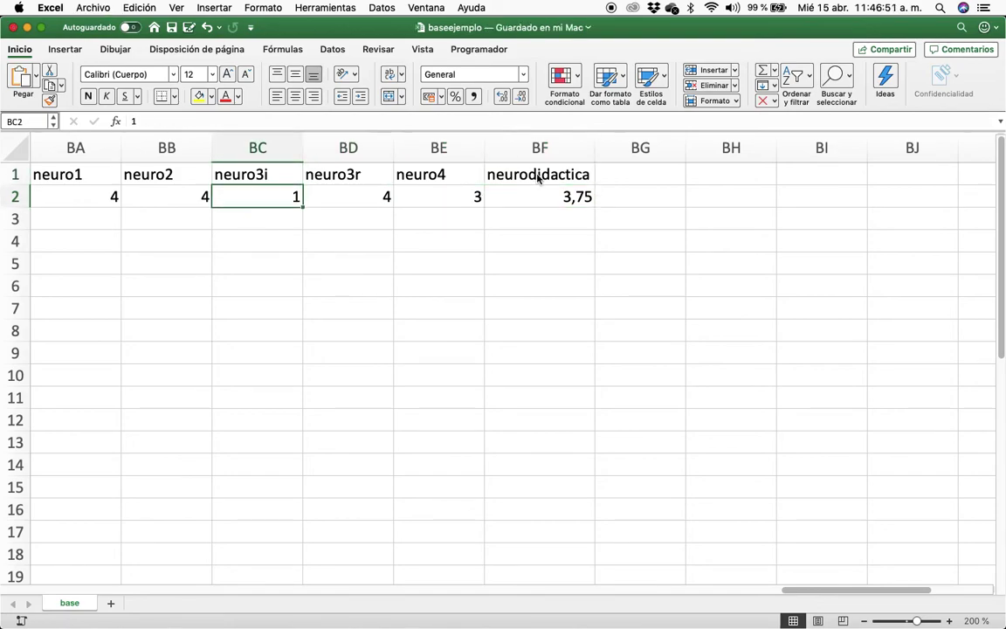
key("Right")
key("Right")
key("Right")
key("Up")
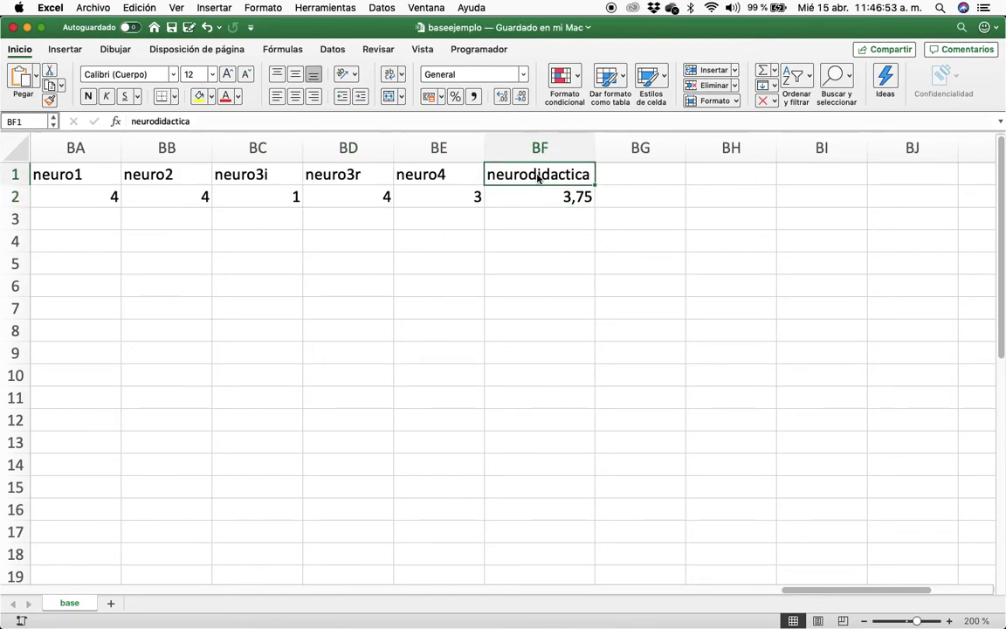
key("Down")
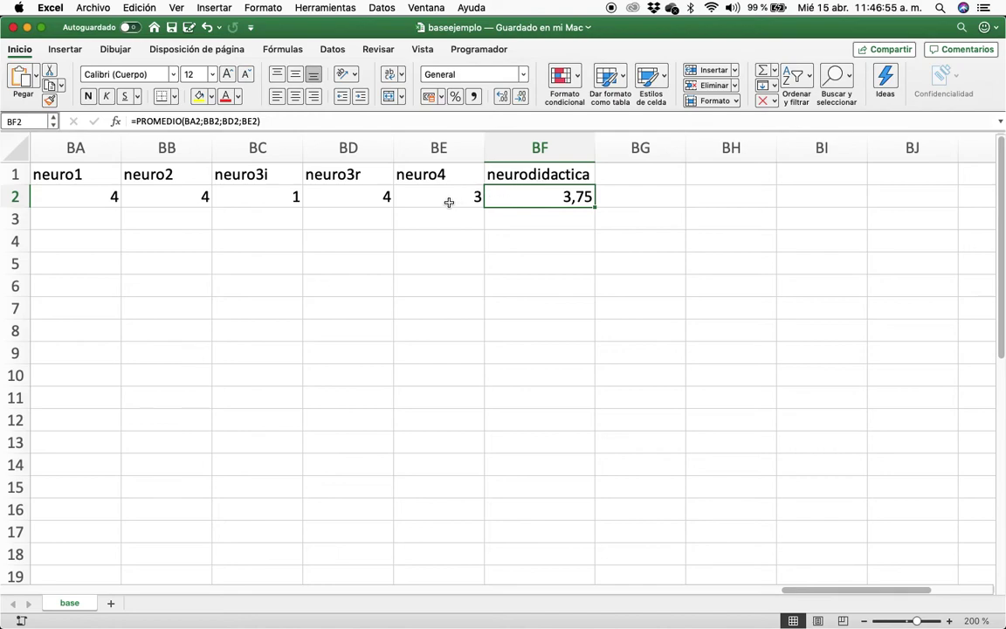
left_click(544, 171)
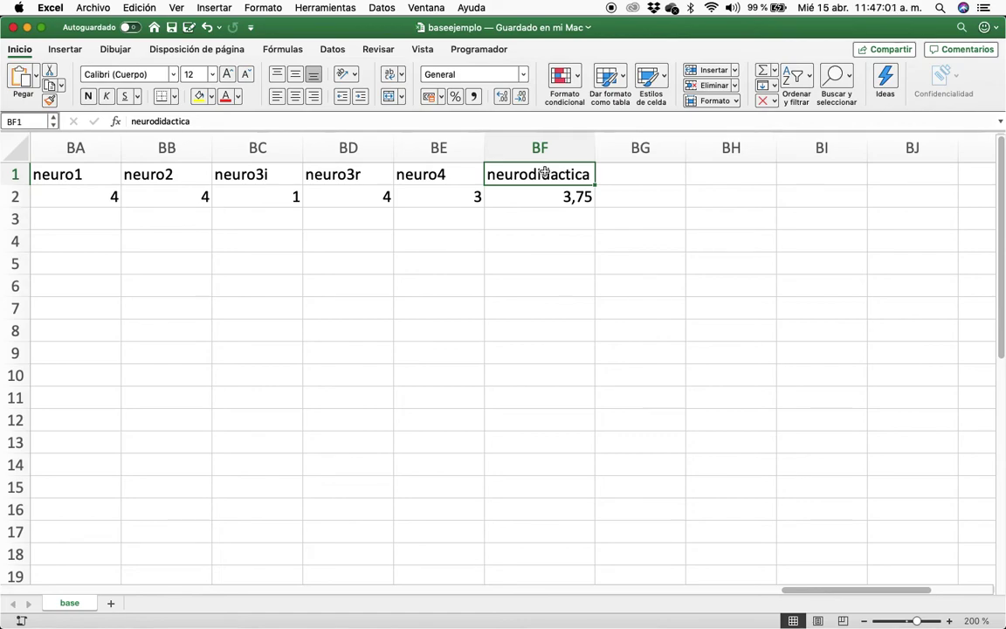
key("Left")
key("Right")
key("Down")
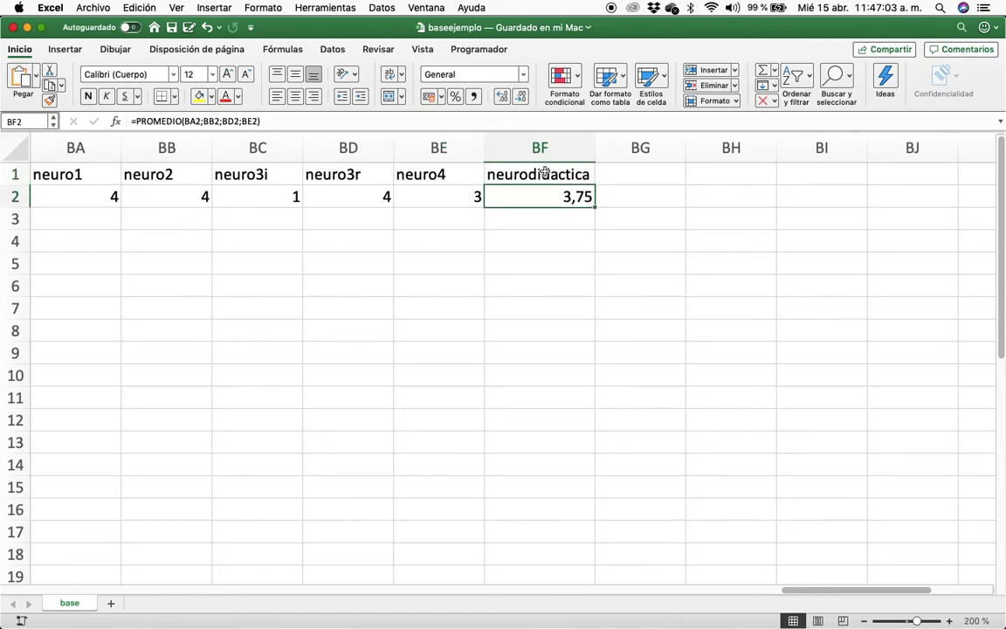
key("Left")
key("Up")
key("Right")
key("Down")
key("Left")
key("Left")
key("Left")
key("Left")
key("Left")
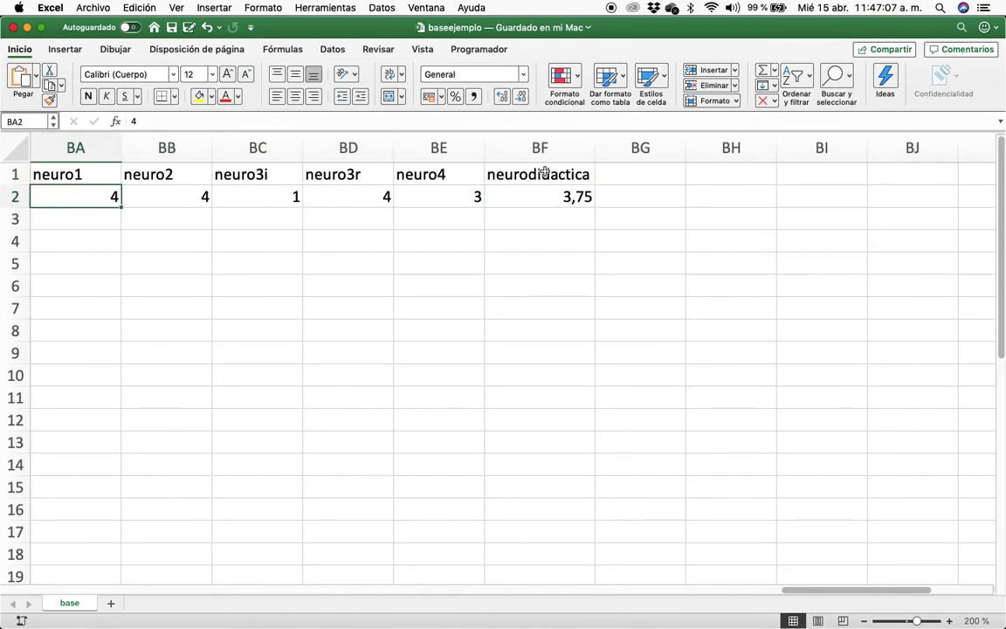
key("Up")
key("Right")
key("Right")
key("Right")
key("Right")
key("Right")
key("Down")
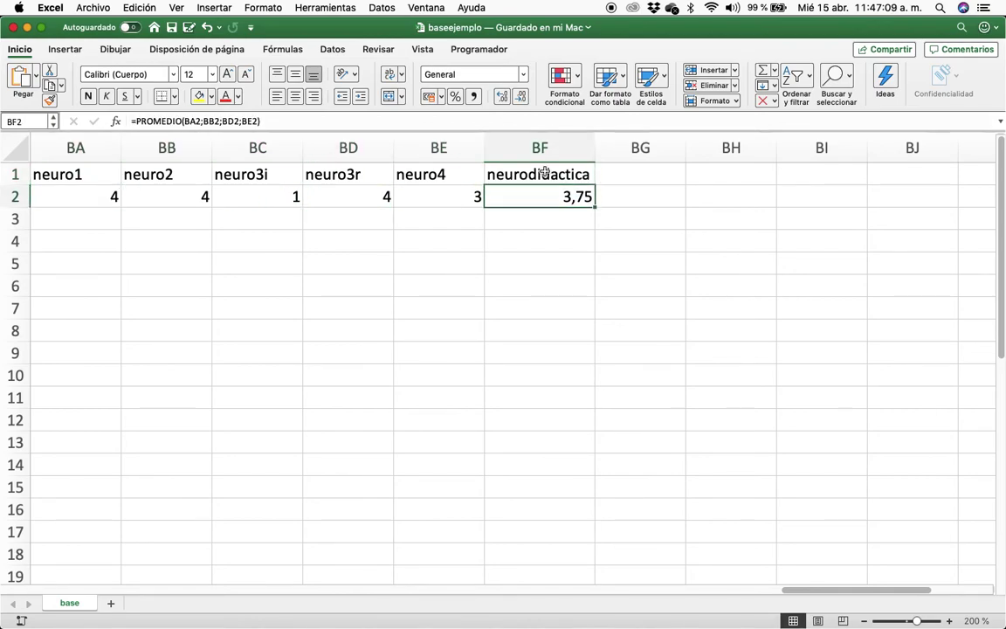
Step: Switch to Word, select the note "Cuidado con los valores perdidos" to point it out, and return to Excel
key("super+Tab")
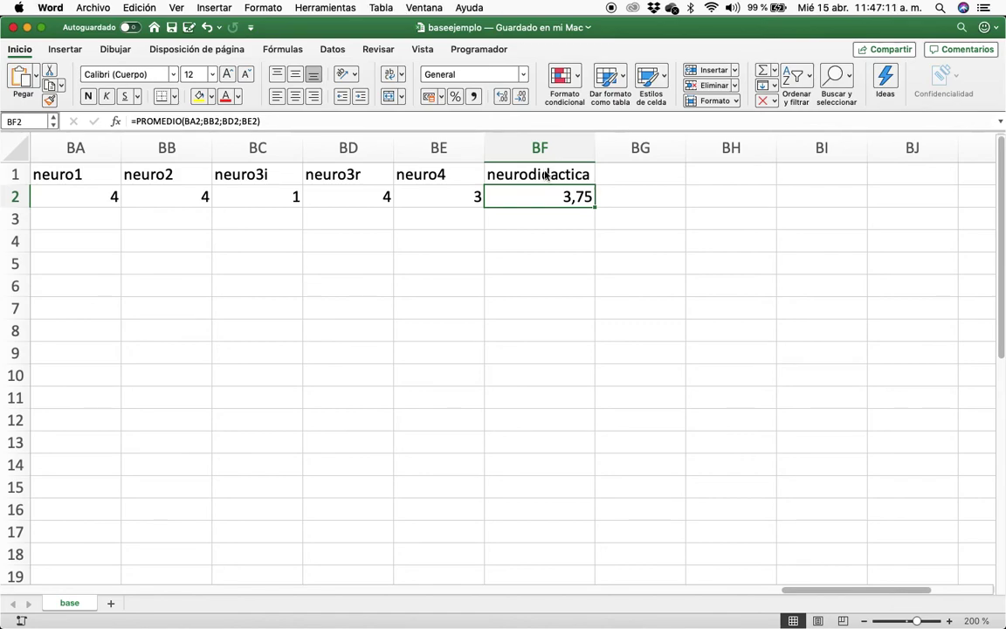
scroll(578, 364, "down", 4)
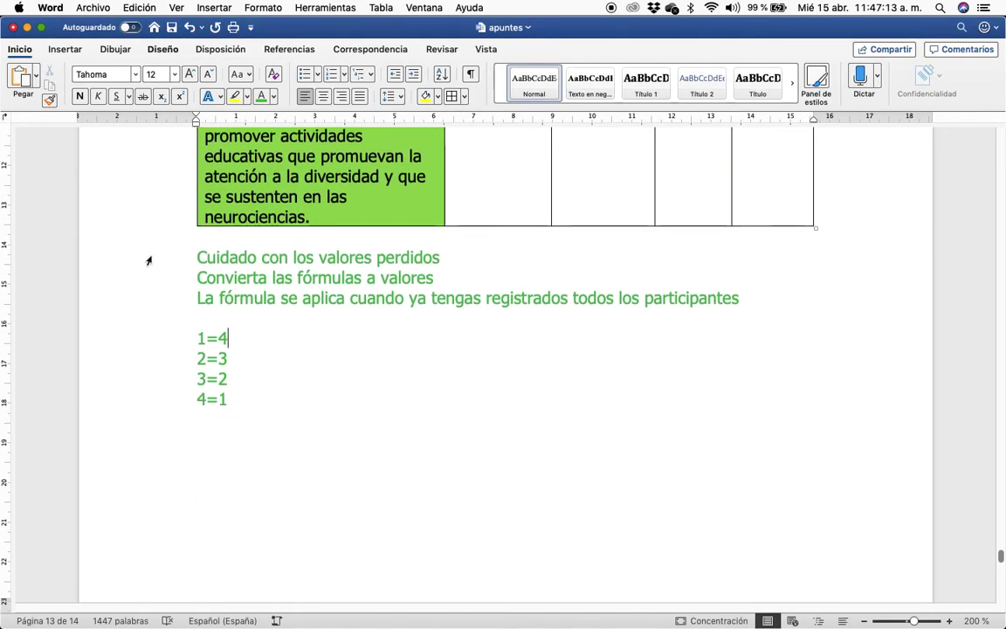
triple_click(322, 262)
key("super+Tab")
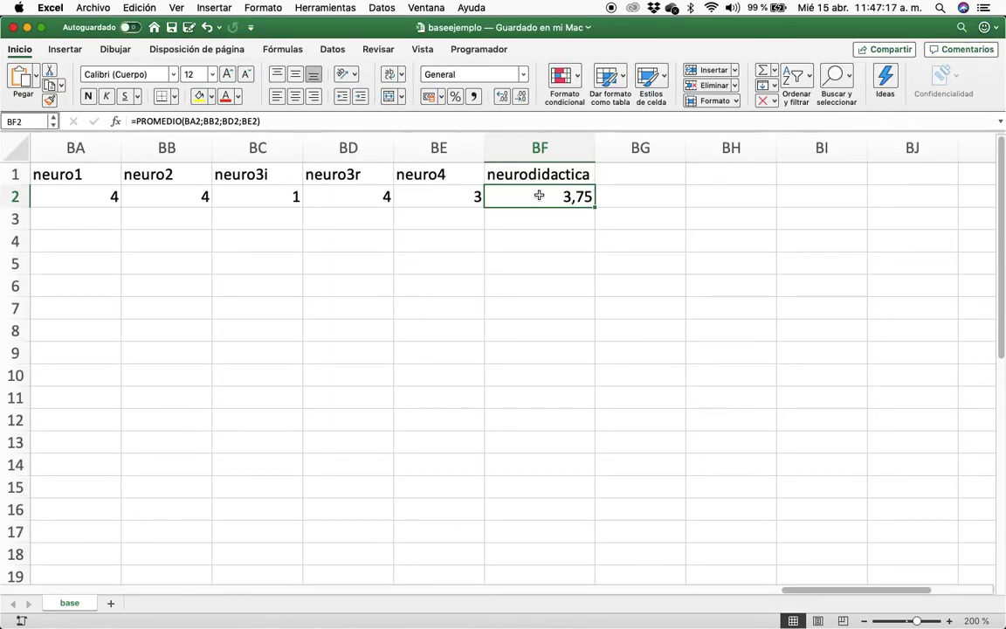
Step: Try the missing-value code 99 as the neuro2 answer in BB2, and undo the entry
key("Left")
key("Left")
key("Left")
key("Left")
key("Left")
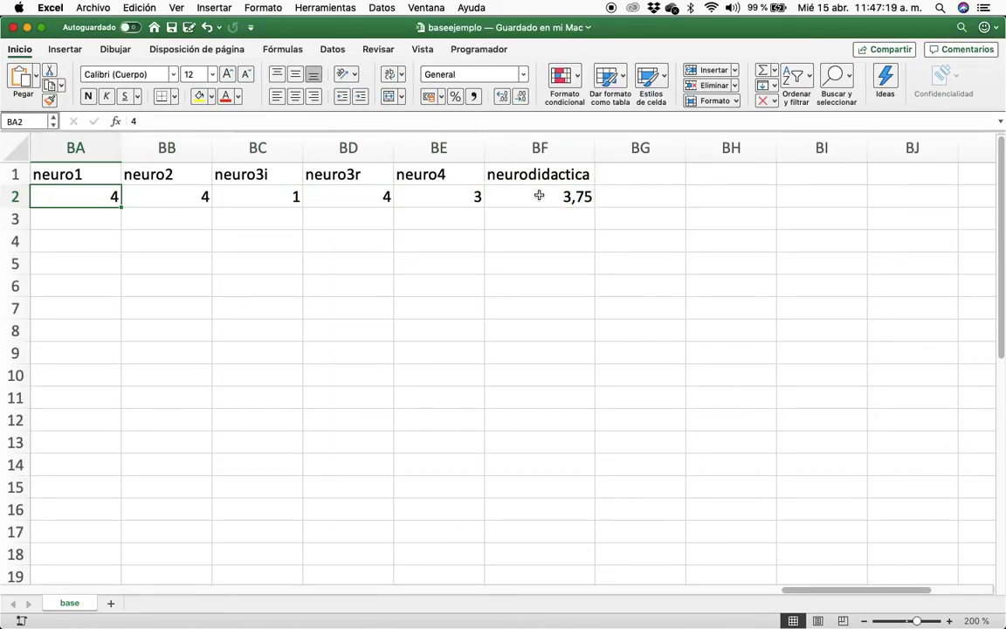
key("Right")
type("99")
key("Return")
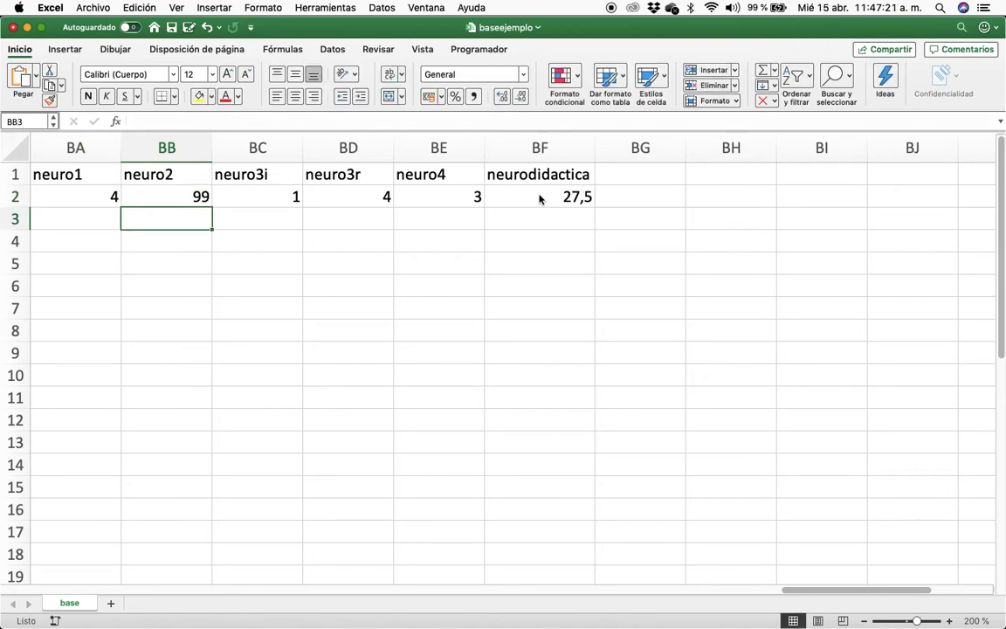
key("Up")
key("super+z")
Step: Point out the note "Convierta las fórmulas a valores" in Word, and select the average in BF2 back in Excel
key("super+Tab")
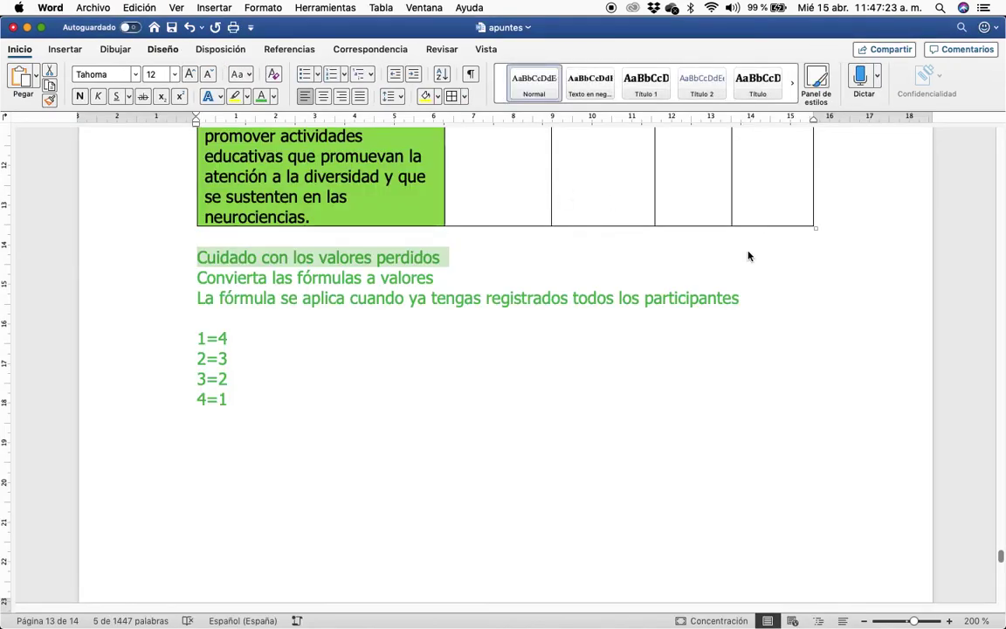
left_click(146, 280)
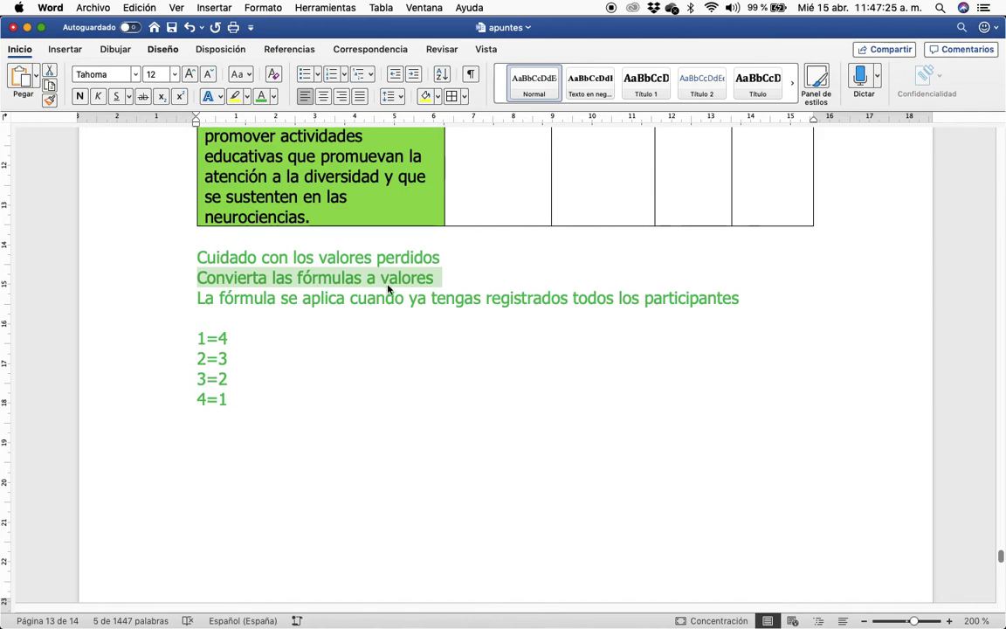
key("super+Tab")
left_click(543, 197)
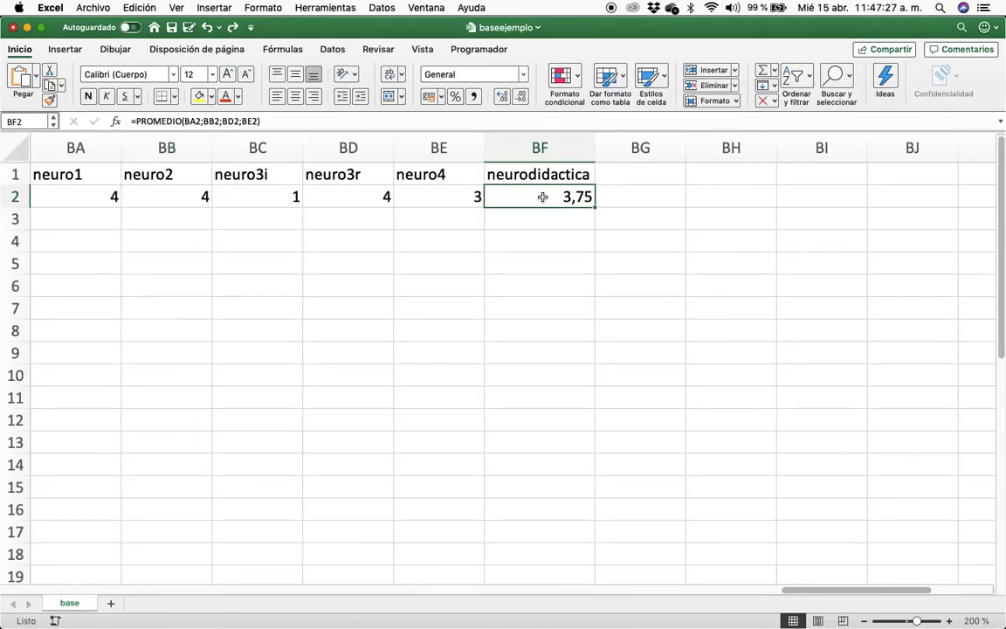
Step: Point out the Word note "La fórmula se aplica cuando ya tengas registrados todos los participantes", and select the neurodidactica header back in Excel
key("super+Tab")
left_click(150, 301)
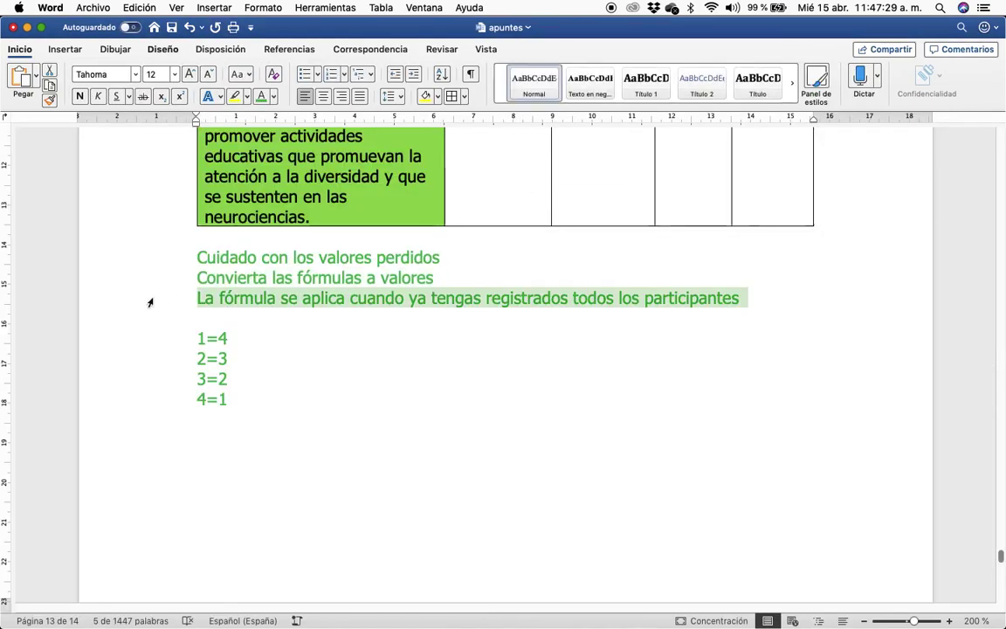
left_click(595, 298)
key("super+Tab")
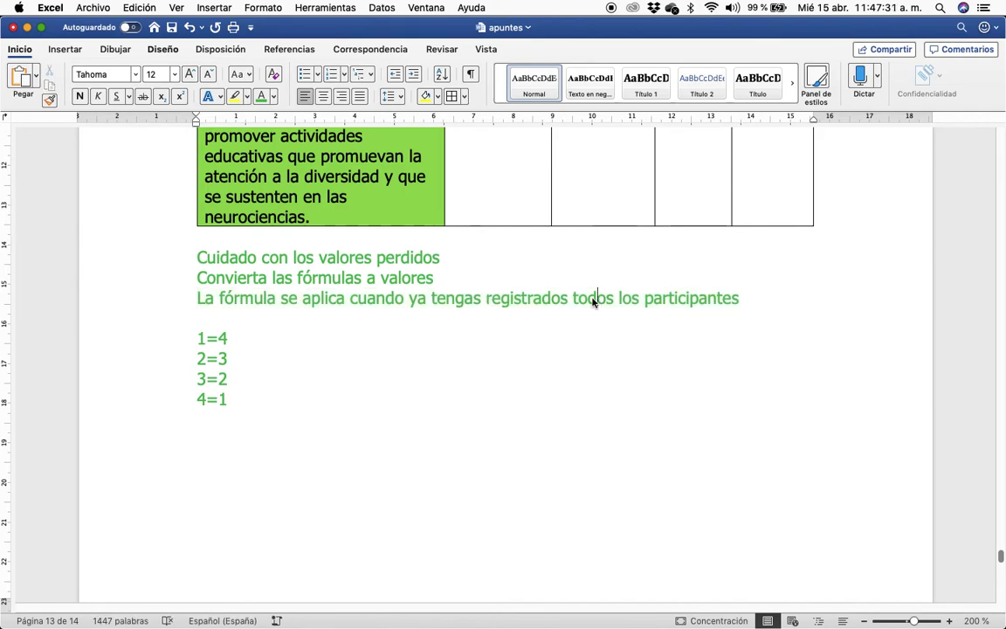
left_click(554, 220)
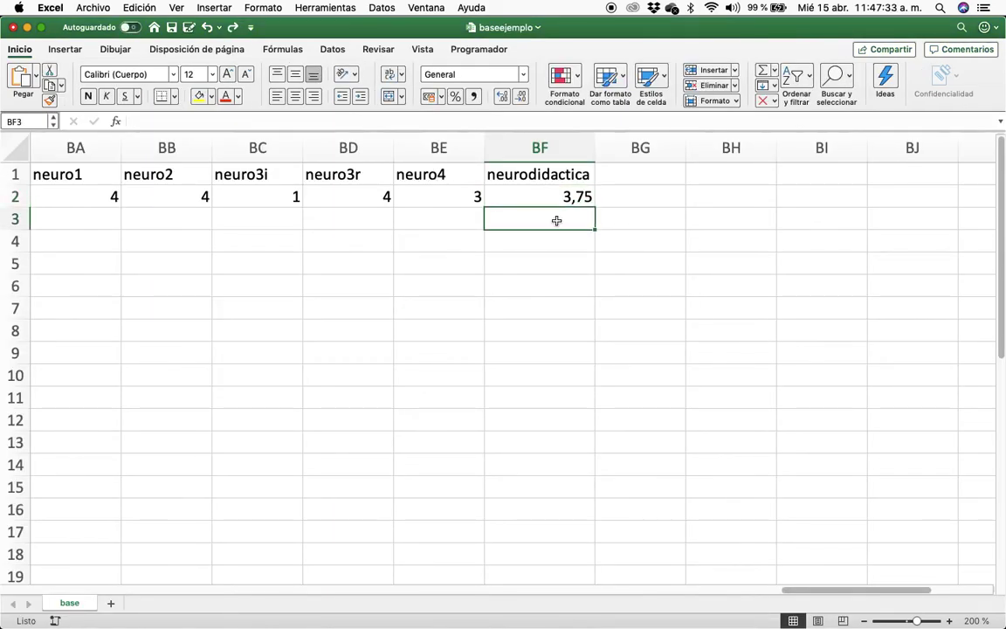
key("Up")
key("Up")
Step: Switch to Word, go to the CRITERIOS list, and point out criterion 1 on the number of cases (20 casos)
key("super+Tab")
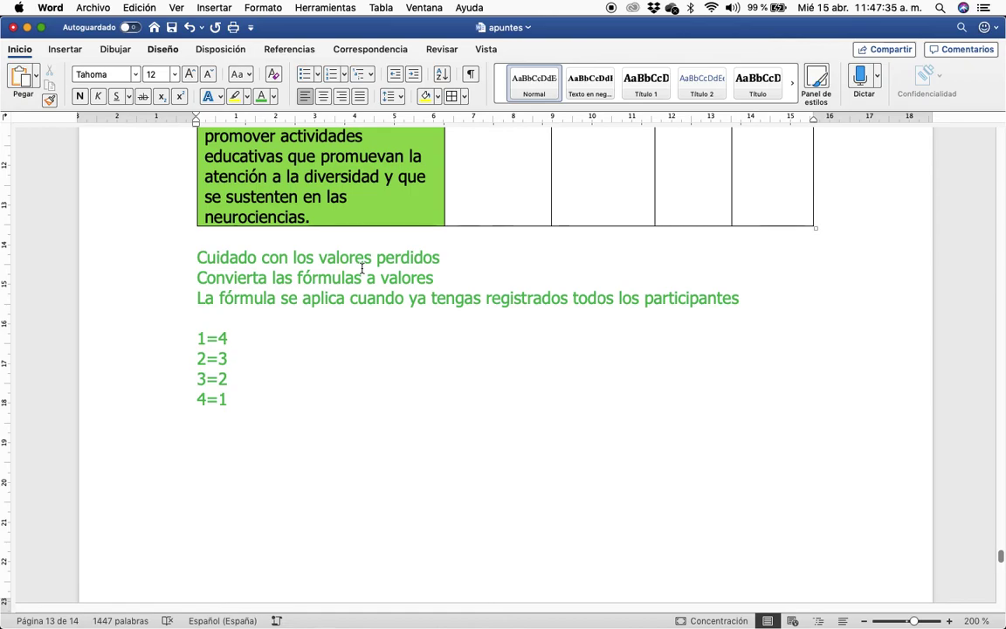
scroll(362, 268, "down", 3)
scroll(362, 268, "down", 15)
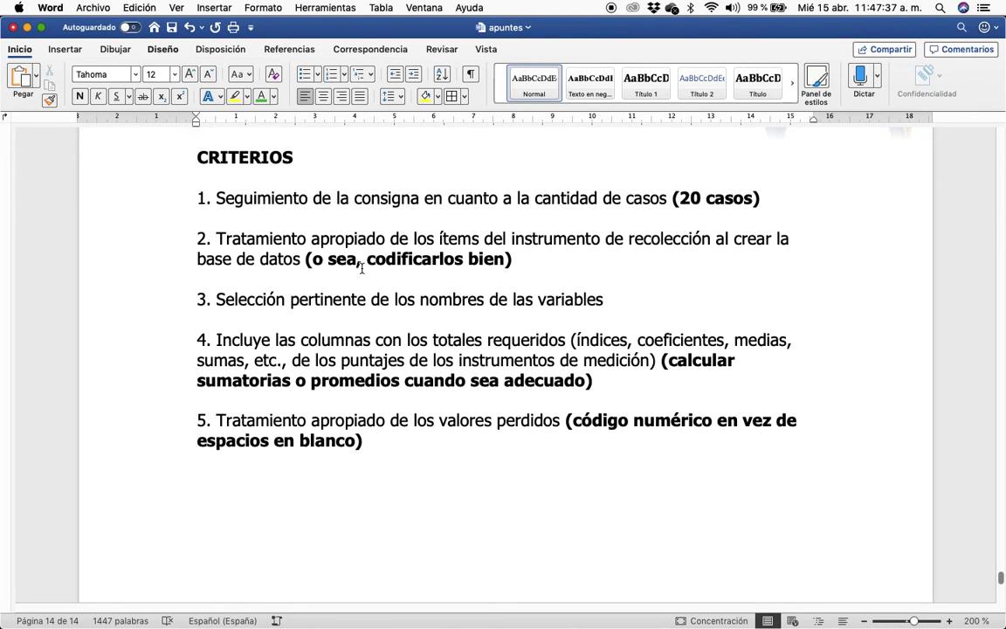
left_click(119, 198)
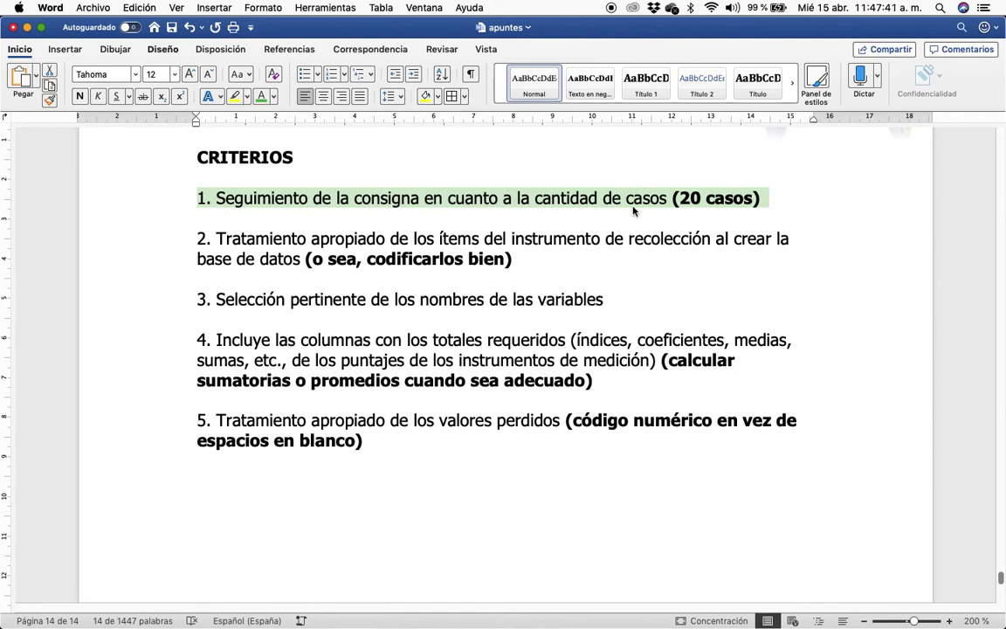
left_click(730, 199)
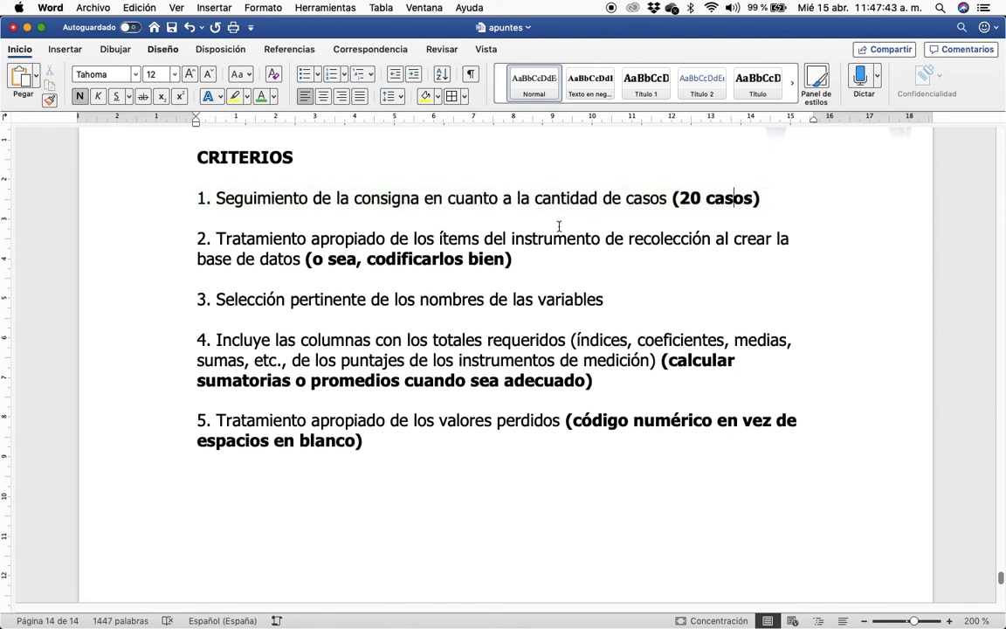
Step: Point out criterion 2 on treating the instrument items properly, including its remark "o sea, codificarlos bien"
left_click(131, 238)
left_click(129, 255)
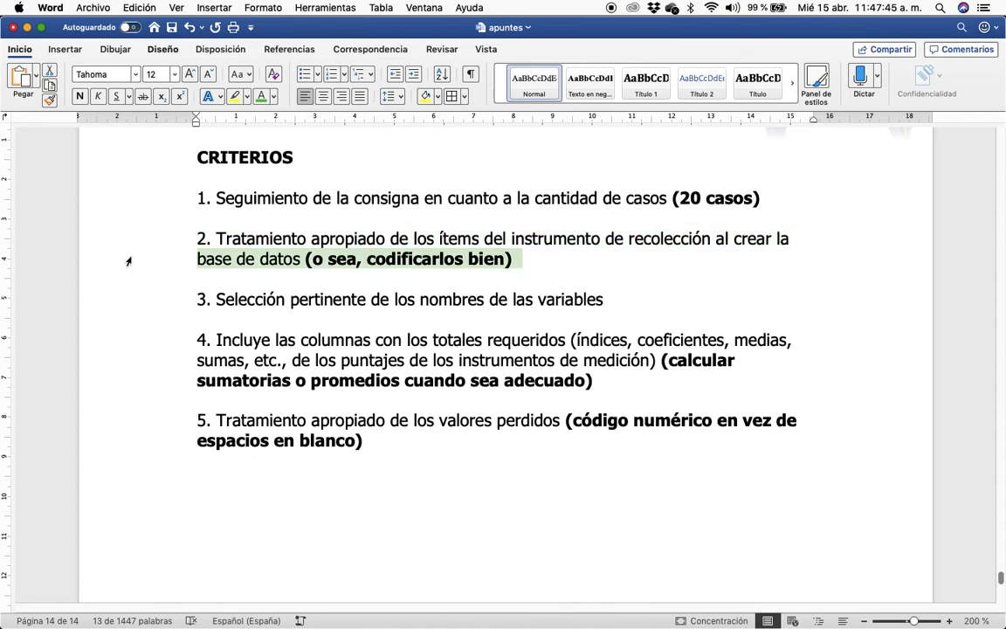
left_click(129, 224)
left_click(131, 236)
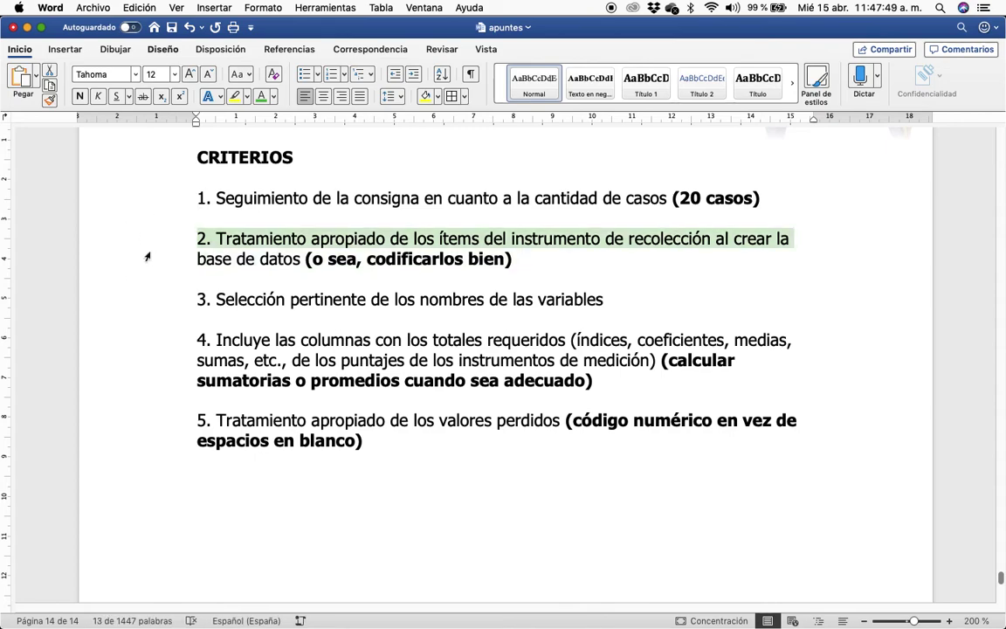
left_click(163, 260)
left_click(402, 263)
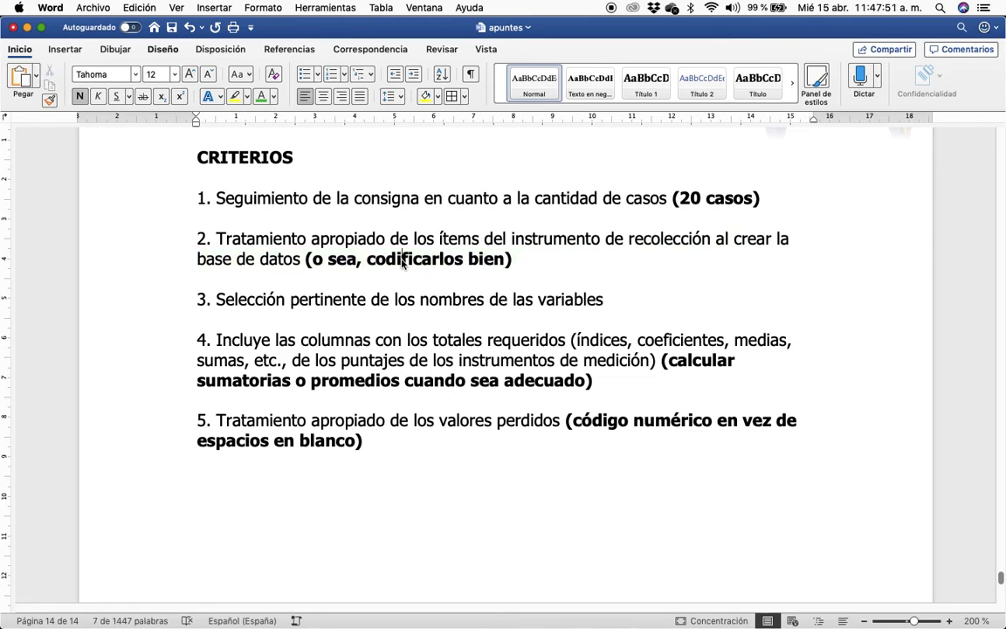
Step: Switch to Excel and review the coded columns from neurodidactica back to cuestionario, ending on the generot answer in D2
key("super+Tab")
scroll(279, 222, "left", 4)
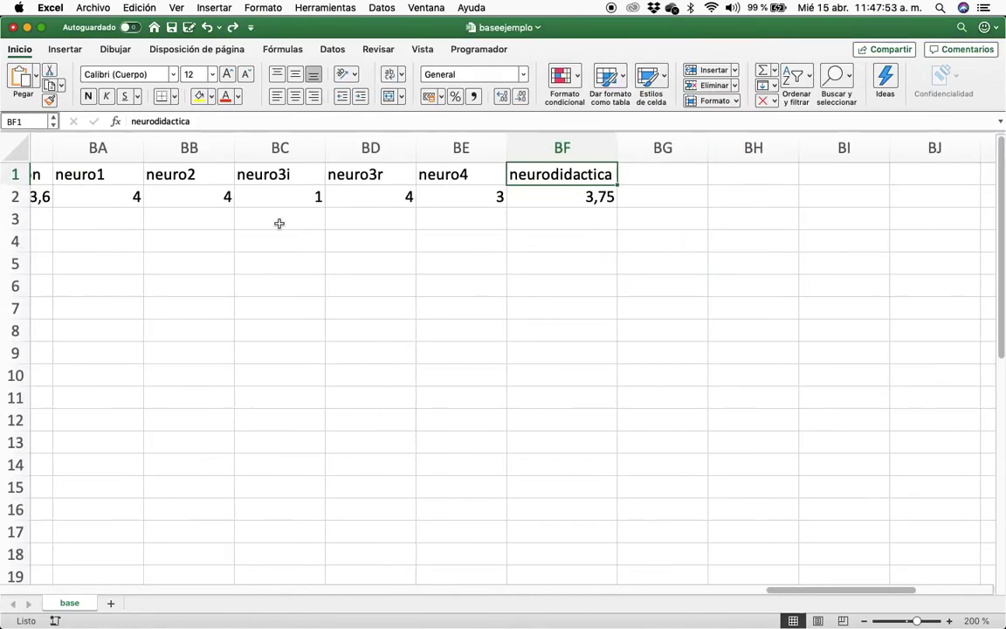
scroll(272, 223, "left", 10)
left_click(190, 203)
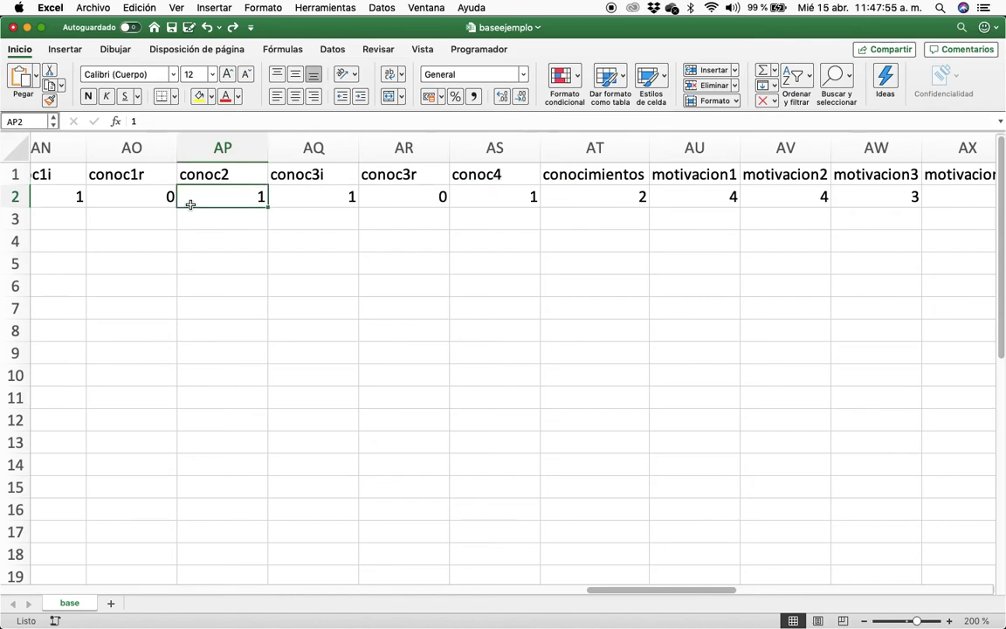
scroll(189, 204, "left", 8)
scroll(190, 204, "left", 15)
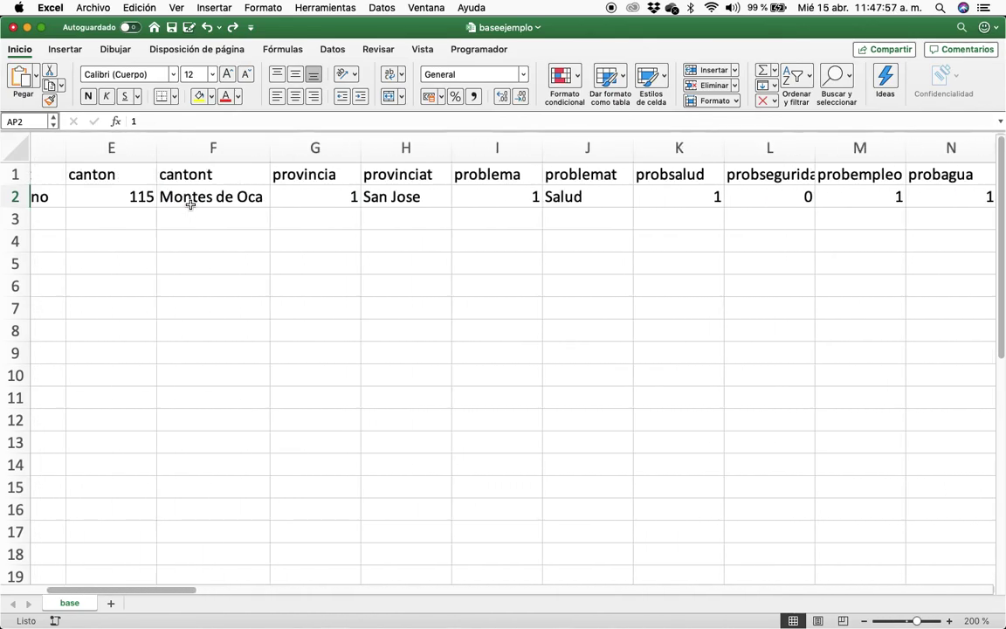
left_click(341, 197)
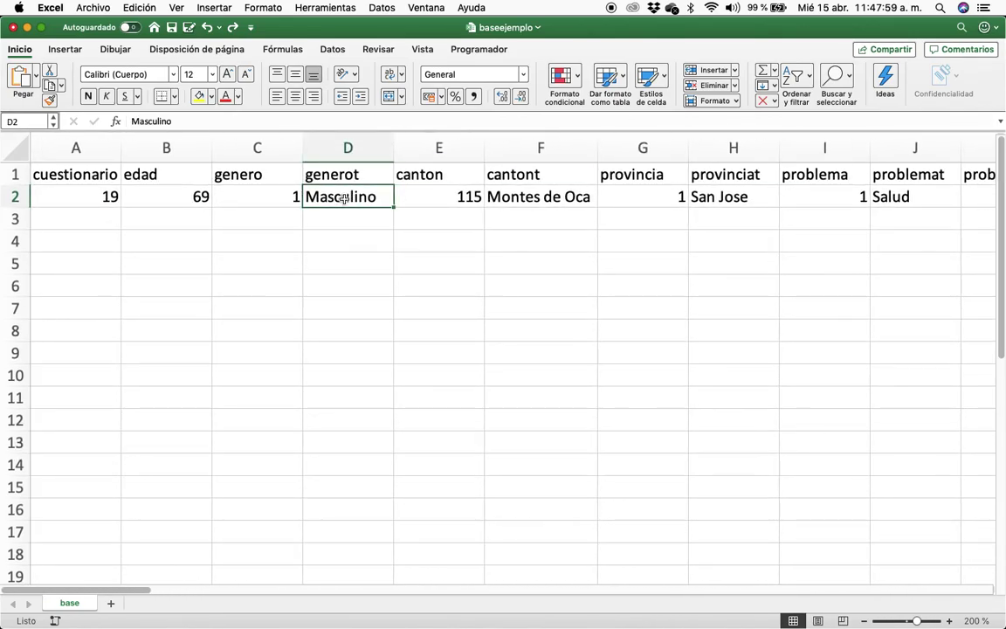
key("Down")
key("Down")
key("Down")
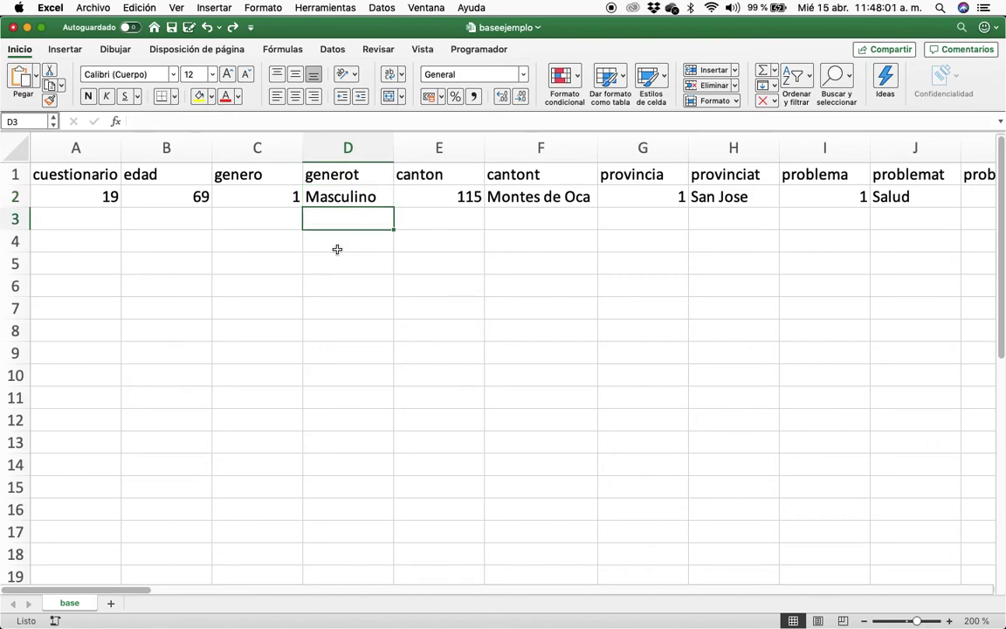
left_click(341, 310)
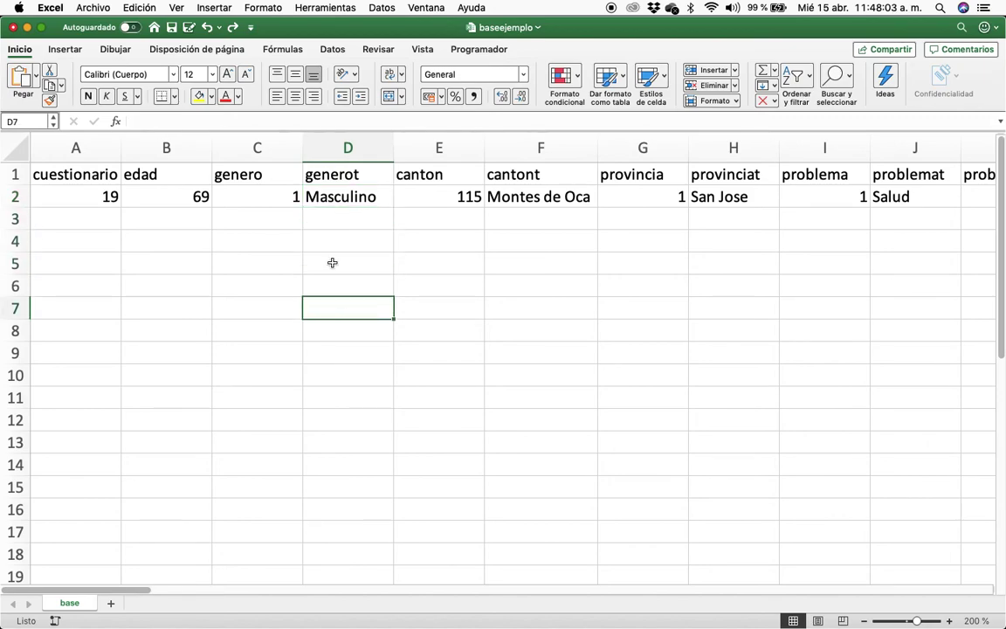
left_click(326, 202)
Step: Point out criterion 3 in Word, go over the naming rules under "Nombre de la variable", and return to Excel
key("super+Tab")
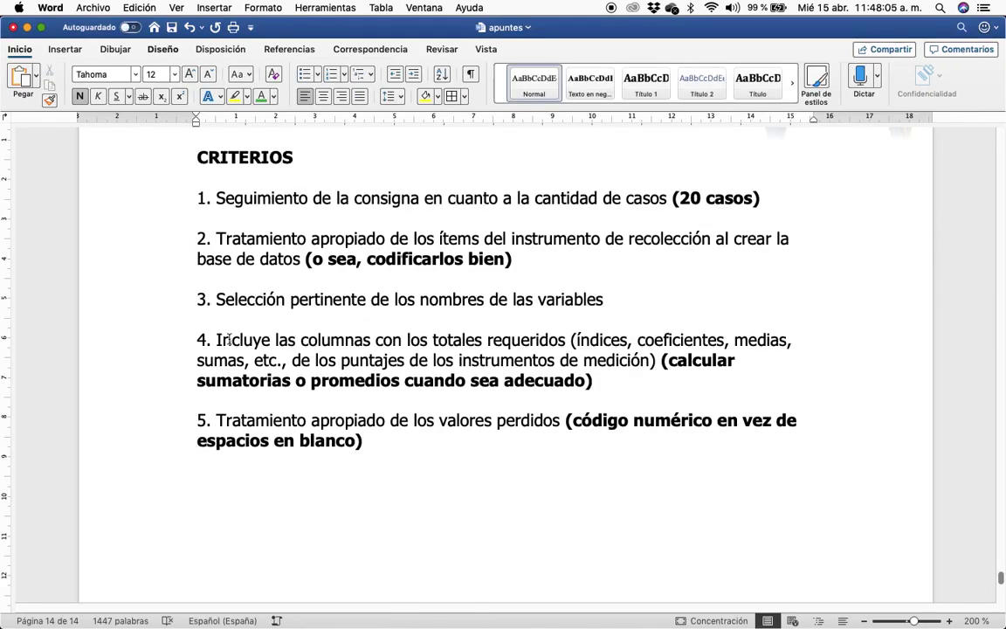
left_click(144, 299)
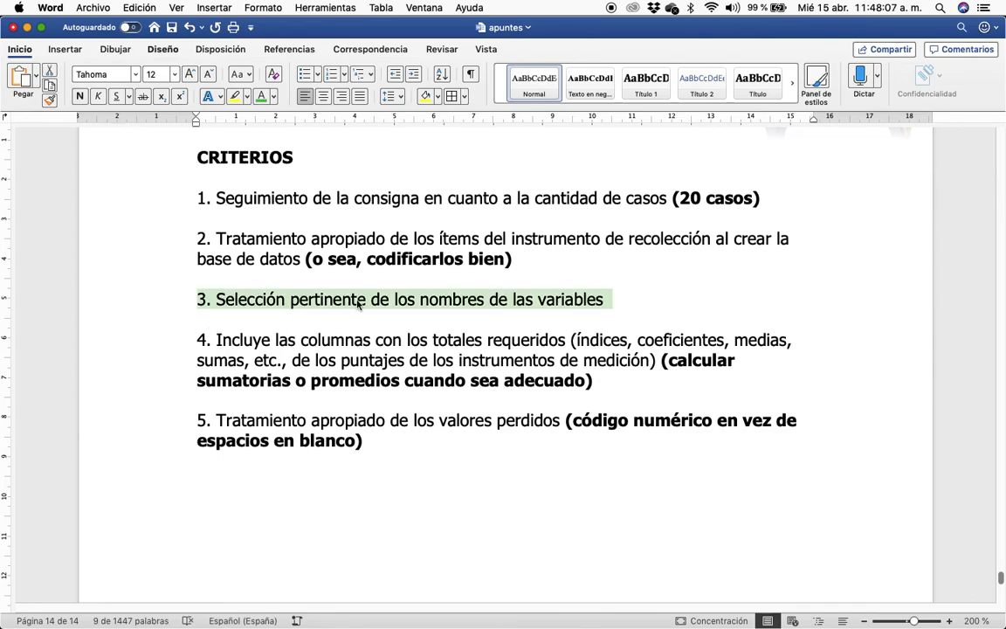
scroll(364, 311, "down", 10)
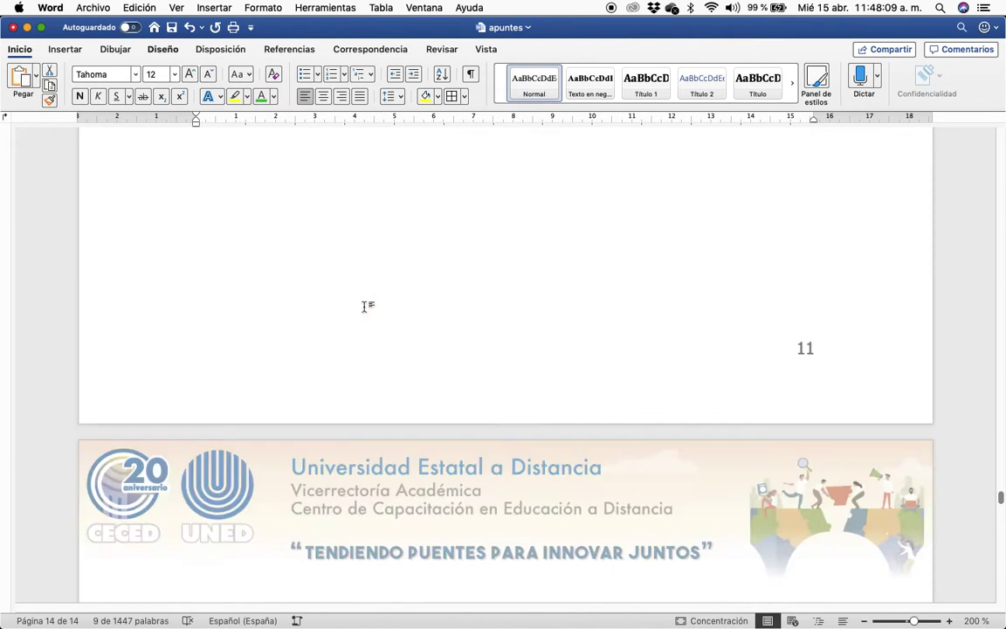
scroll(364, 307, "down", 10)
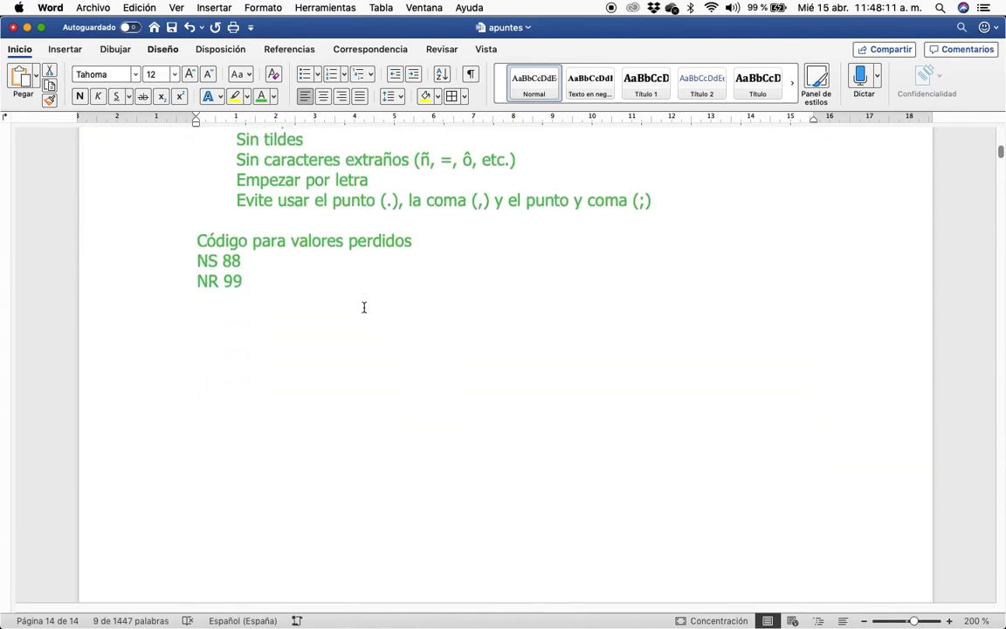
scroll(359, 307, "up", 3)
left_click(147, 293)
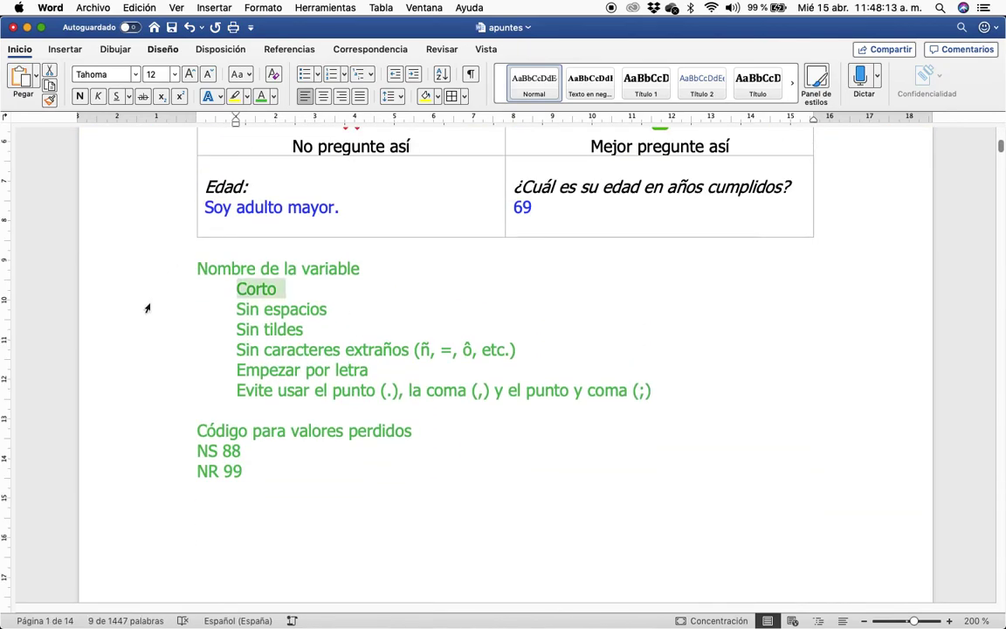
left_click(146, 331)
left_click(146, 369)
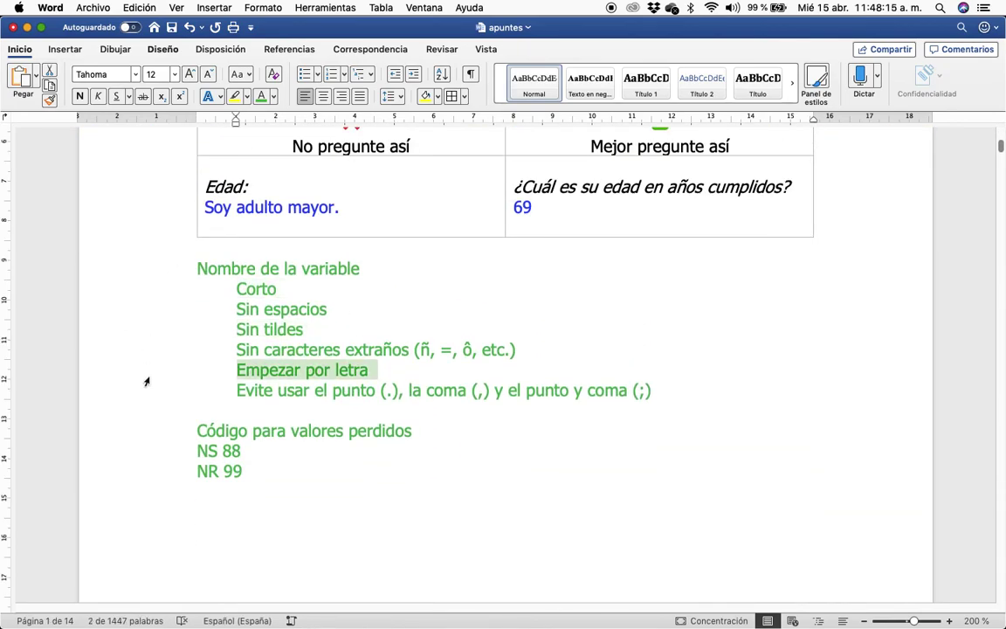
left_click(150, 400)
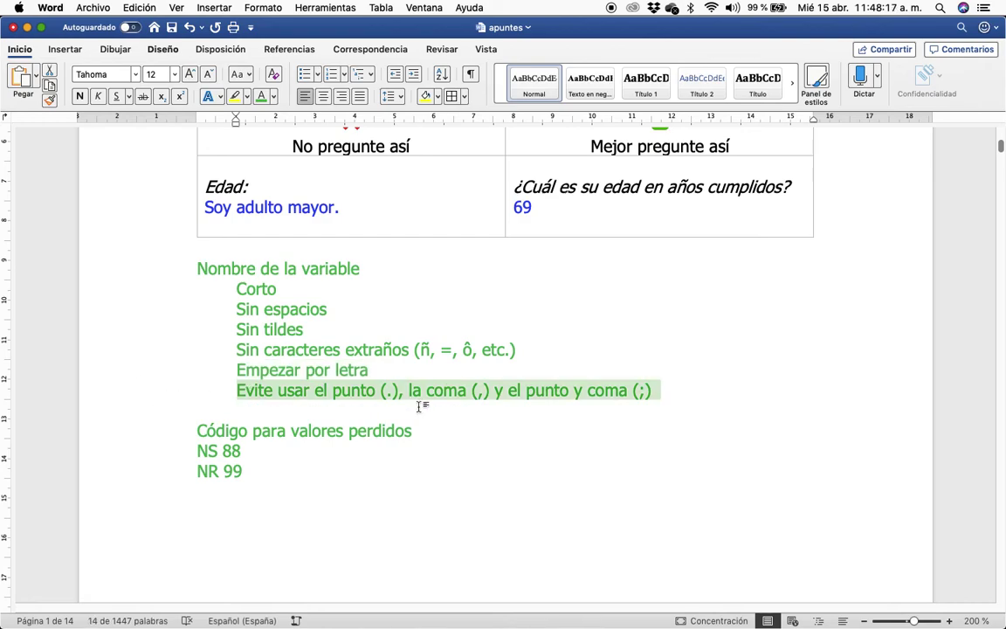
key("super+Tab")
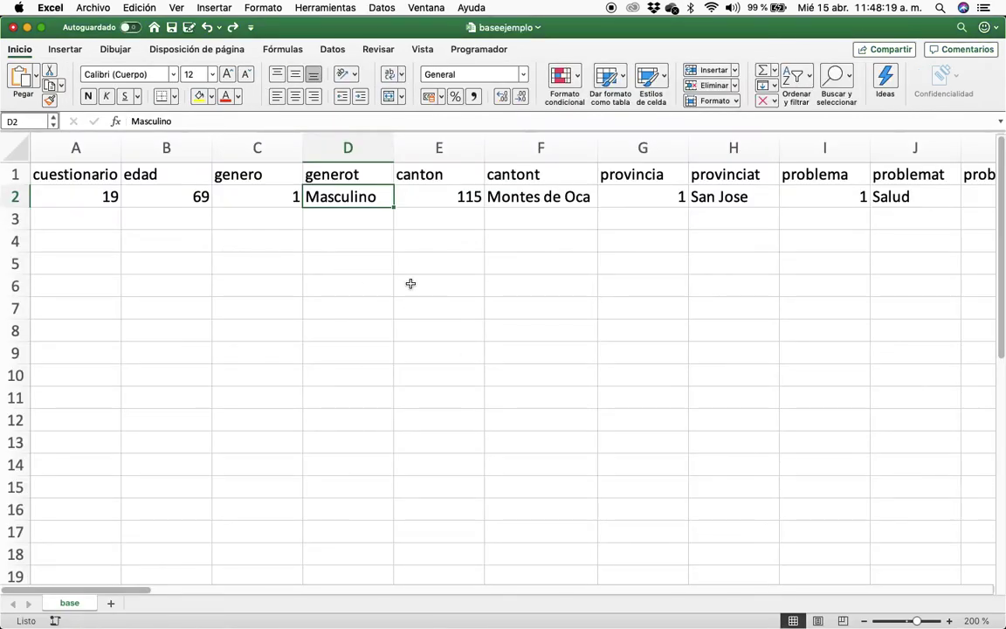
Step: Switch to Word and point out criterion 4 in the CRITERIOS list, on including columns with the required totals
key("super+Tab")
scroll(412, 289, "down", 20)
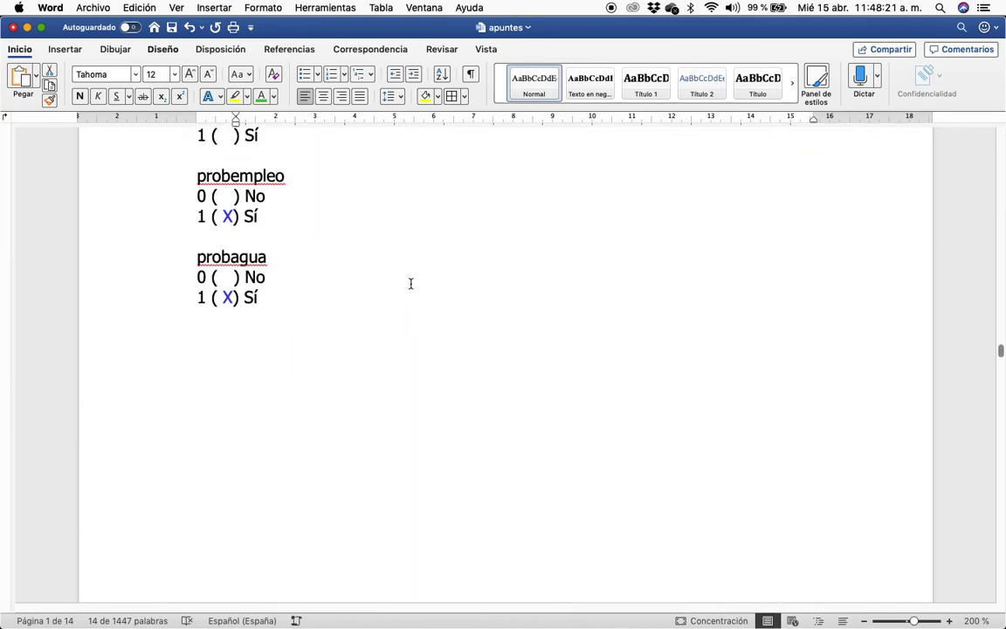
scroll(410, 284, "up", 10)
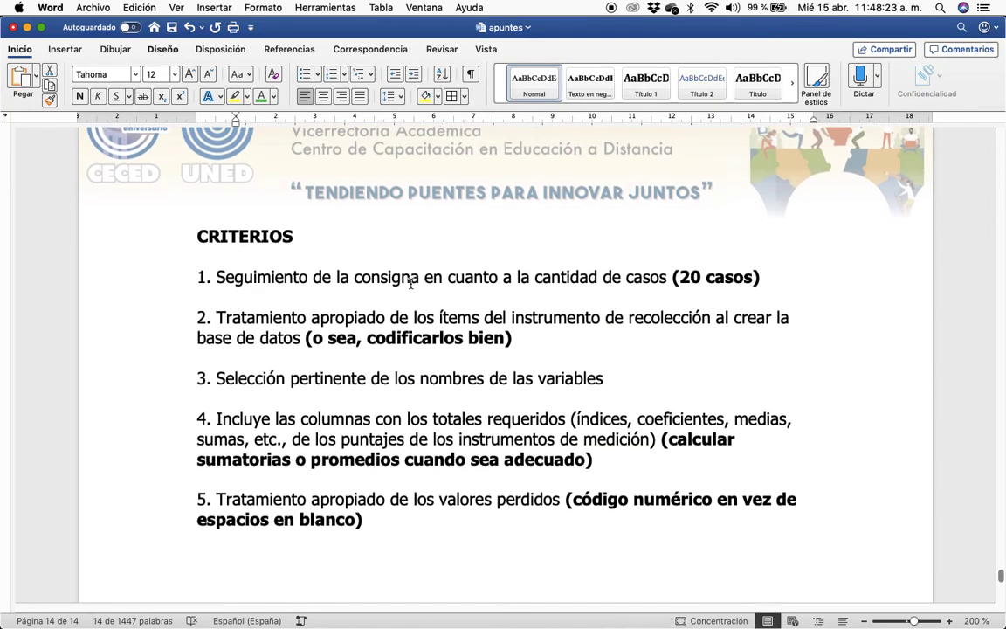
left_click(153, 374)
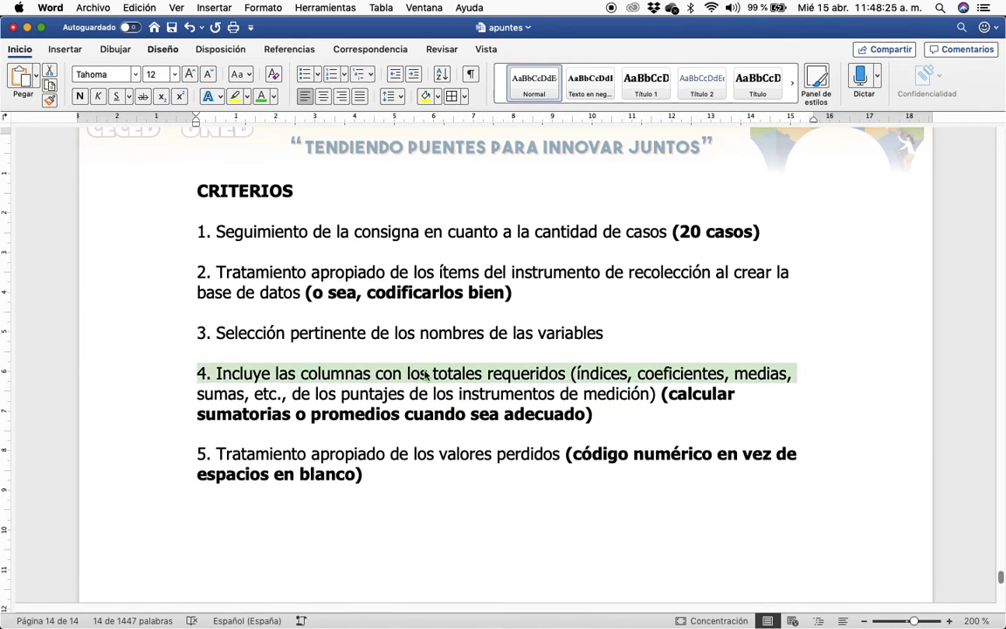
left_click(503, 373)
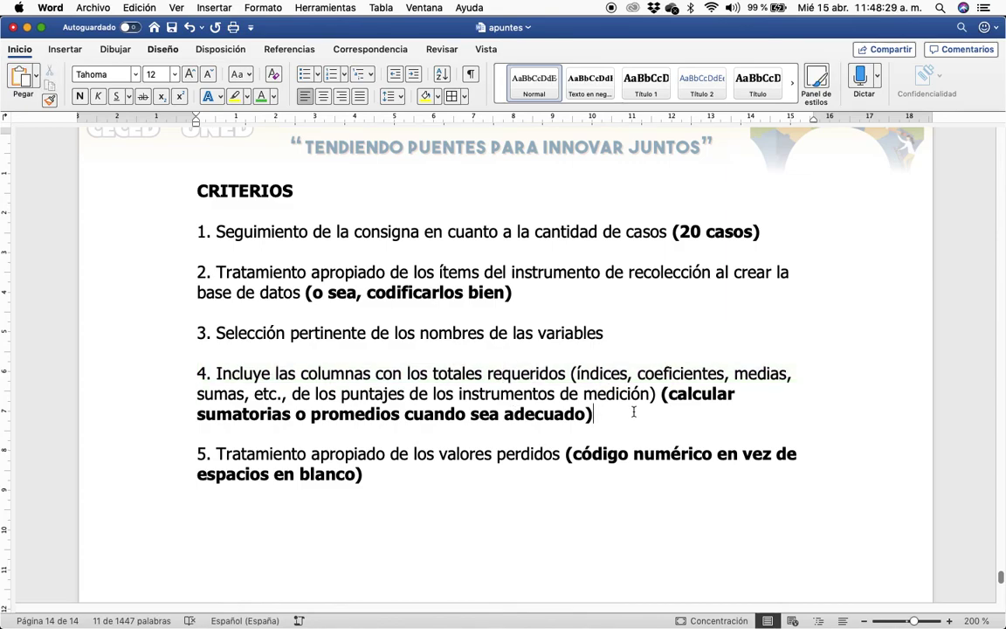
scroll(633, 411, "down", 5)
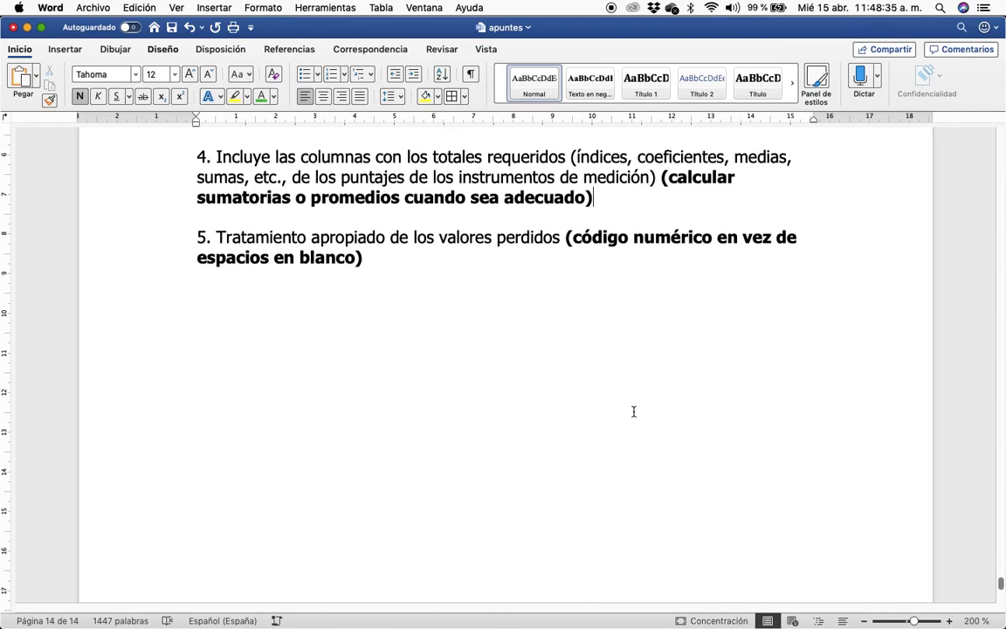
Step: Review the tenencias, conocimientos, motivacion and neurodidactica total columns in Excel, select the neuro1 answer in BA2, and return to Word
key("super+Tab")
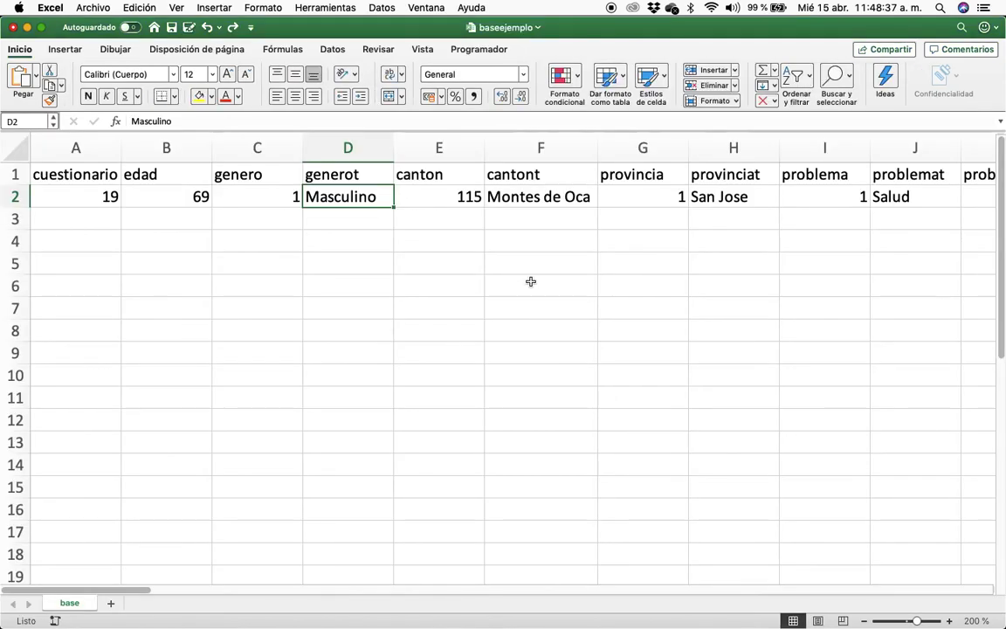
scroll(530, 280, "right", 2)
scroll(530, 280, "right", 20)
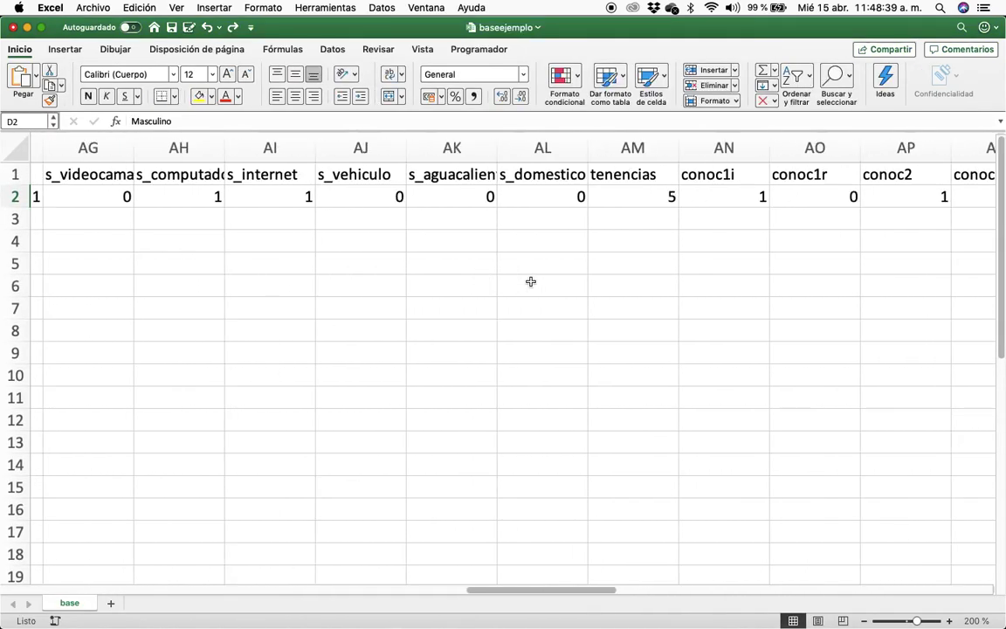
scroll(530, 280, "left", 4)
scroll(530, 280, "left", 7)
scroll(530, 280, "right", 3)
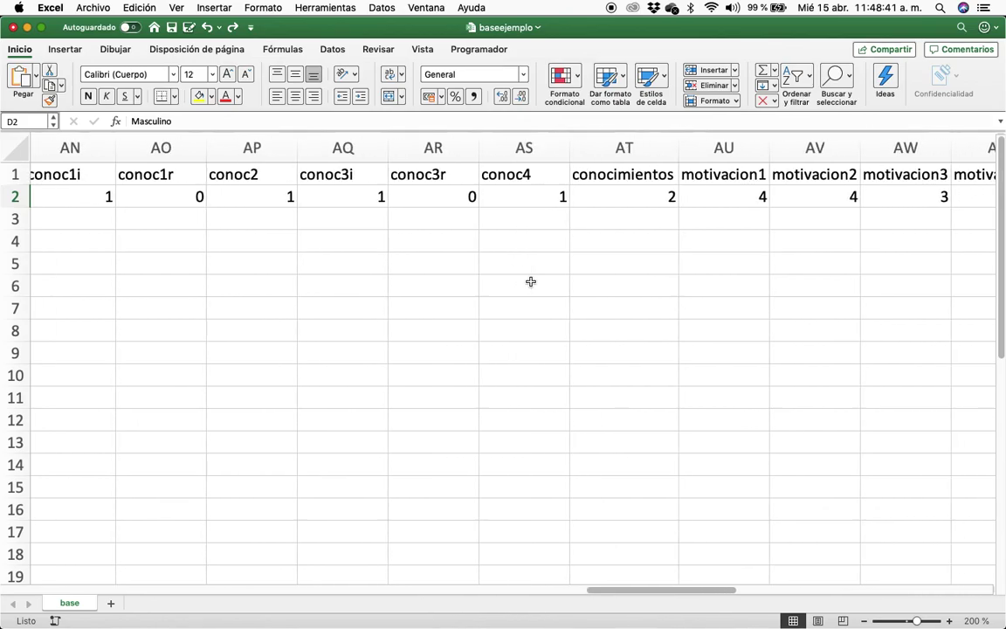
scroll(530, 280, "right", 7)
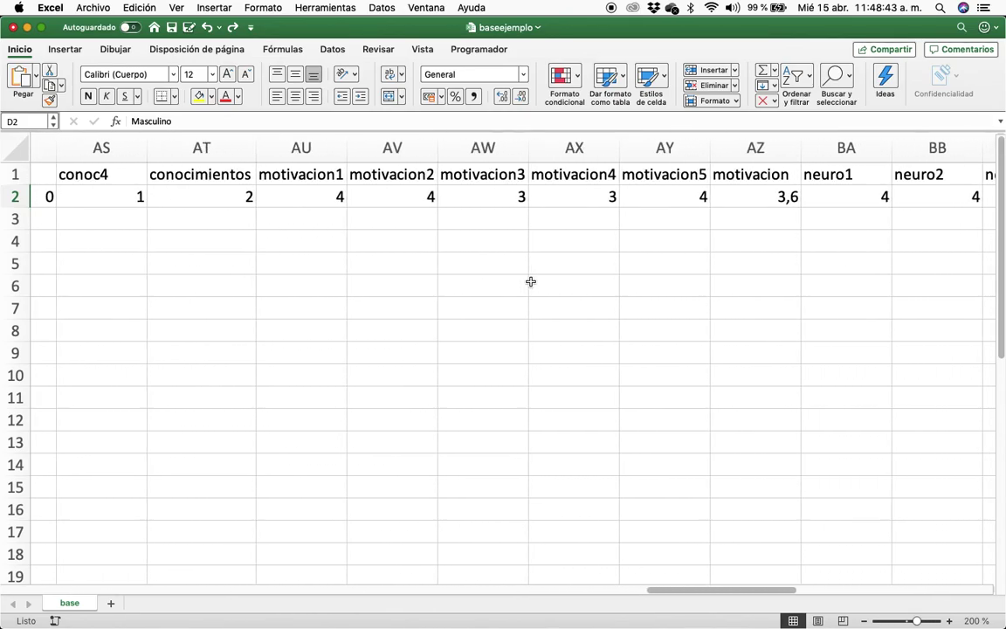
scroll(530, 281, "right", 1)
scroll(530, 280, "left", 2)
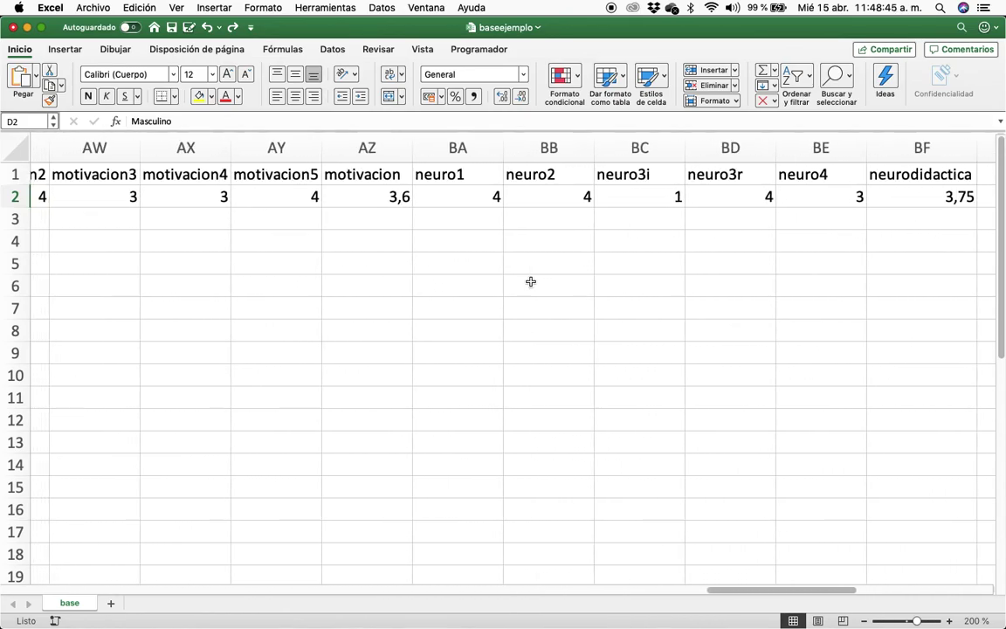
left_click(467, 194)
key("super+Tab")
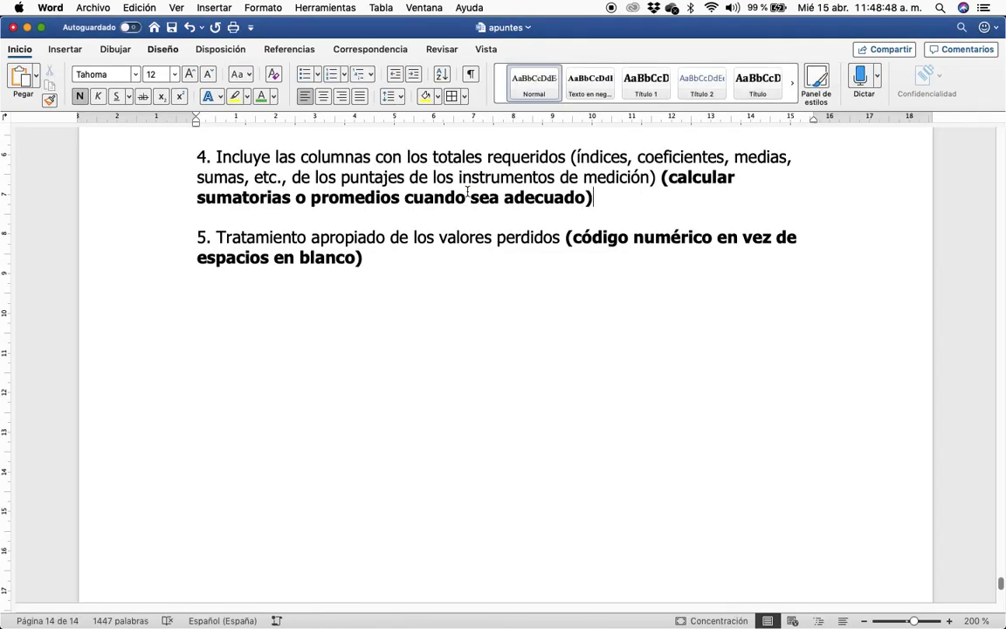
Step: Point out criterion 5 on the treatment of missing values, highlighting the part about using a numeric code instead of blank spaces
double_click(127, 242)
scroll(128, 243, "down", 2)
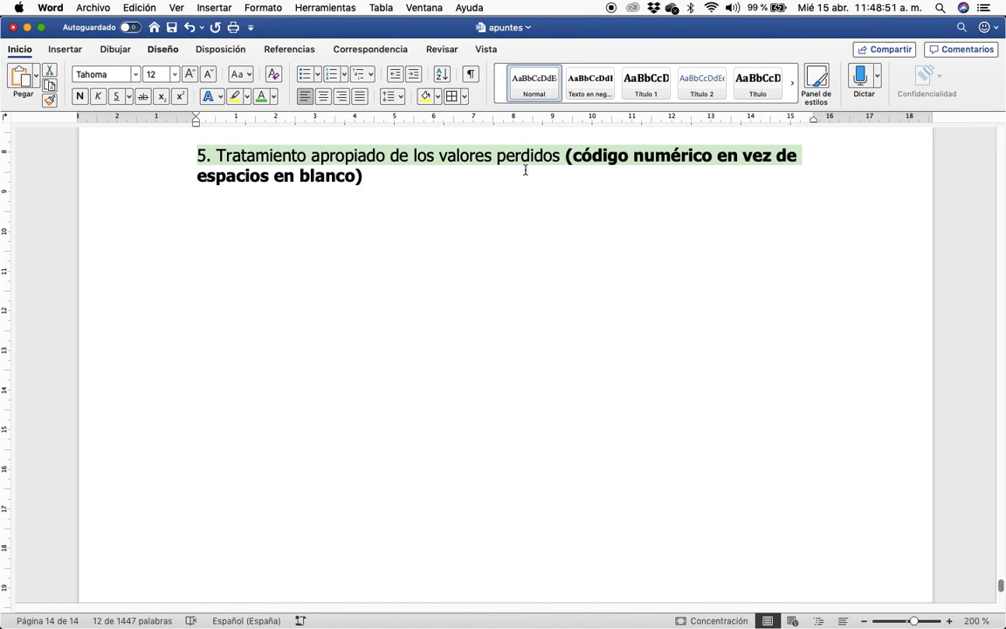
left_click(506, 174)
left_click(604, 154, "shift")
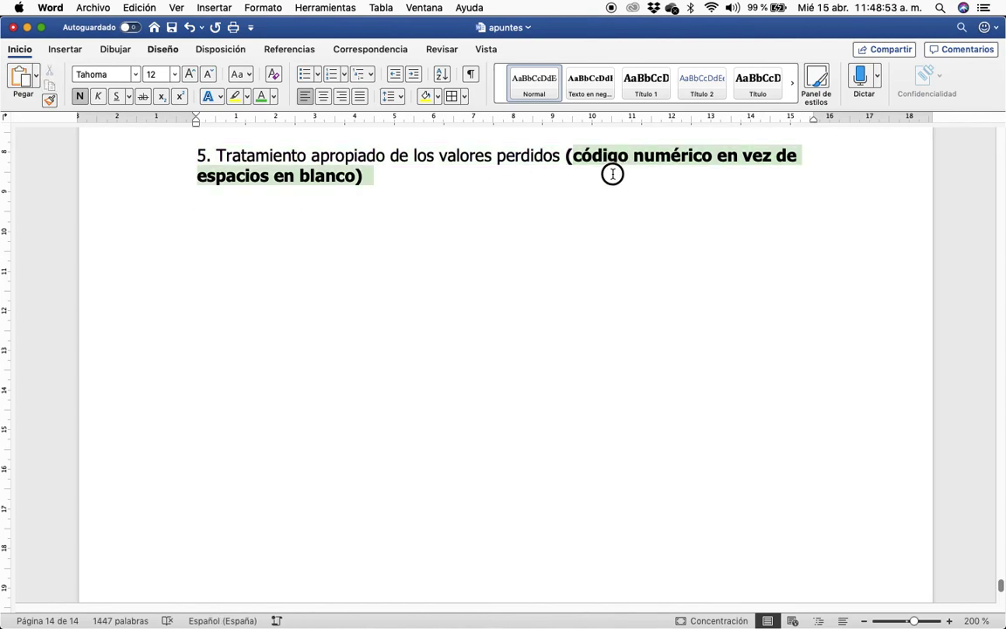
left_click(447, 181)
Step: Switch to Excel and enter the missing-value code 99 as the edad answer in B2
key("super+Tab")
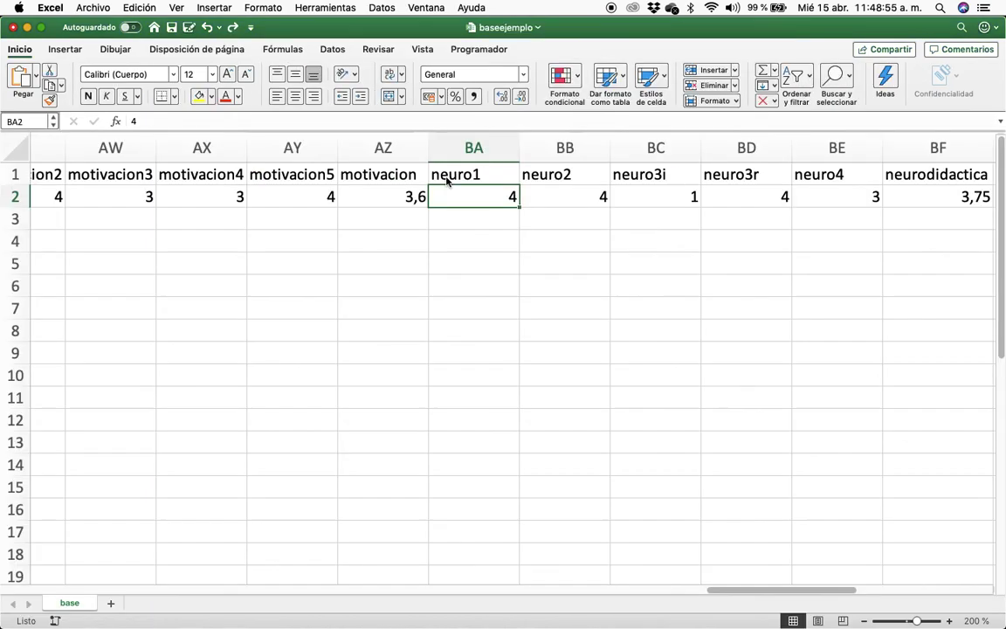
scroll(425, 251, "left", 20)
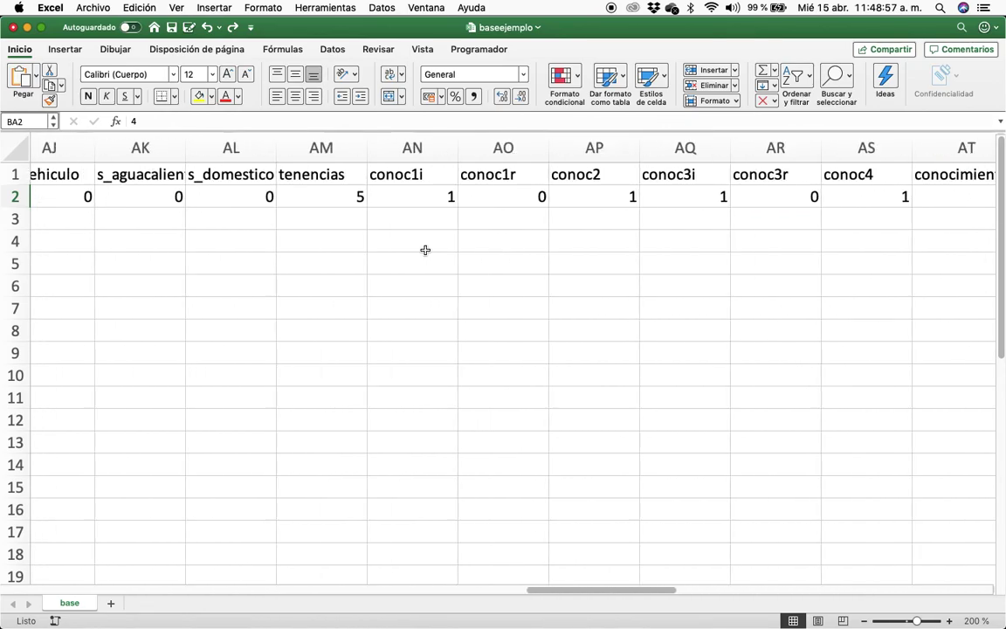
left_click(267, 192)
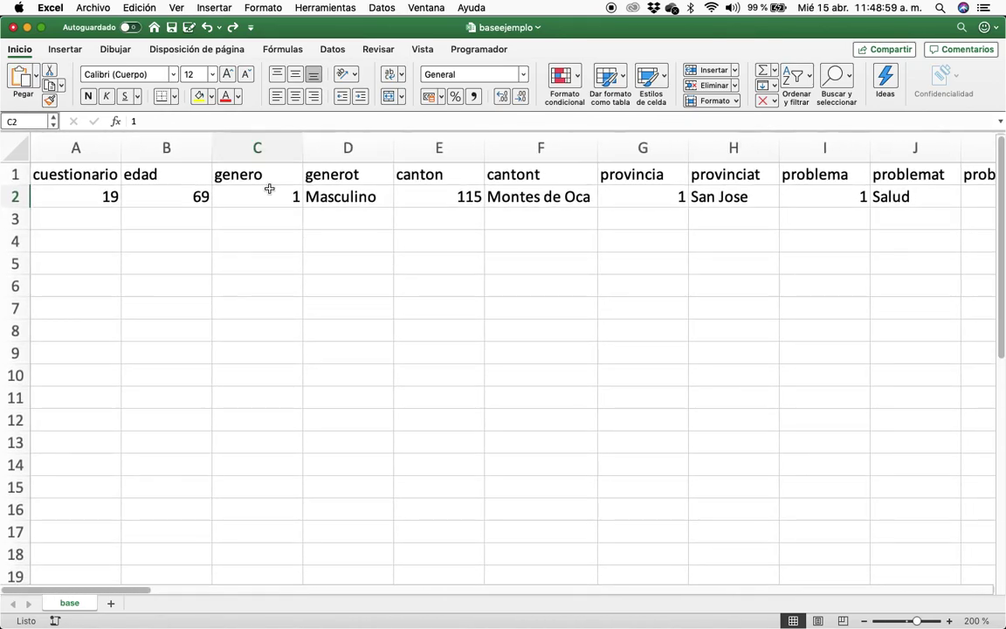
key("Left")
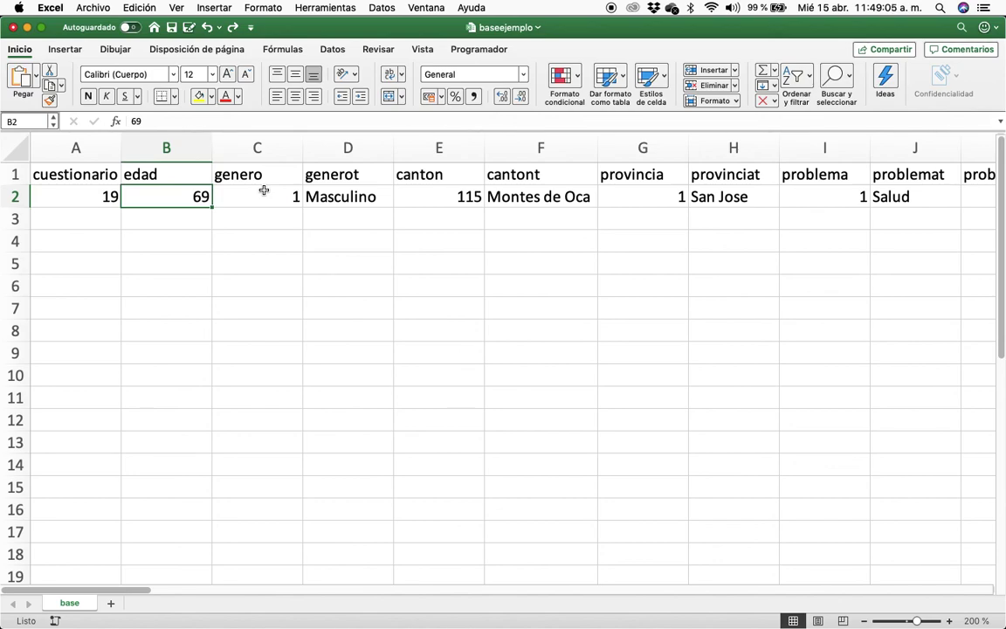
type("99")
key("Return")
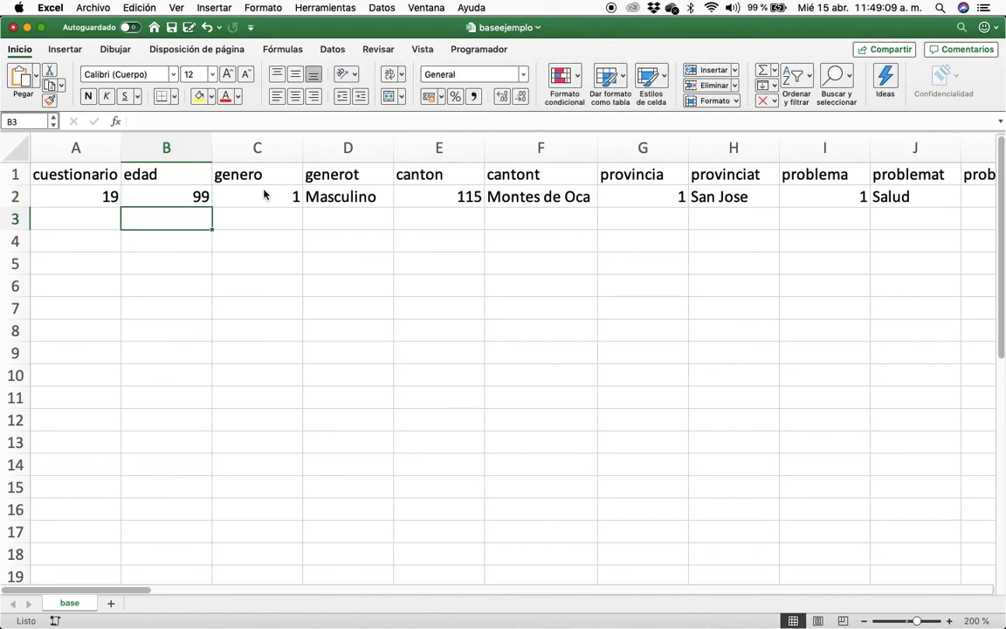
Step: Clear the edad answer in B2 to demonstrate a blank missing value, checking it beside the cuestionario answer
key("Up")
key("Delete")
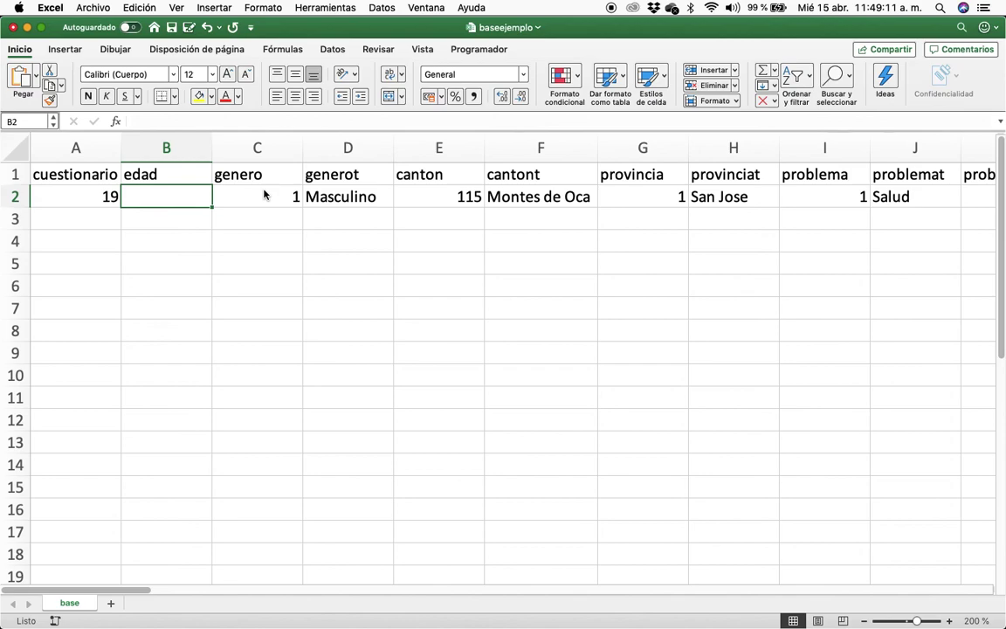
key("Return")
key("Up")
key("Left")
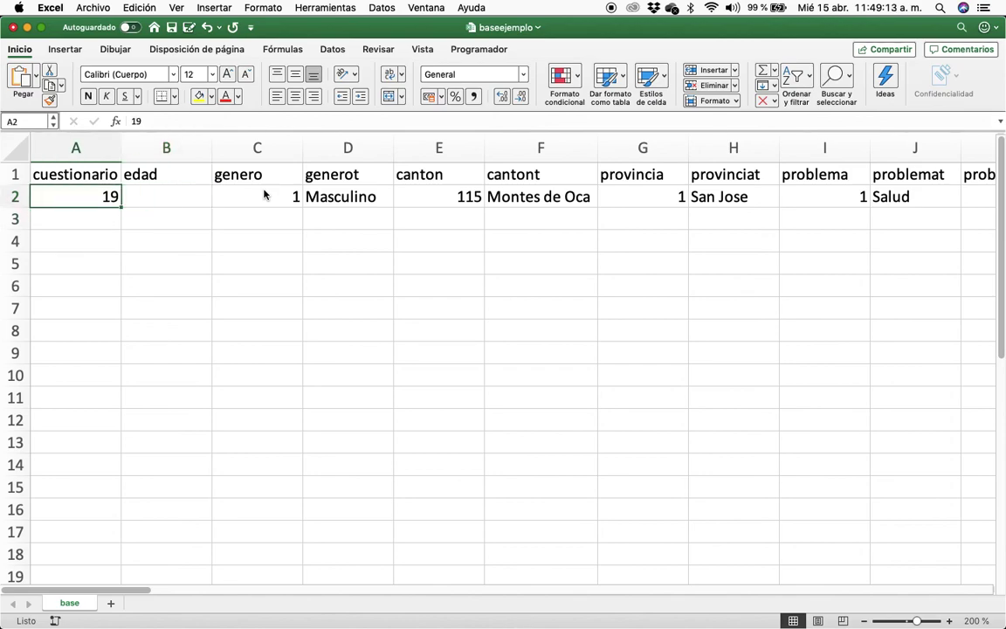
key("Right")
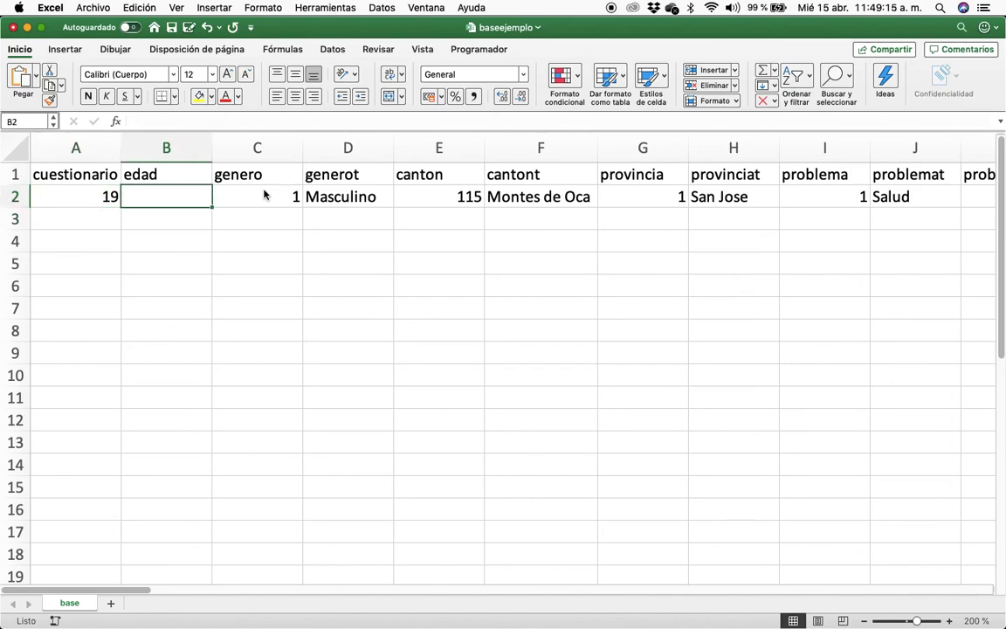
Step: Fill the blank edad cell B2 with the numeric missing-value code 99
key("Up")
key("Down")
type("99")
key("Return")
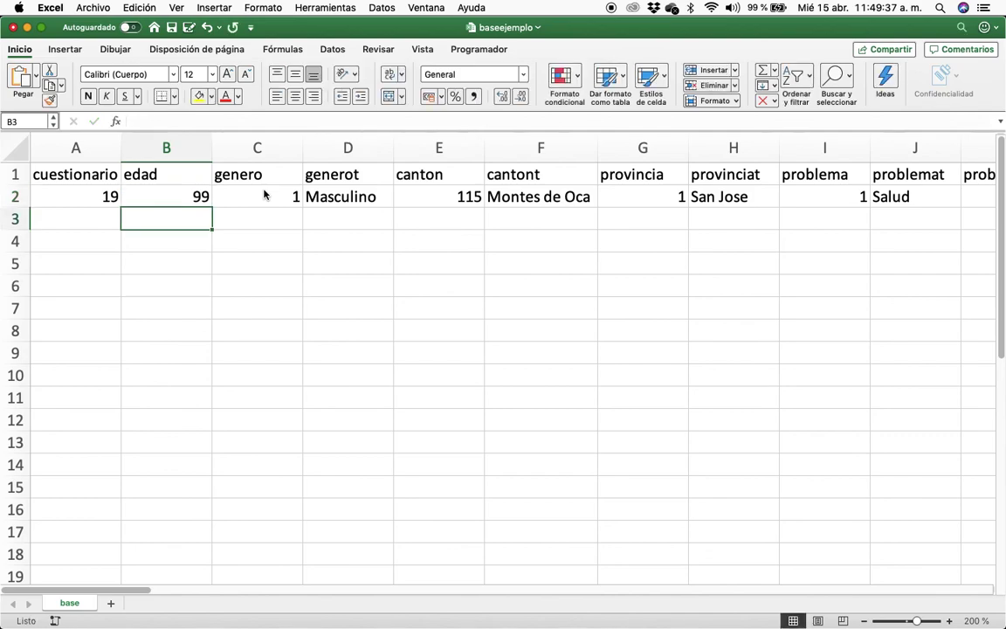
Step: Set the edad answer in B2 to 69, select the cuestionario heading in A1, and switch to Word
key("Up")
type("69")
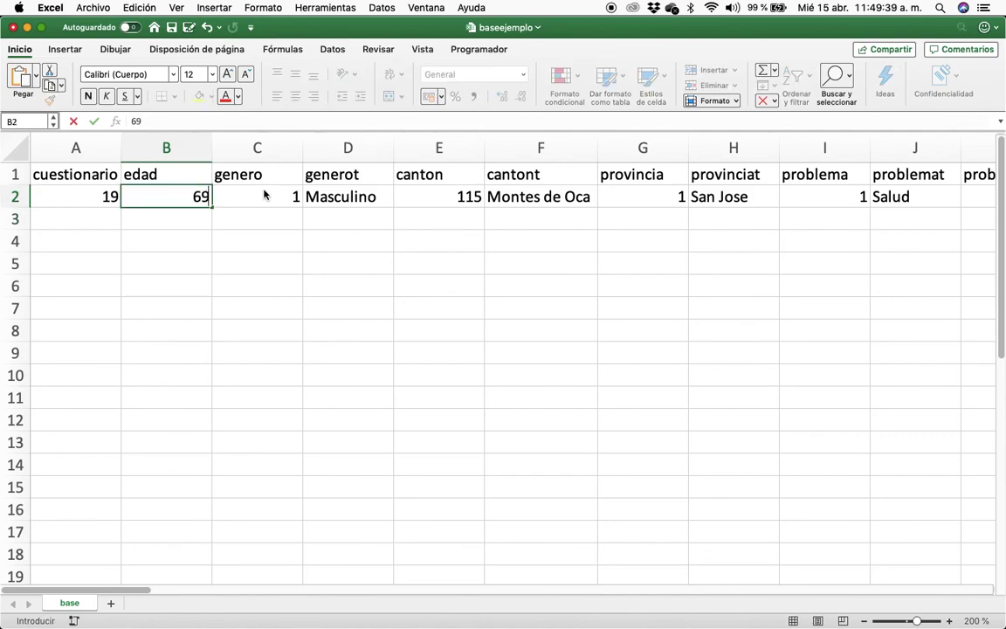
key("Return")
key("Up")
key("Up")
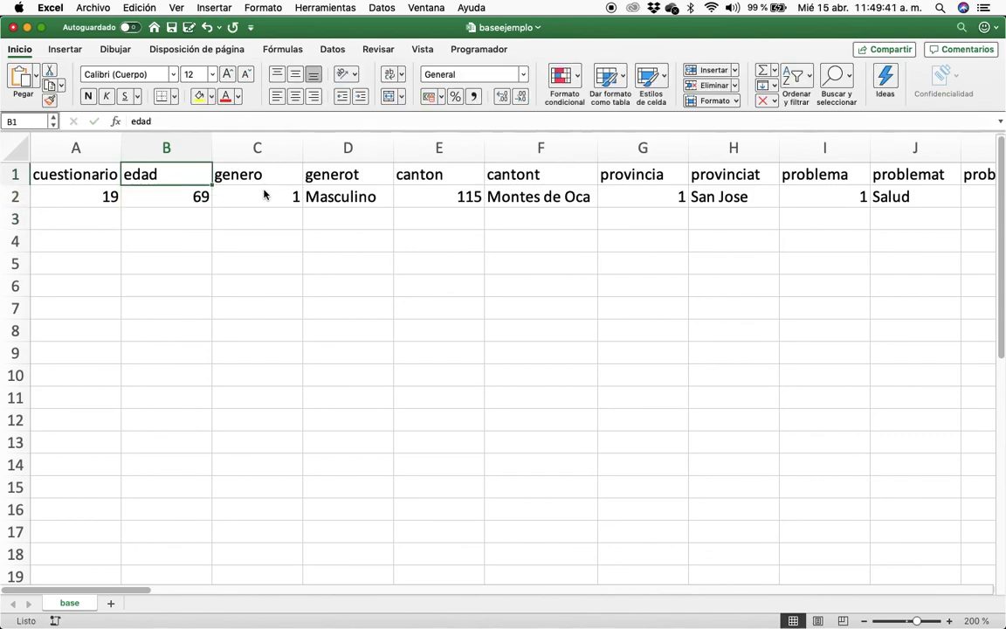
key("Left")
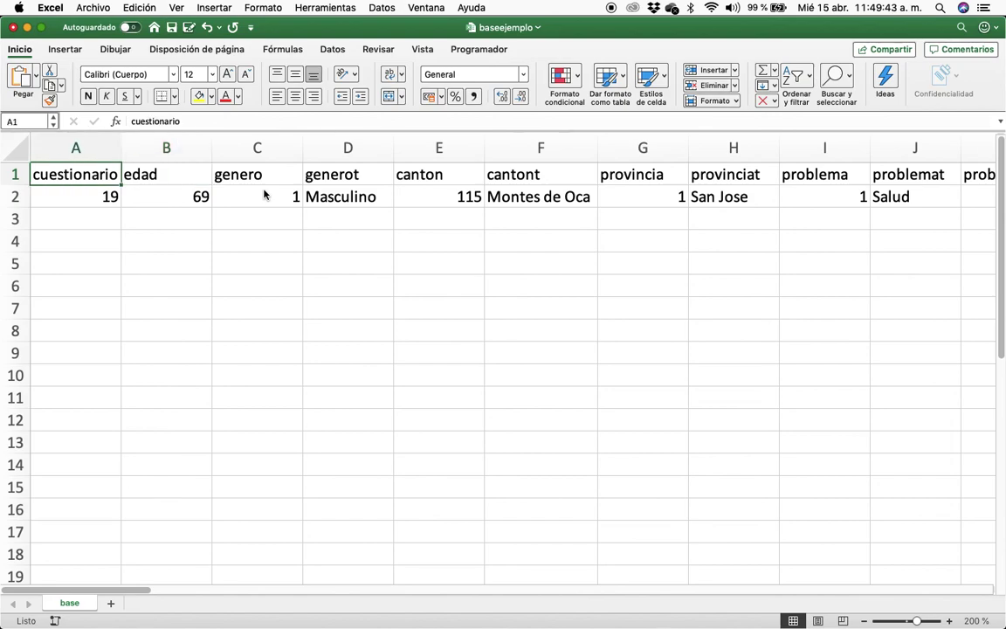
key("super+Tab")
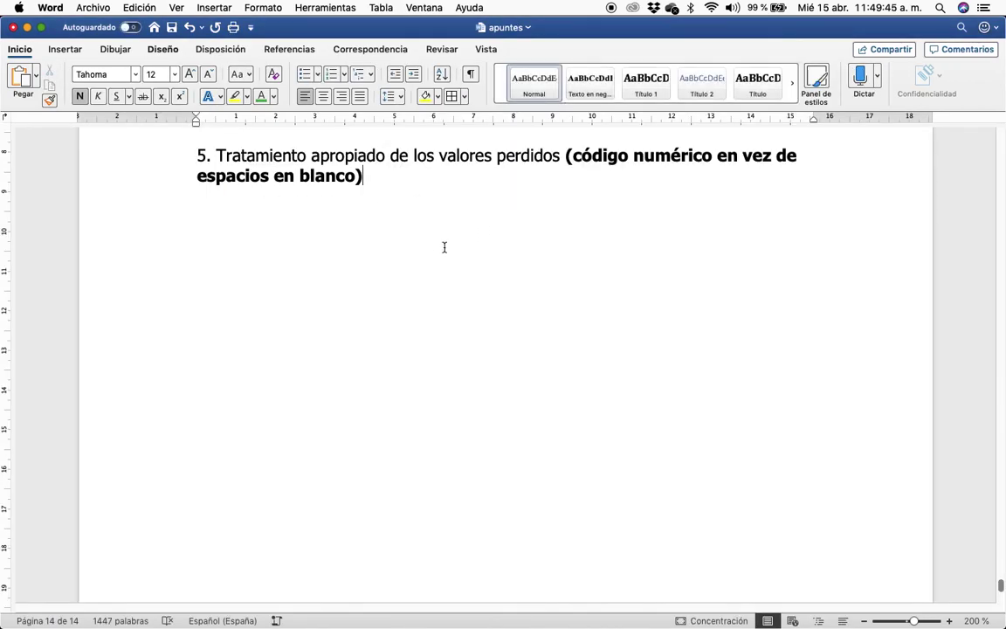